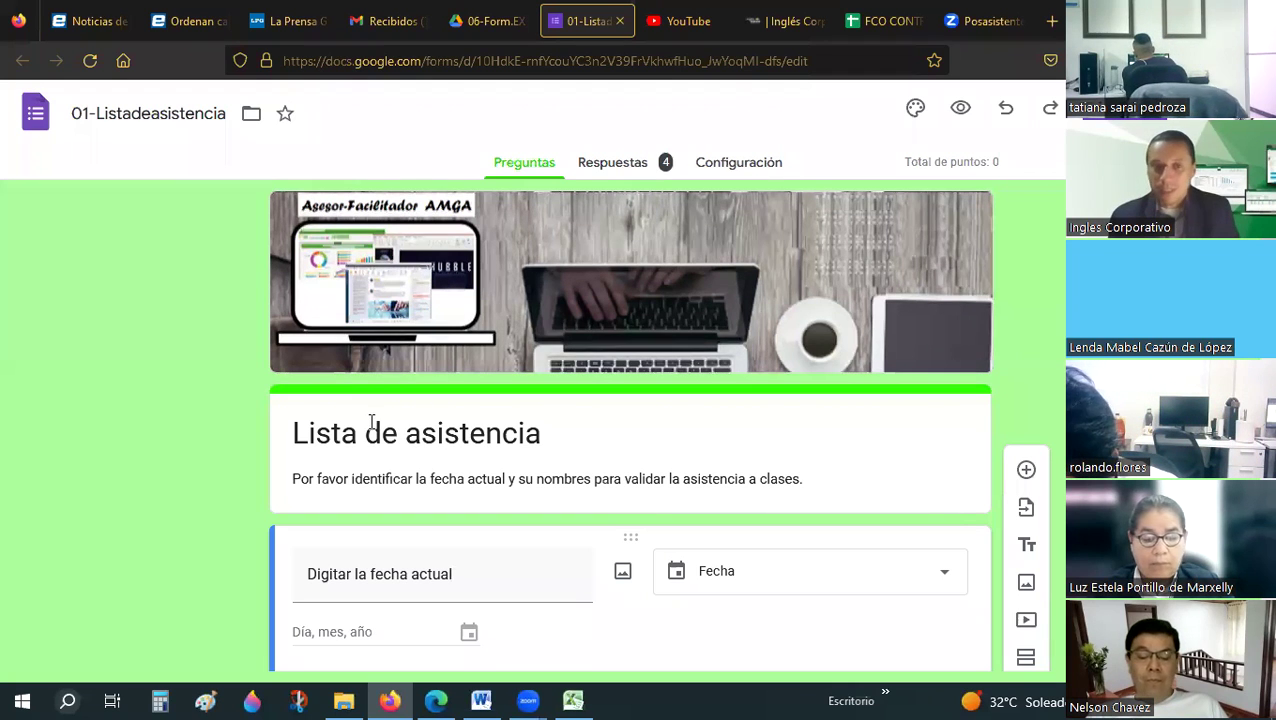
Review the attendance form's questions and open its respondent preview.
{"action": "scroll", "coordinate": [371, 421], "scroll_direction": "down", "scroll_amount": 2}
{"action": "scroll", "coordinate": [371, 421], "scroll_direction": "down", "scroll_amount": 2}
{"action": "scroll", "coordinate": [371, 421], "scroll_direction": "up", "scroll_amount": 2}
{"action": "scroll", "coordinate": [371, 421], "scroll_direction": "up", "scroll_amount": 1}
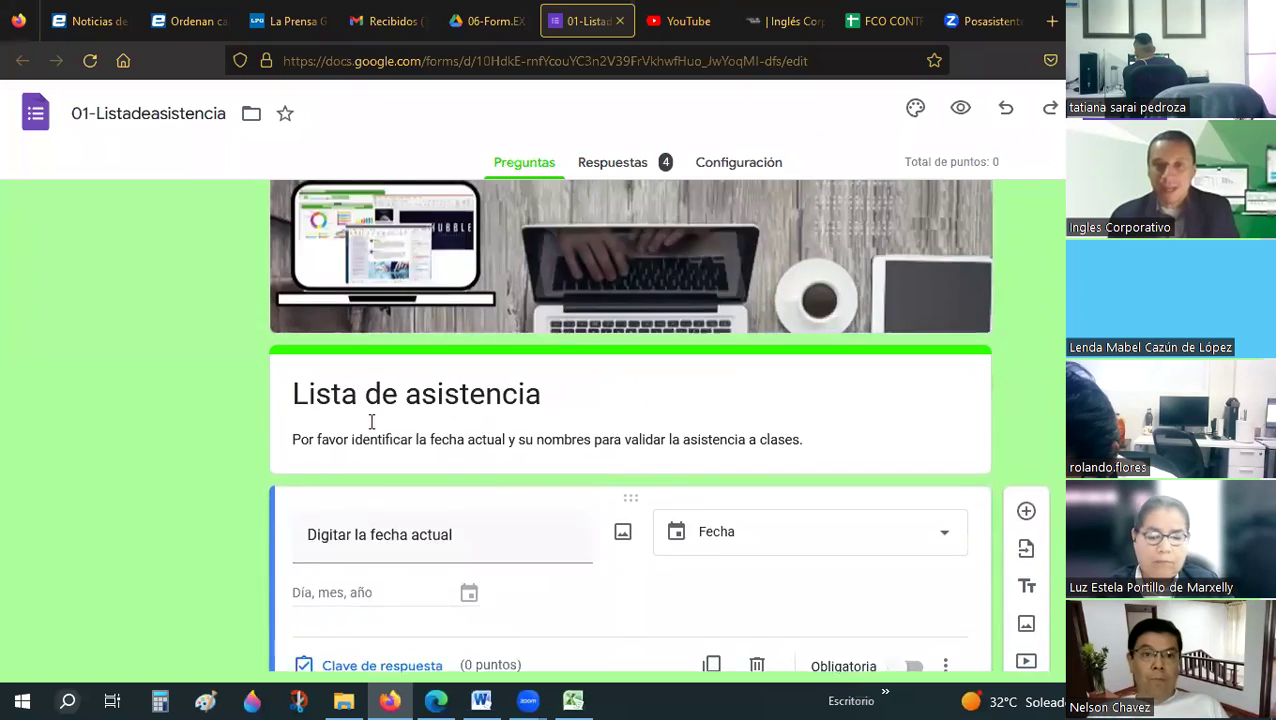
{"action": "scroll", "coordinate": [371, 421], "scroll_direction": "down", "scroll_amount": 5}
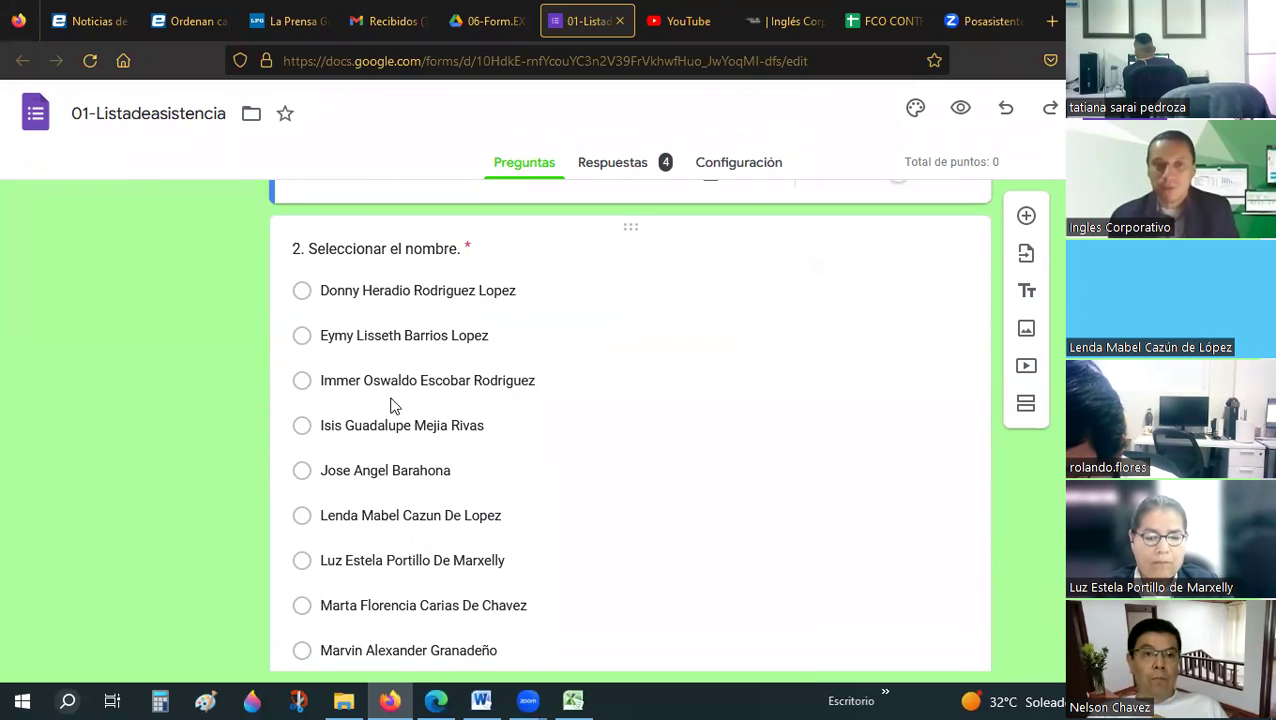
{"action": "scroll", "coordinate": [345, 313], "scroll_direction": "down", "scroll_amount": 5}
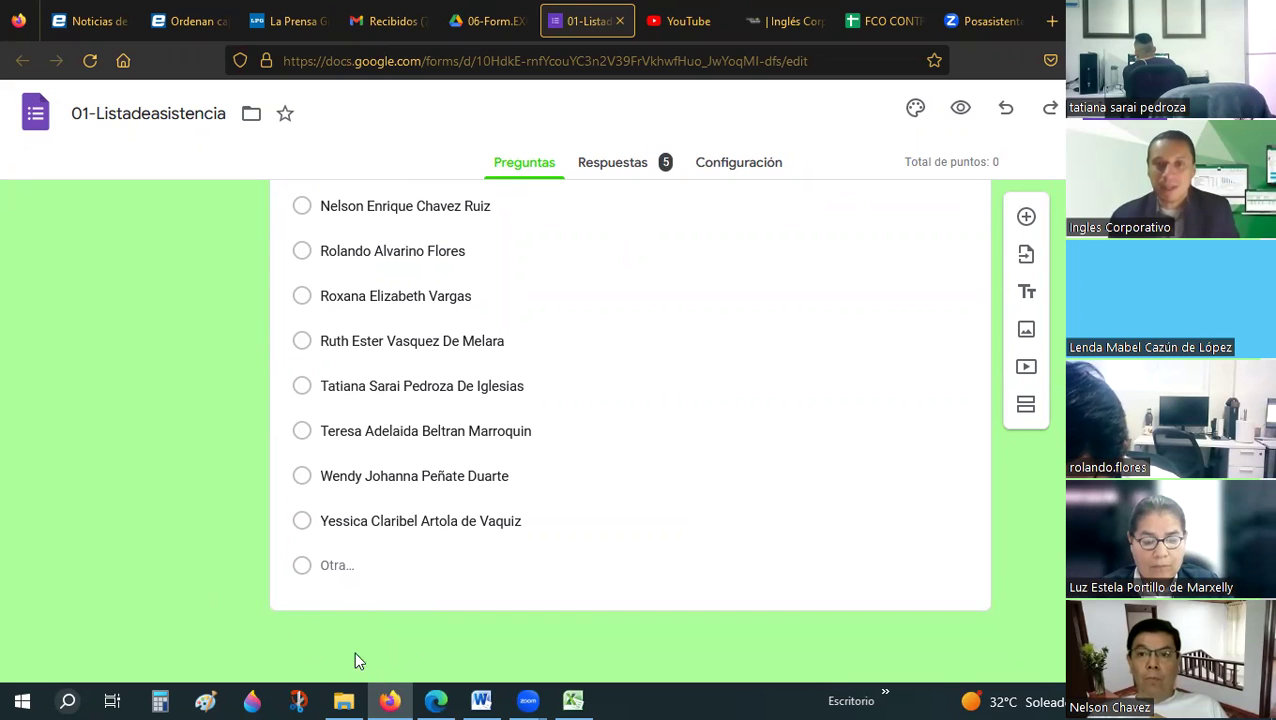
{"action": "left_click", "coordinate": [955, 112]}
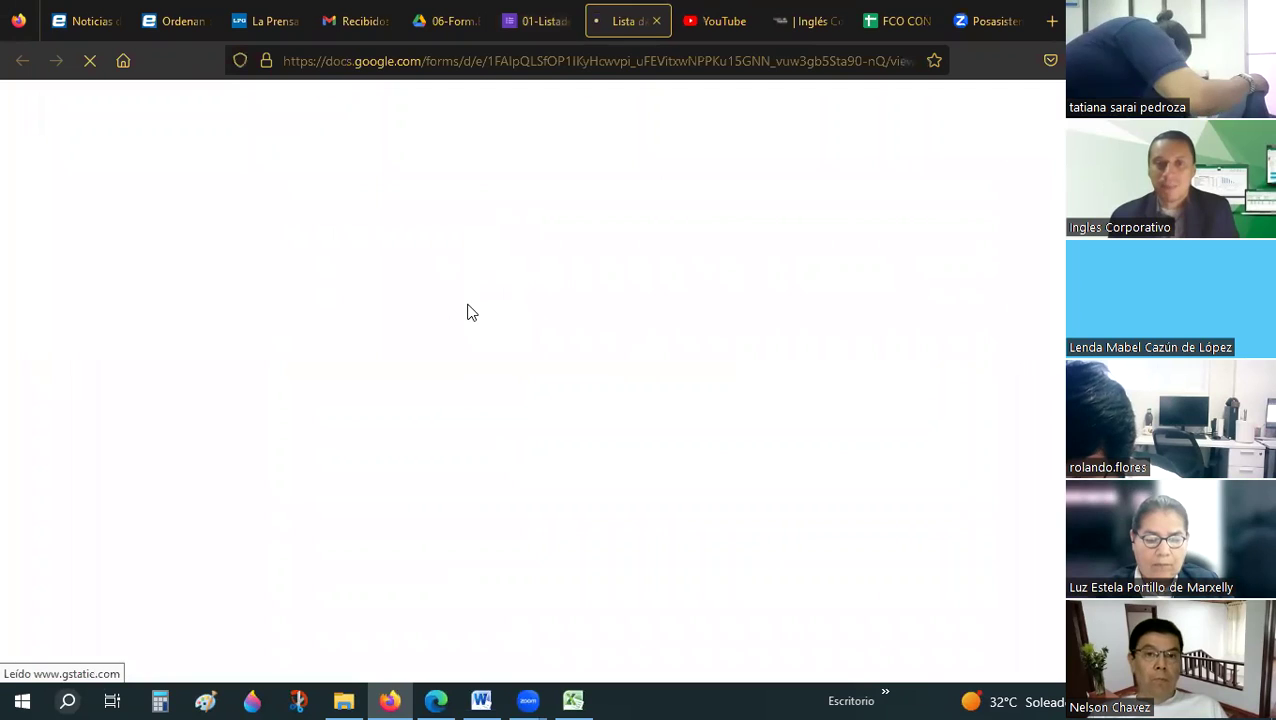
Scroll through the preview, then return to the form editor tab.
{"action": "scroll", "coordinate": [484, 260], "scroll_direction": "down", "scroll_amount": 5}
{"action": "scroll", "coordinate": [470, 380], "scroll_direction": "down", "scroll_amount": 4}
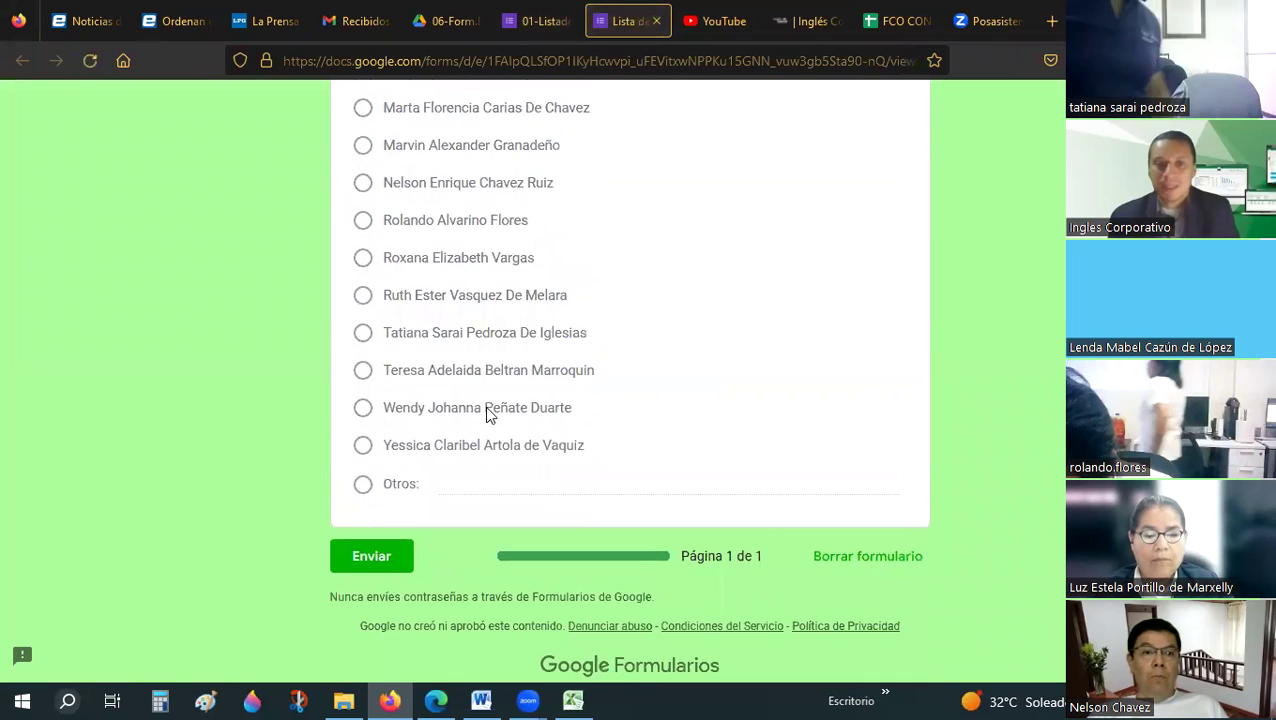
{"action": "scroll", "coordinate": [488, 414], "scroll_direction": "up", "scroll_amount": 5}
{"action": "left_click", "coordinate": [530, 21]}
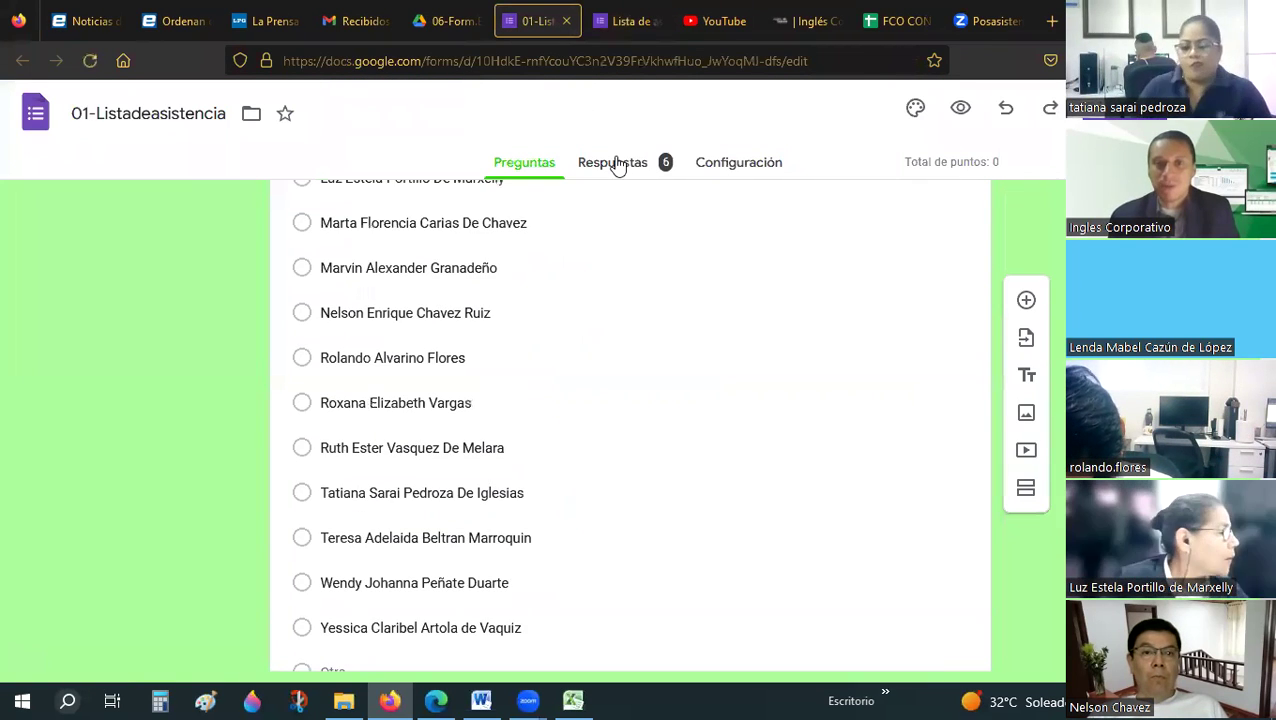
View the Respuestas summary and look through the 11 responses' date and name charts.
{"action": "left_click", "coordinate": [616, 163]}
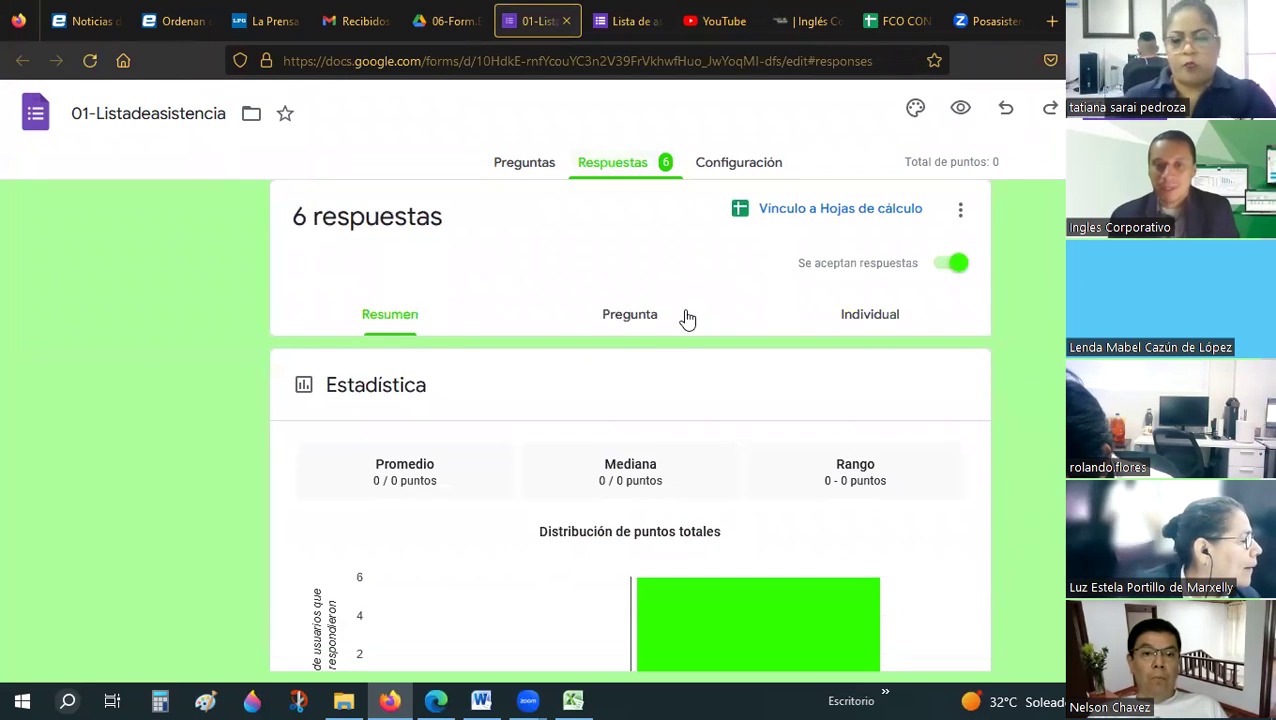
{"action": "scroll", "coordinate": [685, 311], "scroll_direction": "down", "scroll_amount": 3}
{"action": "scroll", "coordinate": [685, 311], "scroll_direction": "down", "scroll_amount": 2}
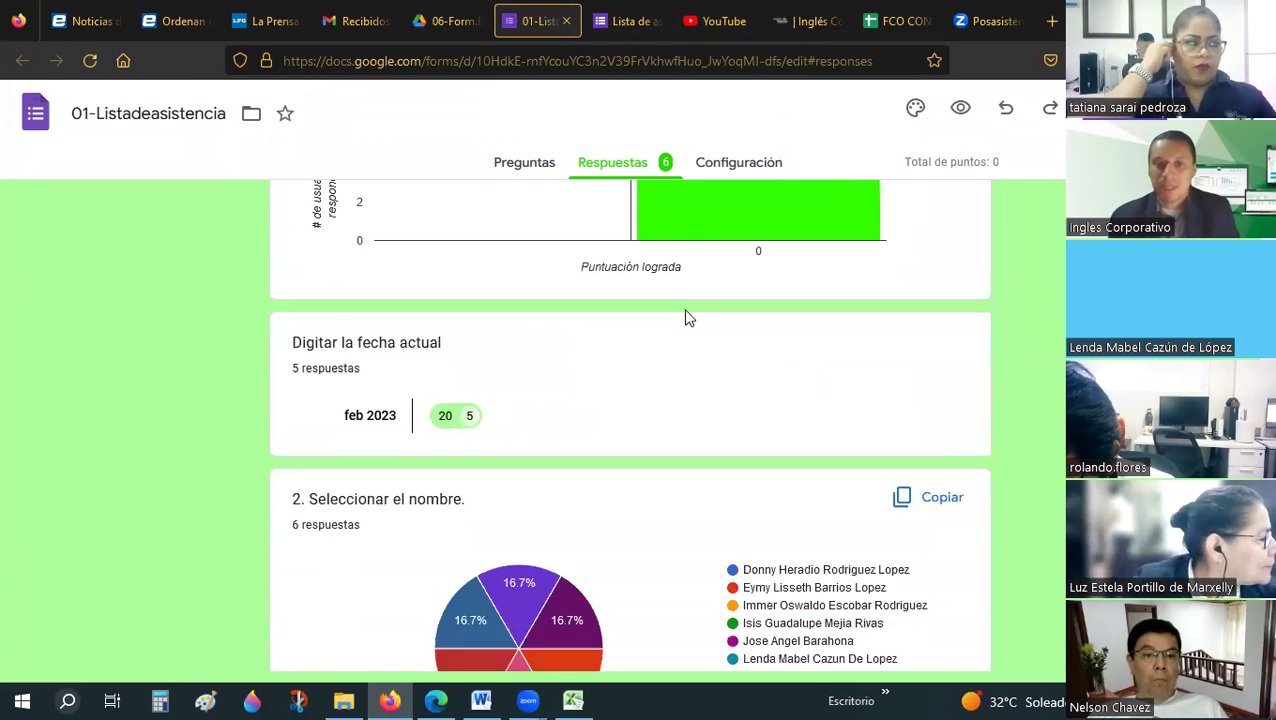
{"action": "scroll", "coordinate": [686, 317], "scroll_direction": "down", "scroll_amount": 2}
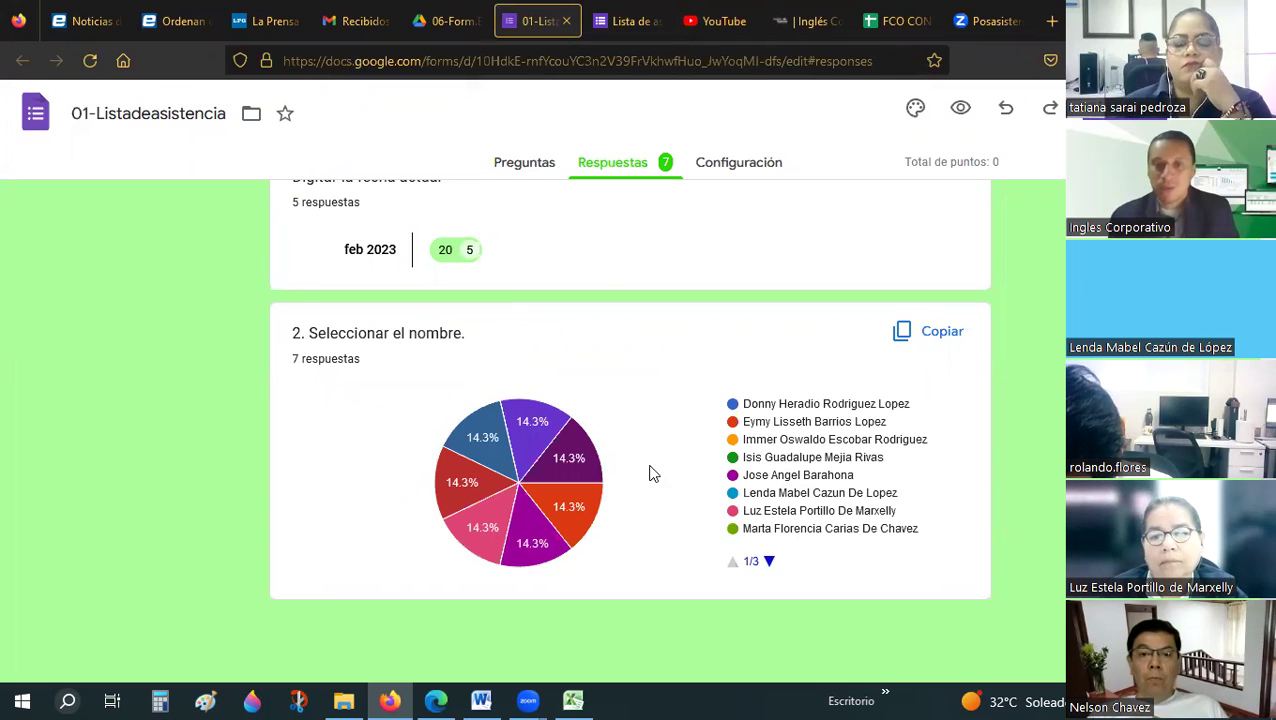
{"action": "scroll", "coordinate": [644, 416], "scroll_direction": "up", "scroll_amount": 6}
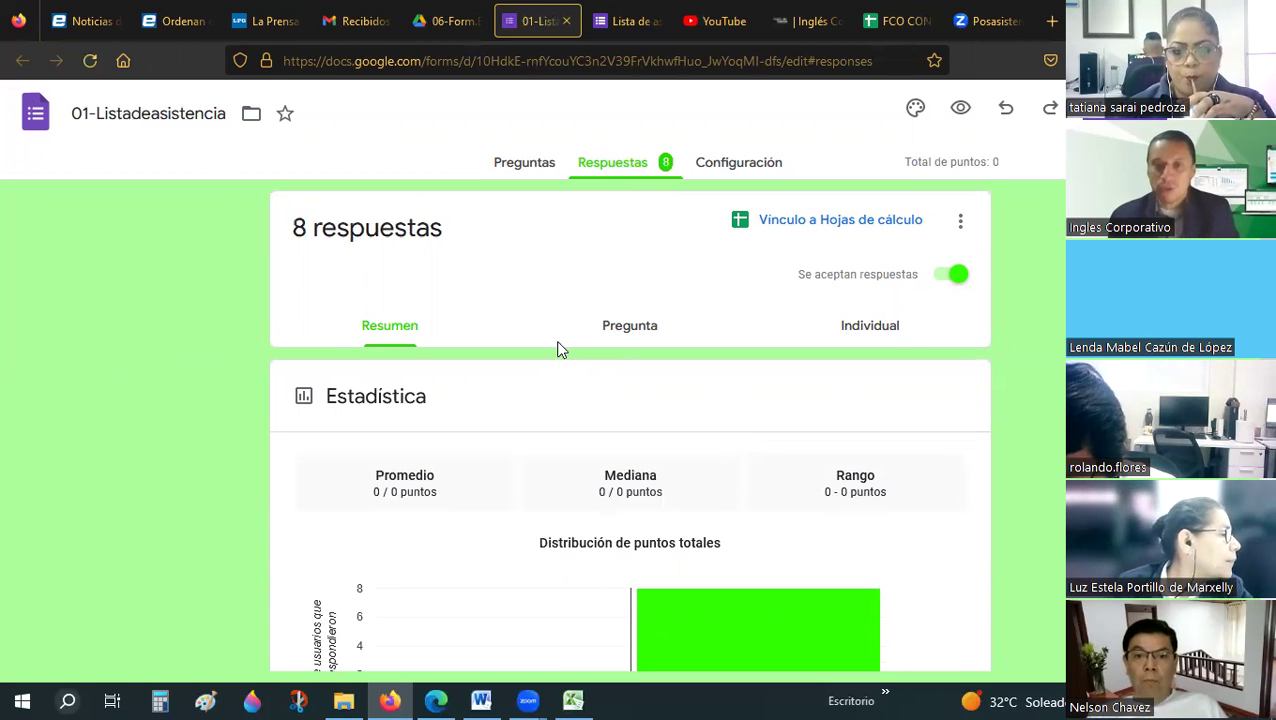
{"action": "scroll", "coordinate": [560, 349], "scroll_direction": "down", "scroll_amount": 2}
{"action": "scroll", "coordinate": [560, 349], "scroll_direction": "down", "scroll_amount": 1}
{"action": "scroll", "coordinate": [560, 349], "scroll_direction": "down", "scroll_amount": 2}
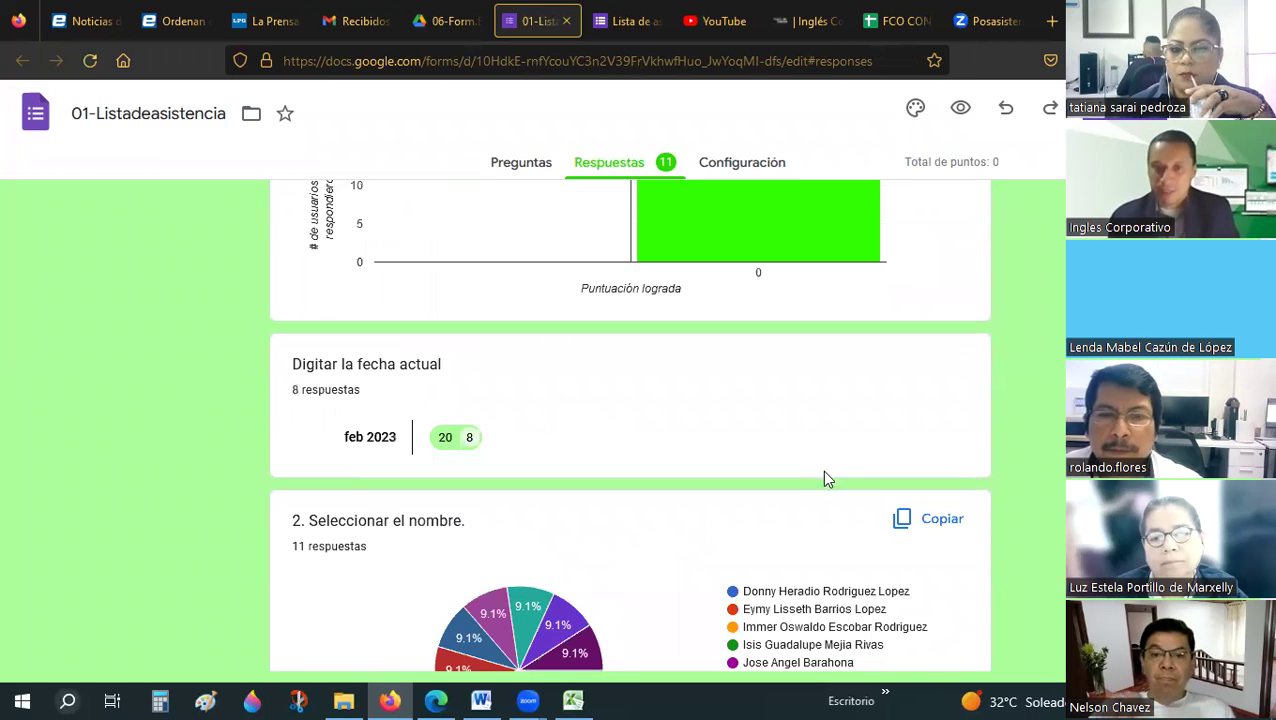
{"action": "scroll", "coordinate": [683, 441], "scroll_direction": "down", "scroll_amount": 2}
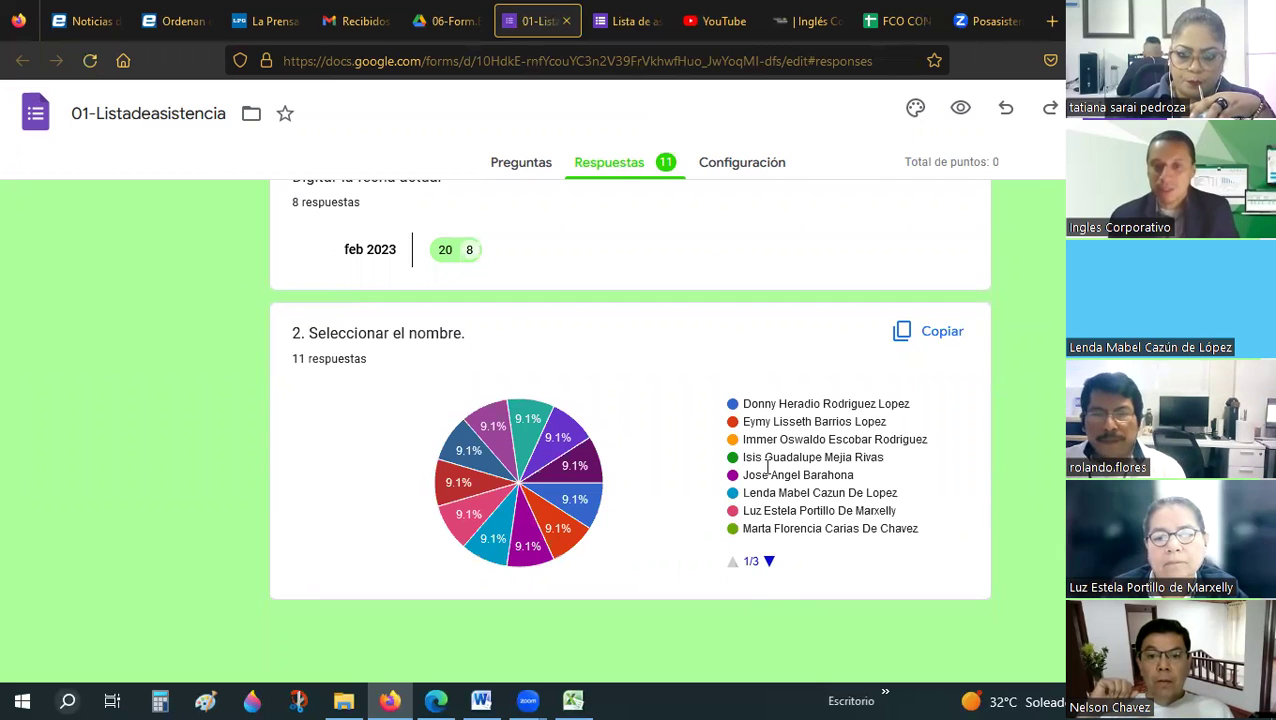
{"action": "scroll", "coordinate": [721, 407], "scroll_direction": "up", "scroll_amount": 1}
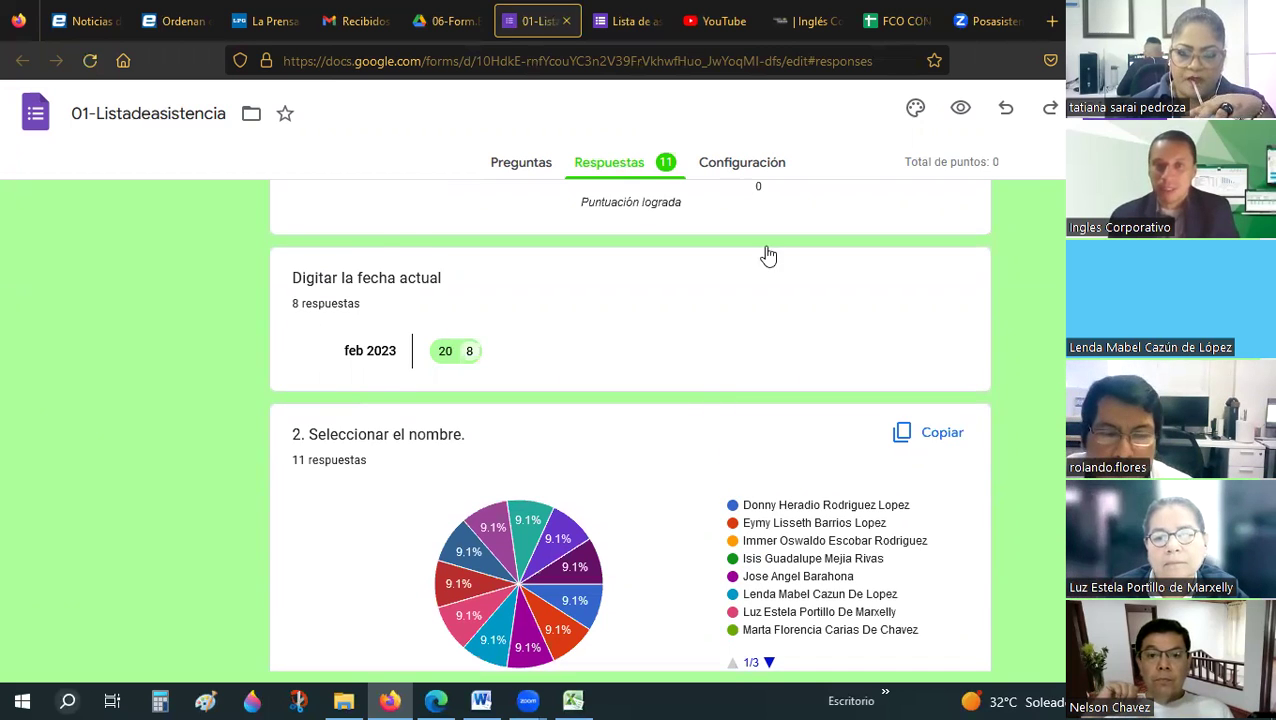
{"action": "scroll", "coordinate": [853, 298], "scroll_direction": "up", "scroll_amount": 10}
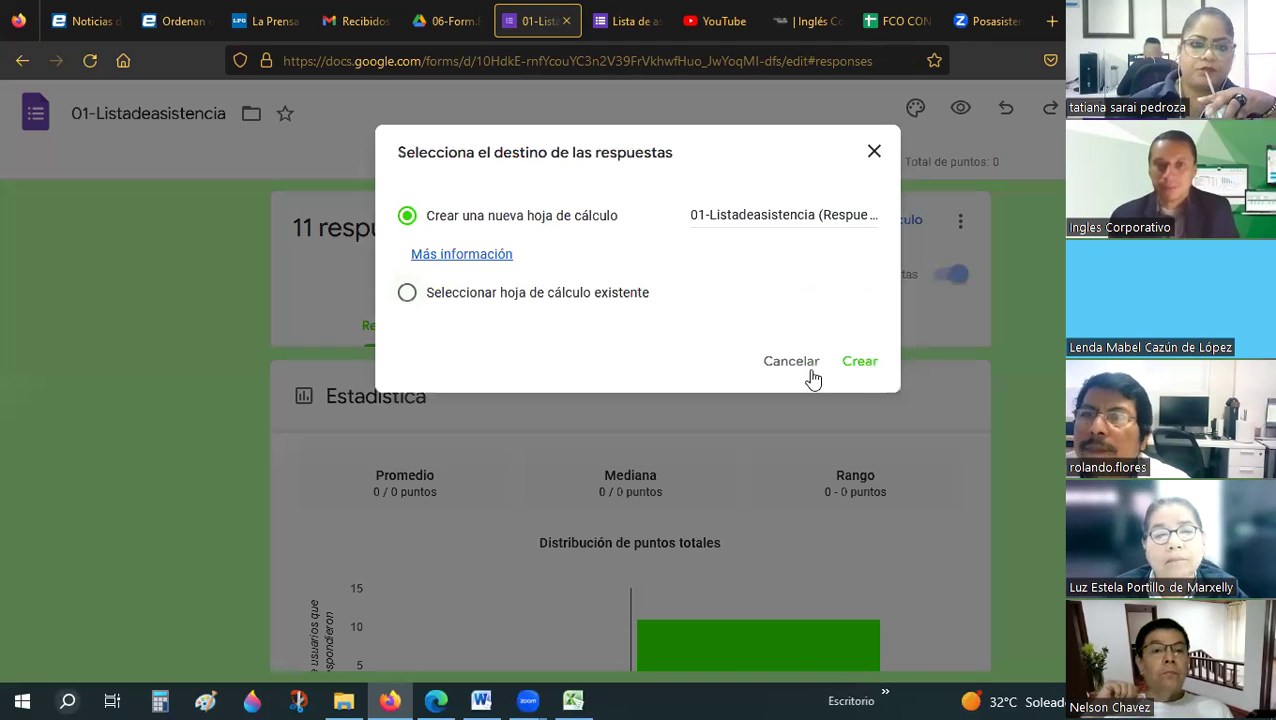
Link responses to a new '01-Listadeasistencia (Respuestas)' spreadsheet and allow Firefox's blocked pop-up to show it.
{"action": "left_click", "coordinate": [859, 363]}
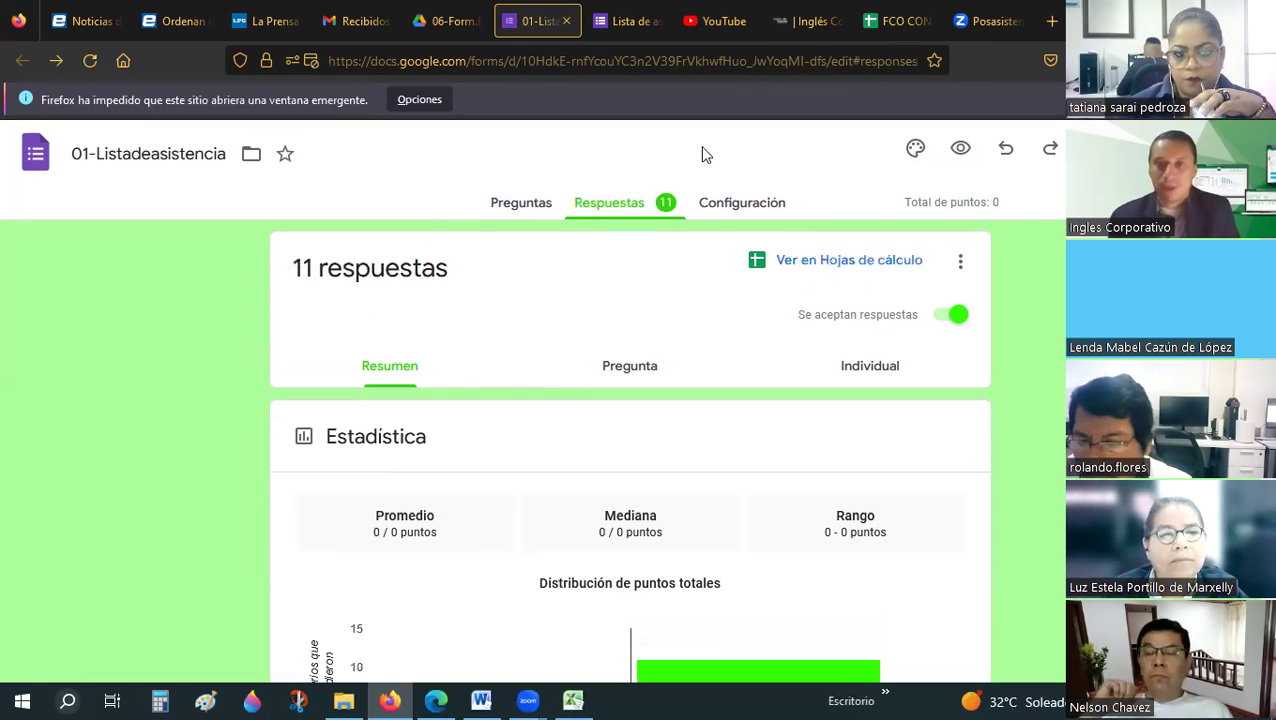
{"action": "left_click", "coordinate": [413, 100]}
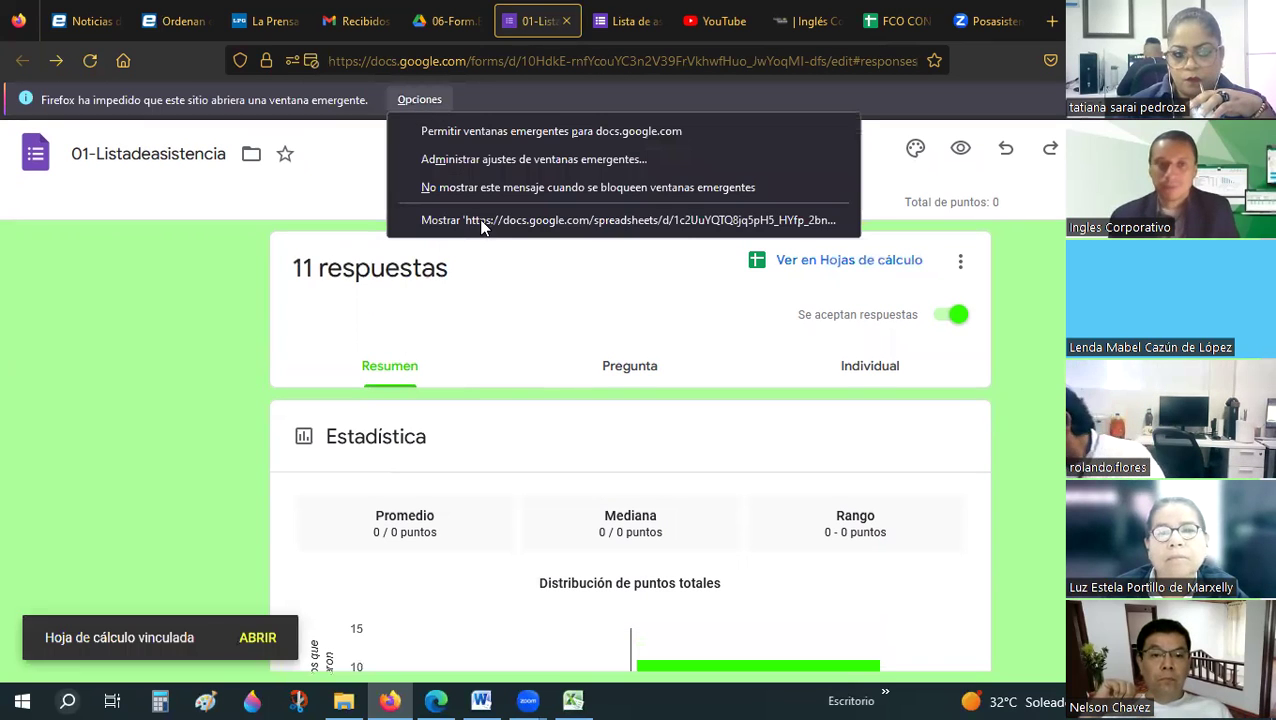
{"action": "key", "text": "Return"}
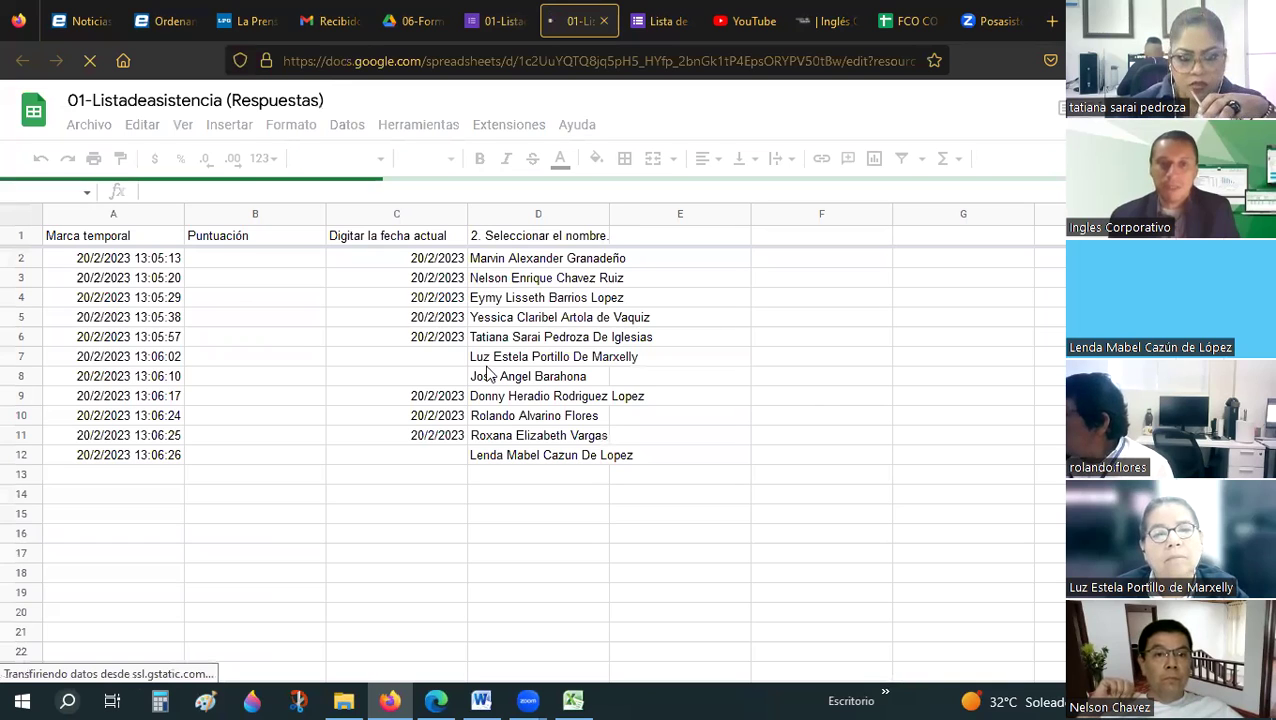
Copy 20/2/2023 from C6 into the empty date cells C7 and C8.
{"action": "left_click", "coordinate": [427, 343]}
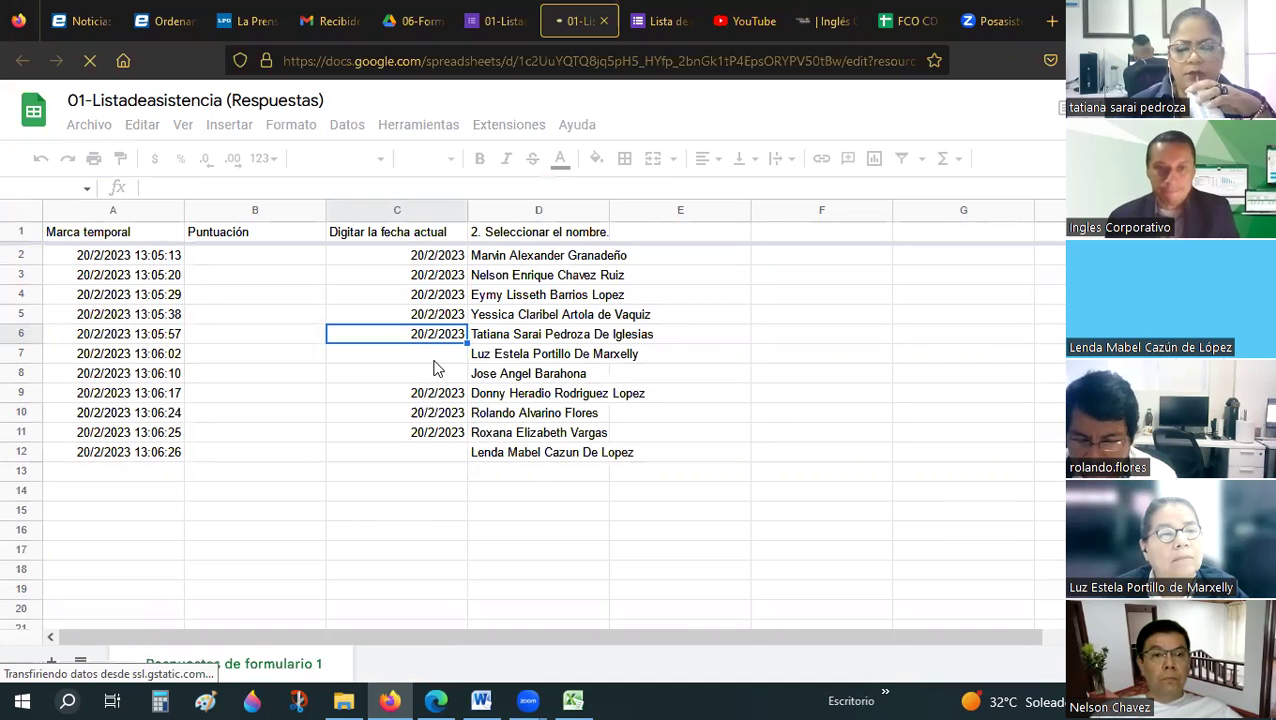
{"action": "key", "text": "ctrl+c"}
{"action": "left_click", "coordinate": [434, 358]}
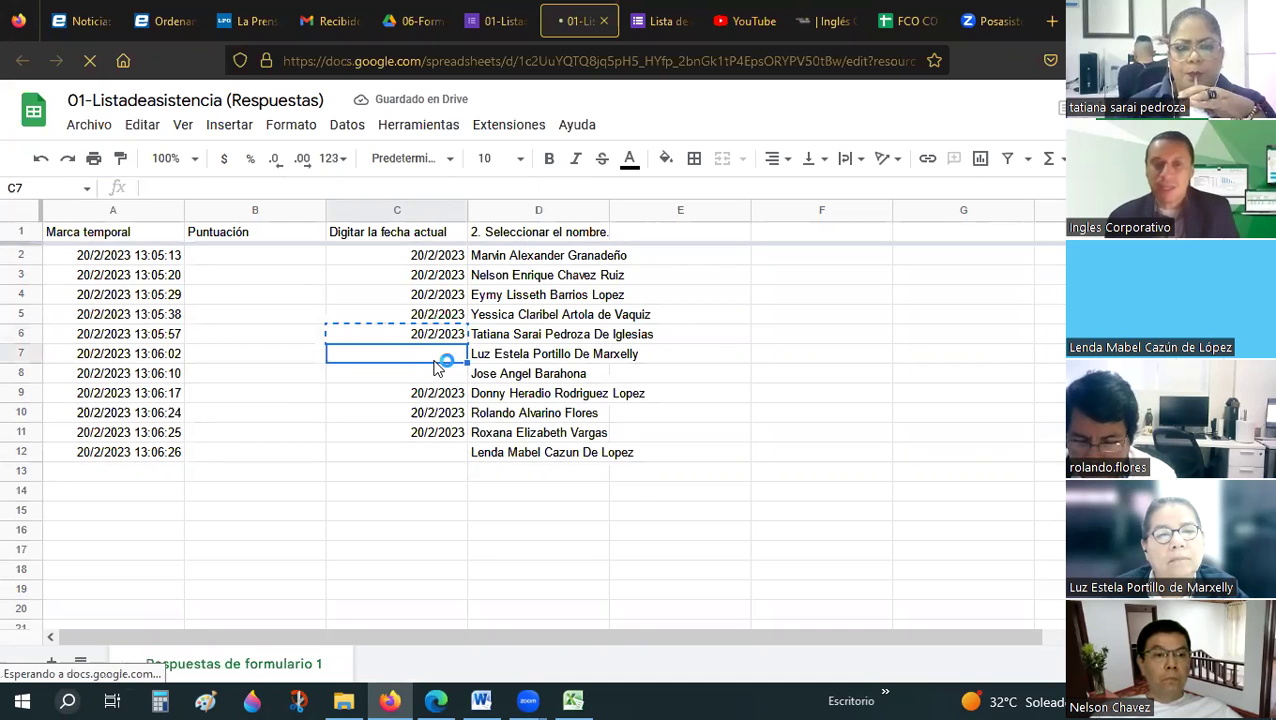
{"action": "key", "text": "shift+Down"}
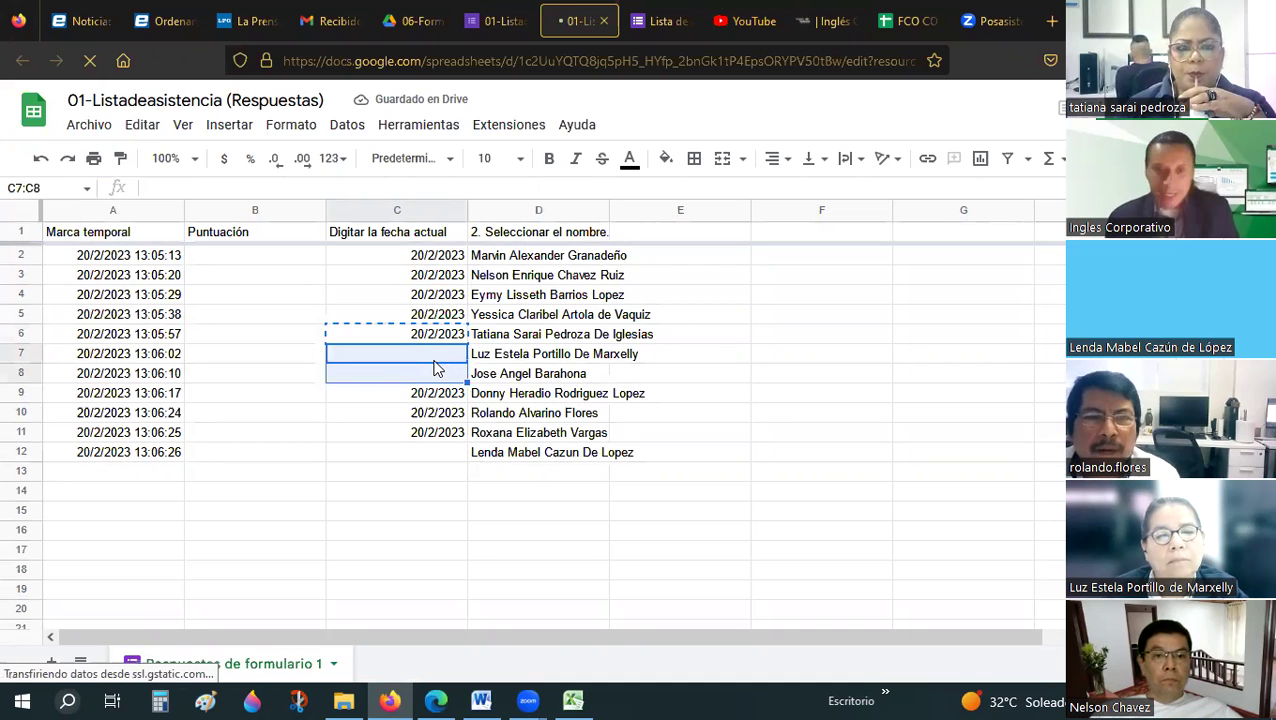
{"action": "key", "text": "ctrl+v"}
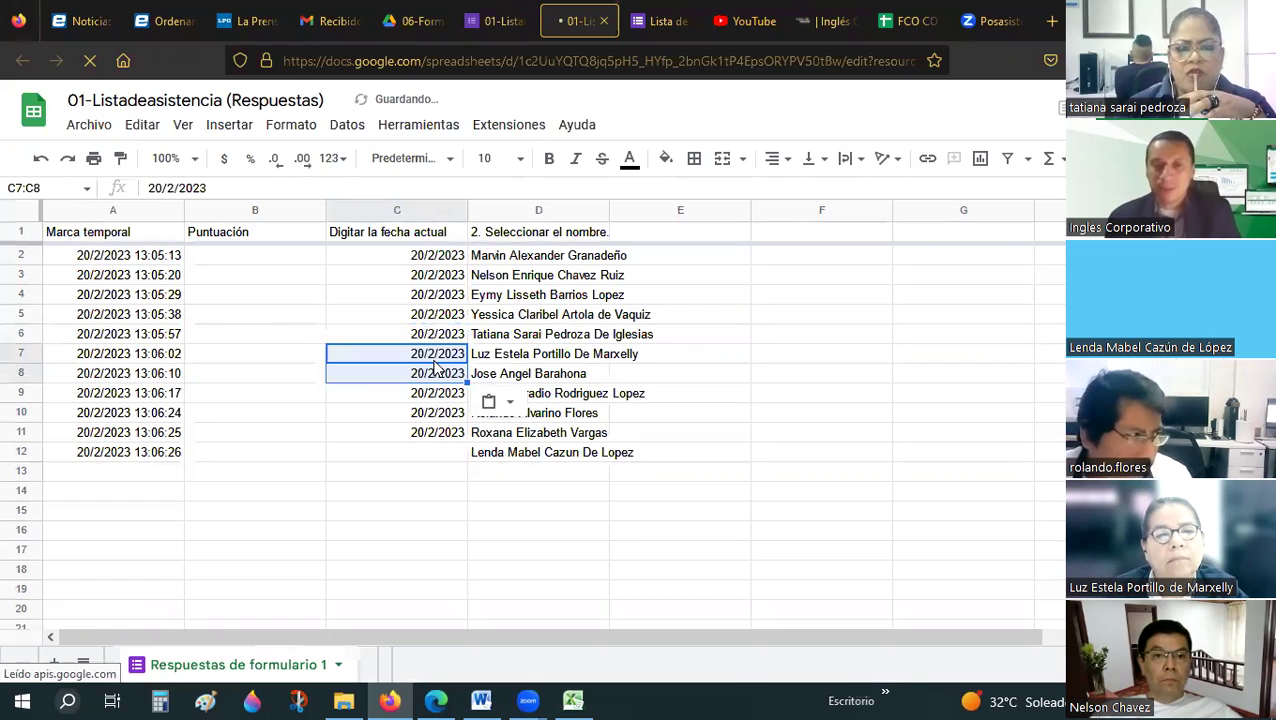
{"action": "key", "text": "Down"}
{"action": "key", "text": "Down"}
{"action": "key", "text": "Down"}
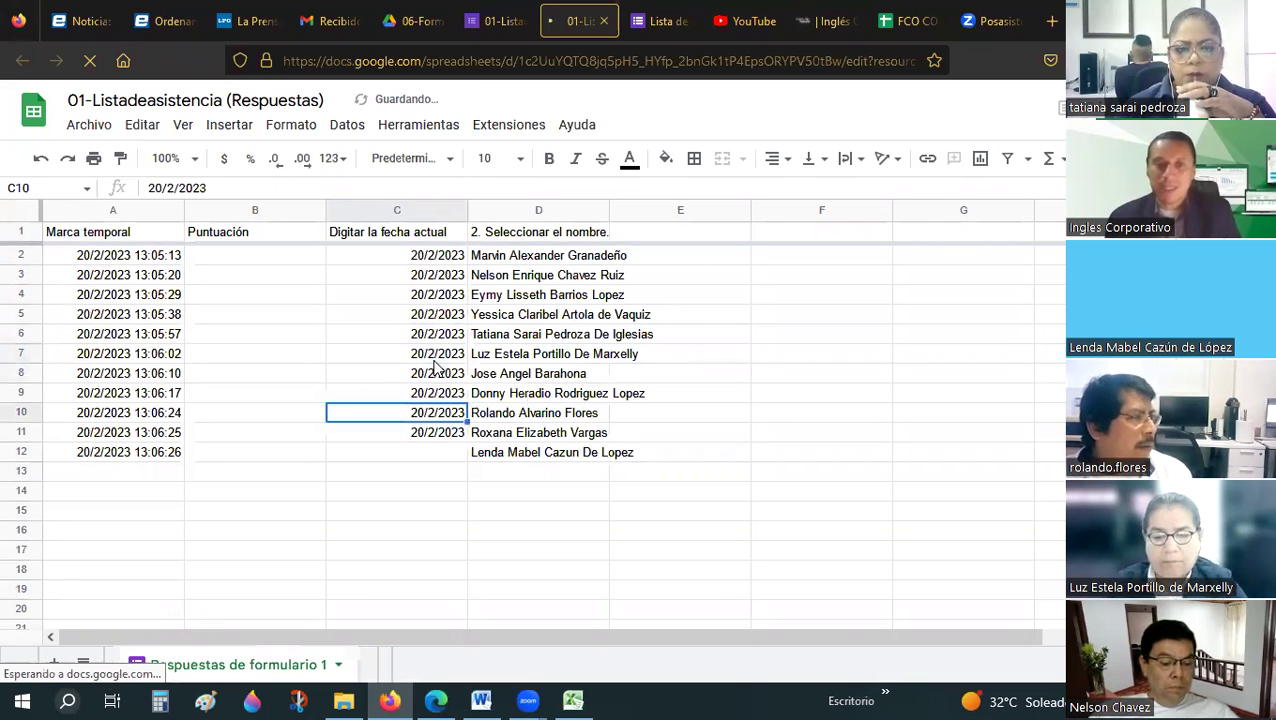
{"action": "key", "text": "Down"}
{"action": "key", "text": "Down"}
{"action": "key", "text": "Down"}
{"action": "key", "text": "Up"}
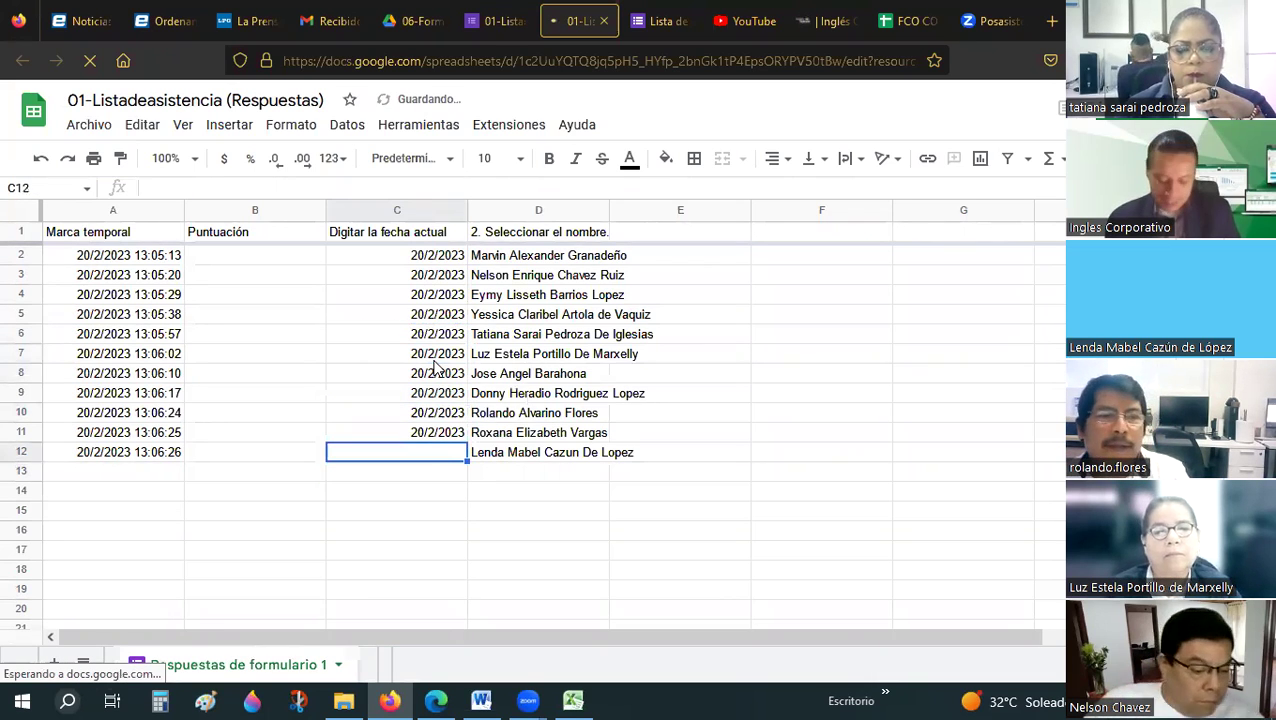
Make the 'Digitar la fecha actual' date question required after checking the responses count.
{"action": "left_click", "coordinate": [467, 30]}
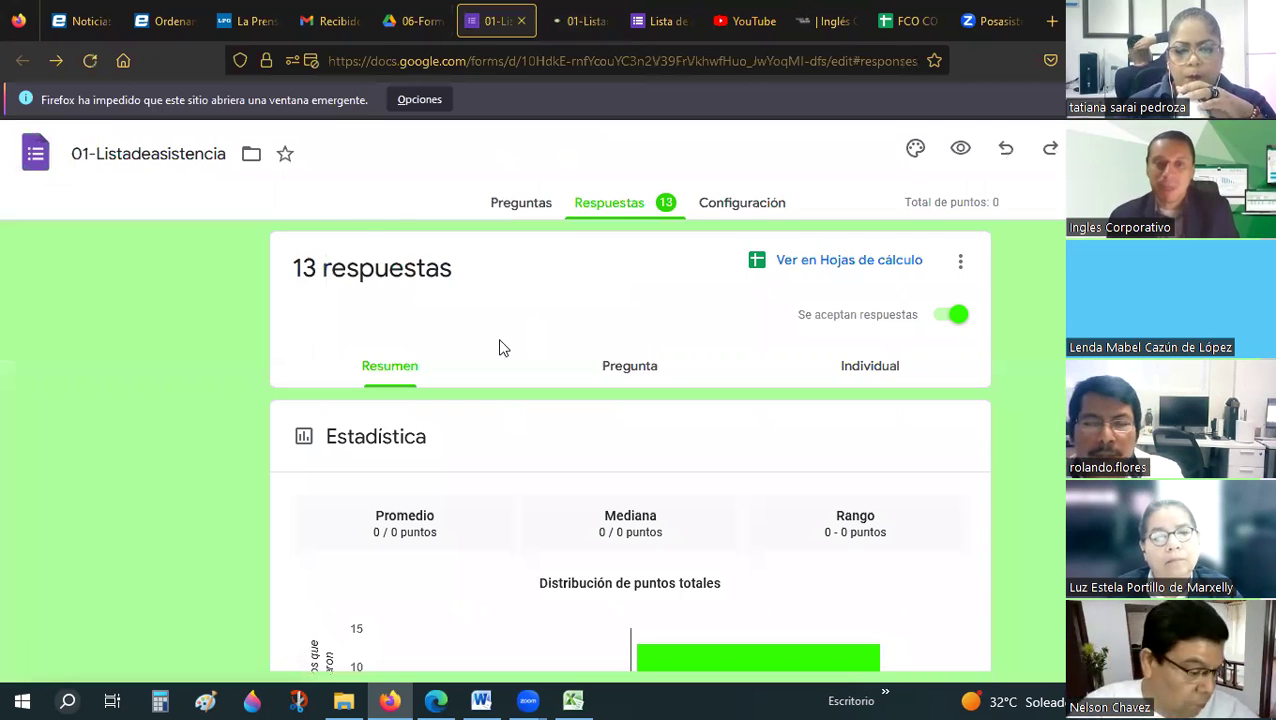
{"action": "scroll", "coordinate": [497, 340], "scroll_direction": "down", "scroll_amount": 2}
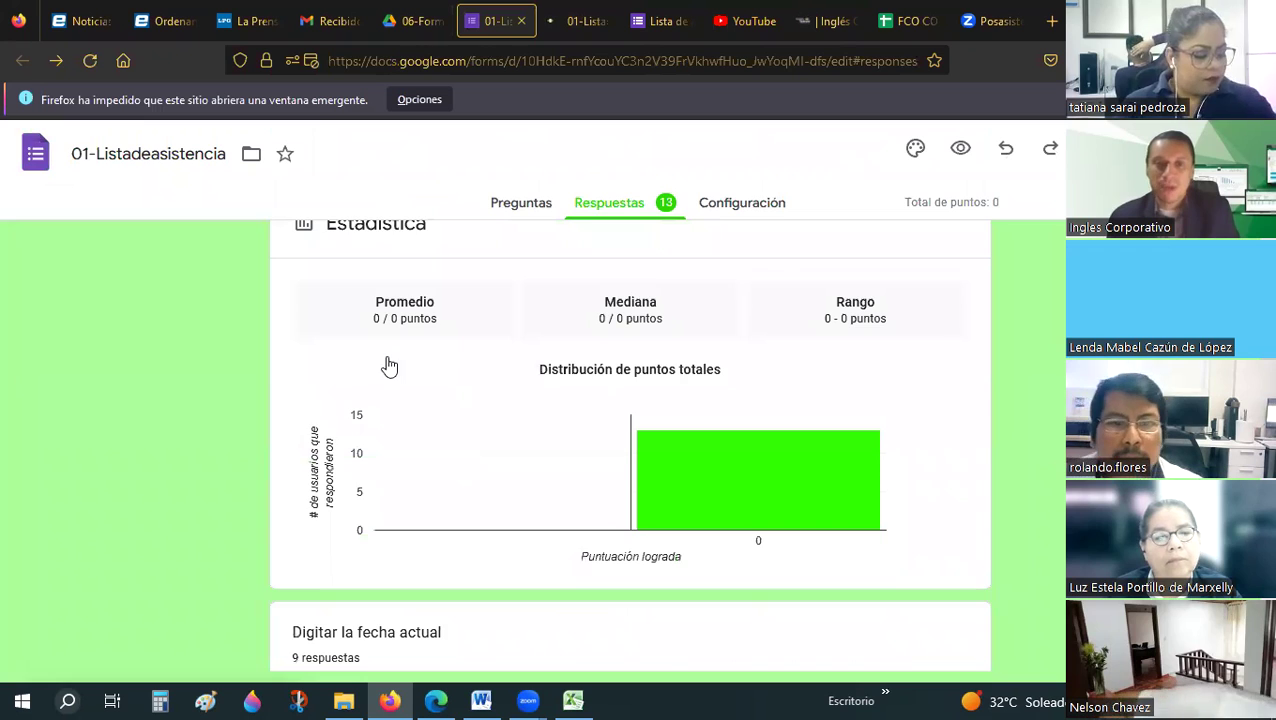
{"action": "scroll", "coordinate": [390, 365], "scroll_direction": "up", "scroll_amount": 2}
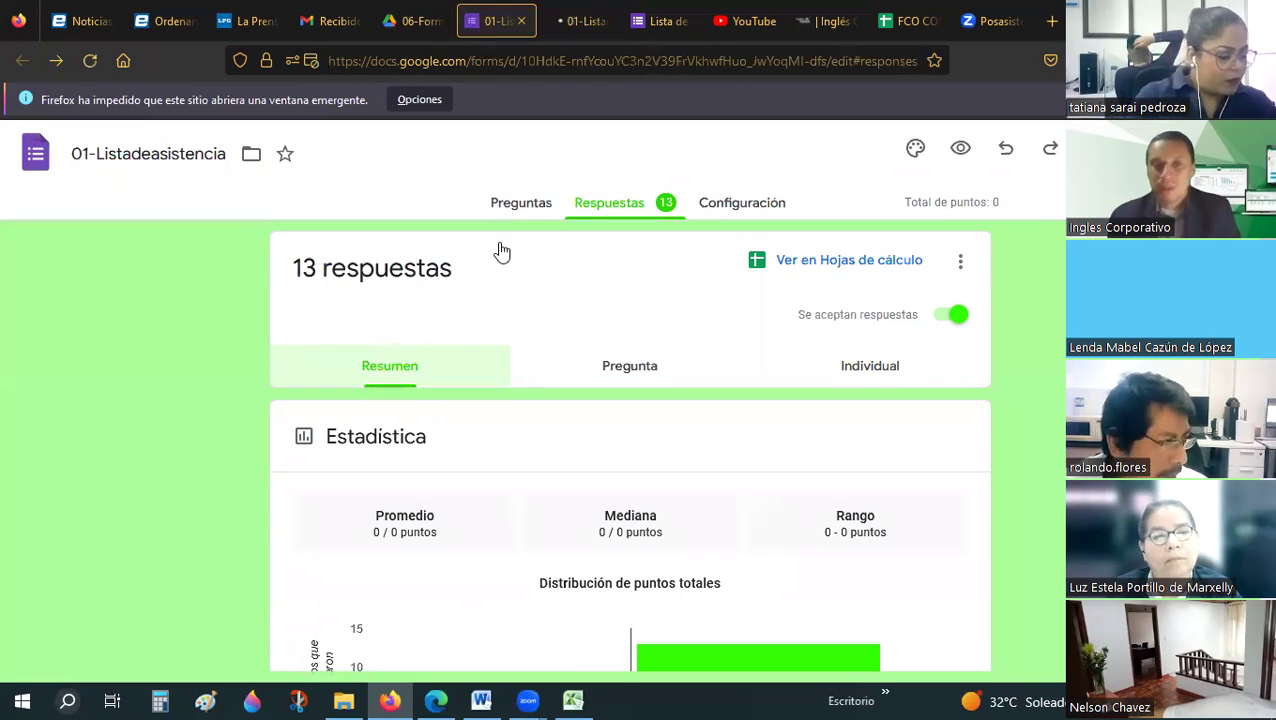
{"action": "left_click", "coordinate": [516, 204]}
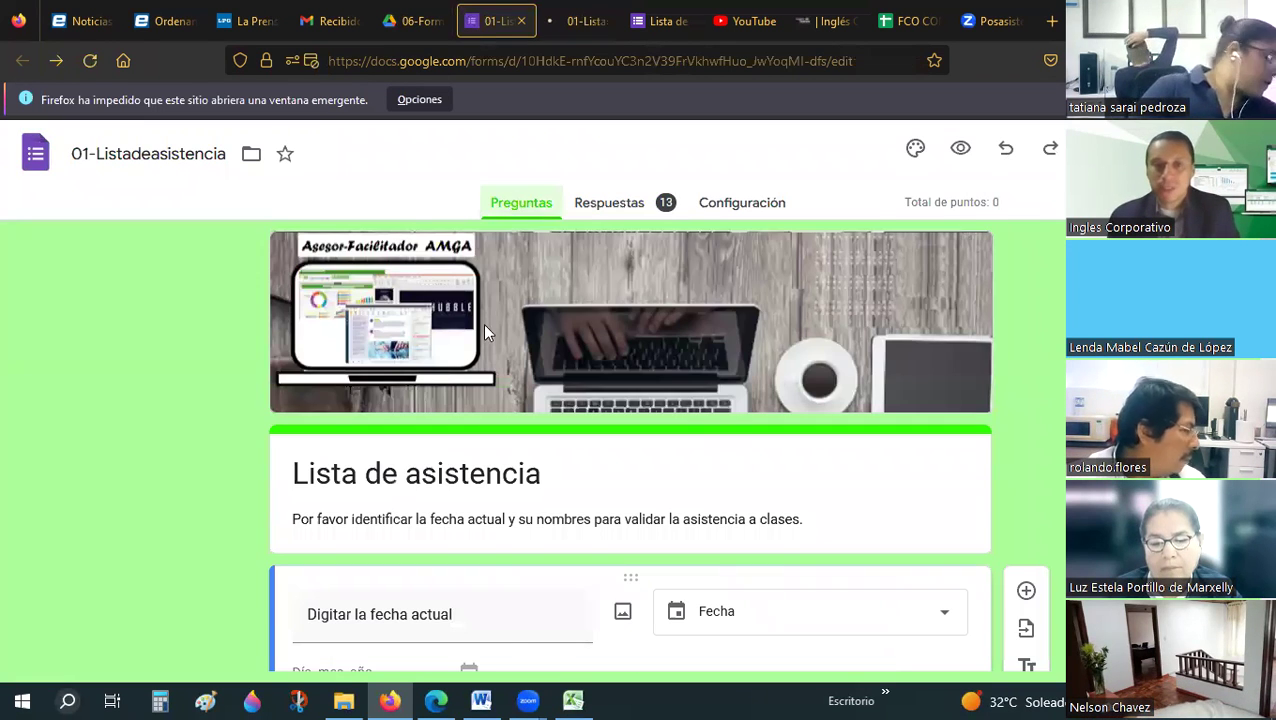
{"action": "scroll", "coordinate": [482, 323], "scroll_direction": "down", "scroll_amount": 3}
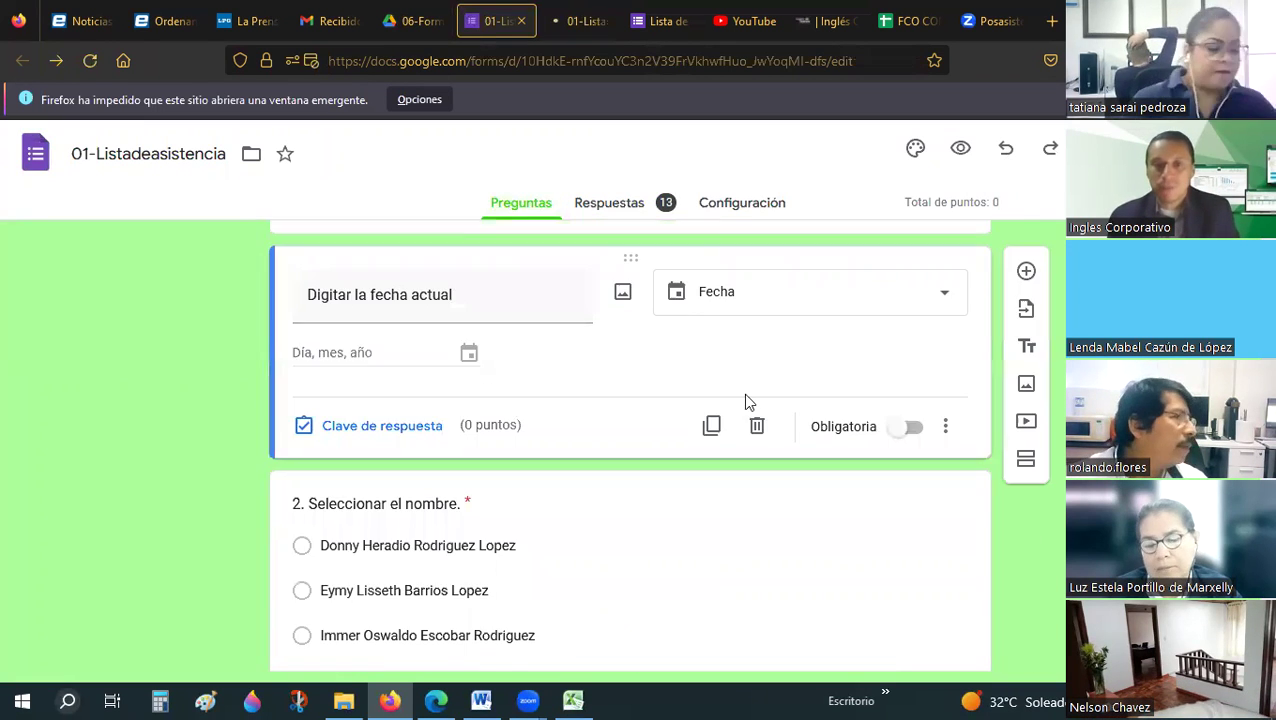
{"action": "left_click", "coordinate": [913, 428]}
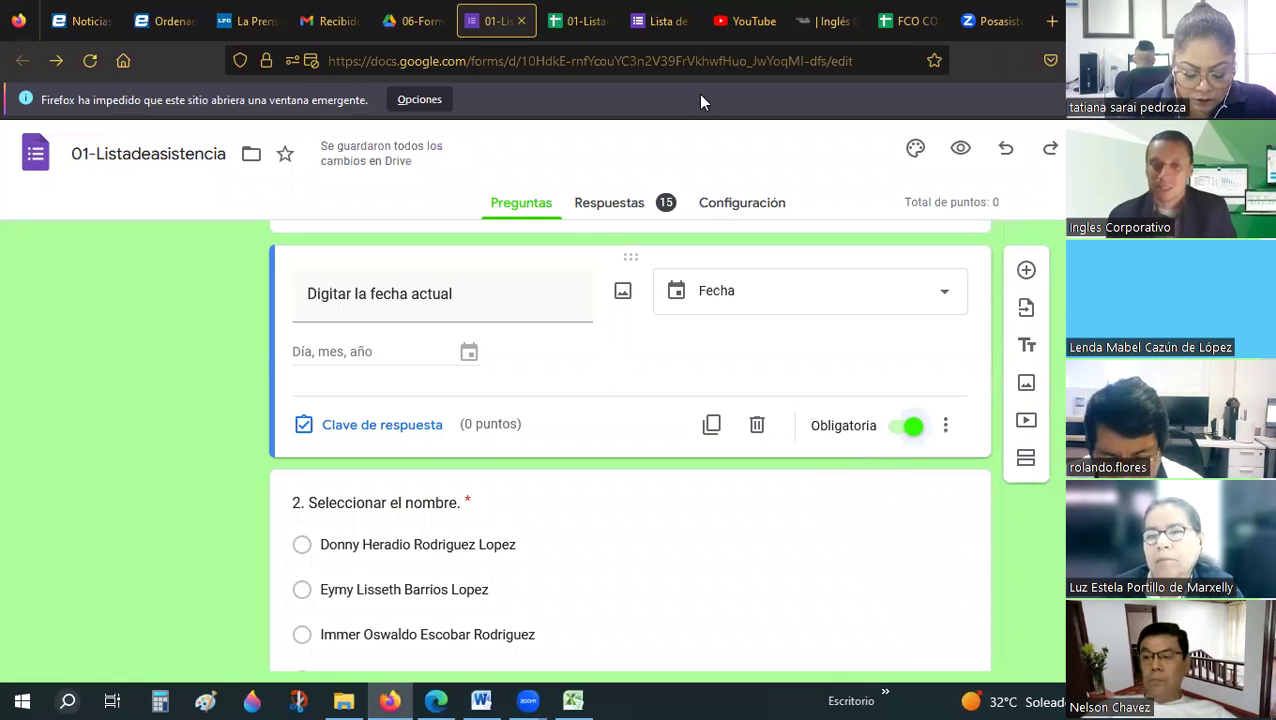
{"action": "left_click", "coordinate": [572, 20]}
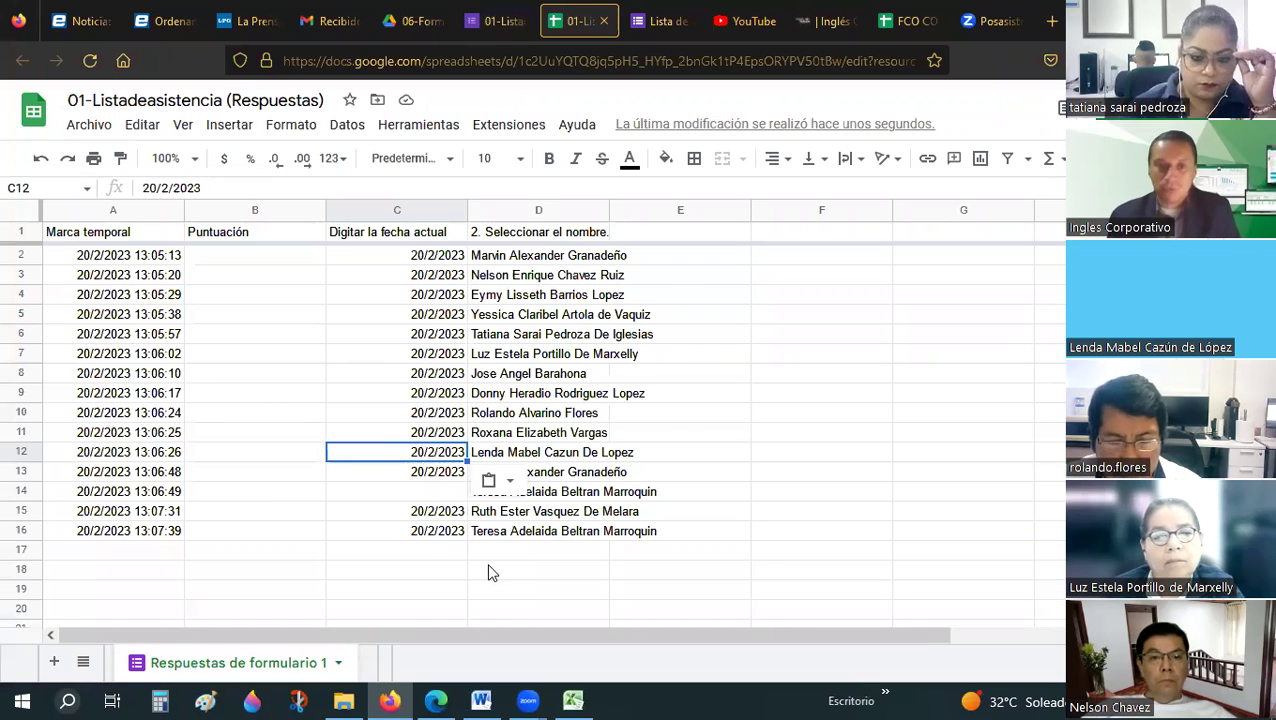
Paste the date 20/2/2023 into empty Fecha cell C14.
{"action": "left_click", "coordinate": [491, 572]}
{"action": "left_click", "coordinate": [437, 478]}
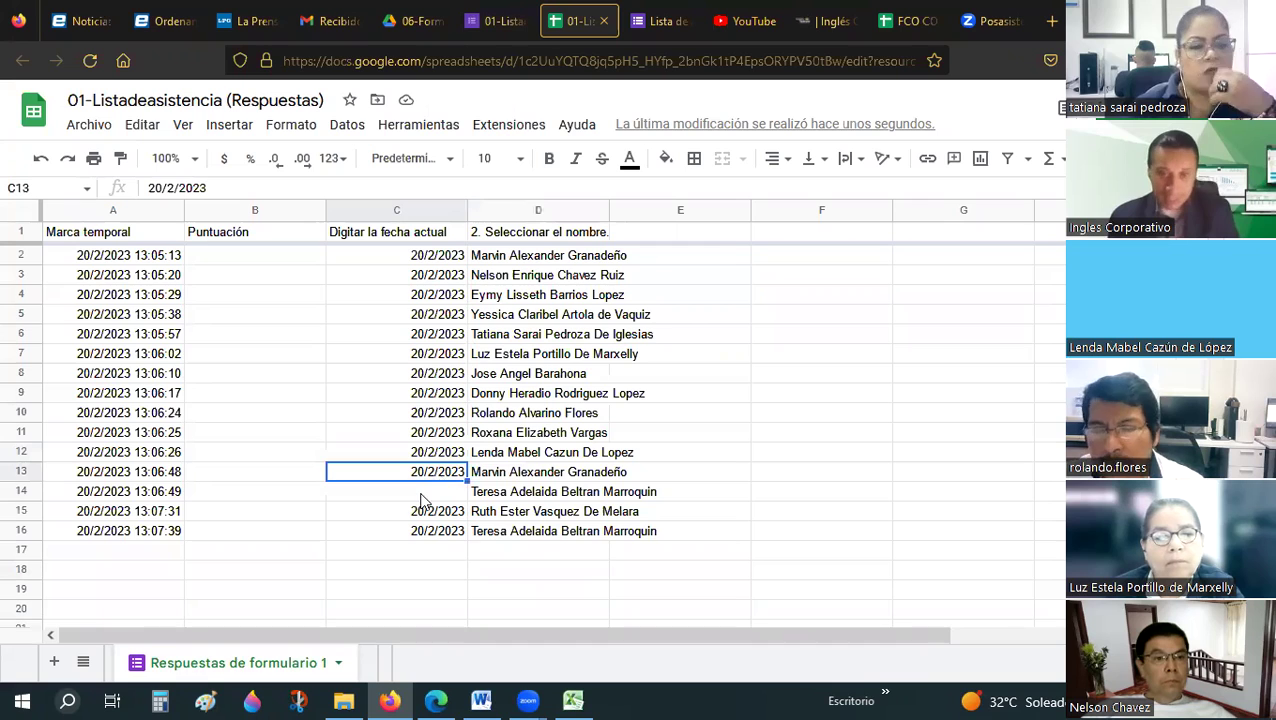
{"action": "left_click", "coordinate": [424, 501]}
{"action": "type", "text": "20/2/2023"}
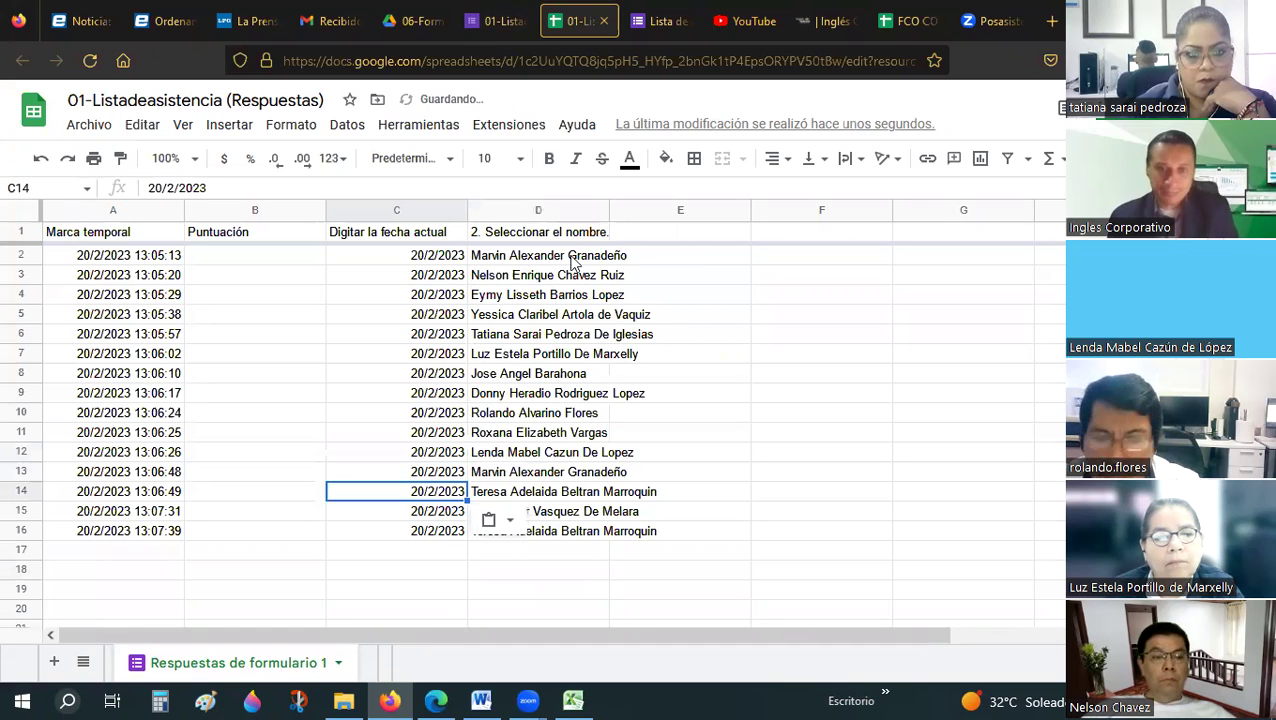
Widen column D so the respondents' full names fit.
{"action": "left_click", "coordinate": [574, 258]}
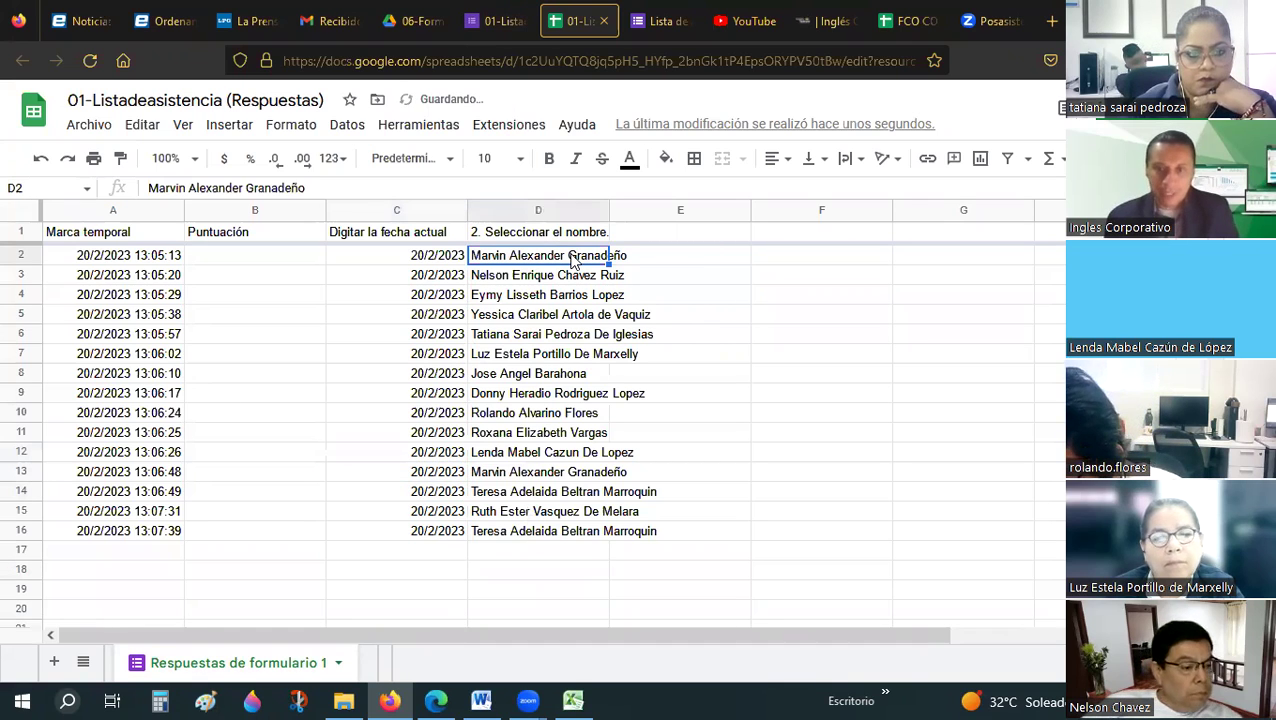
{"action": "key", "text": "shift+Down"}
{"action": "key", "text": "shift+Down"}
{"action": "key", "text": "shift+Down"}
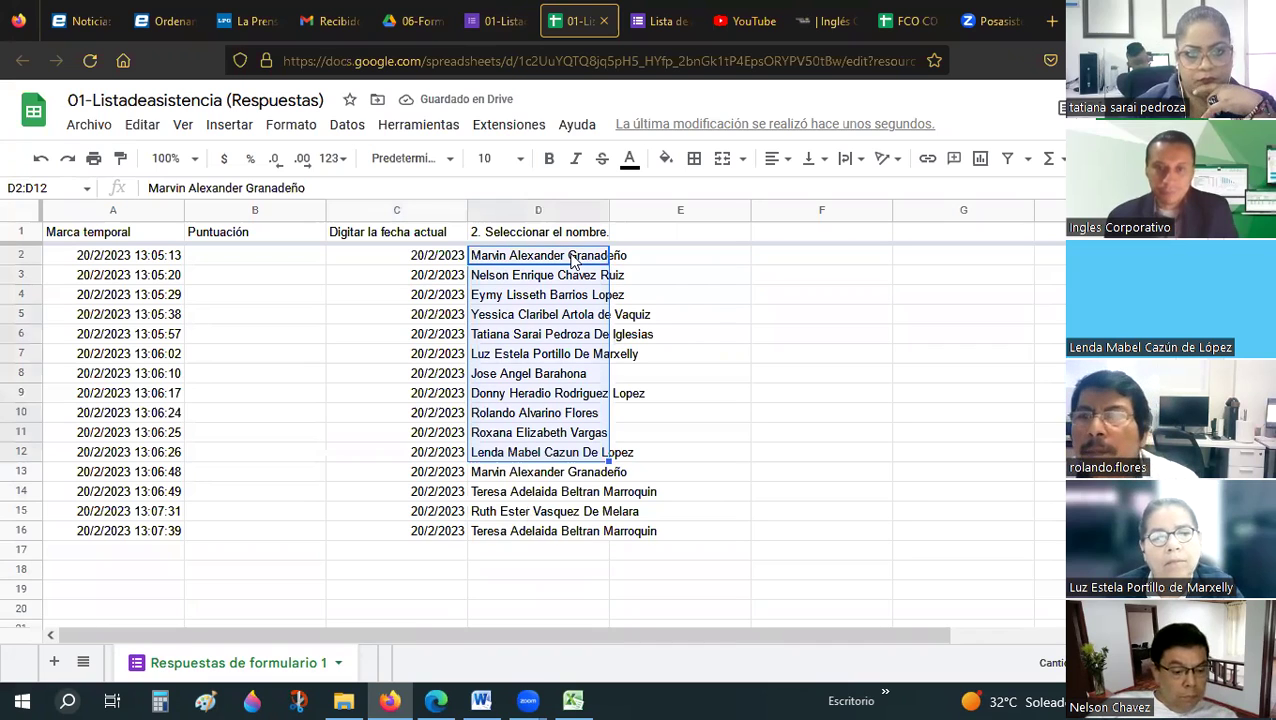
{"action": "key", "text": "shift+Down"}
{"action": "key", "text": "shift+Down"}
{"action": "key", "text": "shift+Down"}
{"action": "key", "text": "shift+Down"}
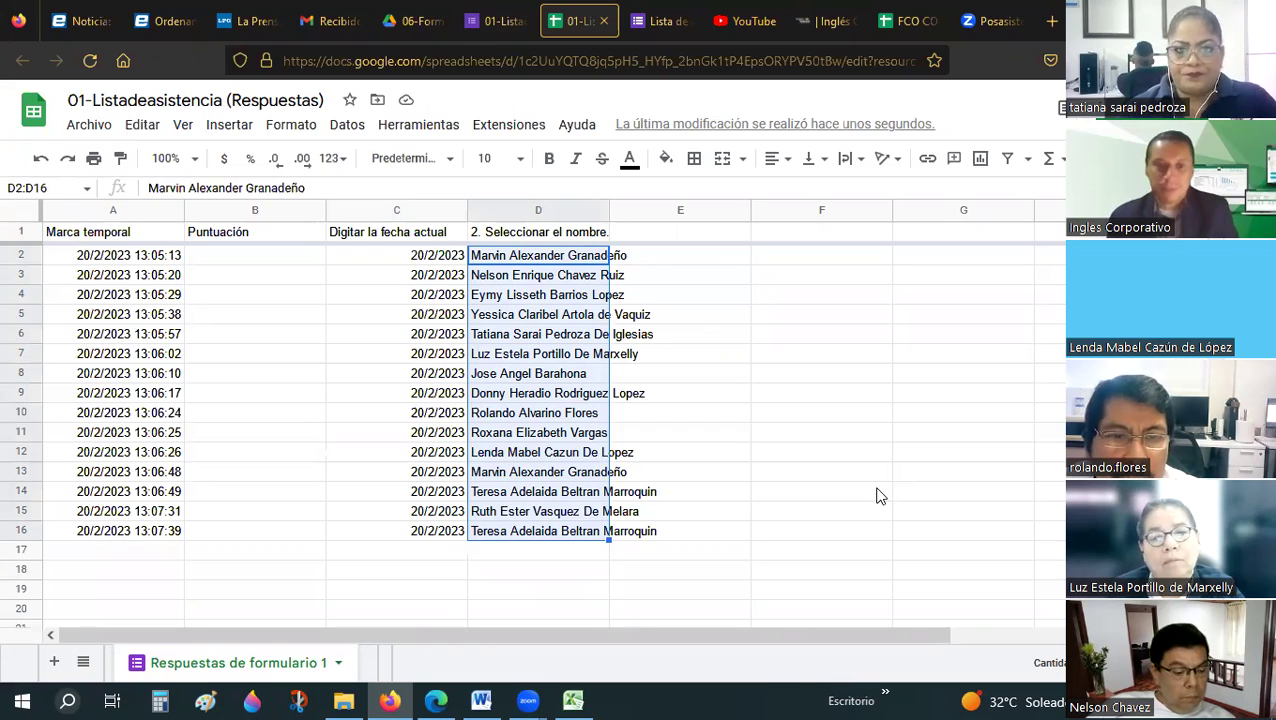
{"action": "left_click", "coordinate": [530, 476]}
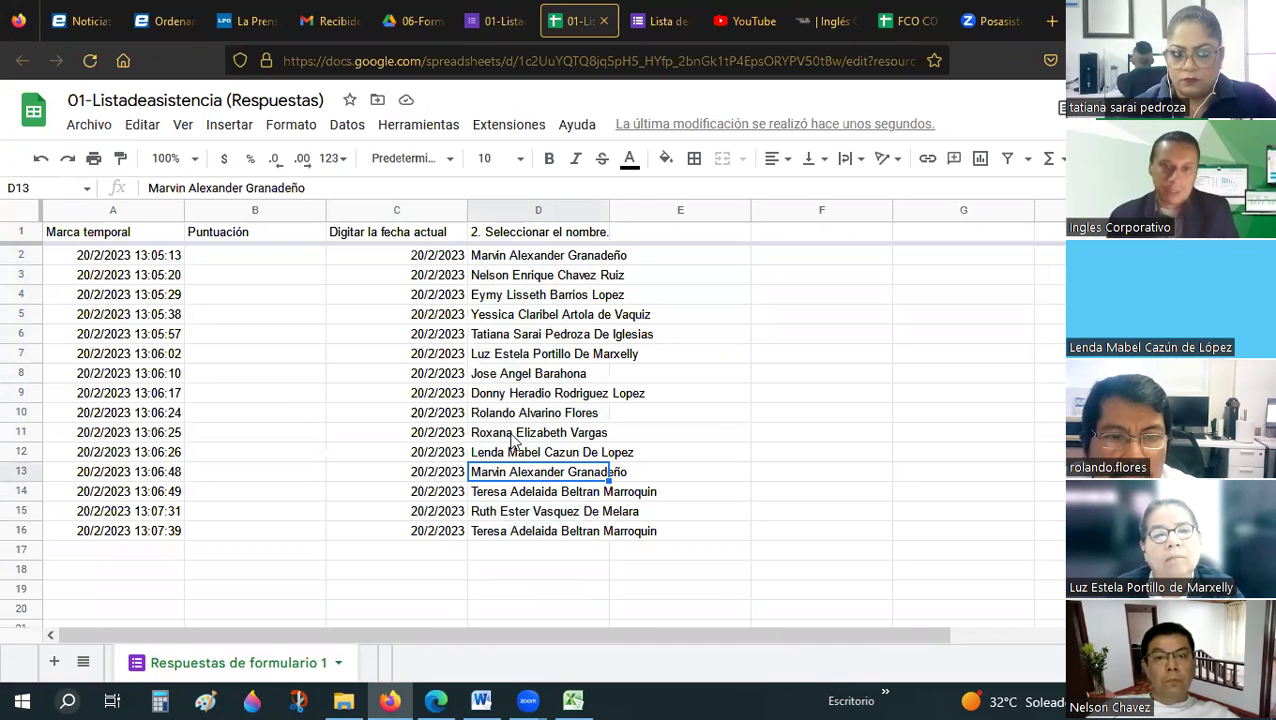
{"action": "left_click", "coordinate": [893, 414]}
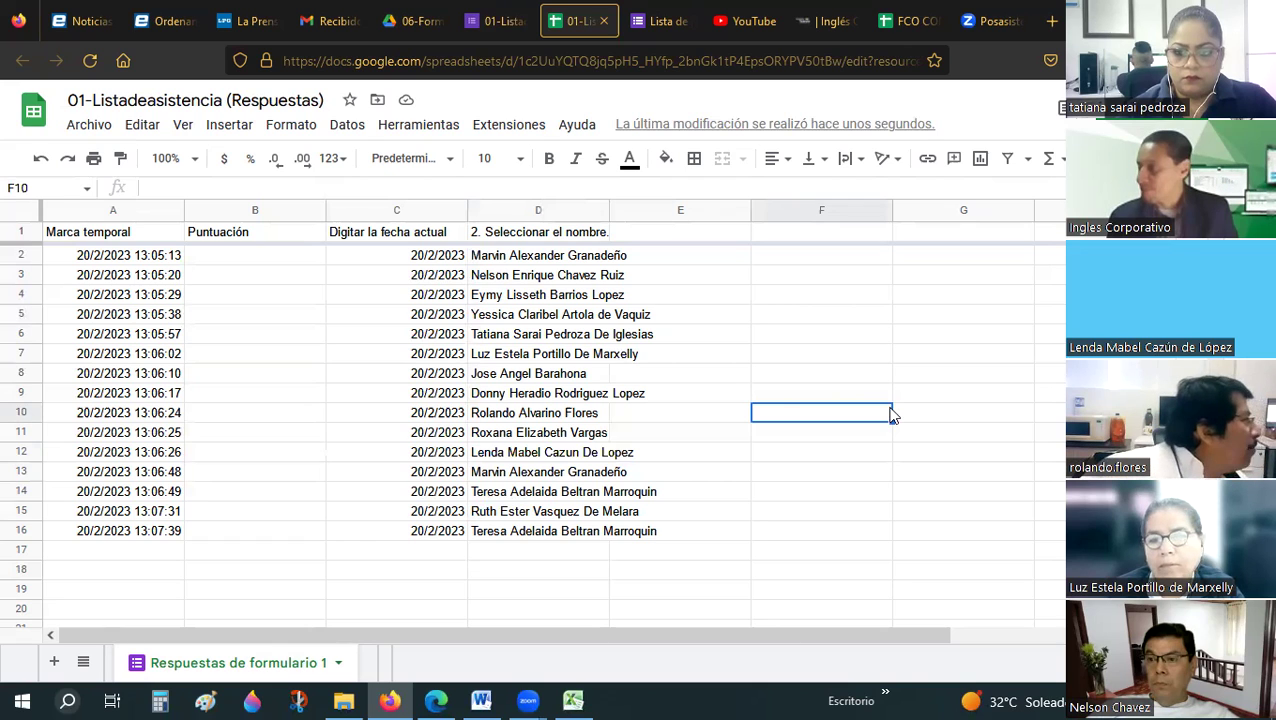
{"action": "key", "text": "Up"}
{"action": "key", "text": "Up"}
{"action": "key", "text": "Up"}
{"action": "left_click_drag", "start_coordinate": [607, 210], "coordinate": [745, 327]}
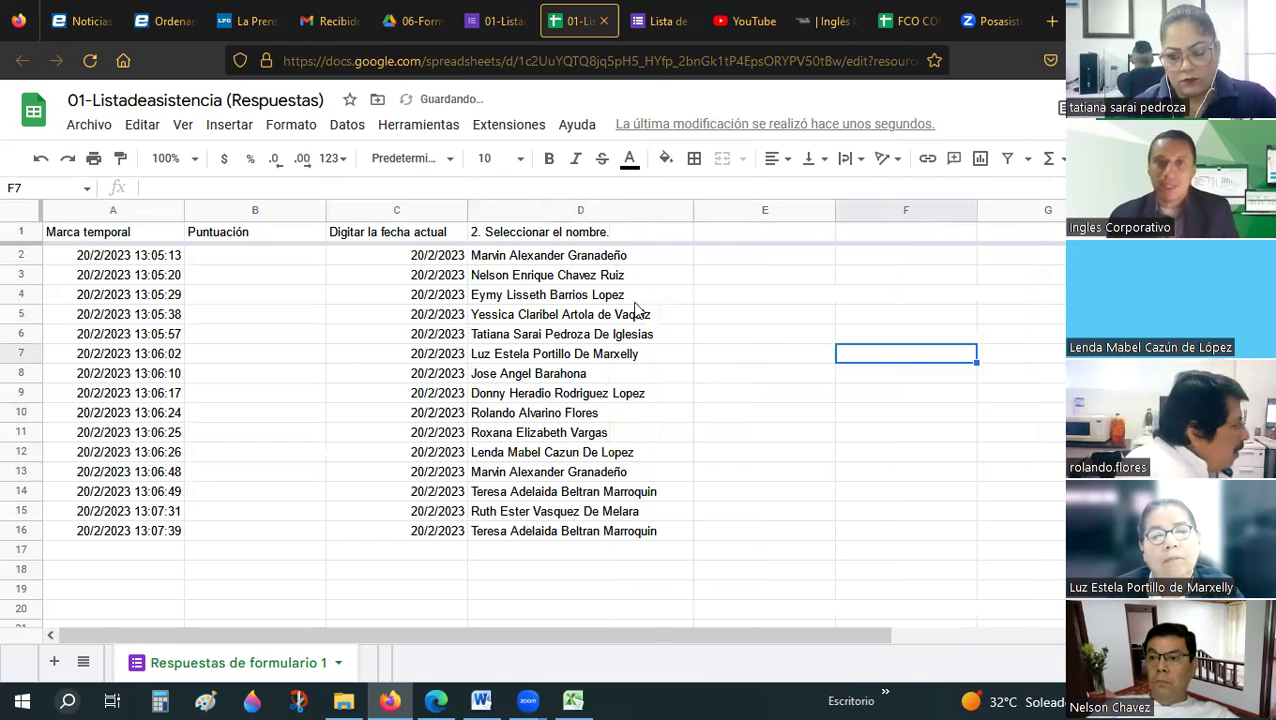
Close the published form and form editor tabs, then show the FCO CONTROL ASISTENCIA spreadsheet.
{"action": "left_click", "coordinate": [658, 20]}
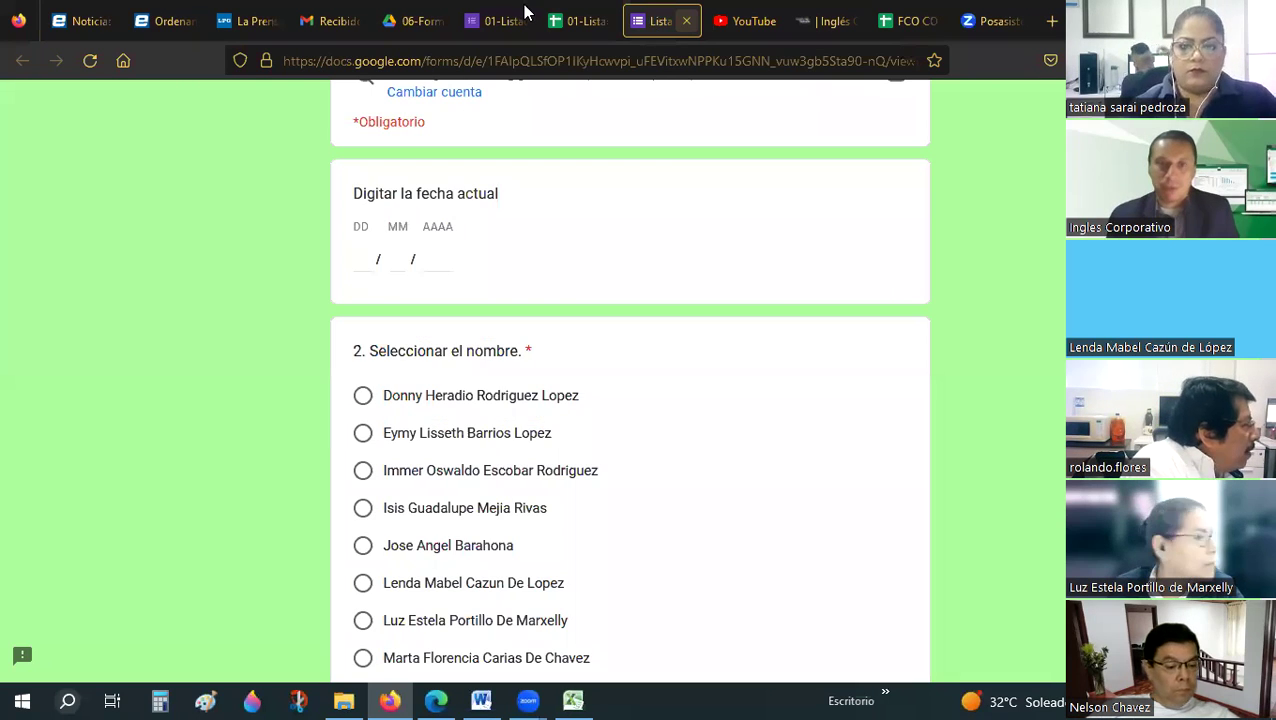
{"action": "key", "text": "ctrl+w"}
{"action": "left_click", "coordinate": [471, 30]}
{"action": "key", "text": "ctrl+w"}
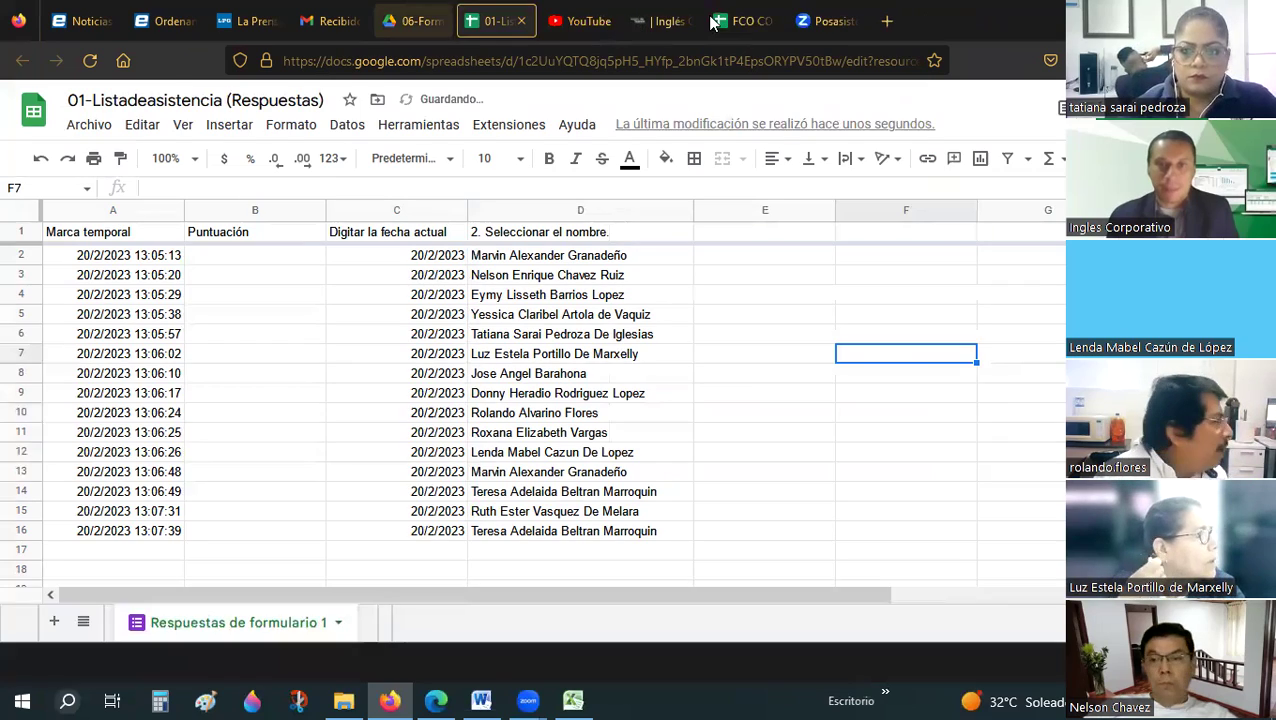
{"action": "left_click", "coordinate": [727, 25]}
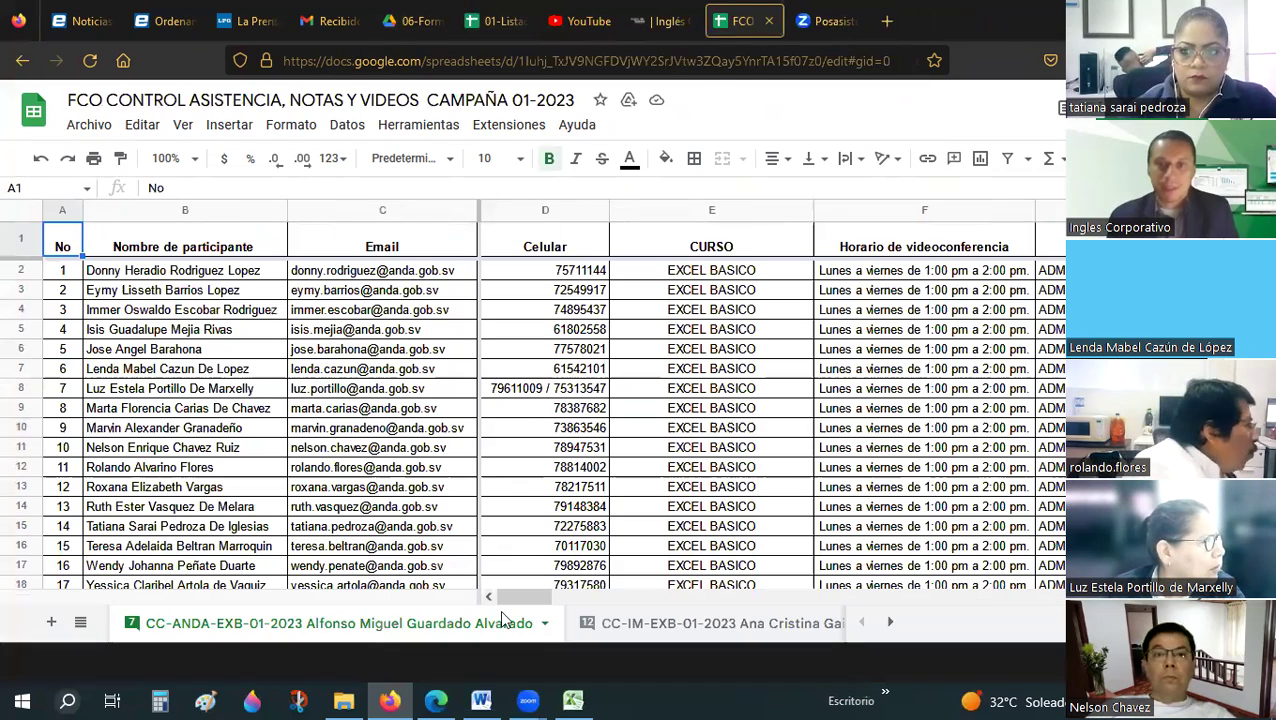
Scroll the attendance sheet to columns AX–BC, then switch to Excel's 18-Sesión14-Validacióndedatos workbook.
{"action": "left_click_drag", "start_coordinate": [580, 638], "coordinate": [848, 645]}
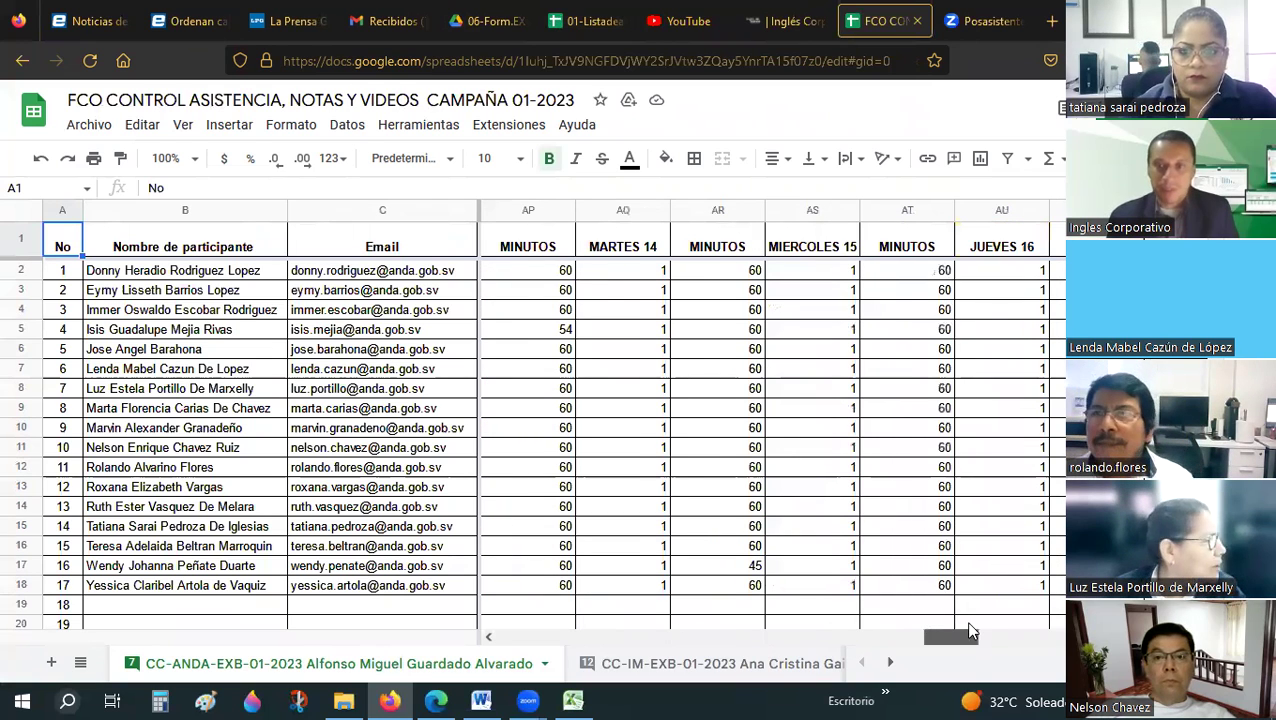
{"action": "left_click_drag", "start_coordinate": [848, 645], "coordinate": [985, 640]}
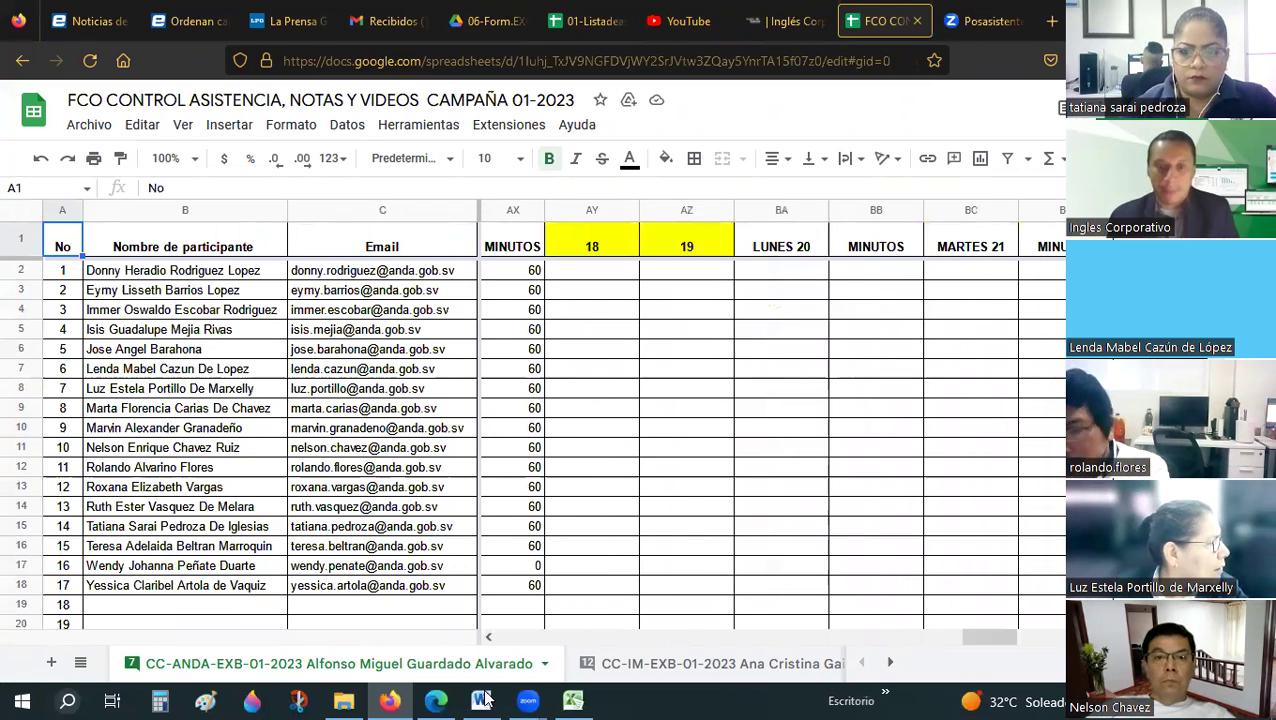
{"action": "mouse_move", "coordinate": [483, 700]}
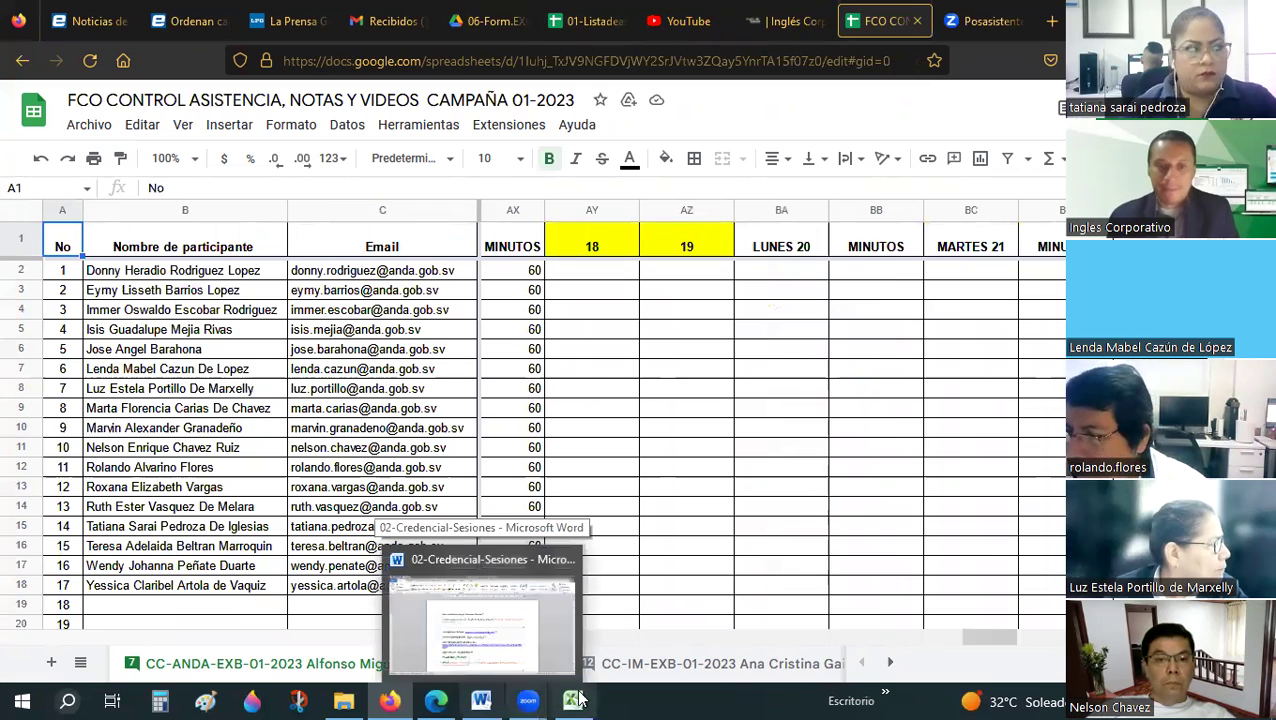
{"action": "left_click", "coordinate": [573, 700]}
{"action": "scroll", "coordinate": [626, 458], "scroll_direction": "down", "scroll_amount": 1}
{"action": "key", "text": "Down"}
{"action": "key", "text": "Down"}
{"action": "key", "text": "Left"}
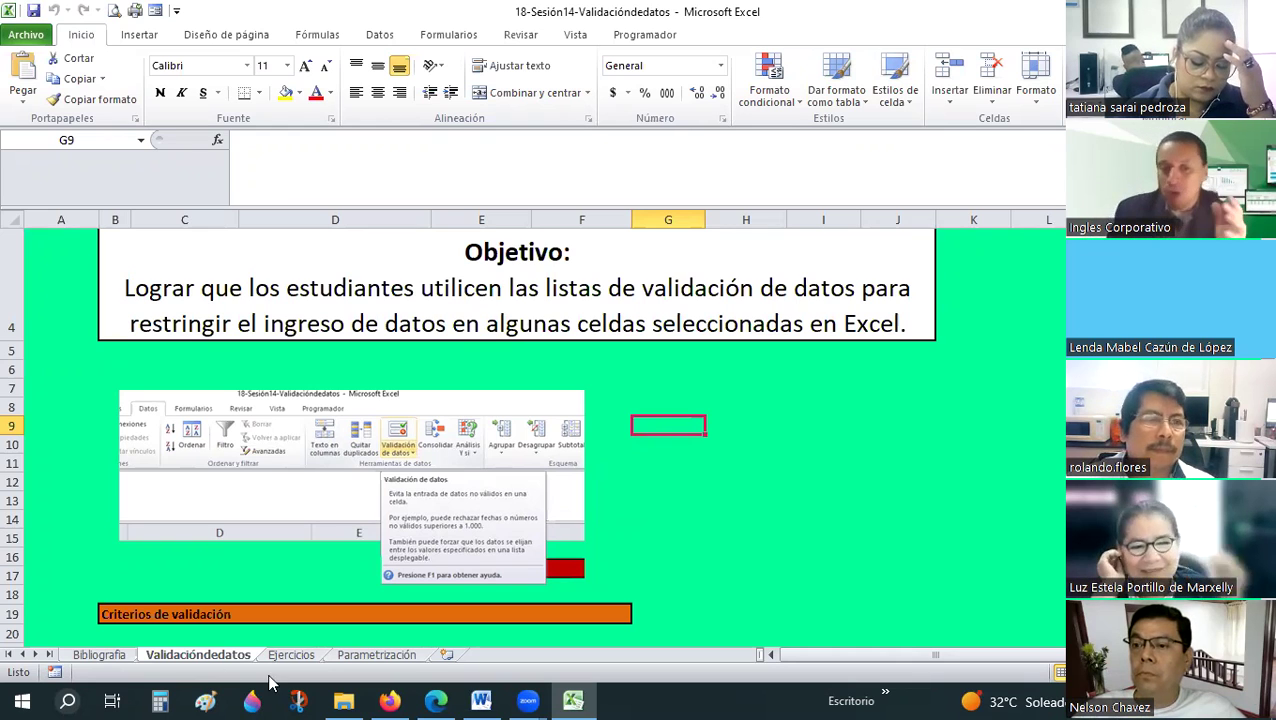
{"action": "left_click", "coordinate": [288, 656]}
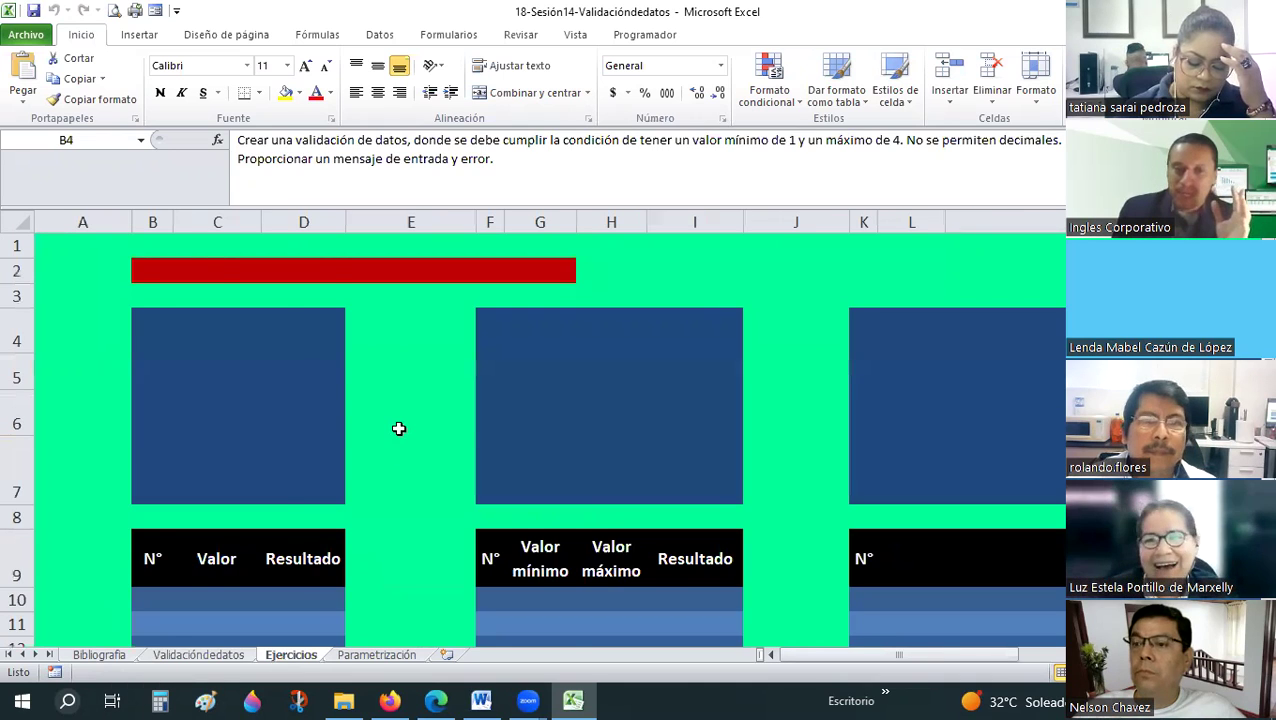
{"action": "left_click", "coordinate": [398, 428]}
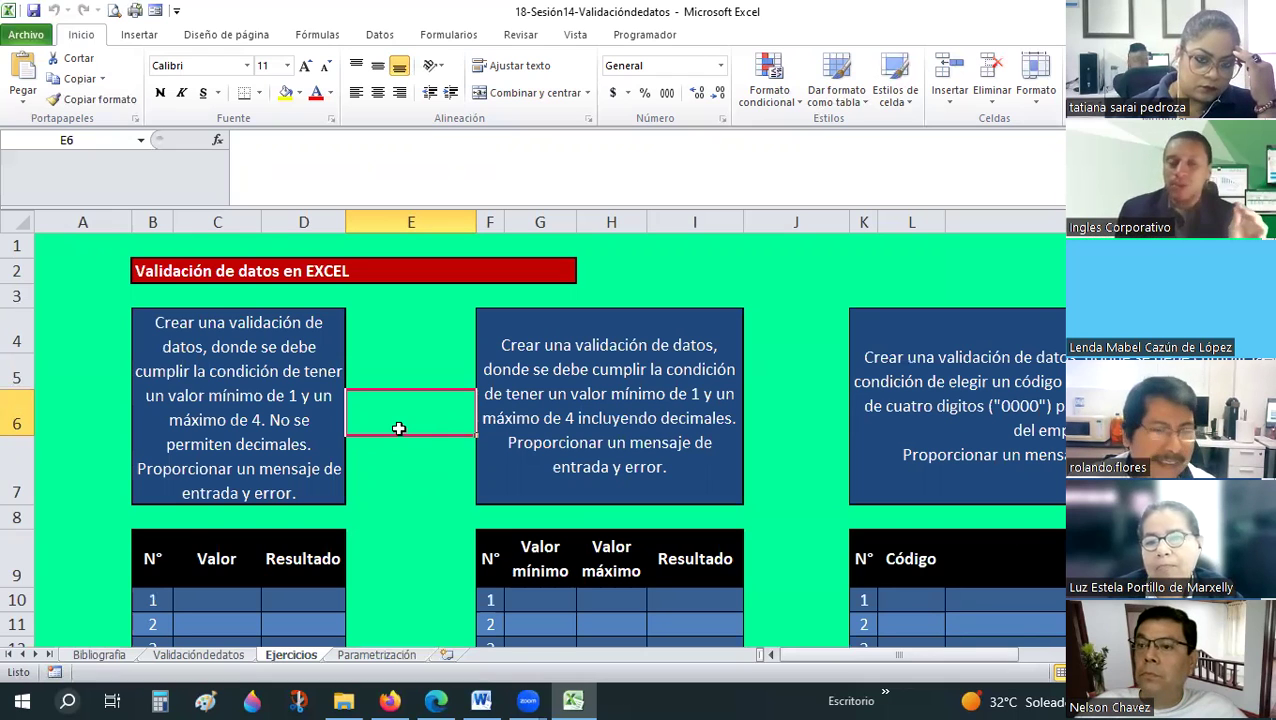
{"action": "left_click", "coordinate": [239, 660]}
{"action": "left_click", "coordinate": [903, 457]}
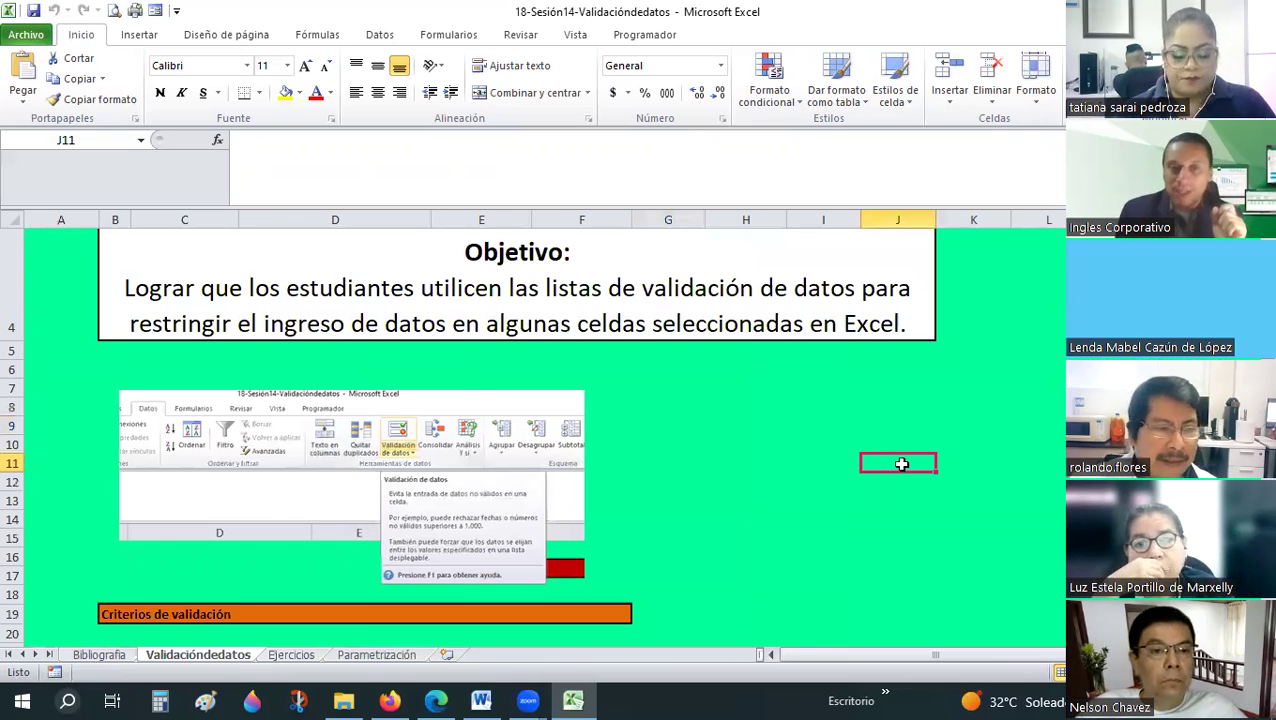
{"action": "scroll", "coordinate": [901, 465], "scroll_direction": "down", "scroll_amount": 2}
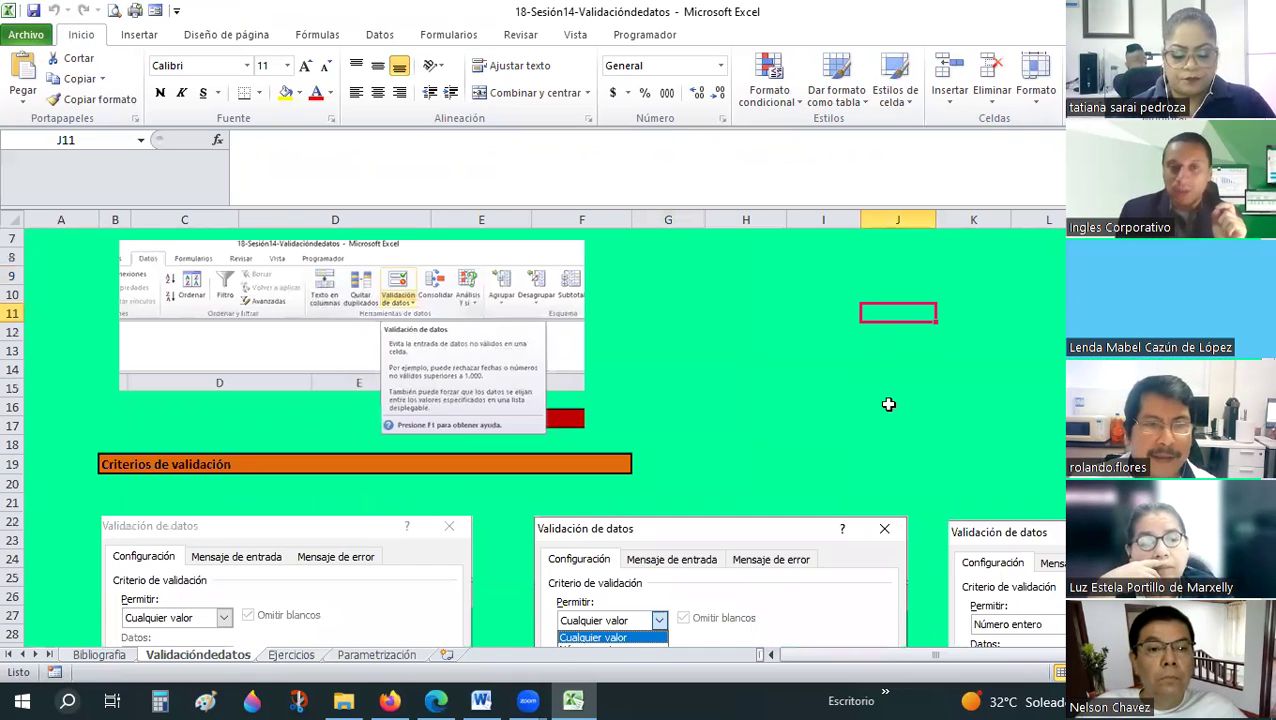
On the Datos tab, collapse the formula bar and open the Validación de datos dropdown.
{"action": "left_click", "coordinate": [350, 44]}
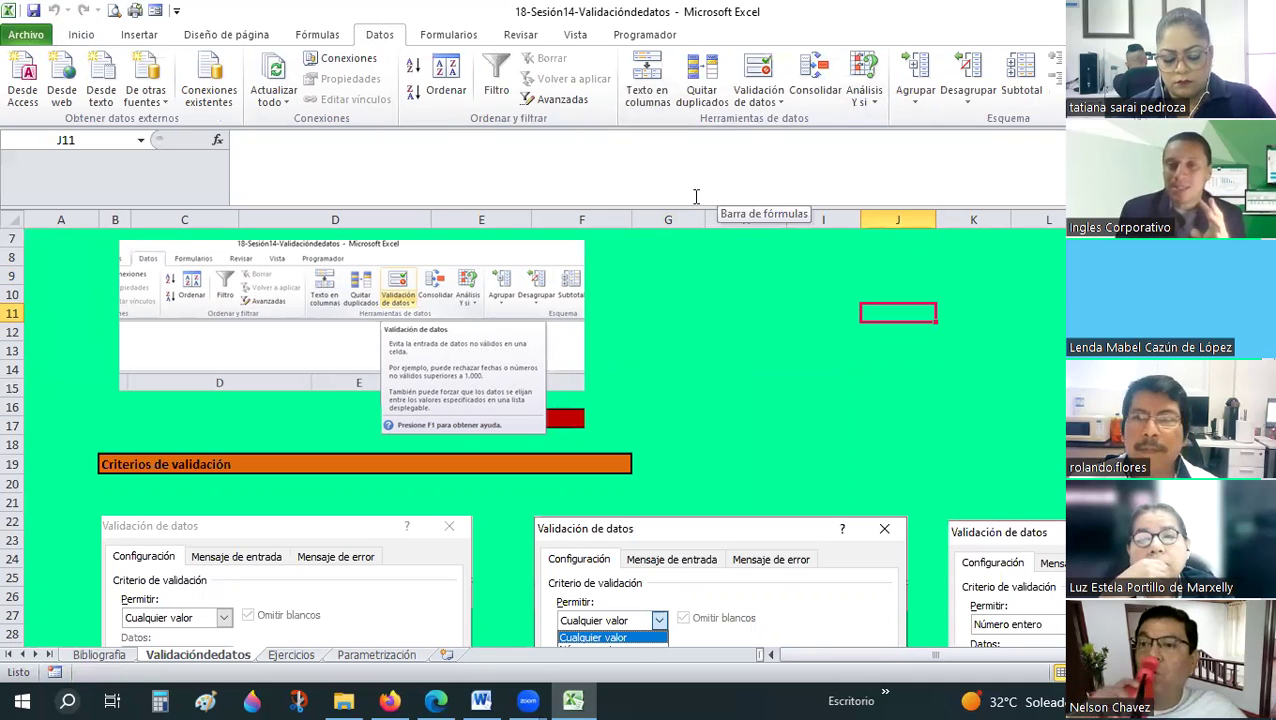
{"action": "left_click_drag", "start_coordinate": [685, 205], "coordinate": [700, 55]}
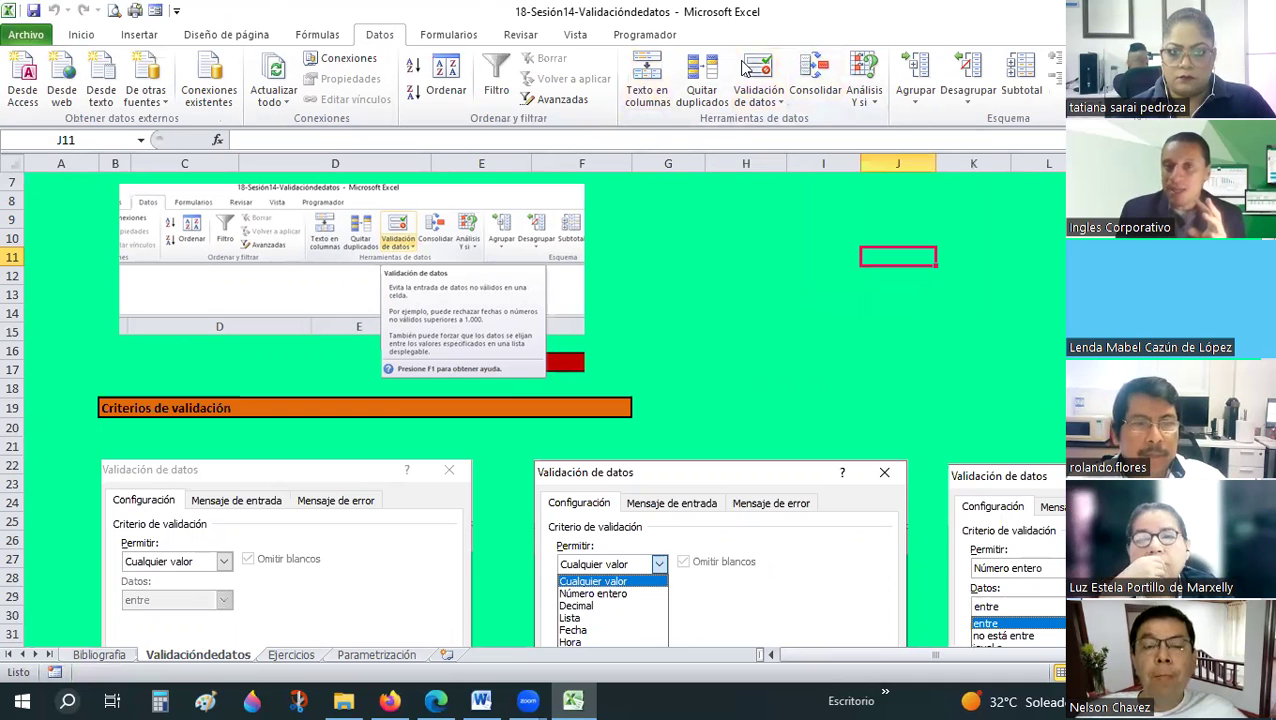
{"action": "left_click", "coordinate": [780, 103]}
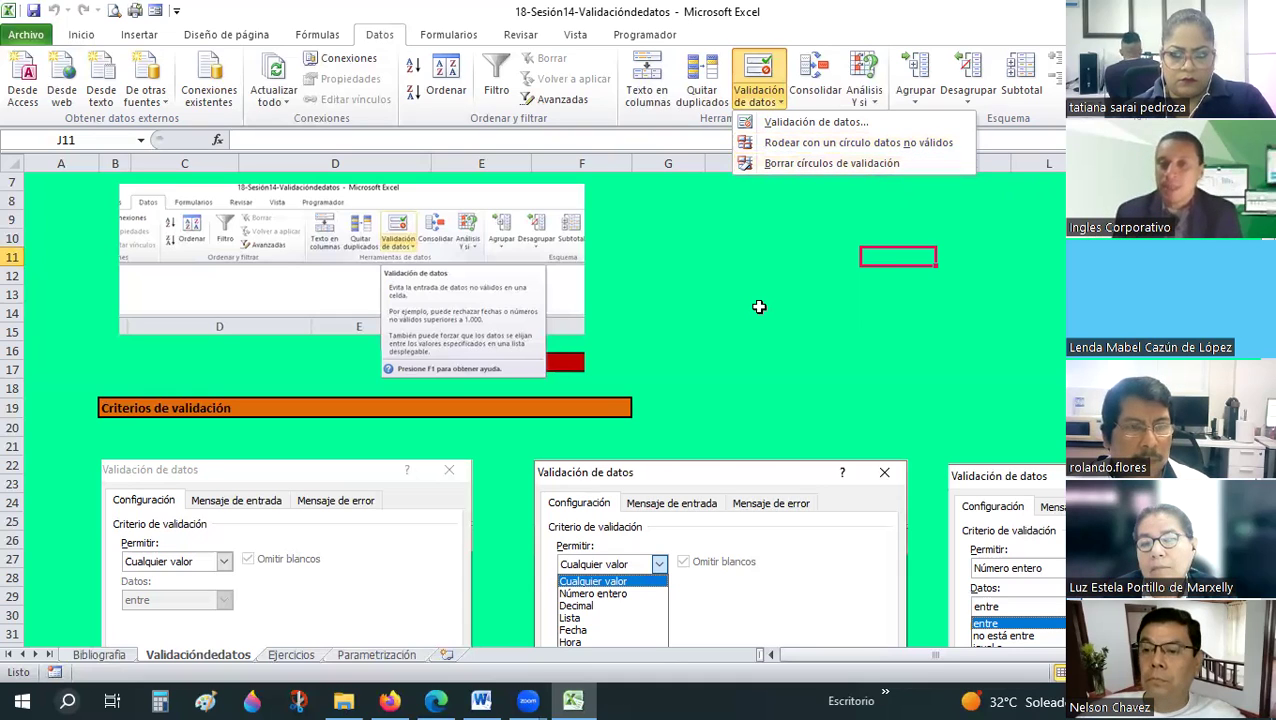
Close the validation menu, select cell H19, and reopen the Validación de datos options.
{"action": "left_click", "coordinate": [752, 262]}
{"action": "scroll", "coordinate": [753, 264], "scroll_direction": "down", "scroll_amount": 4}
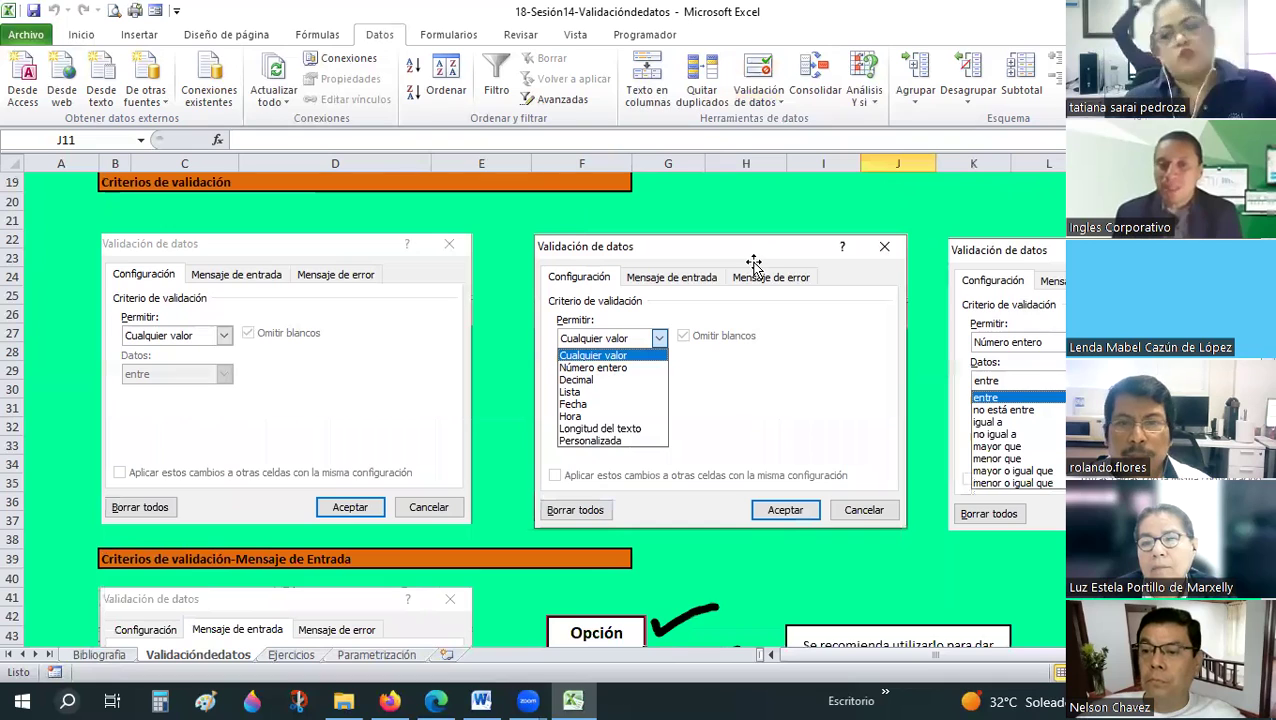
{"action": "scroll", "coordinate": [754, 262], "scroll_direction": "up", "scroll_amount": 1}
{"action": "scroll", "coordinate": [757, 255], "scroll_direction": "up", "scroll_amount": 3}
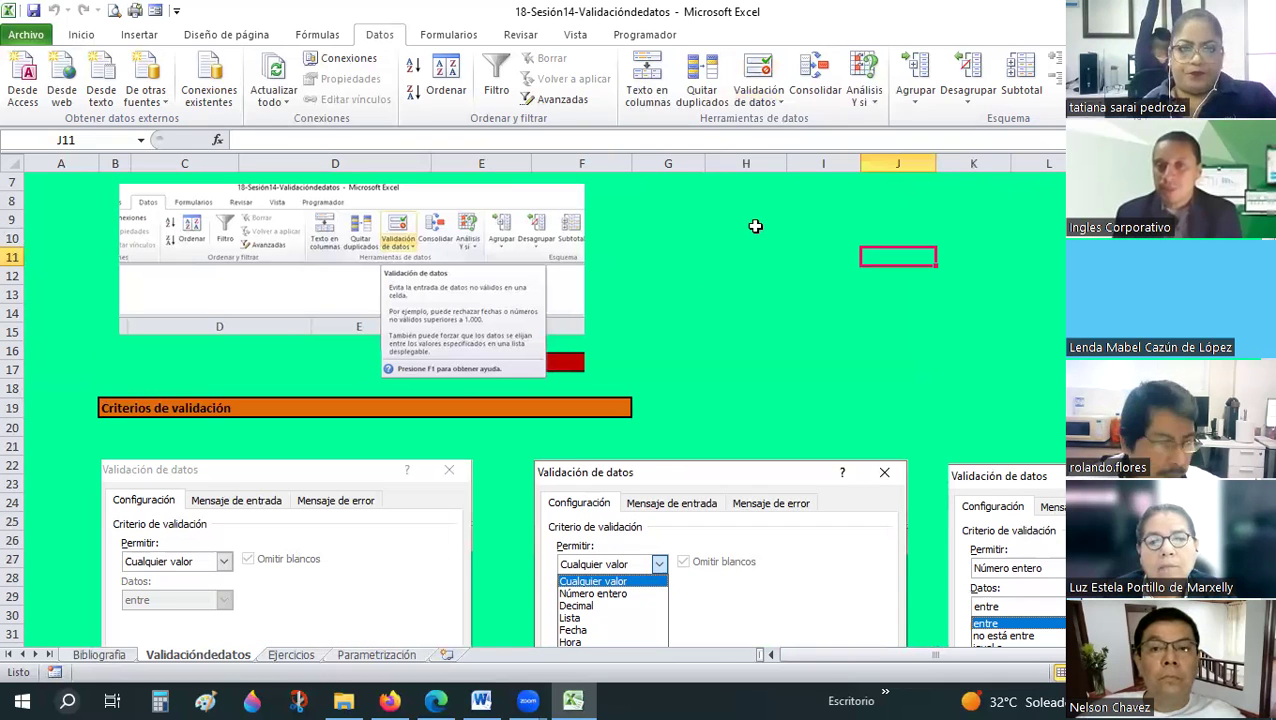
{"action": "left_click_drag", "start_coordinate": [755, 222], "coordinate": [753, 413]}
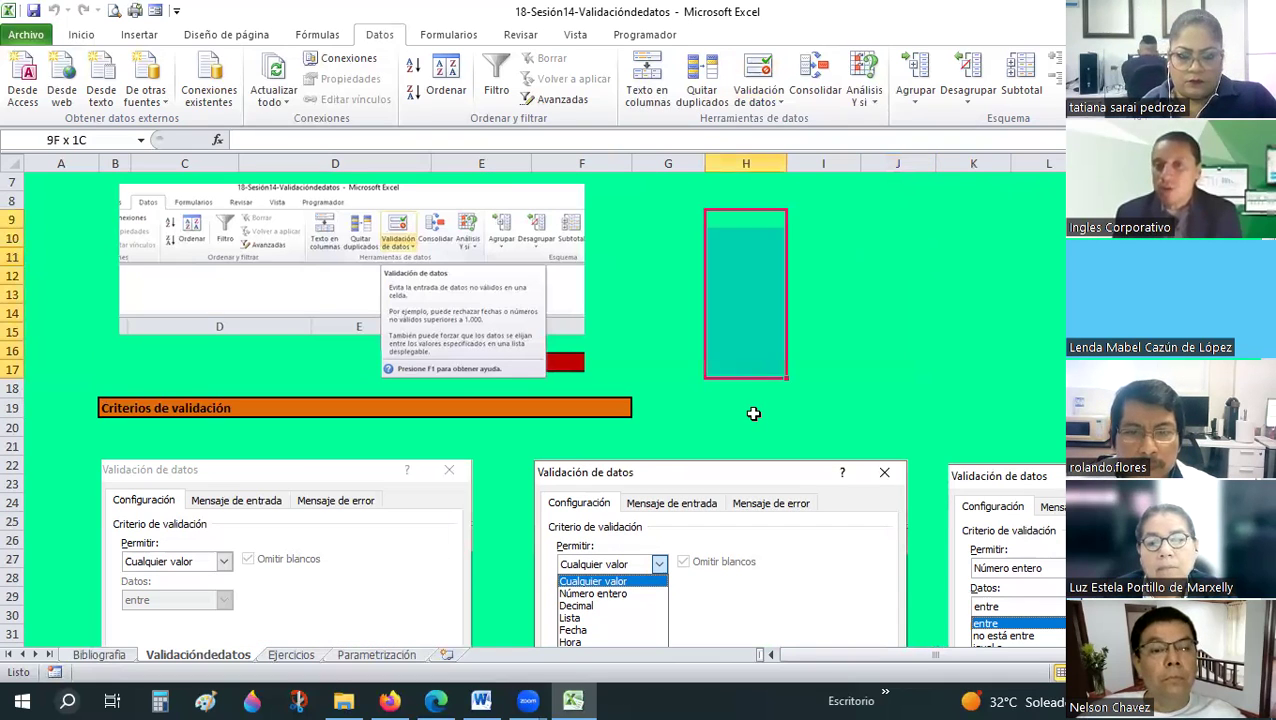
{"action": "left_click", "coordinate": [755, 216]}
{"action": "left_click", "coordinate": [761, 297]}
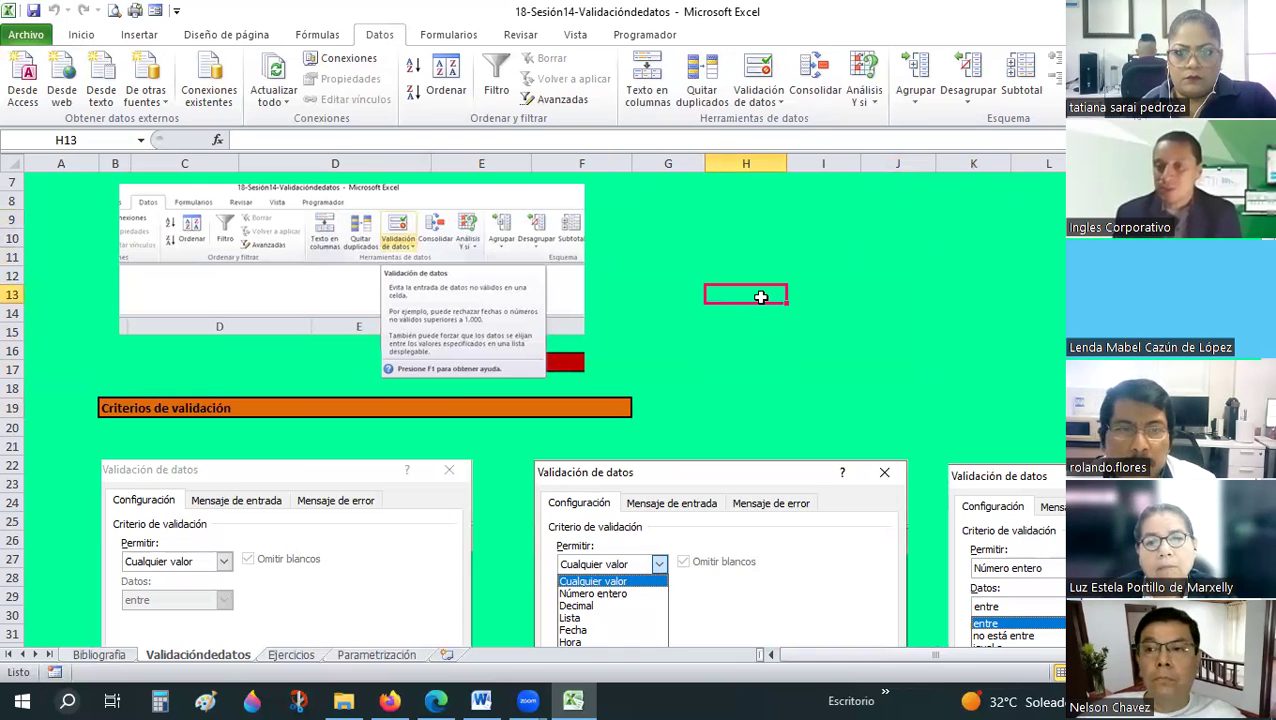
{"action": "scroll", "coordinate": [742, 363], "scroll_direction": "down", "scroll_amount": 1}
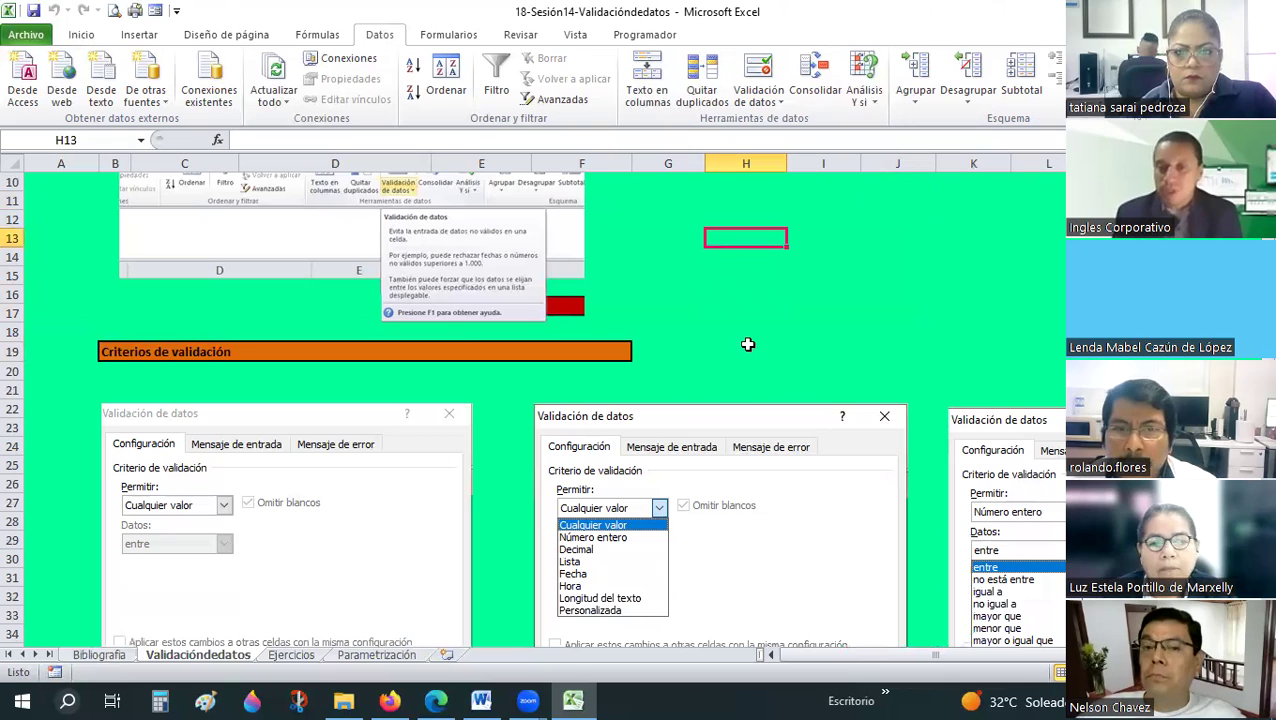
{"action": "left_click", "coordinate": [733, 350]}
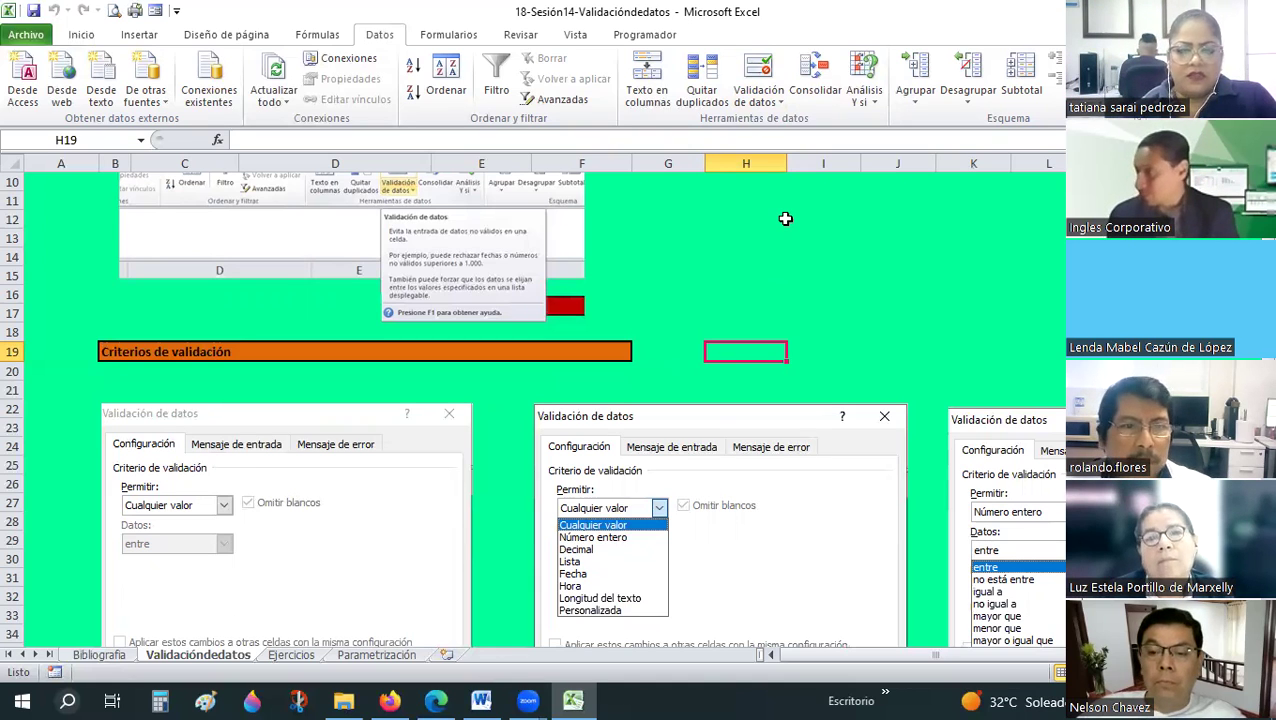
{"action": "left_click", "coordinate": [782, 103]}
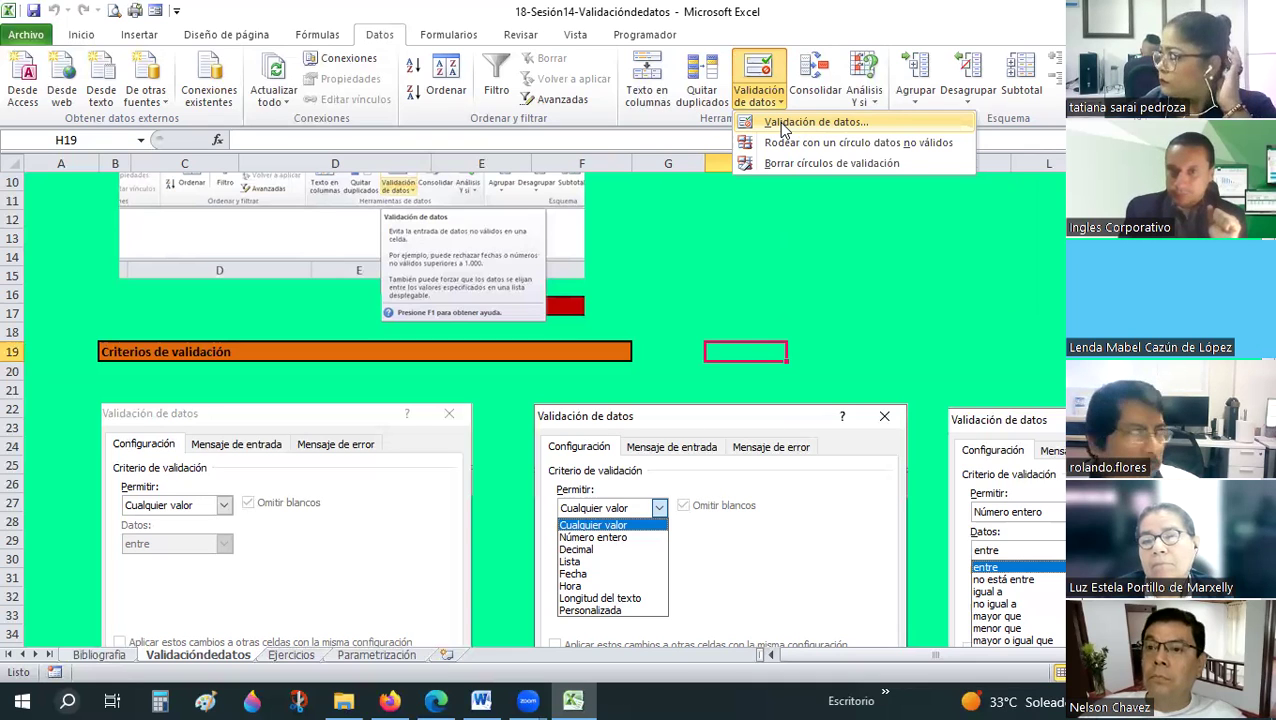
Open the Validación de datos dialog for H19, move it higher, and show the Mensaje de entrada page.
{"action": "left_click", "coordinate": [783, 123]}
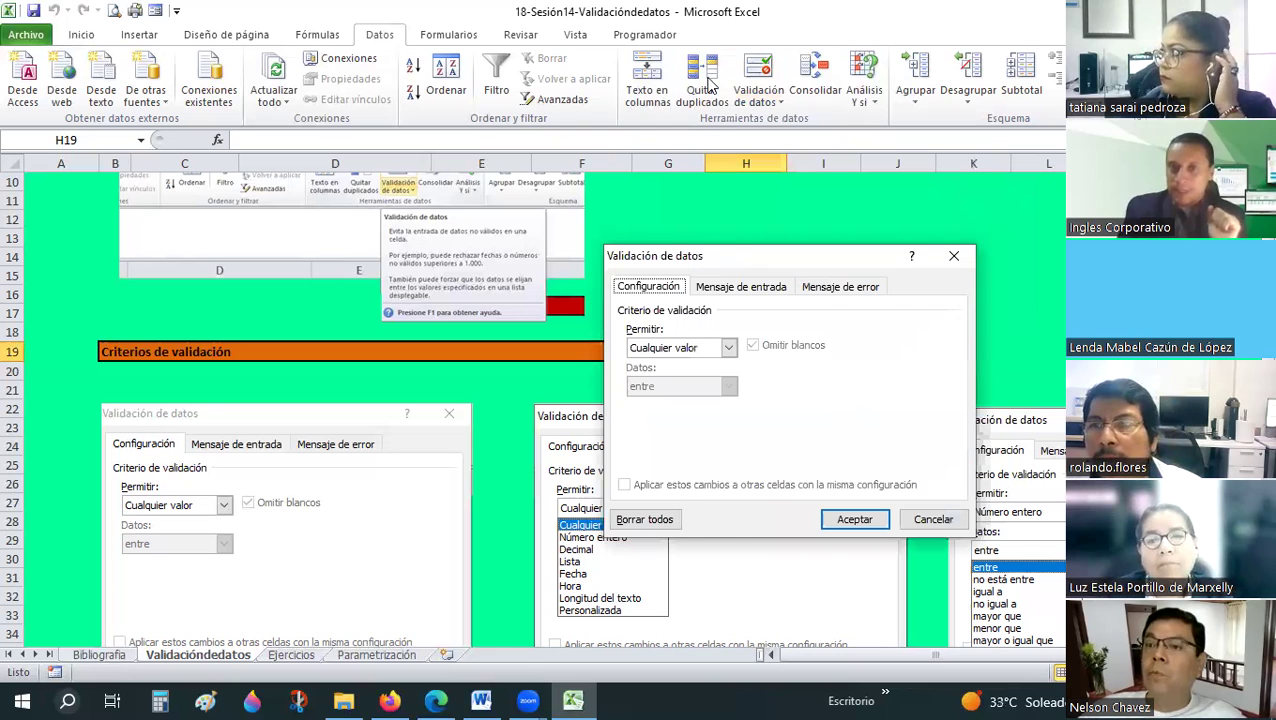
{"action": "left_click_drag", "start_coordinate": [695, 259], "coordinate": [708, 84]}
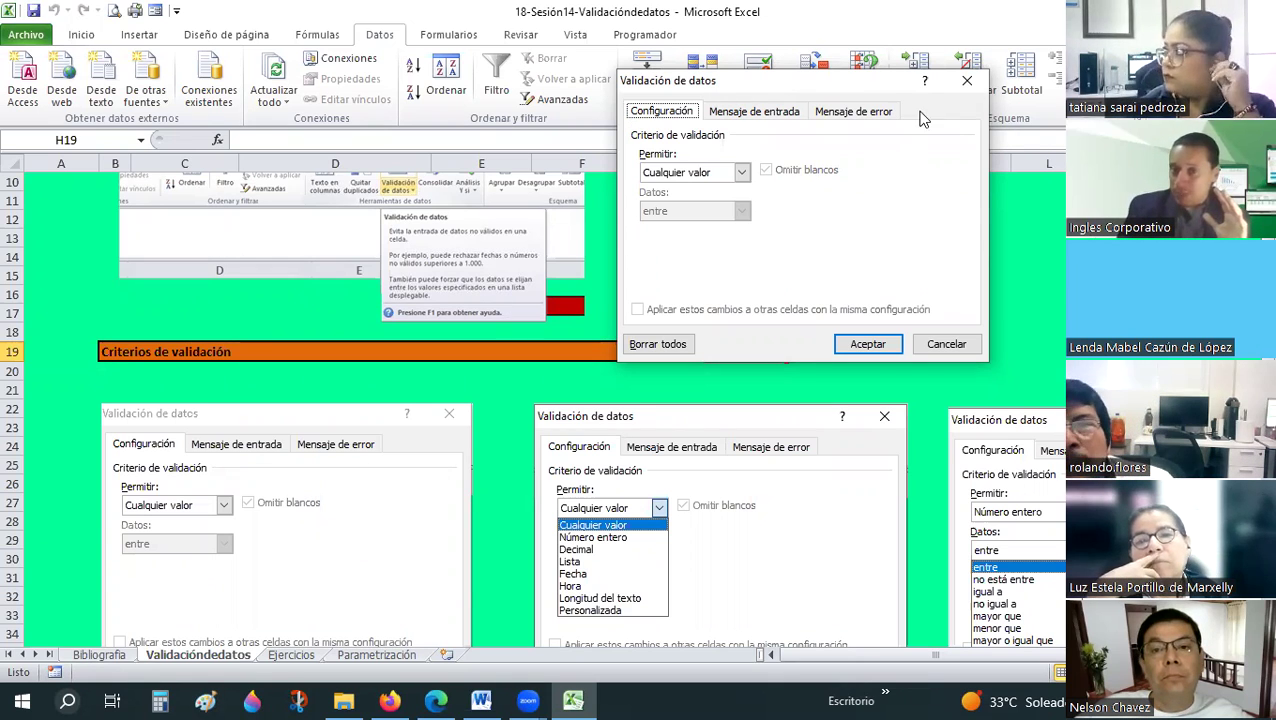
{"action": "left_click", "coordinate": [747, 111]}
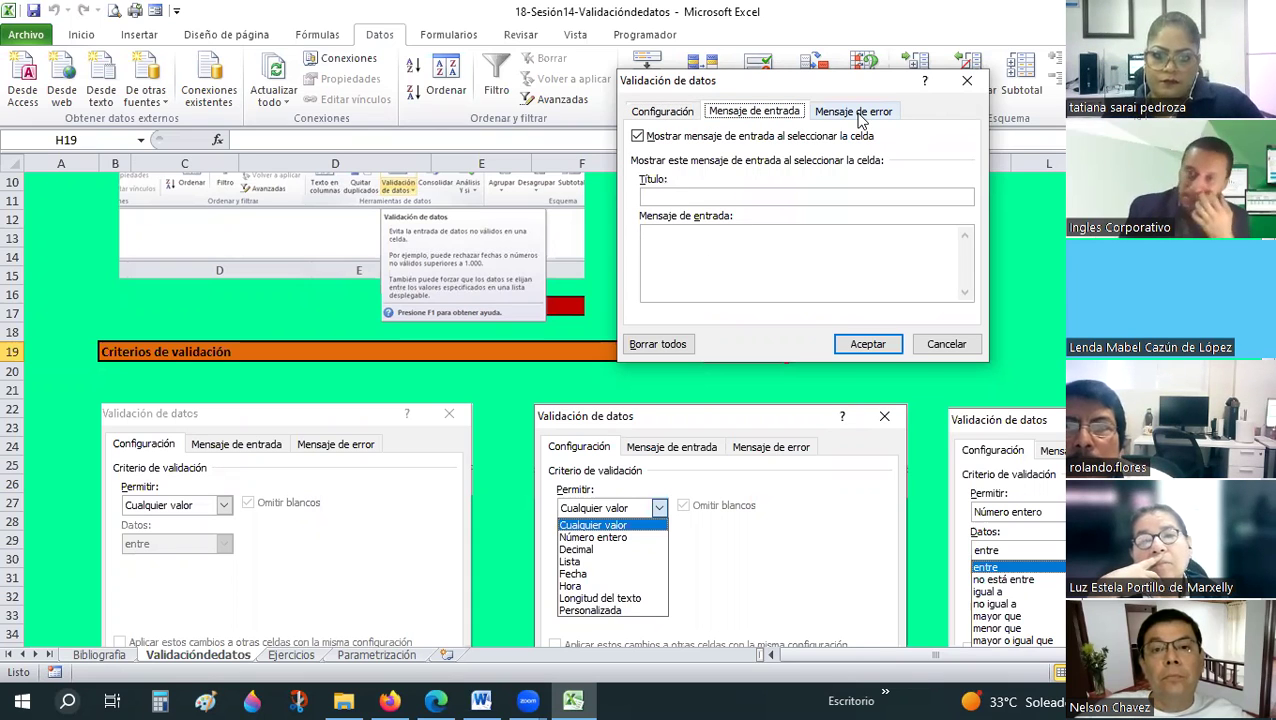
Check the Mensaje de error settings, then expand the Permitir list of allowed data types.
{"action": "left_click", "coordinate": [861, 117]}
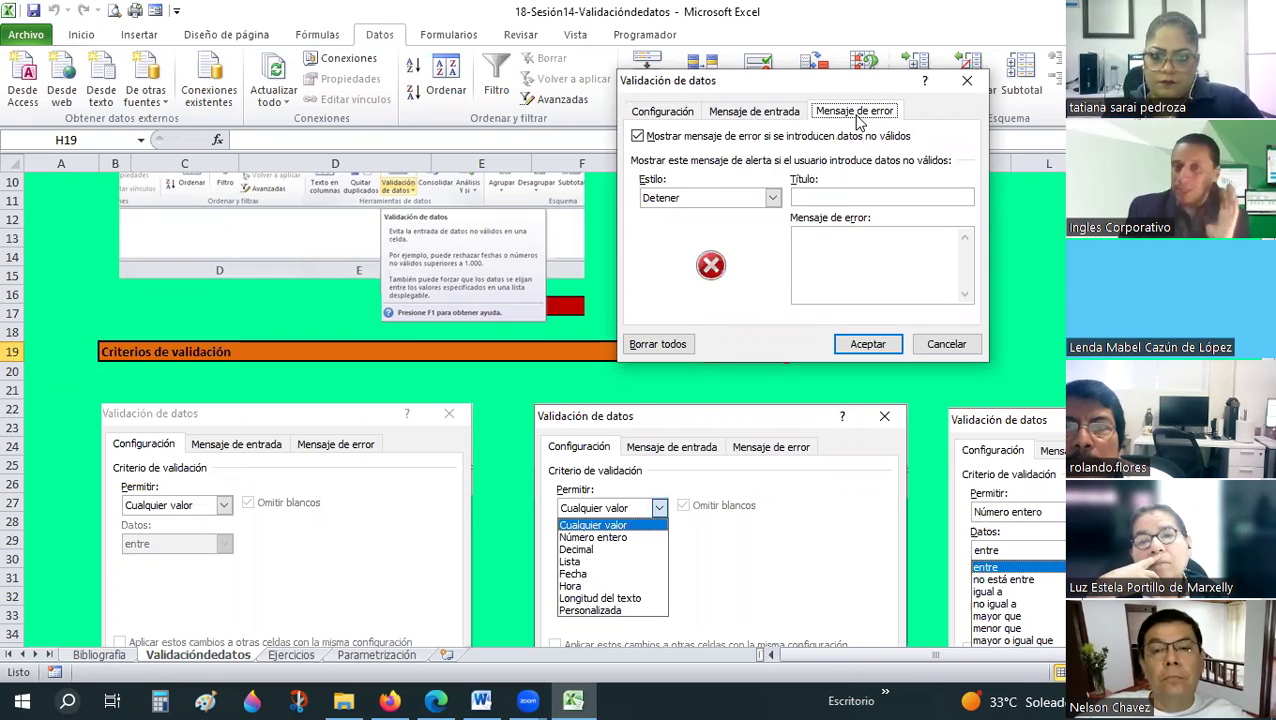
{"action": "left_click", "coordinate": [675, 116]}
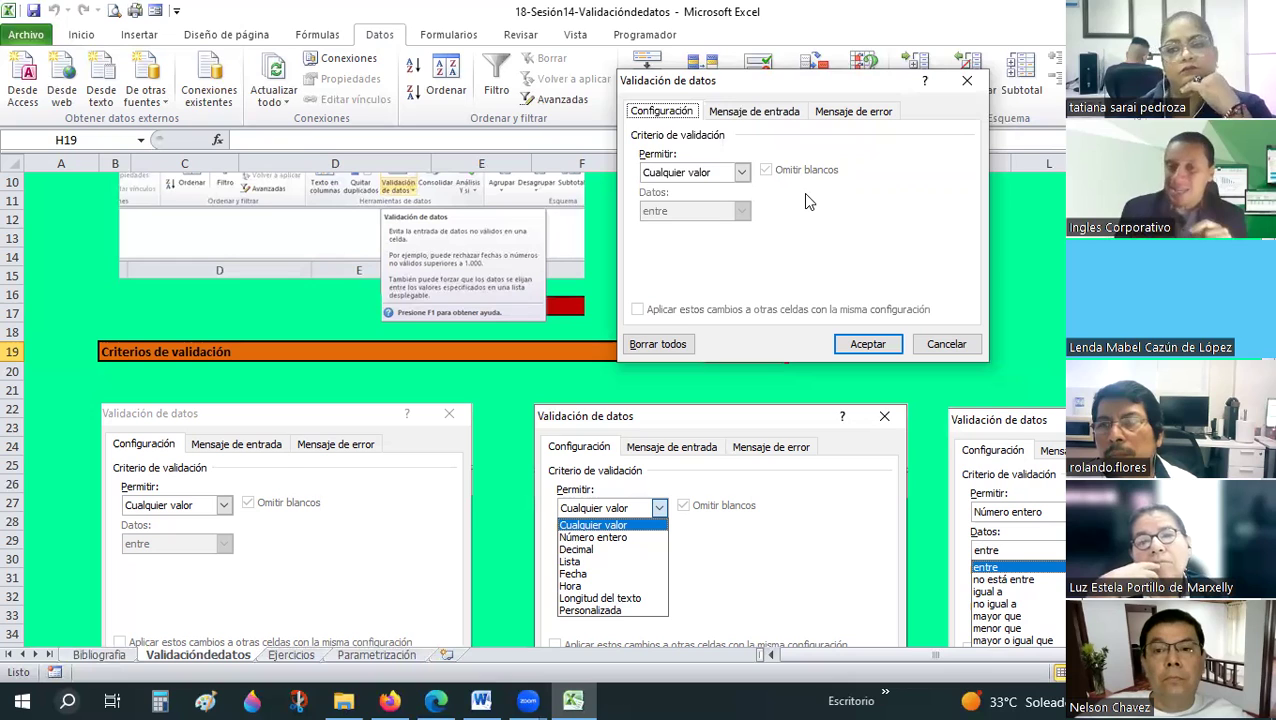
{"action": "left_click", "coordinate": [742, 173]}
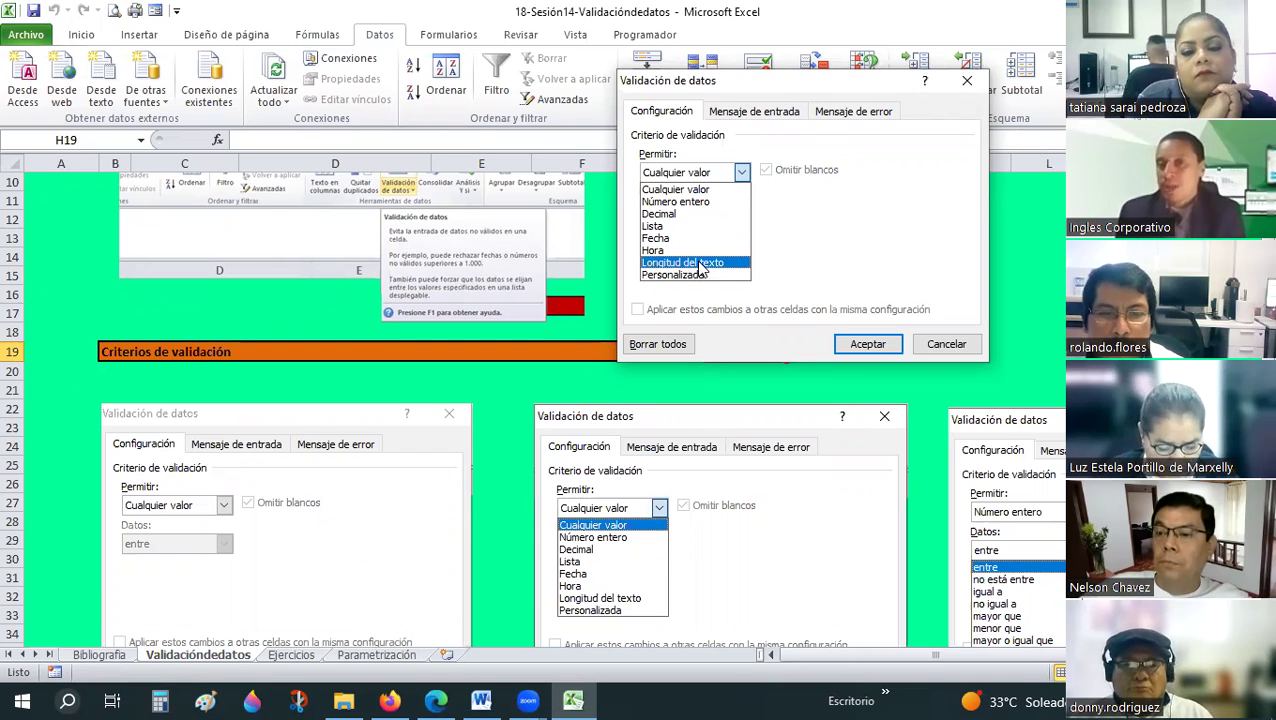
Allow Número entero and, after trying the other comparisons, keep Datos set to entre.
{"action": "left_click", "coordinate": [705, 203]}
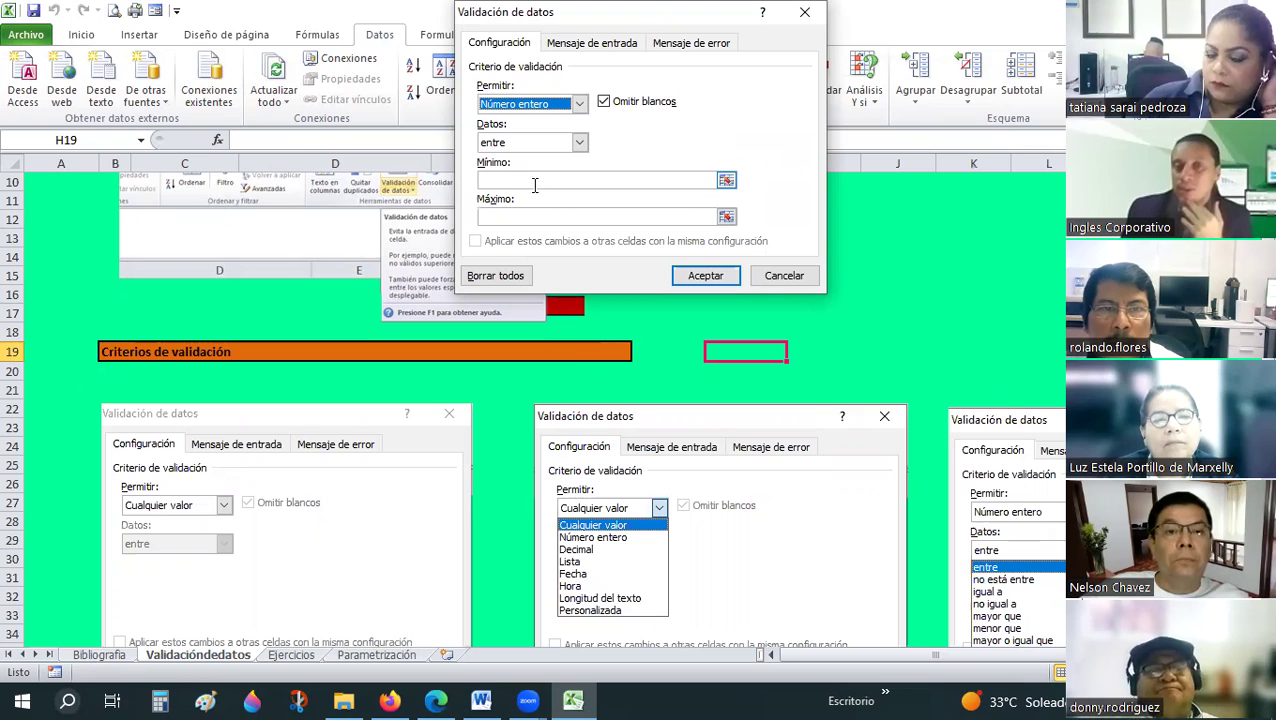
{"action": "left_click", "coordinate": [579, 145]}
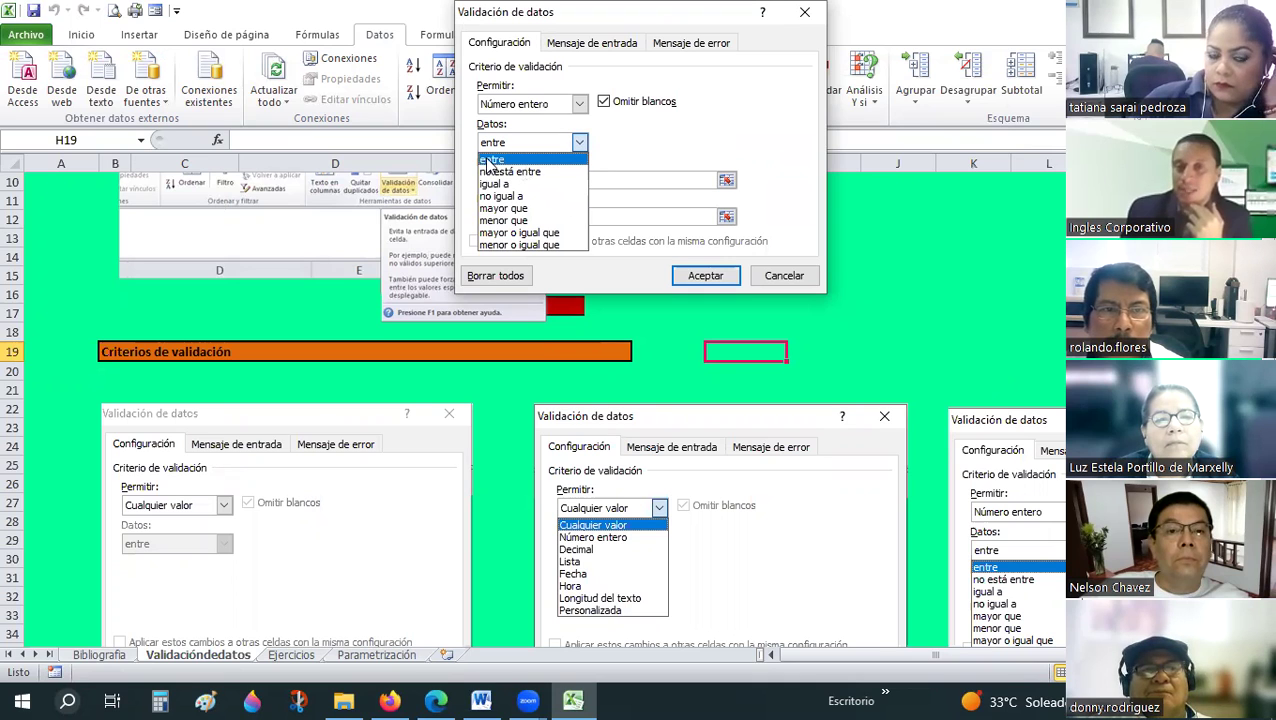
{"action": "key", "text": "Tab"}
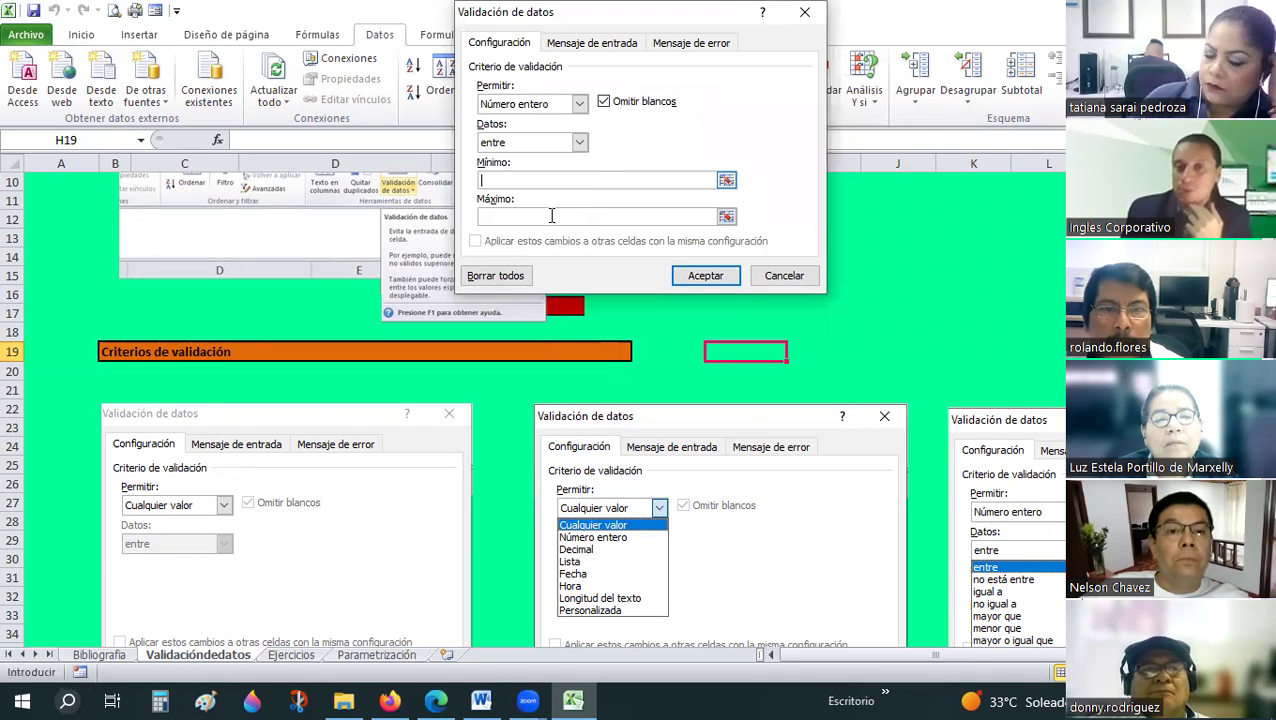
{"action": "left_click", "coordinate": [567, 145]}
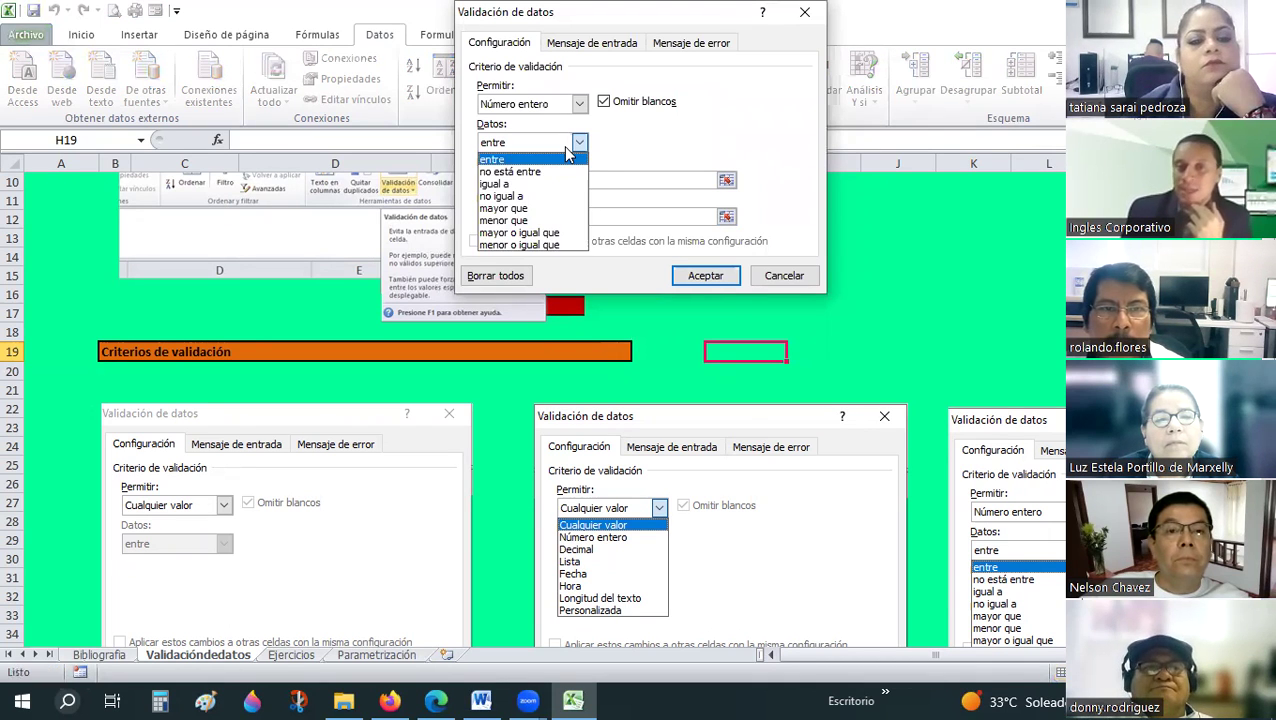
{"action": "left_click", "coordinate": [510, 172]}
{"action": "key", "text": "Tab"}
{"action": "key", "text": "Tab"}
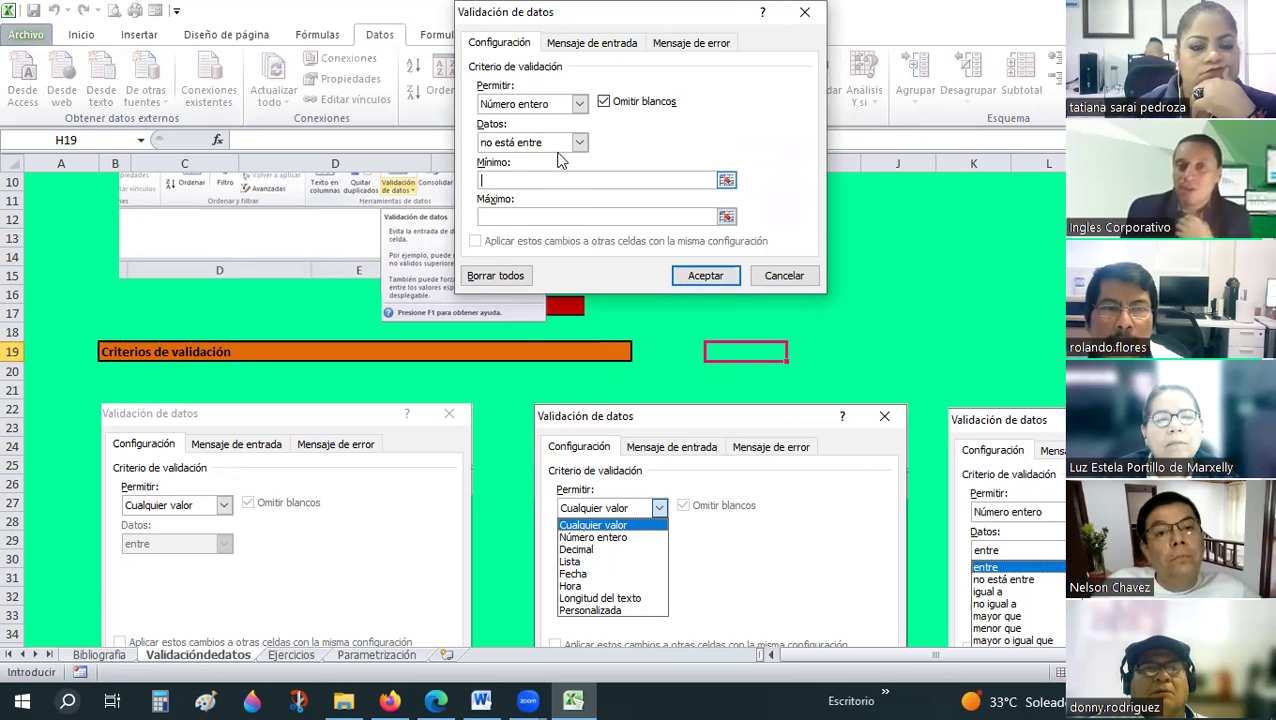
{"action": "left_click", "coordinate": [576, 144]}
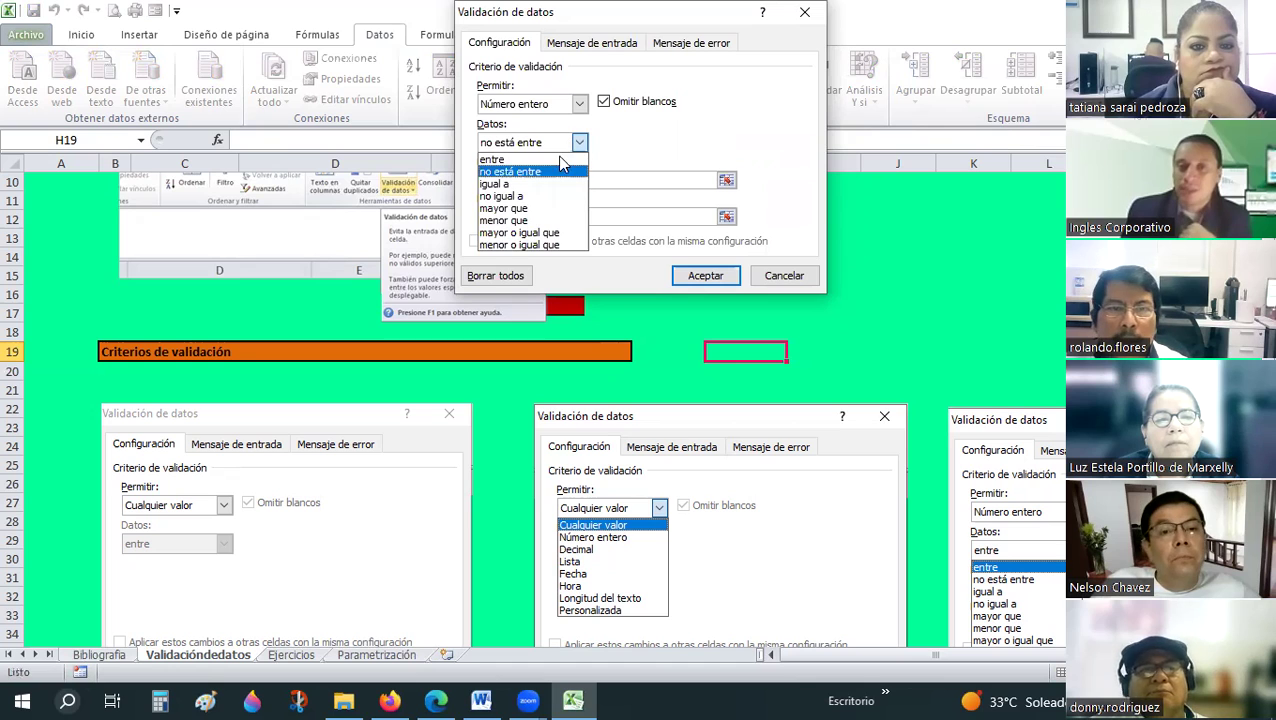
{"action": "left_click", "coordinate": [510, 184]}
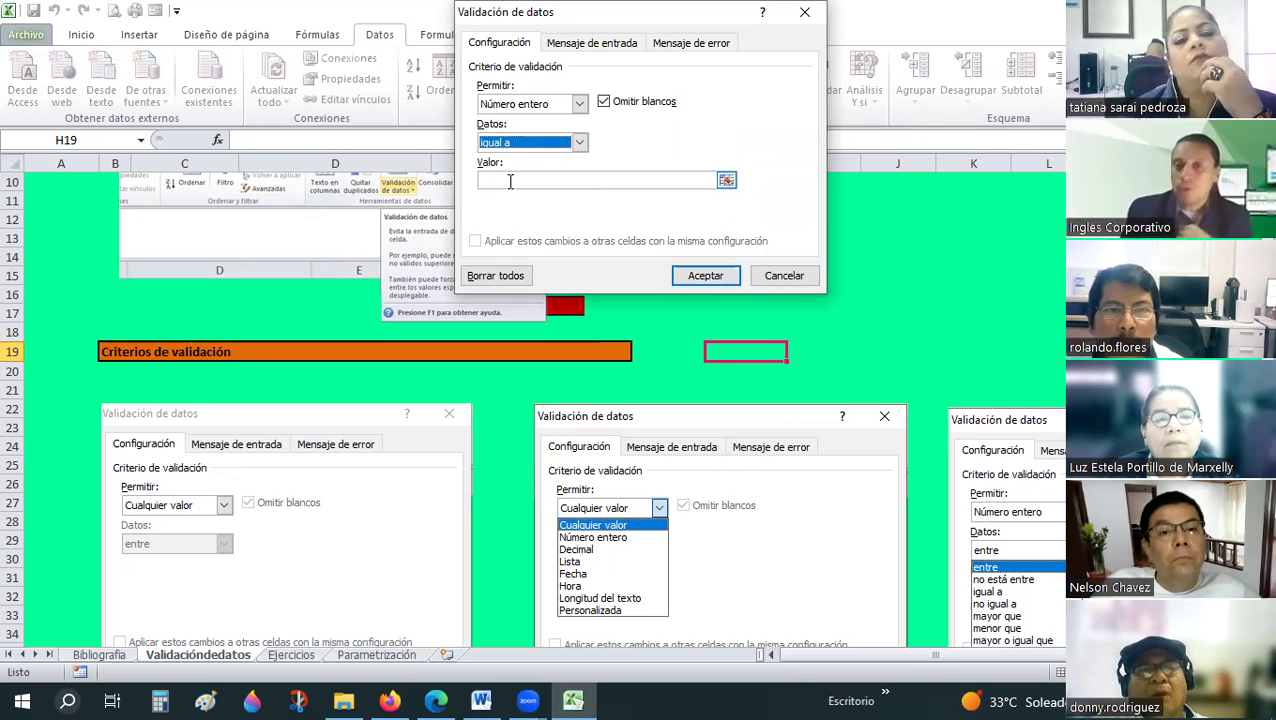
{"action": "left_click", "coordinate": [579, 142]}
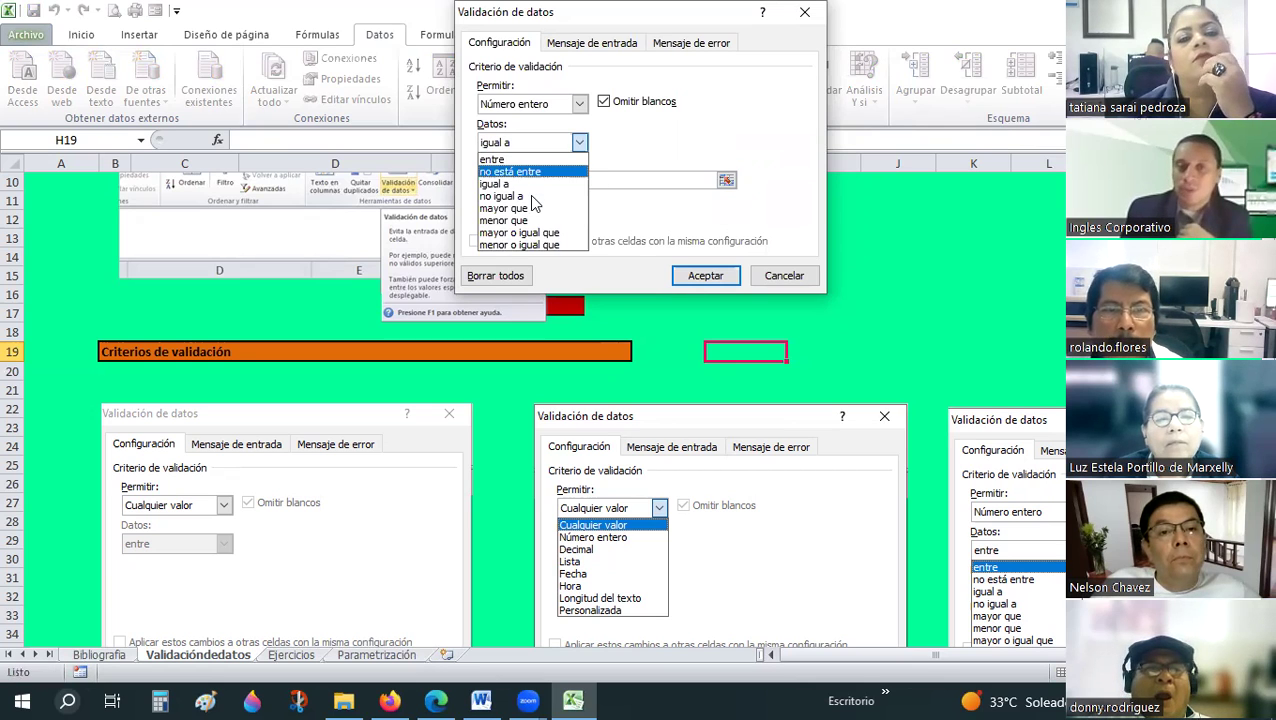
{"action": "left_click", "coordinate": [531, 197]}
{"action": "left_click", "coordinate": [580, 143]}
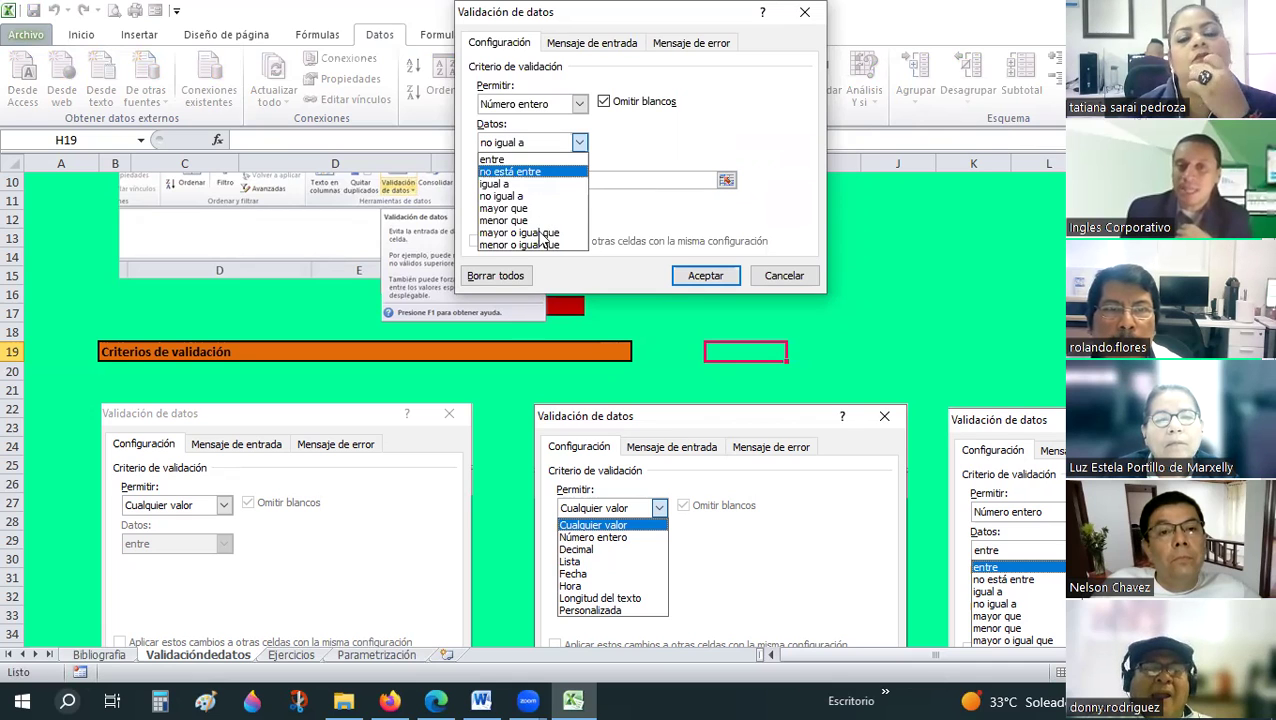
{"action": "left_click", "coordinate": [540, 232]}
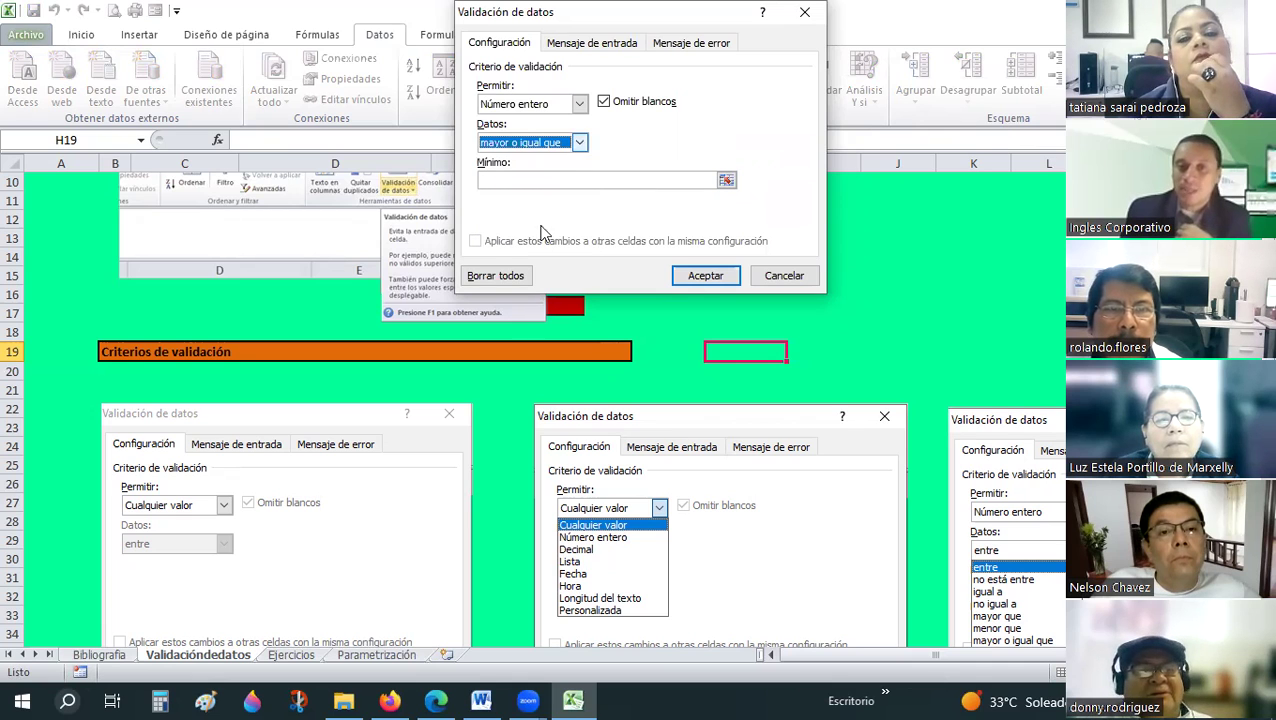
{"action": "left_click", "coordinate": [579, 143]}
{"action": "left_click", "coordinate": [520, 244]}
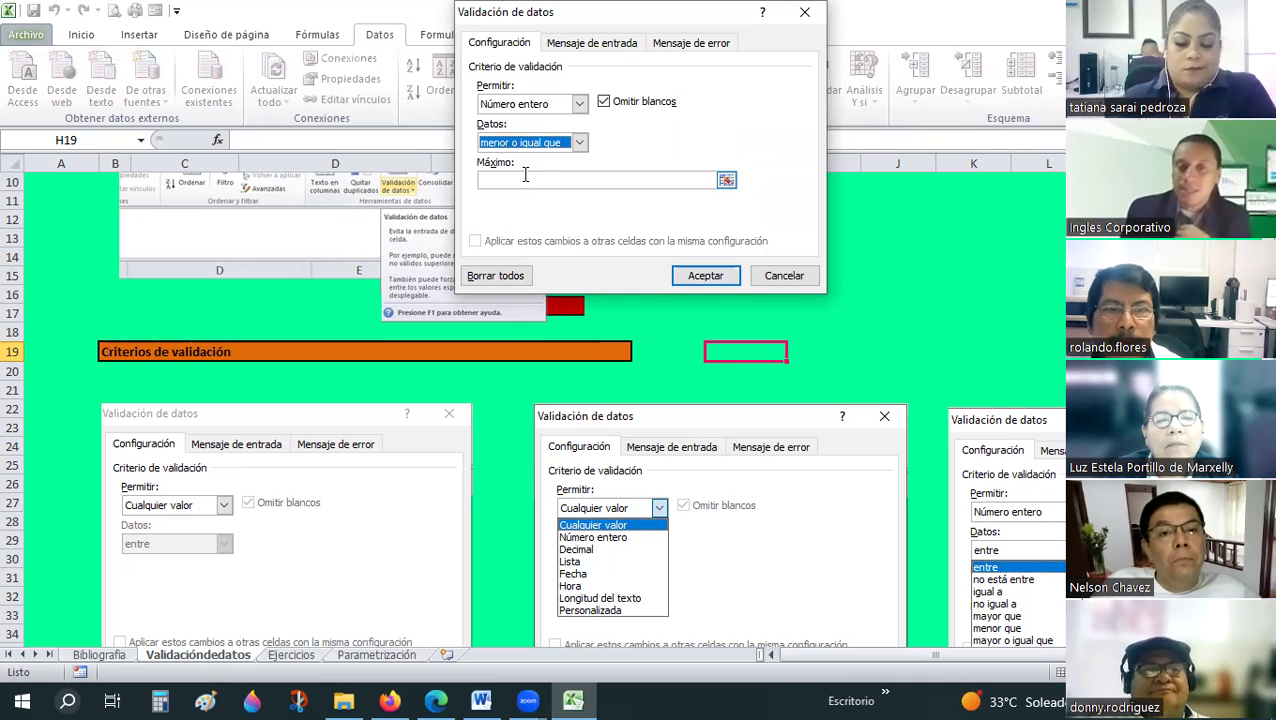
{"action": "left_click", "coordinate": [580, 143]}
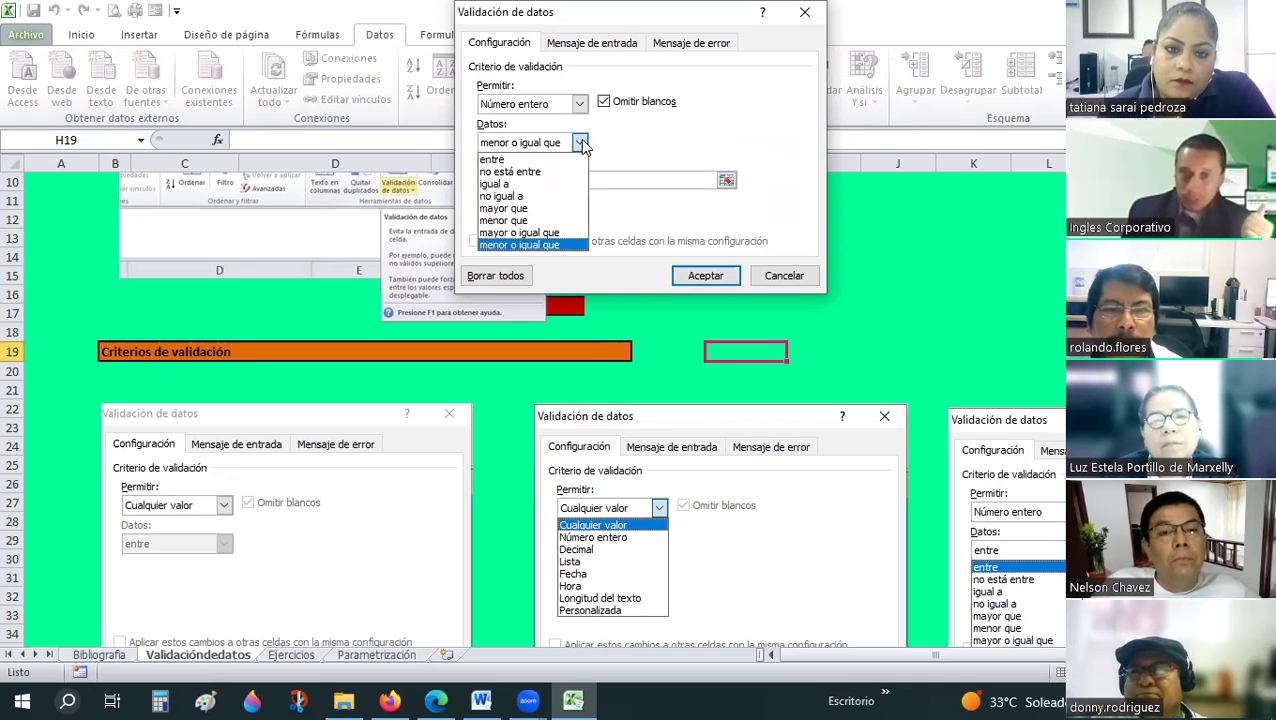
{"action": "left_click", "coordinate": [510, 160]}
Enter minimum 1 and maximum 2, and accept the whole-number rule.
{"action": "left_click", "coordinate": [511, 178]}
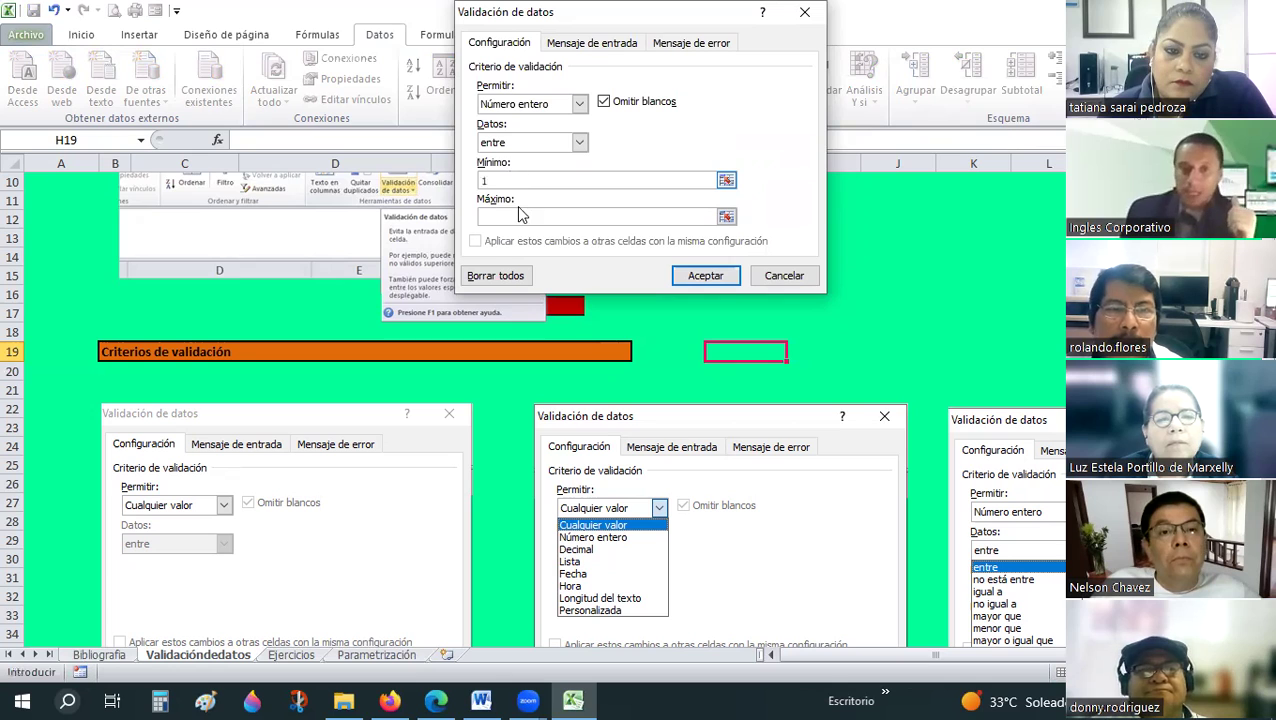
{"action": "type", "text": "2"}
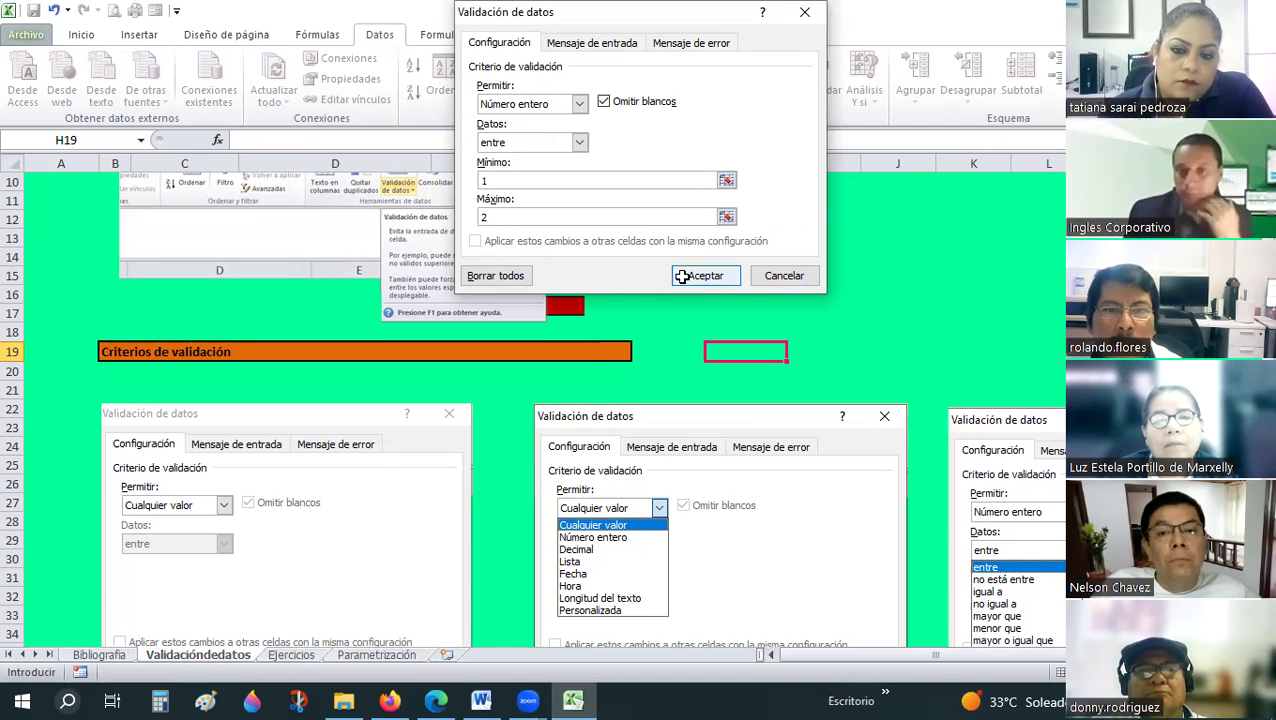
{"action": "left_click", "coordinate": [682, 276]}
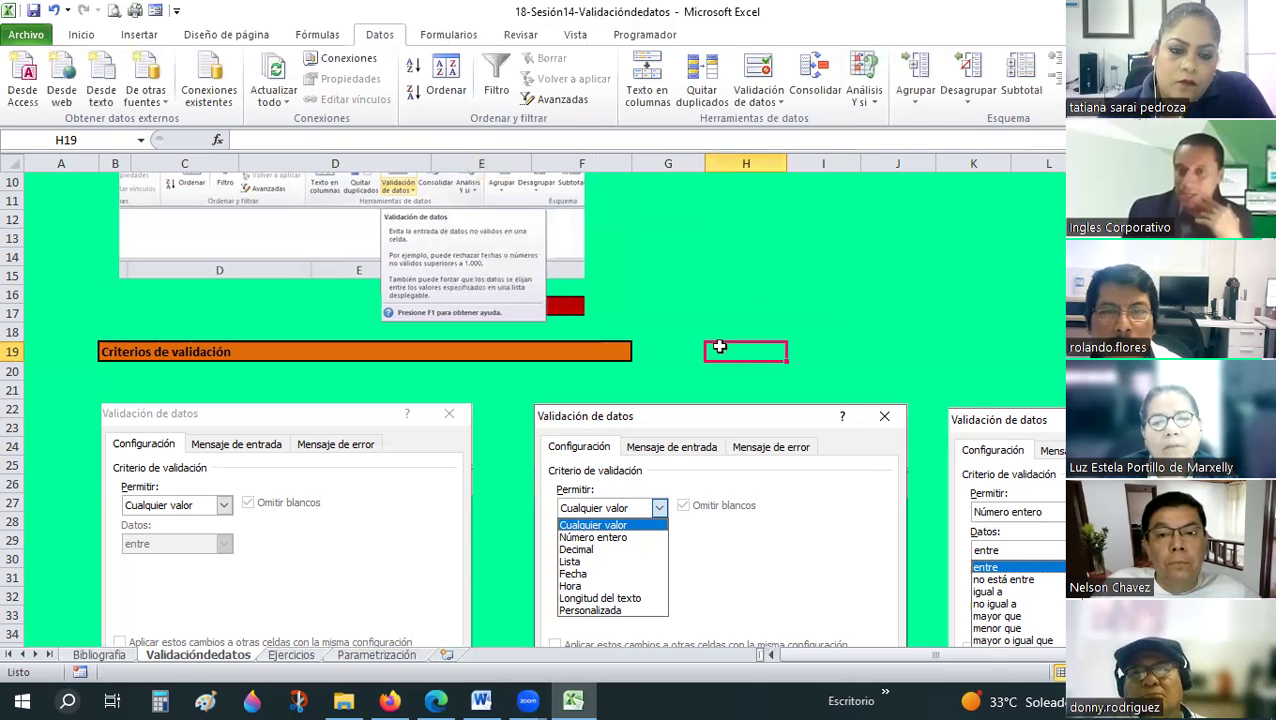
{"action": "left_click", "coordinate": [82, 36]}
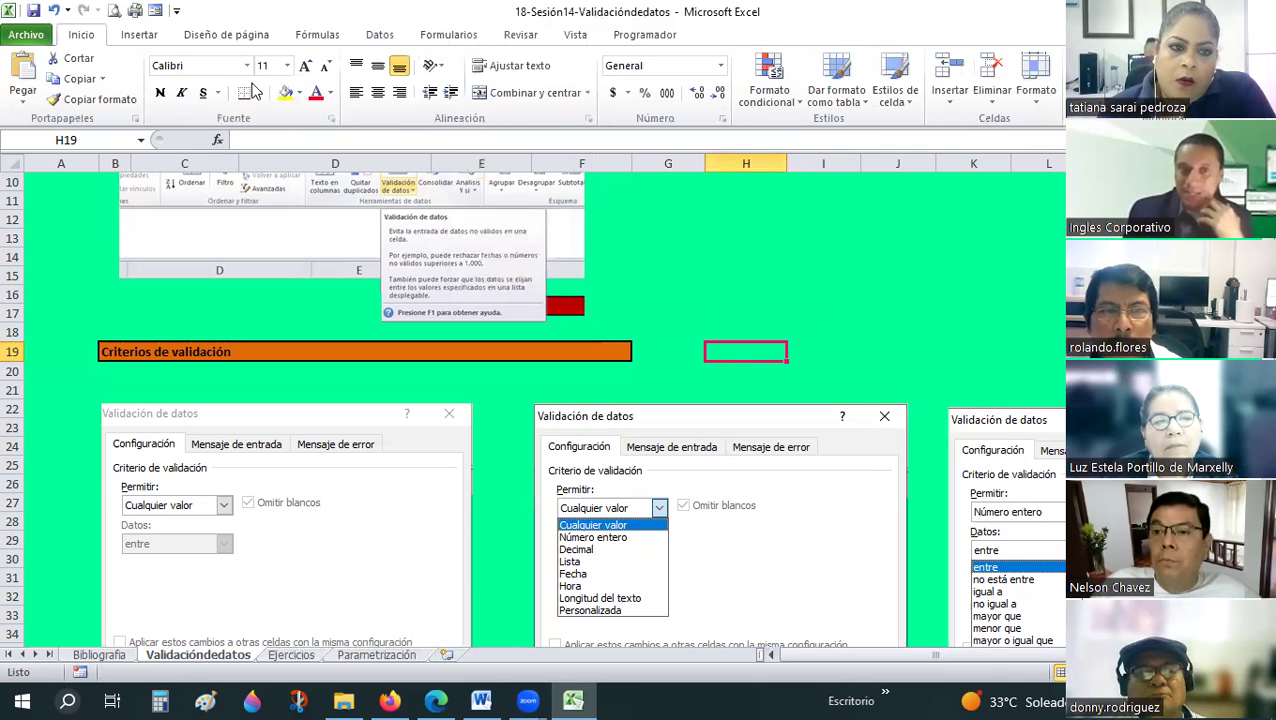
{"action": "left_click", "coordinate": [258, 92]}
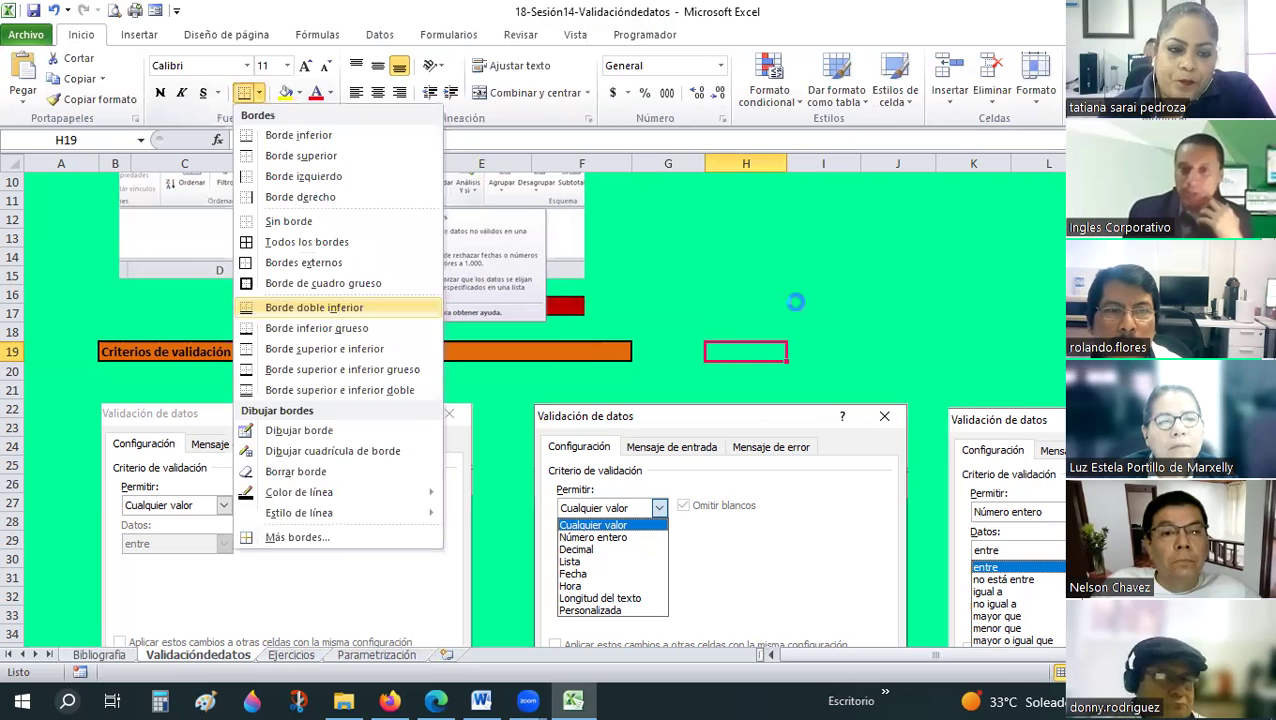
{"action": "left_click", "coordinate": [258, 92]}
{"action": "left_click", "coordinate": [798, 291]}
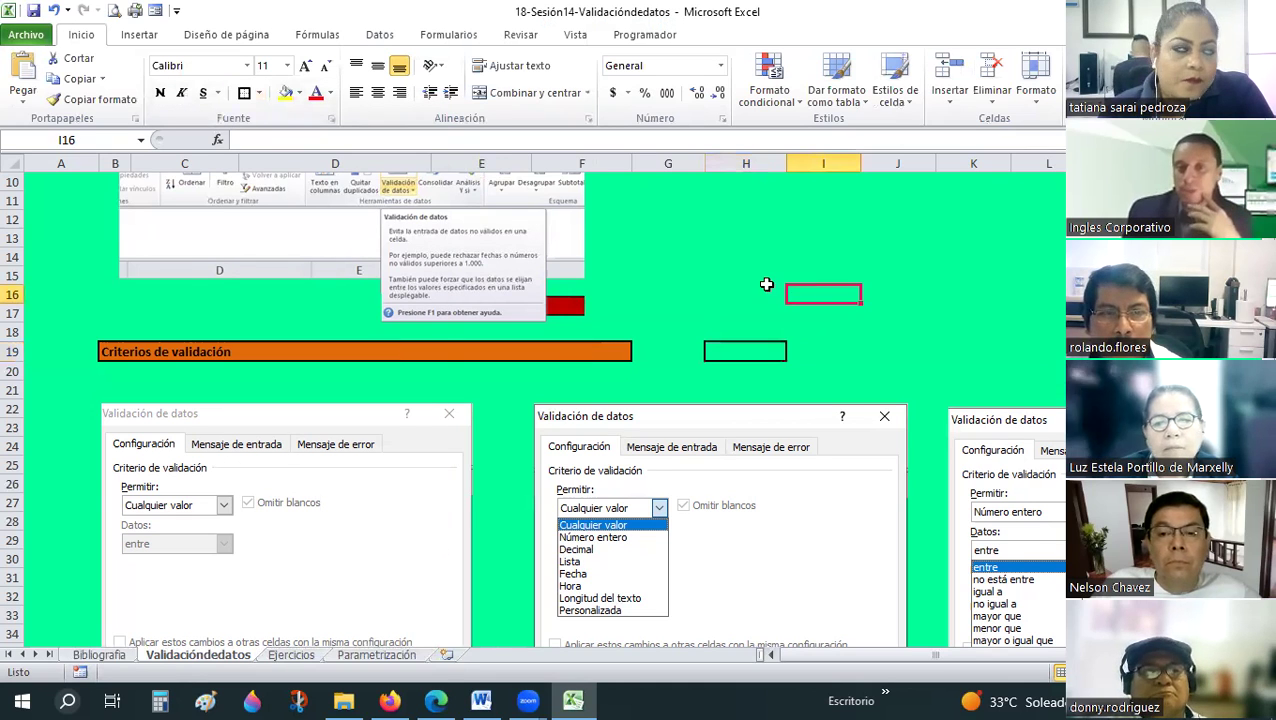
{"action": "scroll", "coordinate": [763, 285], "scroll_direction": "down", "scroll_amount": 1}
{"action": "left_click", "coordinate": [755, 278]}
{"action": "left_click", "coordinate": [755, 292]}
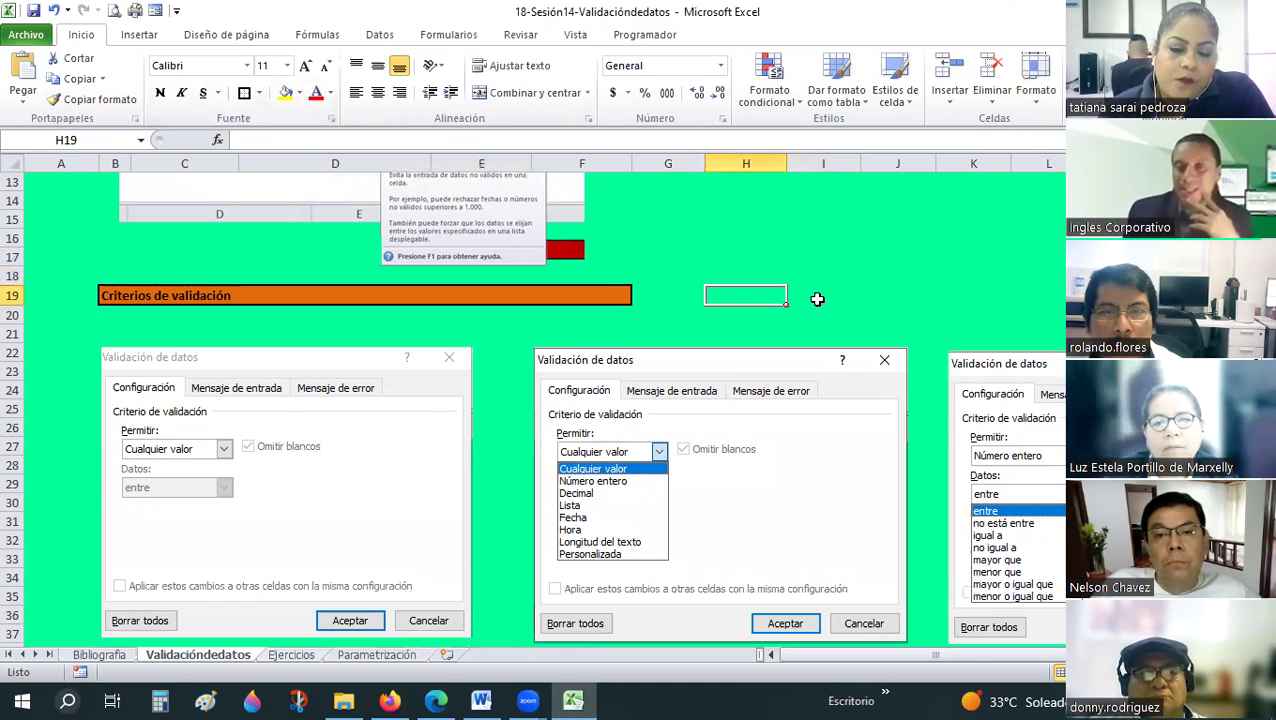
{"action": "left_click", "coordinate": [399, 34]}
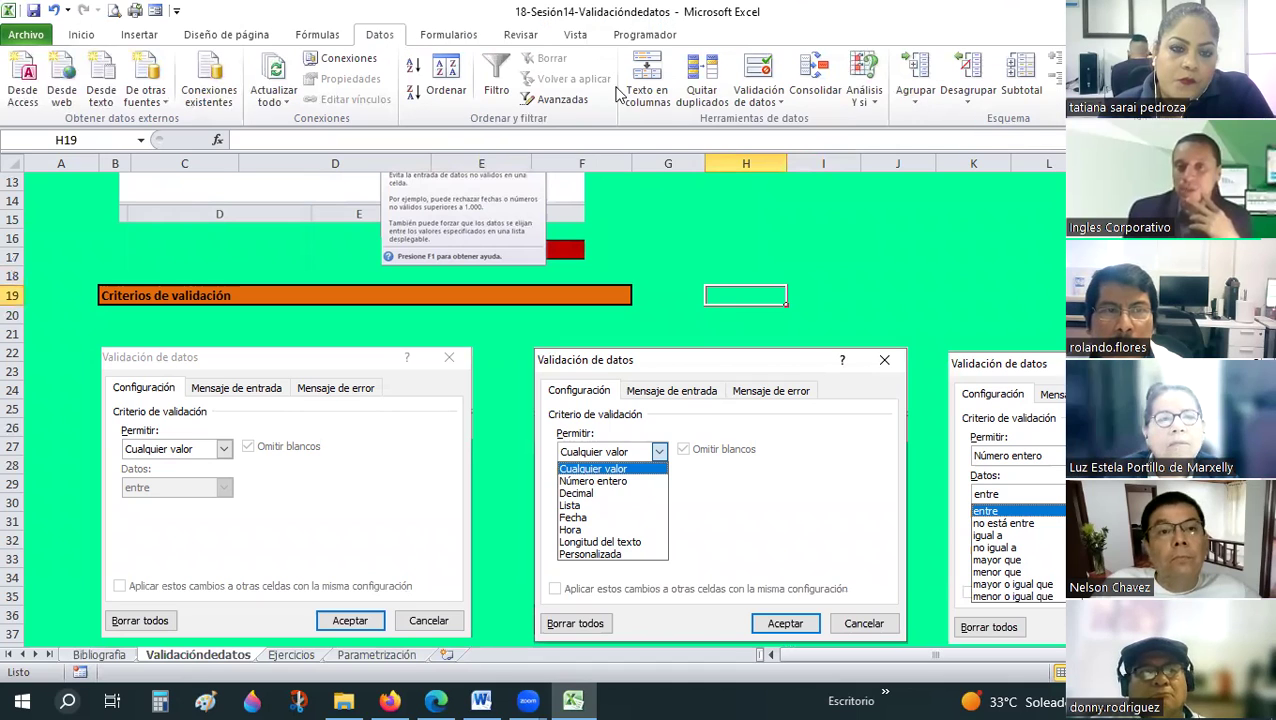
{"action": "left_click", "coordinate": [785, 104]}
{"action": "left_click", "coordinate": [812, 141]}
{"action": "left_click", "coordinate": [866, 292]}
{"action": "left_click", "coordinate": [759, 288]}
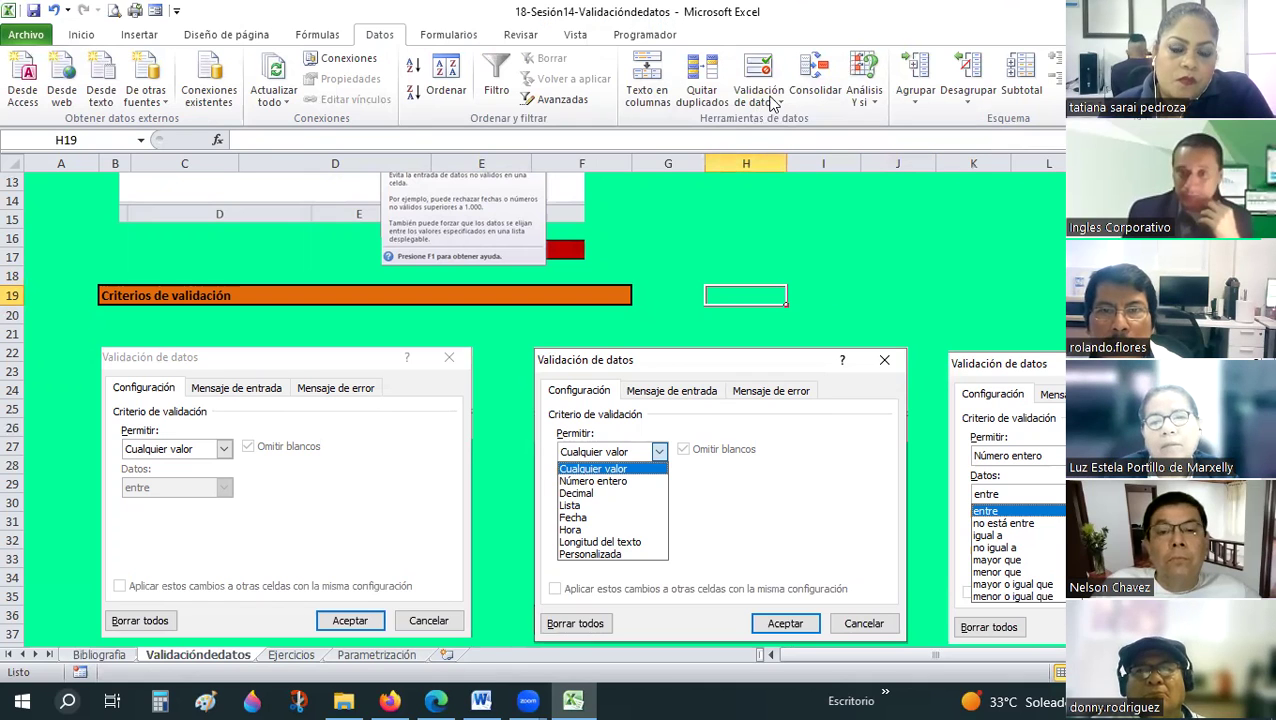
{"action": "left_click", "coordinate": [772, 100]}
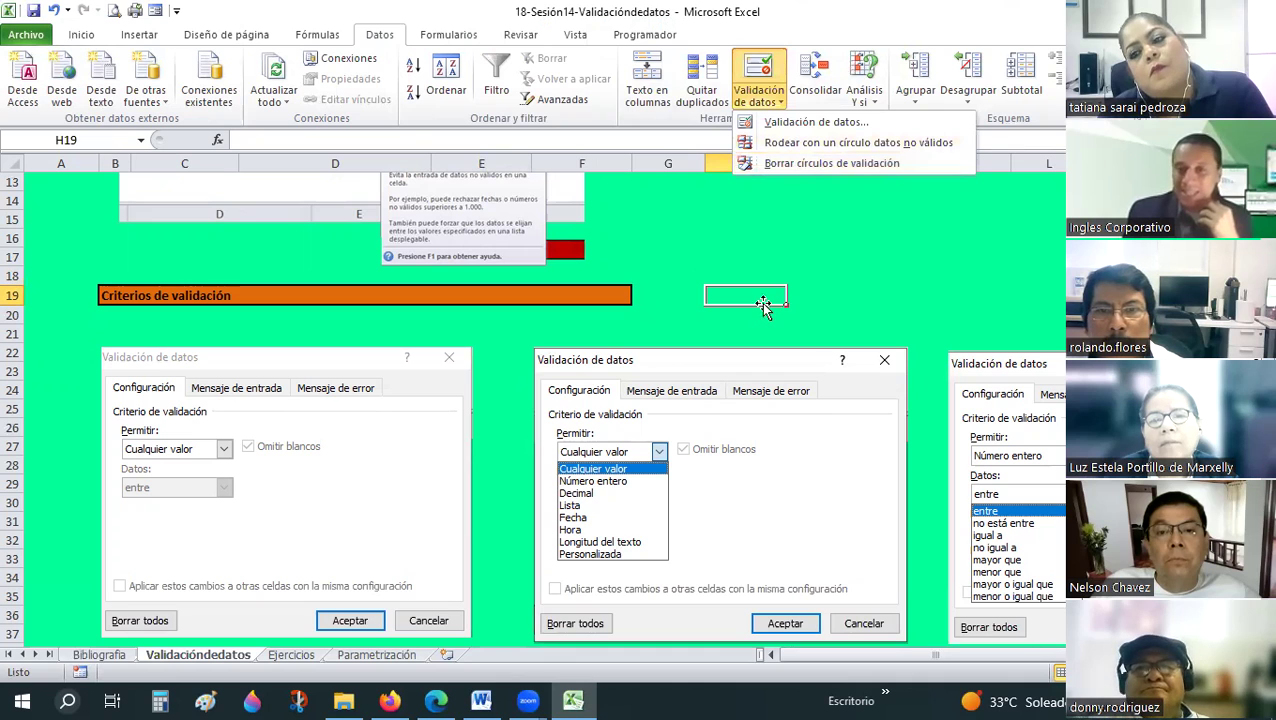
{"action": "left_click", "coordinate": [830, 310]}
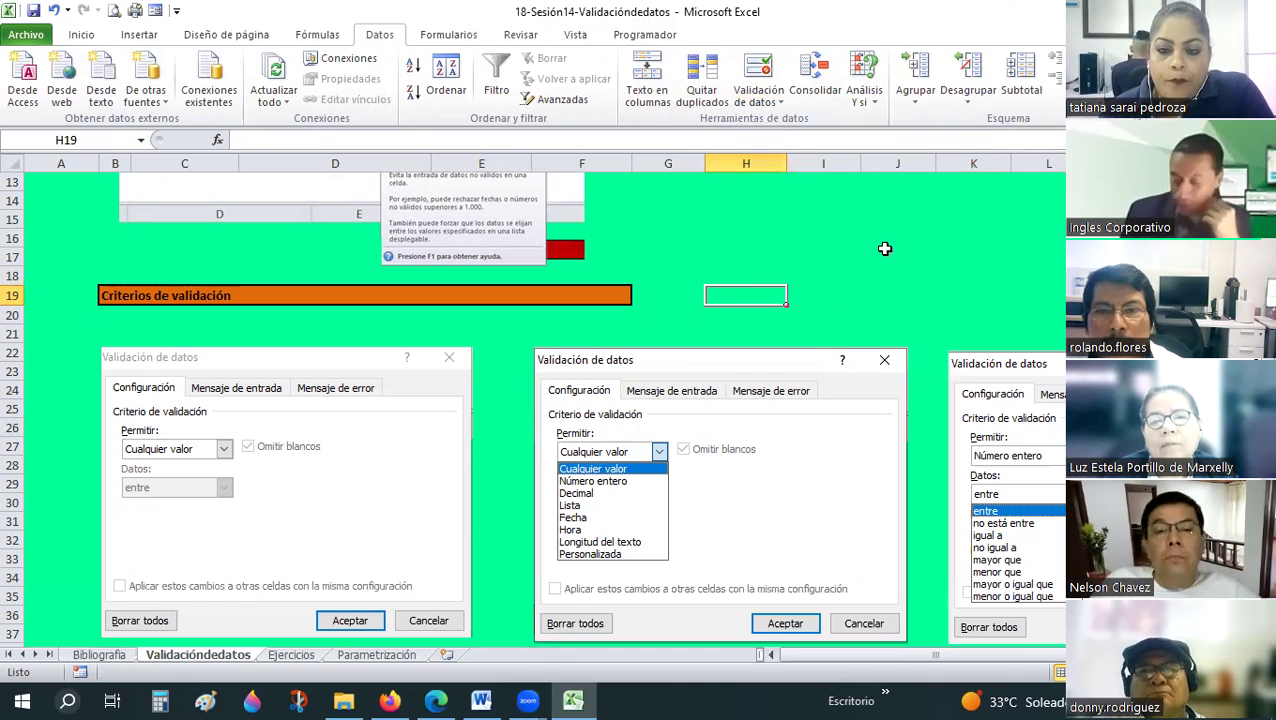
Enter 1 in H19, then try 1.5, which is refused, and enter 2 instead.
{"action": "type", "text": "1"}
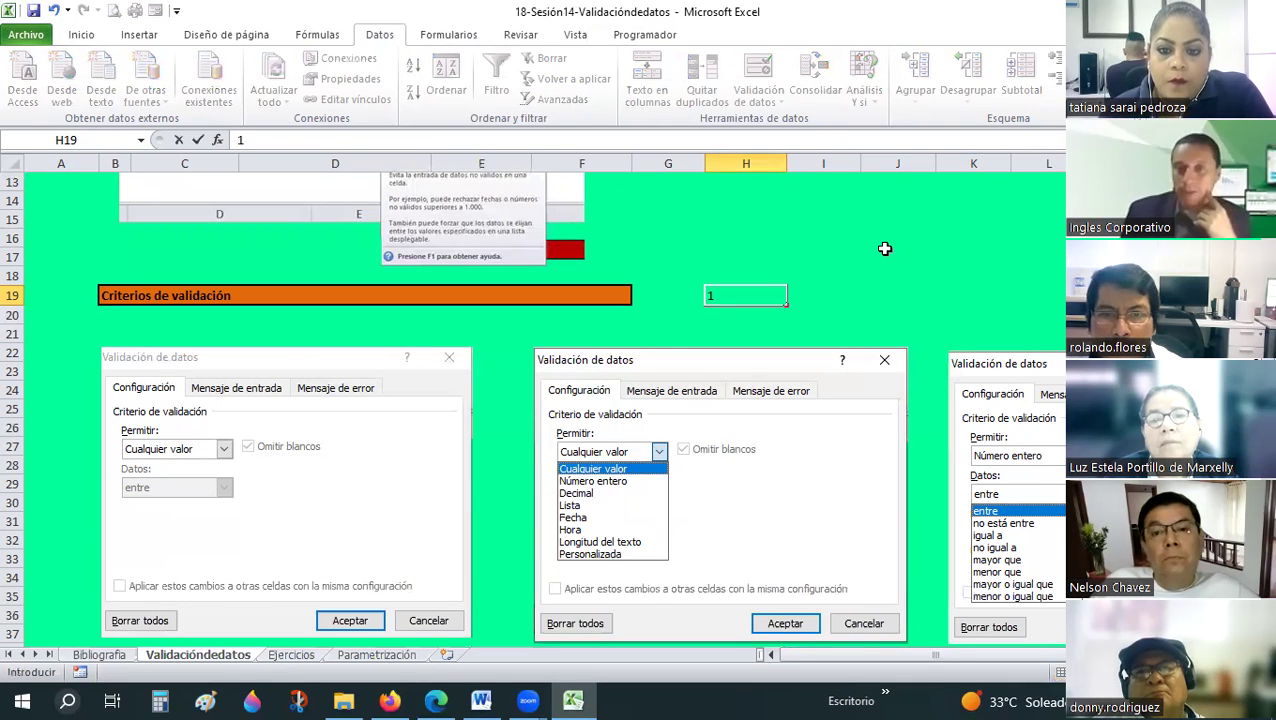
{"action": "key", "text": "Return"}
{"action": "key", "text": "Up"}
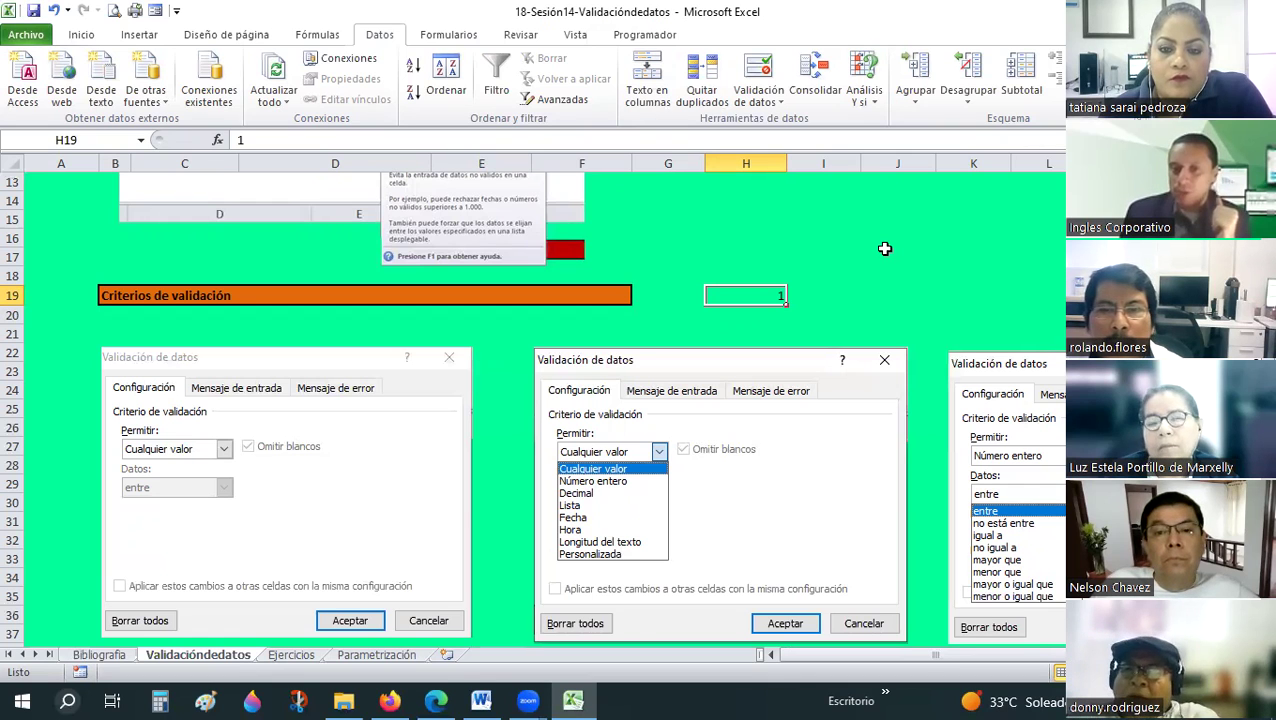
{"action": "type", "text": "1.5"}
{"action": "key", "text": "Return"}
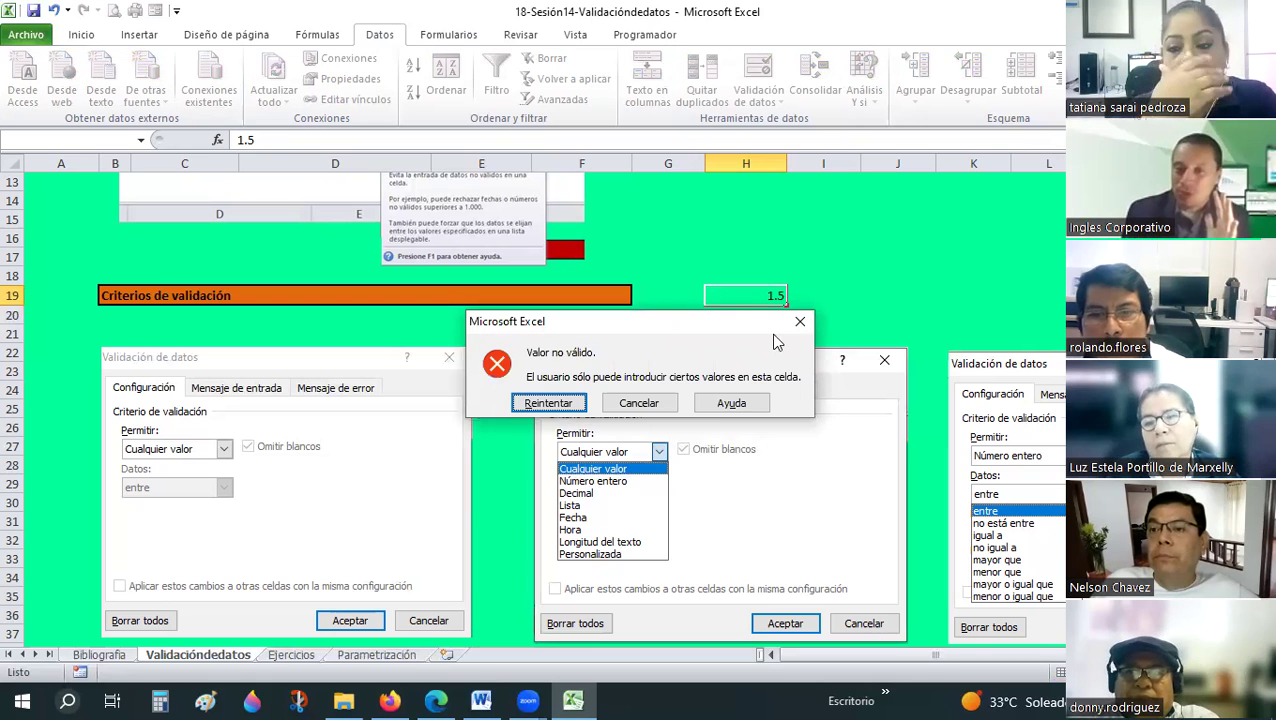
{"action": "key", "text": "Return"}
{"action": "type", "text": "1"}
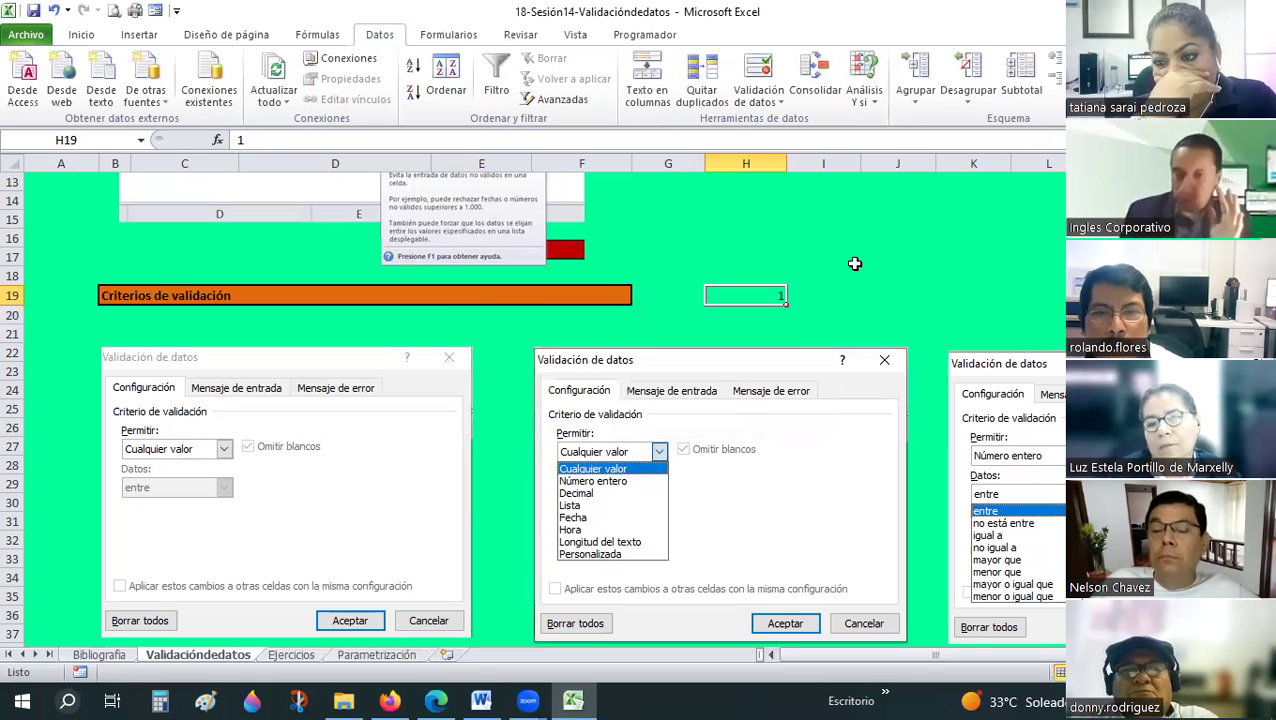
{"action": "type", "text": "2"}
{"action": "key", "text": "Return"}
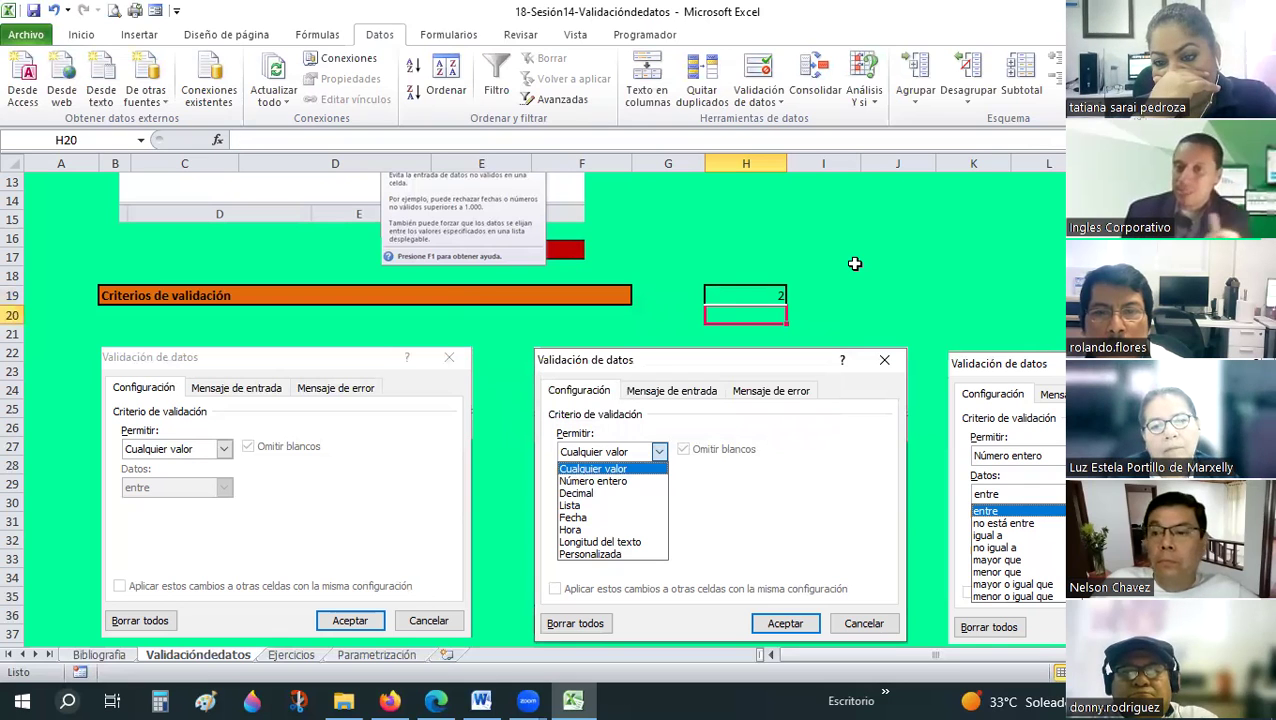
Try entering 3 in H19 and cancel the refused entry.
{"action": "key", "text": "Up"}
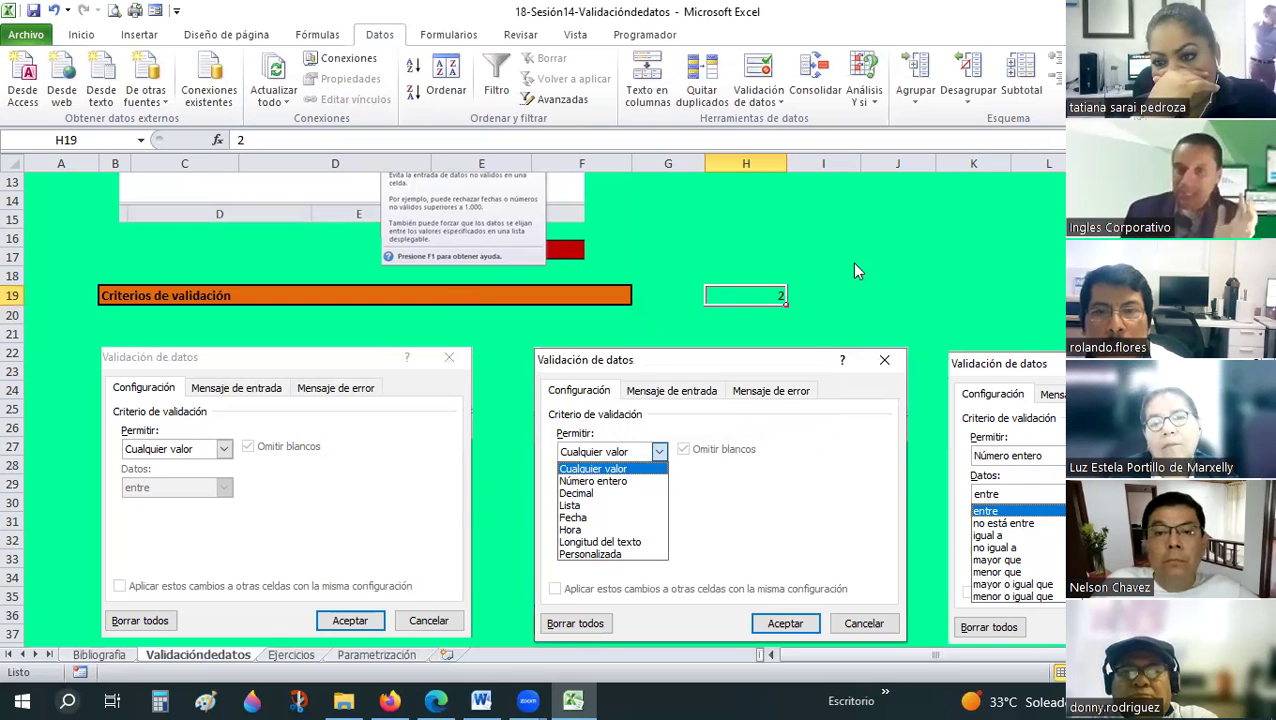
{"action": "type", "text": "3"}
{"action": "key", "text": "Return"}
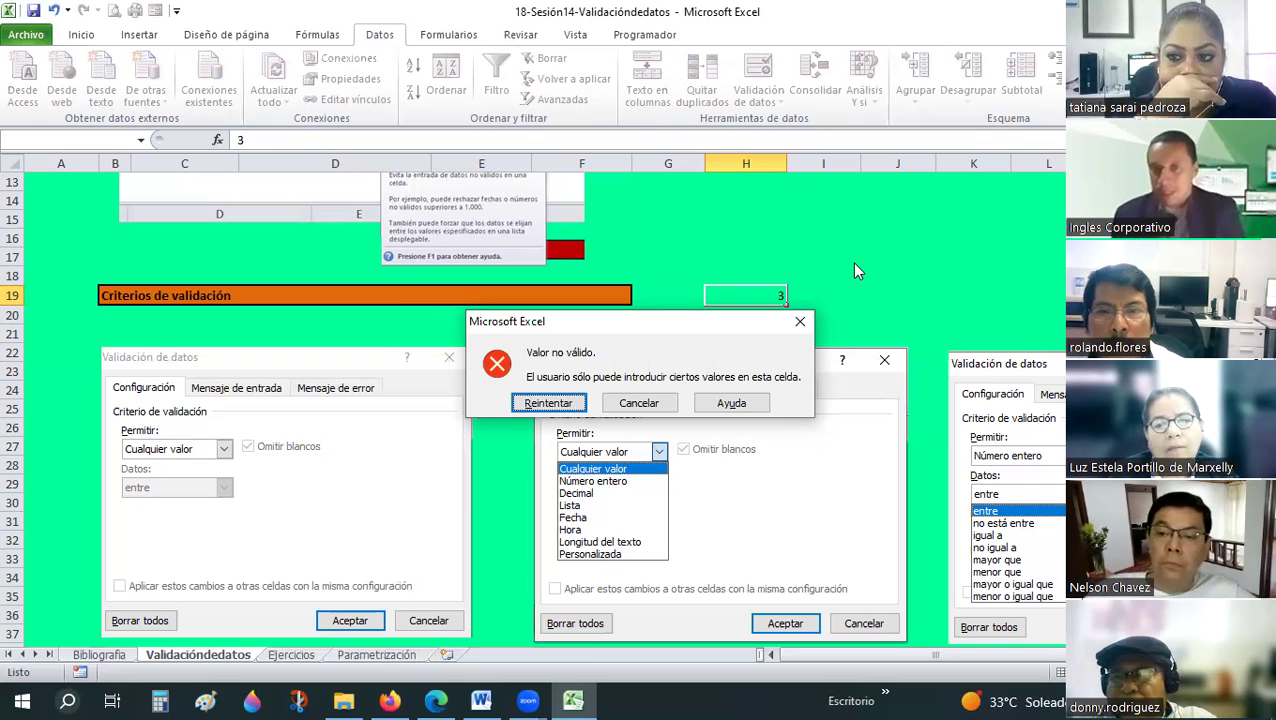
{"action": "key", "text": "Escape"}
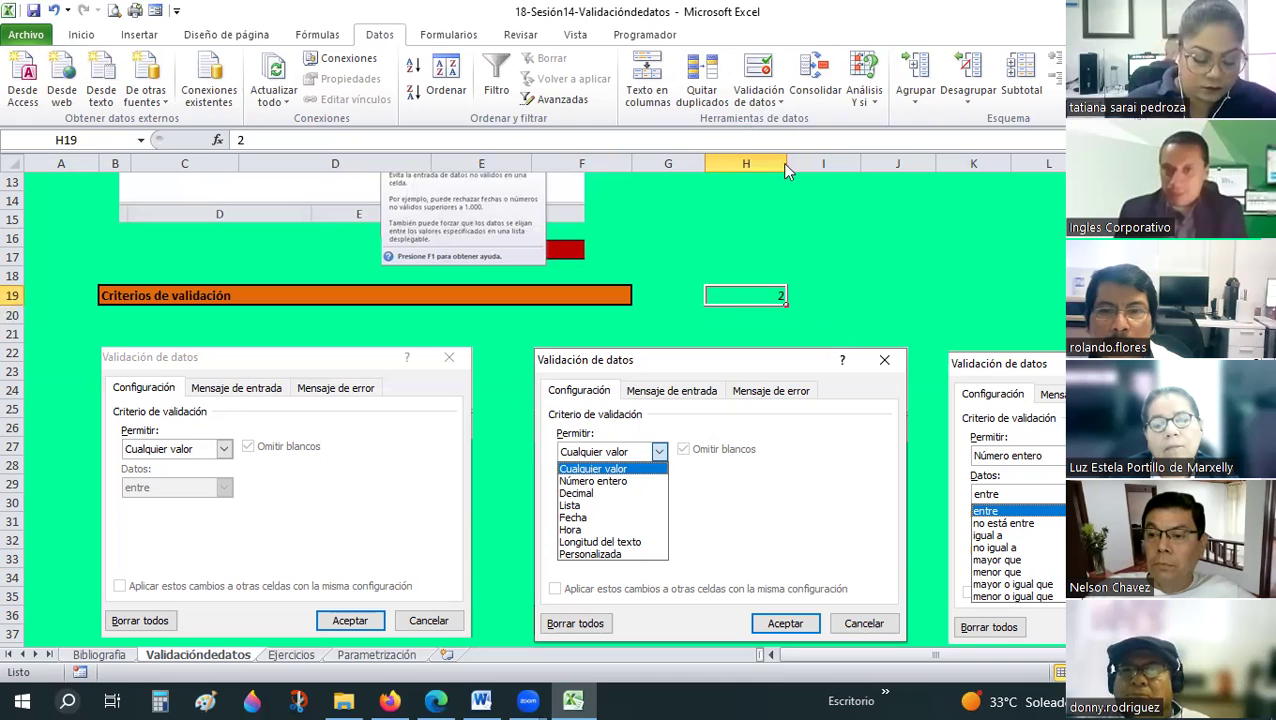
Peek at the validation menu, cancel a 1.5 entry so H19 keeps 2.
{"action": "left_click", "coordinate": [758, 101]}
{"action": "left_click", "coordinate": [832, 331]}
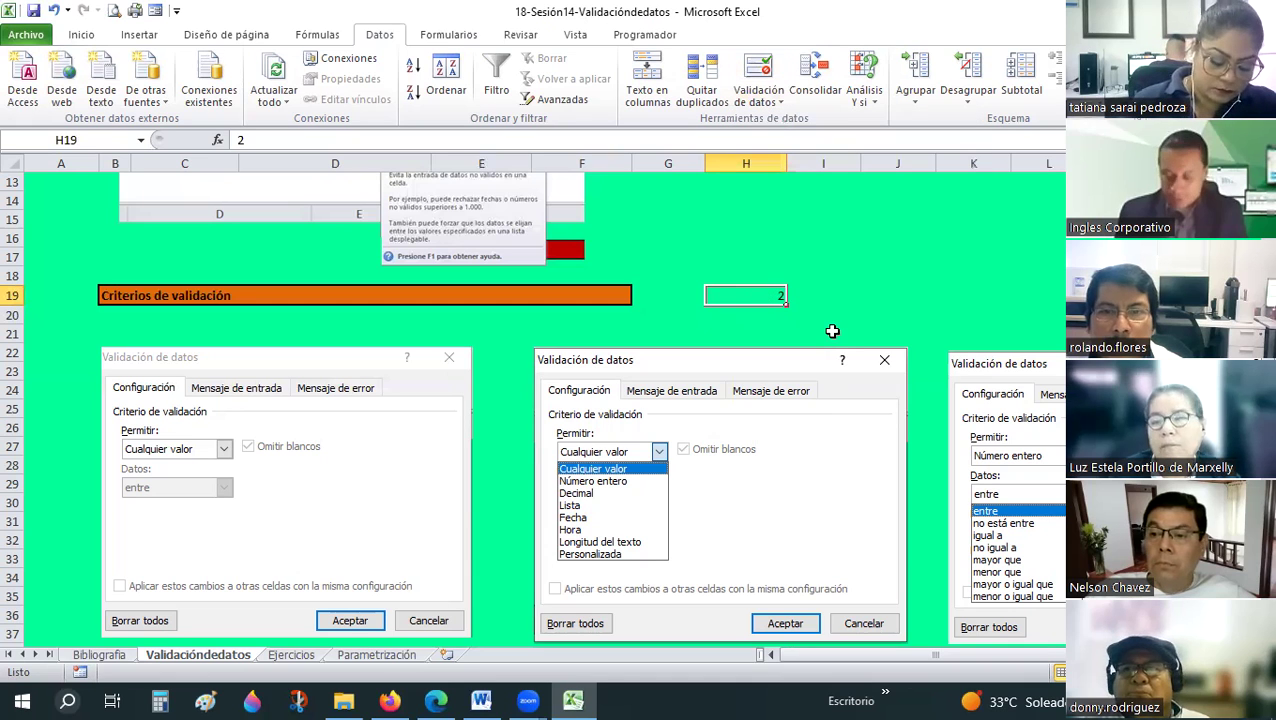
{"action": "type", "text": "1.5"}
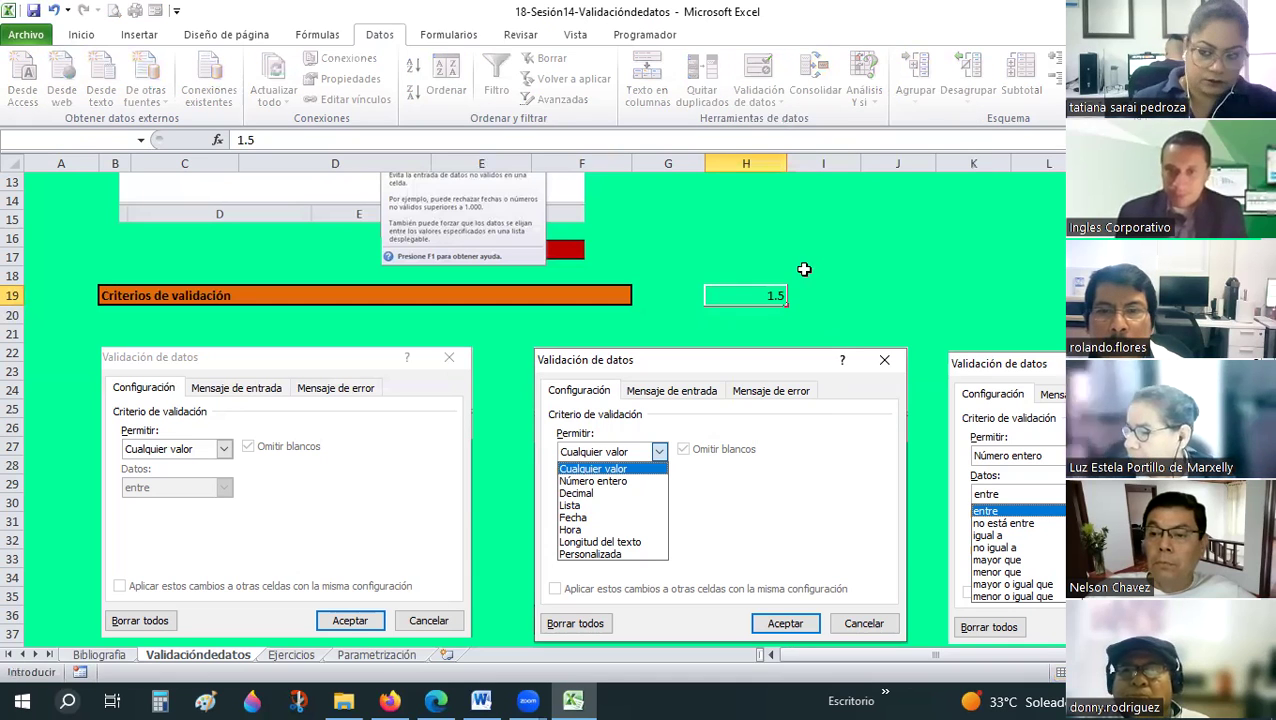
{"action": "key", "text": "Escape"}
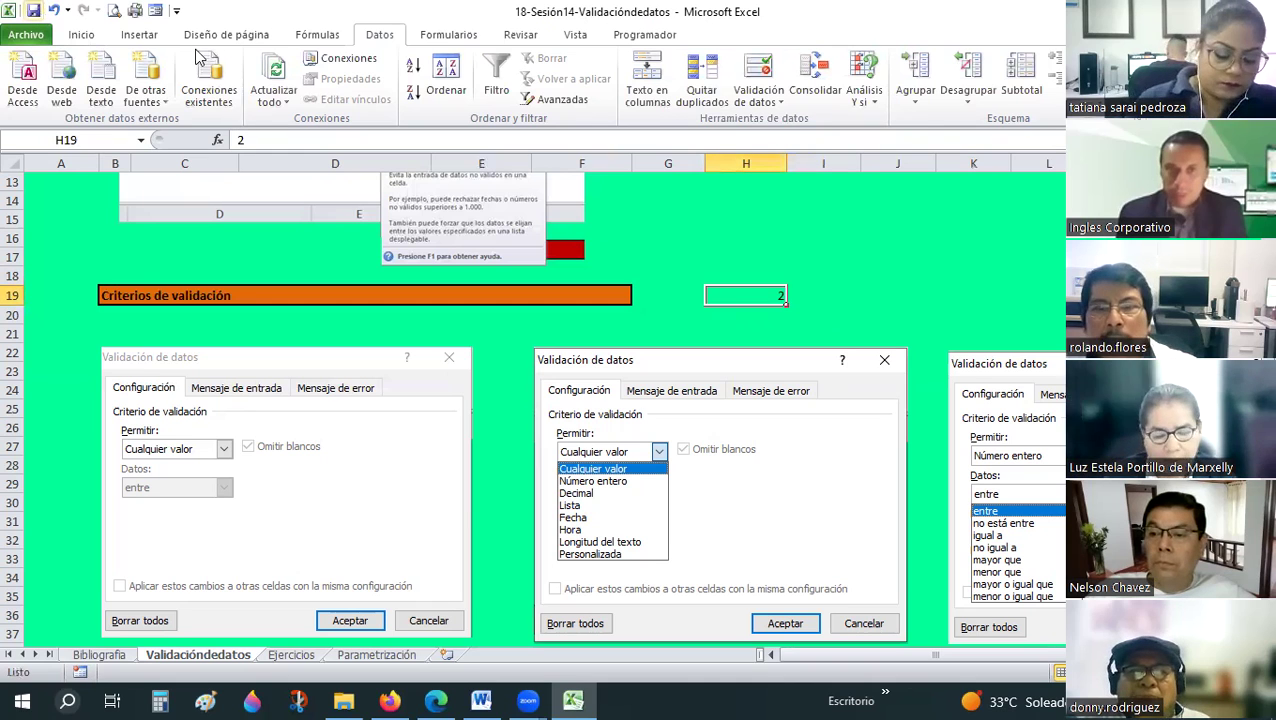
{"action": "left_click", "coordinate": [81, 34]}
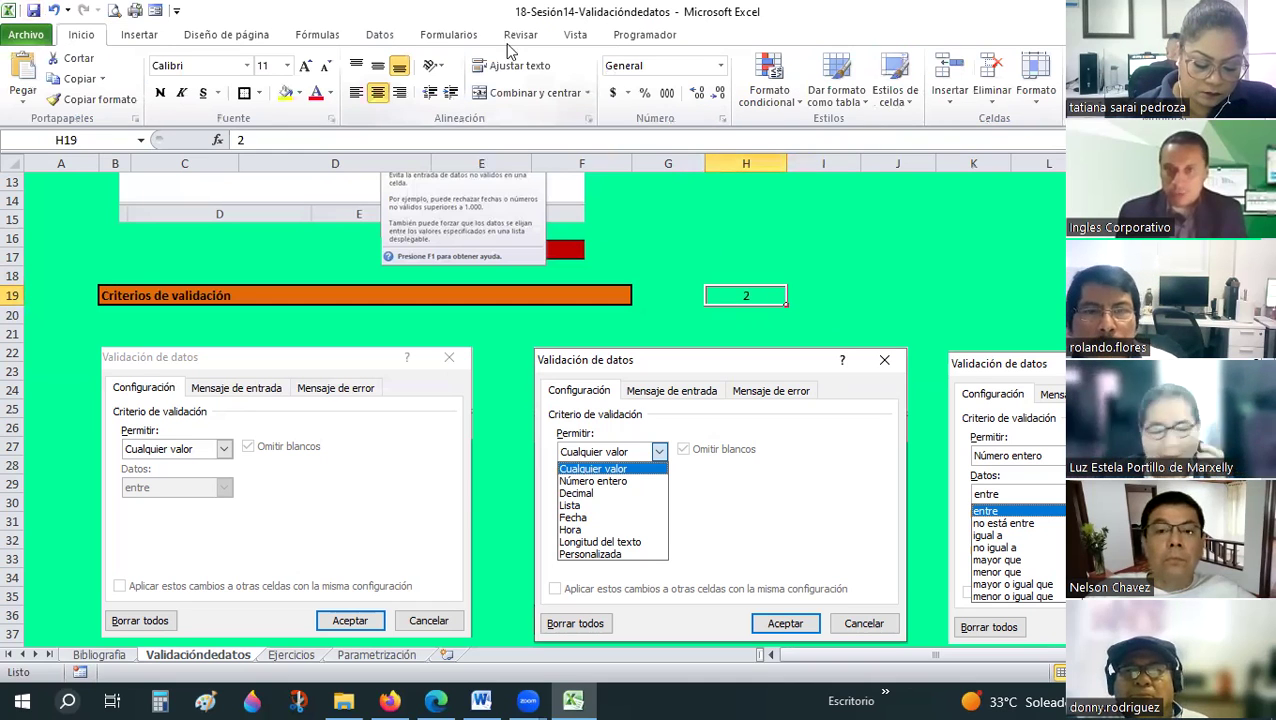
{"action": "left_click", "coordinate": [380, 35]}
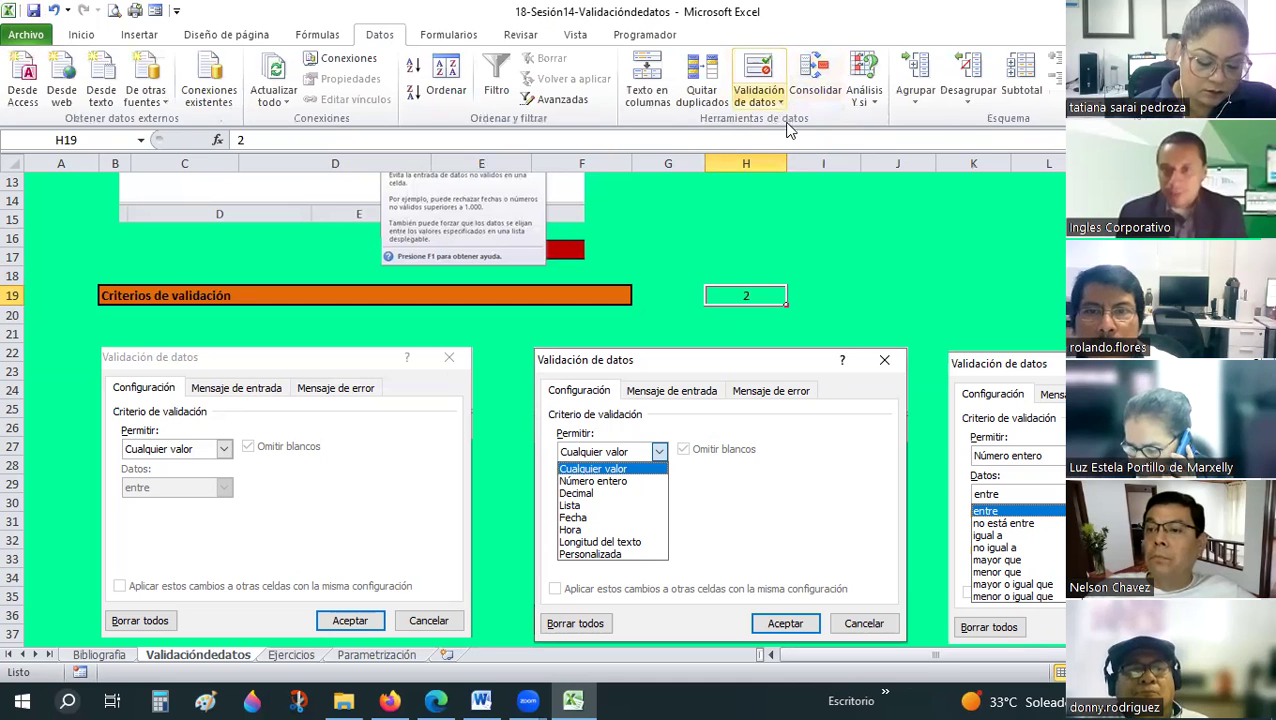
Change H19's rule from Número entero to Decimal between 1 and 2, then reselect H19.
{"action": "left_click", "coordinate": [770, 100]}
{"action": "left_click", "coordinate": [810, 122]}
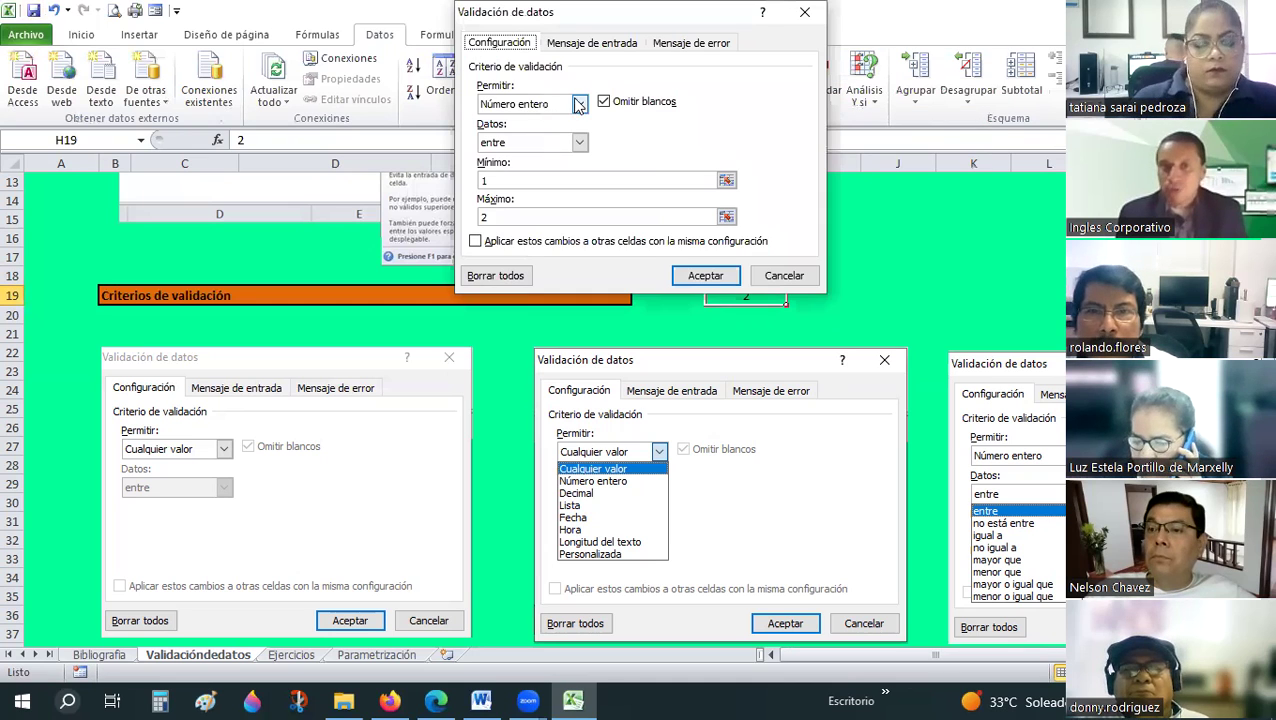
{"action": "left_click", "coordinate": [579, 104]}
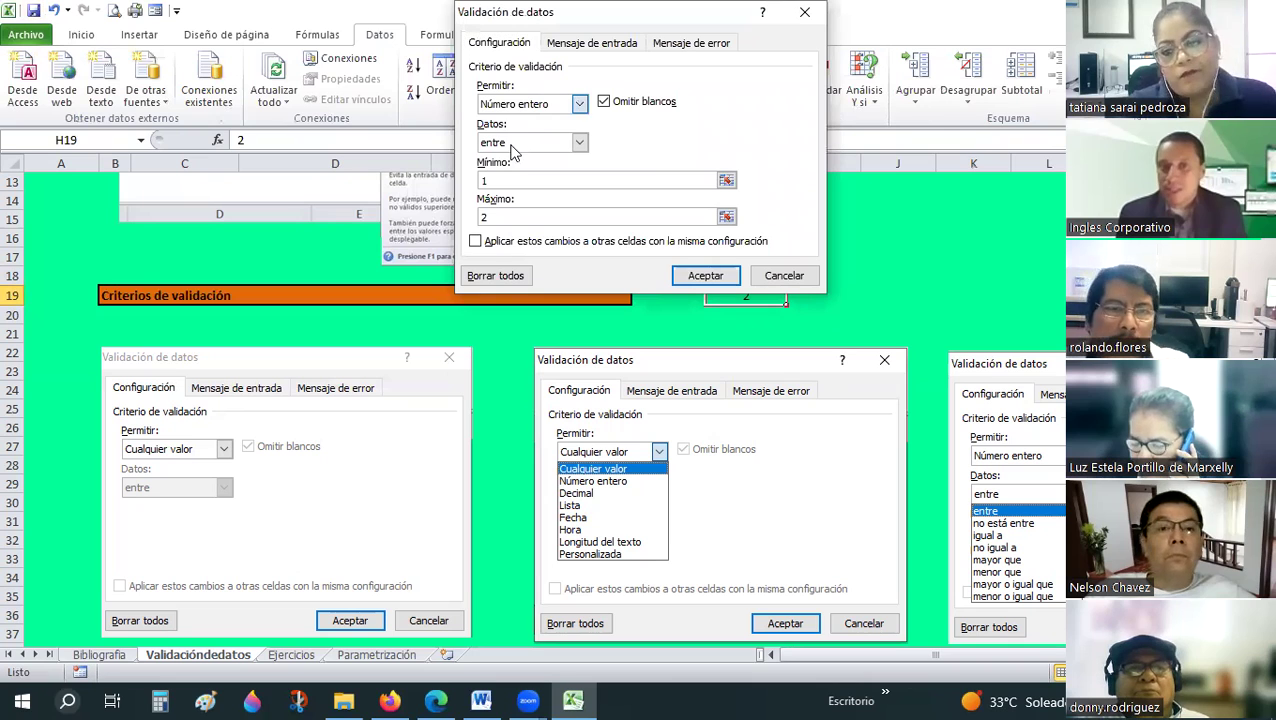
{"action": "left_click", "coordinate": [513, 146]}
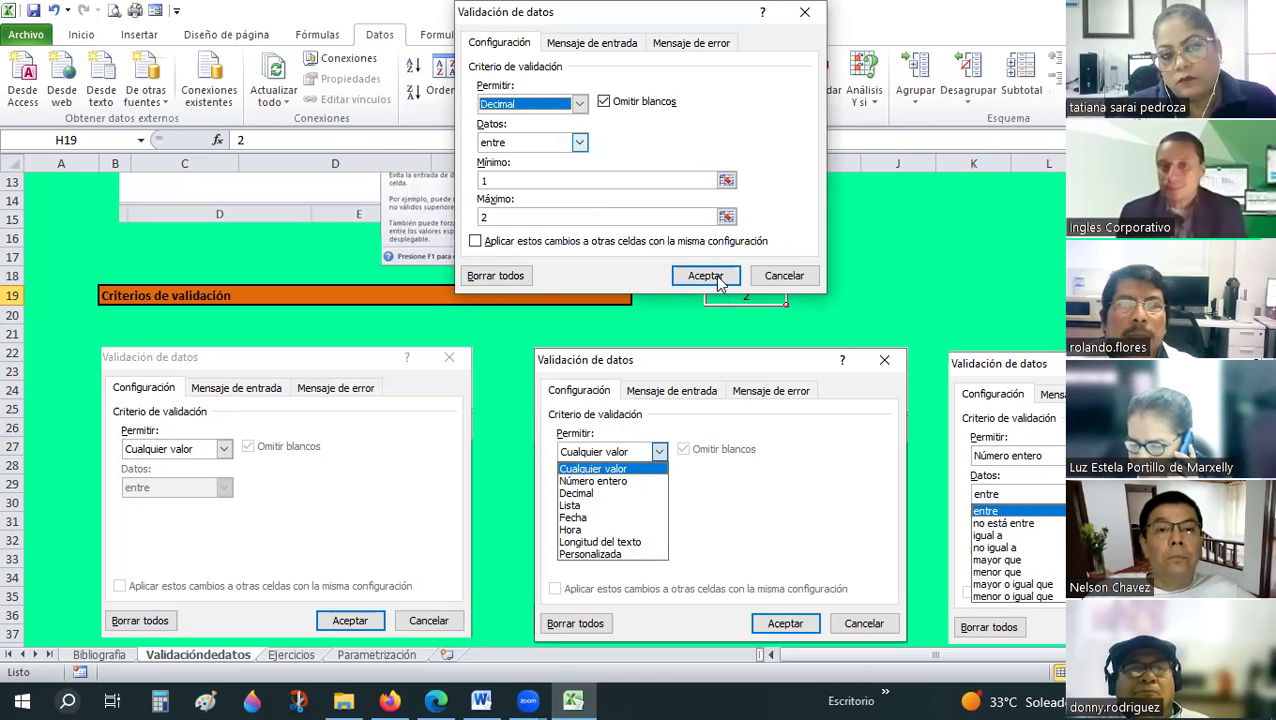
{"action": "left_click", "coordinate": [705, 276]}
{"action": "left_click", "coordinate": [810, 282]}
{"action": "left_click", "coordinate": [745, 295]}
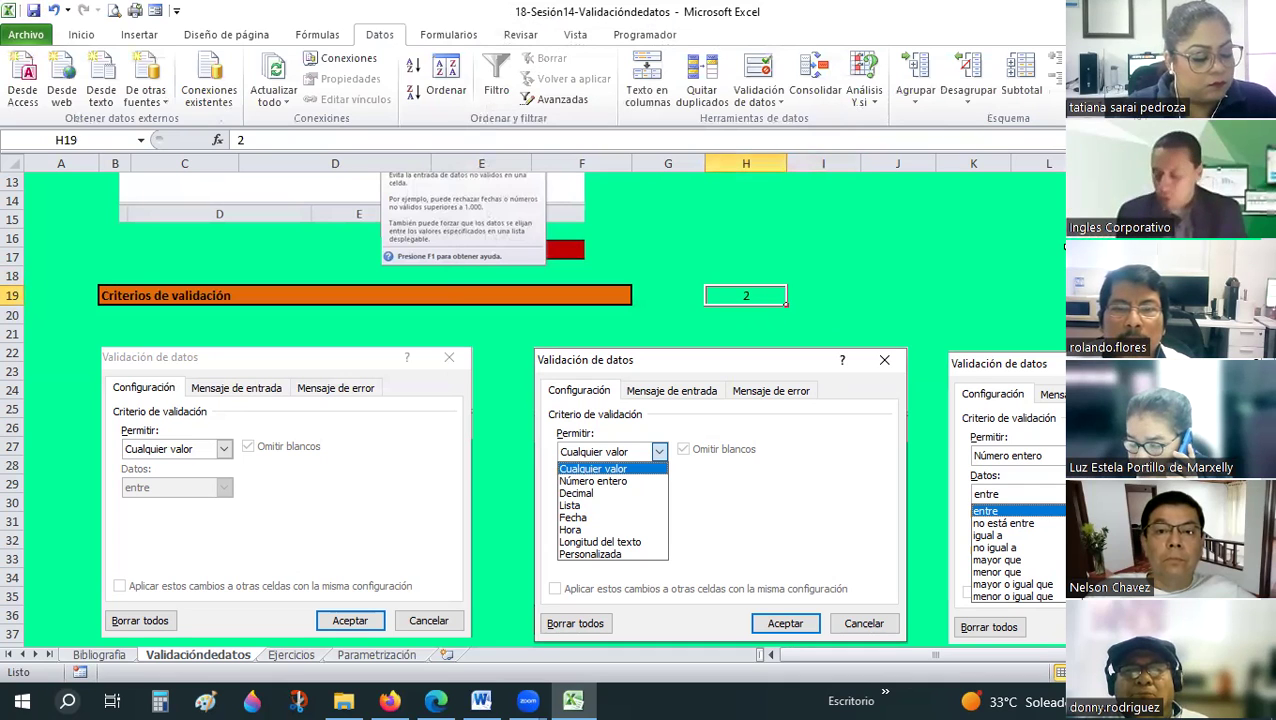
Enter 1.5, 1.6, 1.9, 1.95, 1.99 and 2 in H19, all accepted by the decimal rule.
{"action": "type", "text": "1."}
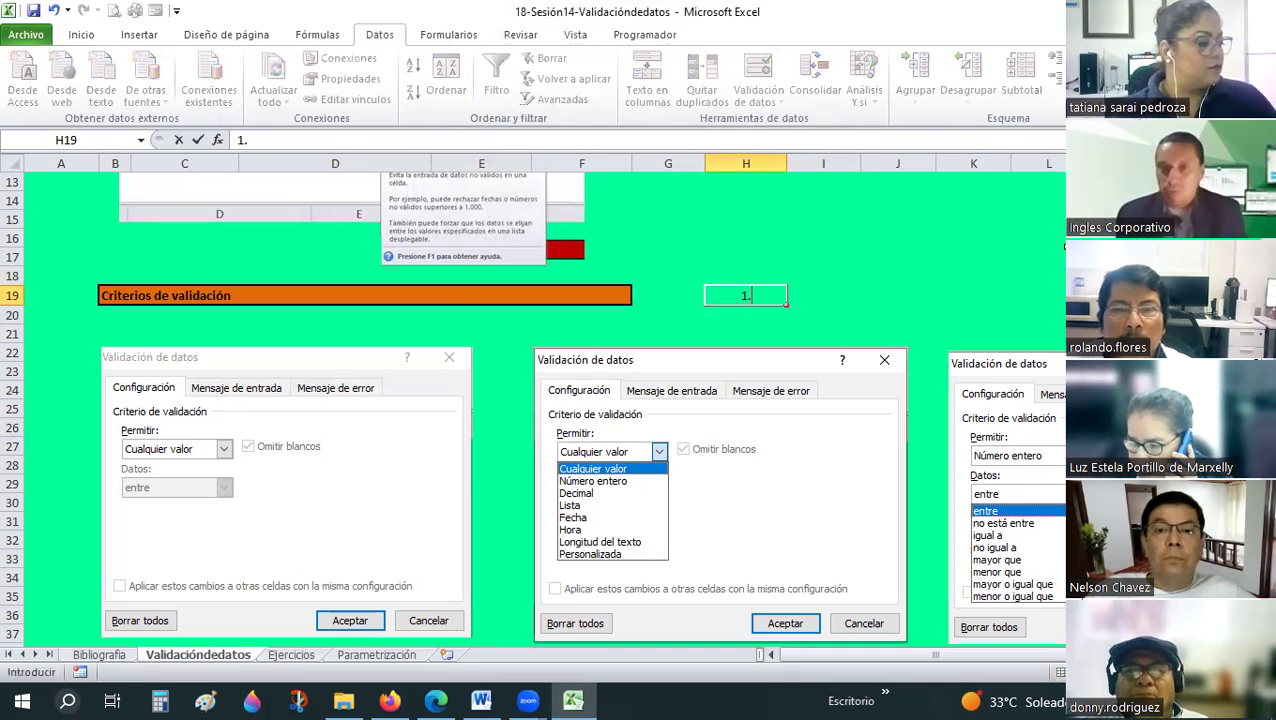
{"action": "type", "text": "5"}
{"action": "key", "text": "Return"}
{"action": "left_click", "coordinate": [745, 295]}
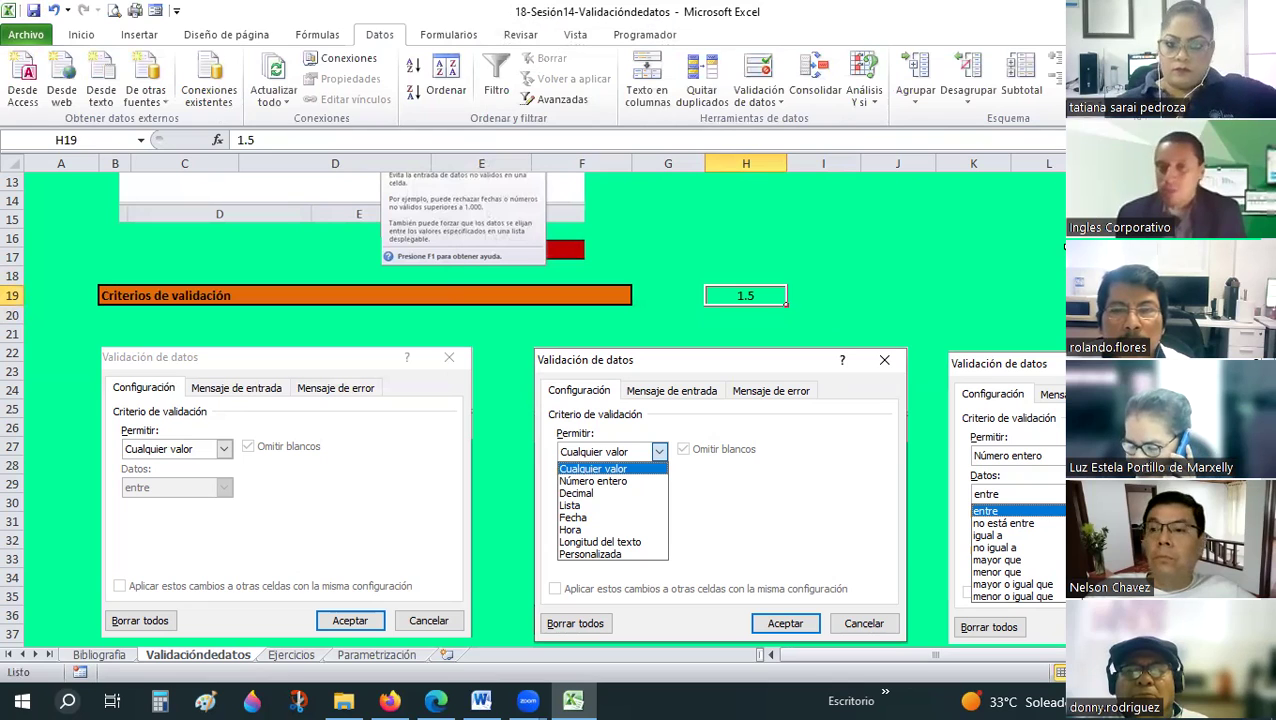
{"action": "type", "text": "1.6"}
{"action": "key", "text": "Return"}
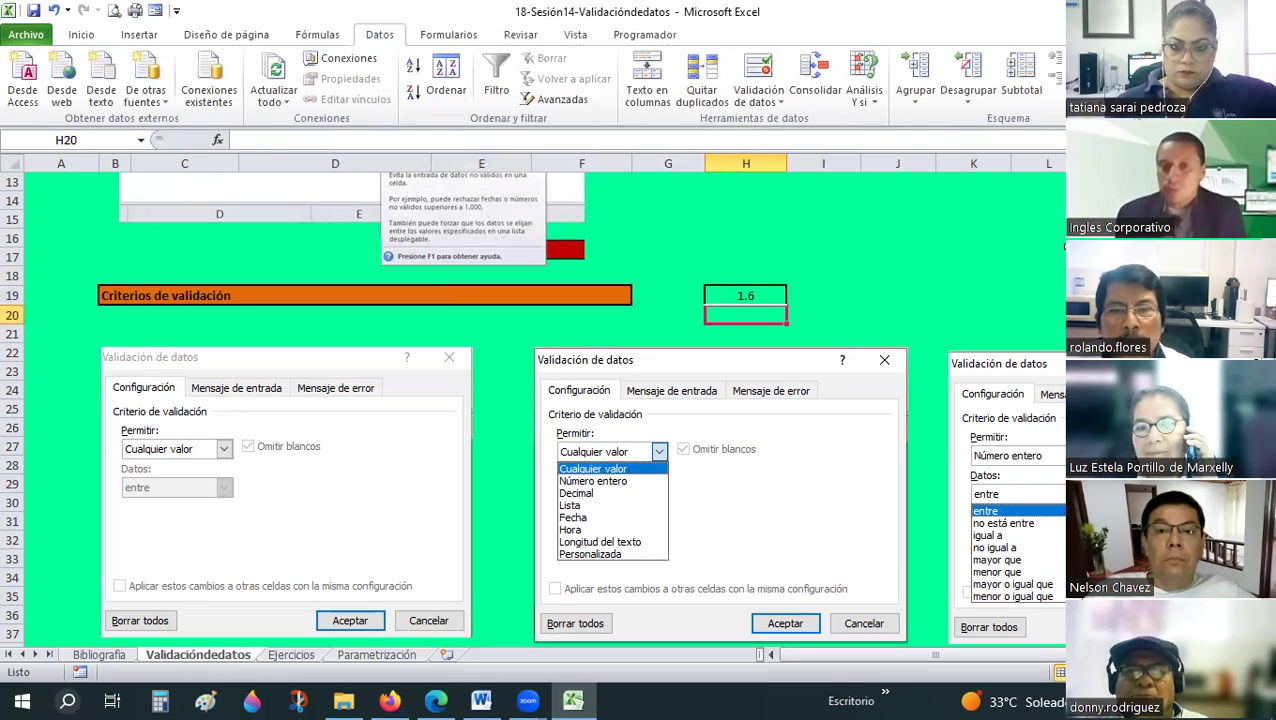
{"action": "left_click", "coordinate": [745, 295]}
{"action": "type", "text": "1.9"}
{"action": "key", "text": "ctrl+Return"}
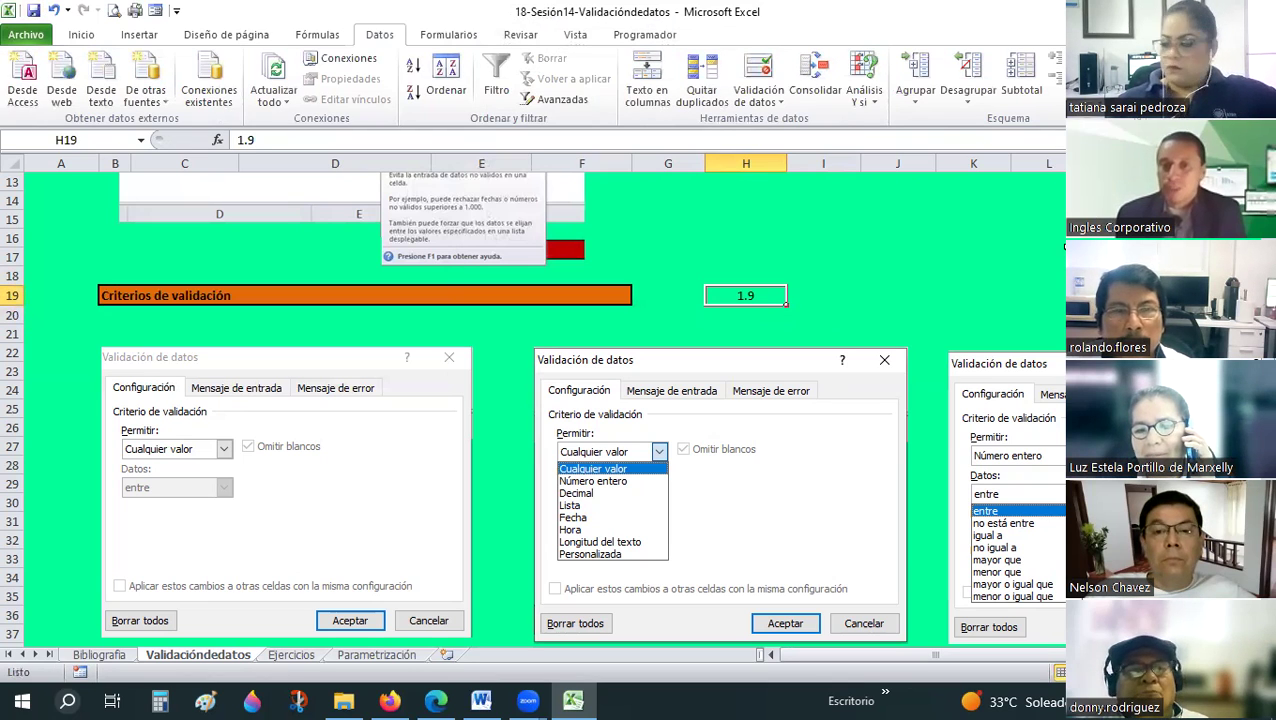
{"action": "type", "text": "1.95"}
{"action": "key", "text": "Return"}
{"action": "left_click", "coordinate": [745, 295]}
{"action": "type", "text": "1.99"}
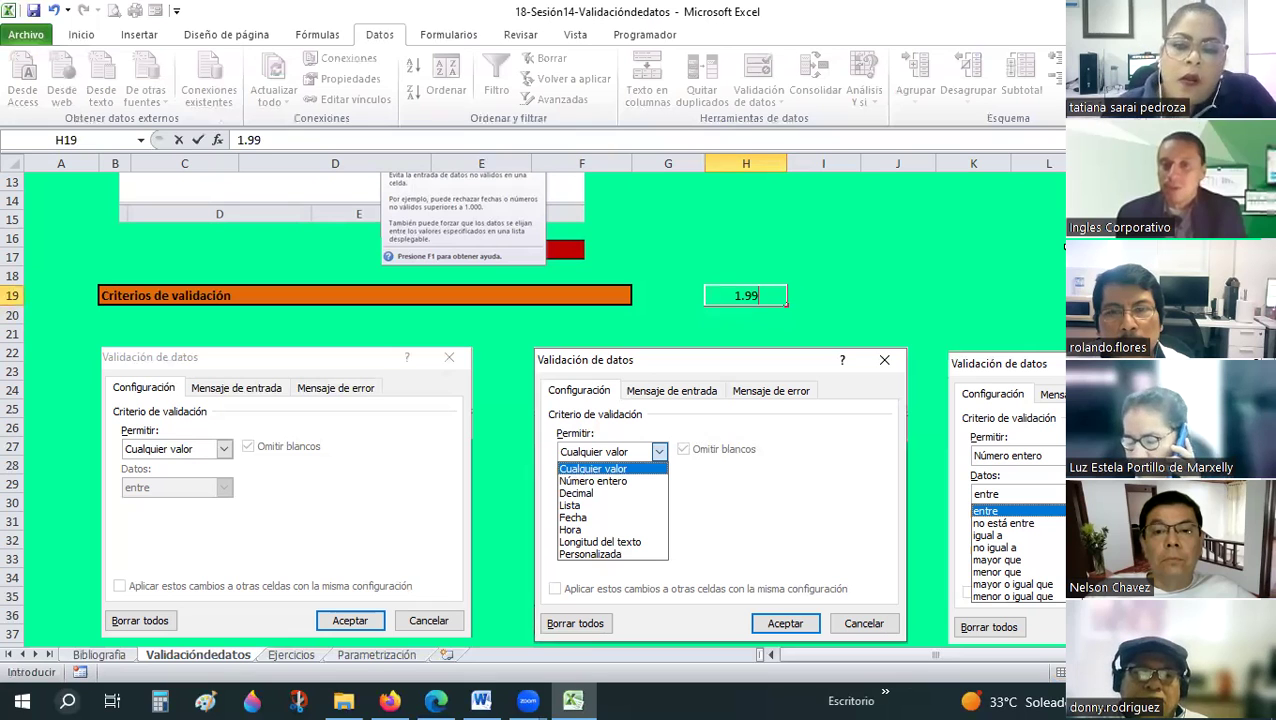
{"action": "key", "text": "ctrl+Return"}
{"action": "type", "text": "2"}
{"action": "key", "text": "Return"}
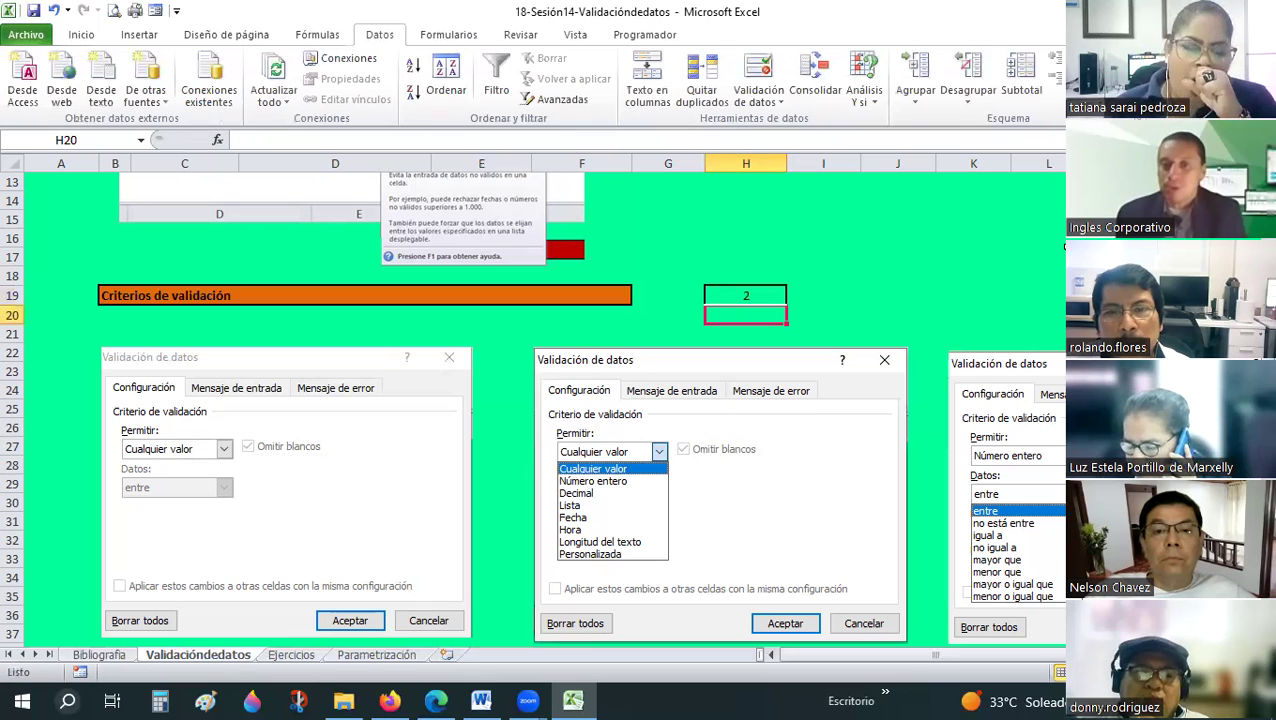
Try 2.1, cancel the refusal so H19 keeps 2, and reopen Validación de datos.
{"action": "left_click", "coordinate": [745, 295]}
{"action": "type", "text": "2.1"}
{"action": "key", "text": "Return"}
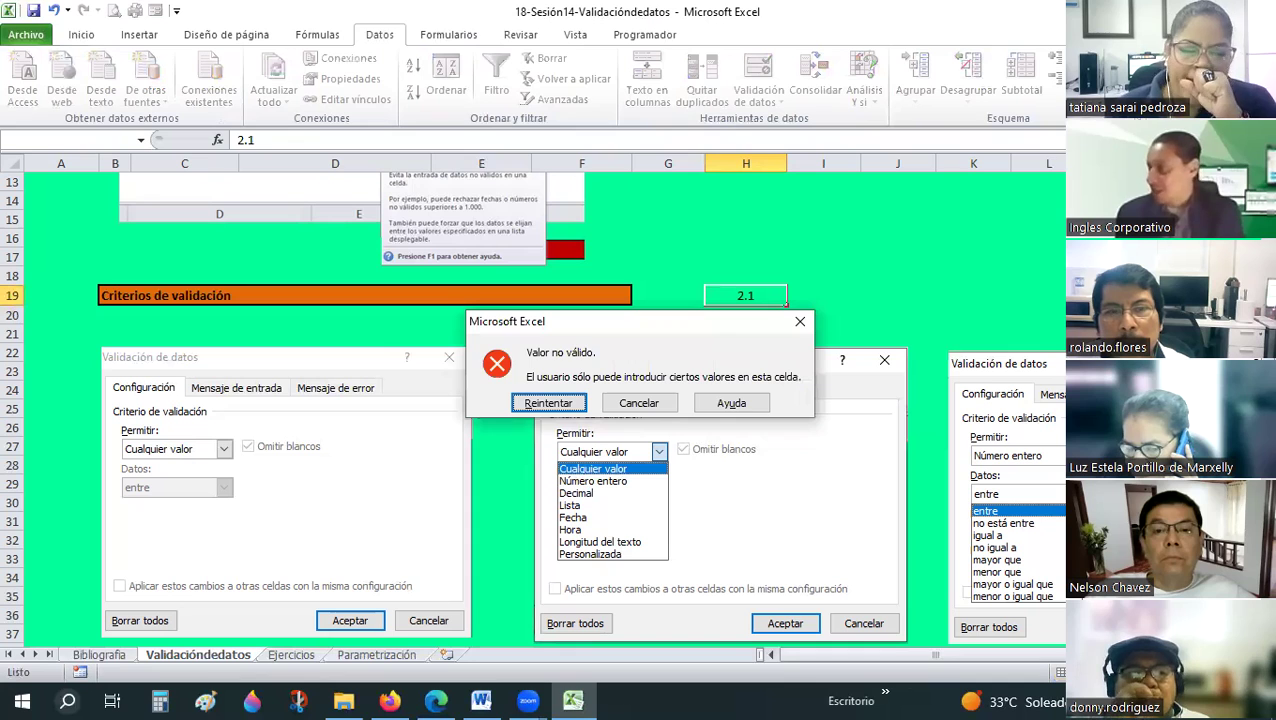
{"action": "key", "text": "Escape"}
{"action": "key", "text": "Up"}
{"action": "key", "text": "Down"}
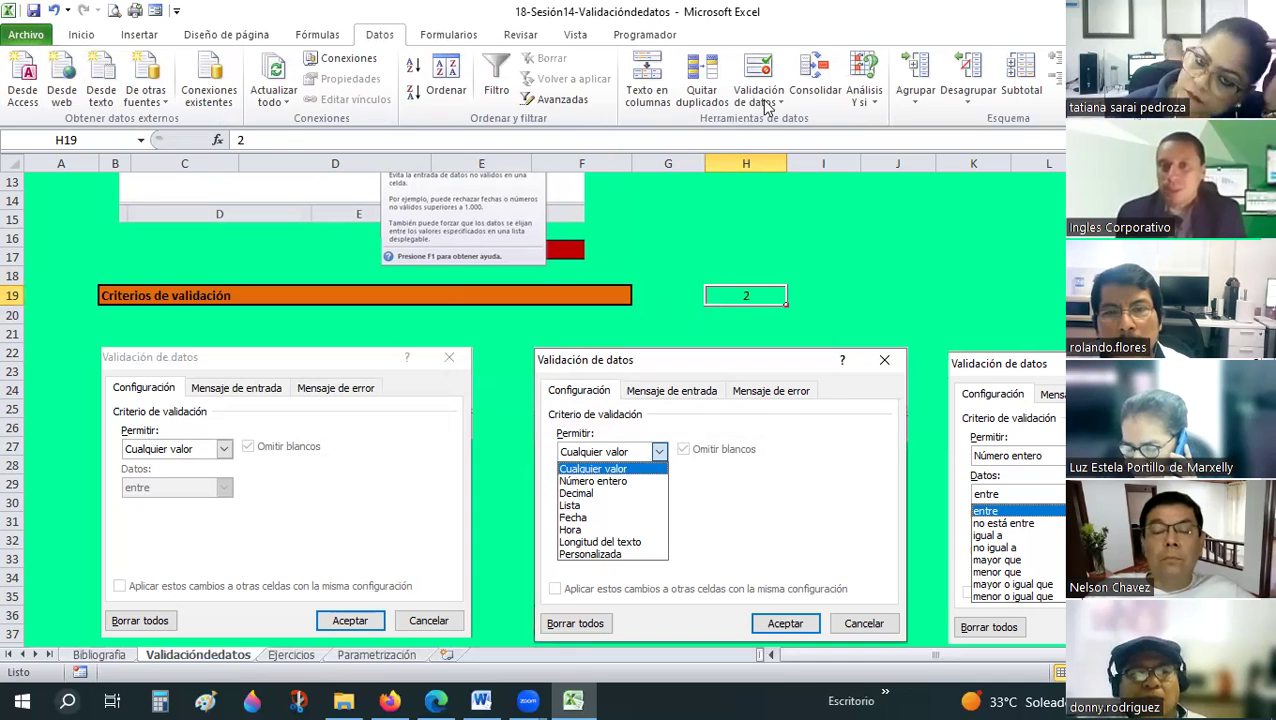
{"action": "left_click", "coordinate": [775, 102]}
{"action": "left_click", "coordinate": [780, 122]}
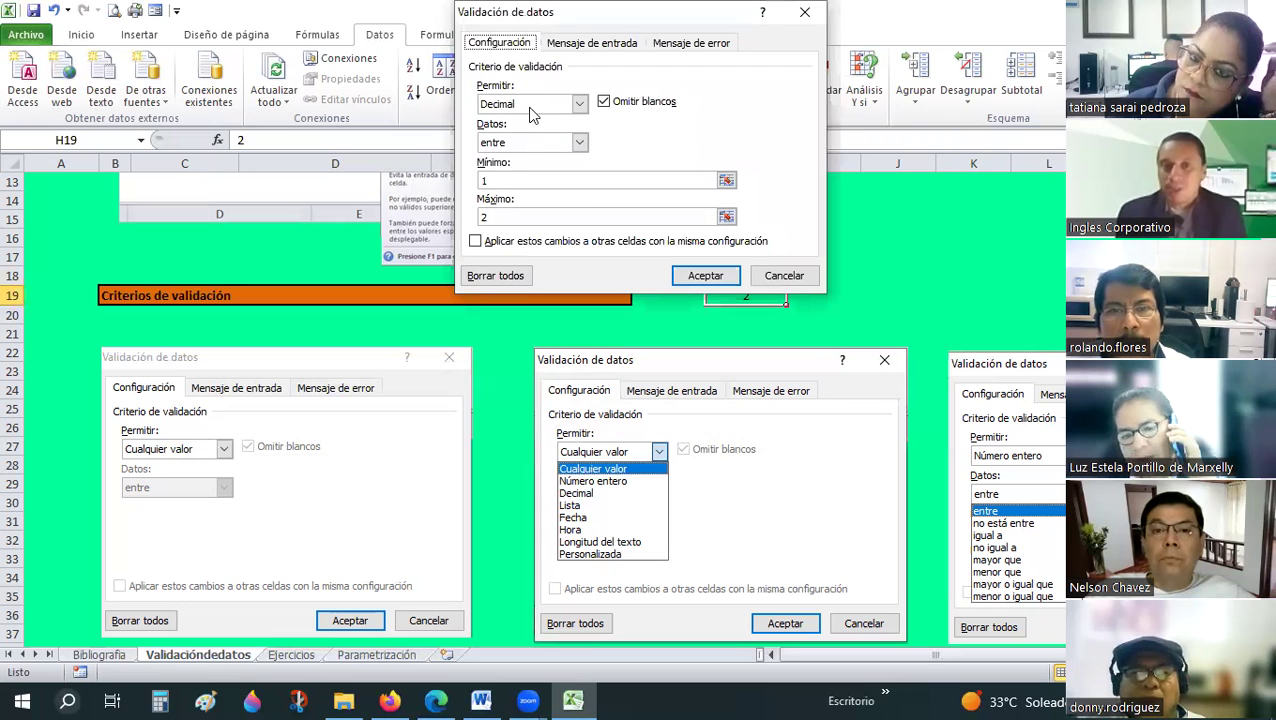
Set a Longitud del texto rule equal to 5 and confirm it.
{"action": "left_click", "coordinate": [545, 104]}
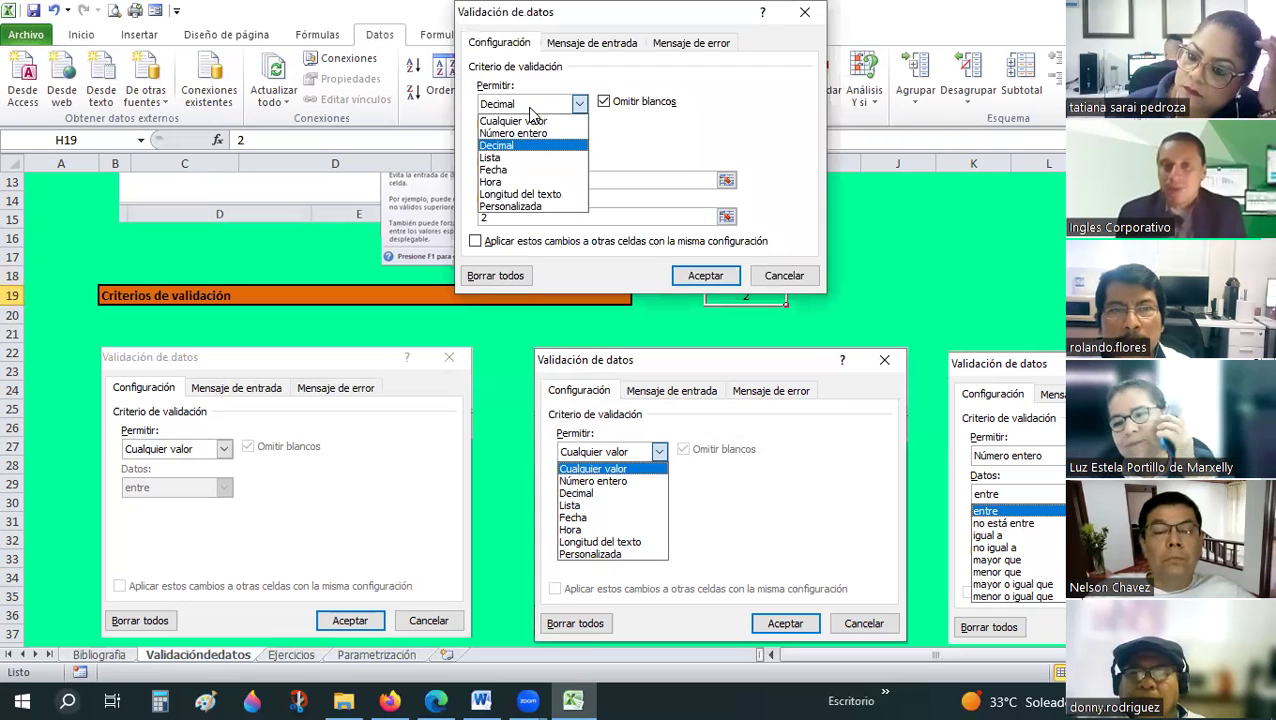
{"action": "left_click", "coordinate": [540, 194]}
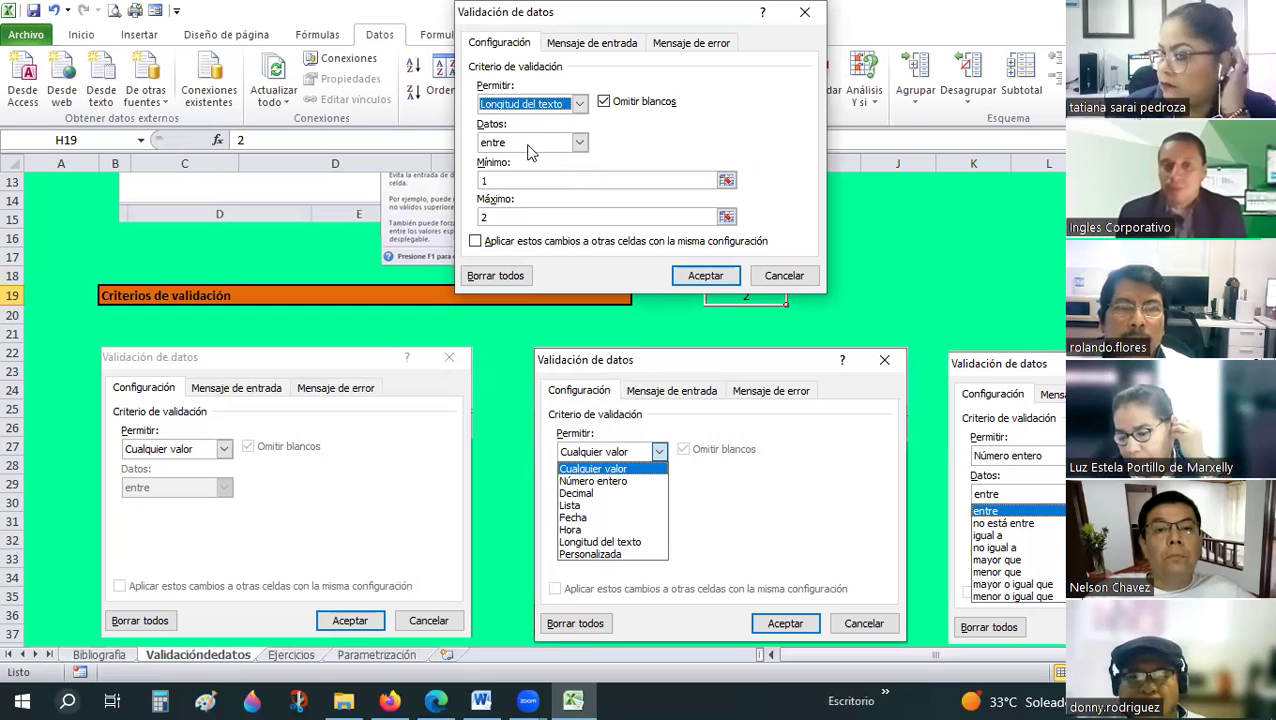
{"action": "left_click", "coordinate": [525, 144]}
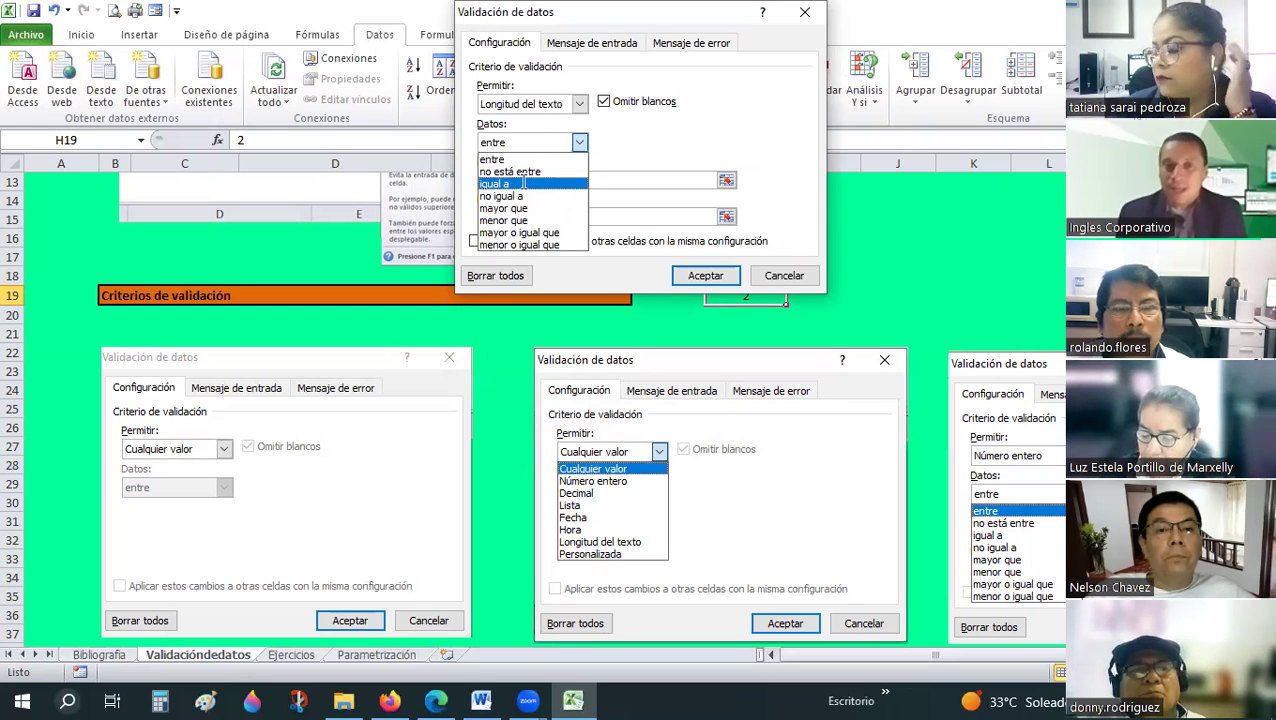
{"action": "left_click", "coordinate": [523, 183]}
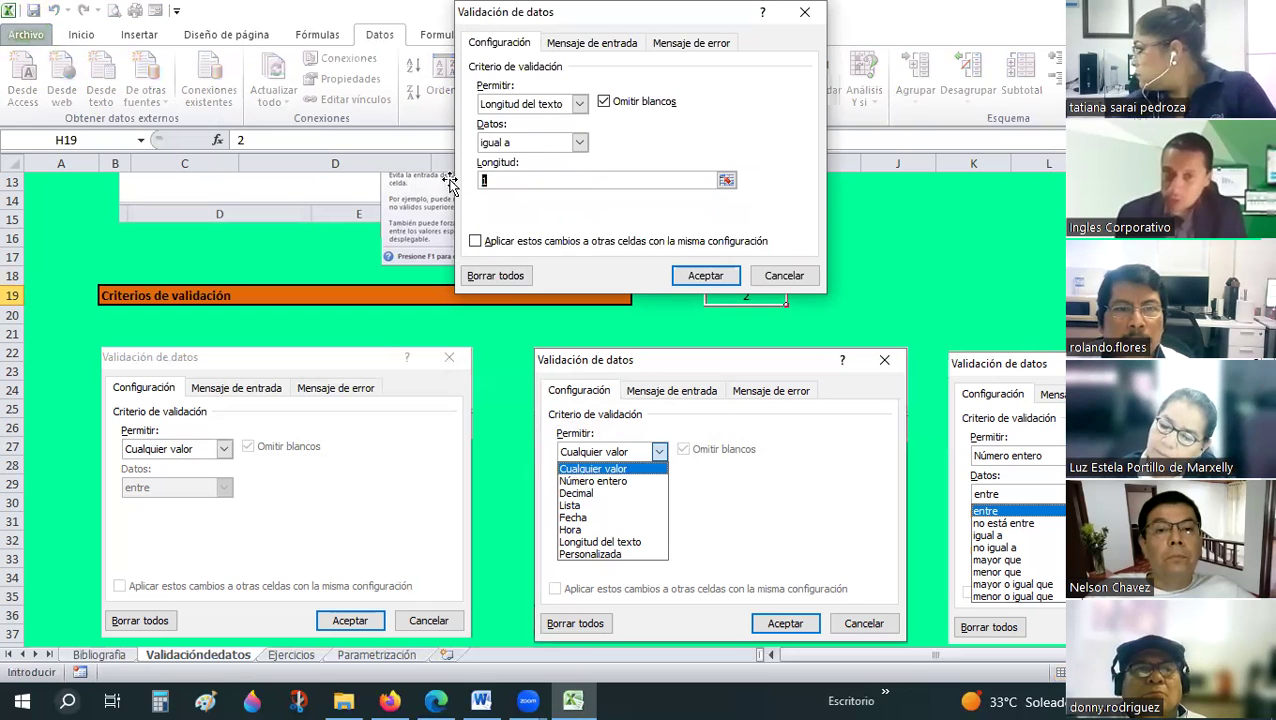
{"action": "type", "text": "5"}
{"action": "key", "text": "Return"}
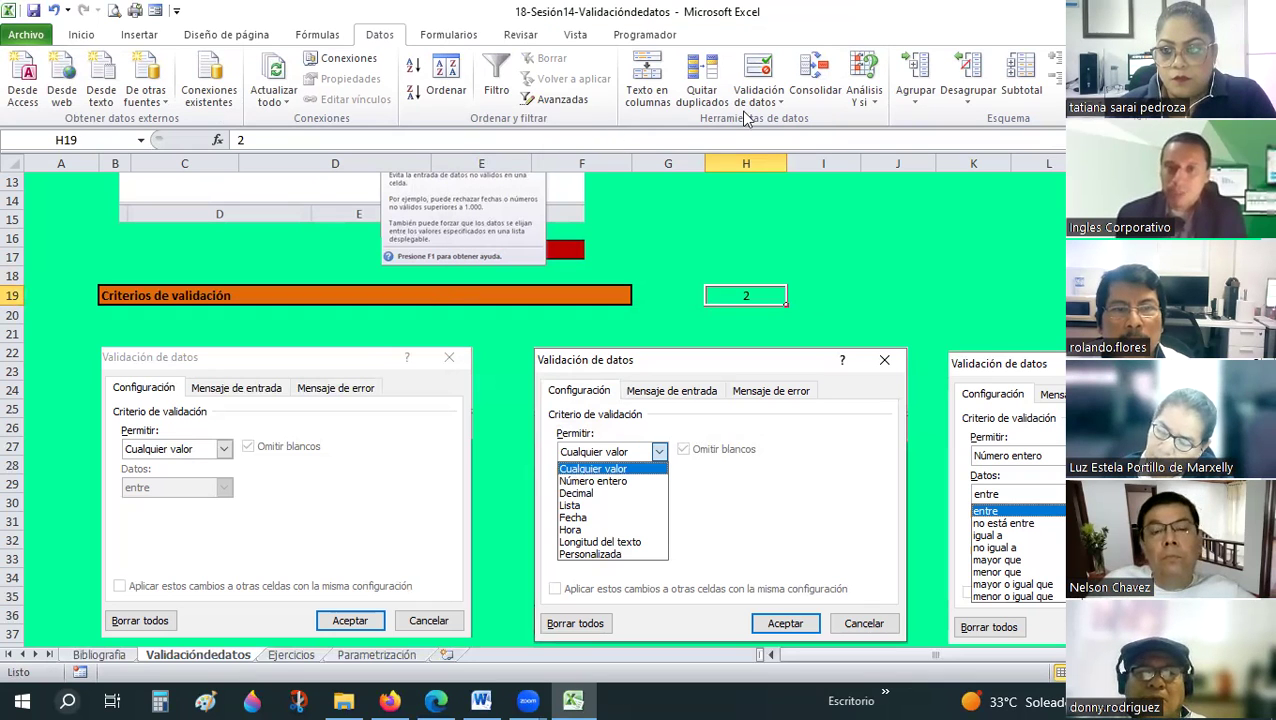
Redo the rule as Longitud del texto igual a 4 and accept it.
{"action": "left_click", "coordinate": [758, 96]}
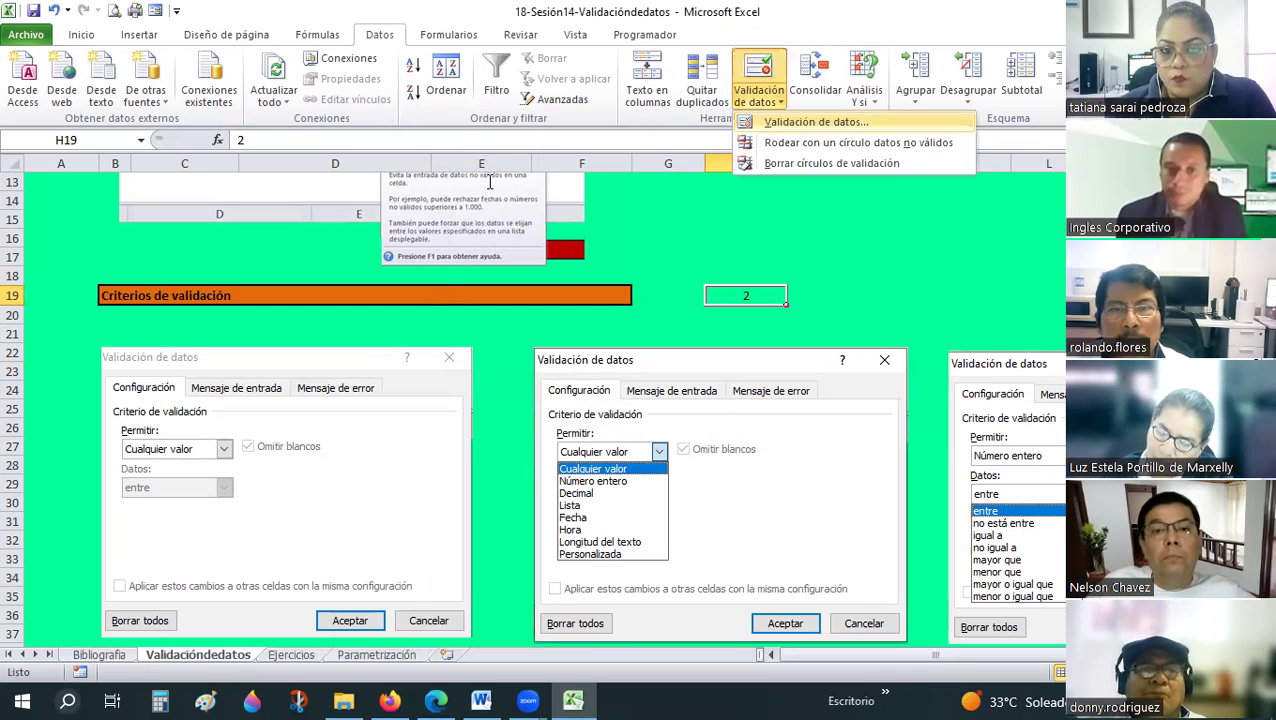
{"action": "key", "text": "Return"}
{"action": "left_click", "coordinate": [510, 106]}
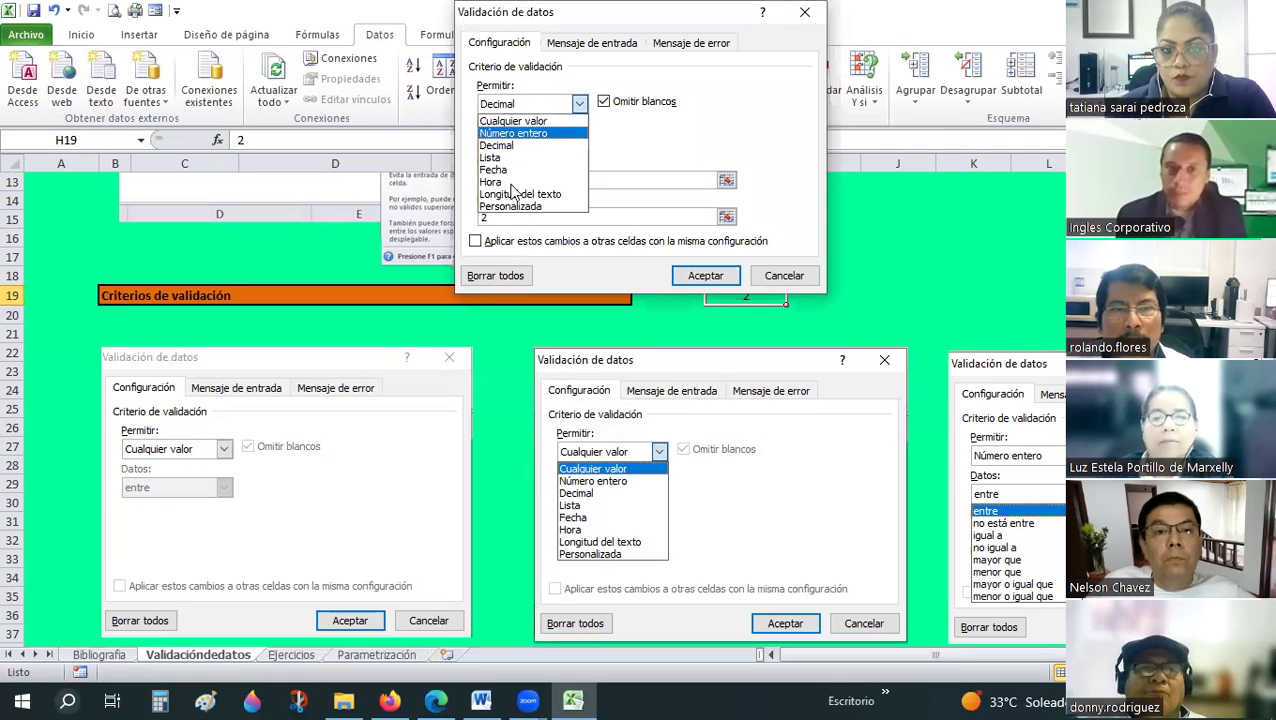
{"action": "left_click", "coordinate": [515, 194]}
{"action": "left_click", "coordinate": [510, 142]}
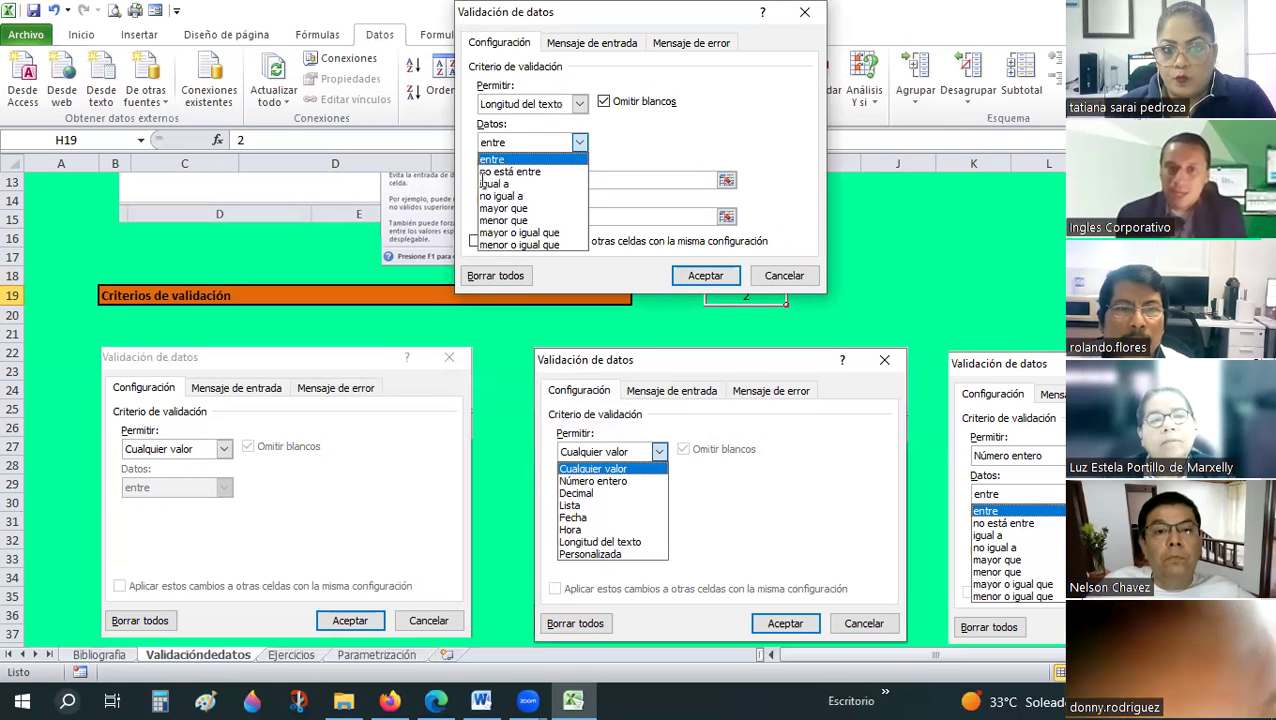
{"action": "left_click", "coordinate": [487, 184]}
{"action": "left_click", "coordinate": [485, 181]}
{"action": "type", "text": "4"}
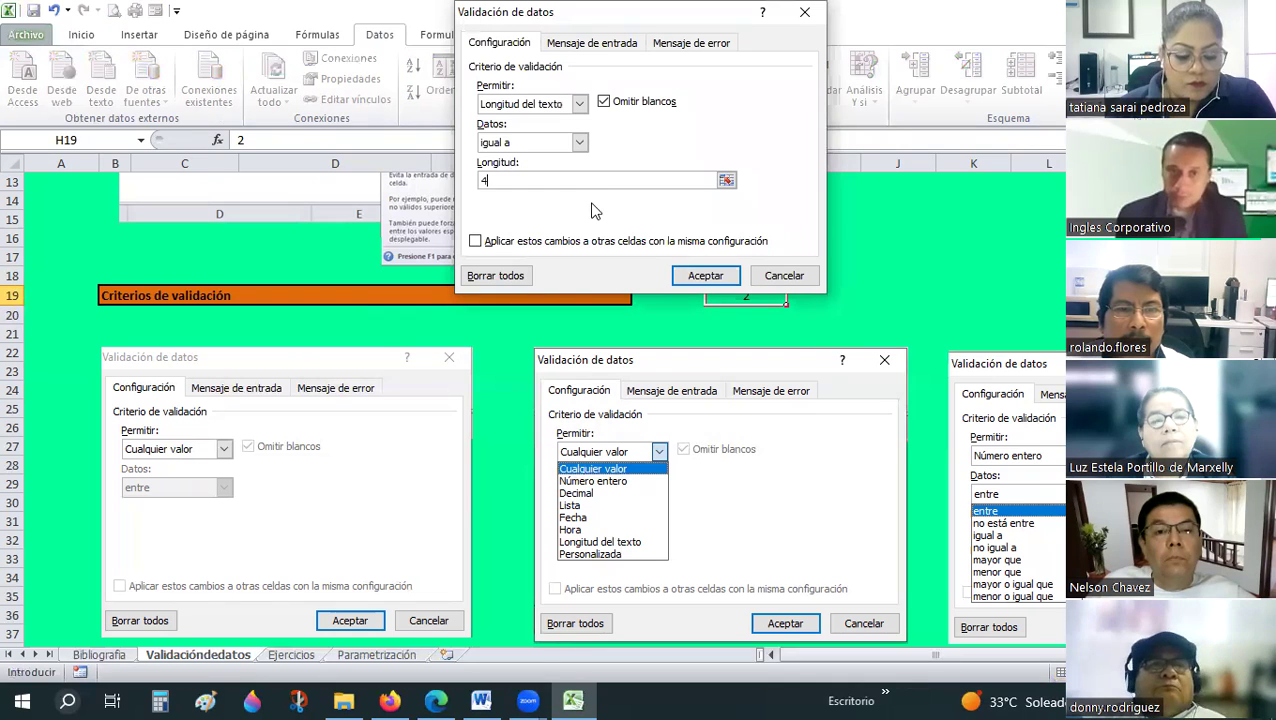
{"action": "left_click", "coordinate": [782, 277]}
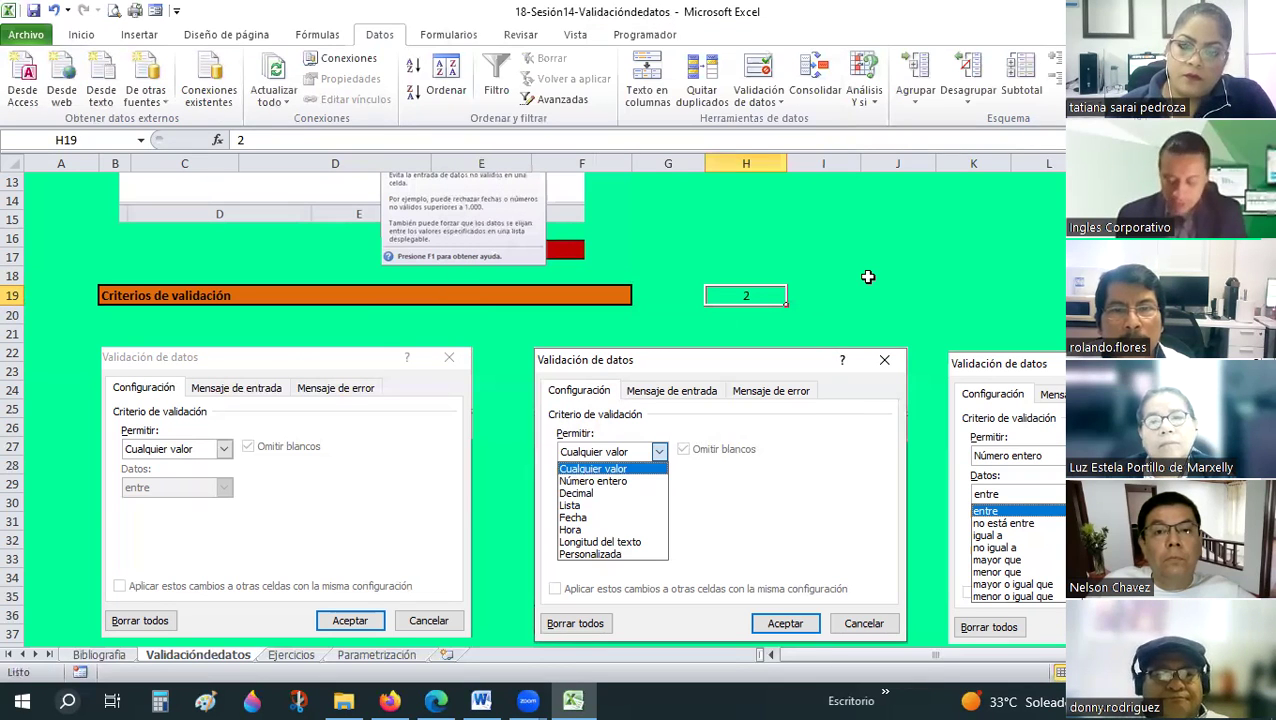
Enter AMGA in H19, which satisfies the four-character rule.
{"action": "type", "text": "amg"}
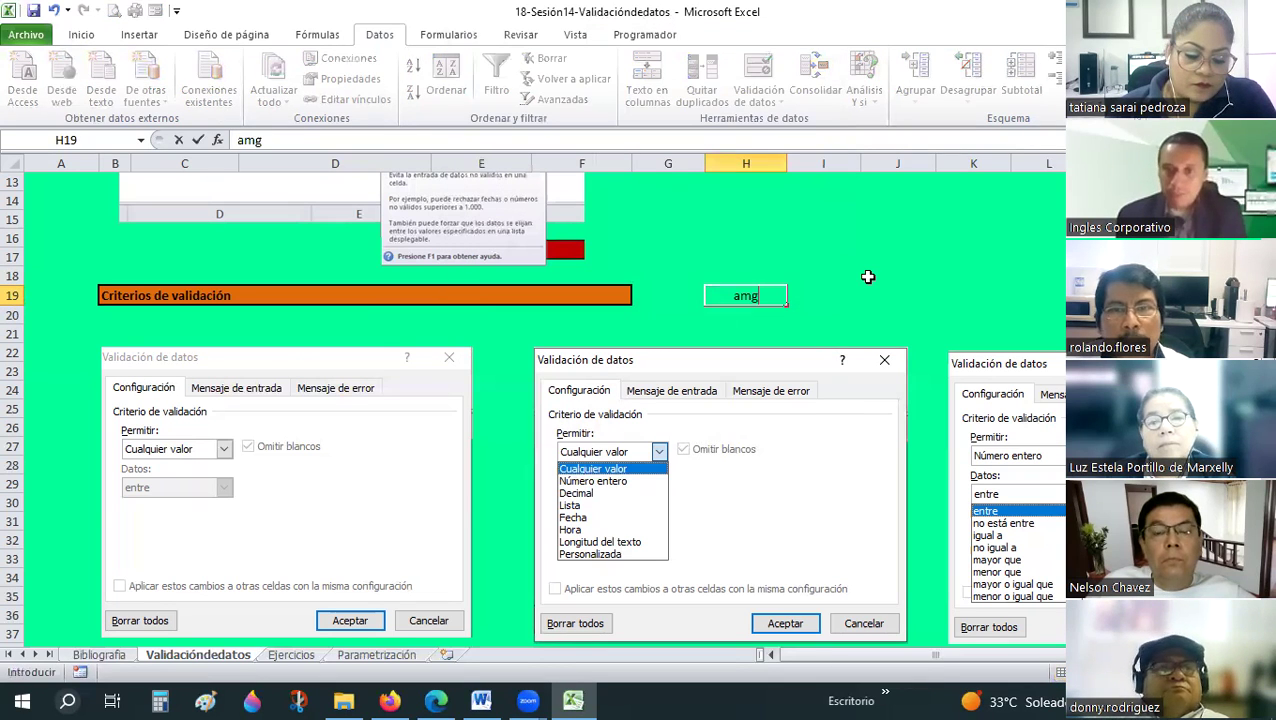
{"action": "key", "text": "BackSpace"}
{"action": "key", "text": "BackSpace"}
{"action": "key", "text": "BackSpace"}
{"action": "type", "text": "AMGA"}
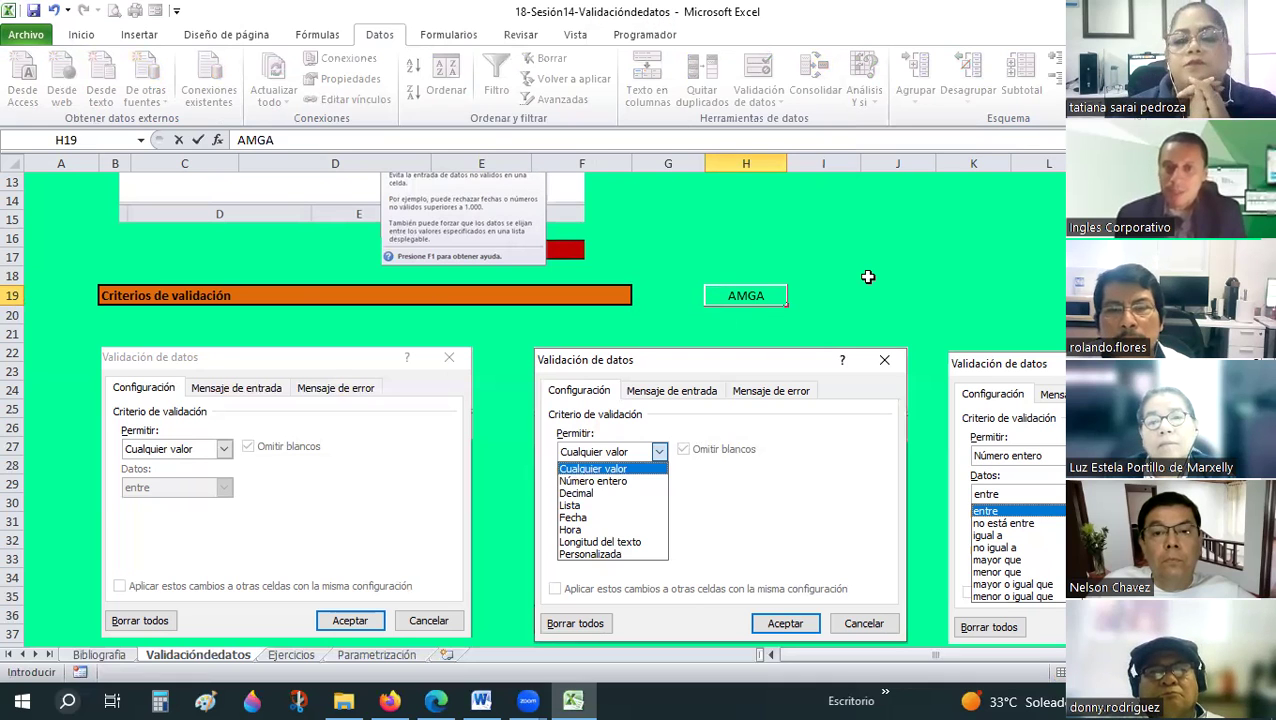
{"action": "key", "text": "ctrl+Return"}
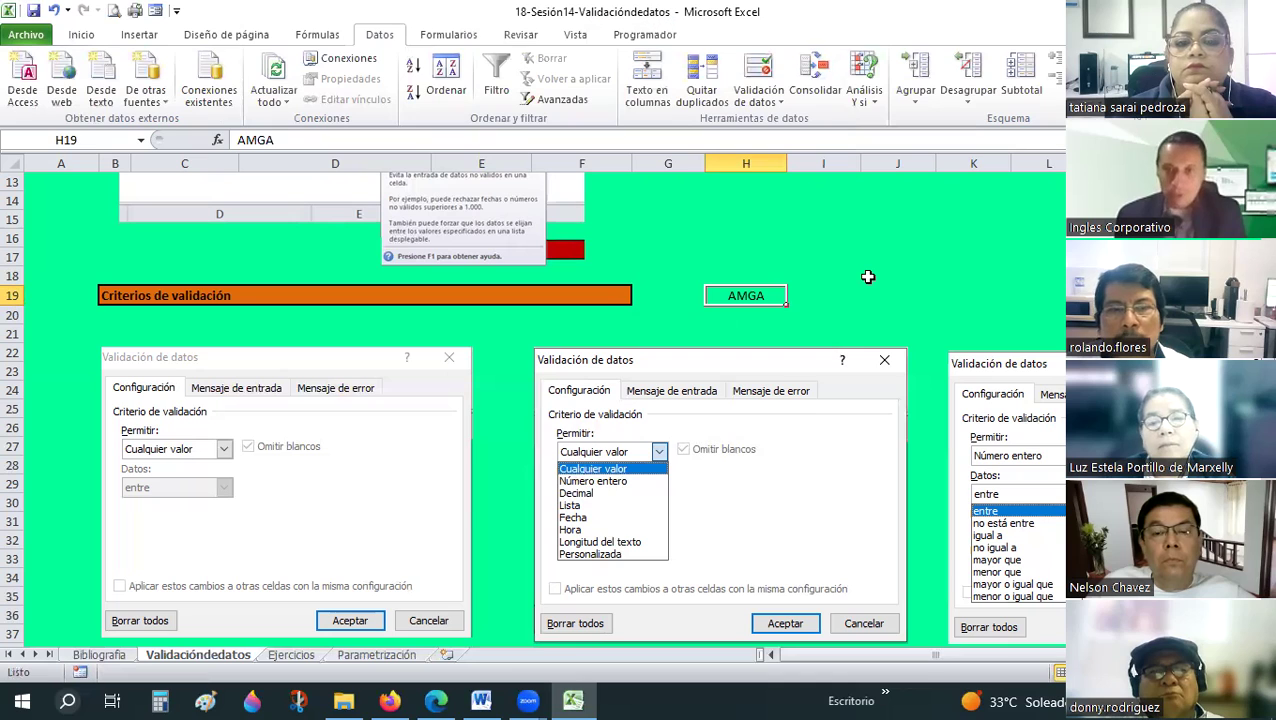
Test AMGAQ and A in H19, both refused for the wrong length.
{"action": "key", "text": "F2"}
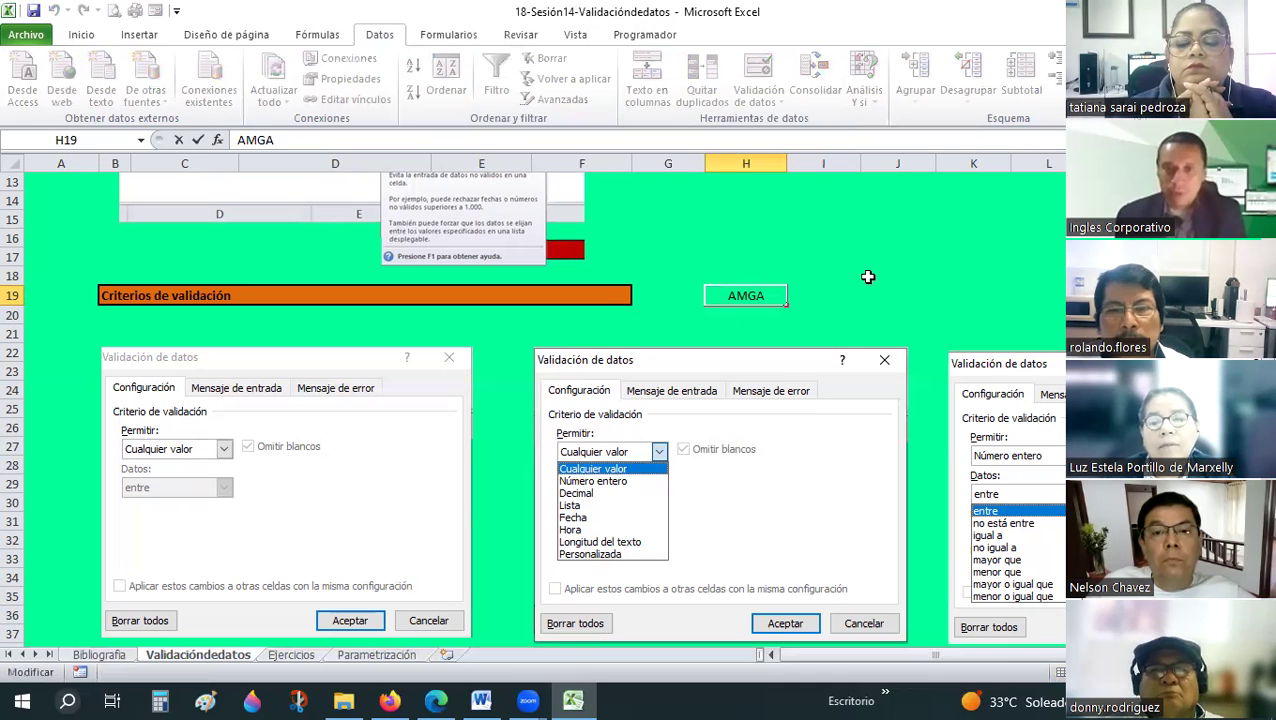
{"action": "type", "text": "Q"}
{"action": "key", "text": "Return"}
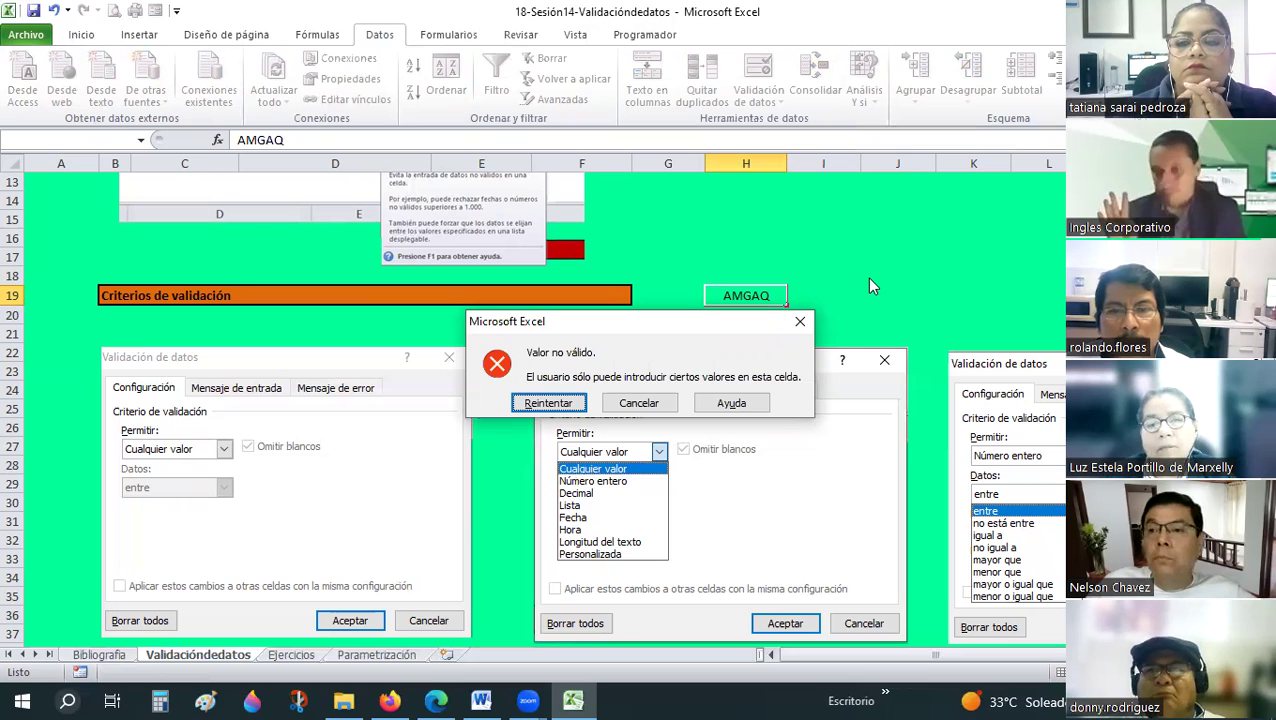
{"action": "key", "text": "Return"}
{"action": "key", "text": "BackSpace"}
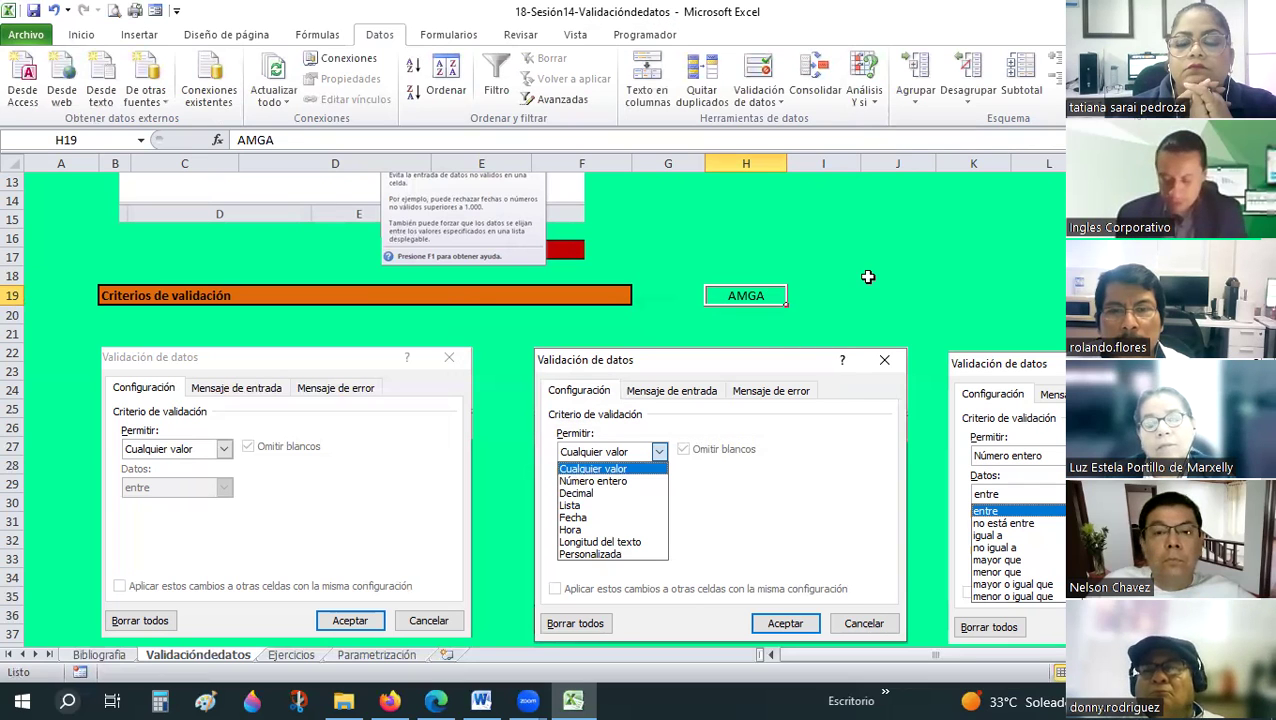
{"action": "type", "text": "A"}
{"action": "key", "text": "Return"}
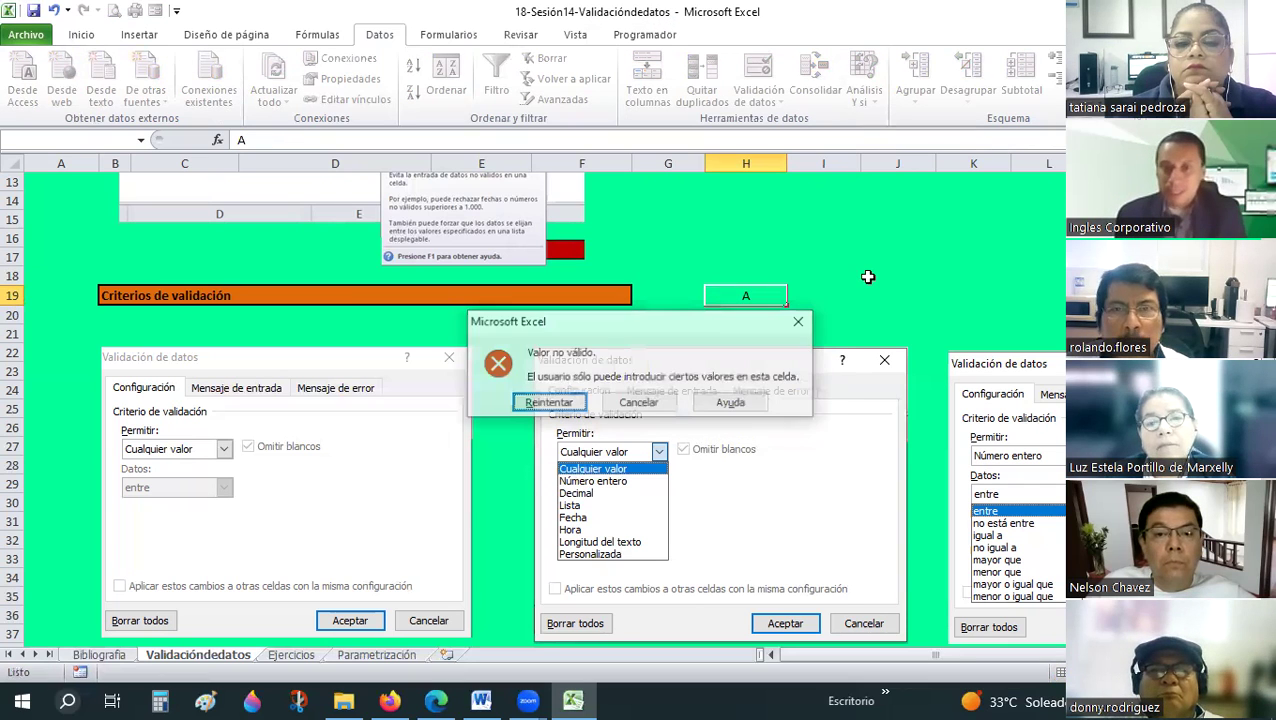
{"action": "key", "text": "Escape"}
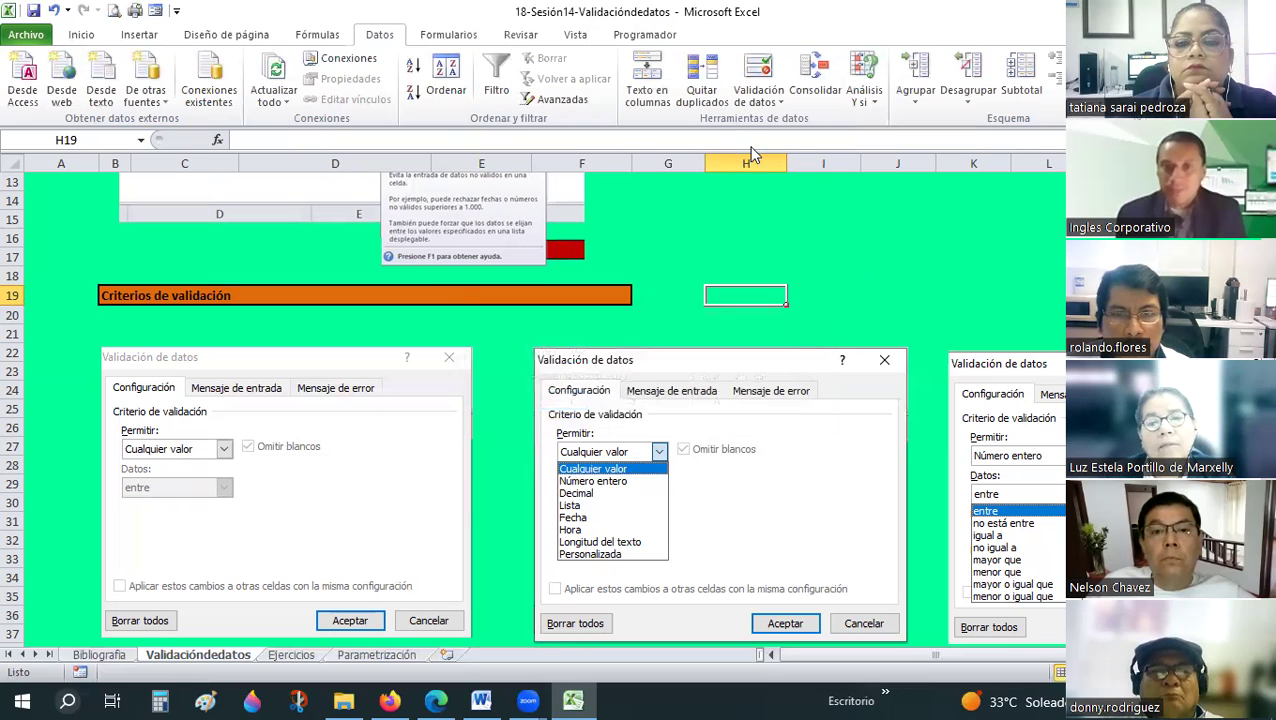
Review H19's validation rule without changes, then try AM, which is also refused.
{"action": "left_click", "coordinate": [759, 96]}
{"action": "left_click", "coordinate": [780, 122]}
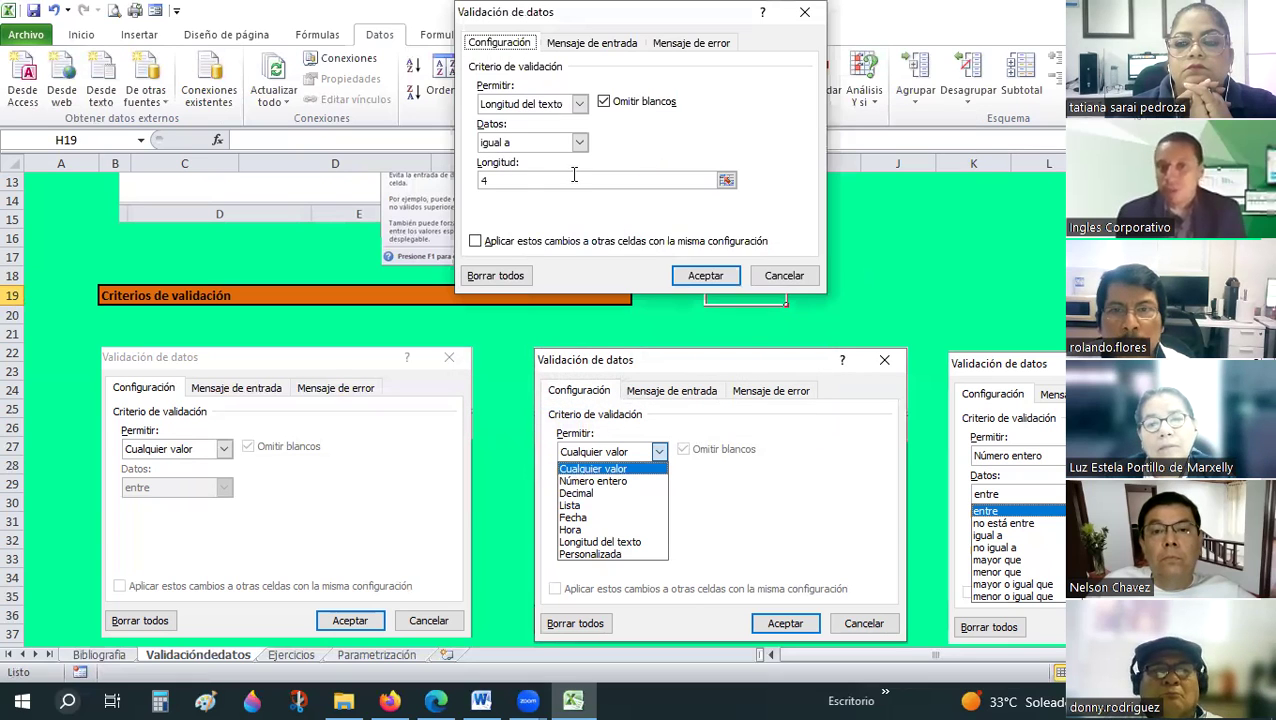
{"action": "key", "text": "Return"}
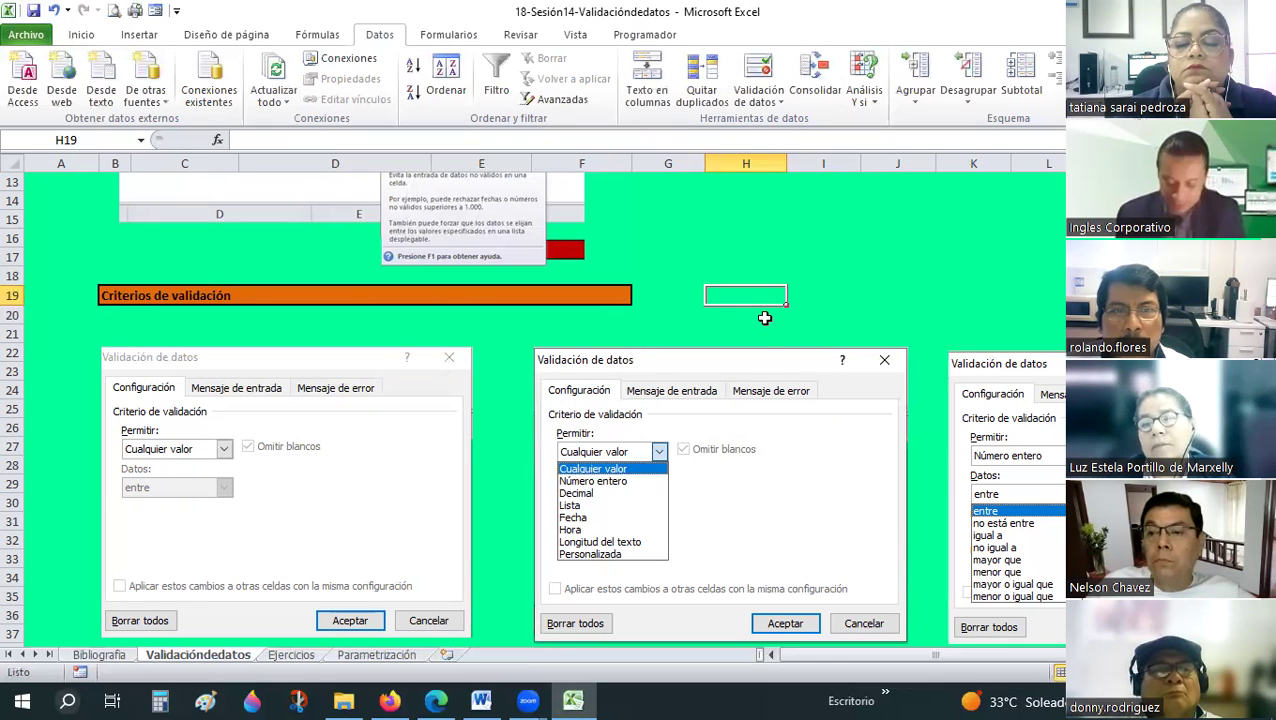
{"action": "type", "text": "AM"}
{"action": "key", "text": "Return"}
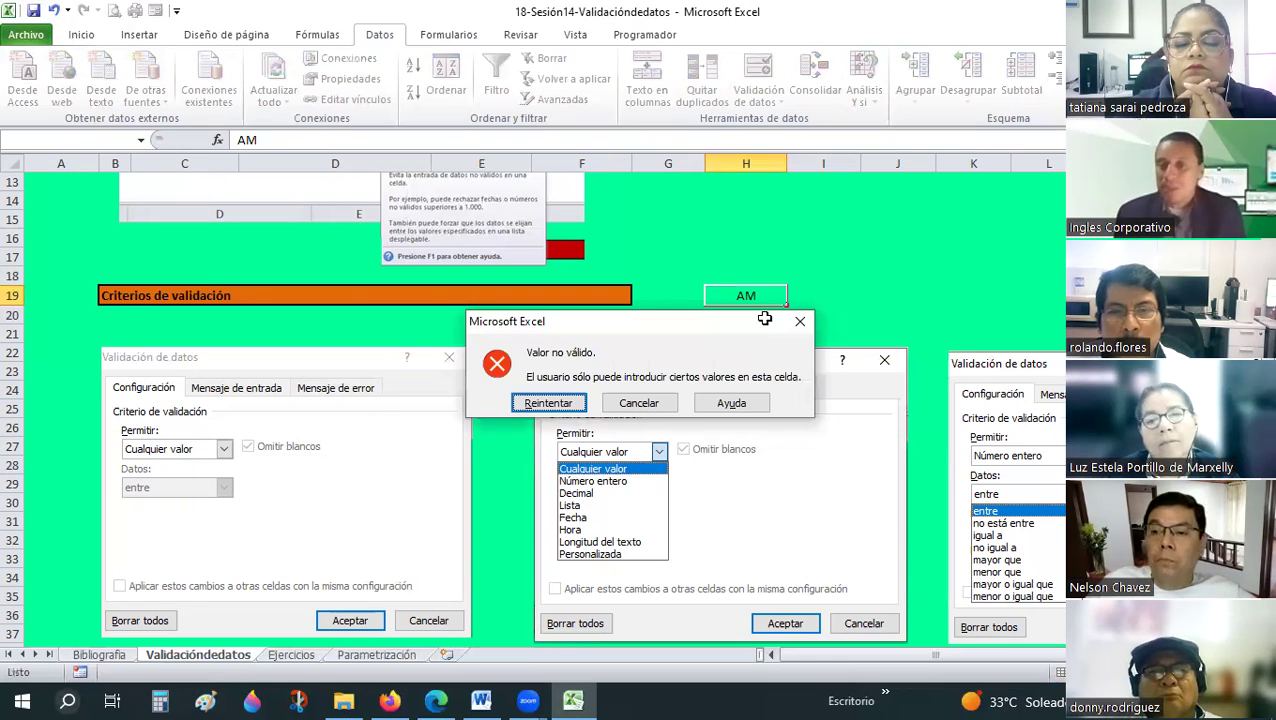
{"action": "key", "text": "Escape"}
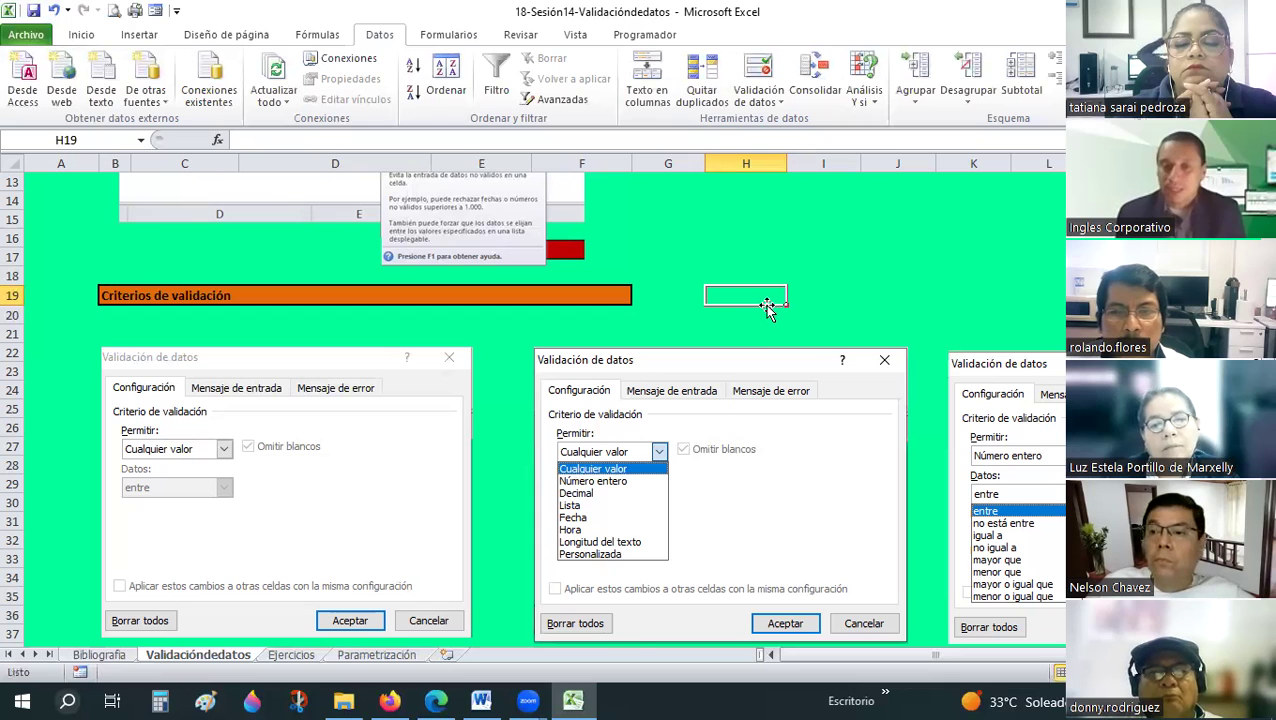
Reset H19's validation to Cualquier valor, then select H18.
{"action": "scroll", "coordinate": [766, 310], "scroll_direction": "down", "scroll_amount": 2}
{"action": "scroll", "coordinate": [766, 308], "scroll_direction": "down", "scroll_amount": 4}
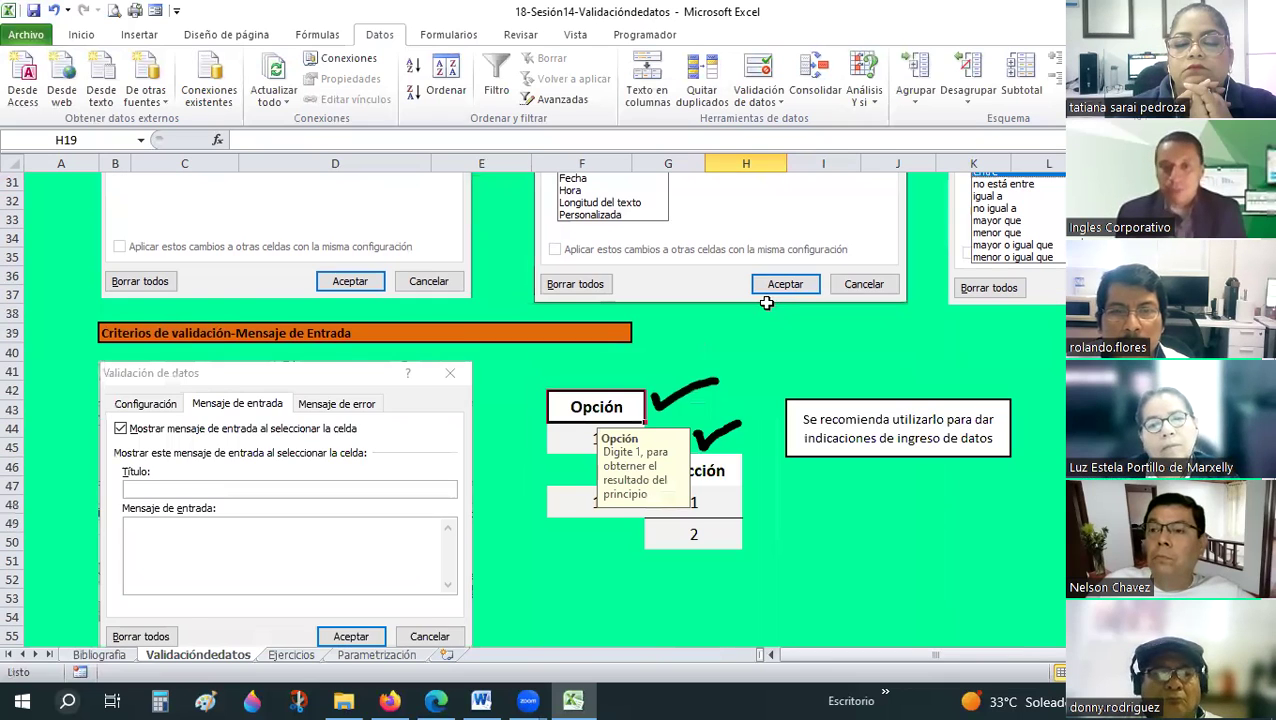
{"action": "scroll", "coordinate": [766, 303], "scroll_direction": "down", "scroll_amount": 2}
{"action": "scroll", "coordinate": [766, 303], "scroll_direction": "up", "scroll_amount": 8}
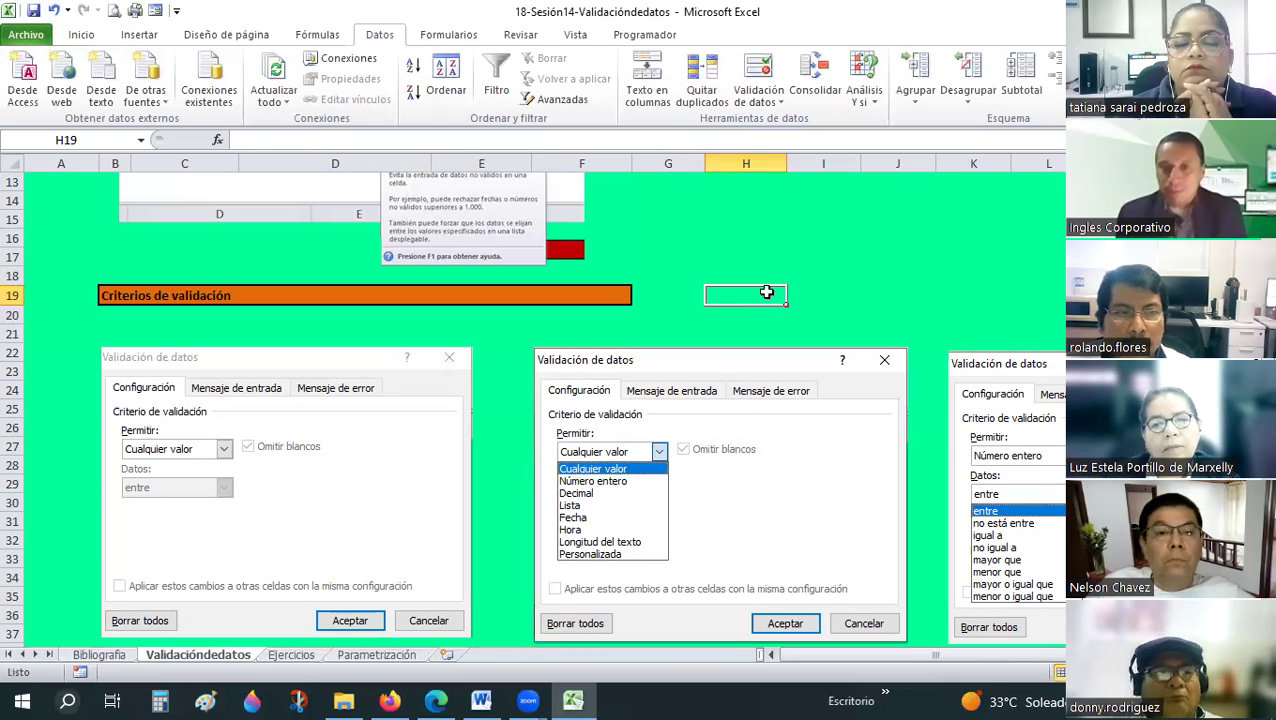
{"action": "left_click", "coordinate": [769, 102]}
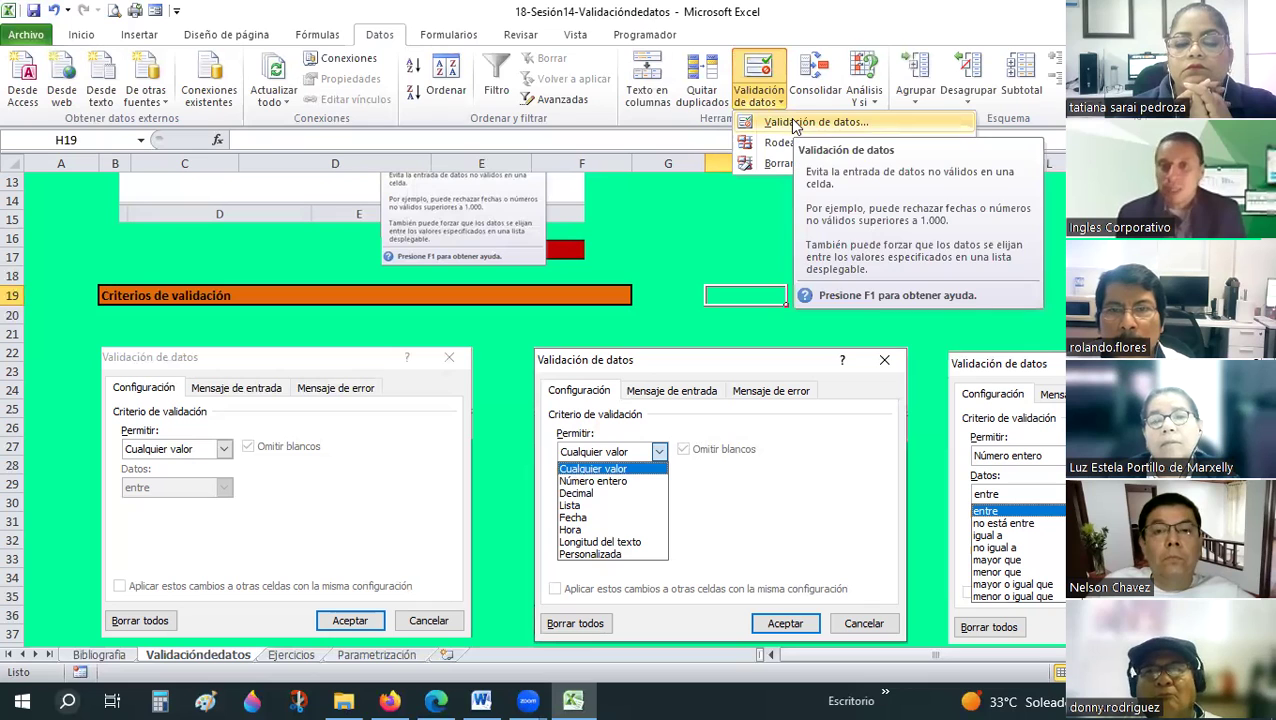
{"action": "left_click", "coordinate": [796, 123]}
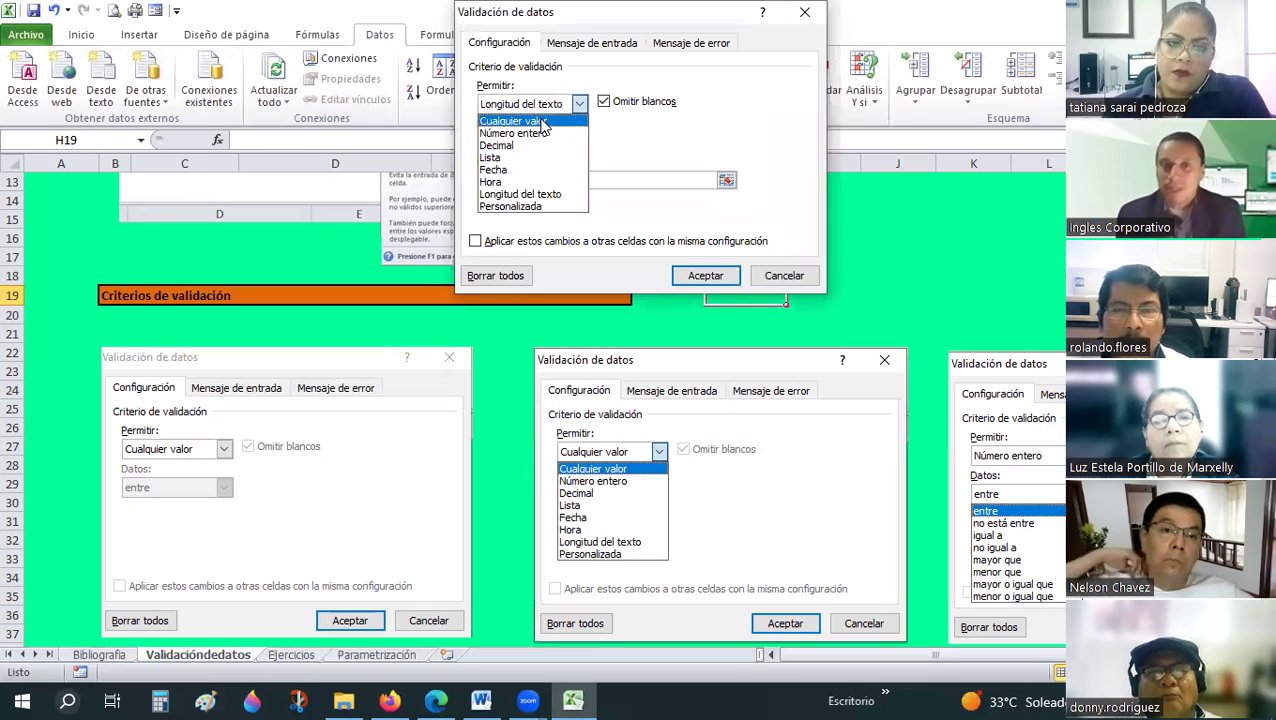
{"action": "left_click", "coordinate": [745, 283]}
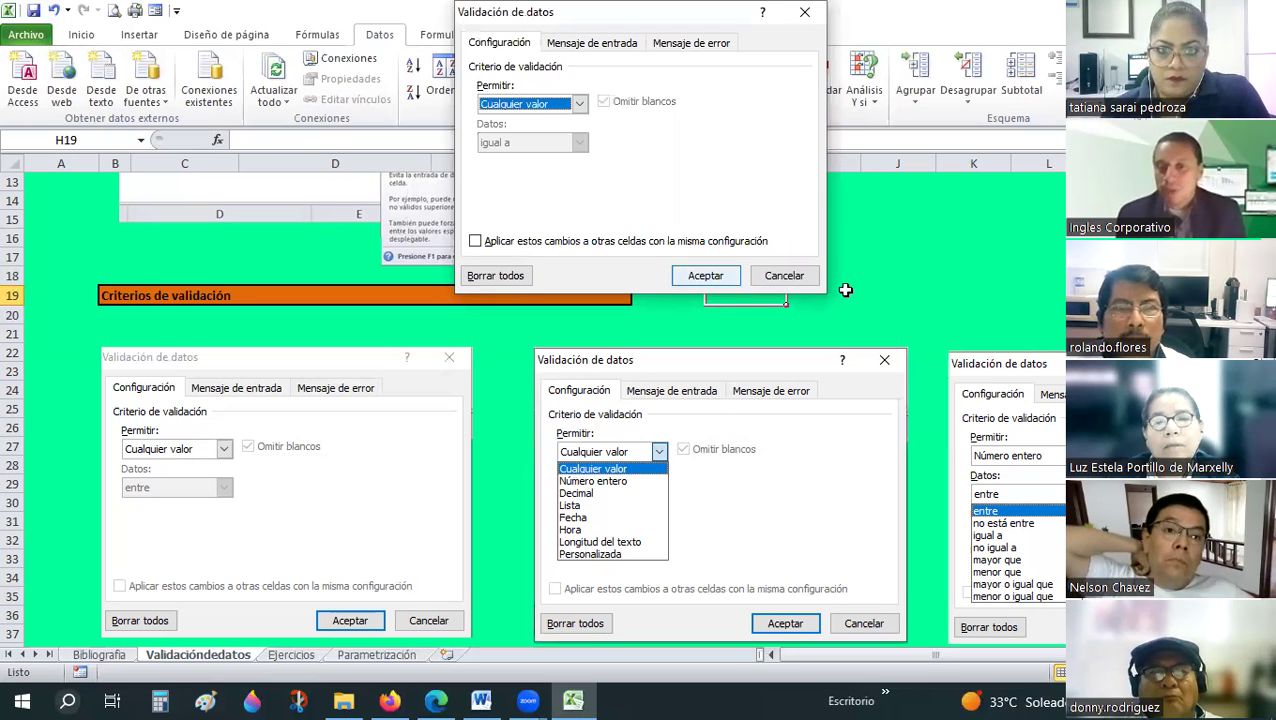
{"action": "left_click", "coordinate": [740, 277]}
{"action": "left_click", "coordinate": [751, 270]}
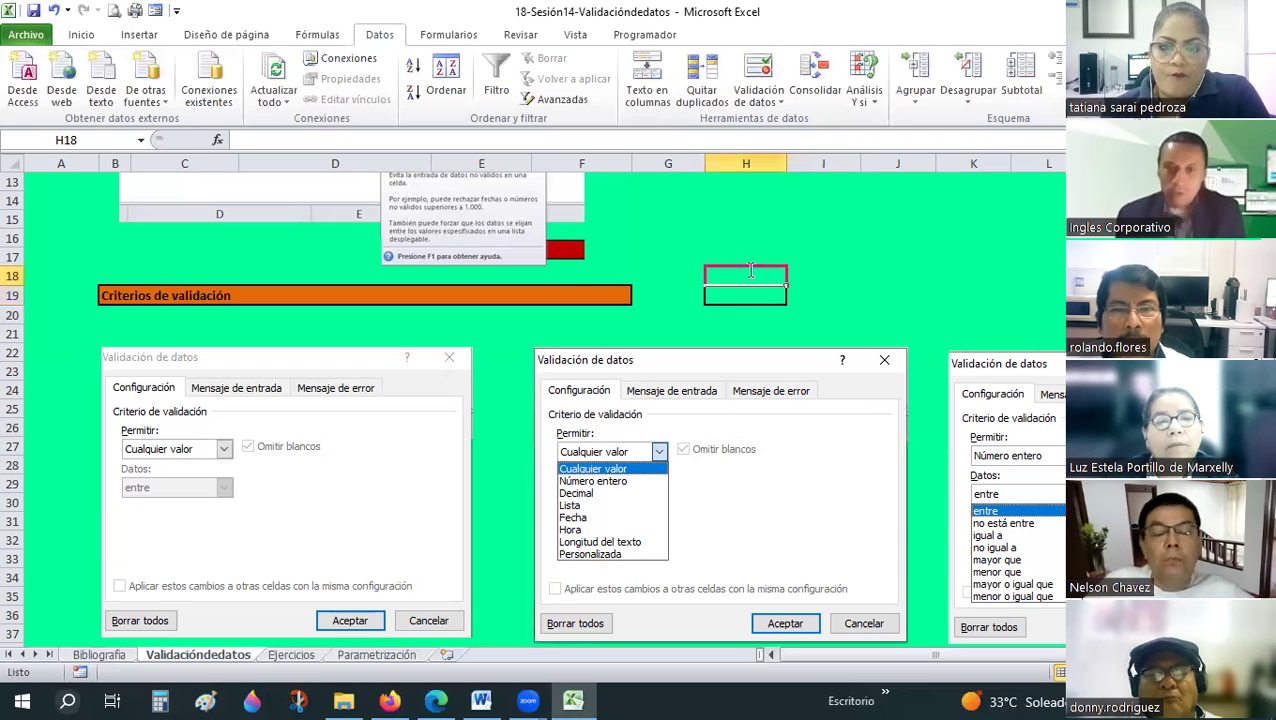
Enter headers Valor 1 in H18 and Valor 2 in I18, and center them.
{"action": "type", "text": "nU"}
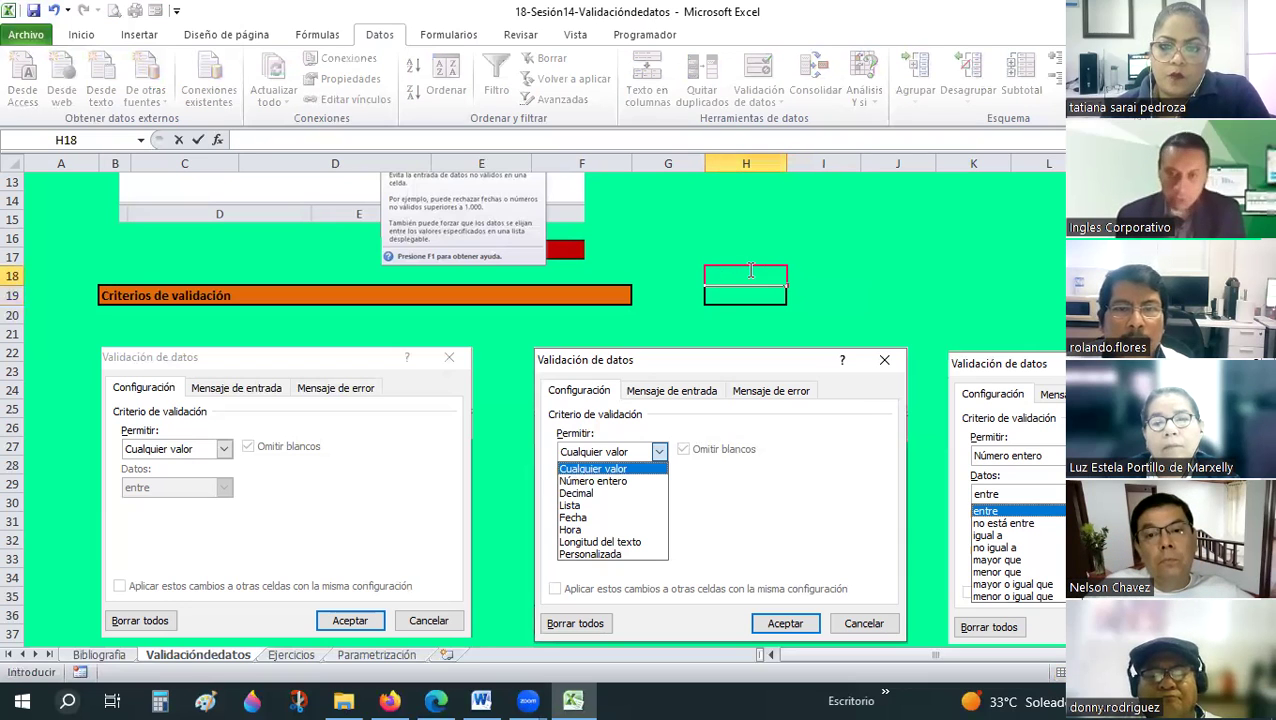
{"action": "type", "text": "Valor 1"}
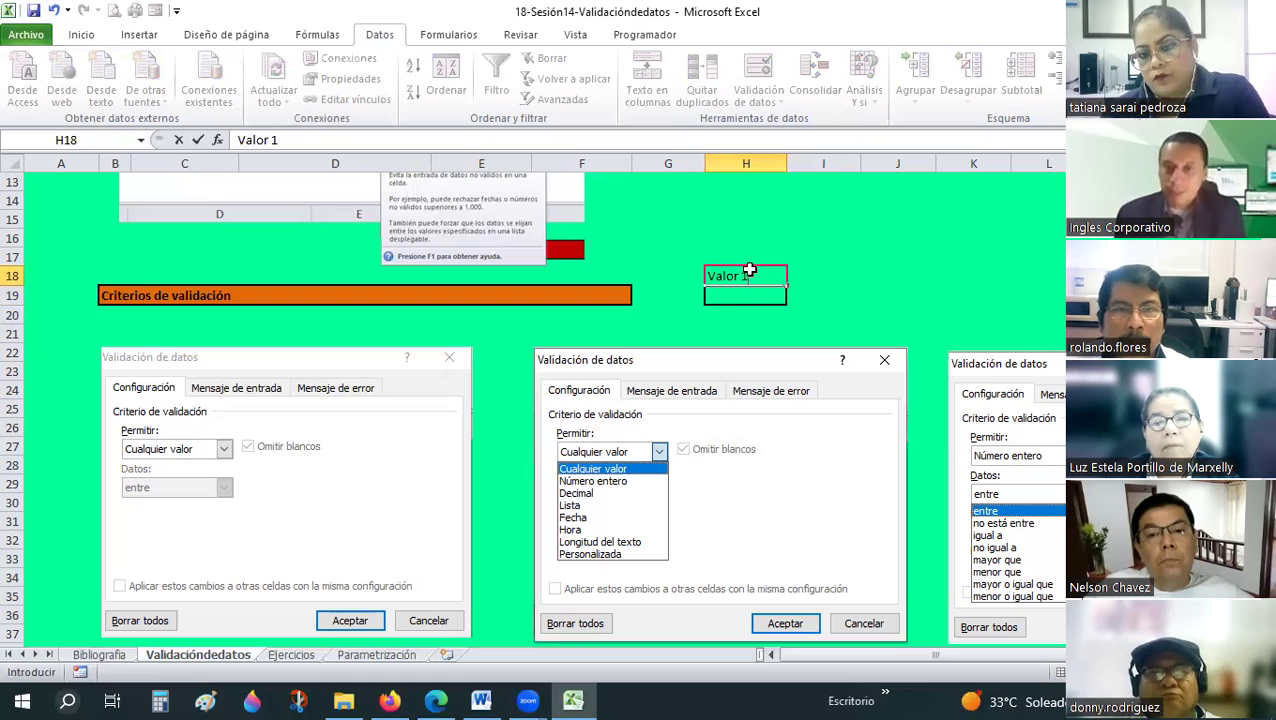
{"action": "key", "text": "Tab"}
{"action": "type", "text": "V"}
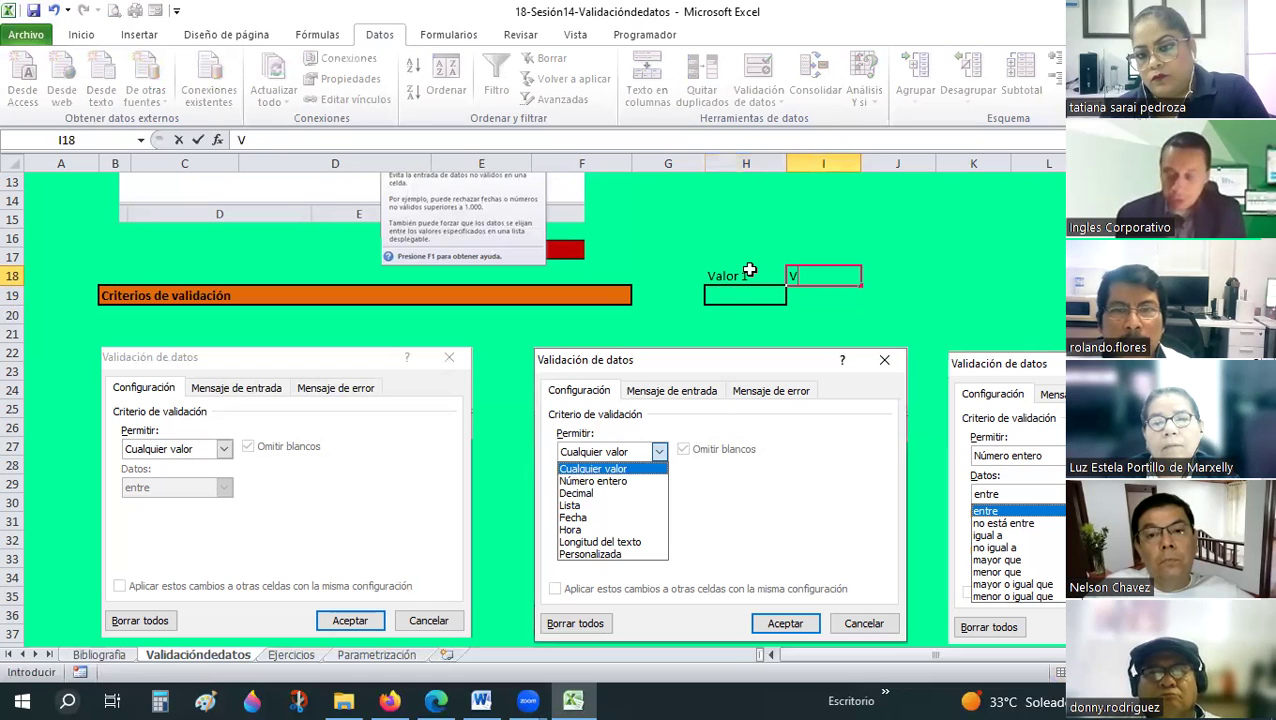
{"action": "type", "text": "alor 2"}
{"action": "key", "text": "Return"}
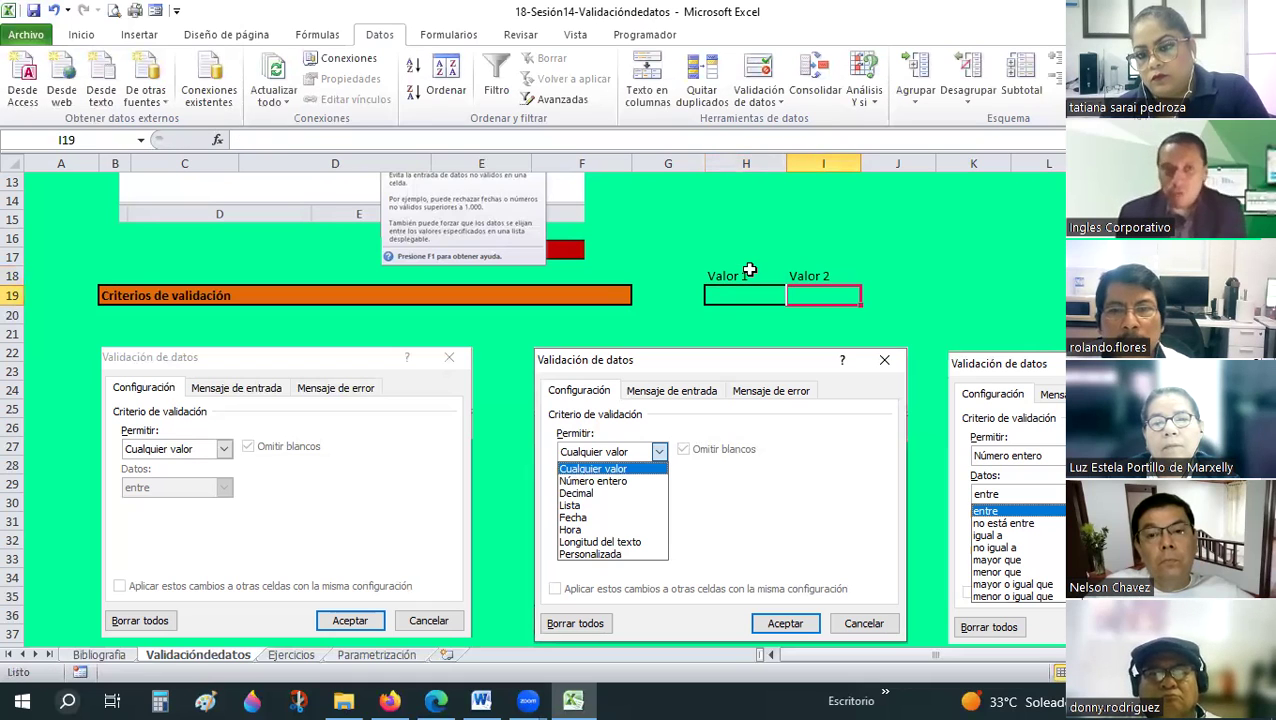
{"action": "left_click", "coordinate": [82, 34]}
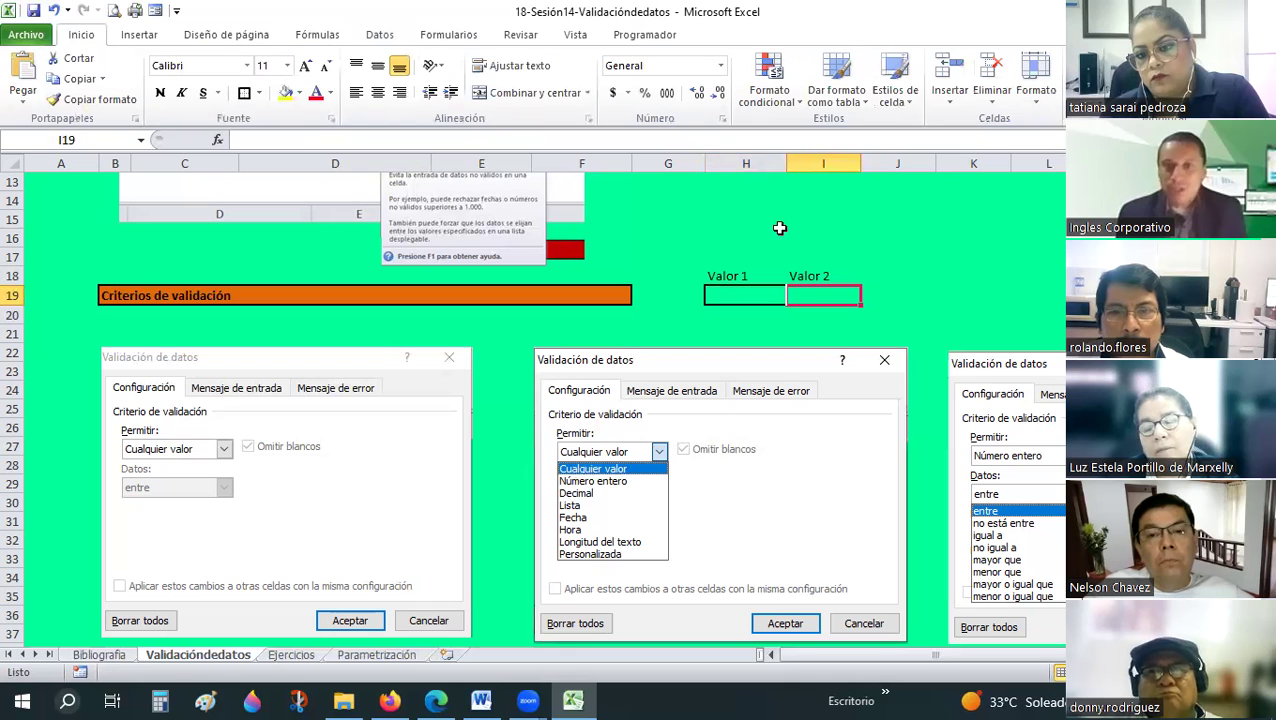
{"action": "left_click_drag", "start_coordinate": [755, 280], "coordinate": [805, 280]}
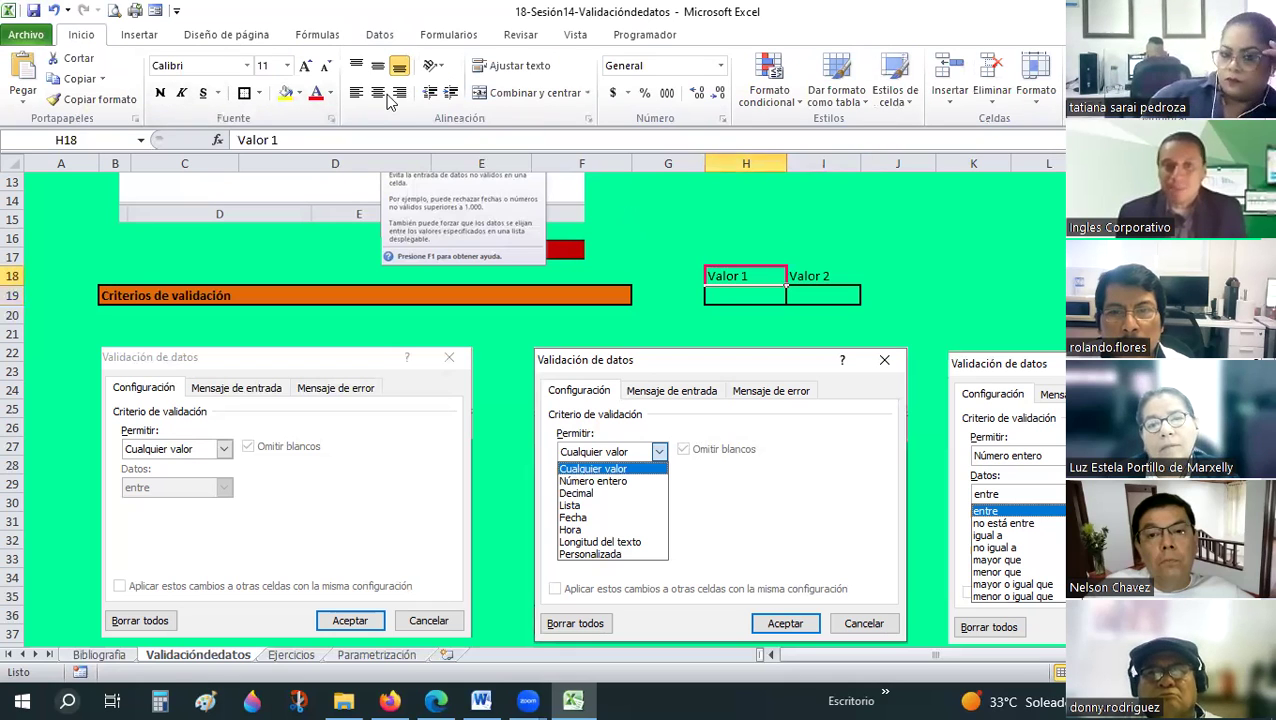
{"action": "left_click", "coordinate": [378, 65]}
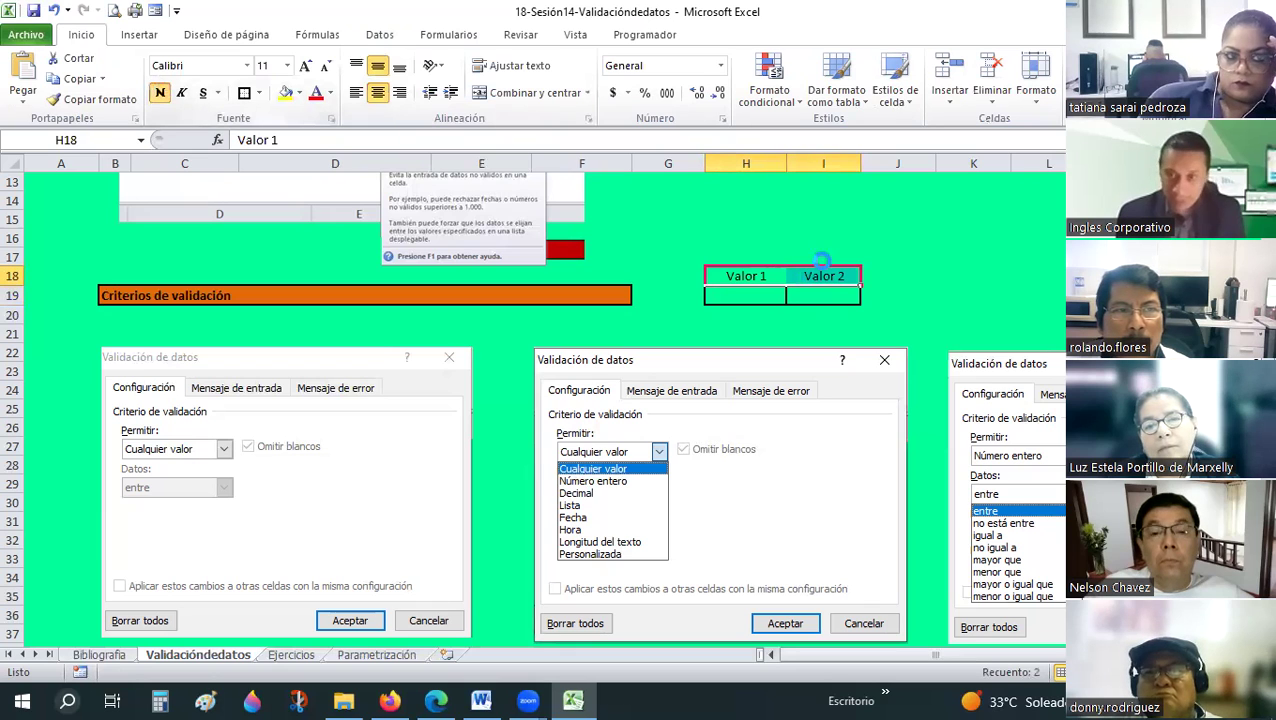
Copy I18:I19 into J18:J19 and rename the J18 header to Resultado.
{"action": "key", "text": "ctrl+c"}
{"action": "left_click_drag", "start_coordinate": [845, 280], "coordinate": [845, 296]}
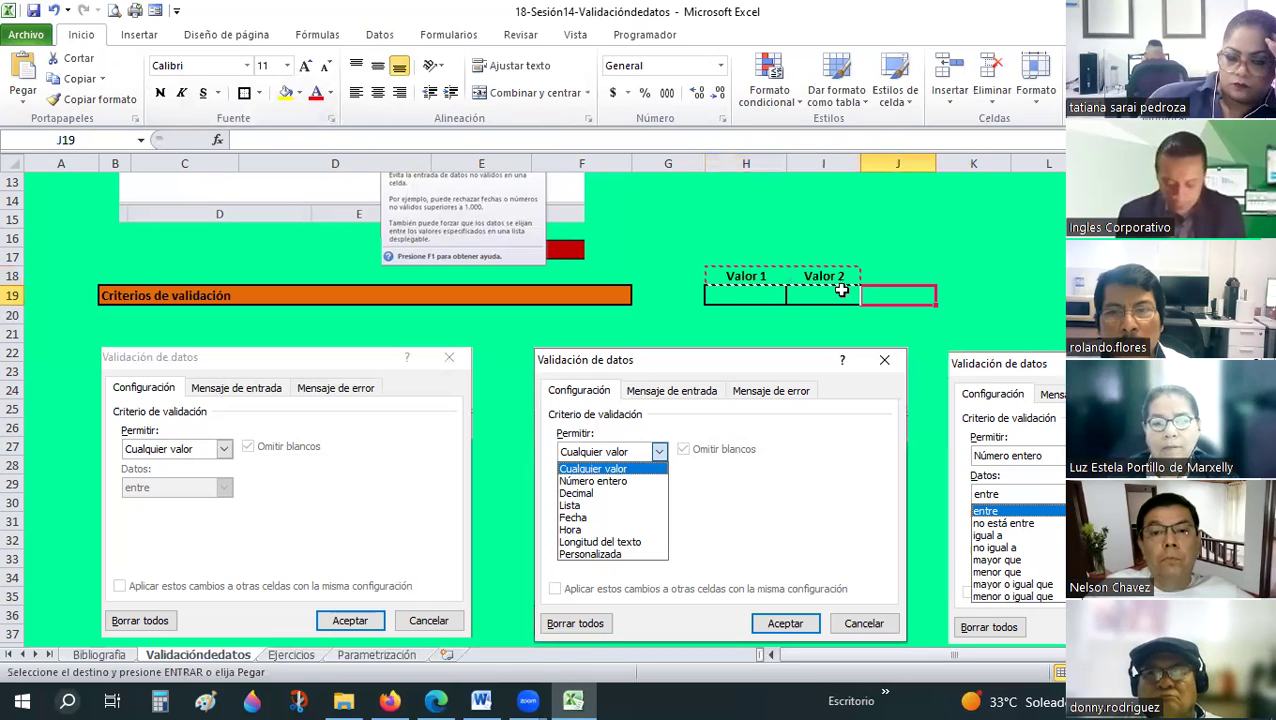
{"action": "key", "text": "ctrl+c"}
{"action": "left_click", "coordinate": [897, 277]}
{"action": "key", "text": "ctrl+v"}
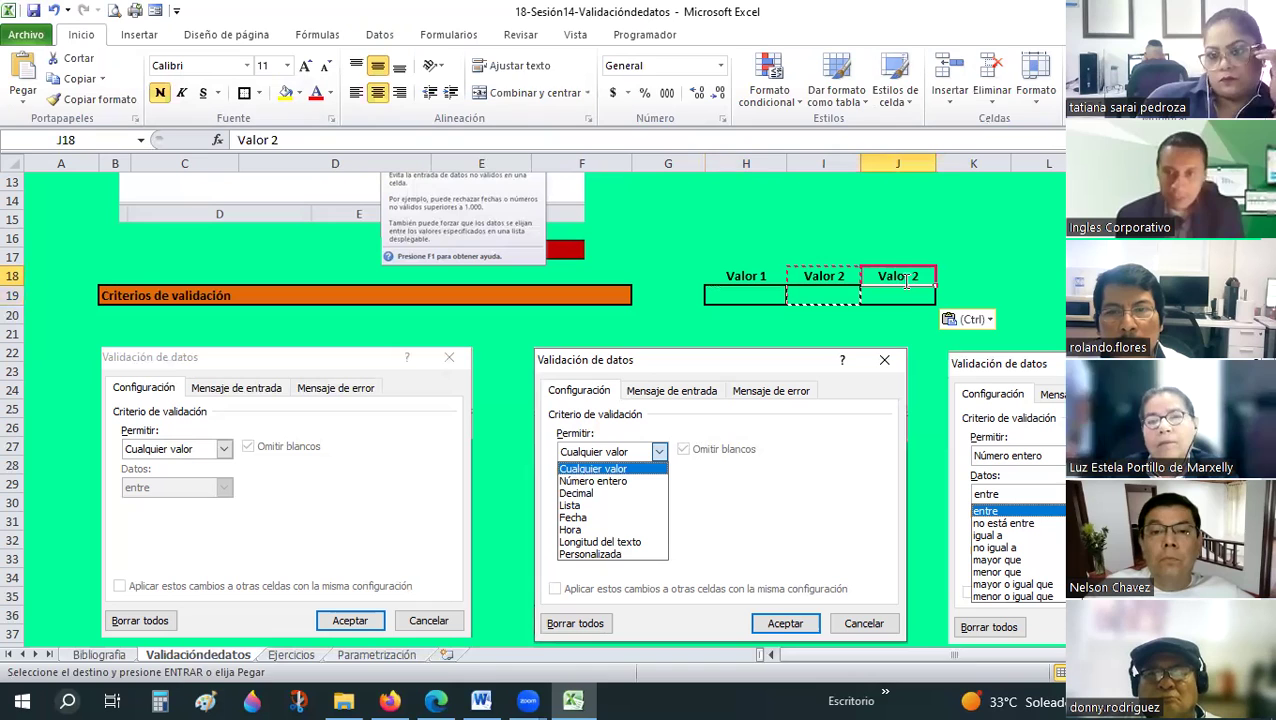
{"action": "type", "text": "Resultado"}
{"action": "key", "text": "Return"}
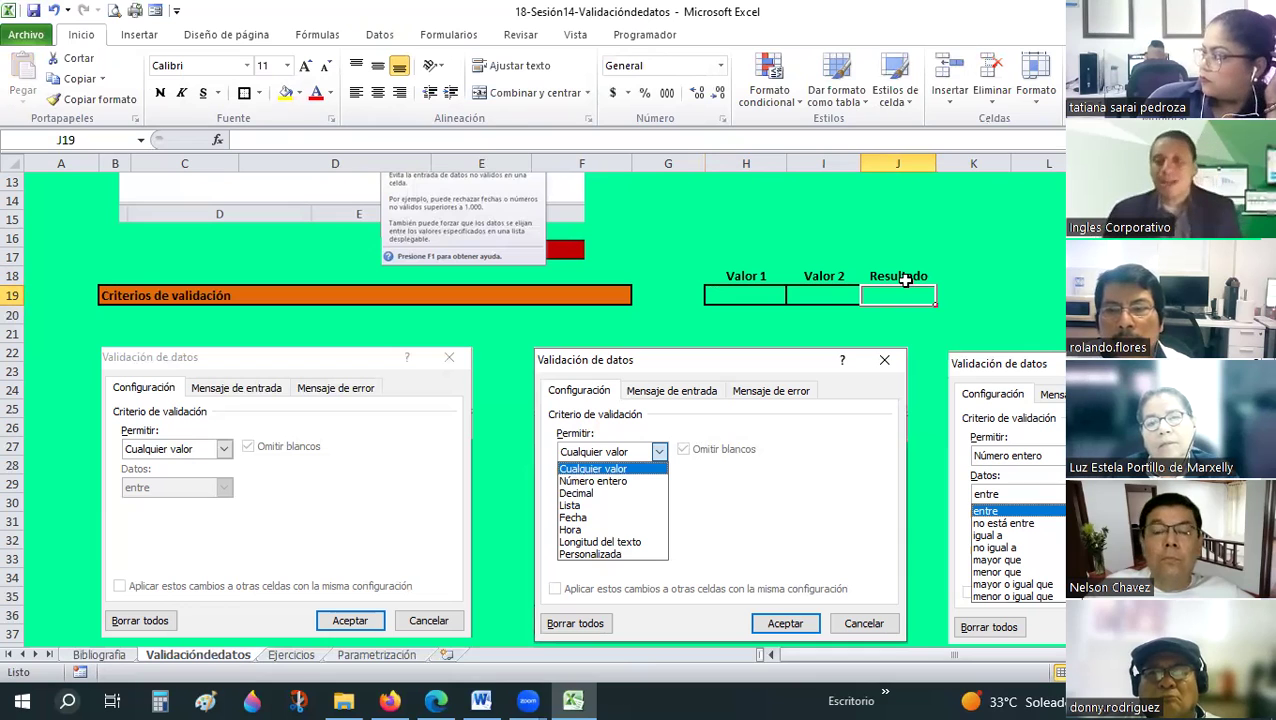
Enter the formula =H19+I19 in J19 and center the result.
{"action": "left_click", "coordinate": [751, 298]}
{"action": "key", "text": "Right"}
{"action": "key", "text": "Right"}
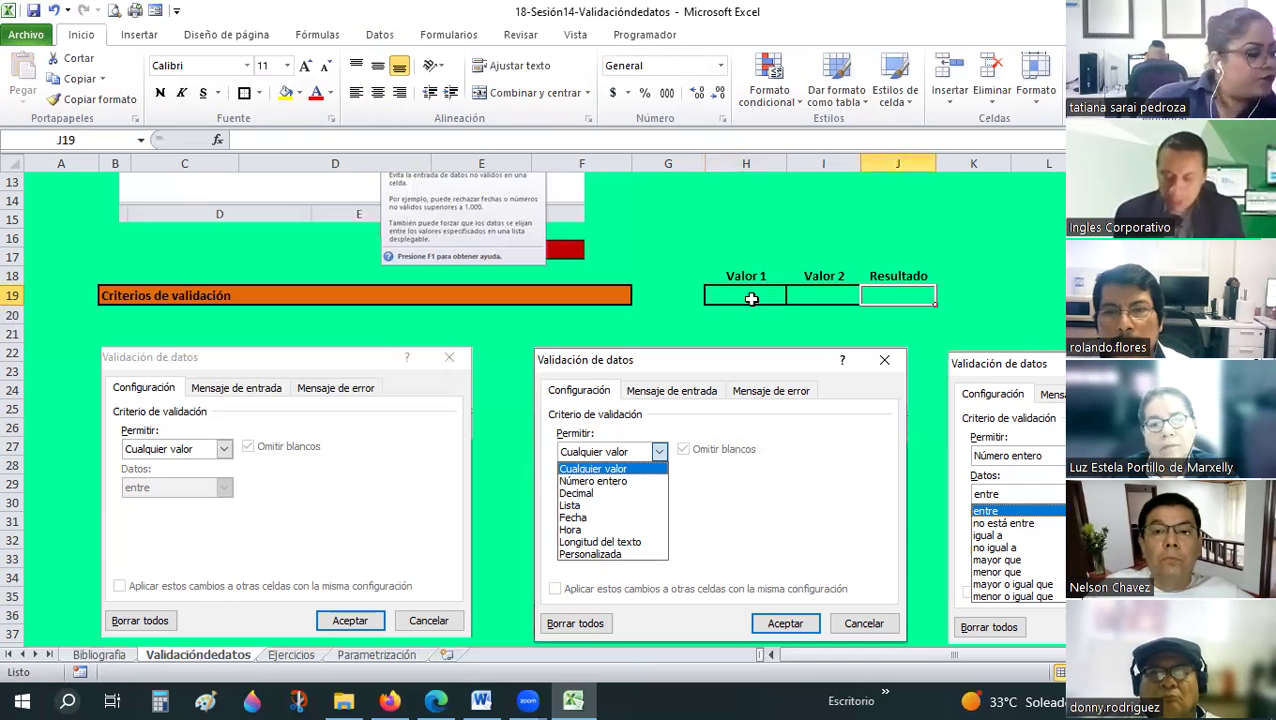
{"action": "type", "text": "="}
{"action": "left_click", "coordinate": [751, 298]}
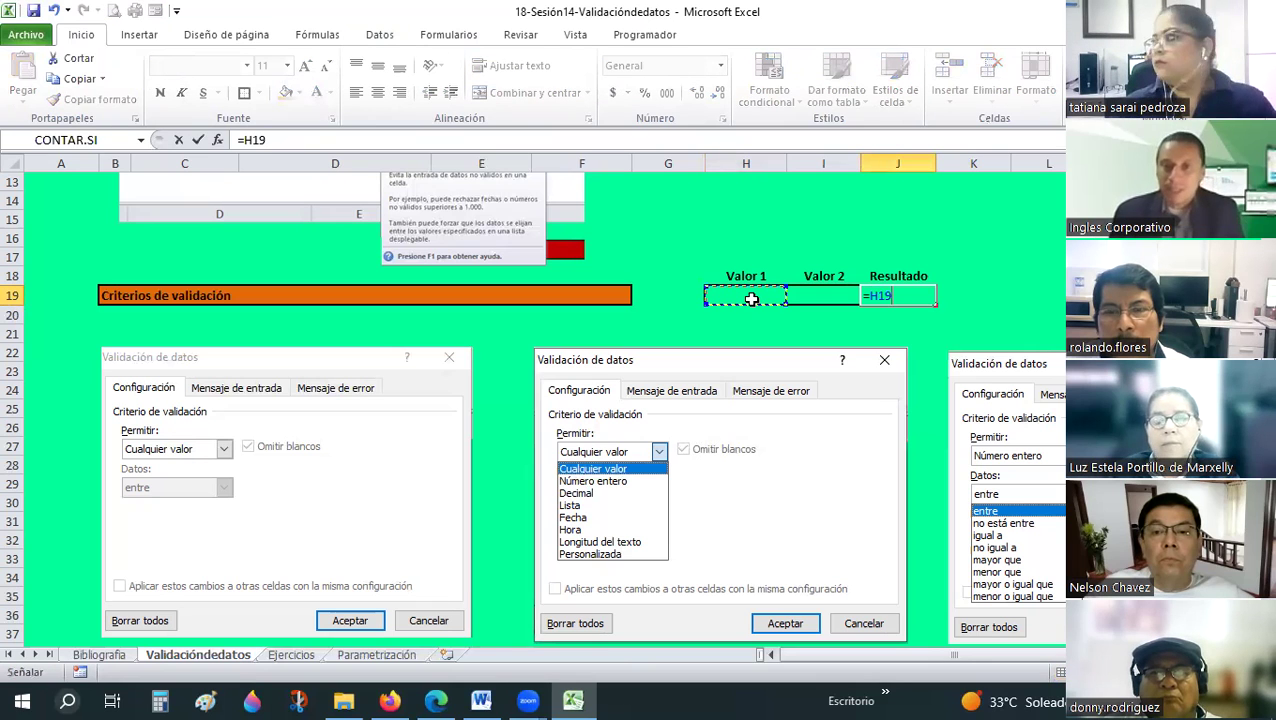
{"action": "key", "text": "Return"}
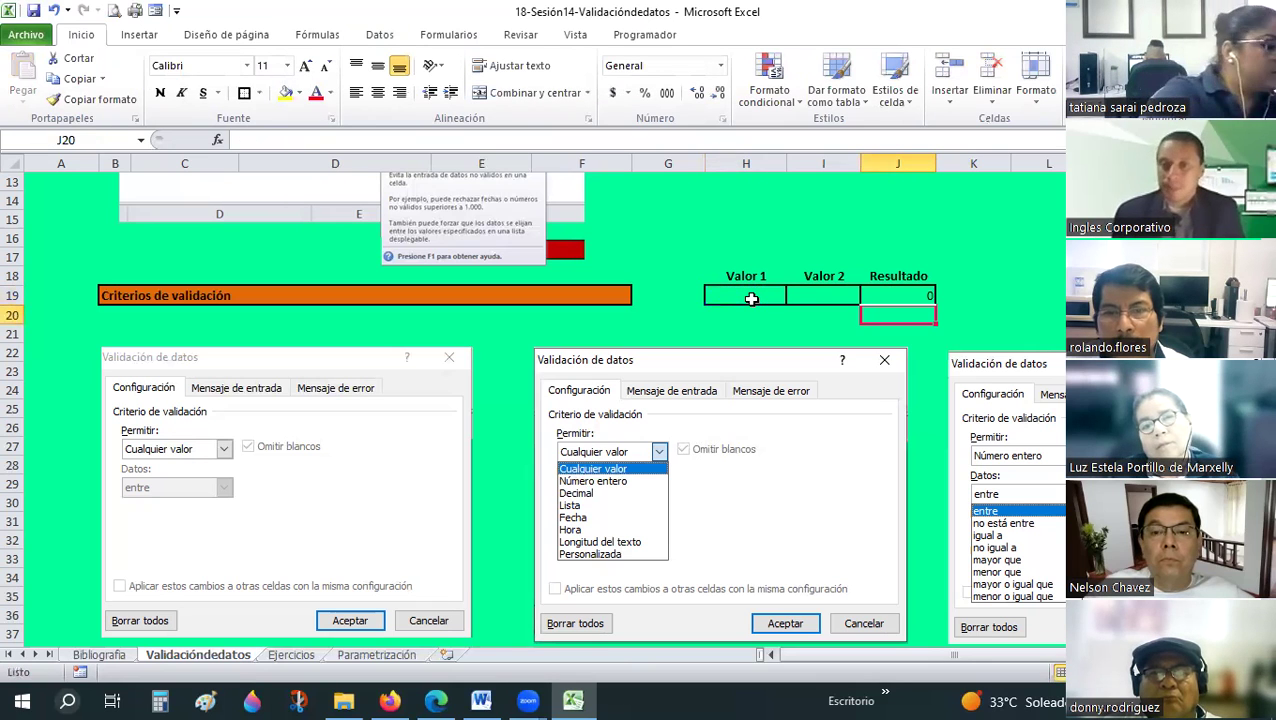
{"action": "key", "text": "Up"}
{"action": "left_click", "coordinate": [378, 92]}
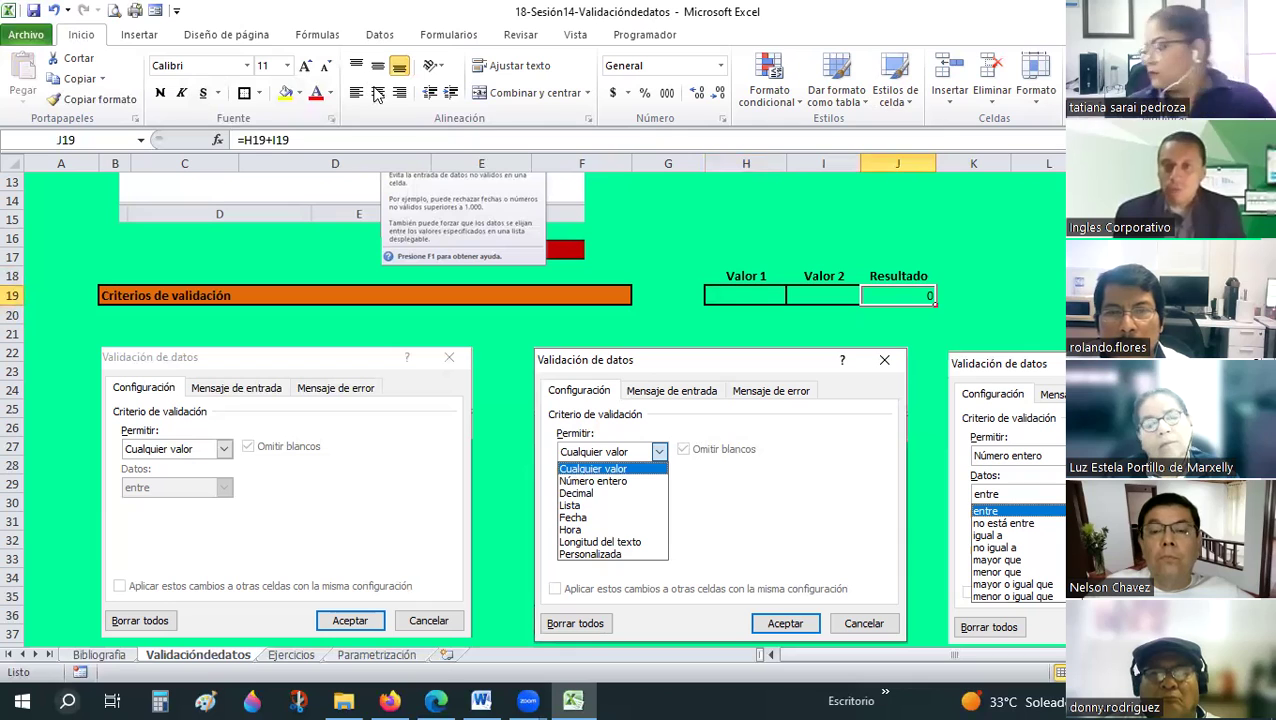
Check the Valor cells H19 and I19 and the Resultado formula in J19.
{"action": "key", "text": "Up"}
{"action": "key", "text": "Up"}
{"action": "key", "text": "Right"}
{"action": "left_click", "coordinate": [751, 290]}
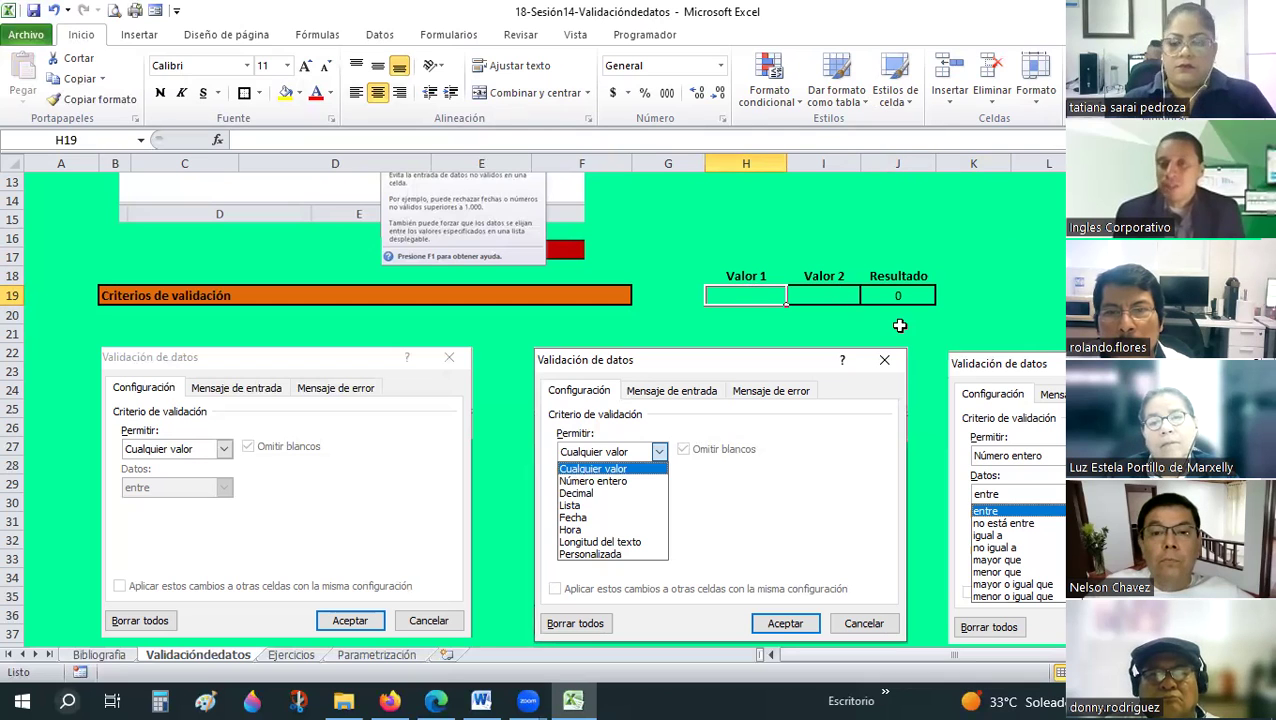
{"action": "key", "text": "Right"}
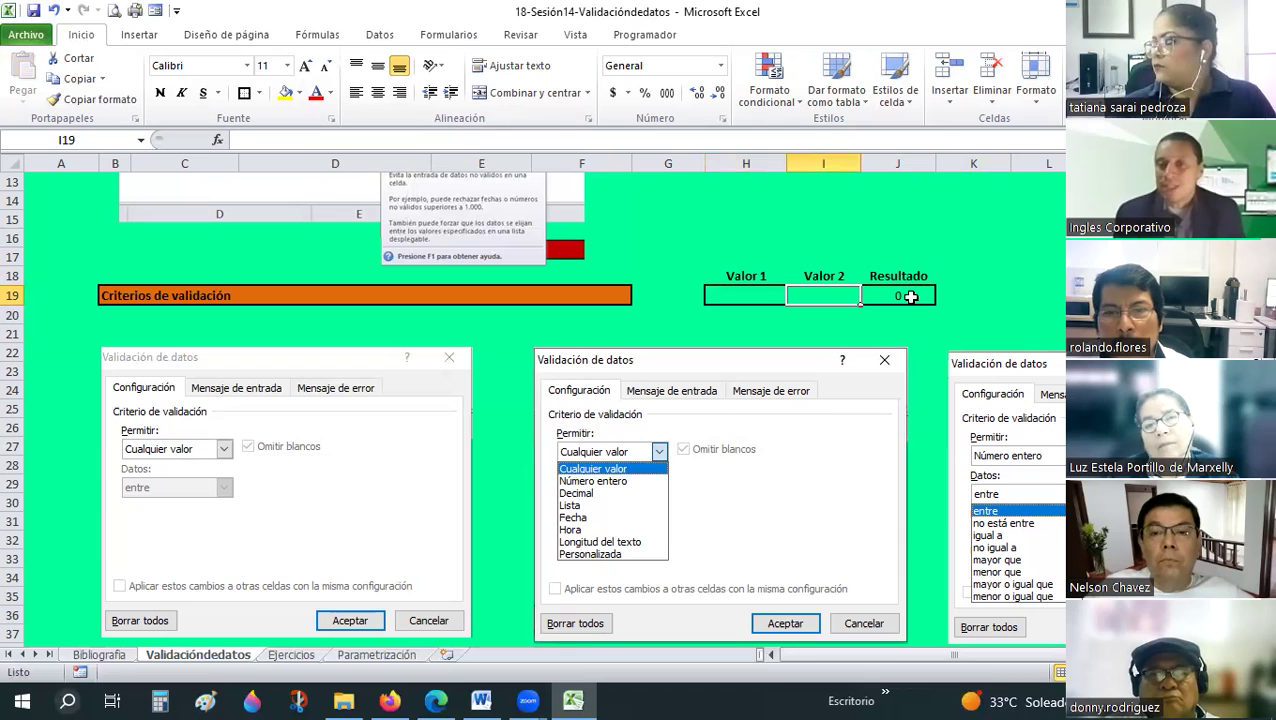
{"action": "left_click", "coordinate": [911, 297]}
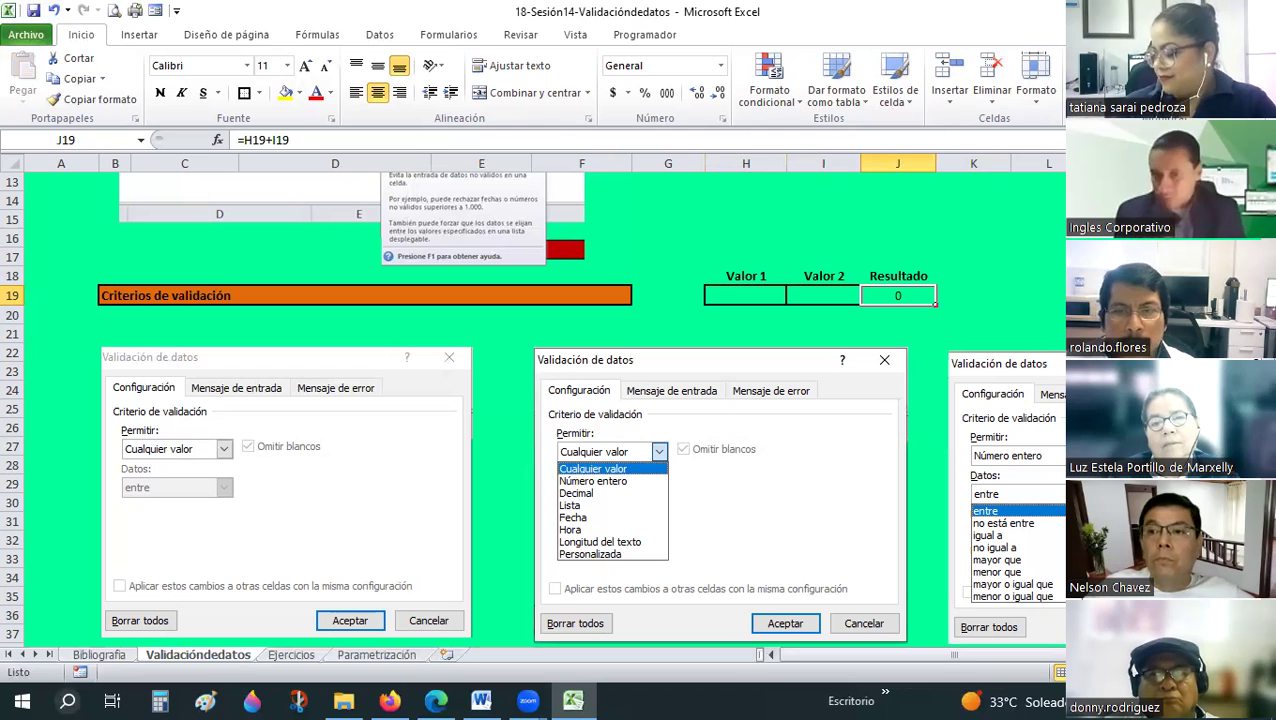
{"action": "key", "text": "Right"}
{"action": "key", "text": "Right"}
{"action": "key", "text": "Right"}
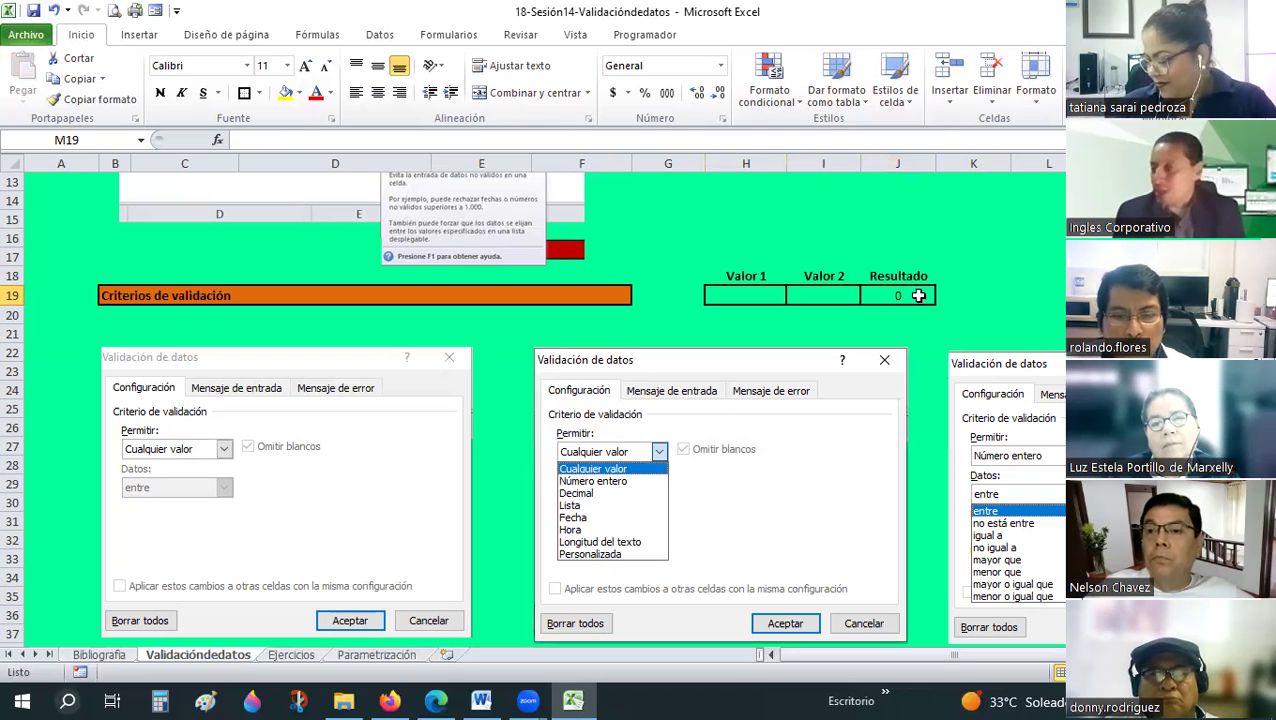
{"action": "left_click", "coordinate": [918, 296]}
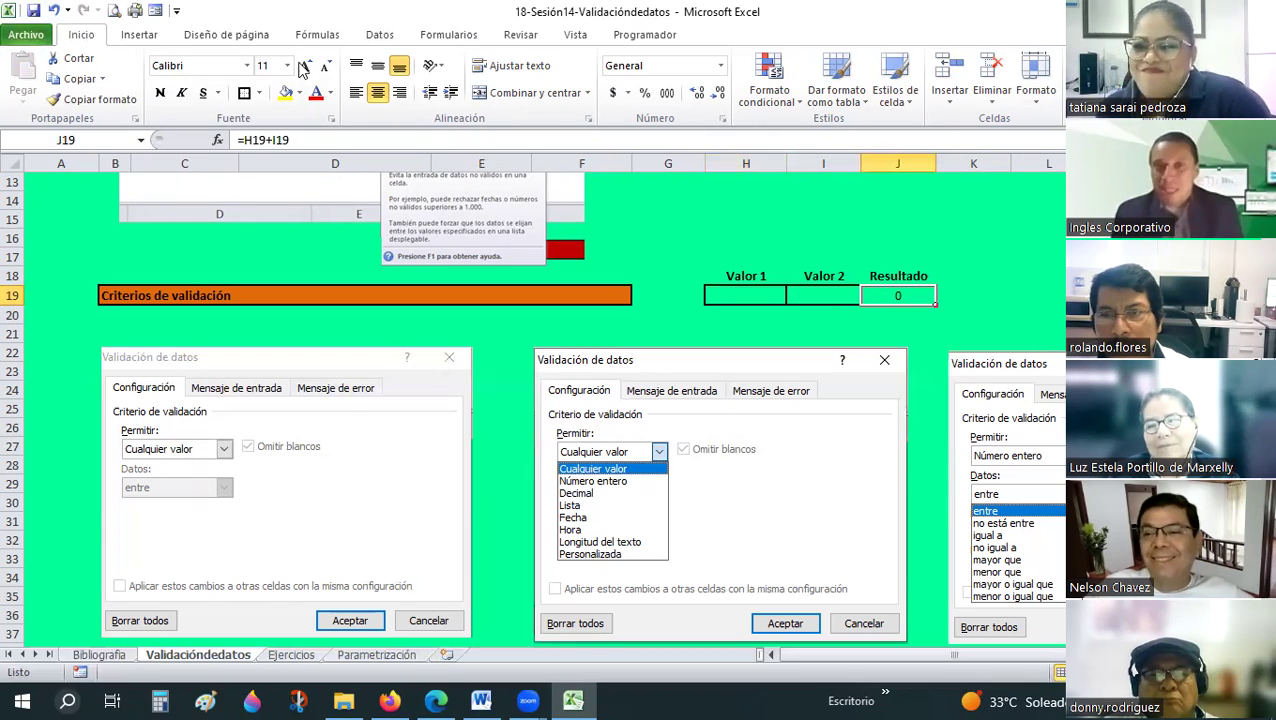
{"action": "left_click", "coordinate": [378, 34]}
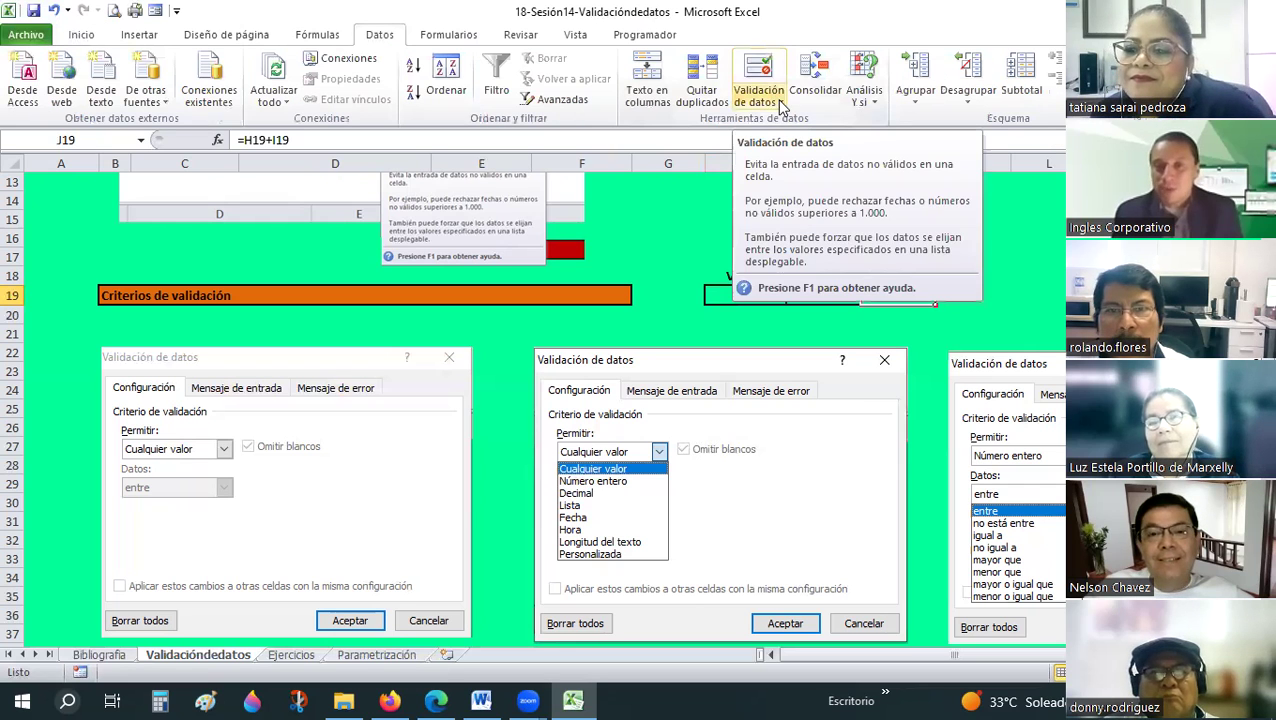
Give J19 a data validation rule allowing only text length equal to 0.
{"action": "left_click", "coordinate": [781, 102]}
{"action": "left_click", "coordinate": [786, 122]}
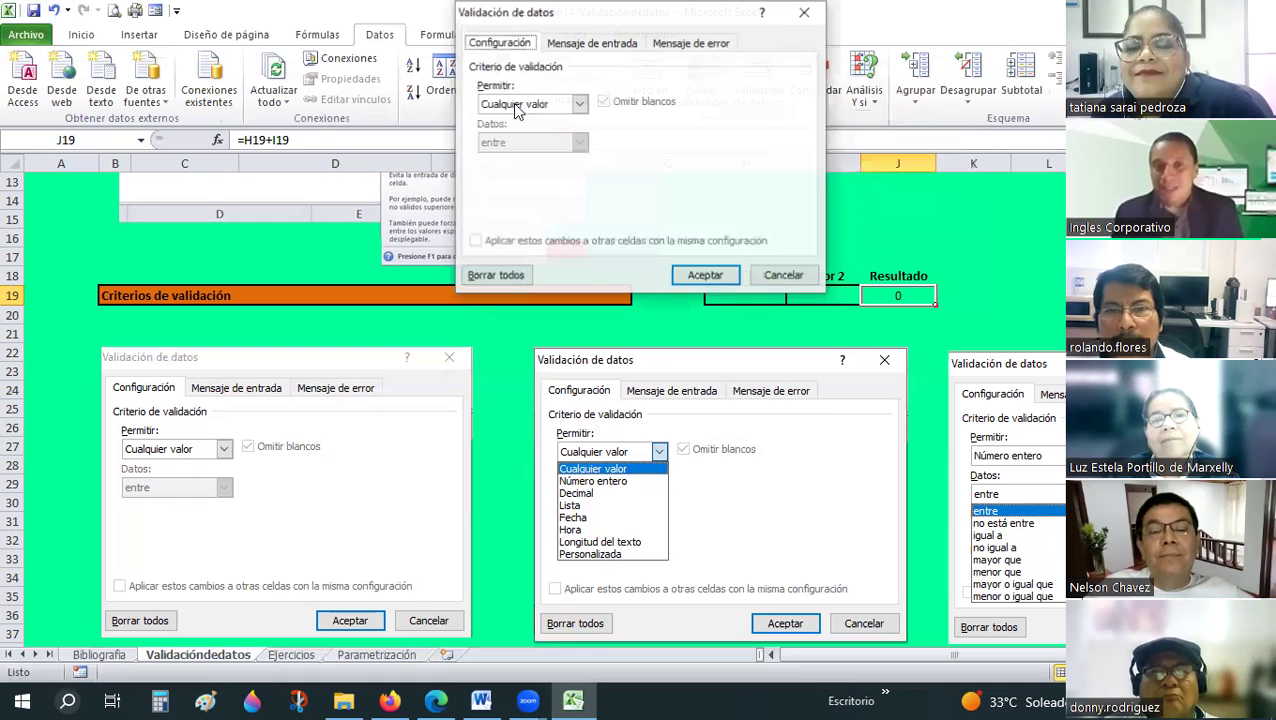
{"action": "left_click", "coordinate": [517, 106]}
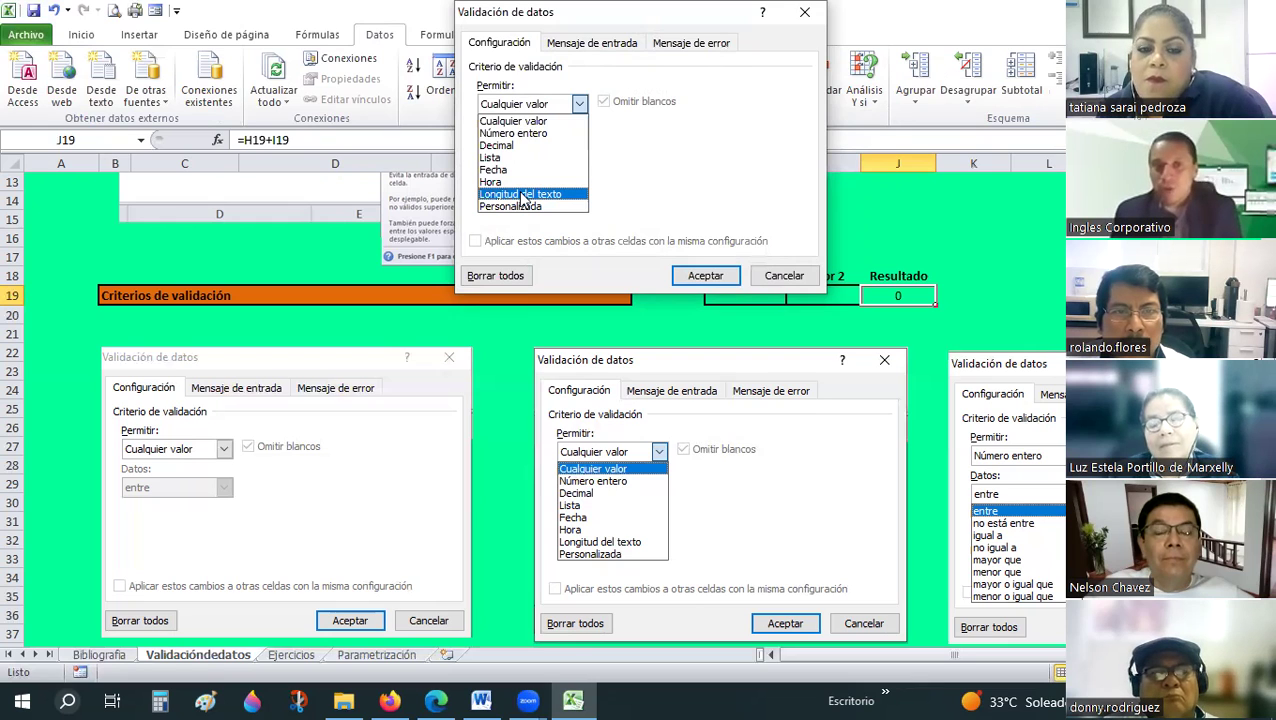
{"action": "left_click", "coordinate": [522, 195]}
{"action": "left_click", "coordinate": [512, 150]}
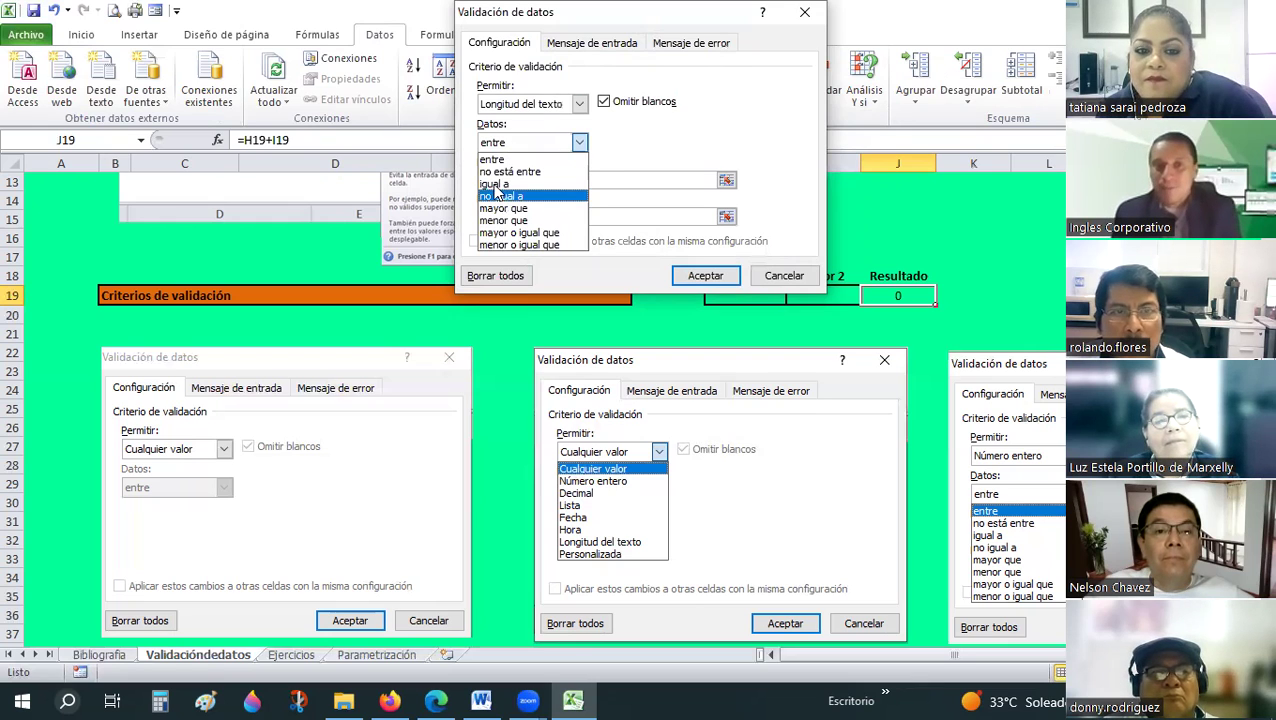
{"action": "left_click", "coordinate": [494, 183]}
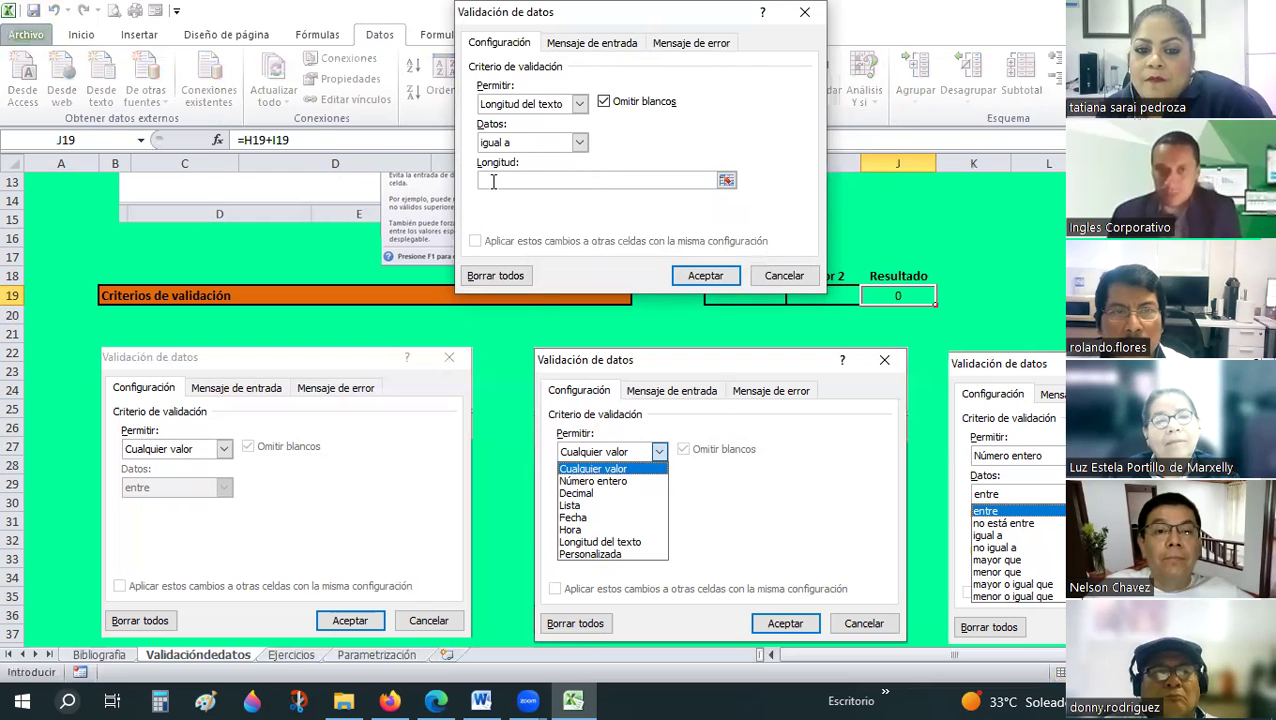
{"action": "key", "text": "Escape"}
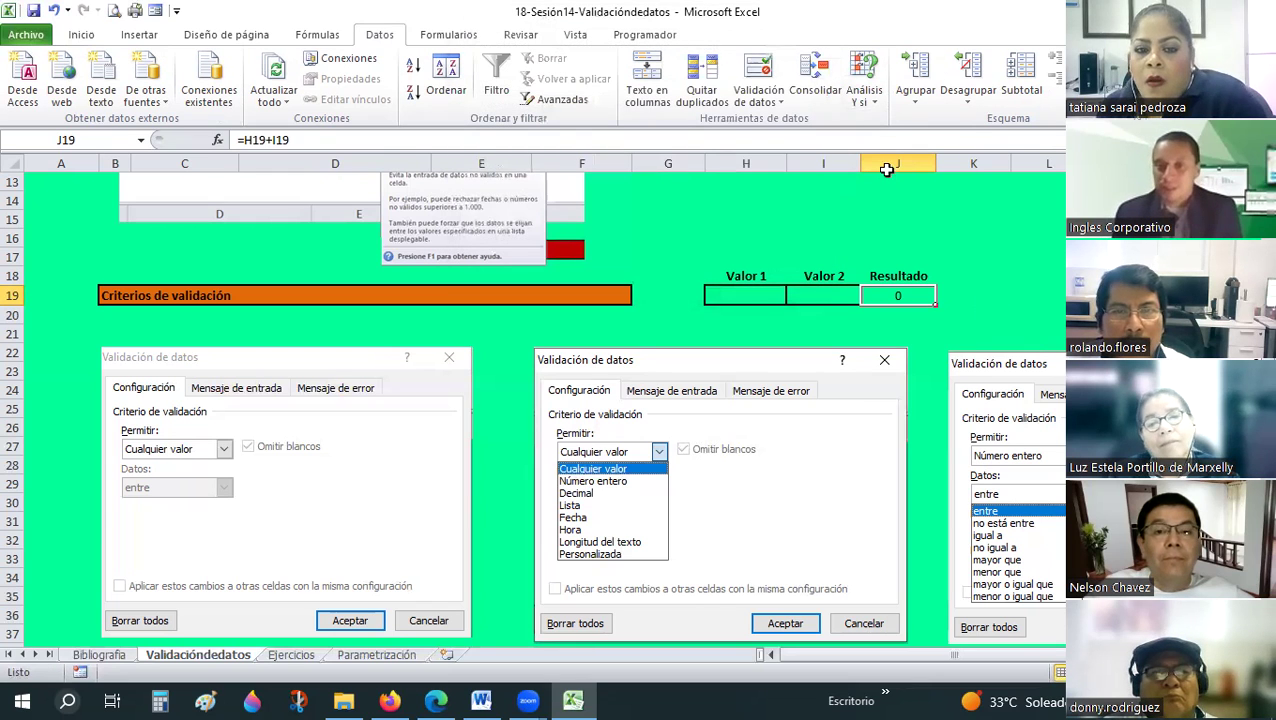
{"action": "key", "text": "Right"}
{"action": "key", "text": "Left"}
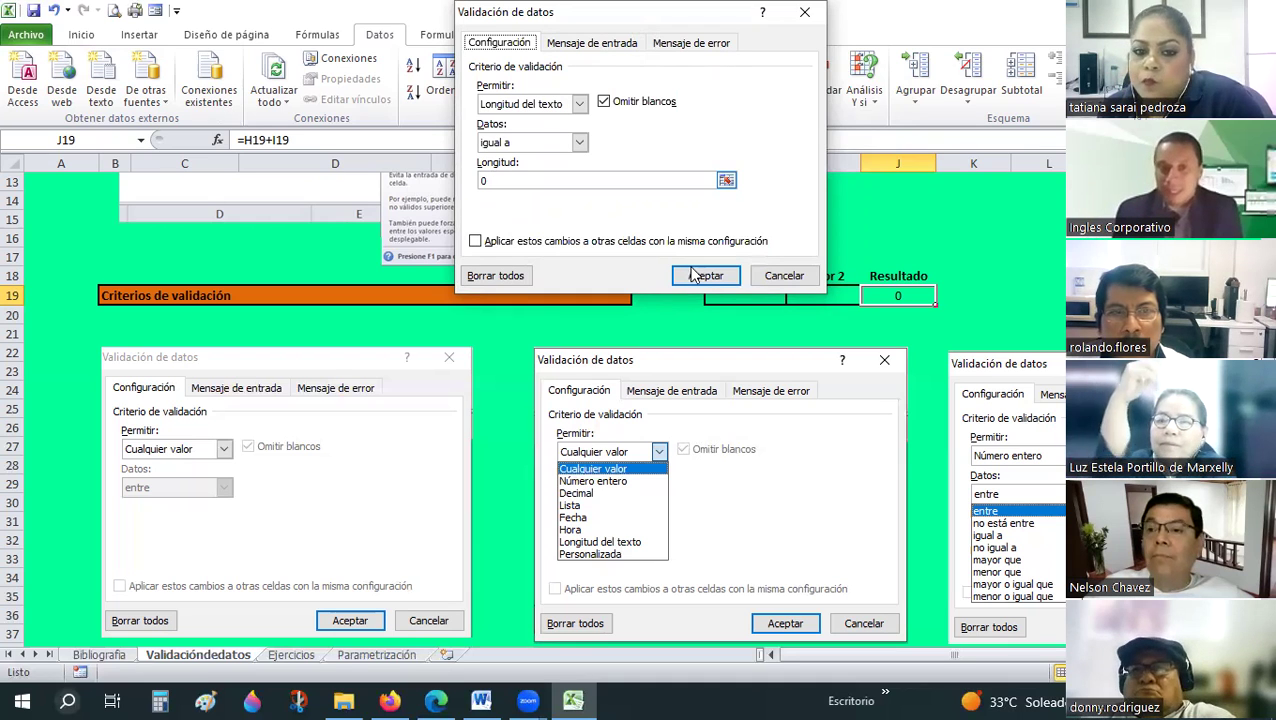
{"action": "key", "text": "Escape"}
{"action": "left_click", "coordinate": [745, 293]}
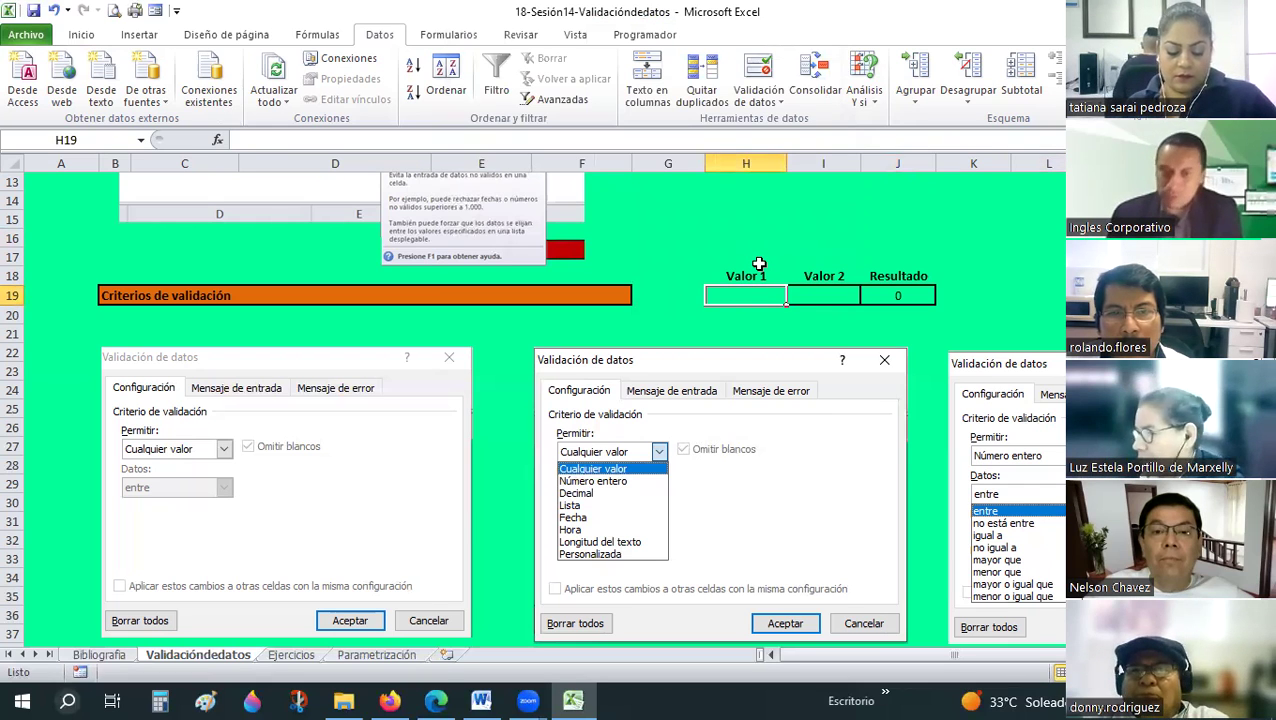
Enter 12 as Valor 1 in H19 and 15 as Valor 2 in I19.
{"action": "type", "text": "12"}
{"action": "key", "text": "Tab"}
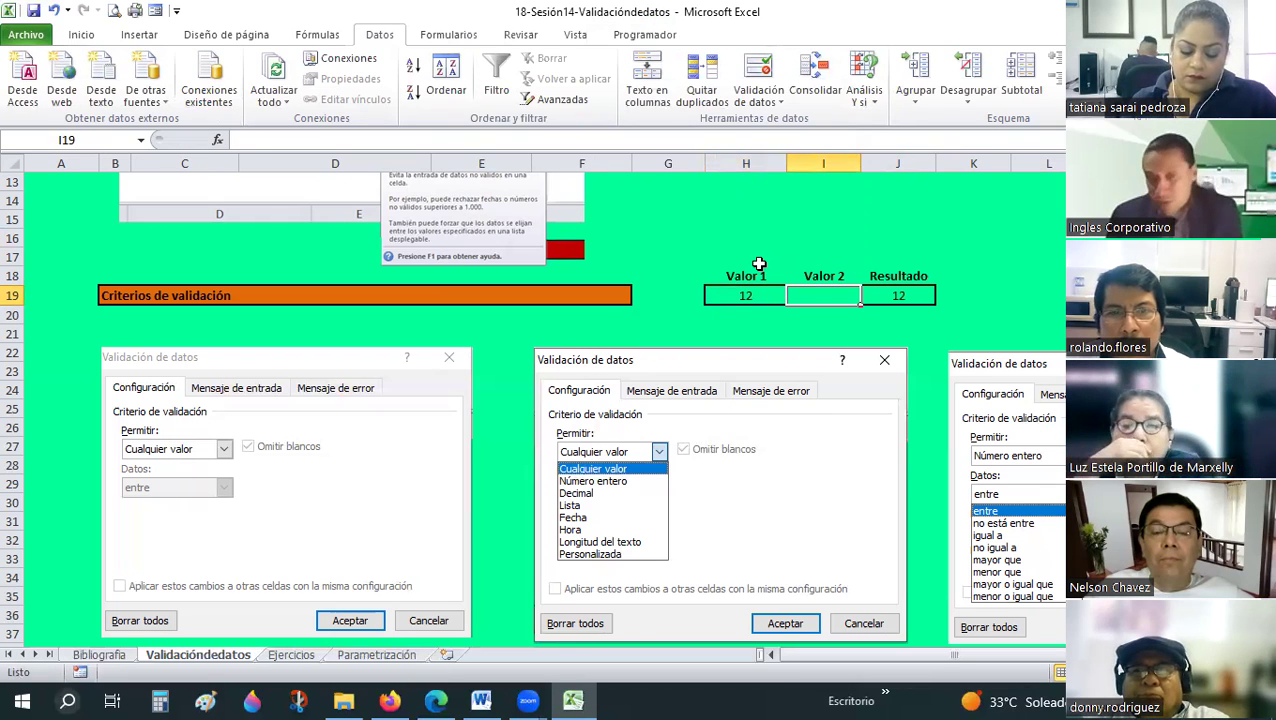
{"action": "type", "text": "15"}
{"action": "key", "text": "Return"}
Center the values across H19:J19.
{"action": "key", "text": "Up"}
{"action": "key", "text": "Left"}
{"action": "key", "text": "shift+Right"}
{"action": "key", "text": "shift+Right"}
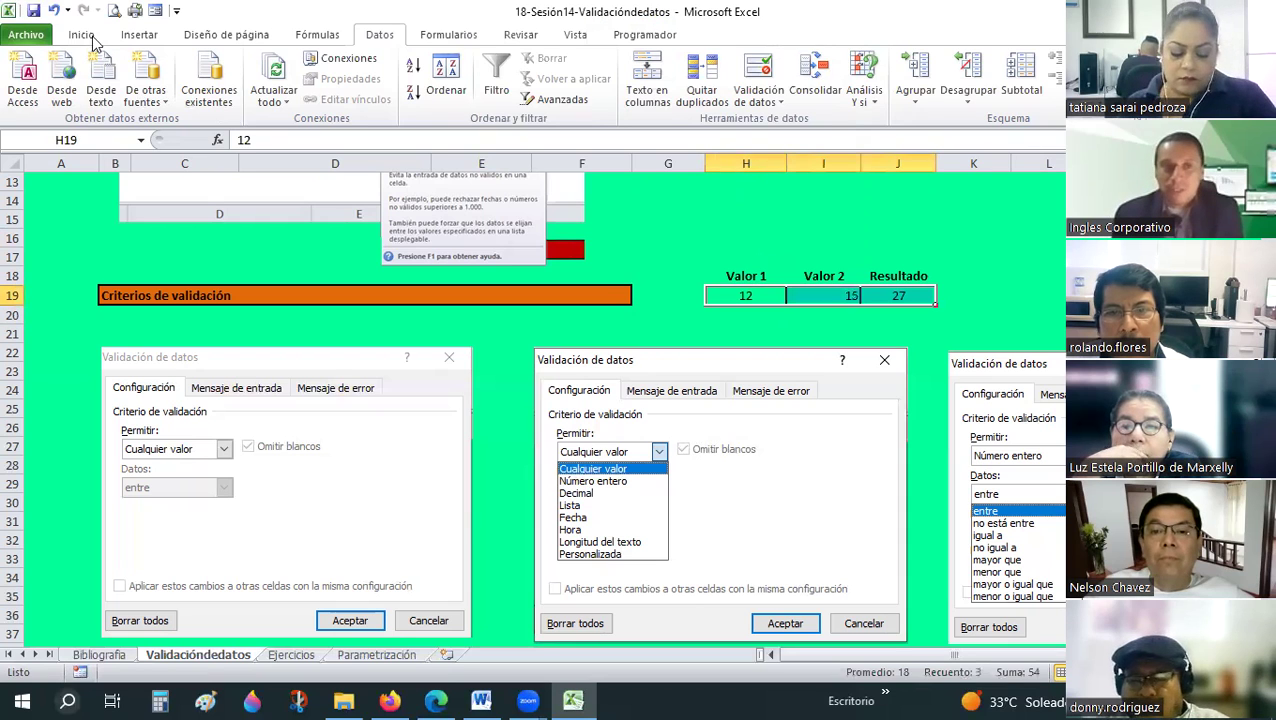
{"action": "left_click", "coordinate": [83, 35]}
{"action": "left_click", "coordinate": [376, 93]}
{"action": "left_click", "coordinate": [377, 92]}
{"action": "left_click", "coordinate": [1120, 276]}
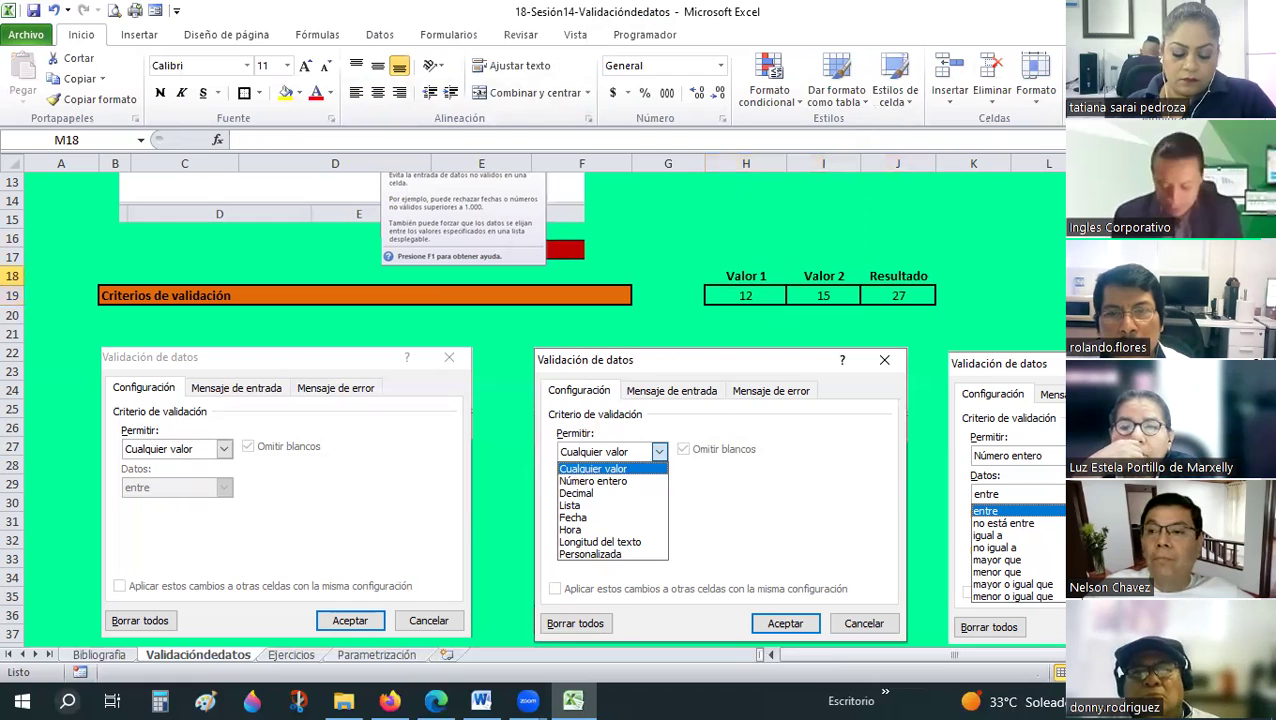
Confirm text 'hjadjasdsa' typed into J19 is rejected, then add a new sheet Hoja1.
{"action": "left_click", "coordinate": [898, 295]}
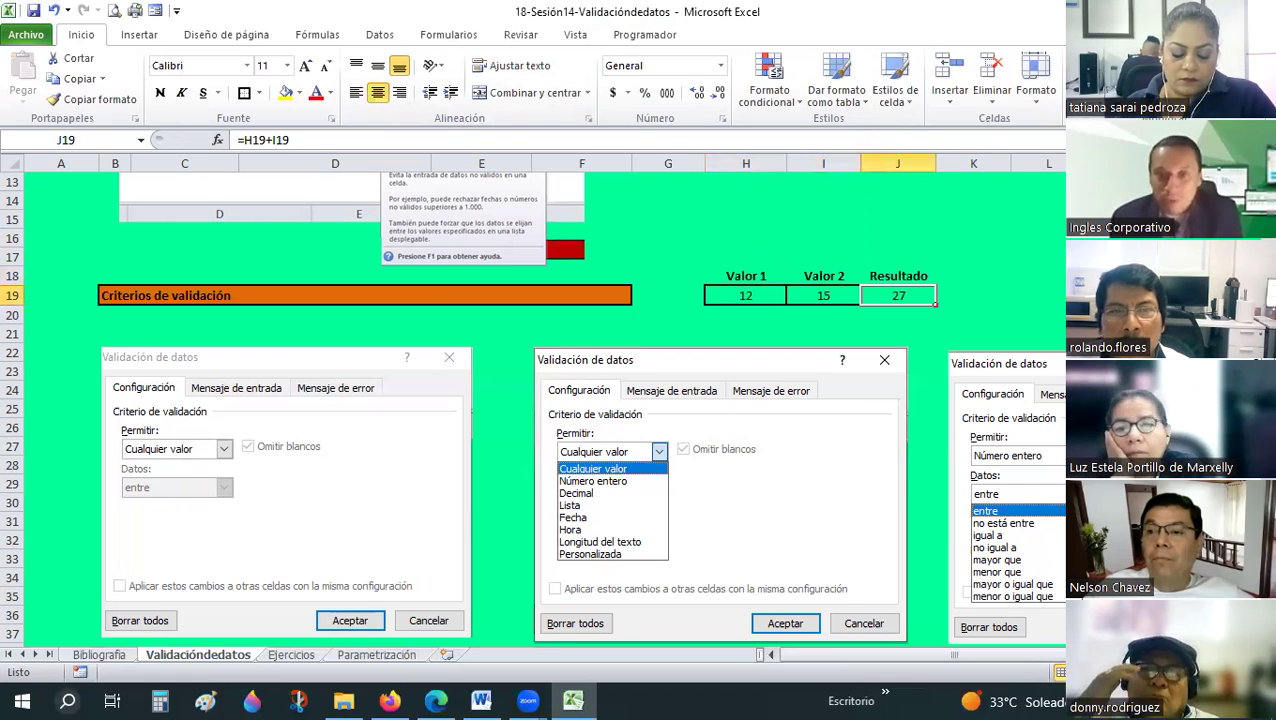
{"action": "type", "text": "hjadjasdsa"}
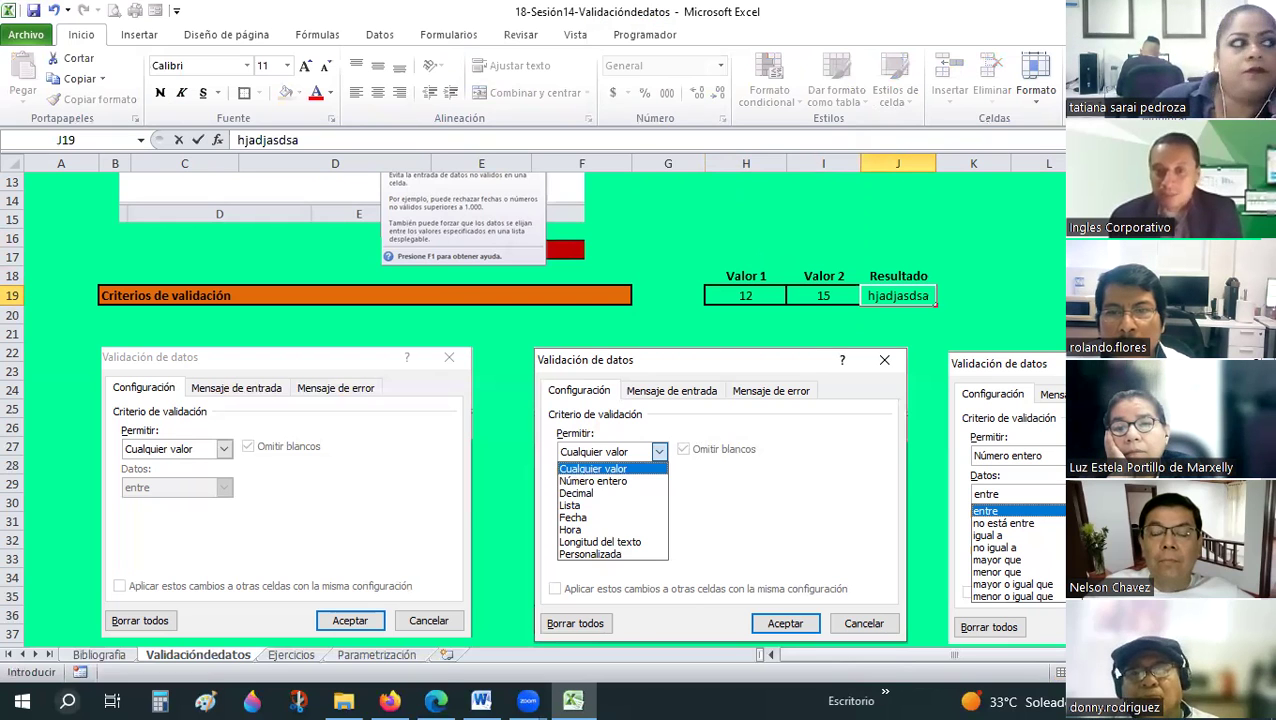
{"action": "key", "text": "Return"}
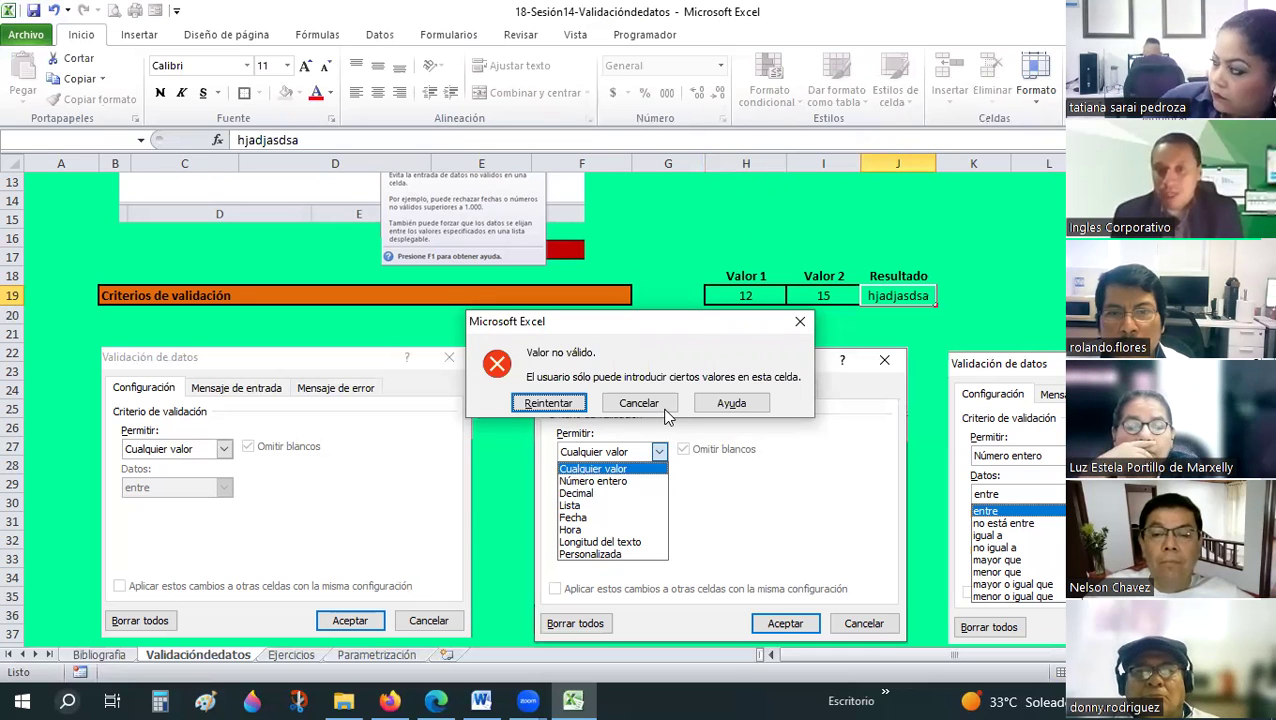
{"action": "left_click", "coordinate": [660, 405]}
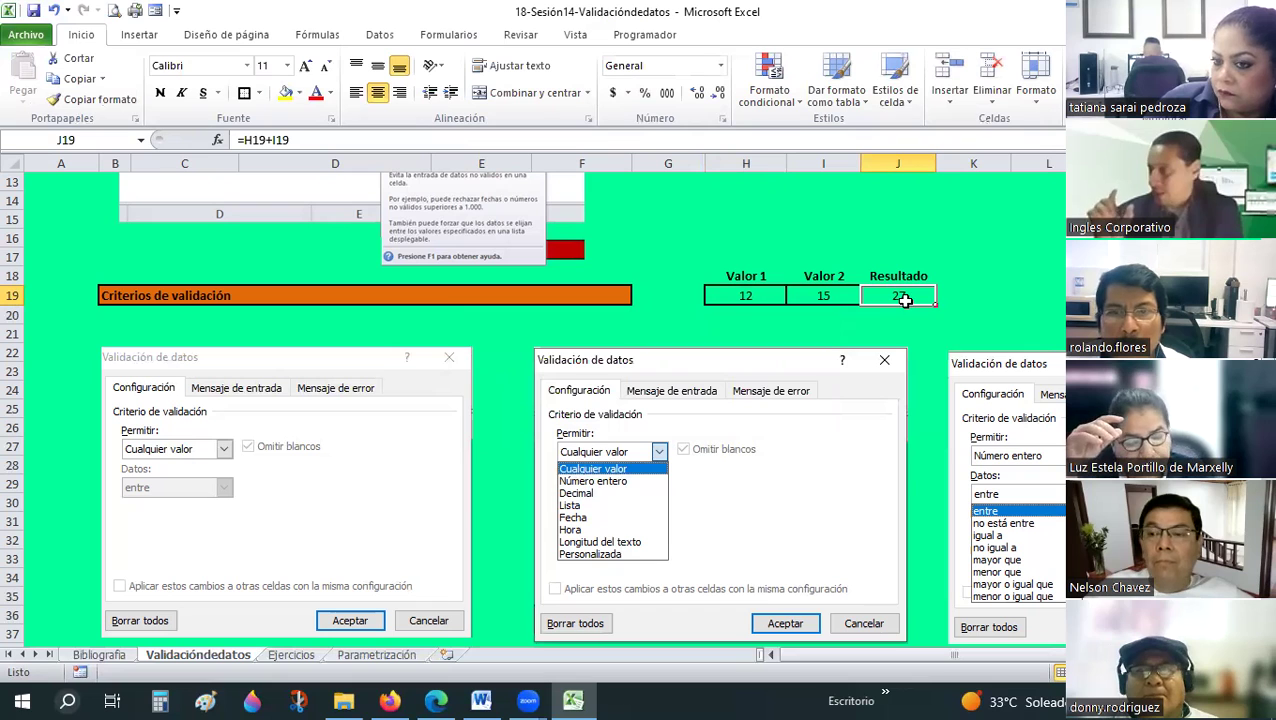
{"action": "left_click", "coordinate": [447, 655]}
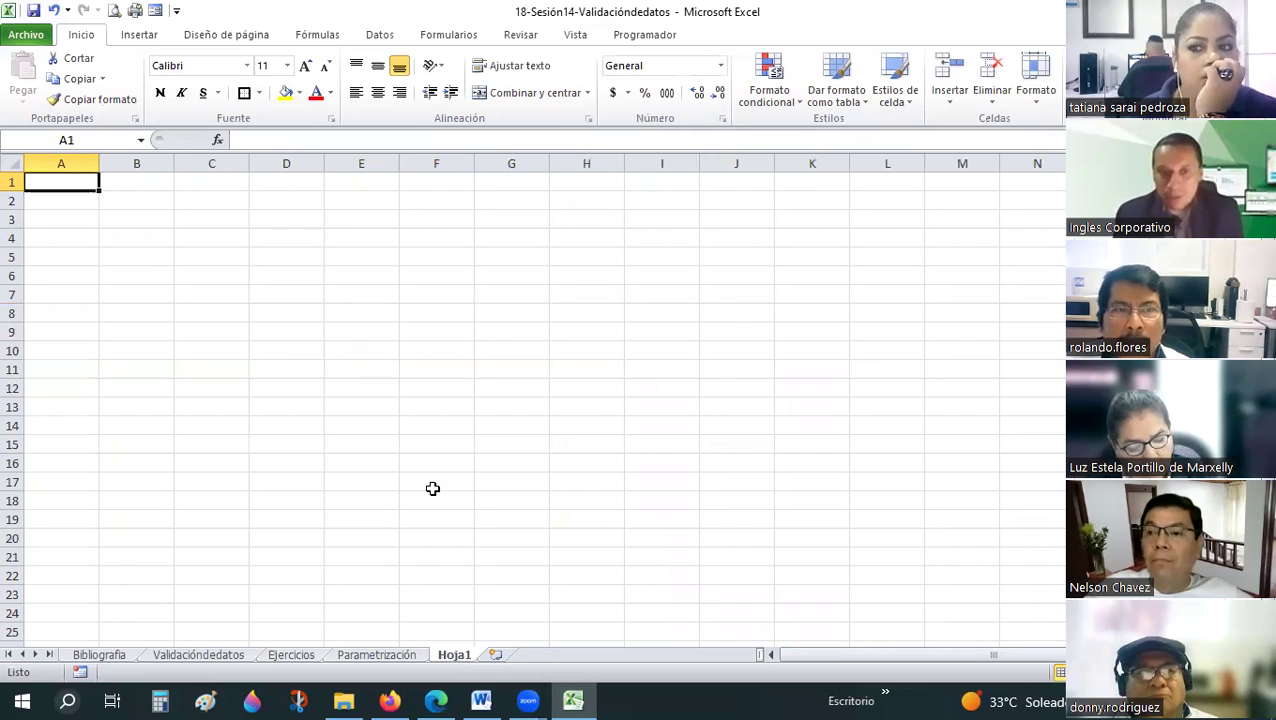
Apply all borders (Todos los bordes) to C4:F18 on Hoja1.
{"action": "left_click_drag", "start_coordinate": [211, 238], "coordinate": [436, 500]}
{"action": "left_click", "coordinate": [259, 93]}
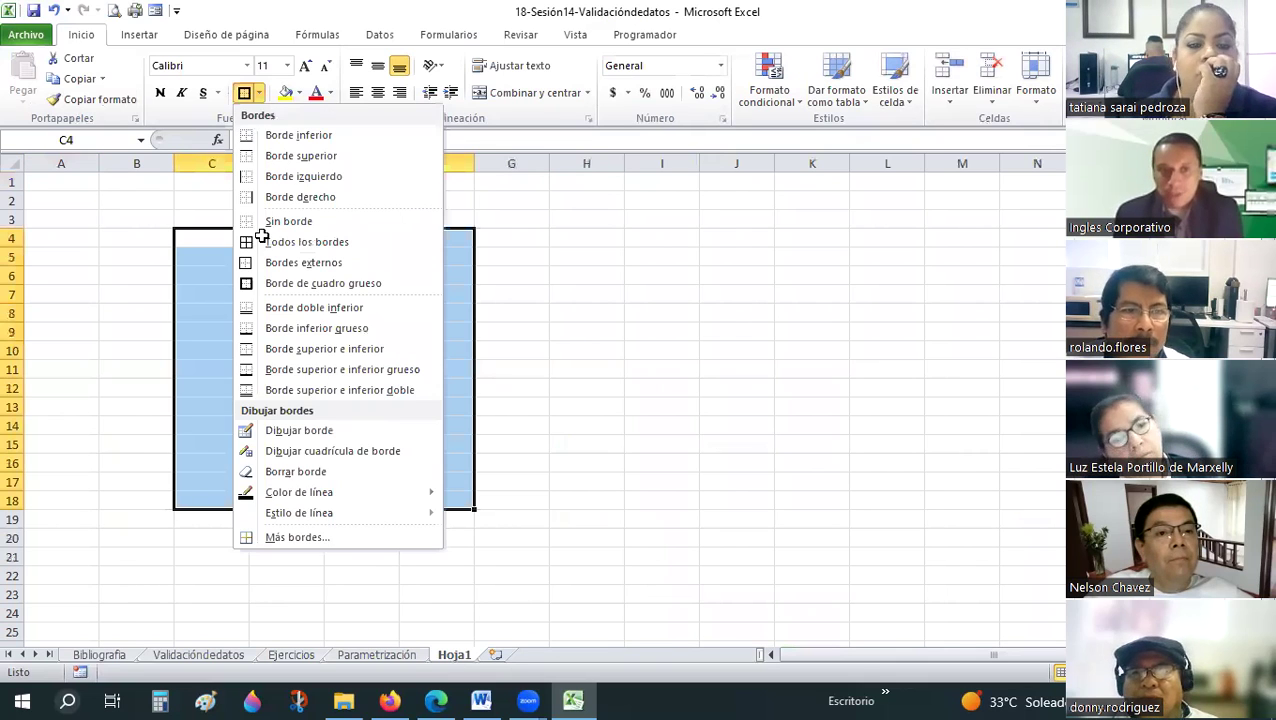
{"action": "left_click", "coordinate": [270, 241]}
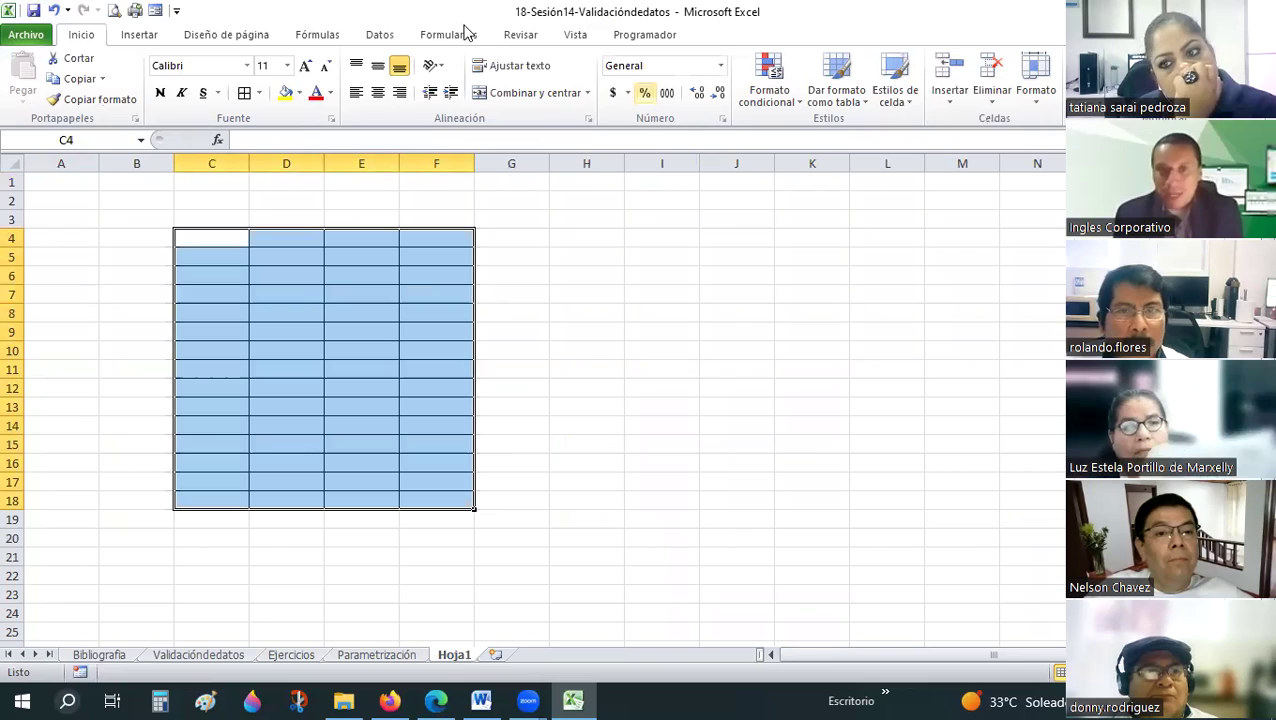
{"action": "left_click", "coordinate": [379, 35]}
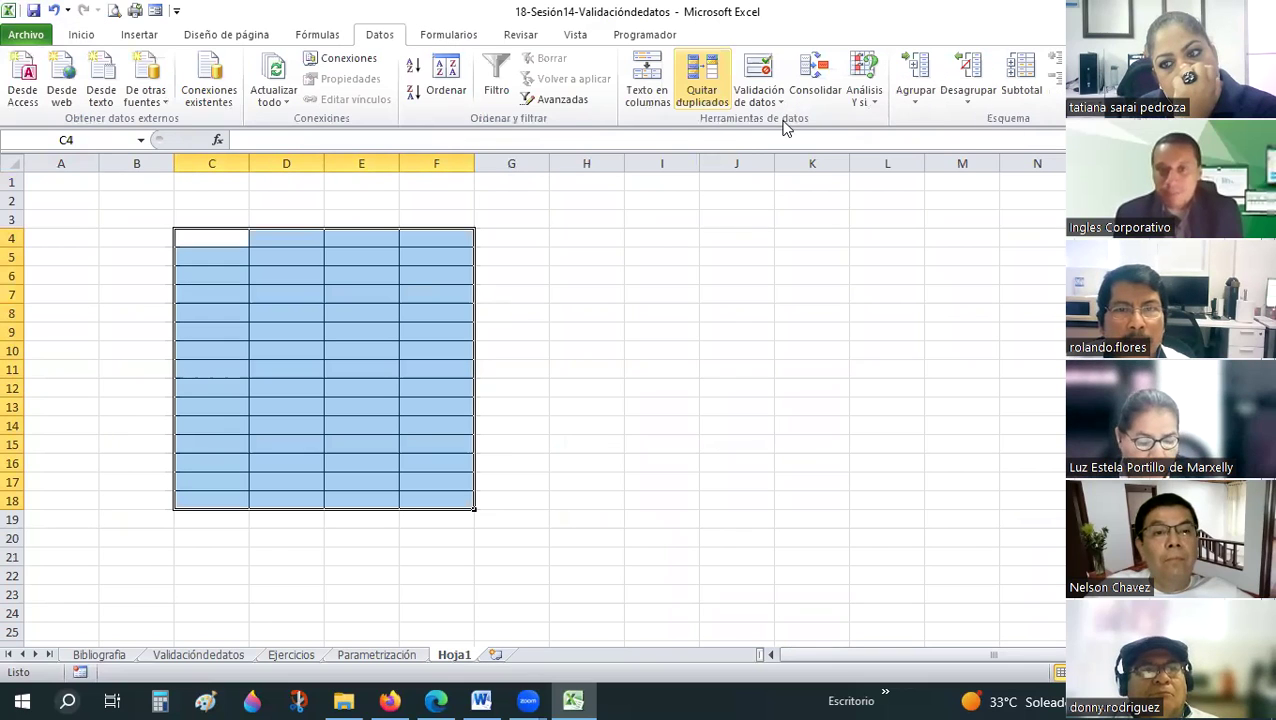
Set a Longitud del texto igual a validation rule on C4:F18.
{"action": "left_click", "coordinate": [781, 100]}
{"action": "key", "text": "Return"}
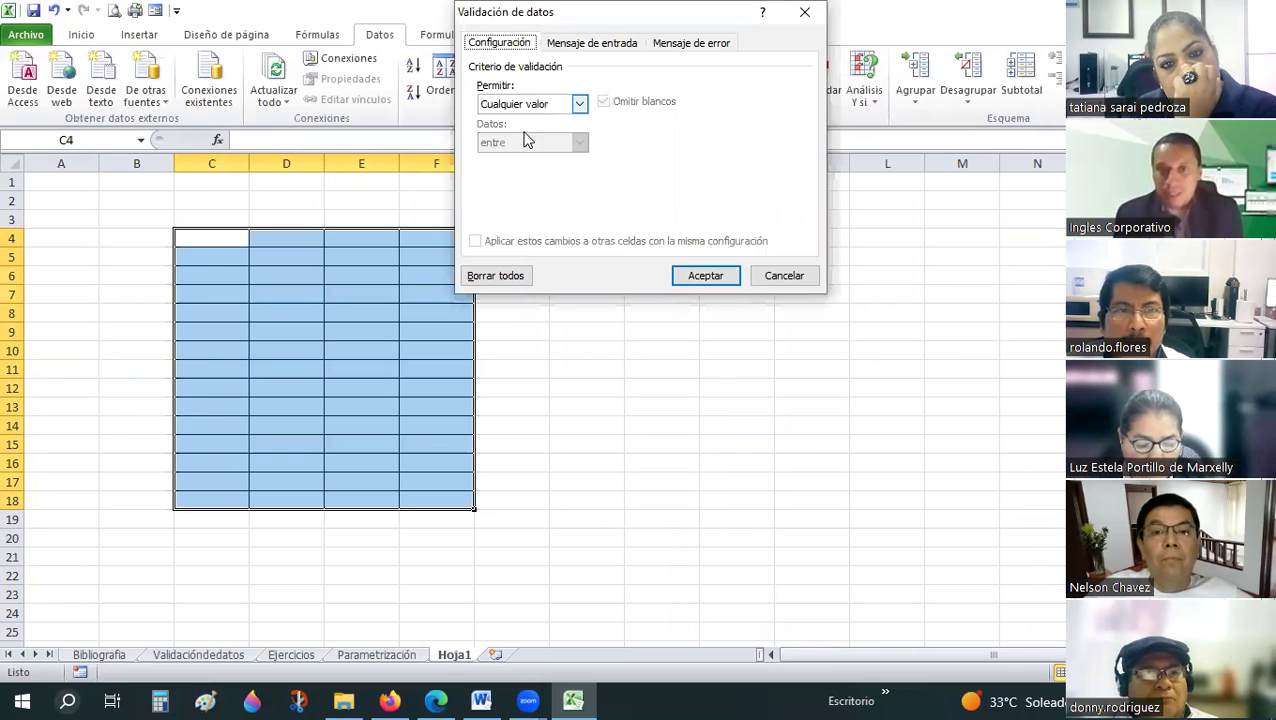
{"action": "left_click", "coordinate": [528, 104]}
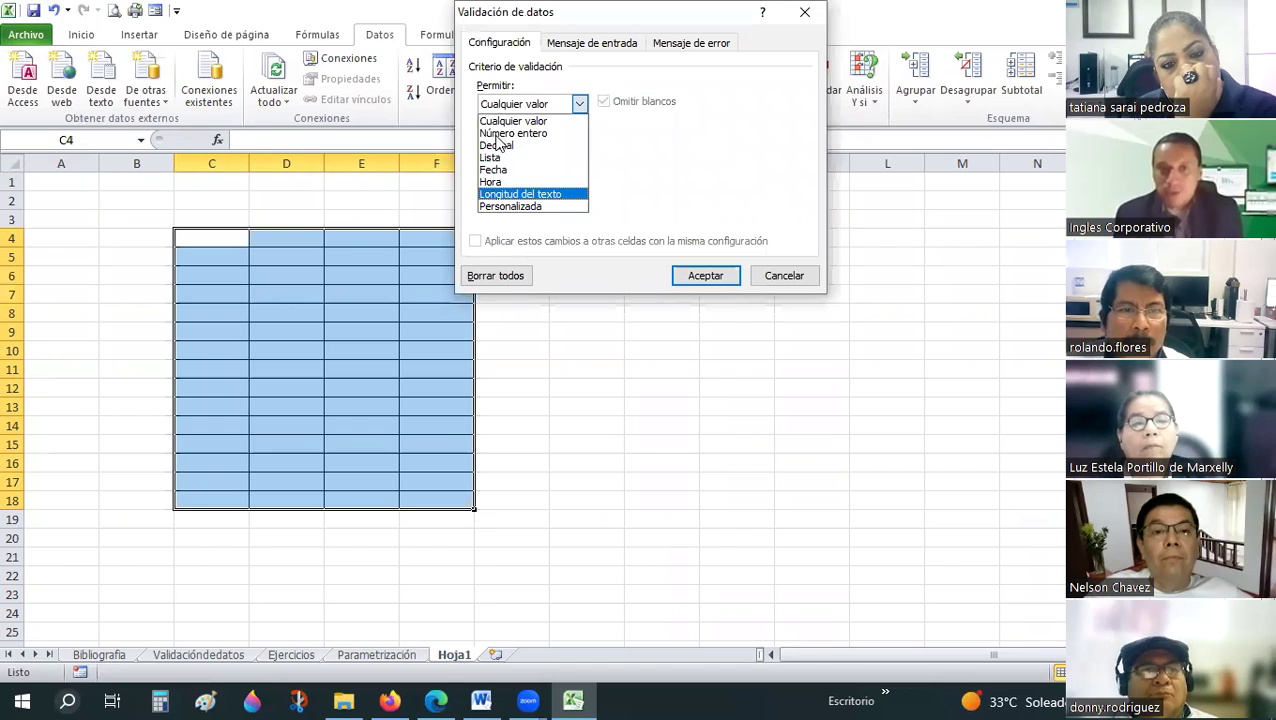
{"action": "left_click", "coordinate": [497, 192]}
{"action": "left_click", "coordinate": [497, 184]}
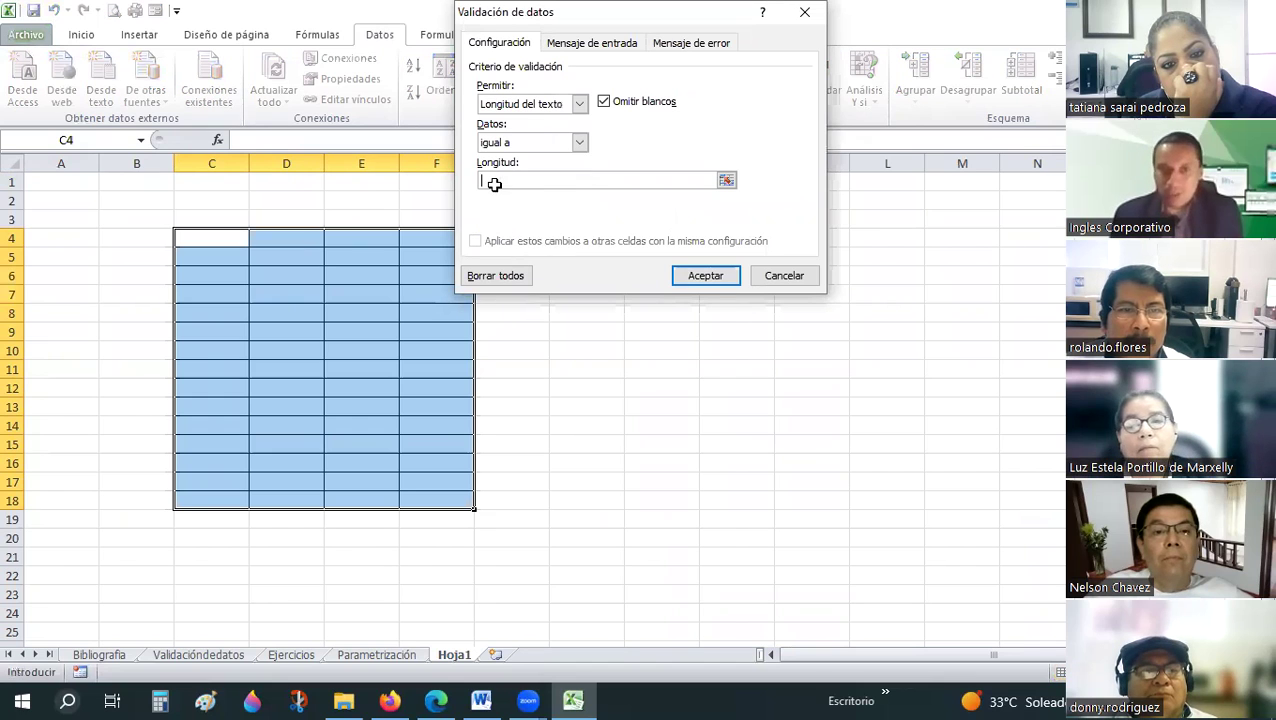
{"action": "key", "text": "Escape"}
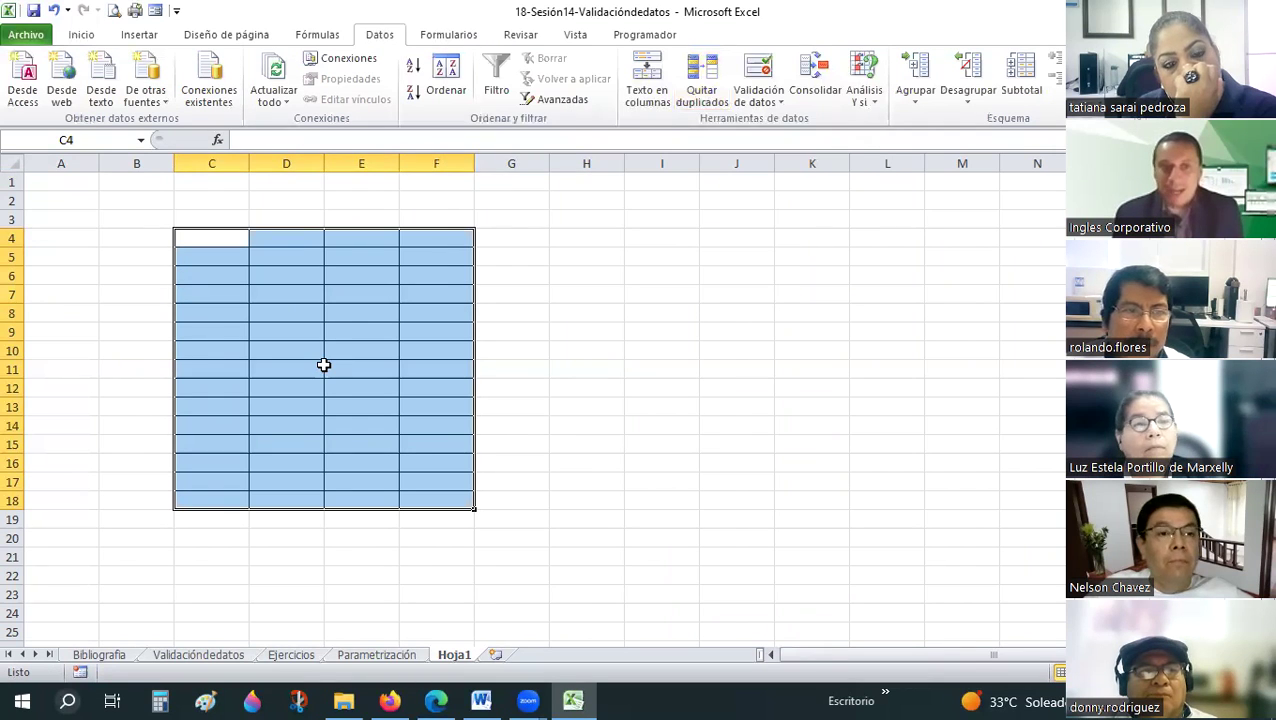
Test the rule with text entries in C4, F12, H7 and J7, cancelling rejected ones.
{"action": "type", "text": "ttaaf"}
{"action": "key", "text": "Return"}
{"action": "left_click", "coordinate": [625, 402]}
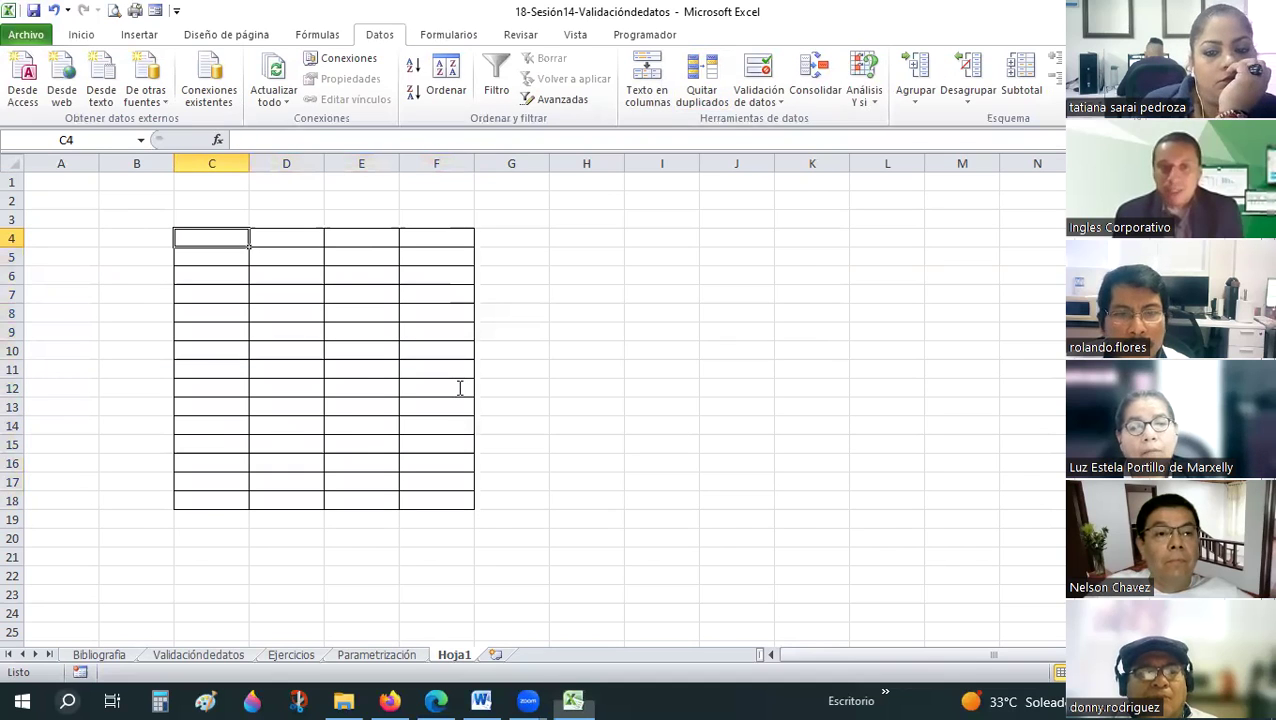
{"action": "left_click", "coordinate": [460, 388]}
{"action": "type", "text": "asdsad"}
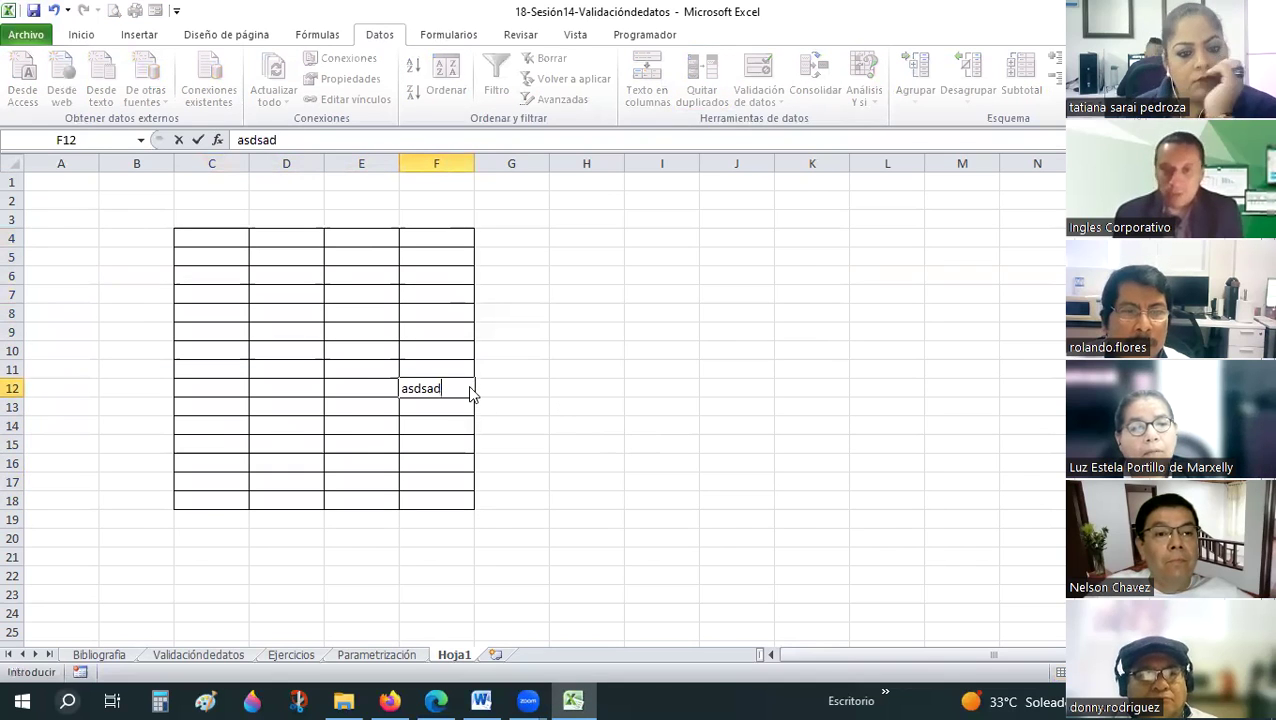
{"action": "key", "text": "Return"}
{"action": "key", "text": "Escape"}
{"action": "left_click", "coordinate": [571, 293]}
{"action": "type", "text": "asd"}
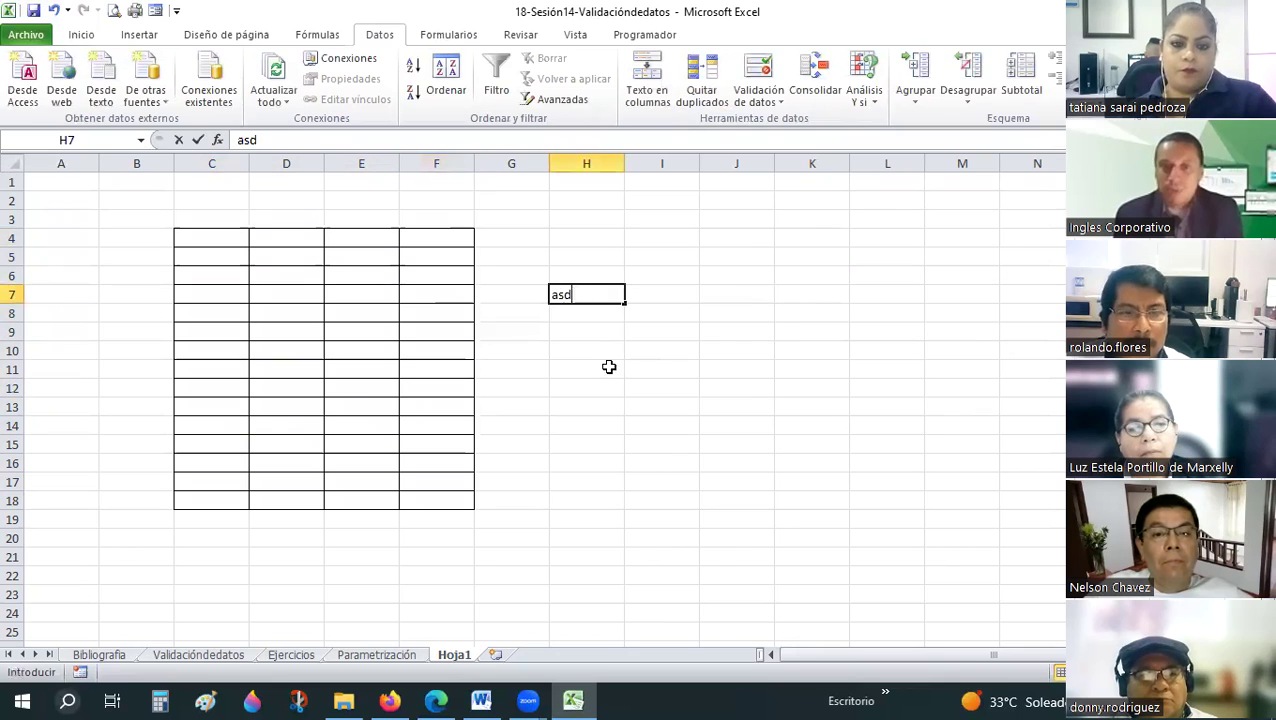
{"action": "type", "text": "asd"}
{"action": "left_click", "coordinate": [749, 293]}
{"action": "type", "text": "sad"}
{"action": "left_click", "coordinate": [740, 462]}
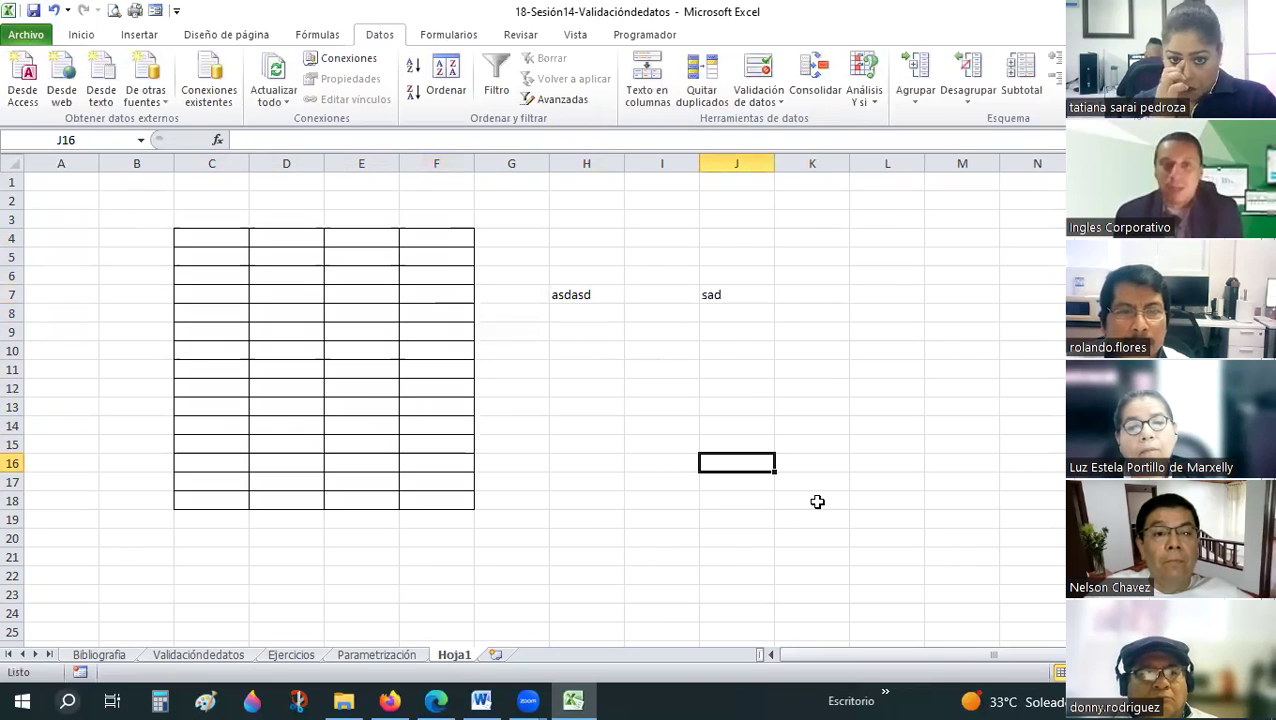
{"action": "left_click", "coordinate": [817, 501]}
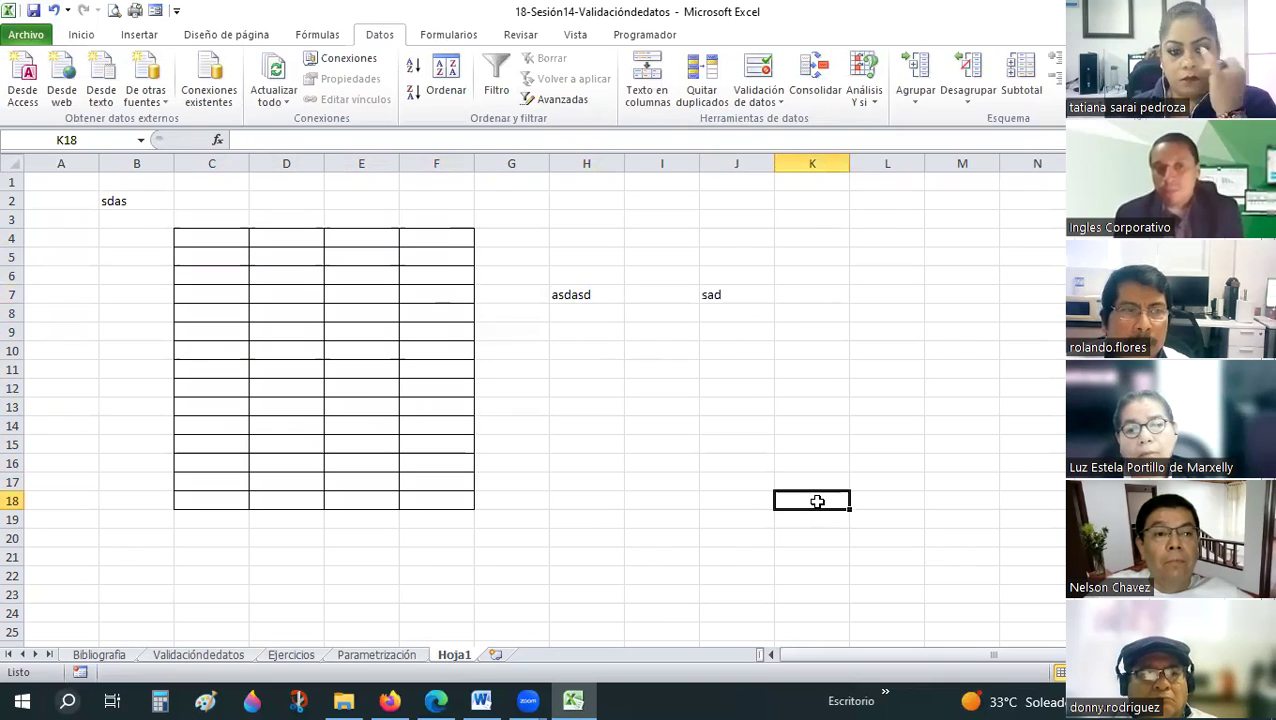
{"action": "left_click", "coordinate": [410, 347]}
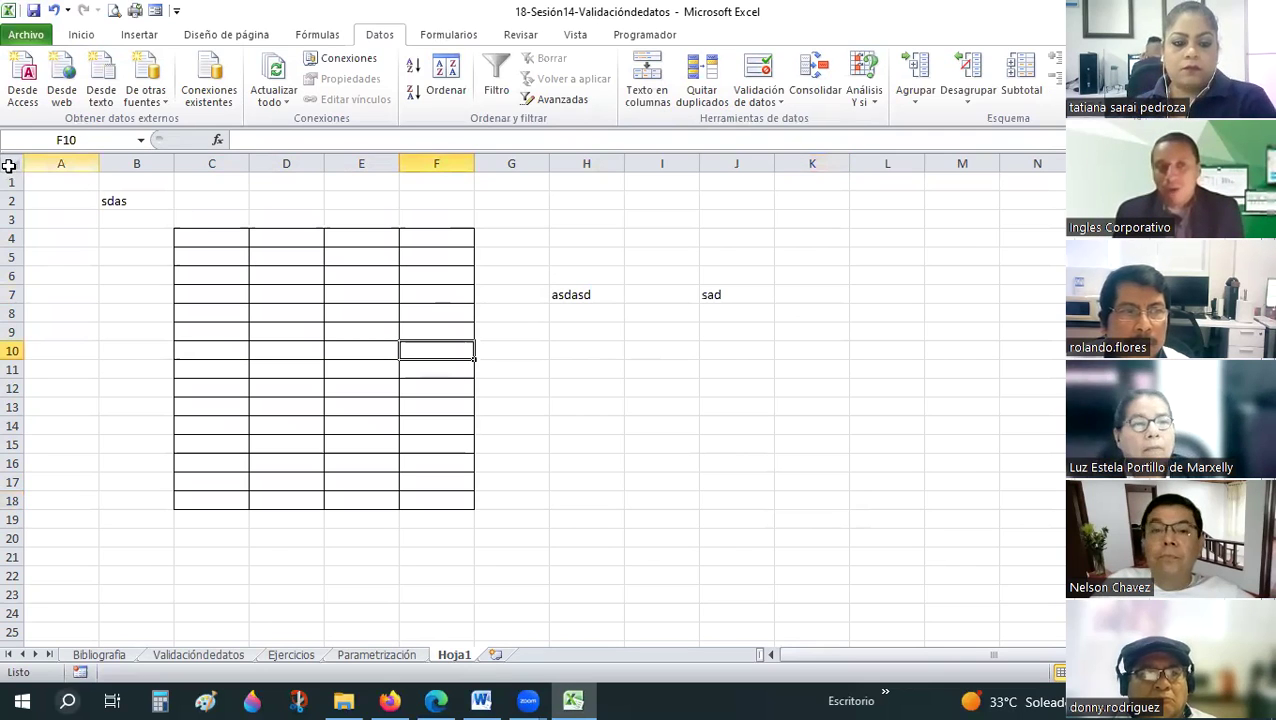
Extend the text-length validation rule to the entire sheet.
{"action": "left_click", "coordinate": [10, 164]}
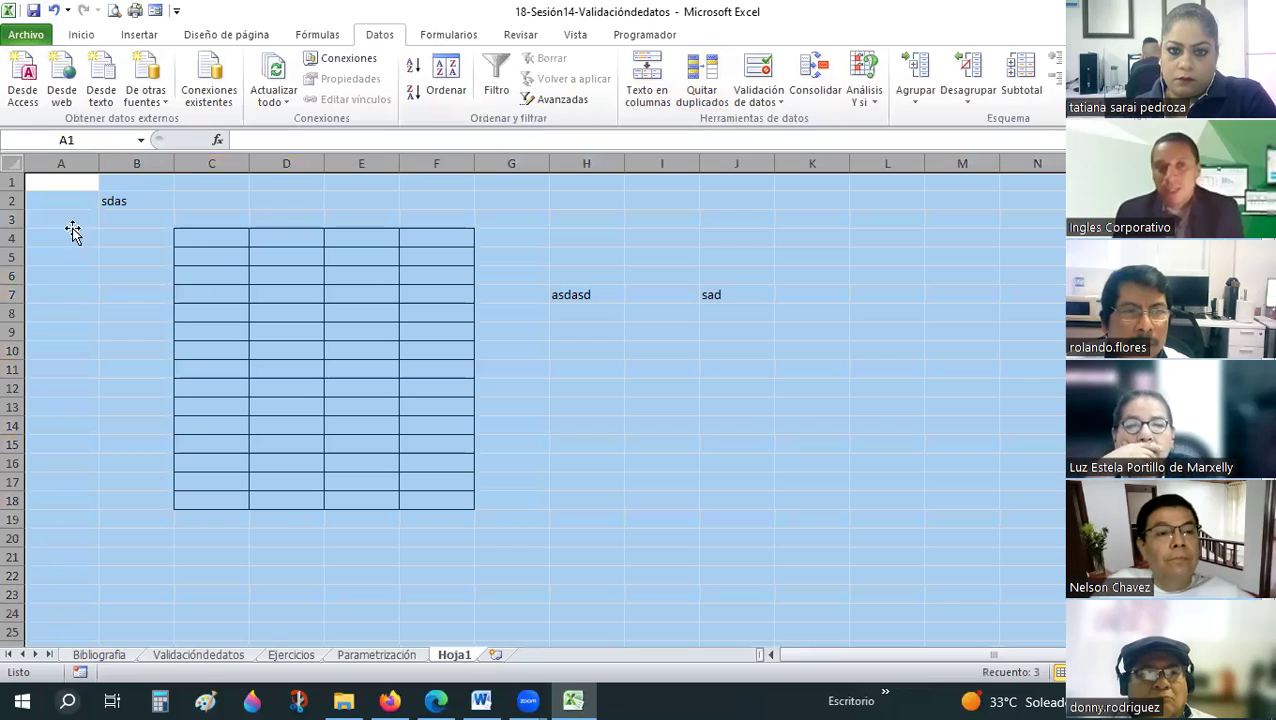
{"action": "left_click", "coordinate": [73, 231]}
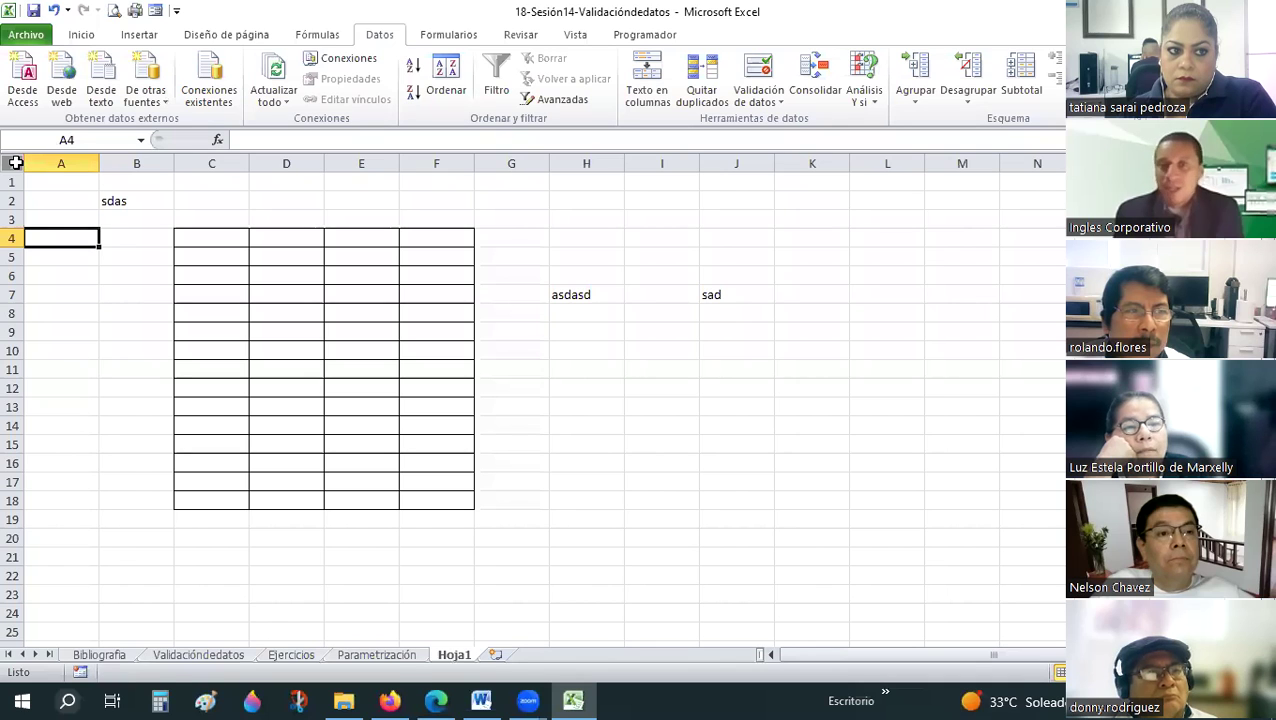
{"action": "left_click", "coordinate": [16, 163]}
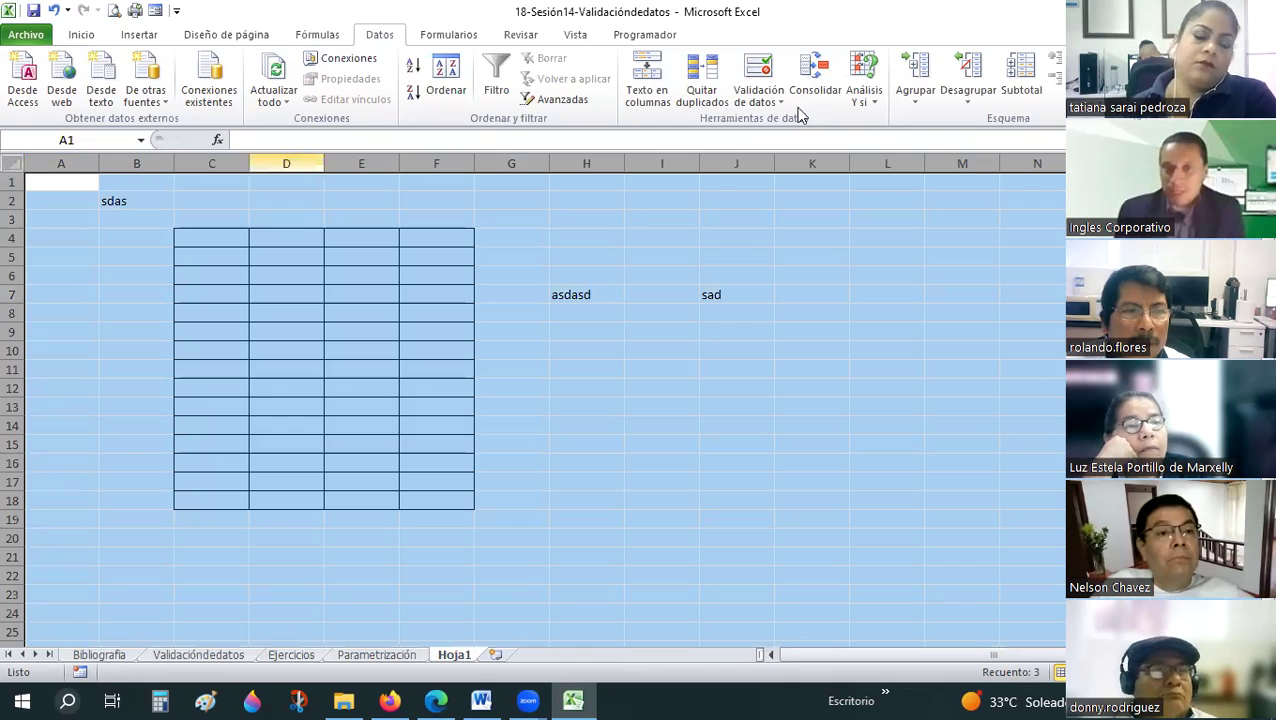
{"action": "left_click", "coordinate": [760, 97]}
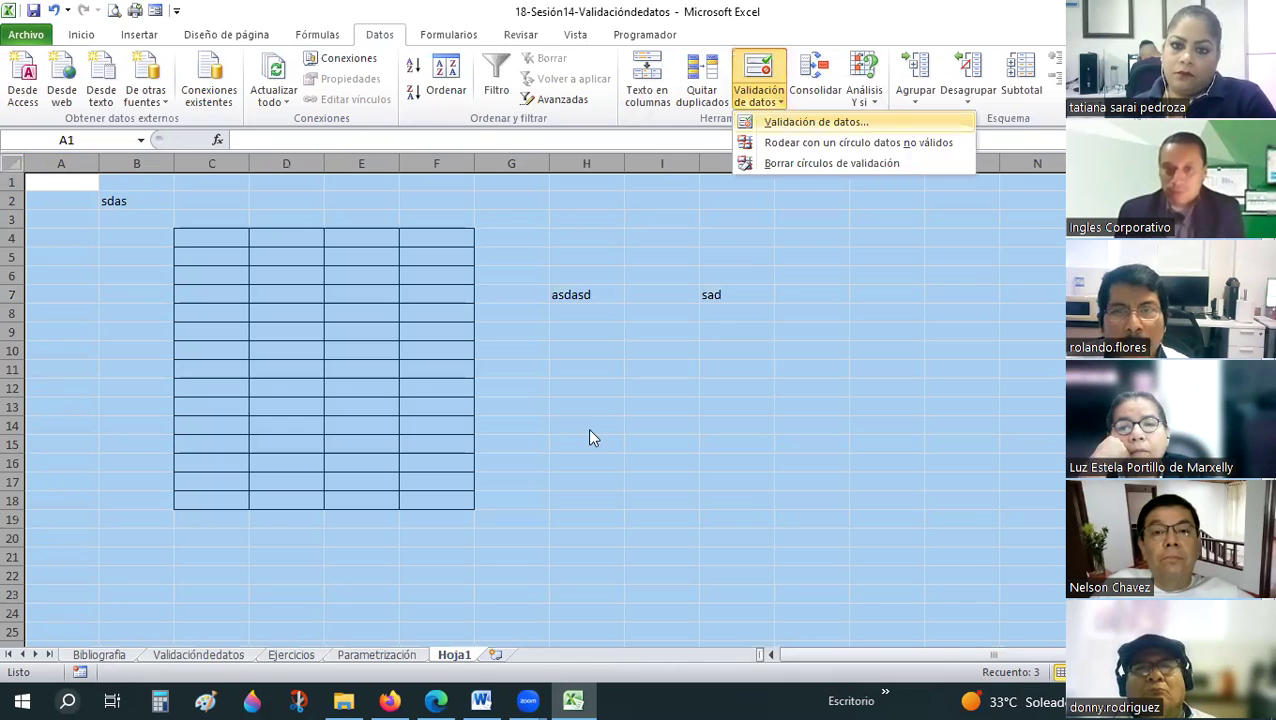
{"action": "key", "text": "Return"}
{"action": "left_click", "coordinate": [578, 401]}
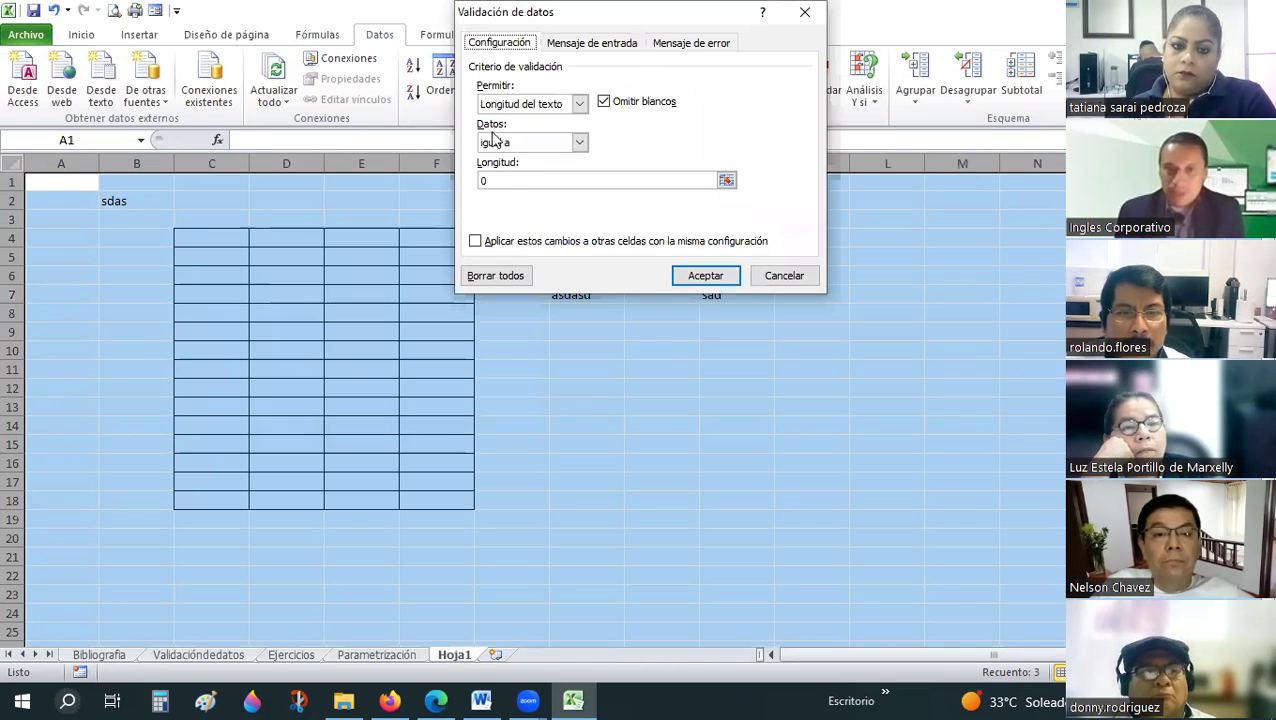
{"action": "left_click", "coordinate": [692, 275]}
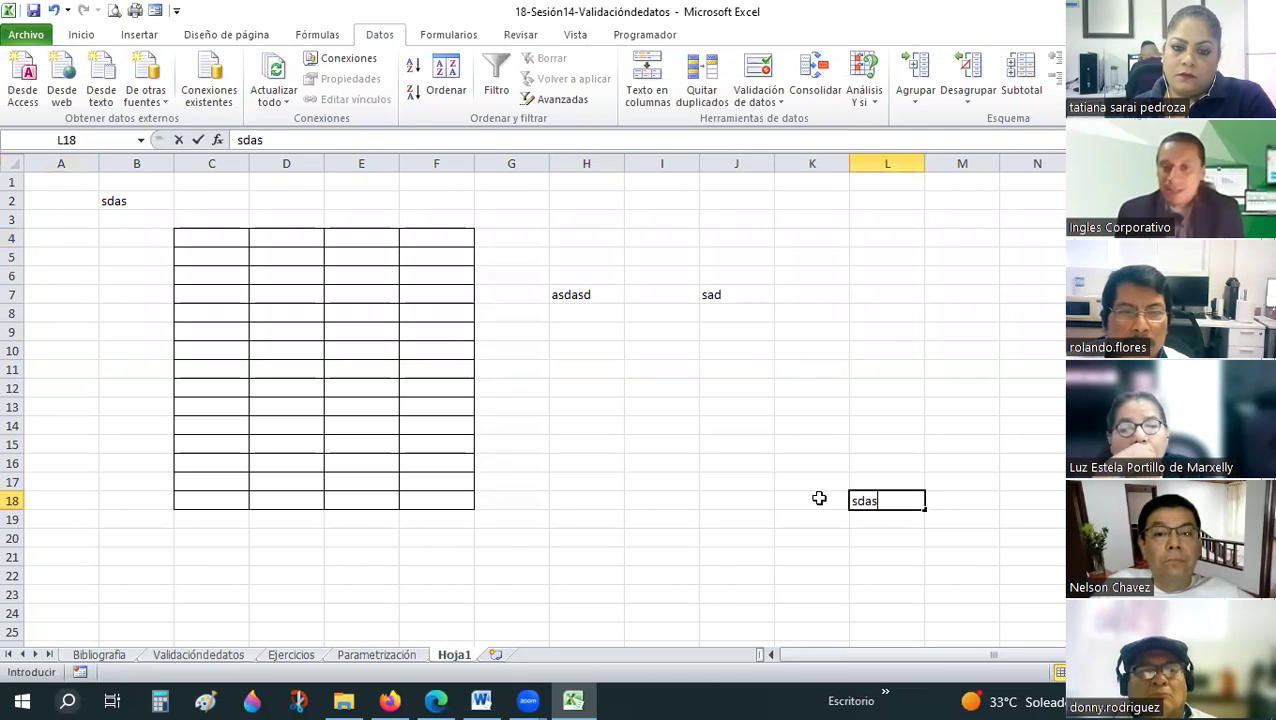
Test entries in L18 and J13, confirming text 'ad' is rejected.
{"action": "type", "text": "d"}
{"action": "key", "text": "Escape"}
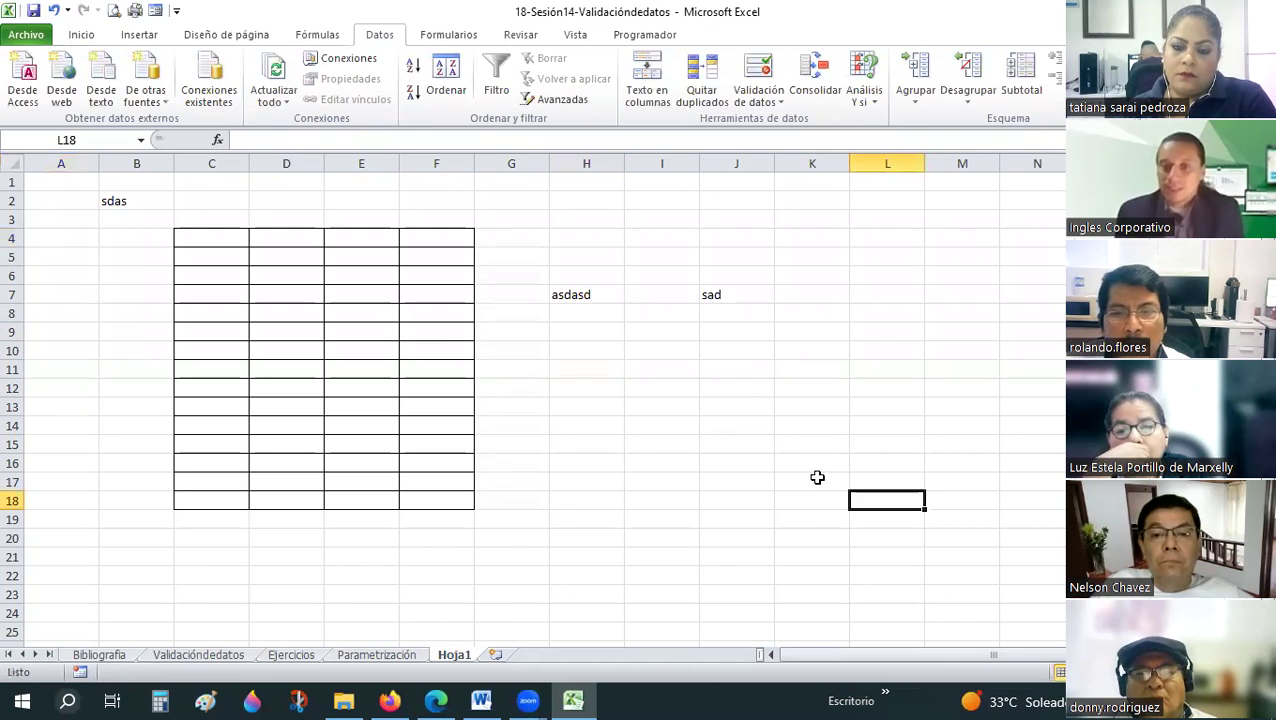
{"action": "type", "text": "ad"}
{"action": "key", "text": "Return"}
{"action": "key", "text": "Return"}
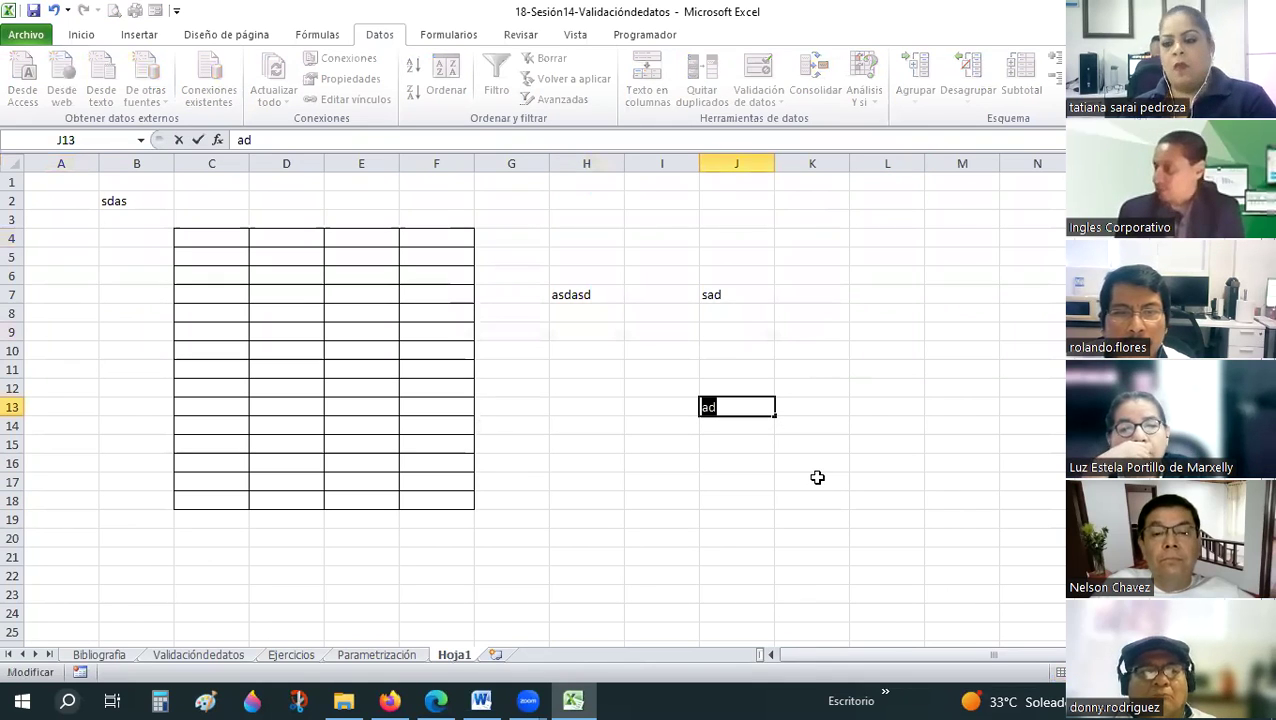
{"action": "key", "text": "Escape"}
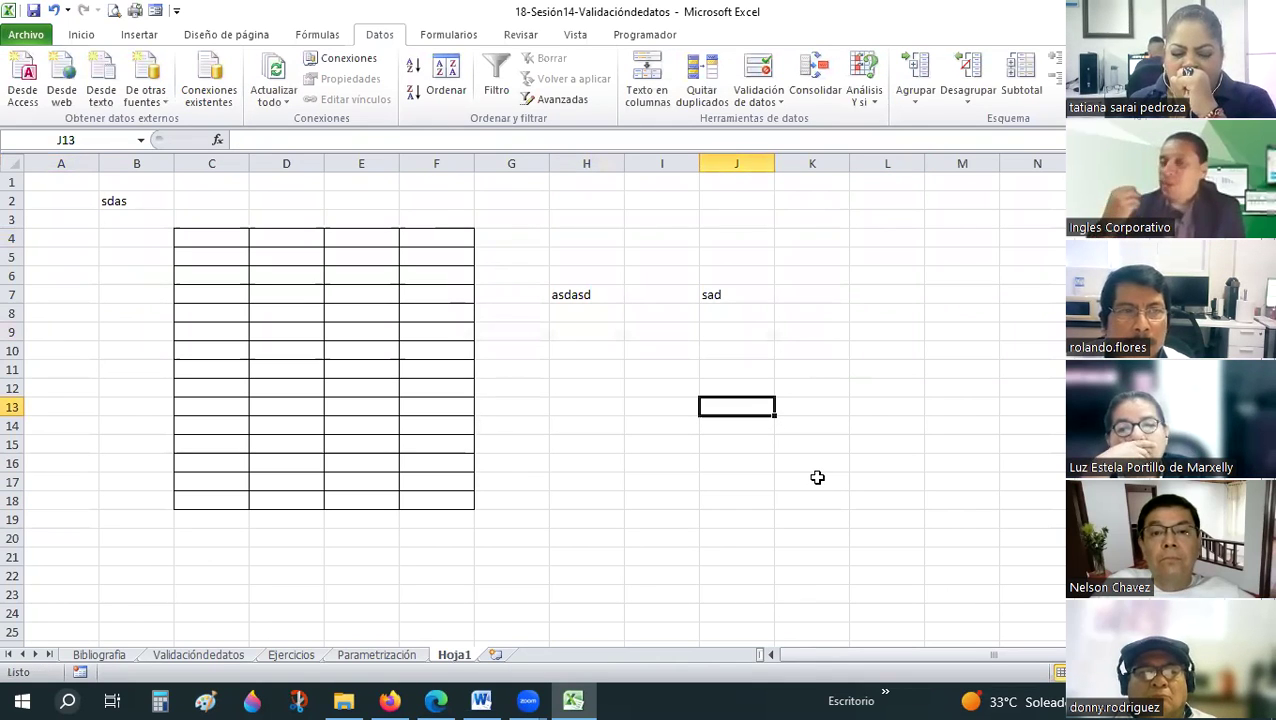
{"action": "mouse_move", "coordinate": [210, 219]}
{"action": "left_mouse_down"}
{"action": "mouse_move", "coordinate": [449, 232]}
{"action": "mouse_move", "coordinate": [449, 220]}
{"action": "left_mouse_up"}
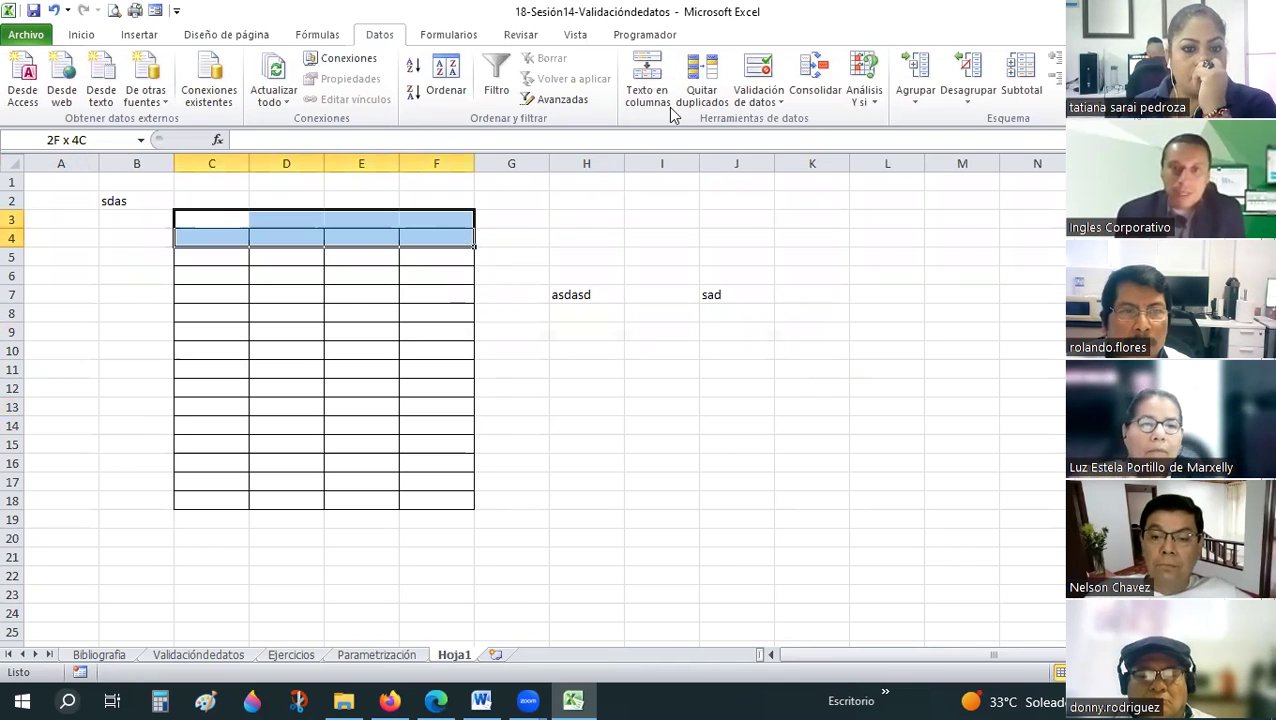
Set the title row C3:F3 validation to allow any value.
{"action": "left_click", "coordinate": [755, 97]}
{"action": "left_click", "coordinate": [767, 124]}
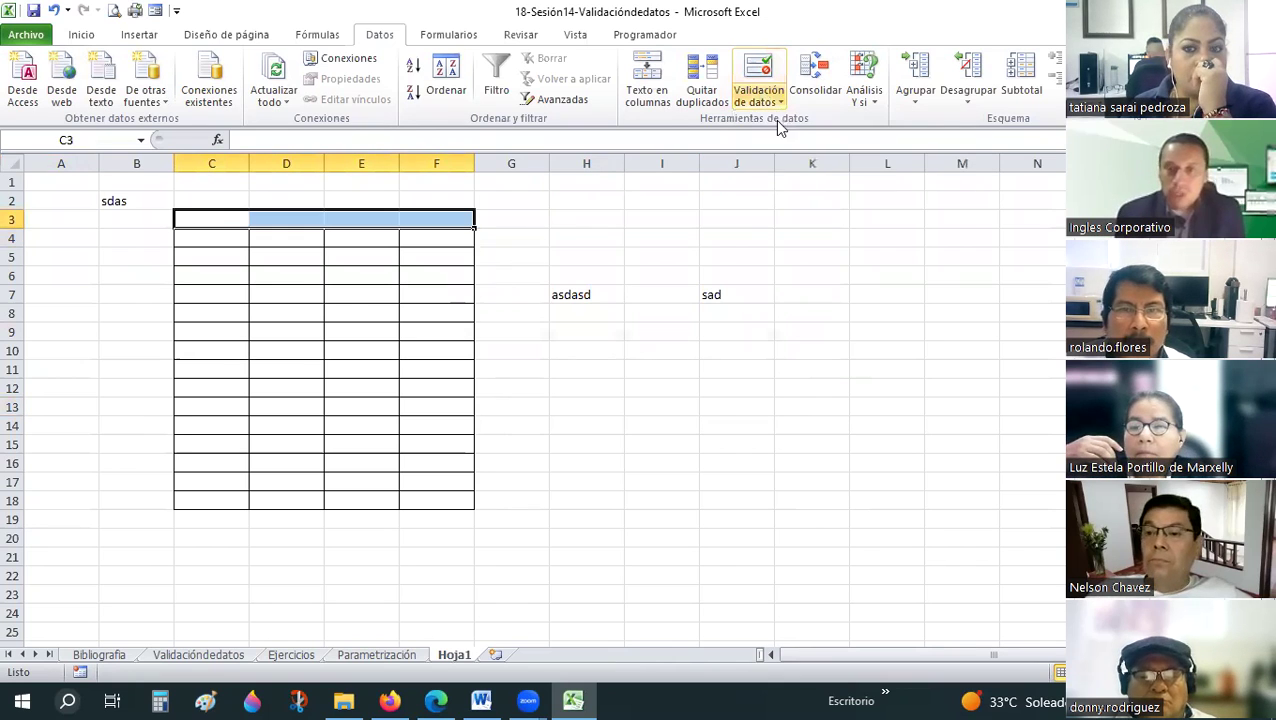
{"action": "left_click", "coordinate": [579, 104]}
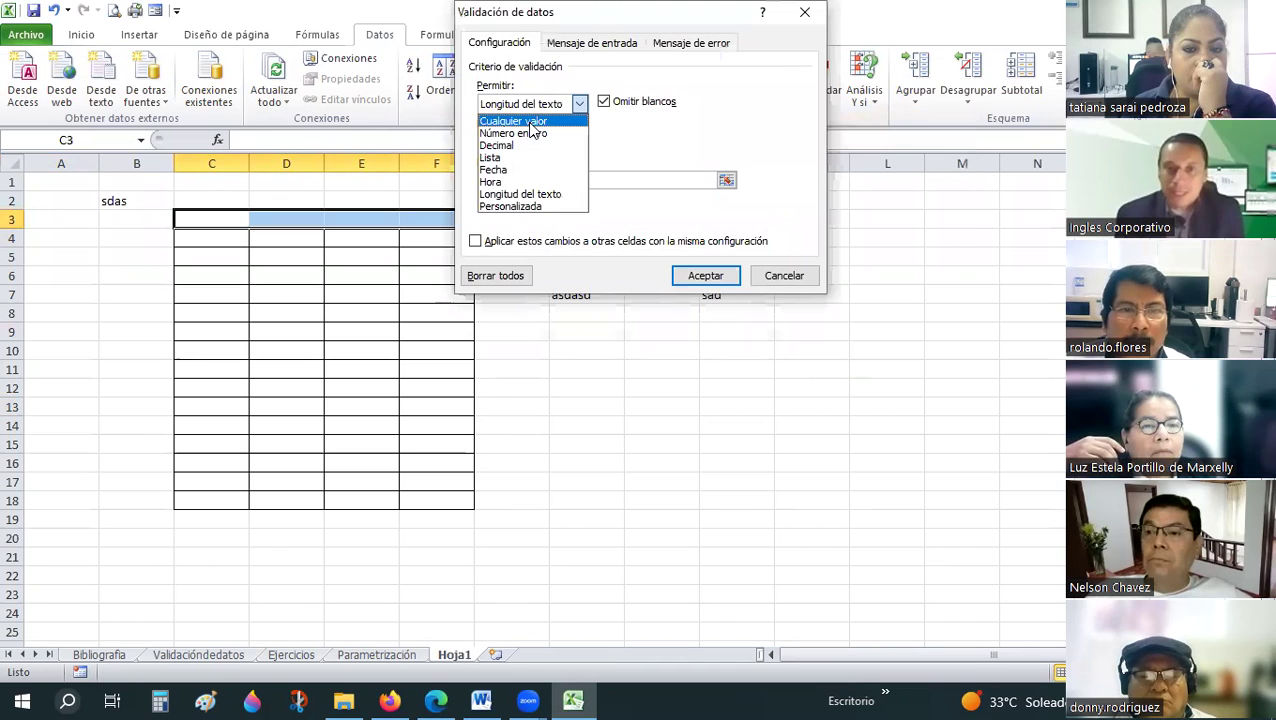
{"action": "left_click", "coordinate": [700, 272]}
Merge and center C3:F3 with the title 'Reporte mensual de consumo de agua potable (m3)'.
{"action": "left_click", "coordinate": [97, 40]}
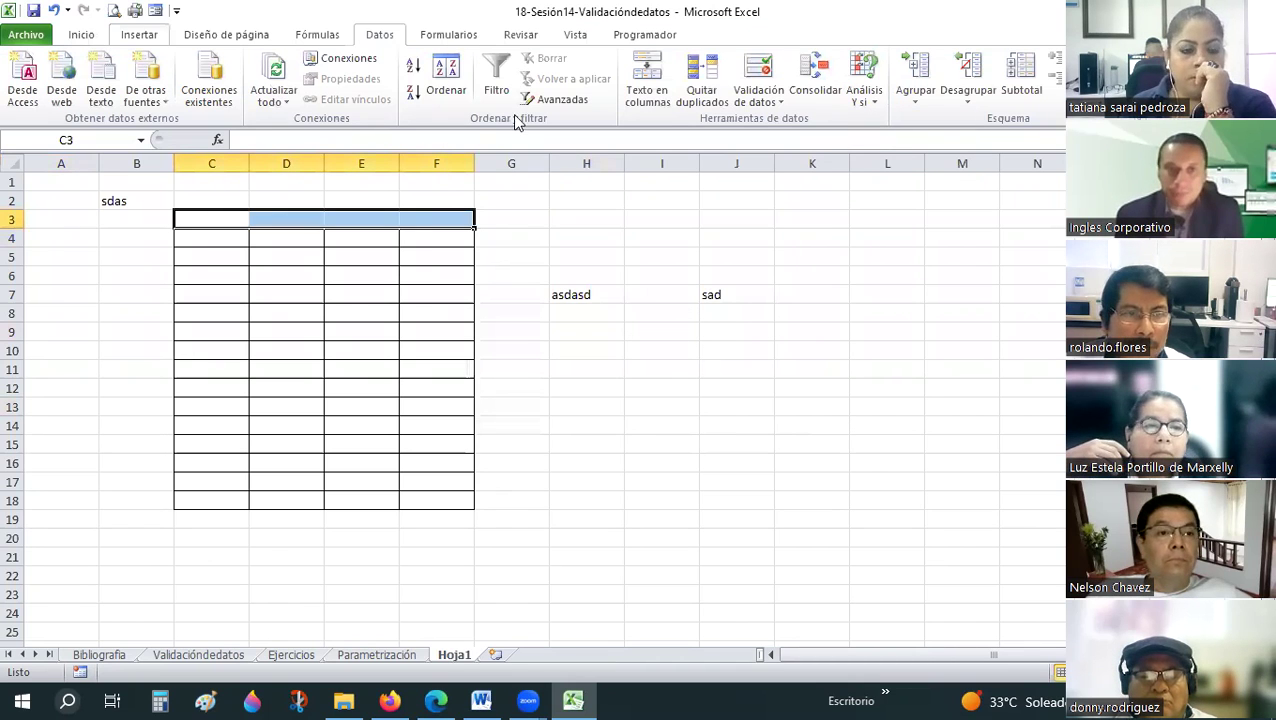
{"action": "left_click", "coordinate": [512, 94]}
{"action": "type", "text": "Re"}
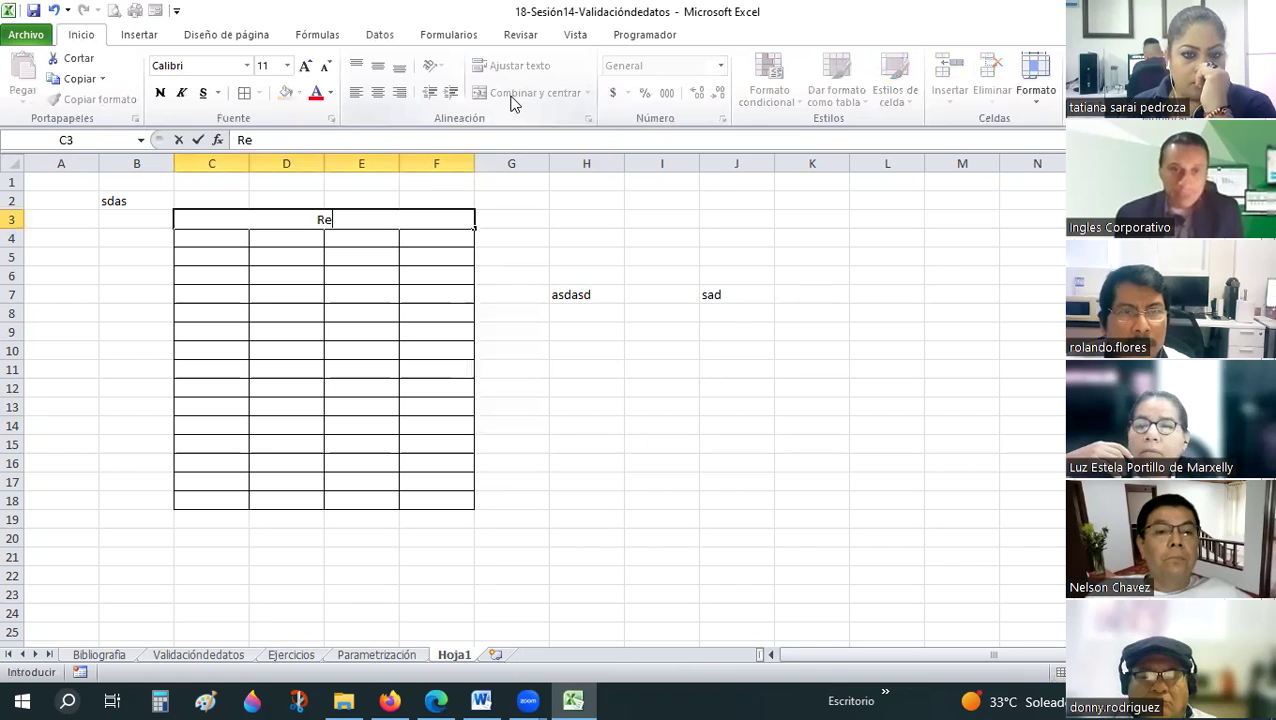
{"action": "type", "text": "porte mensual de co"}
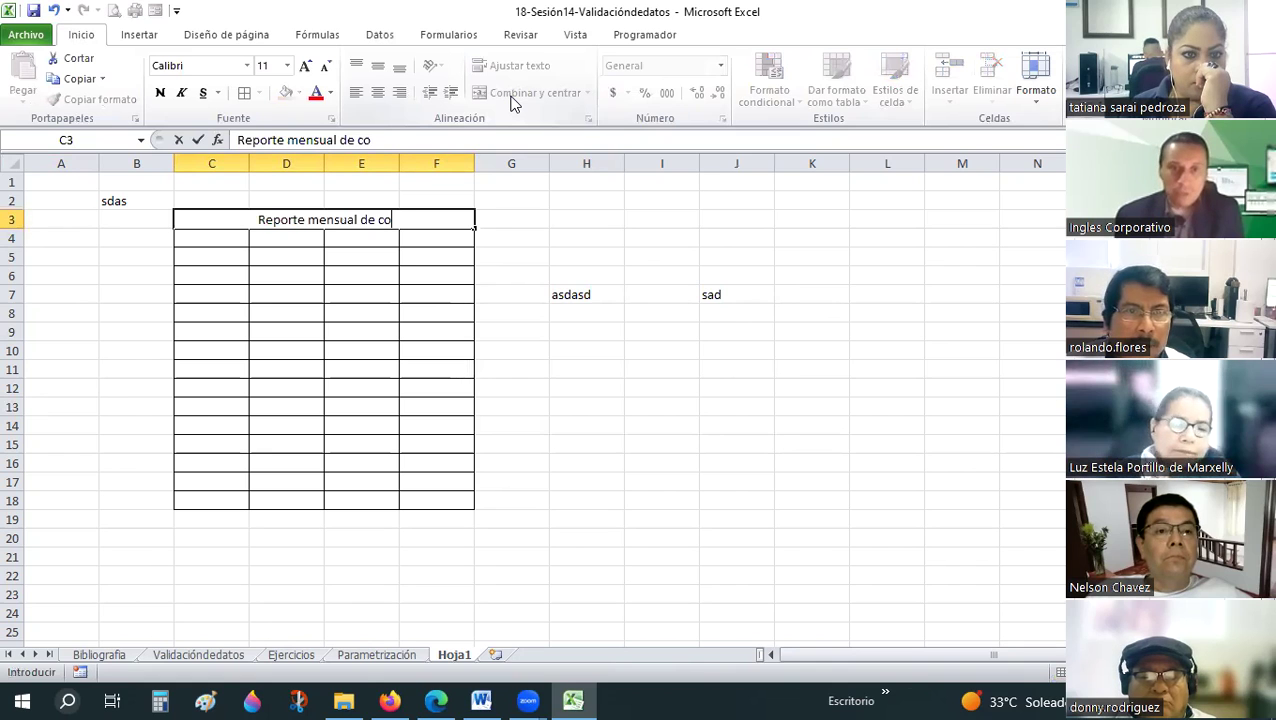
{"action": "type", "text": "nsm"}
{"action": "key", "text": "BackSpace"}
{"action": "type", "text": "umo de "}
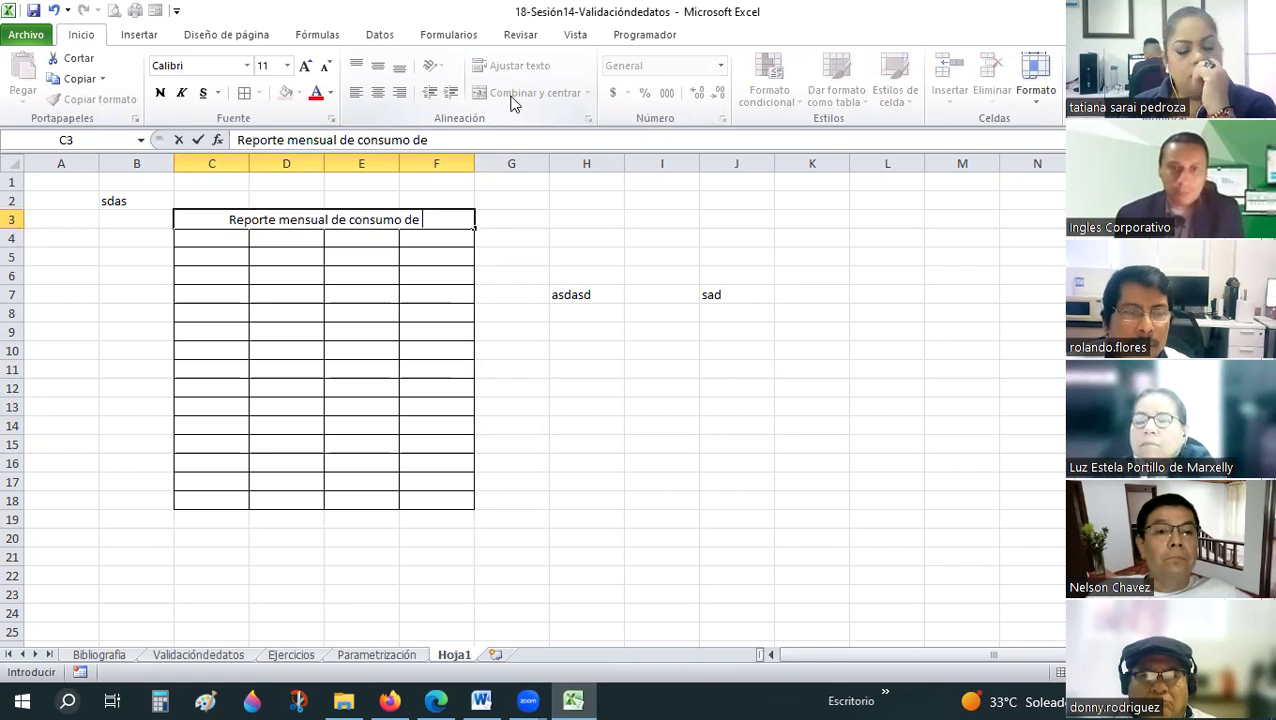
{"action": "type", "text": "agua potable "}
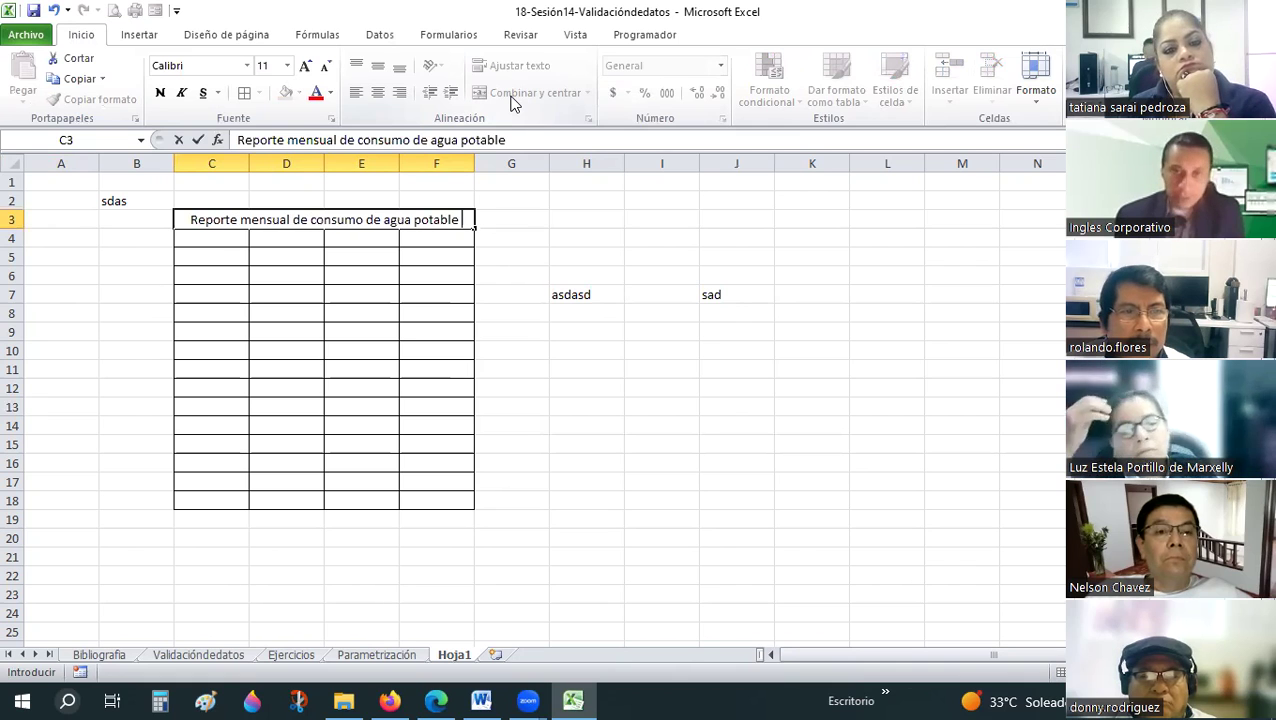
{"action": "type", "text": "(m3)"}
{"action": "key", "text": "Return"}
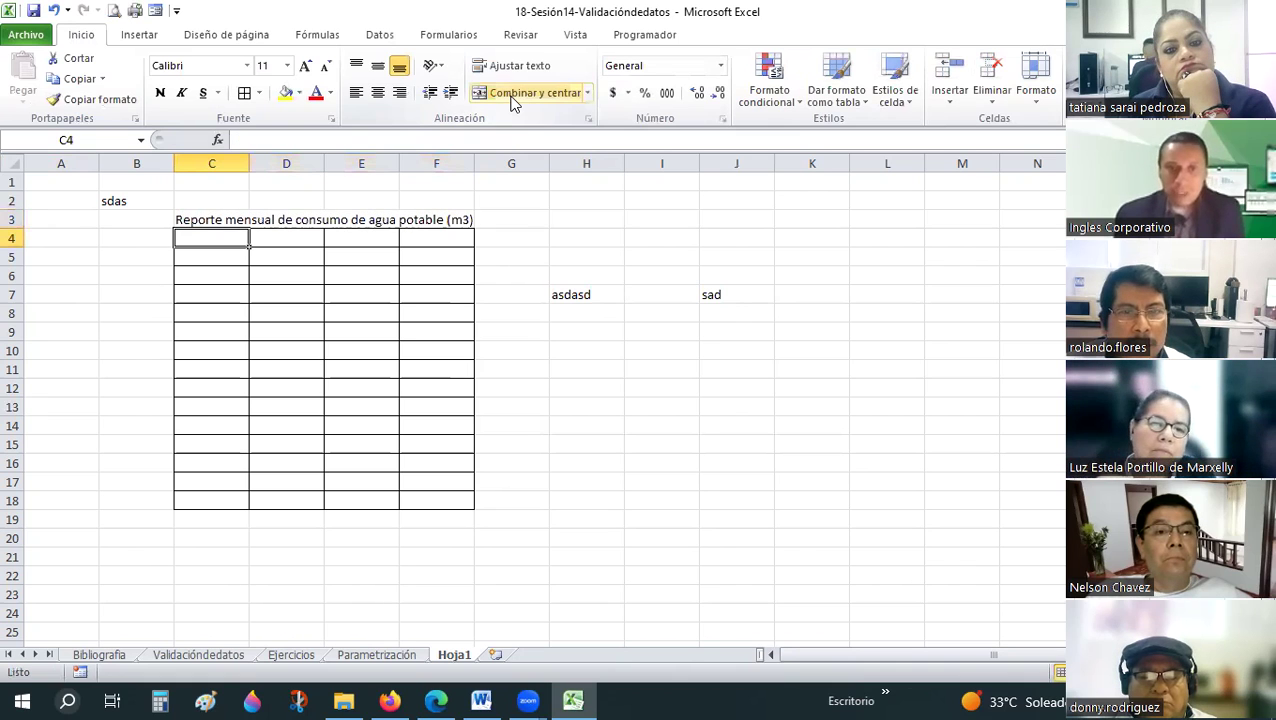
Widen column F, undo the extra row-19 borders, and bold the title.
{"action": "left_click_drag", "start_coordinate": [494, 161], "coordinate": [497, 161]}
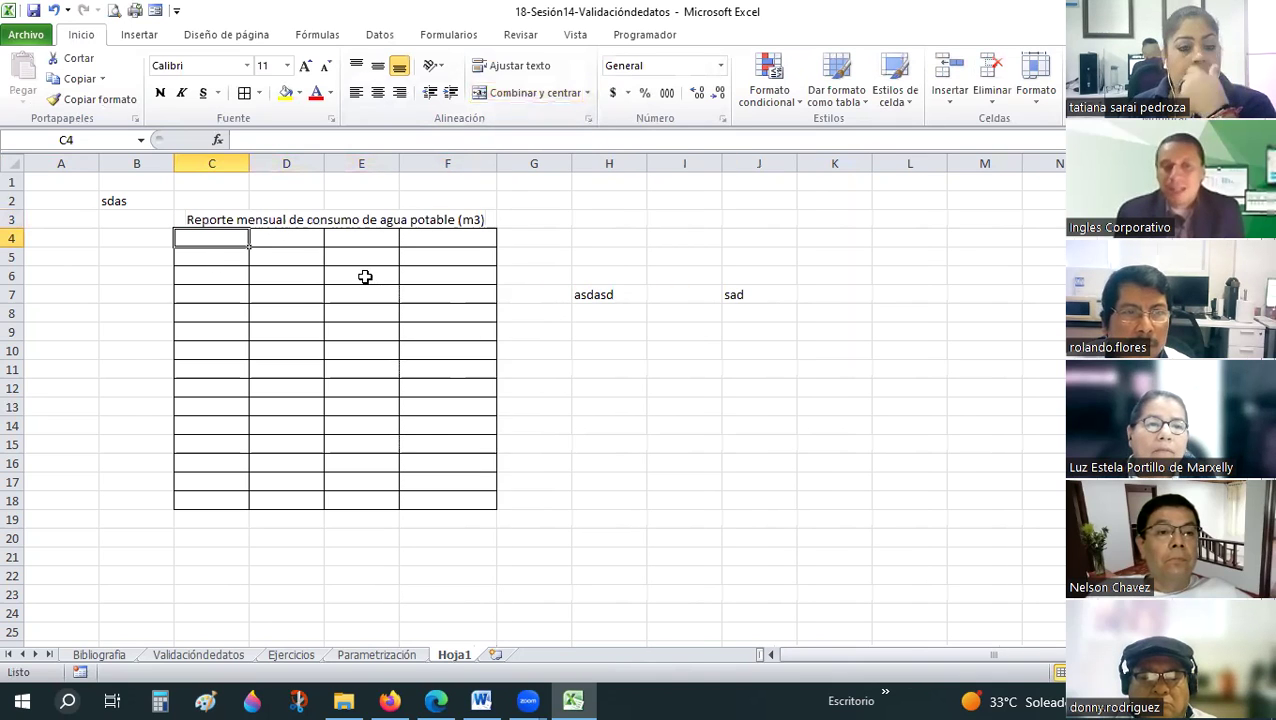
{"action": "left_click_drag", "start_coordinate": [211, 256], "coordinate": [442, 503]}
{"action": "left_click_drag", "start_coordinate": [283, 365], "coordinate": [447, 519]}
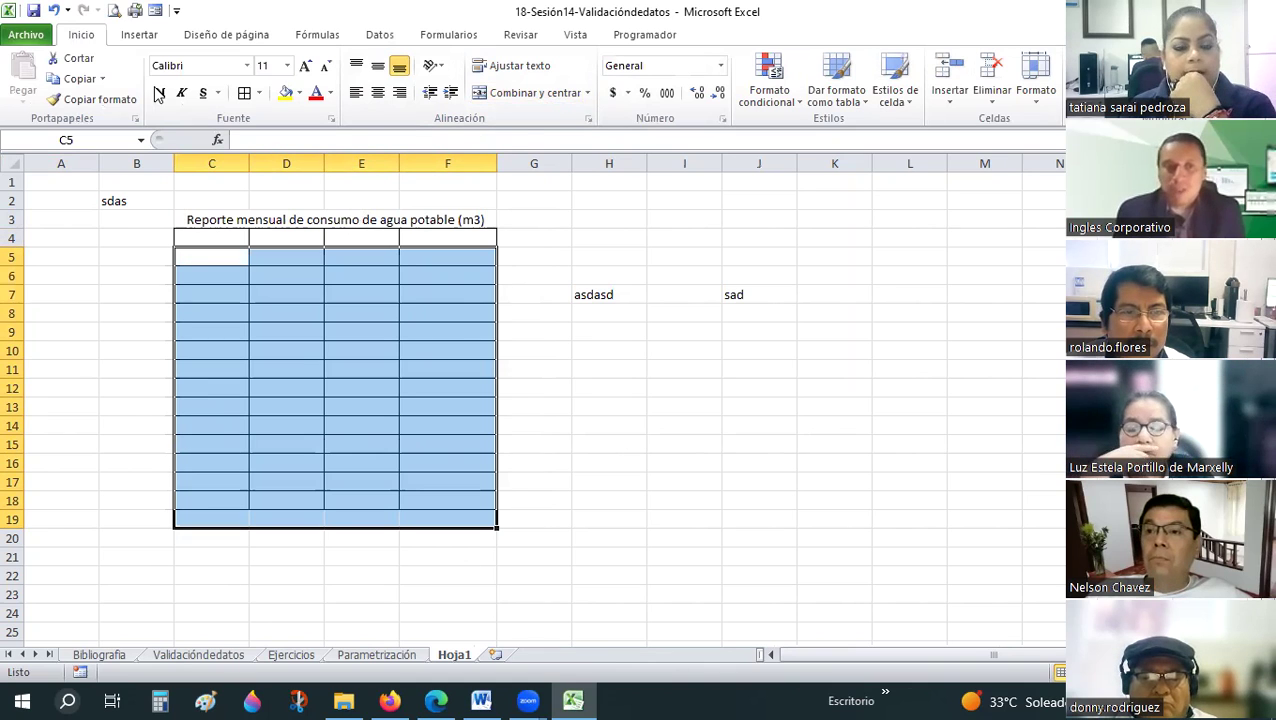
{"action": "key", "text": "ctrl+z"}
{"action": "left_click", "coordinate": [684, 369]}
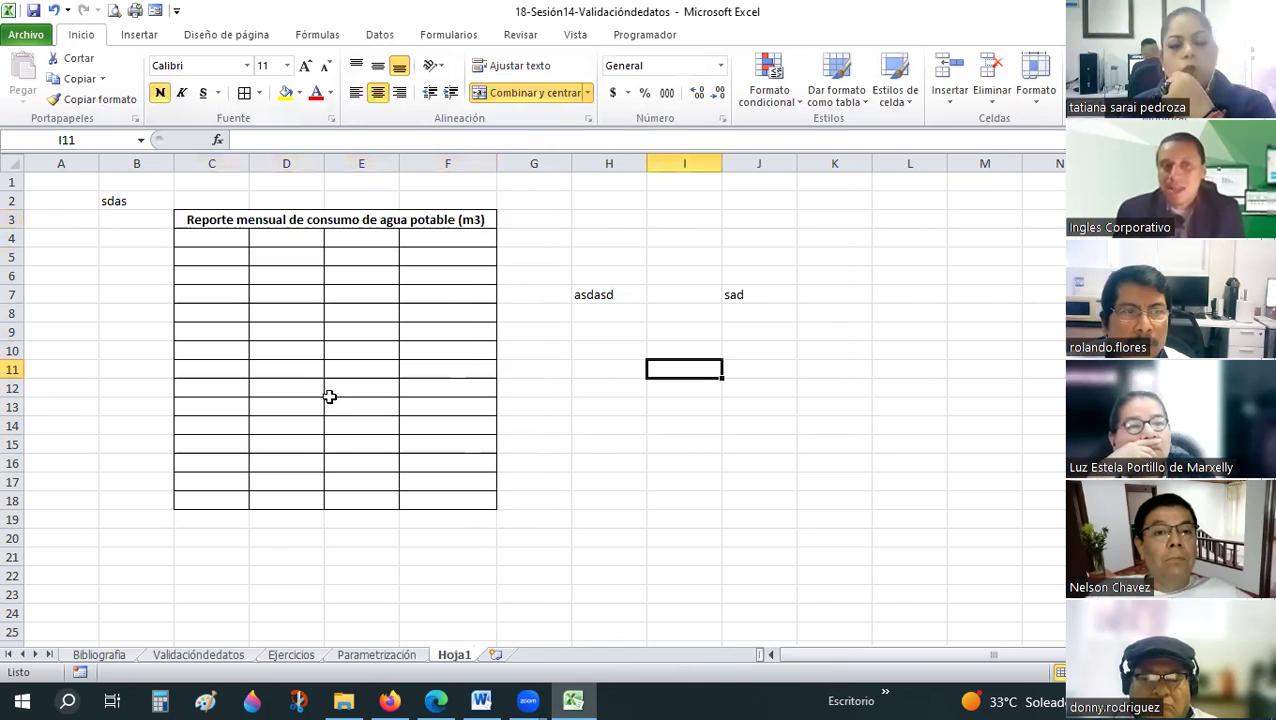
{"action": "key", "text": "ctrl+a"}
{"action": "left_click", "coordinate": [392, 38]}
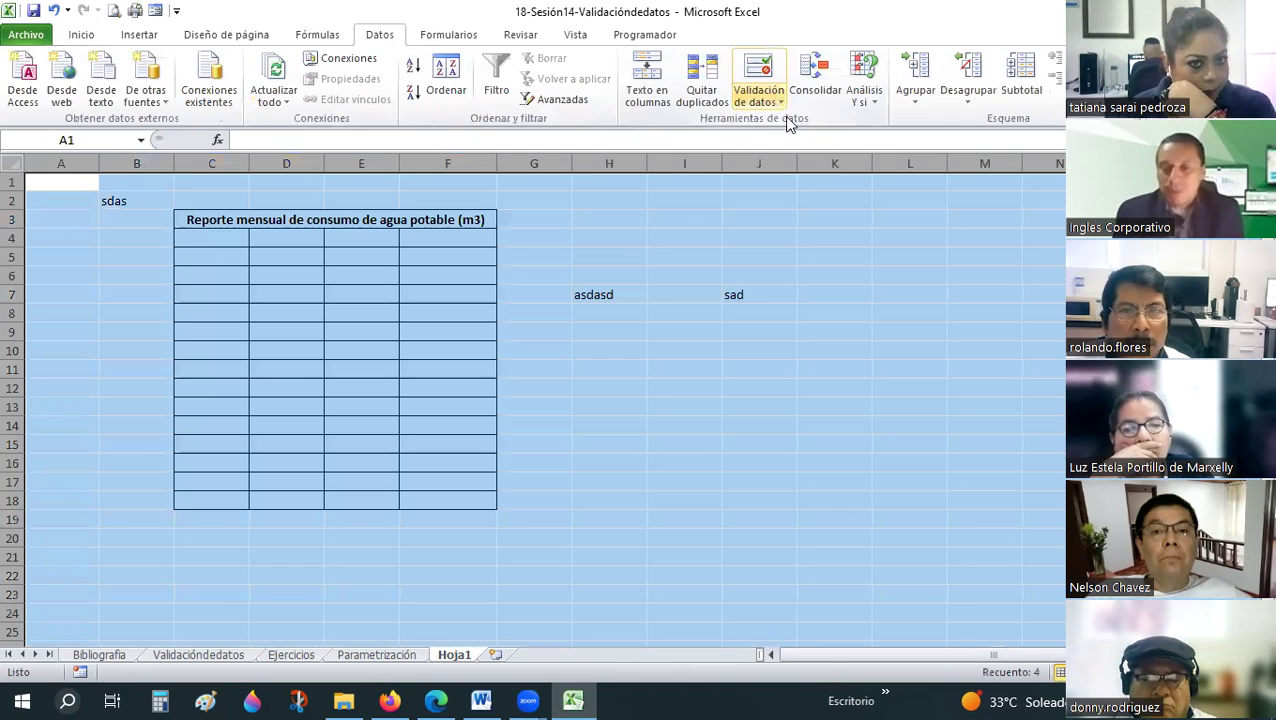
{"action": "left_click", "coordinate": [758, 76]}
{"action": "left_click", "coordinate": [600, 402]}
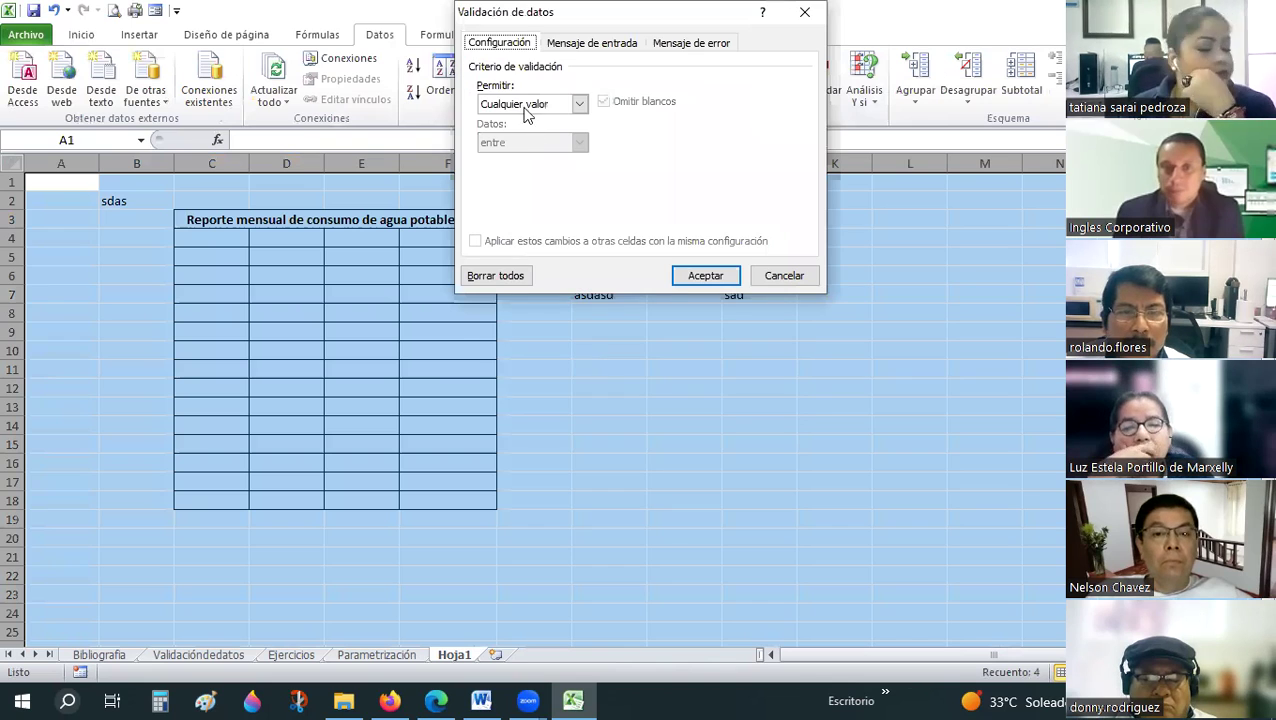
{"action": "left_click", "coordinate": [525, 106]}
{"action": "left_click", "coordinate": [507, 189]}
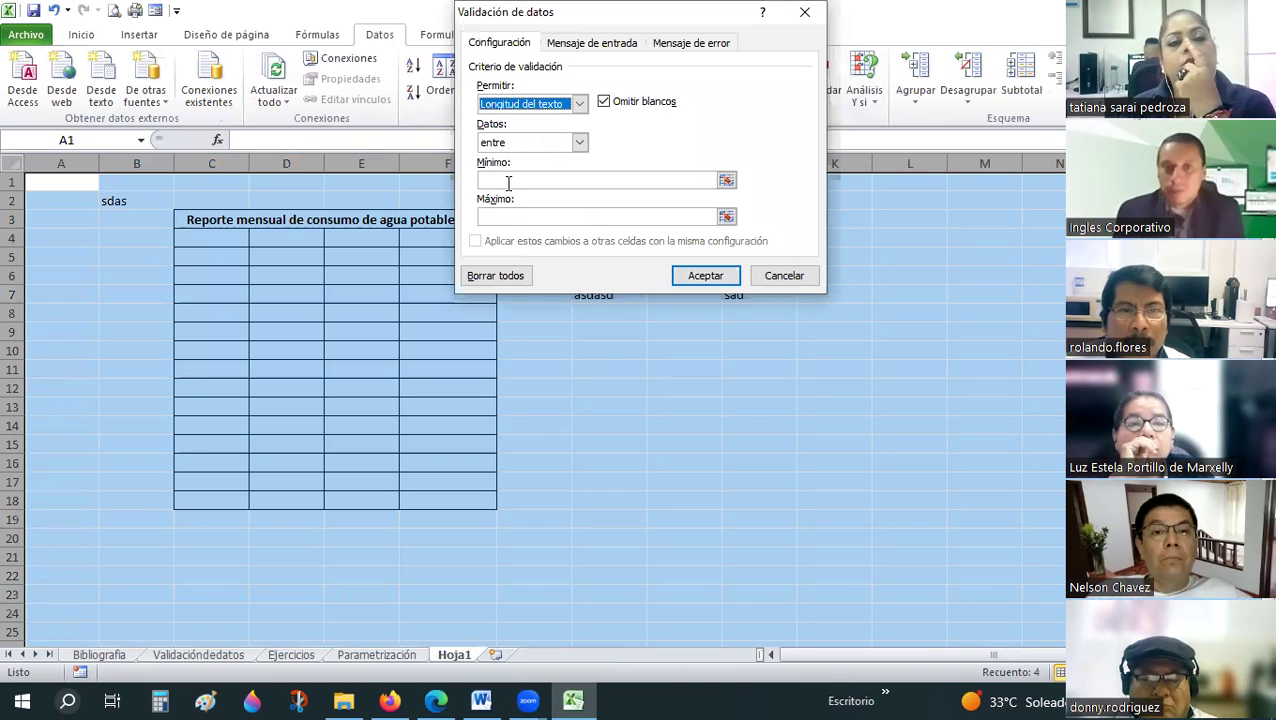
{"action": "key", "text": "Tab"}
{"action": "key", "text": "Down"}
{"action": "key", "text": "Down"}
{"action": "key", "text": "Tab"}
{"action": "key", "text": "Escape"}
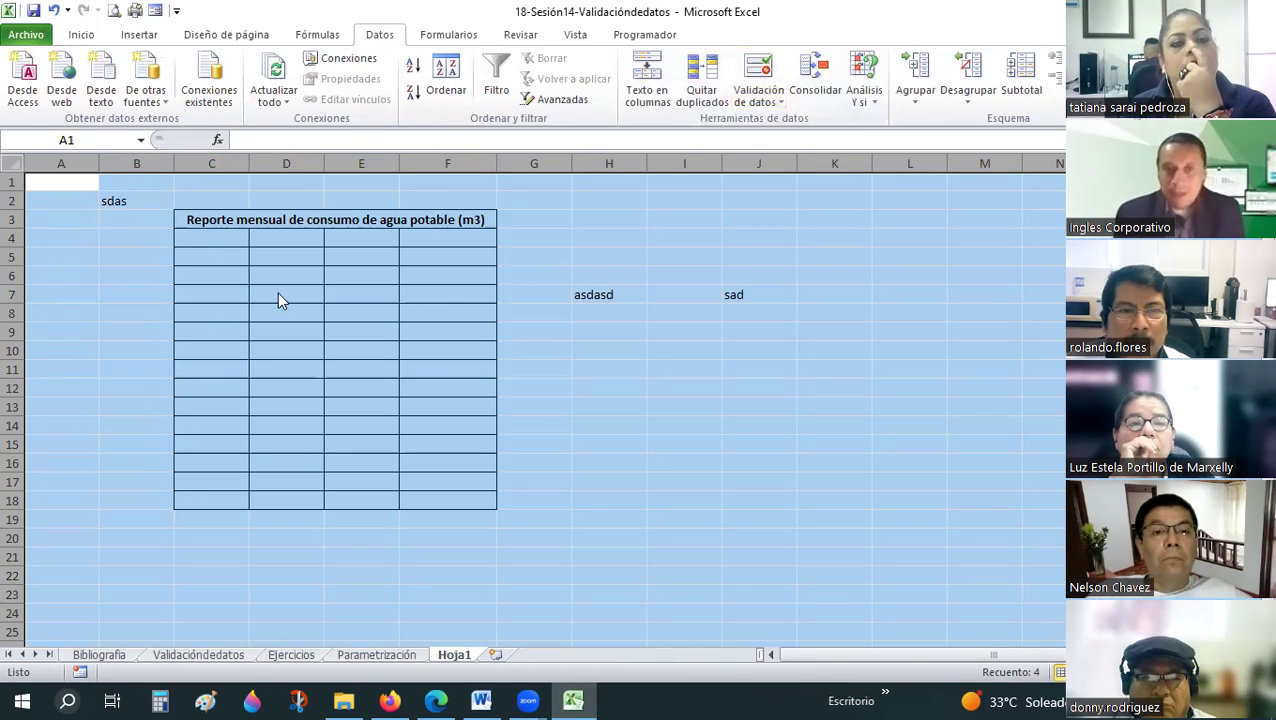
{"action": "left_click", "coordinate": [534, 276]}
{"action": "type", "text": "d"}
{"action": "key", "text": "Return"}
{"action": "left_click", "coordinate": [638, 406]}
{"action": "left_click", "coordinate": [565, 480]}
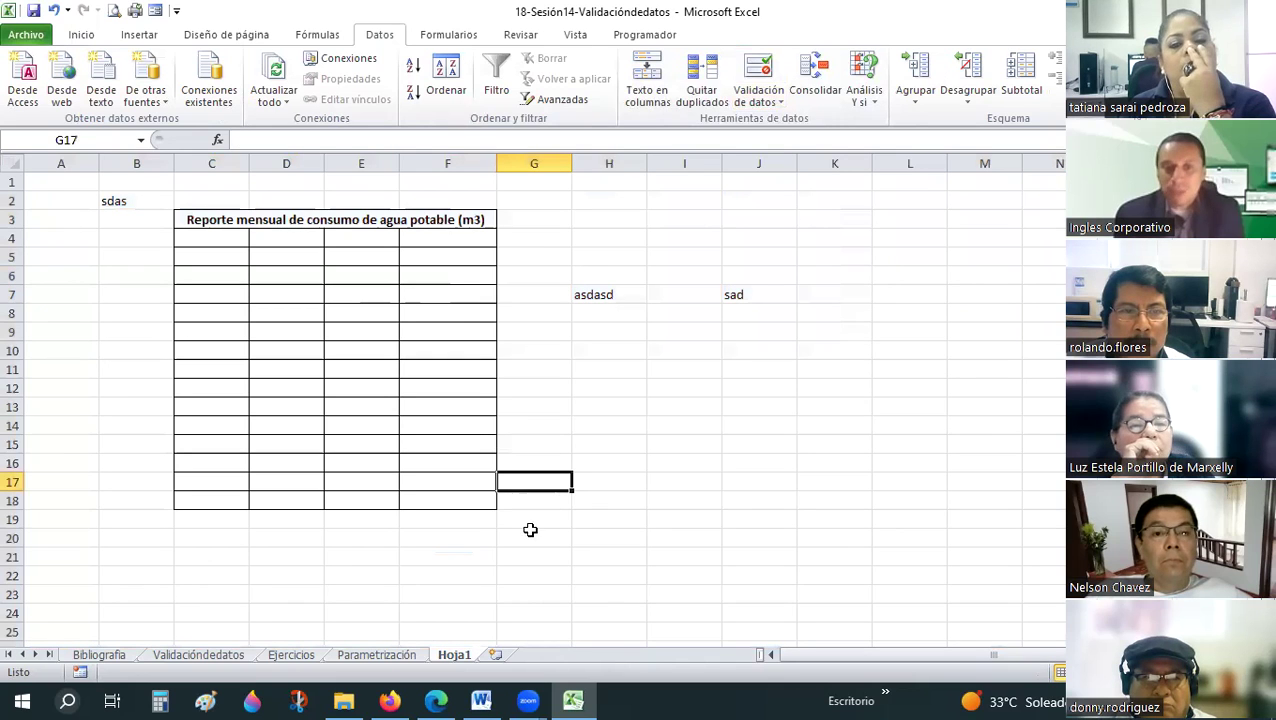
Browse the Parametrización, Ejercicios and Hoja1 sheets, ending on Validacióndedatos.
{"action": "left_click", "coordinate": [351, 652]}
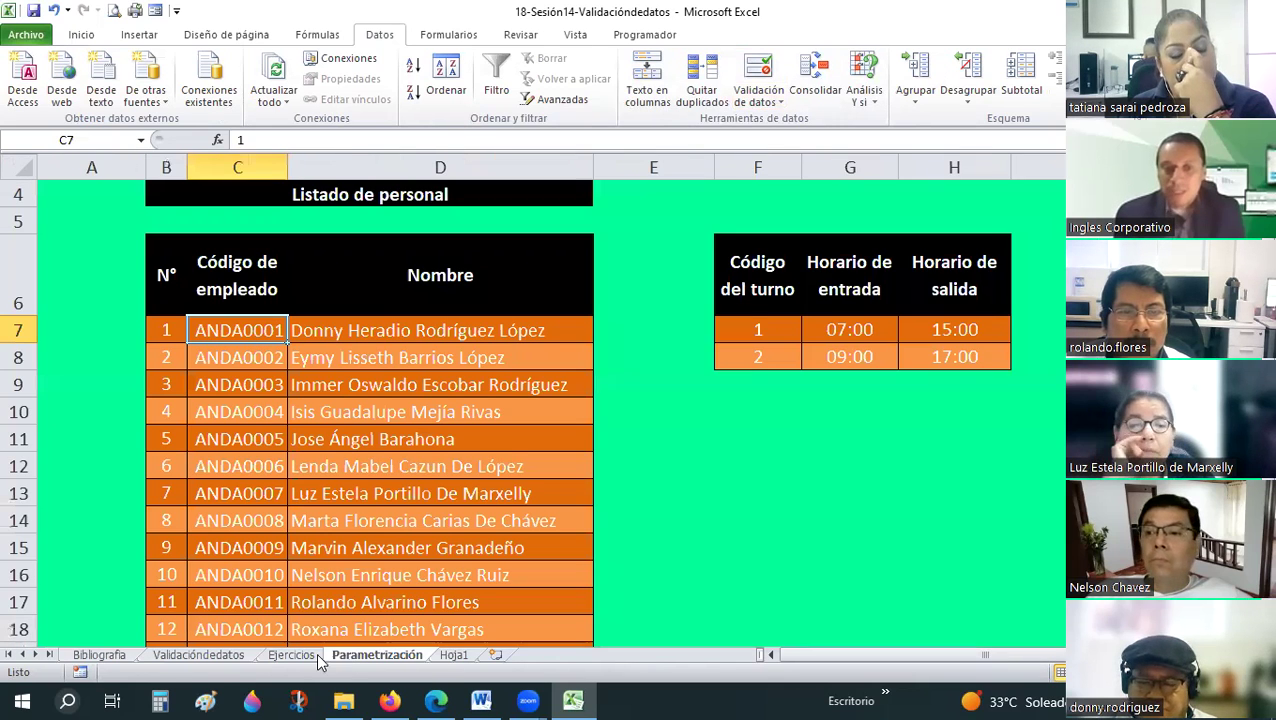
{"action": "left_click", "coordinate": [314, 654]}
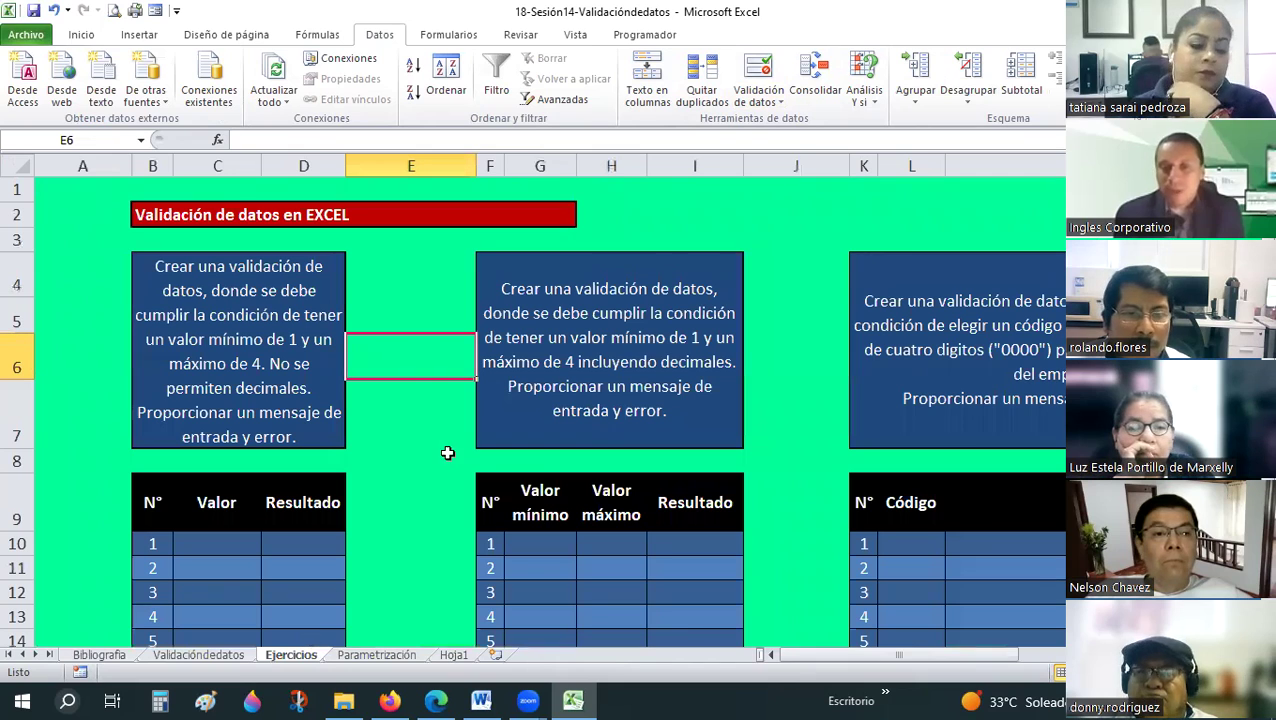
{"action": "left_click", "coordinate": [381, 658]}
{"action": "left_click", "coordinate": [447, 656]}
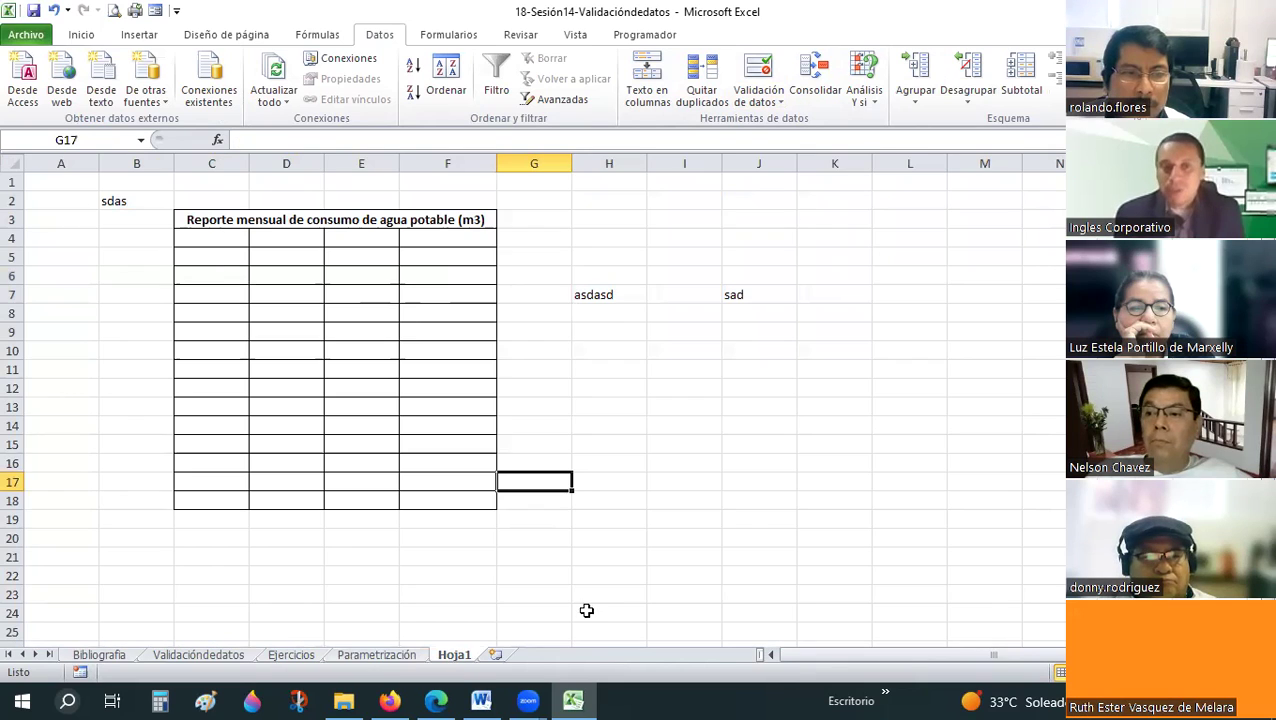
{"action": "left_click", "coordinate": [181, 652]}
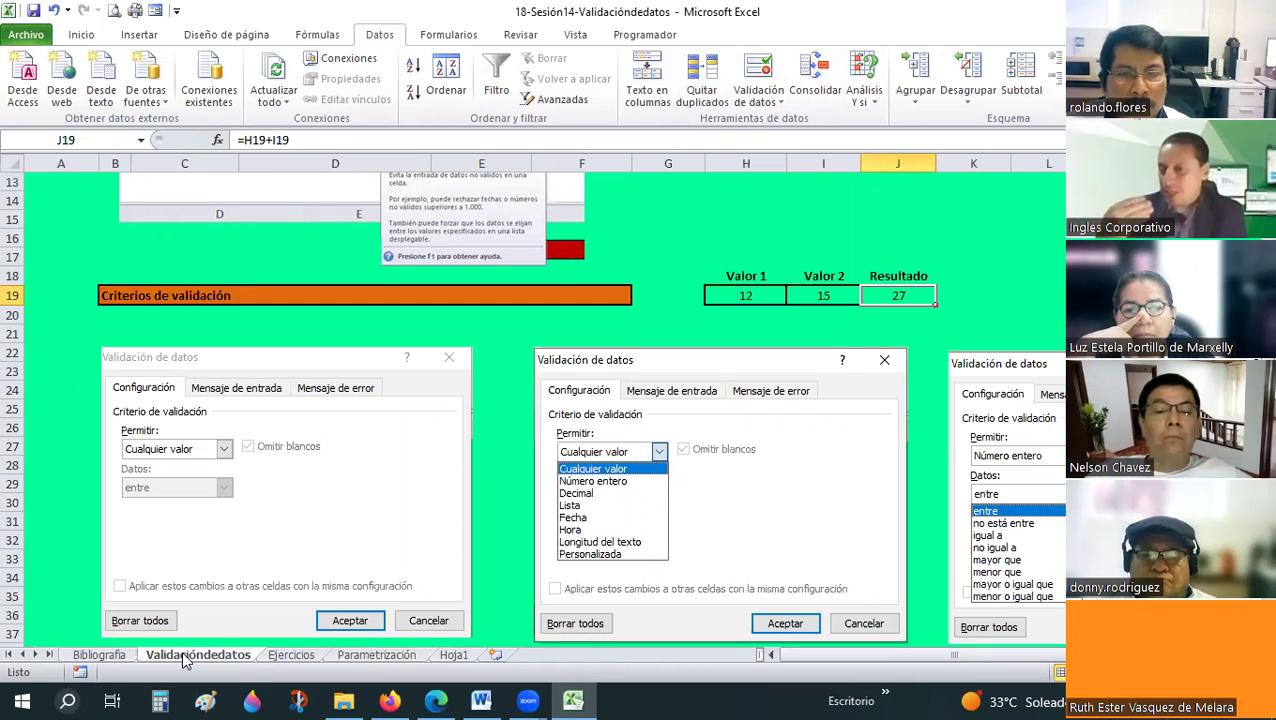
{"action": "left_click", "coordinate": [470, 323]}
{"action": "scroll", "coordinate": [477, 331], "scroll_direction": "down", "scroll_amount": 2}
{"action": "scroll", "coordinate": [476, 331], "scroll_direction": "down", "scroll_amount": 4}
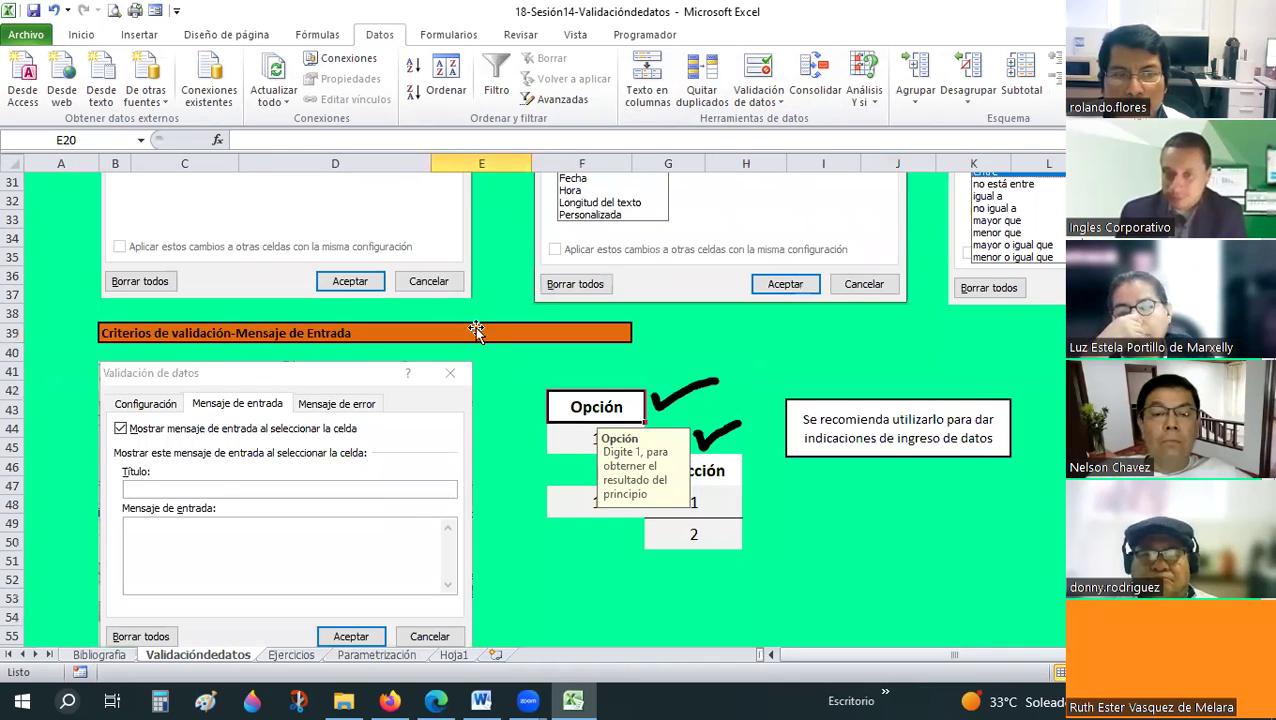
{"action": "scroll", "coordinate": [476, 331], "scroll_direction": "up", "scroll_amount": 6}
{"action": "scroll", "coordinate": [476, 331], "scroll_direction": "down", "scroll_amount": 3}
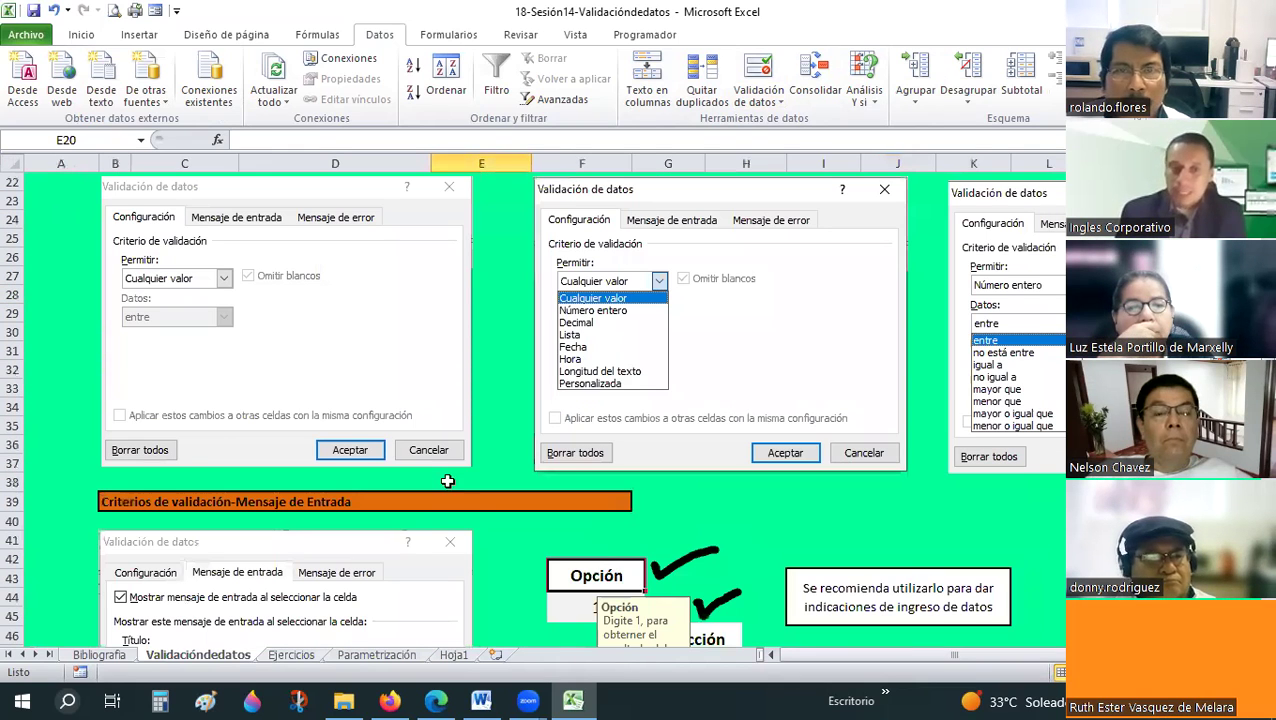
{"action": "left_click", "coordinate": [491, 311]}
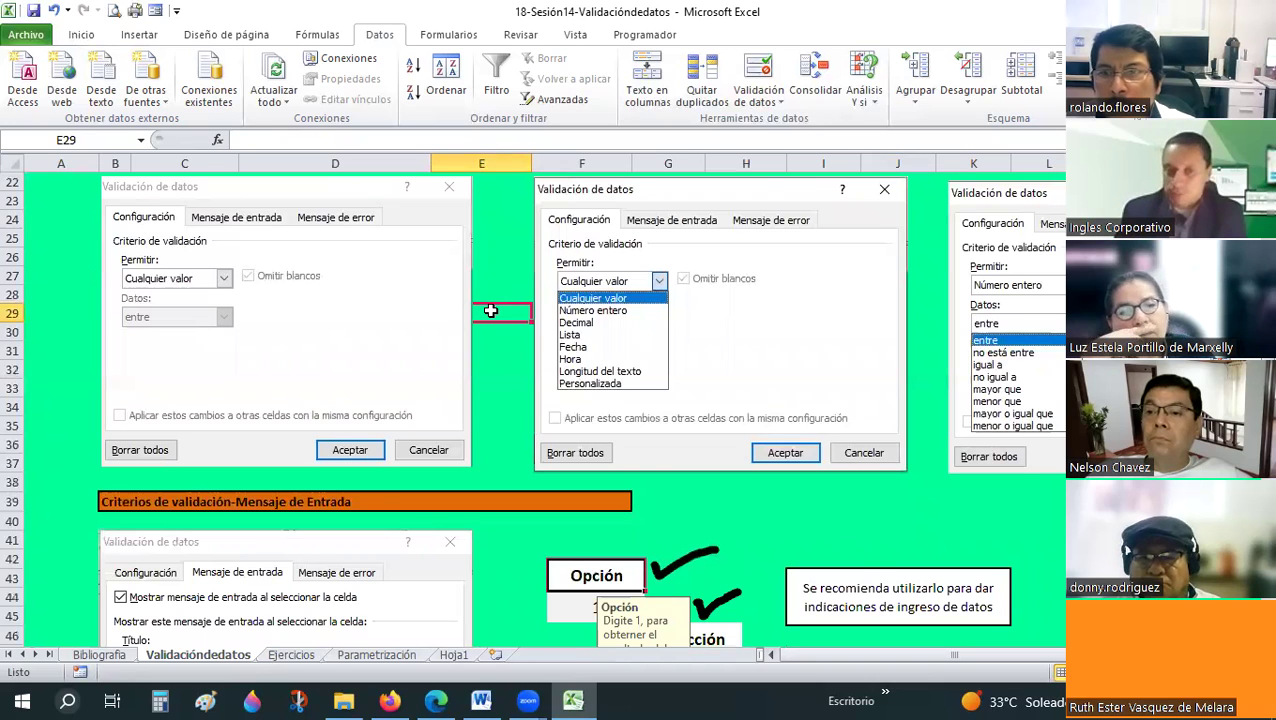
{"action": "scroll", "coordinate": [490, 311], "scroll_direction": "down", "scroll_amount": 1}
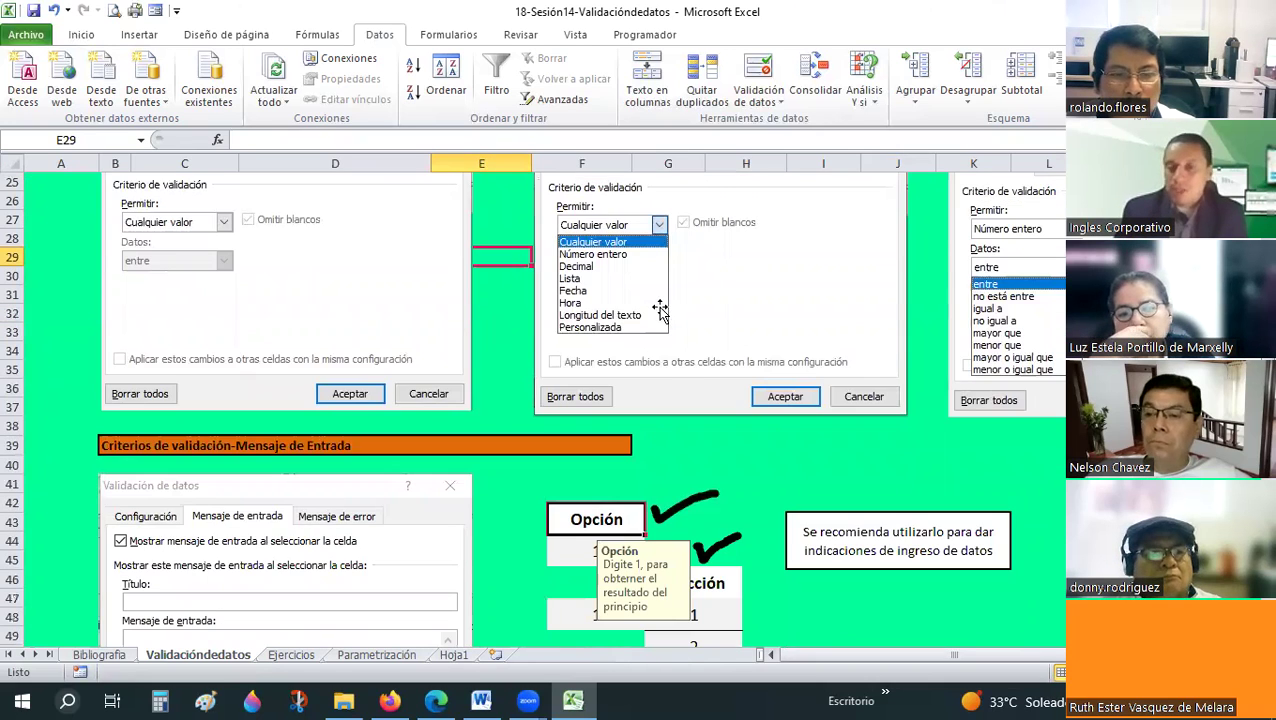
{"action": "scroll", "coordinate": [665, 300], "scroll_direction": "up", "scroll_amount": 2}
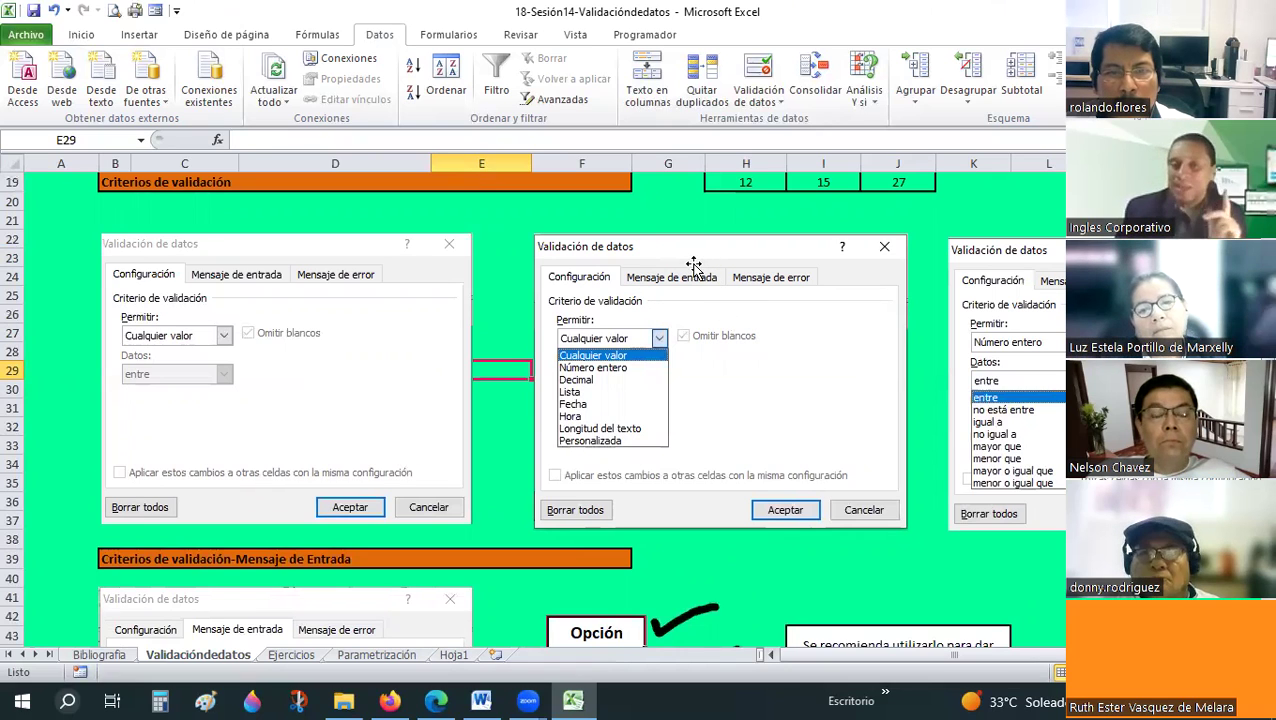
{"action": "scroll", "coordinate": [693, 264], "scroll_direction": "down", "scroll_amount": 5}
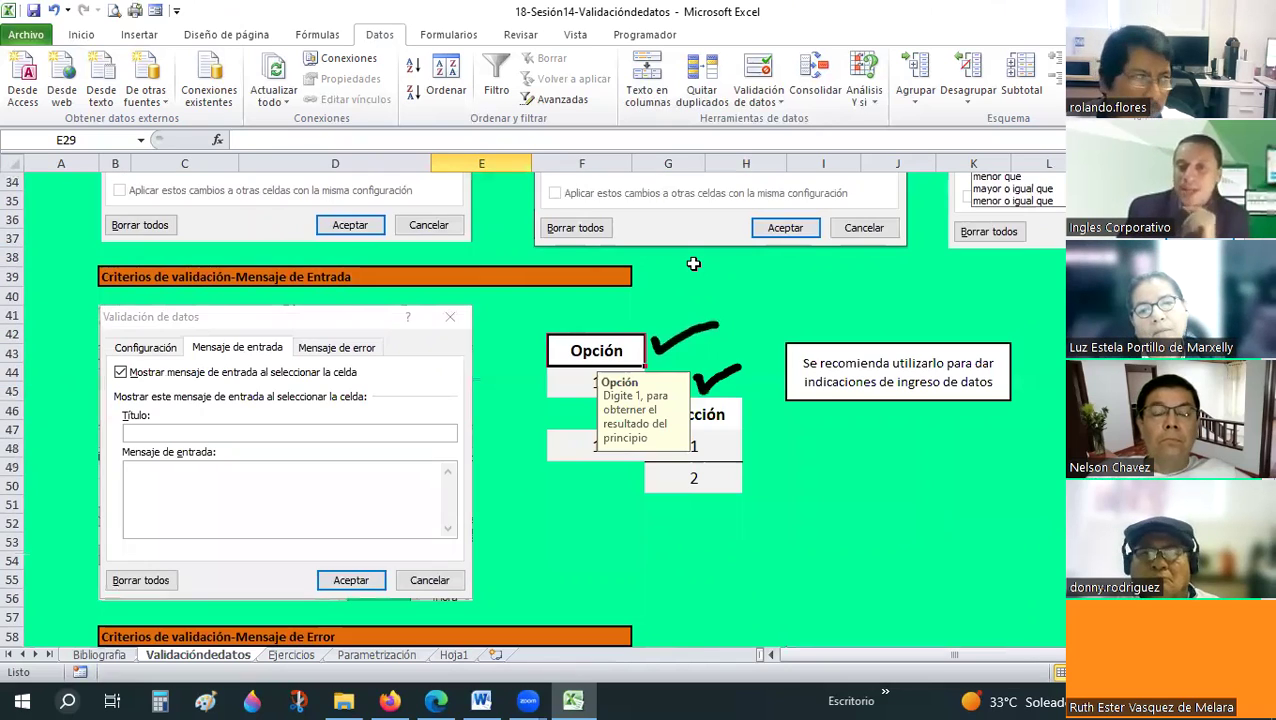
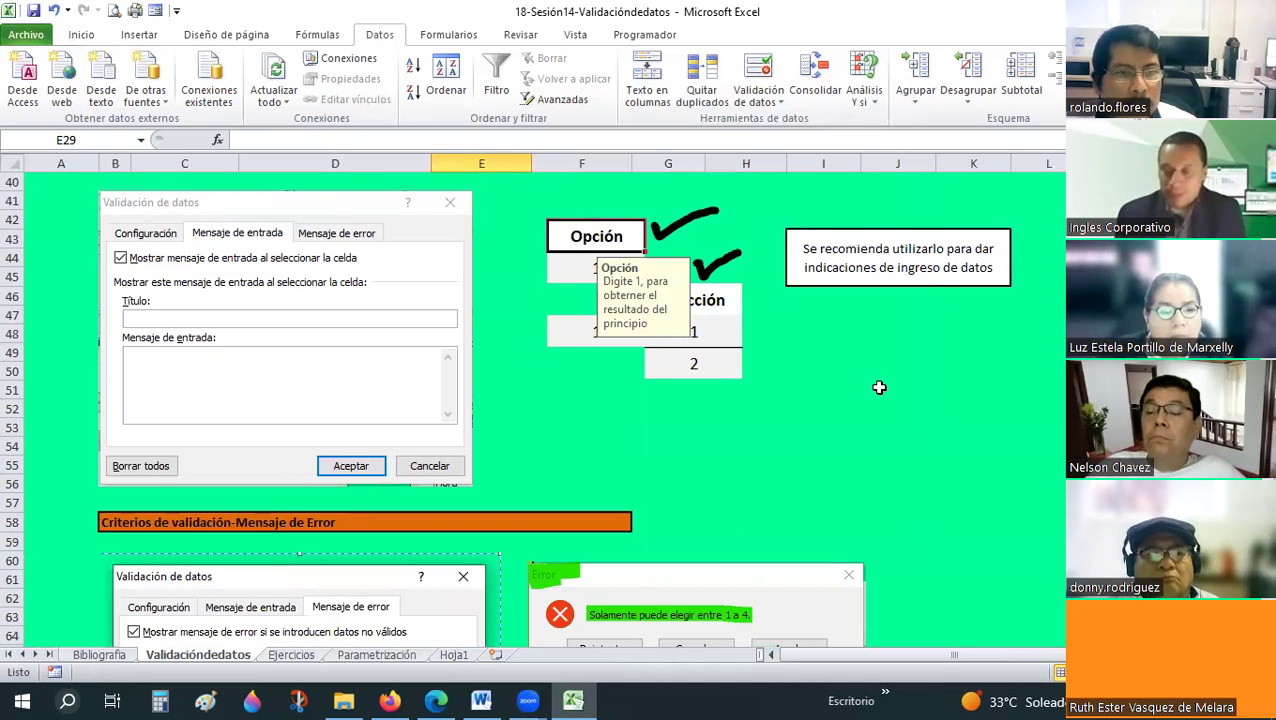
Pick cell J51, then select the employee list B6:D23 on the Parametrización sheet.
{"action": "scroll", "coordinate": [877, 386], "scroll_direction": "down", "scroll_amount": 2}
{"action": "left_click", "coordinate": [928, 388]}
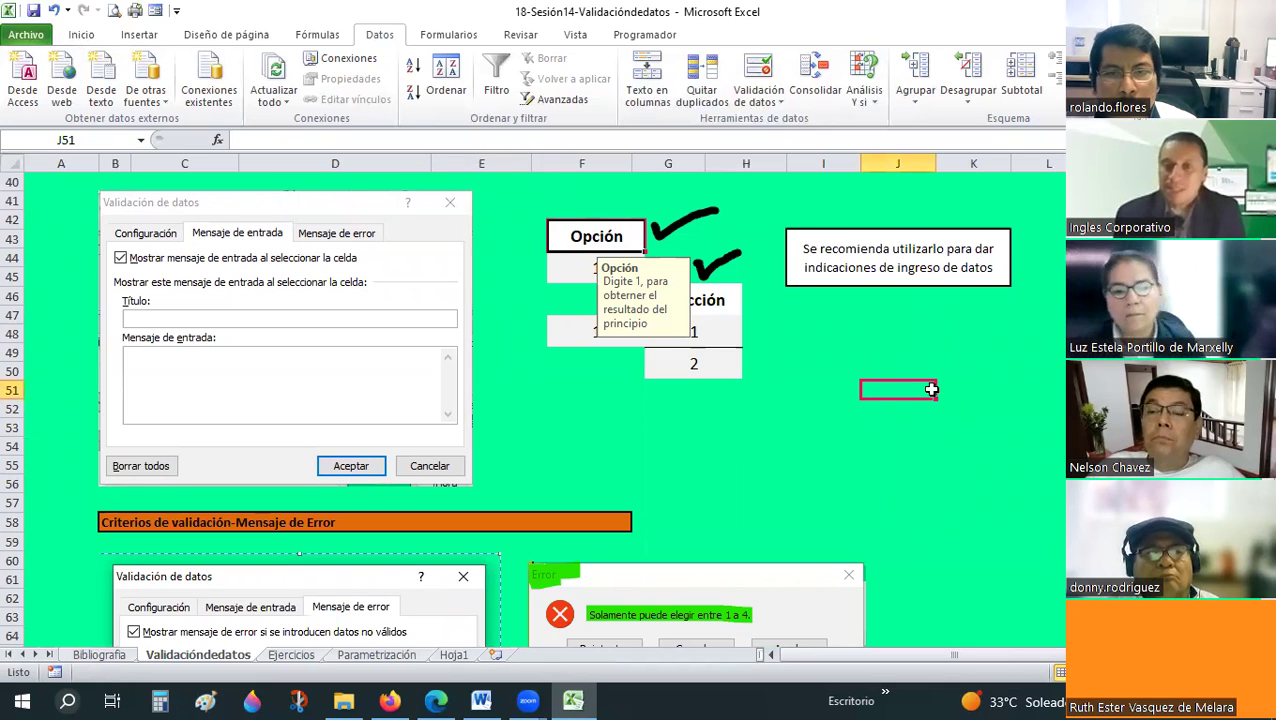
{"action": "left_click", "coordinate": [292, 655]}
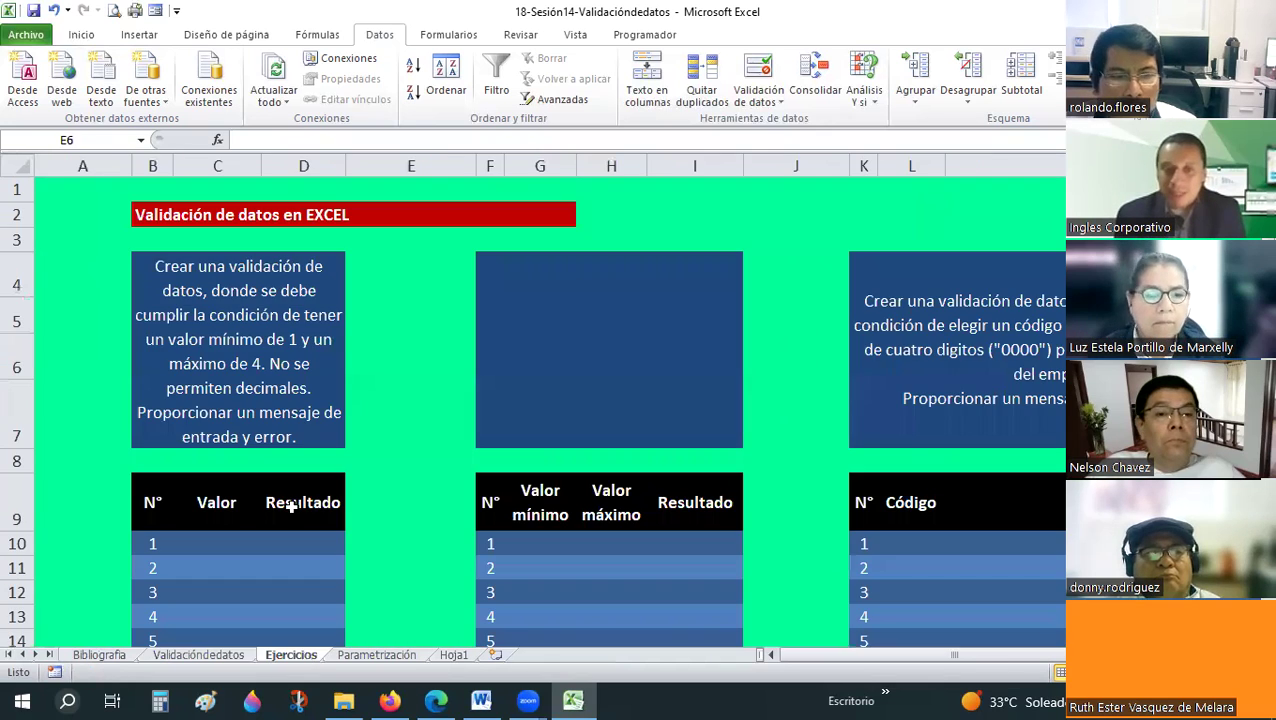
{"action": "key", "text": "ctrl+Page_Down"}
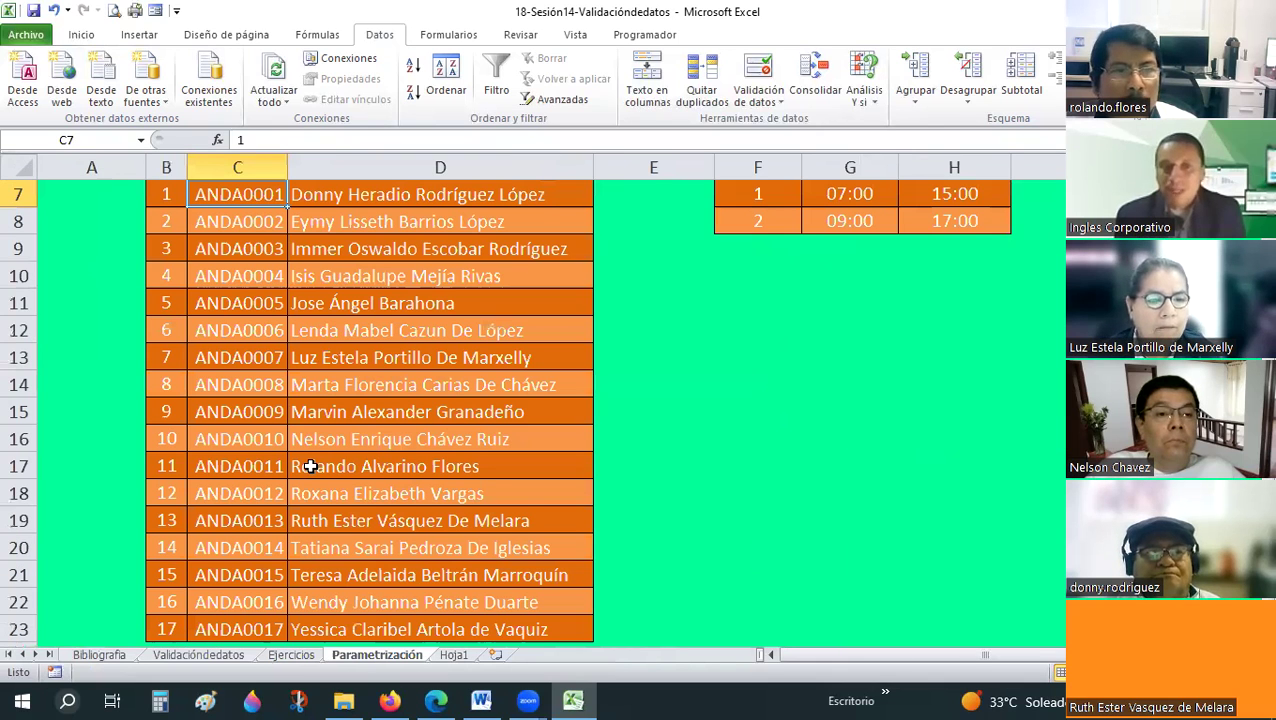
{"action": "scroll", "coordinate": [162, 369], "scroll_direction": "up", "scroll_amount": 2}
{"action": "mouse_move", "coordinate": [166, 358]}
{"action": "left_mouse_down"}
{"action": "mouse_move", "coordinate": [446, 669]}
{"action": "mouse_move", "coordinate": [444, 627]}
{"action": "left_mouse_up"}
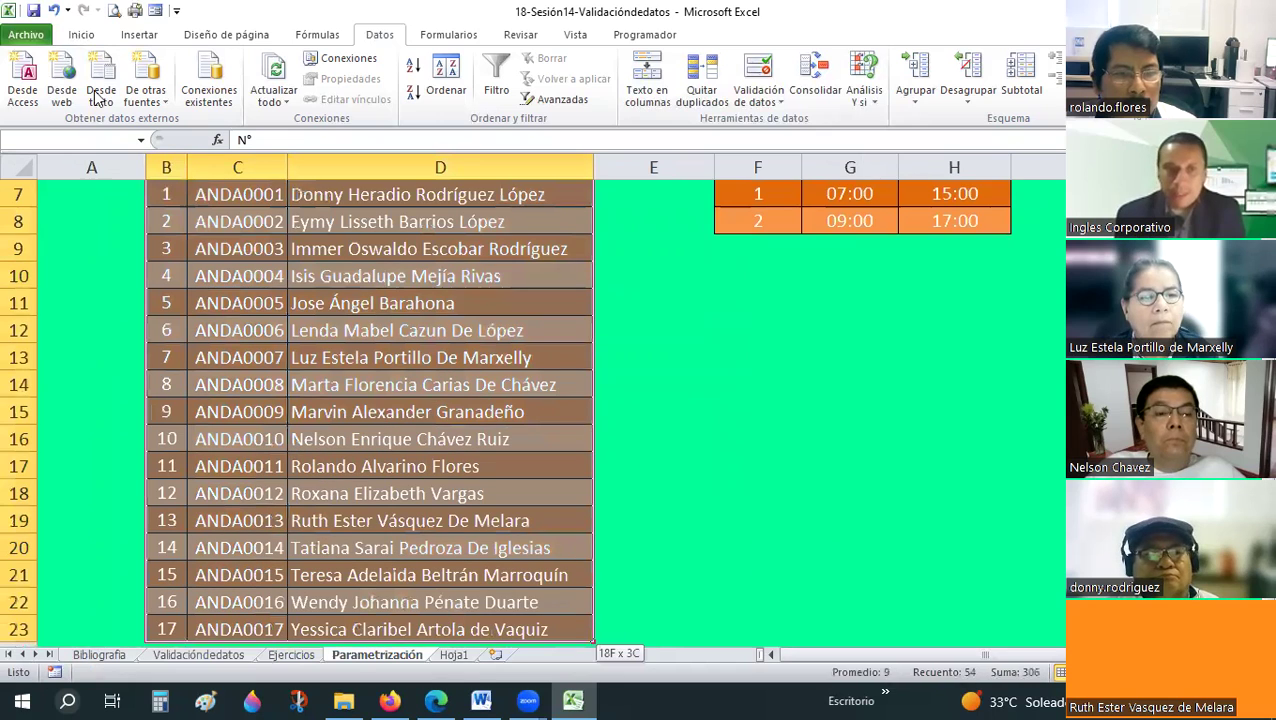
{"action": "left_click_drag", "start_coordinate": [97, 97], "coordinate": [83, 43]}
Remove the list's fill and format B6:D23 as a blue-banded table.
{"action": "left_click", "coordinate": [82, 38]}
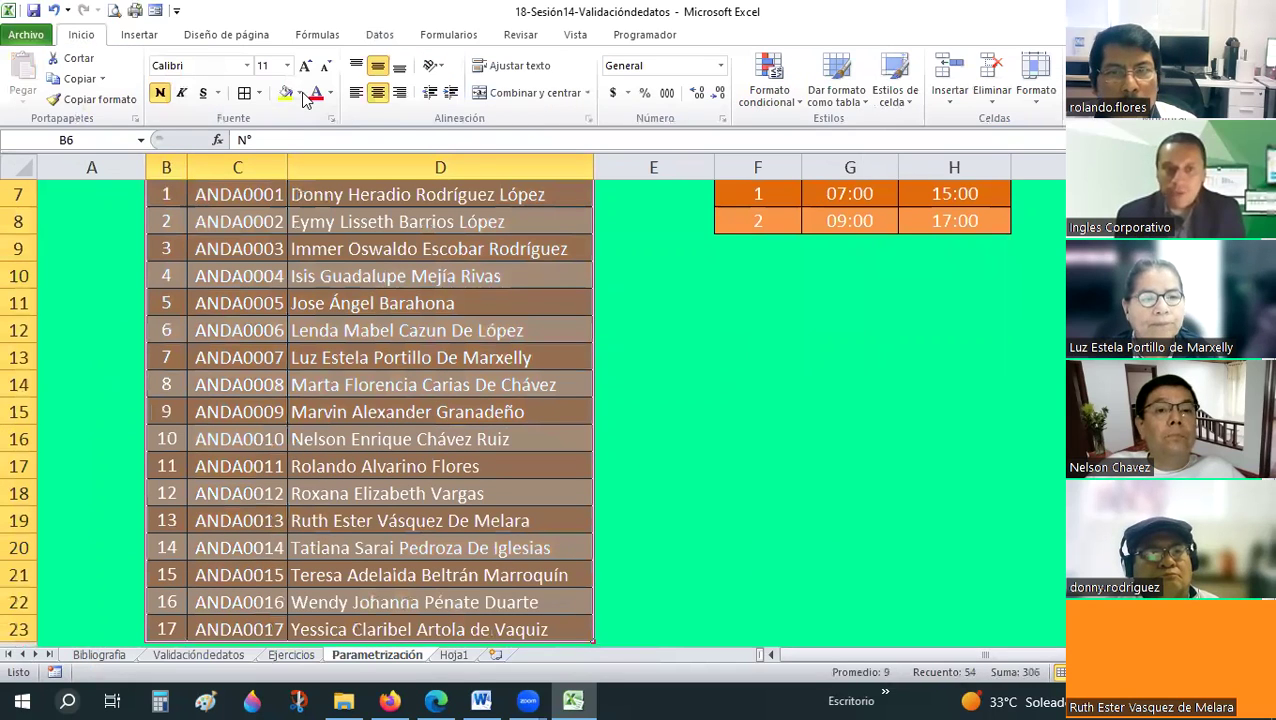
{"action": "left_click", "coordinate": [301, 93]}
{"action": "left_click", "coordinate": [331, 283]}
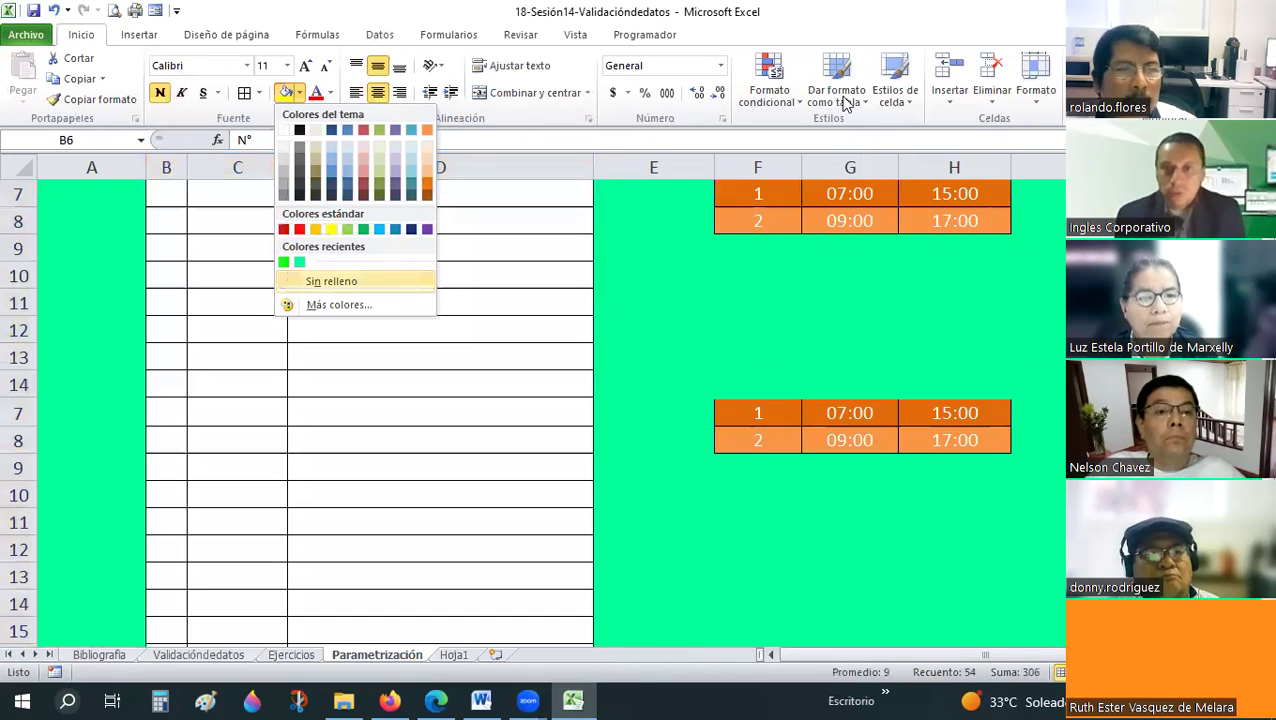
{"action": "left_click", "coordinate": [842, 100]}
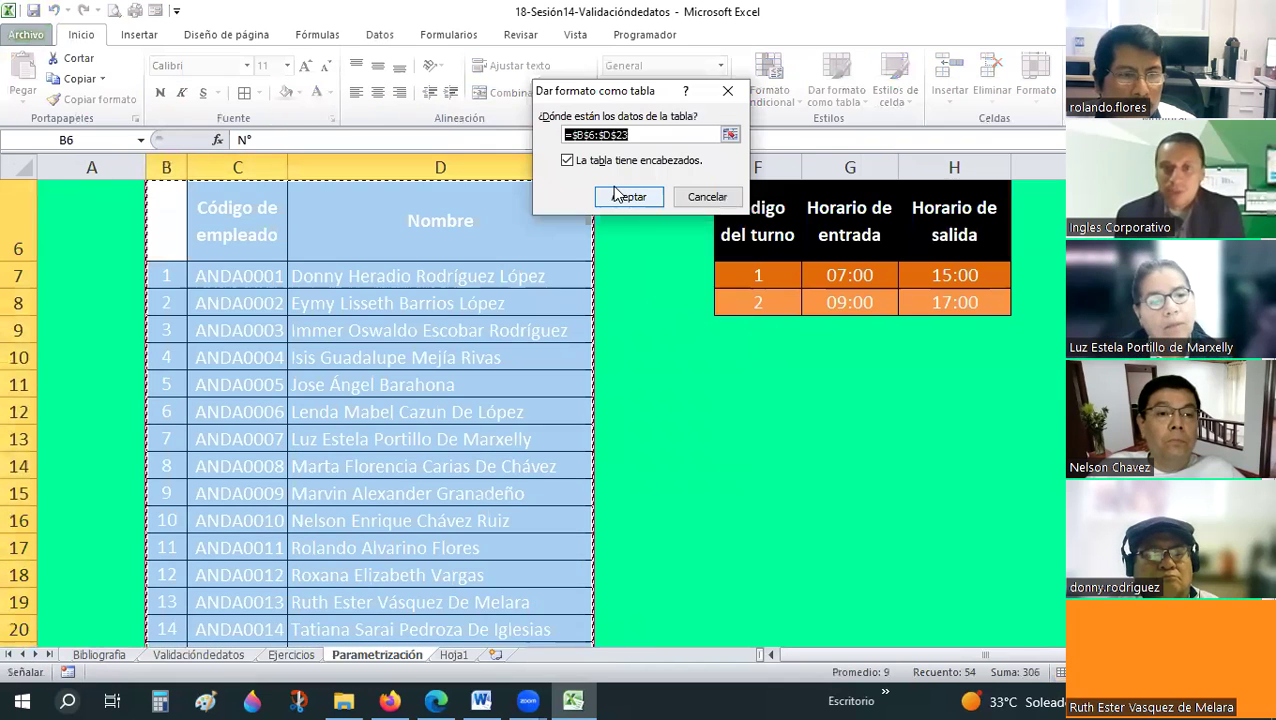
{"action": "left_click", "coordinate": [833, 540]}
{"action": "left_click", "coordinate": [628, 197]}
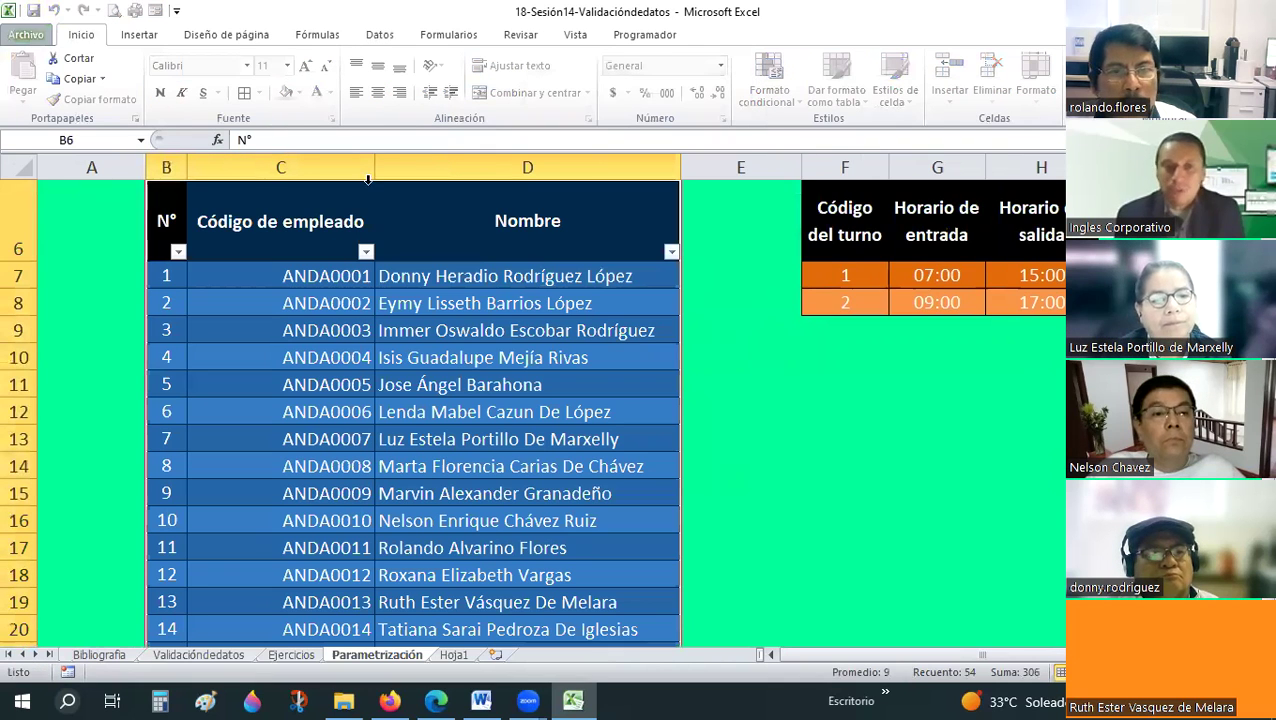
Narrow column C, centre the table text, and check the code formulas in C7:C8.
{"action": "mouse_move", "coordinate": [306, 171]}
{"action": "left_mouse_down"}
{"action": "mouse_move", "coordinate": [324, 166]}
{"action": "mouse_move", "coordinate": [308, 162]}
{"action": "left_mouse_up"}
{"action": "left_click", "coordinate": [82, 35]}
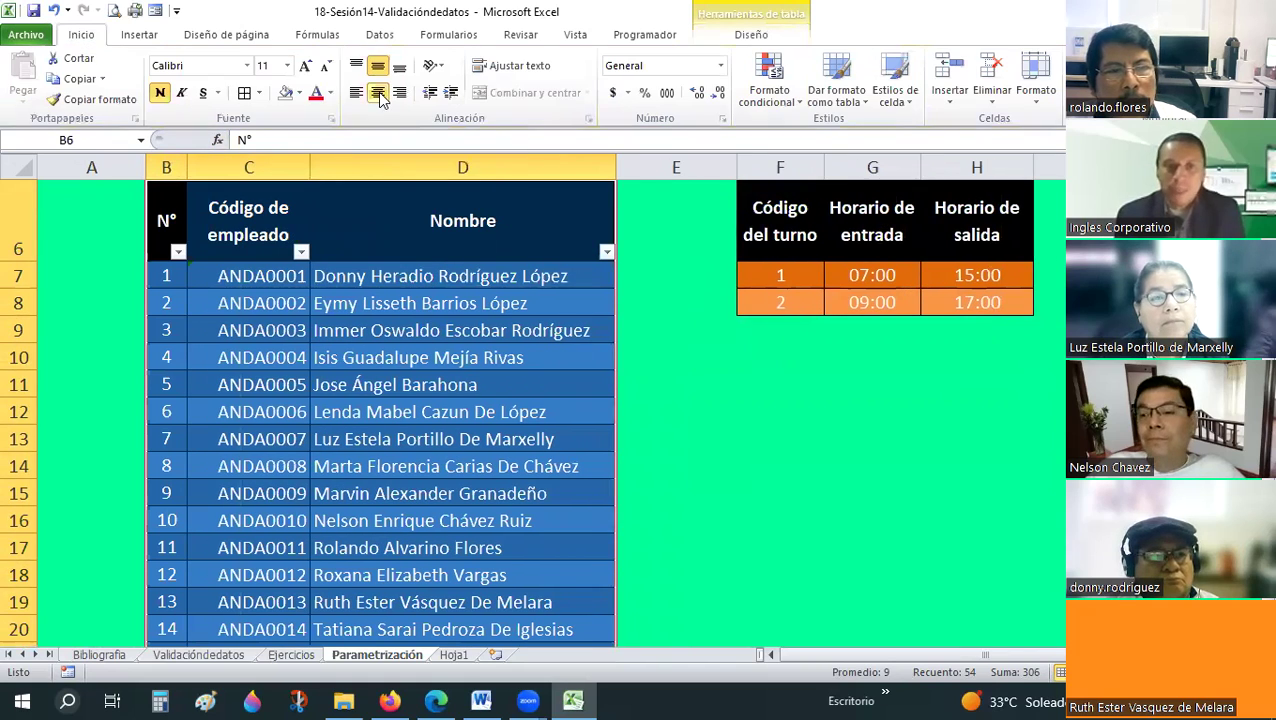
{"action": "left_click", "coordinate": [379, 95]}
{"action": "left_click", "coordinate": [496, 388]}
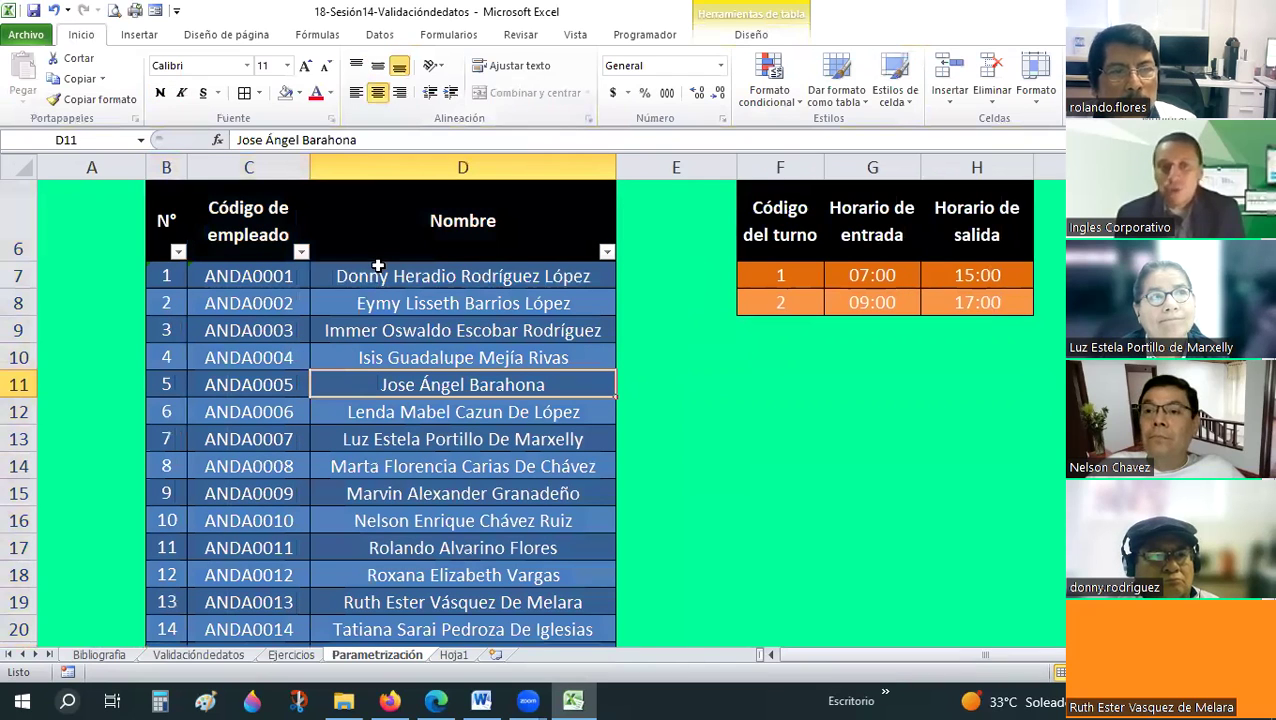
{"action": "left_click", "coordinate": [268, 281]}
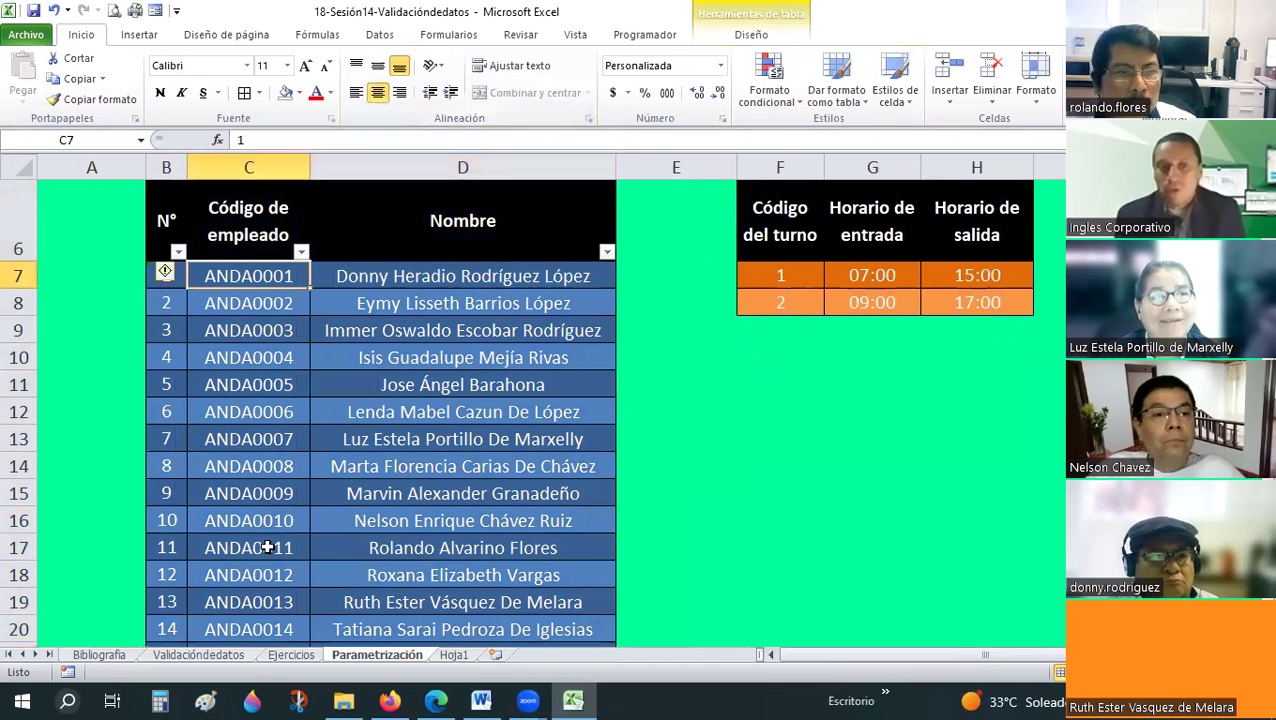
{"action": "key", "text": "Down"}
{"action": "key", "text": "Down"}
{"action": "left_click", "coordinate": [277, 657]}
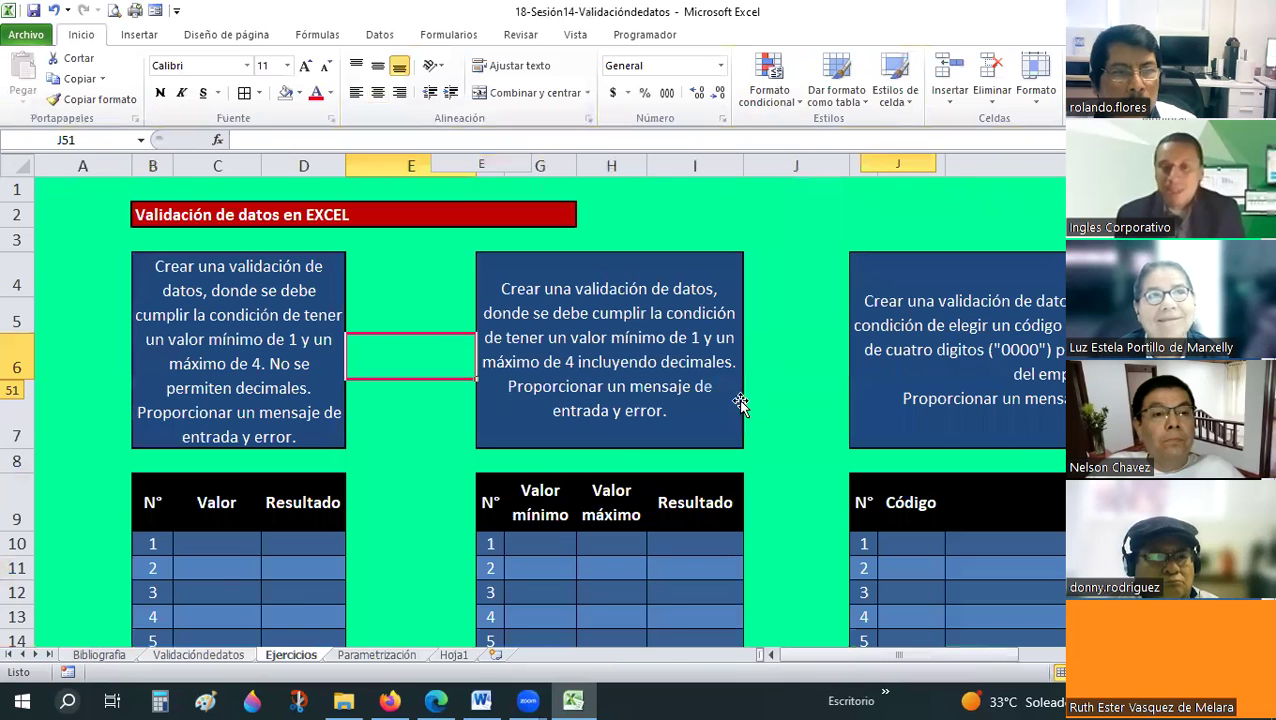
Enter the heading 'Código del empleado' in J51 on Validaciondedatos.
{"action": "key", "text": "ctrl+Page_Up"}
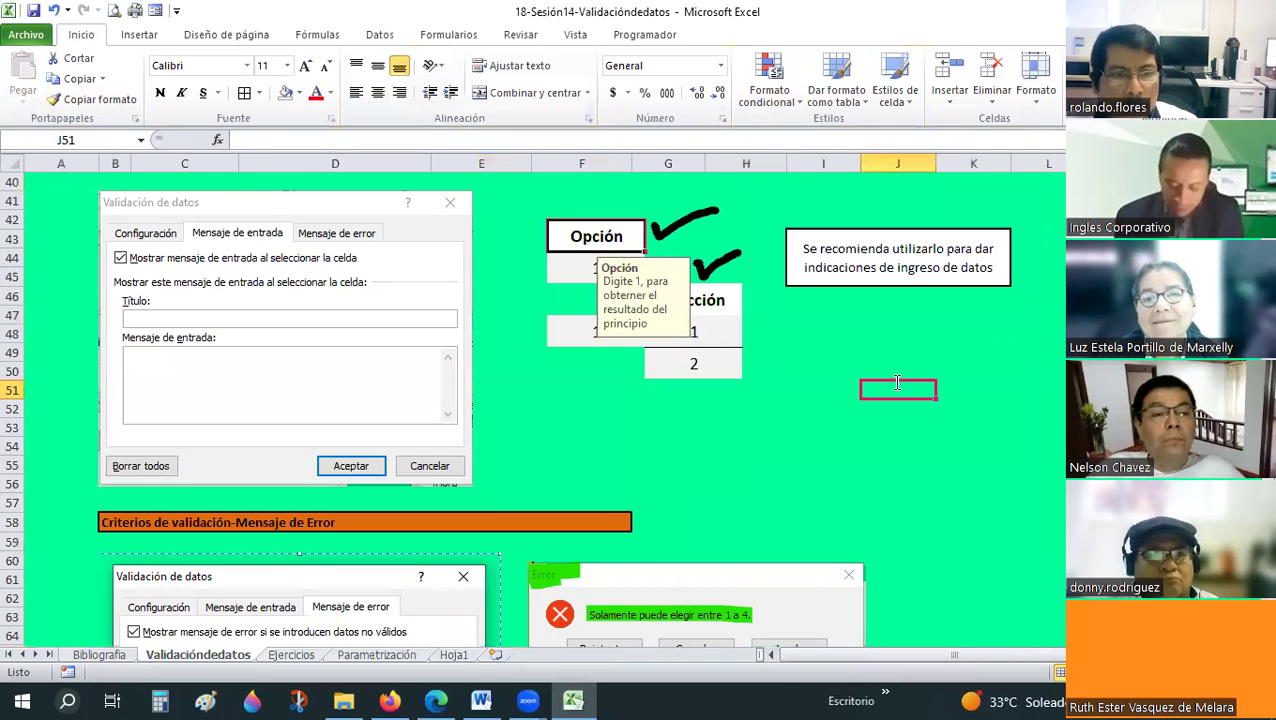
{"action": "type", "text": "Código del"}
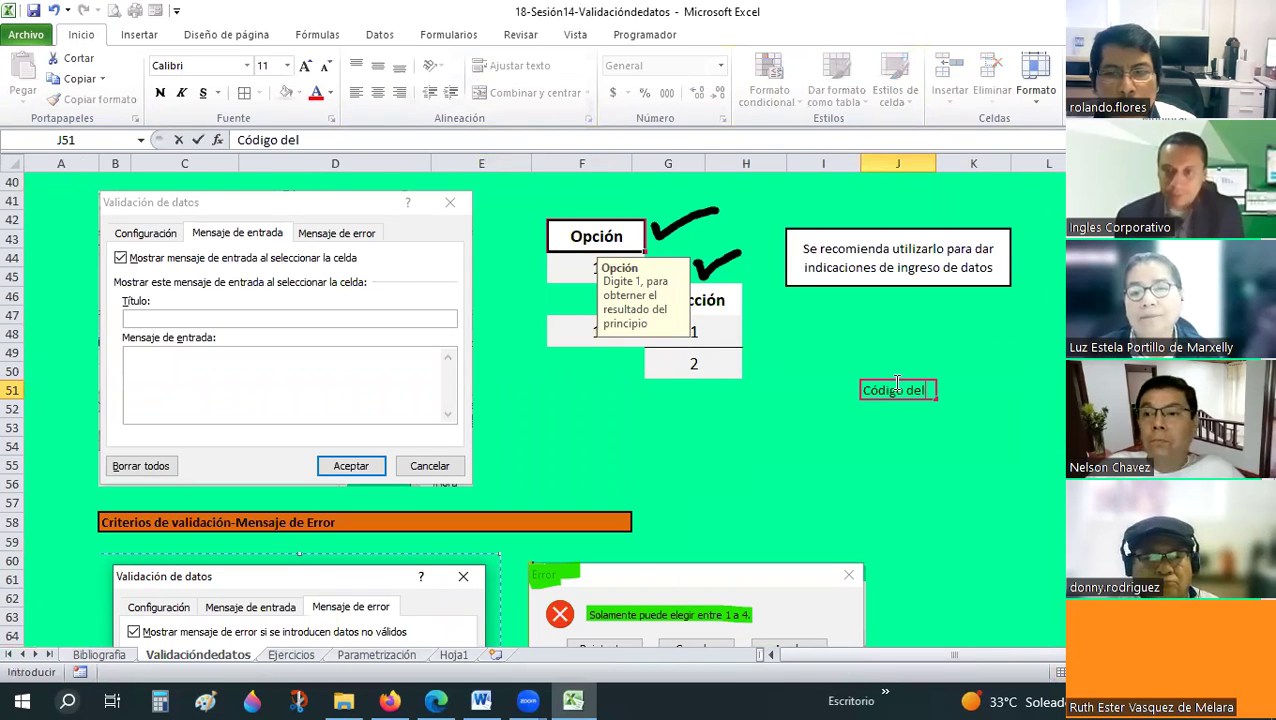
{"action": "type", "text": " emplead"}
{"action": "type", "text": "o"}
{"action": "key", "text": "ctrl+Return"}
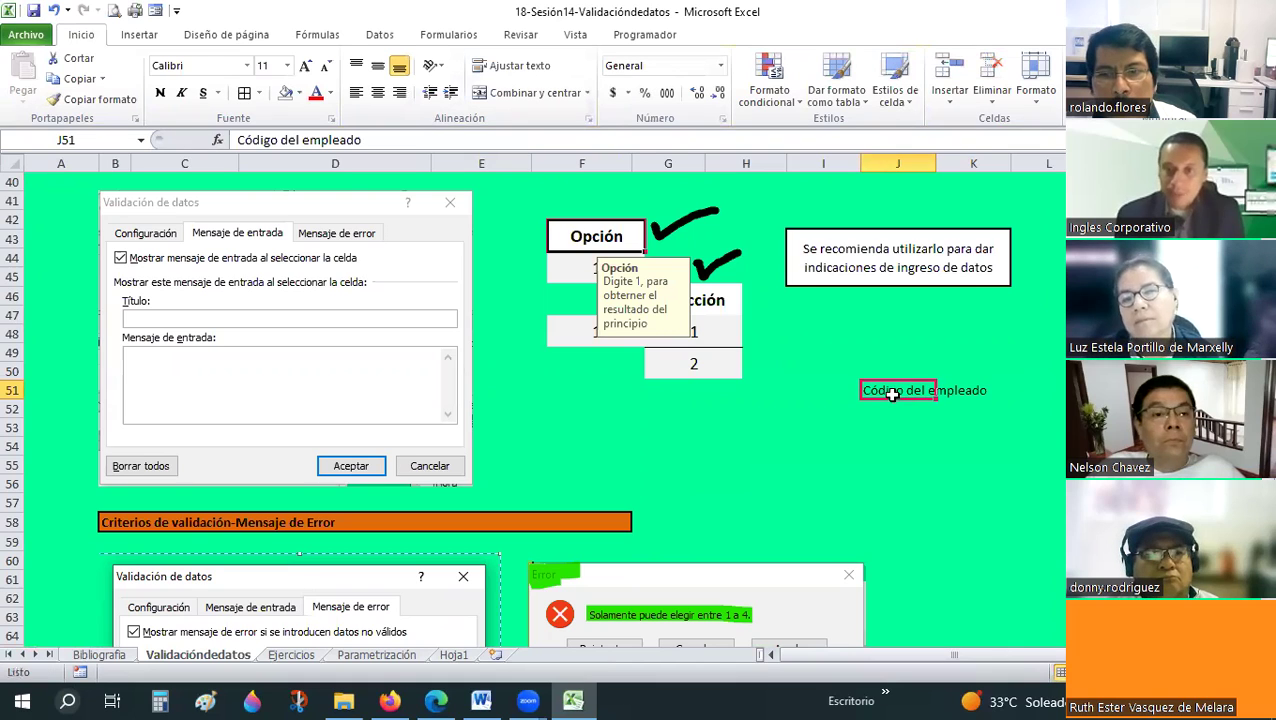
Give J51:J57 all borders and wrap the heading text onto two lines.
{"action": "left_click", "coordinate": [896, 509], "text": "shift"}
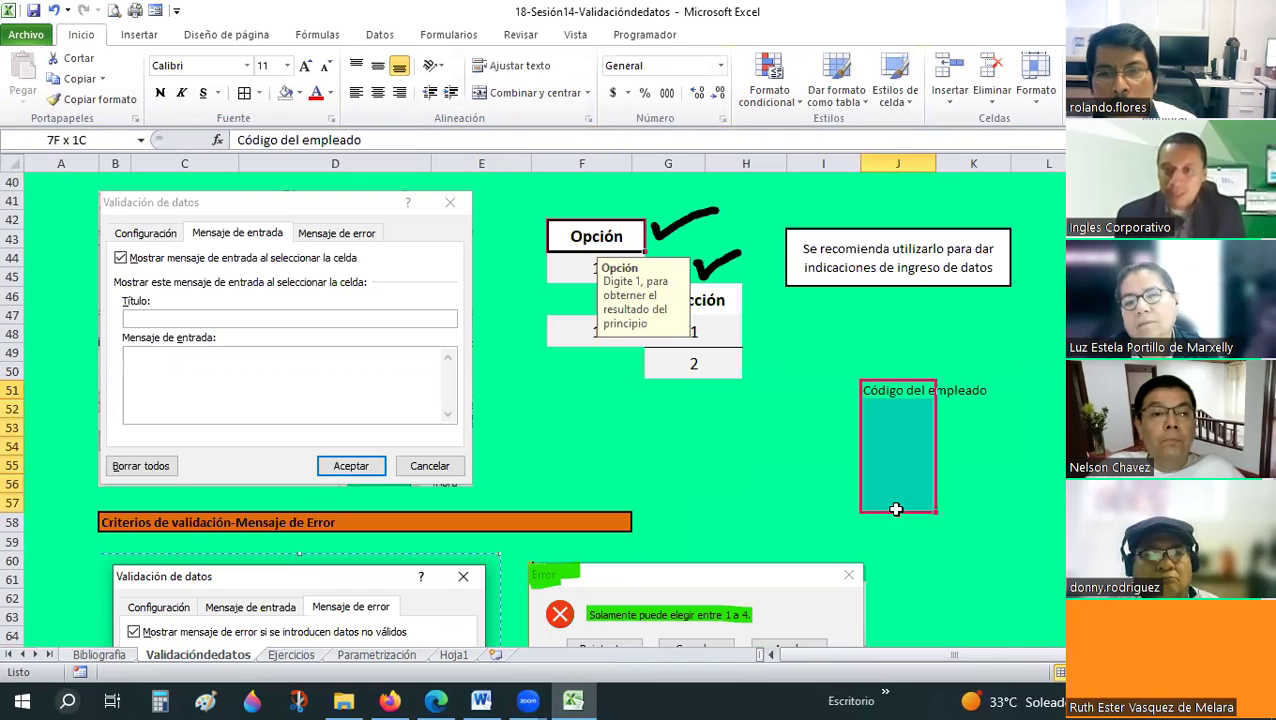
{"action": "left_click", "coordinate": [244, 92]}
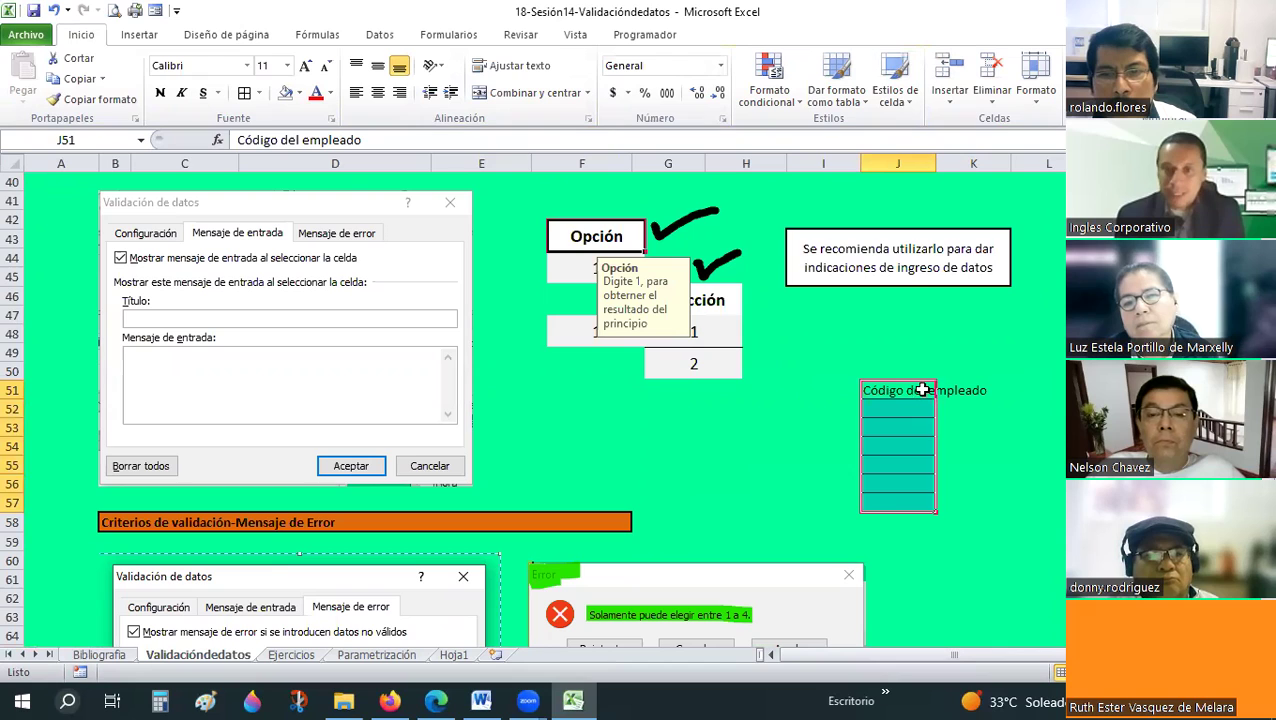
{"action": "left_click", "coordinate": [921, 390]}
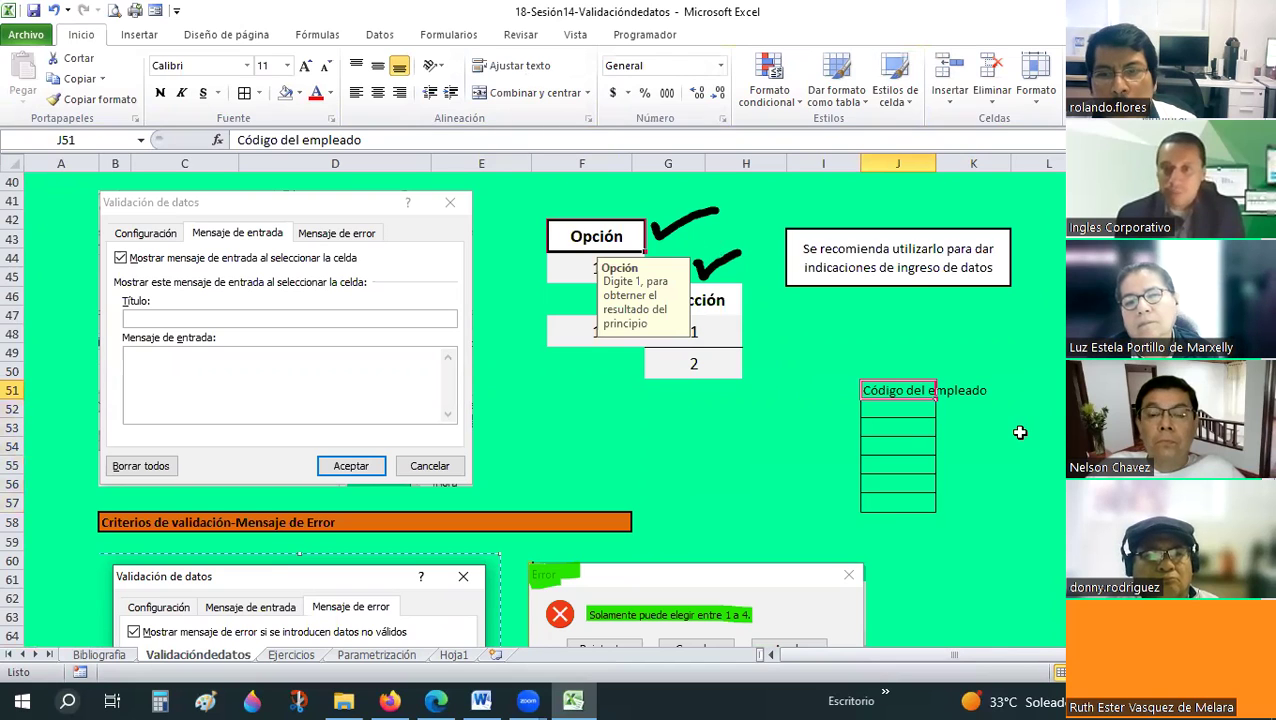
{"action": "key", "text": "alt+o"}
{"action": "key", "text": "a"}
{"action": "key", "text": "j"}
{"action": "key", "text": "Down"}
{"action": "key", "text": "Right"}
{"action": "key", "text": "Right"}
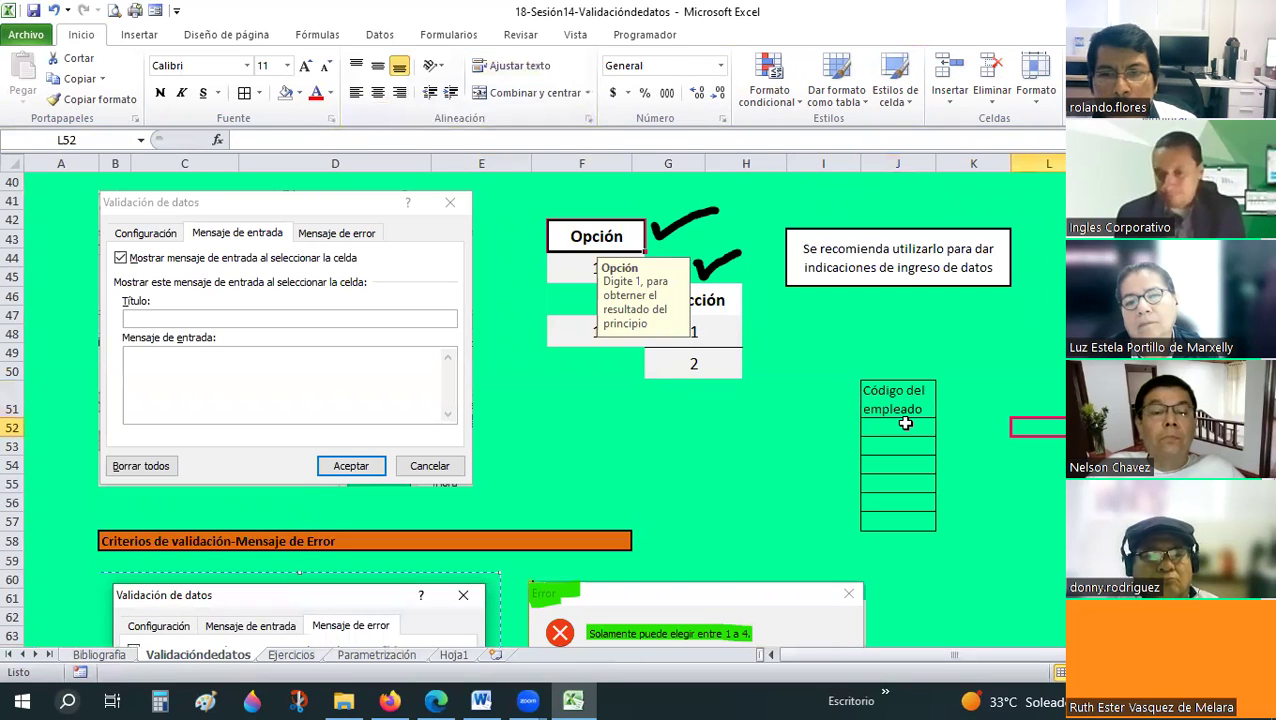
Select the six empty entry cells J52:J57 and bring up the Datos ribbon.
{"action": "left_click", "coordinate": [905, 423]}
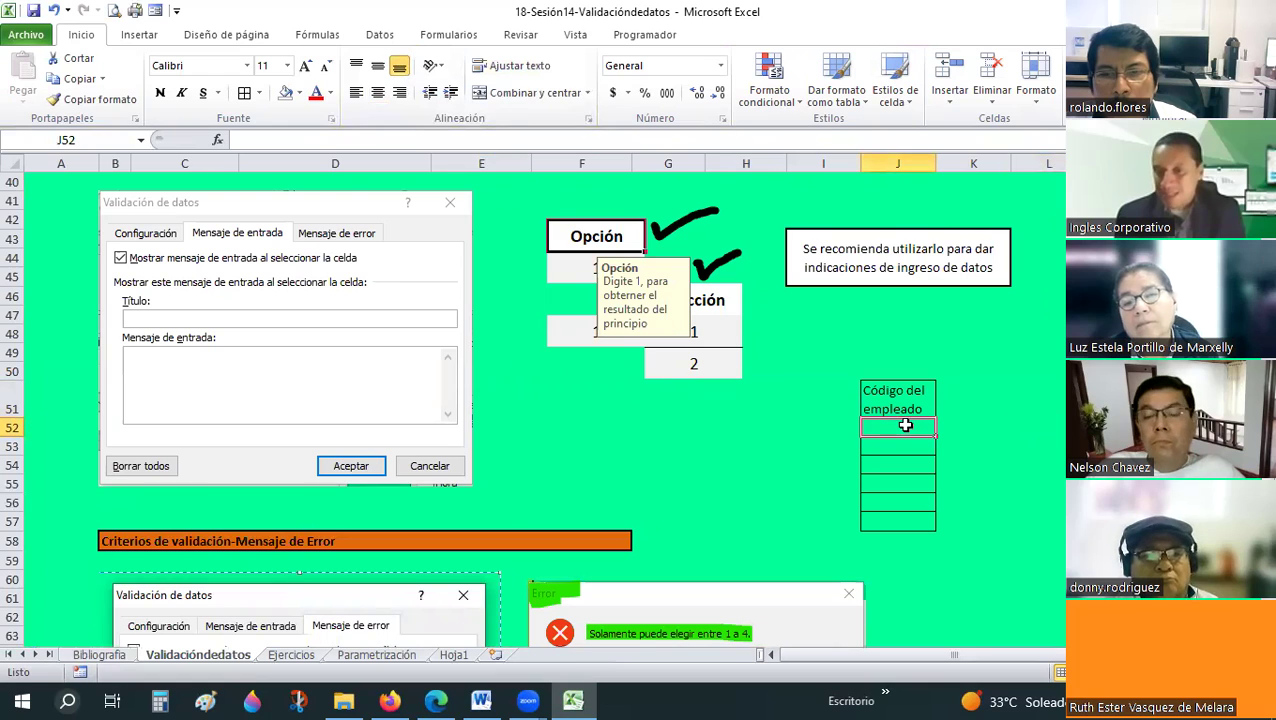
{"action": "mouse_move", "coordinate": [892, 520]}
{"action": "left_mouse_down"}
{"action": "mouse_move", "coordinate": [892, 443]}
{"action": "mouse_move", "coordinate": [881, 438]}
{"action": "left_mouse_up"}
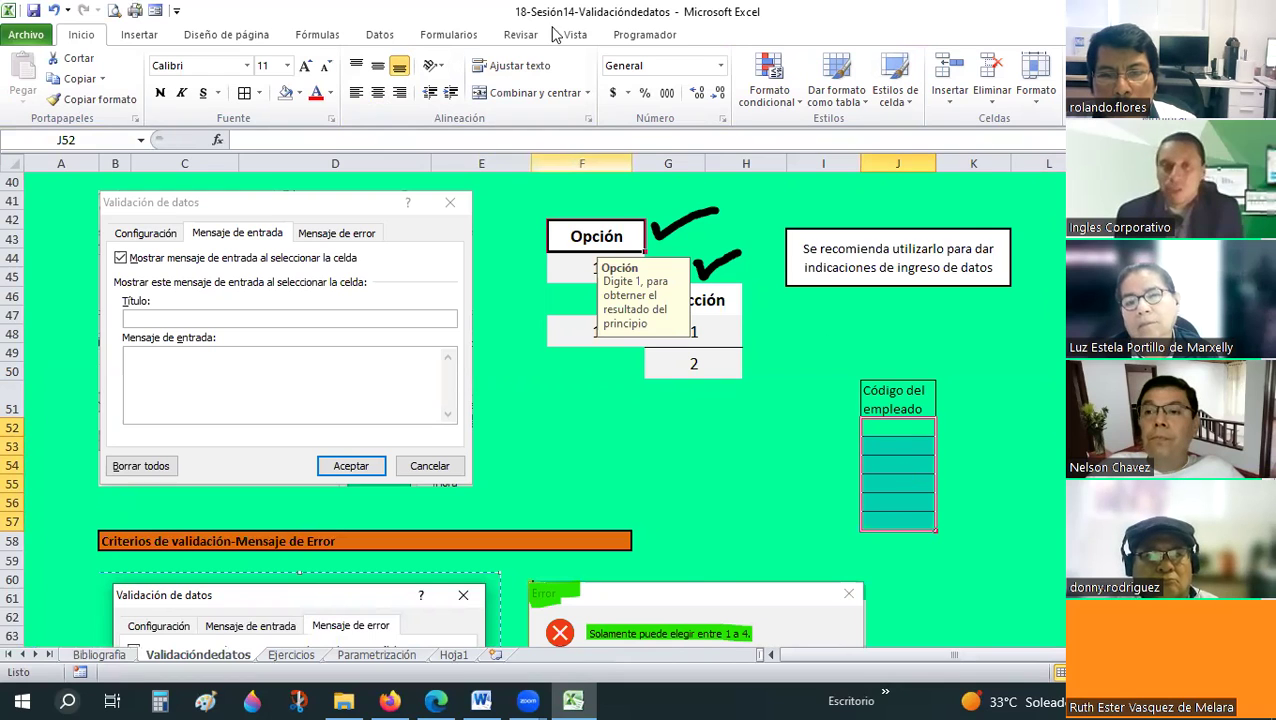
{"action": "left_click", "coordinate": [390, 31]}
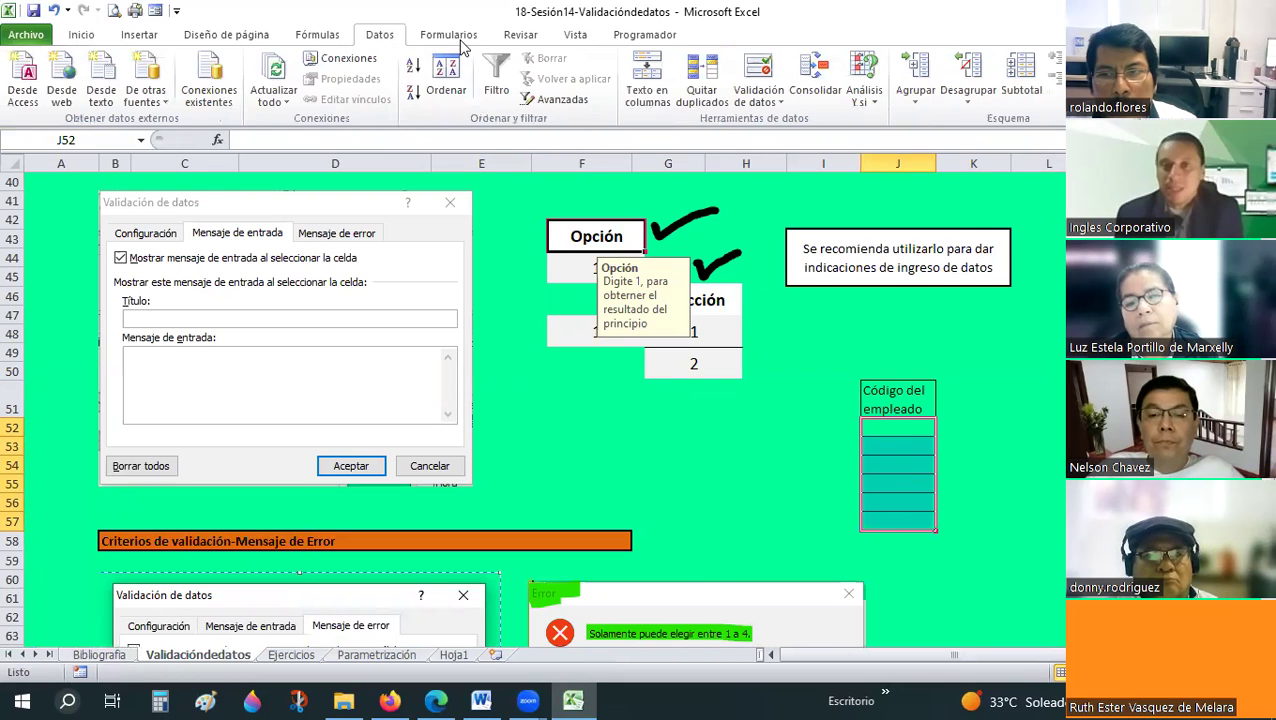
Give J52:J57 a list validation sourced from Parametrización!$C$7:$C$23 employee codes.
{"action": "left_click", "coordinate": [783, 104]}
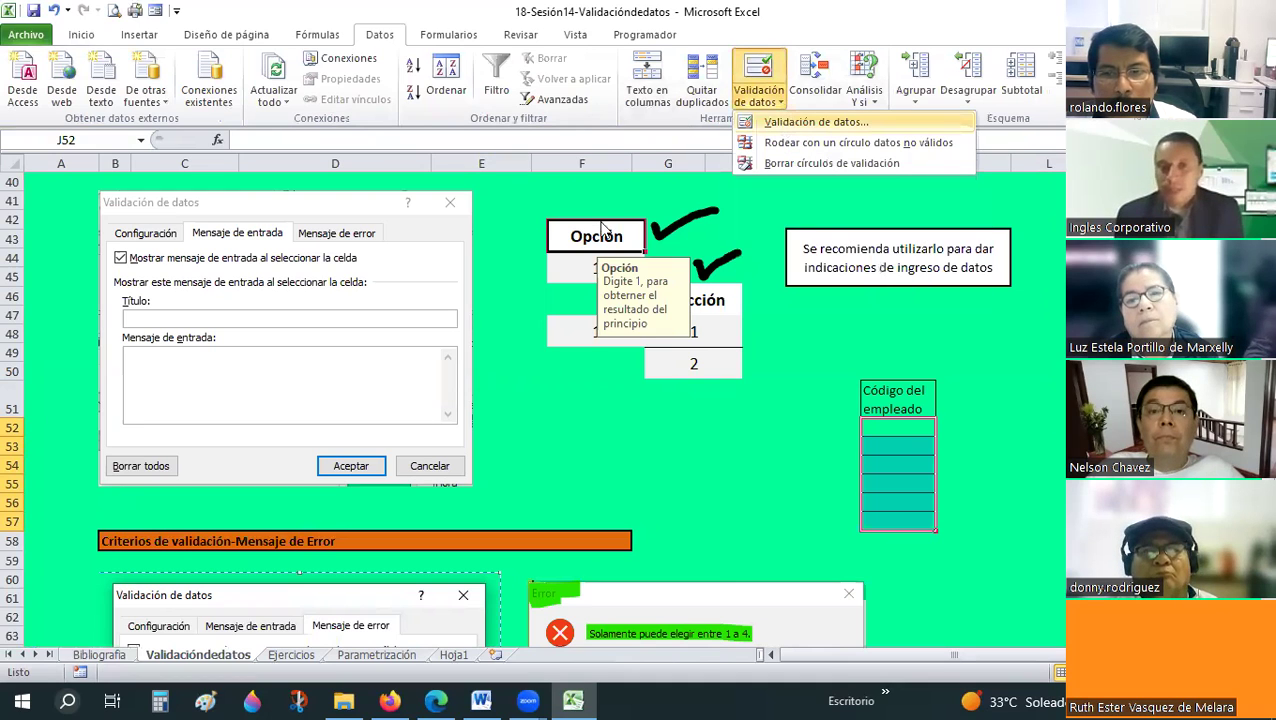
{"action": "key", "text": "Return"}
{"action": "left_click", "coordinate": [581, 104]}
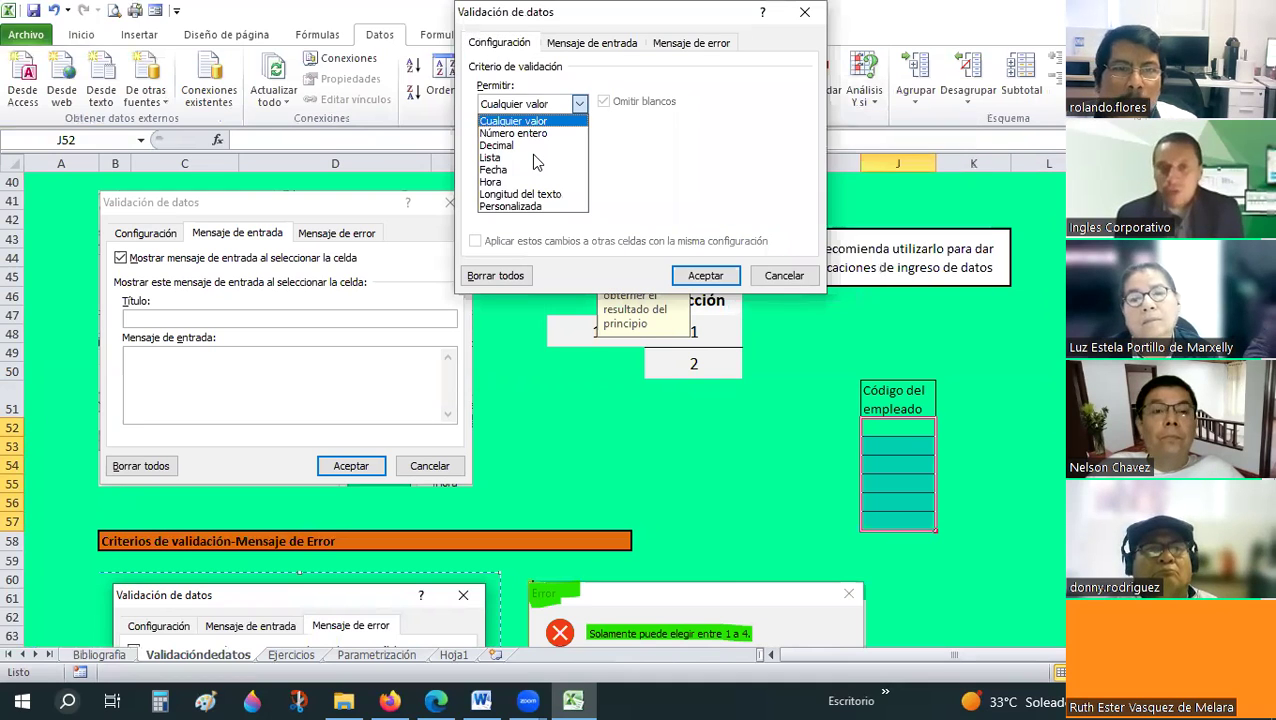
{"action": "left_click", "coordinate": [535, 158]}
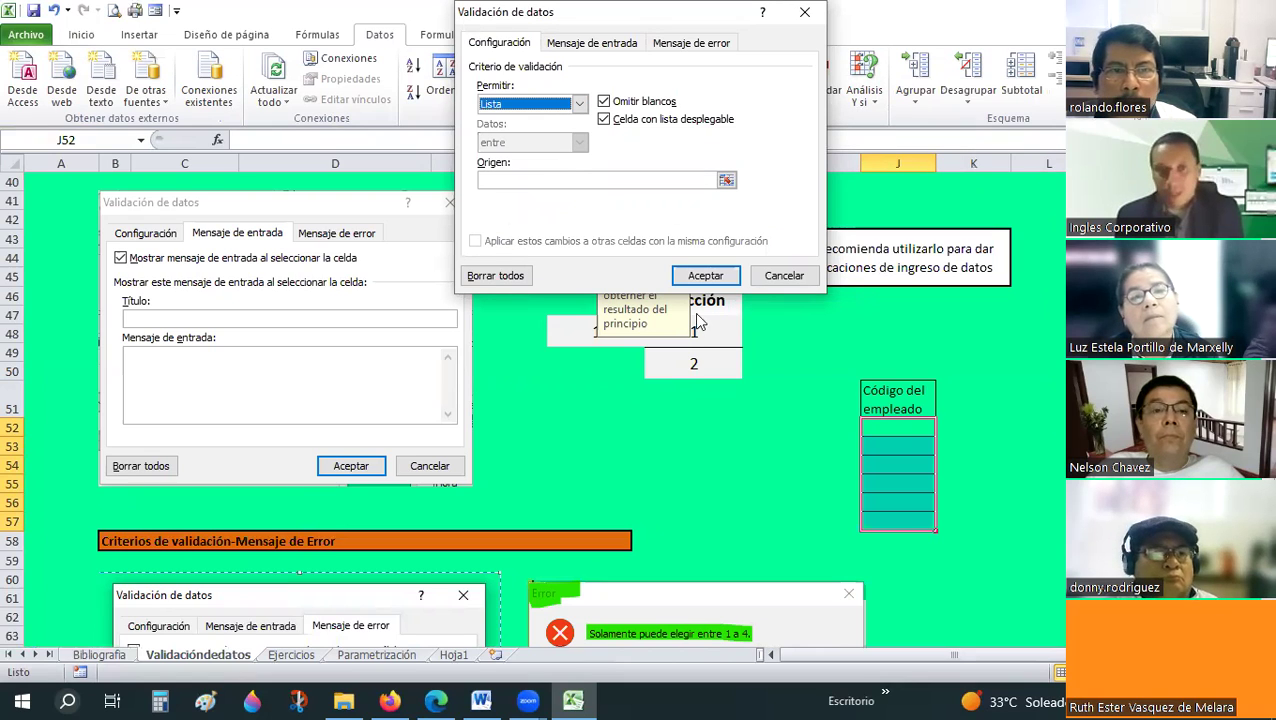
{"action": "left_click", "coordinate": [533, 183]}
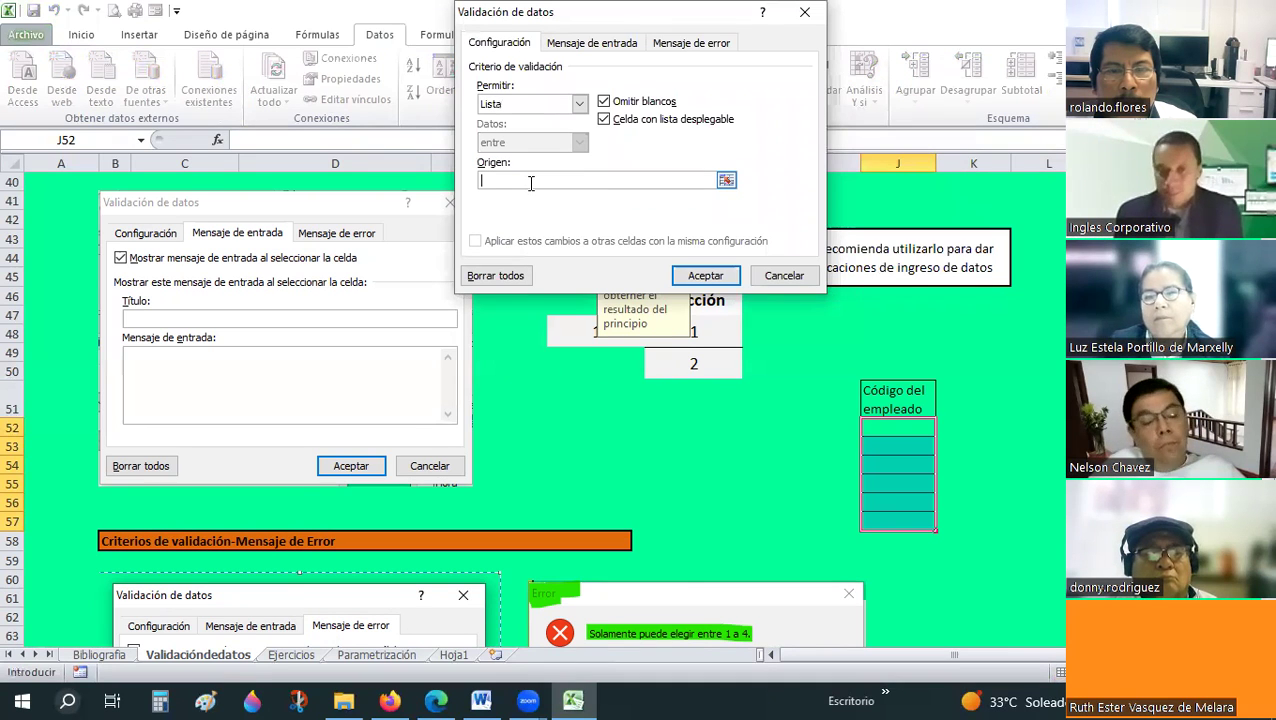
{"action": "left_click", "coordinate": [729, 182]}
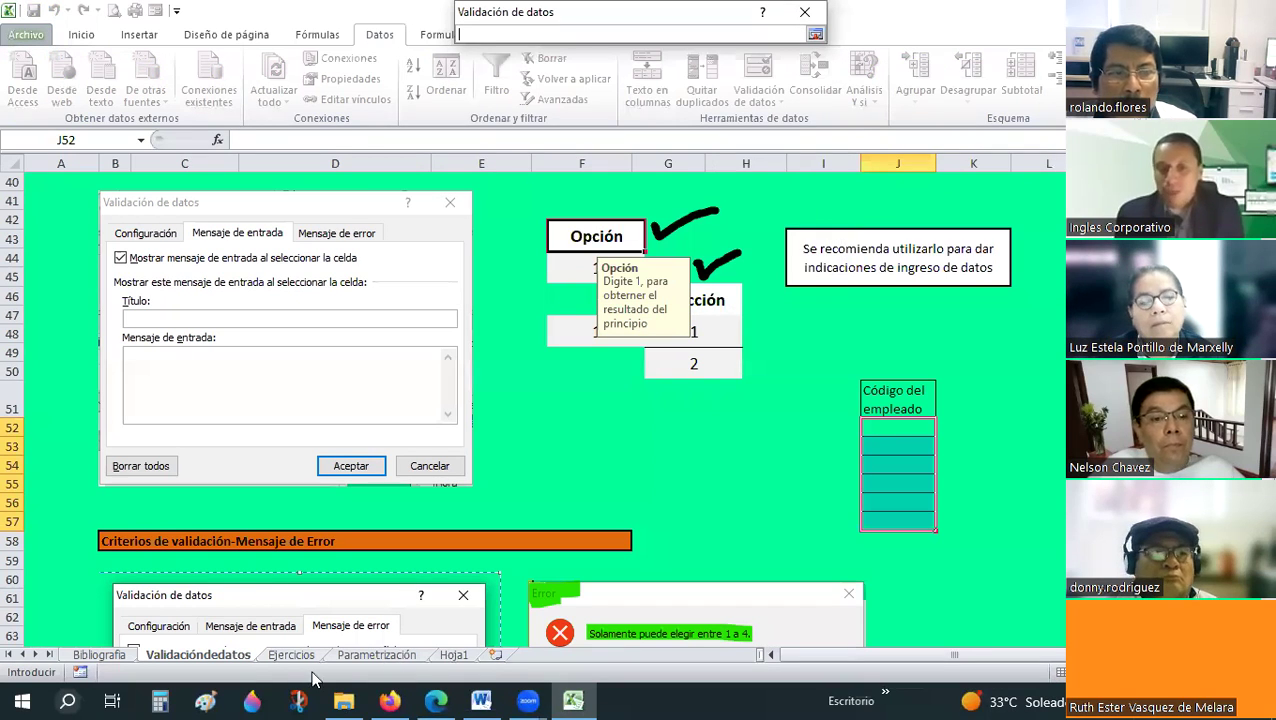
{"action": "left_click", "coordinate": [385, 656]}
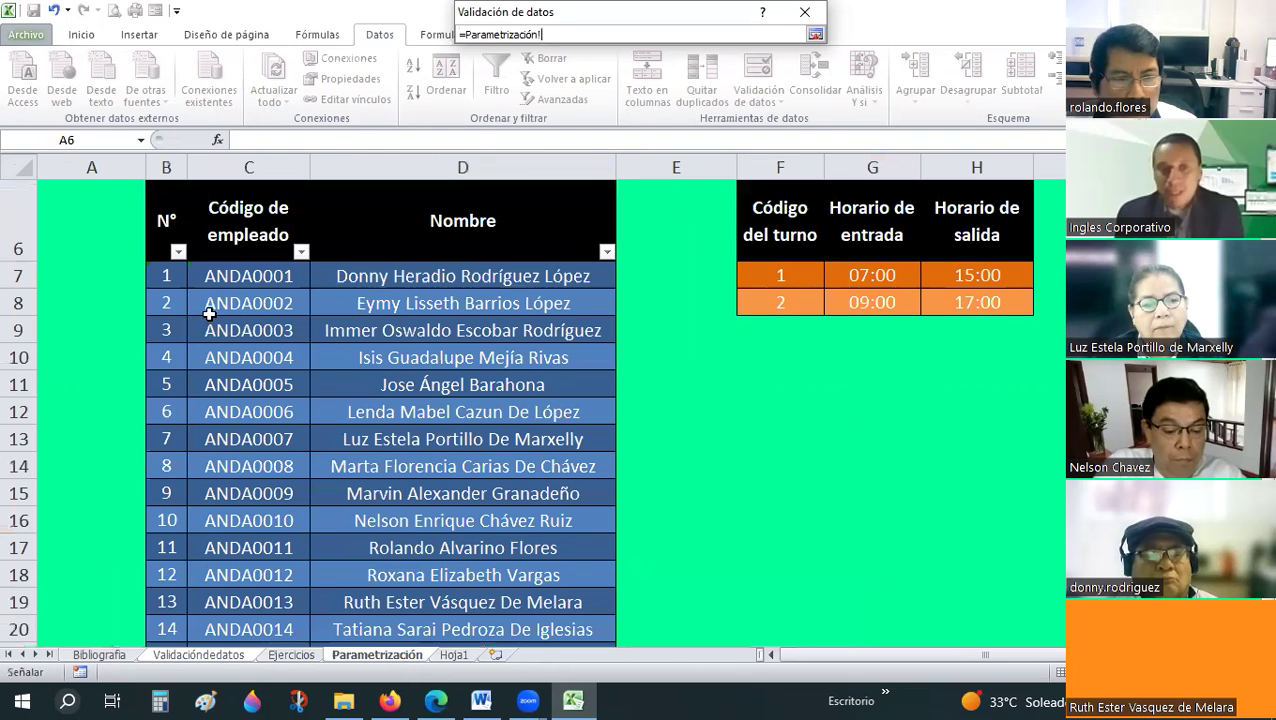
{"action": "mouse_move", "coordinate": [228, 289]}
{"action": "left_mouse_down"}
{"action": "mouse_move", "coordinate": [232, 657]}
{"action": "mouse_move", "coordinate": [232, 600]}
{"action": "left_mouse_up"}
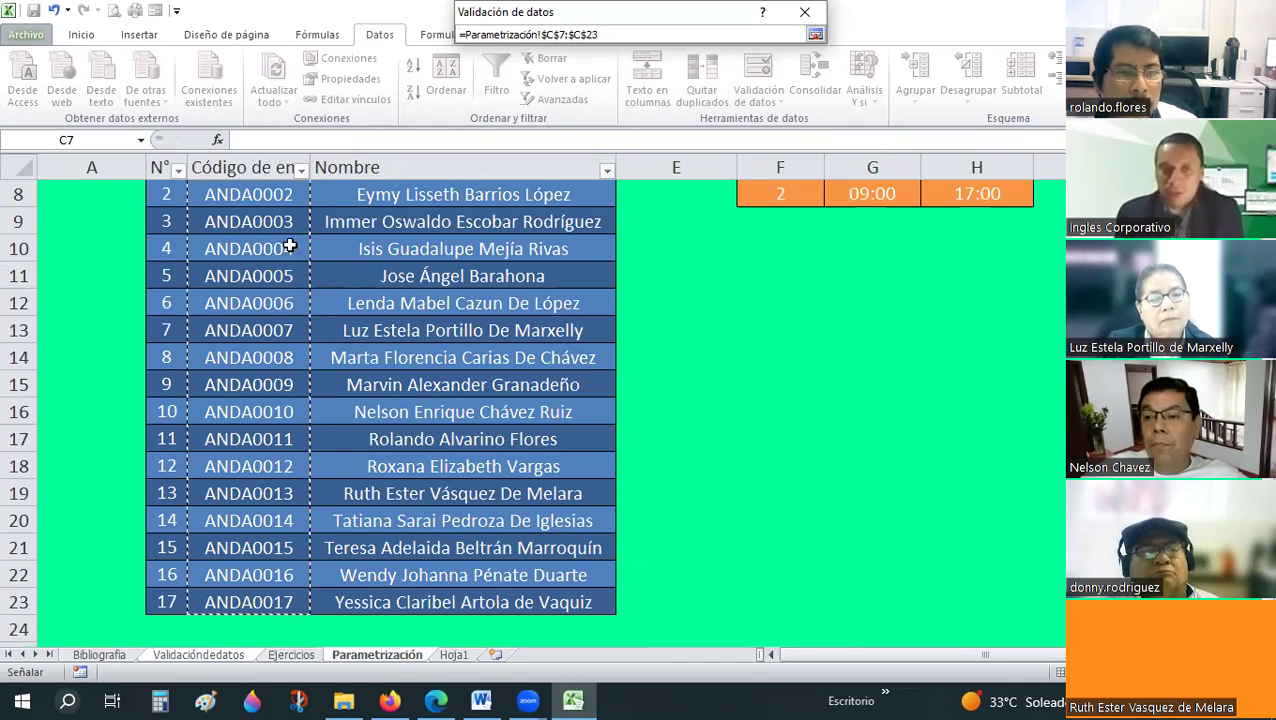
{"action": "scroll", "coordinate": [240, 389], "scroll_direction": "up", "scroll_amount": 2}
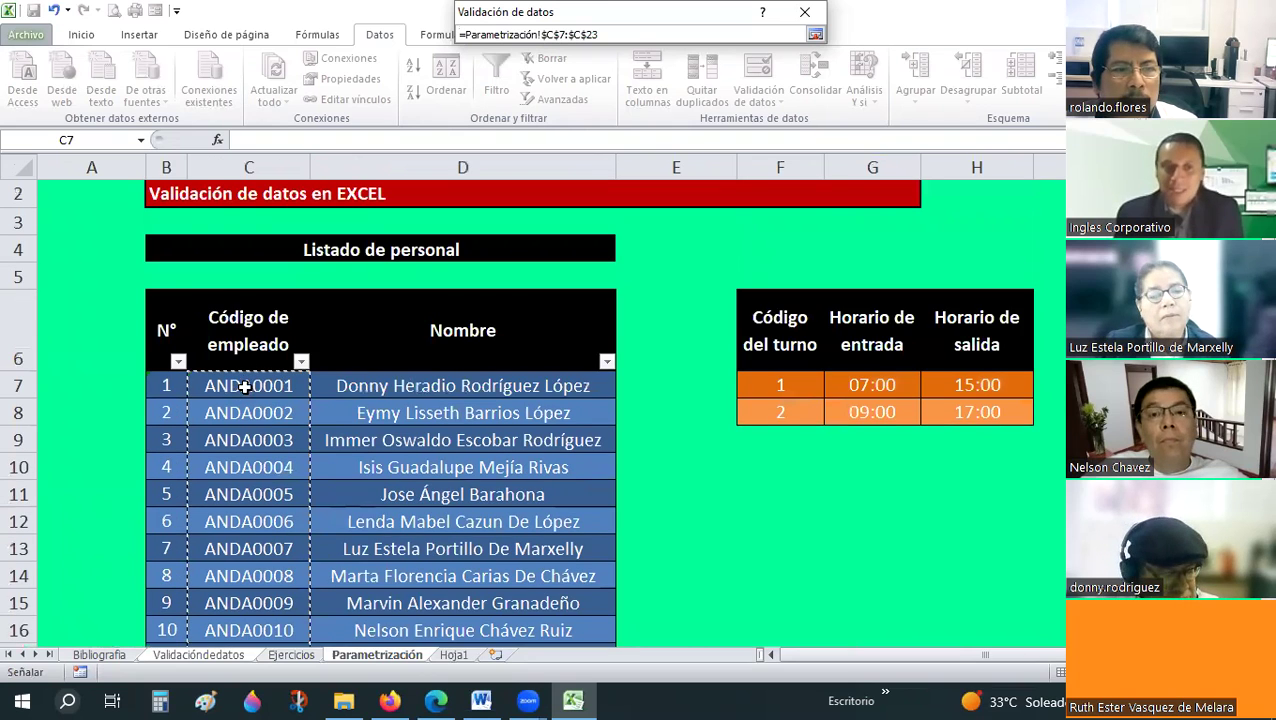
{"action": "scroll", "coordinate": [250, 450], "scroll_direction": "down", "scroll_amount": 3}
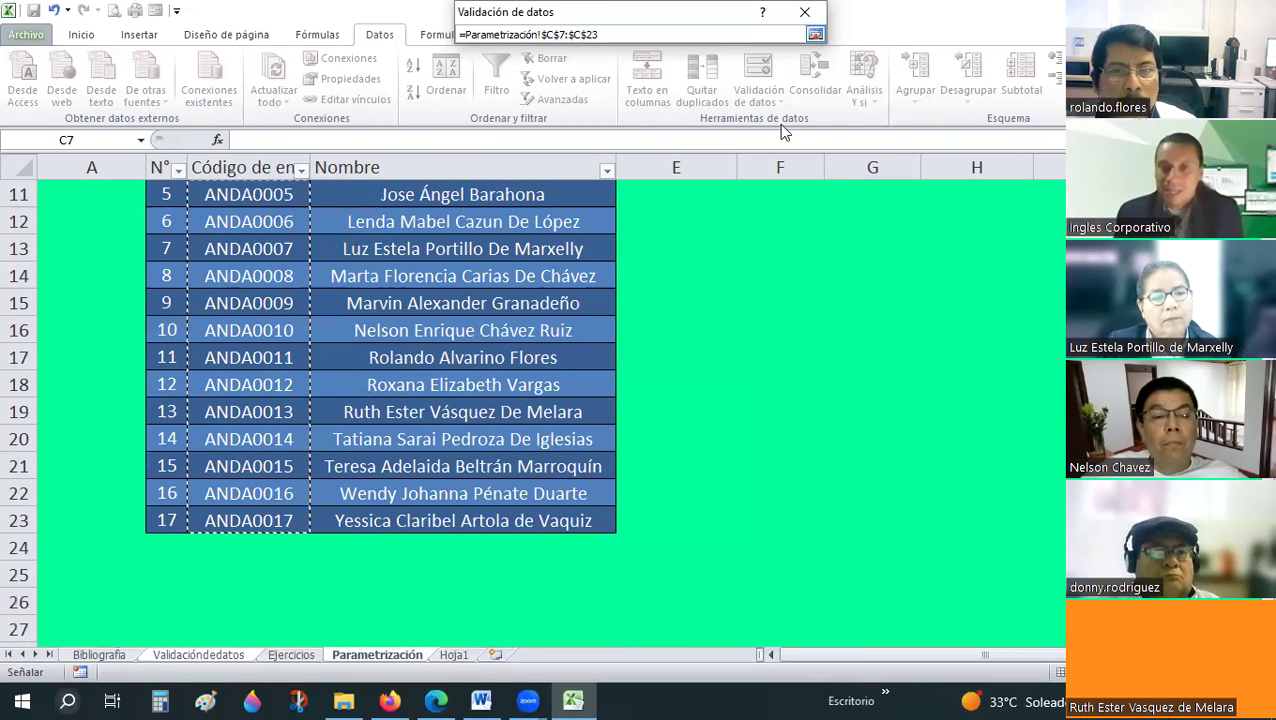
{"action": "key", "text": "Return"}
{"action": "left_click", "coordinate": [703, 277]}
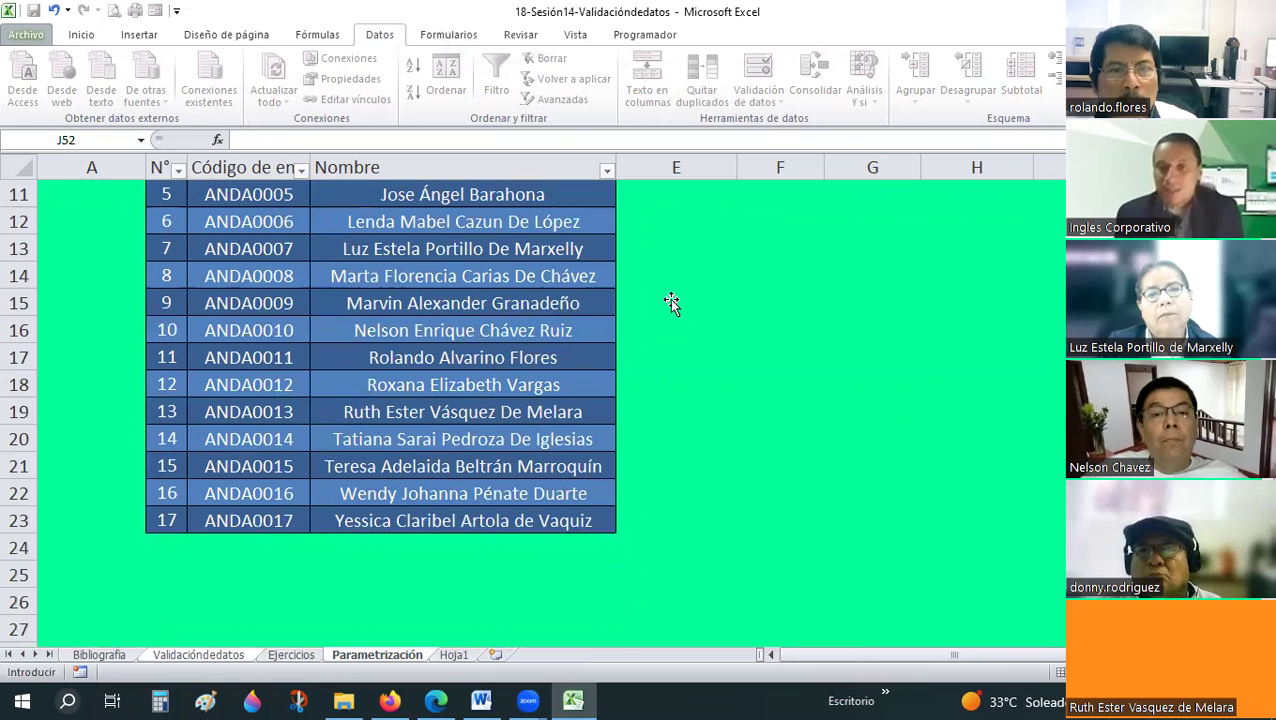
Return to Validacióndedatos and select the first employee-code cell J52.
{"action": "key", "text": "ctrl+Page_Up"}
{"action": "key", "text": "ctrl+Page_Up"}
{"action": "key", "text": "Up"}
{"action": "key", "text": "Up"}
{"action": "key", "text": "Right"}
{"action": "key", "text": "Right"}
{"action": "left_click", "coordinate": [909, 428]}
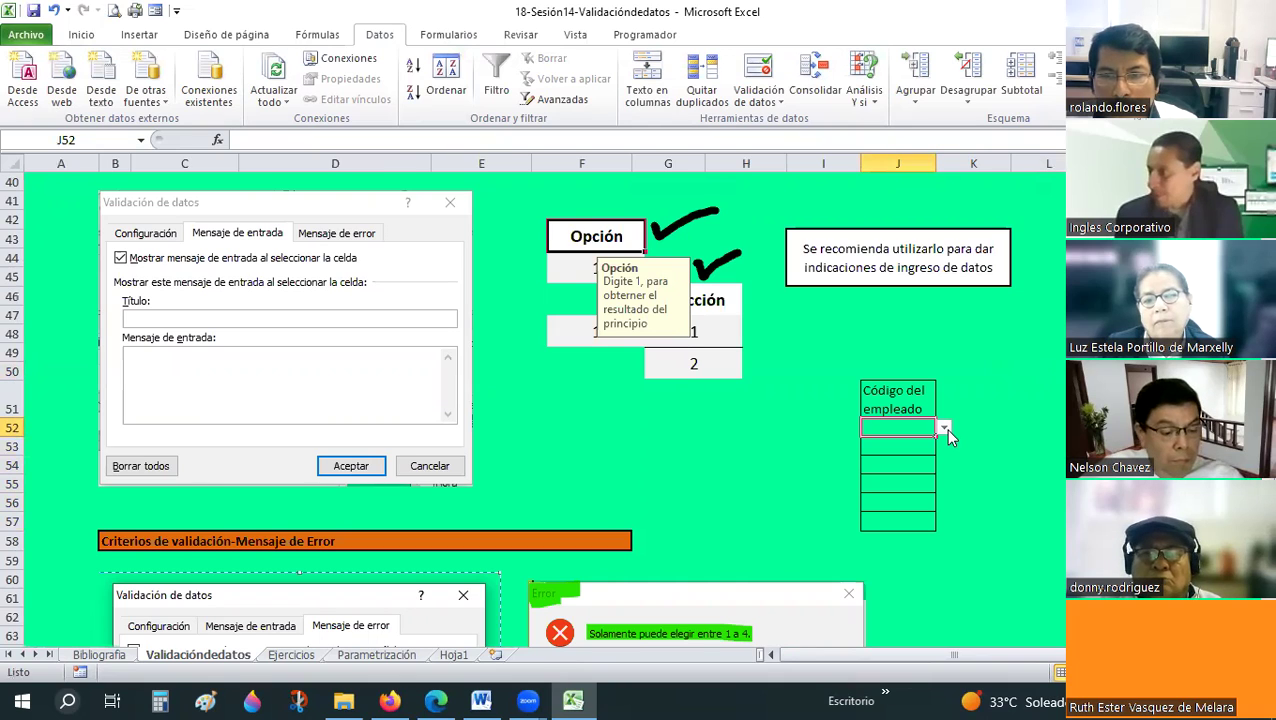
Pick ANDA0002 from J52's dropdown after confirming the list reaches ANDA0017.
{"action": "left_click", "coordinate": [1037, 443]}
{"action": "left_click", "coordinate": [937, 430]}
{"action": "left_click", "coordinate": [943, 428]}
{"action": "left_click_drag", "start_coordinate": [944, 484], "coordinate": [945, 498]}
{"action": "left_click", "coordinate": [943, 529]}
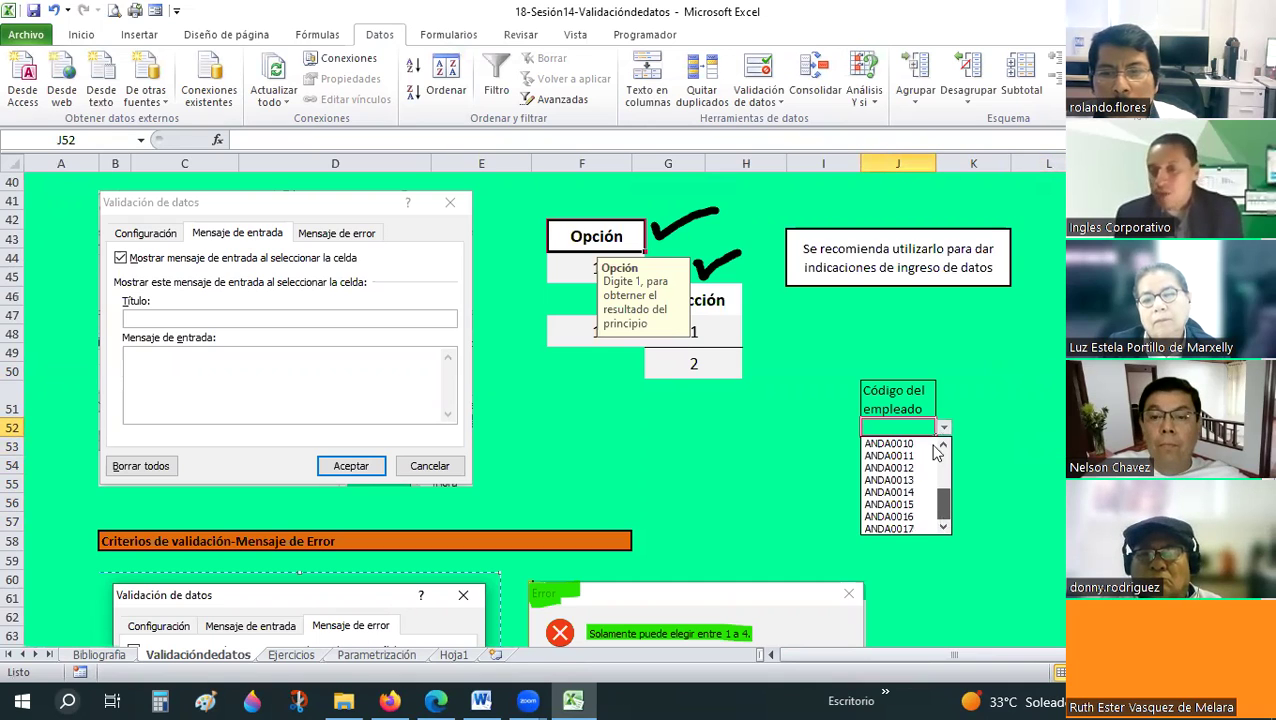
{"action": "scroll", "coordinate": [932, 451], "scroll_direction": "up", "scroll_amount": 3}
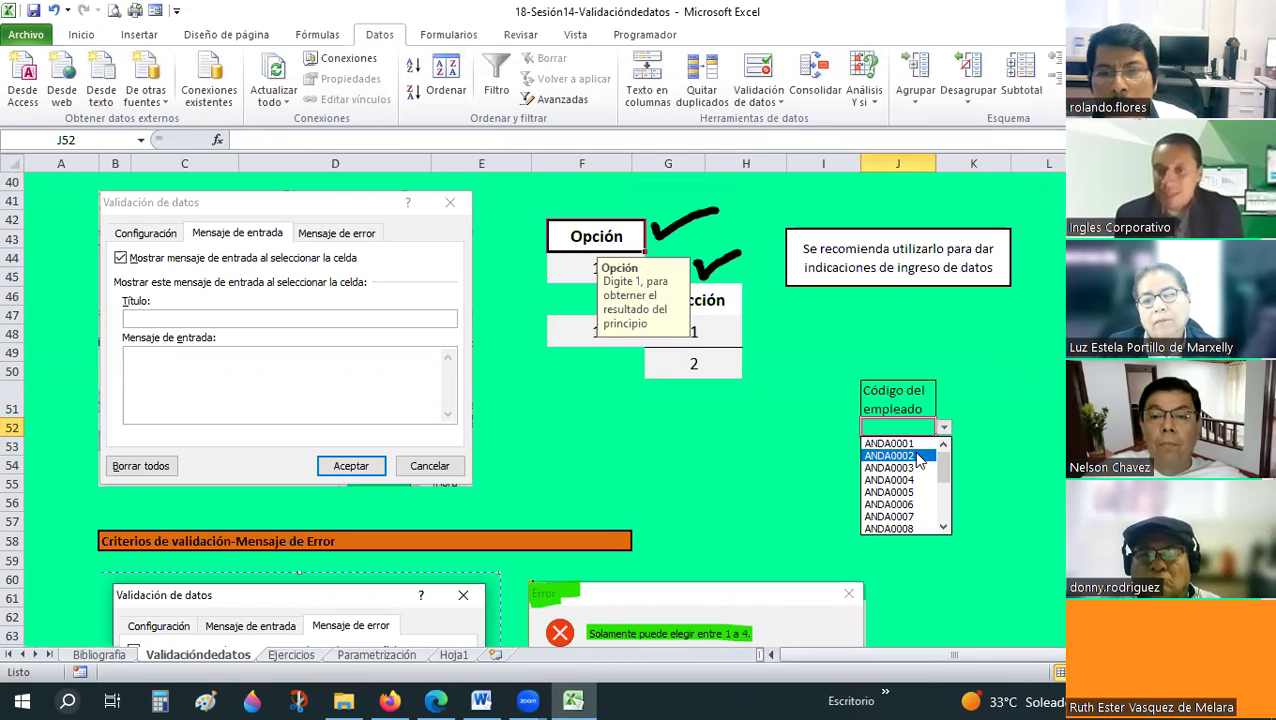
{"action": "left_click", "coordinate": [918, 456]}
Vertically centre the code in cell J52 with Middle Align.
{"action": "left_click", "coordinate": [1011, 470]}
{"action": "left_click", "coordinate": [920, 428]}
{"action": "left_click", "coordinate": [78, 36]}
{"action": "left_click", "coordinate": [376, 68]}
{"action": "left_click", "coordinate": [375, 655]}
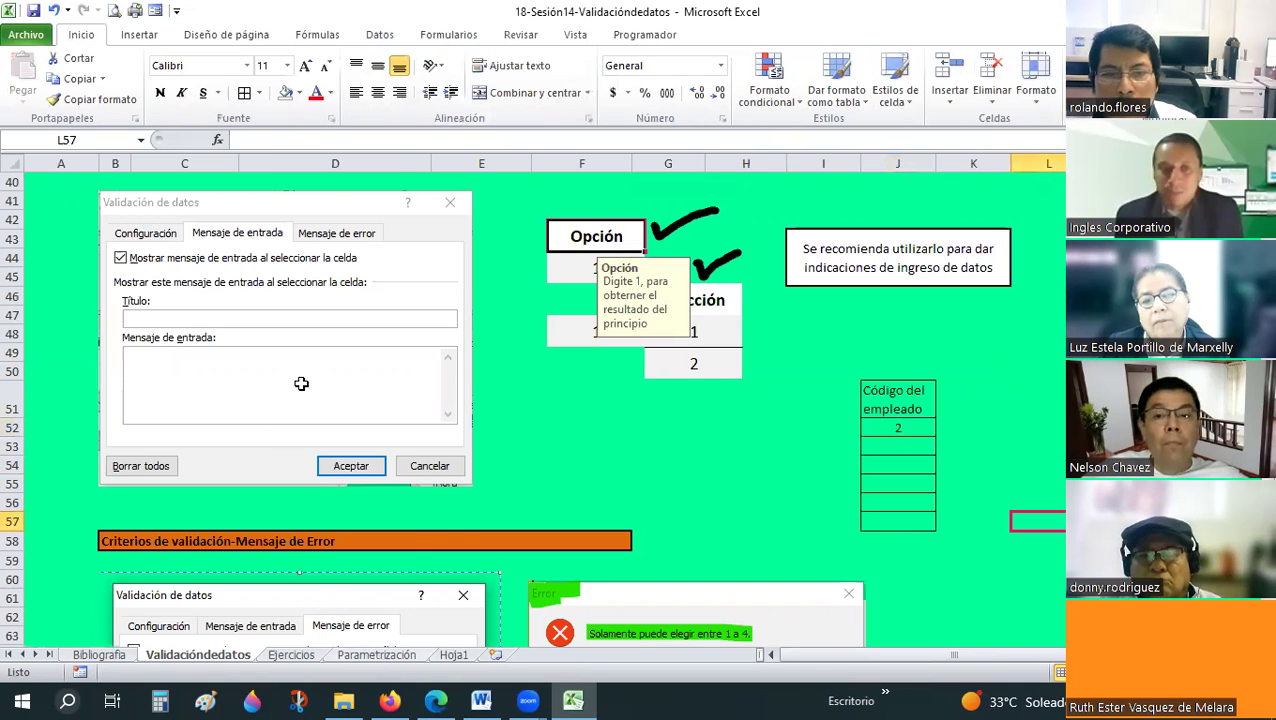
Copy the formatting of Parametrización!C7 onto the code cells J52:J57.
{"action": "left_click", "coordinate": [248, 303]}
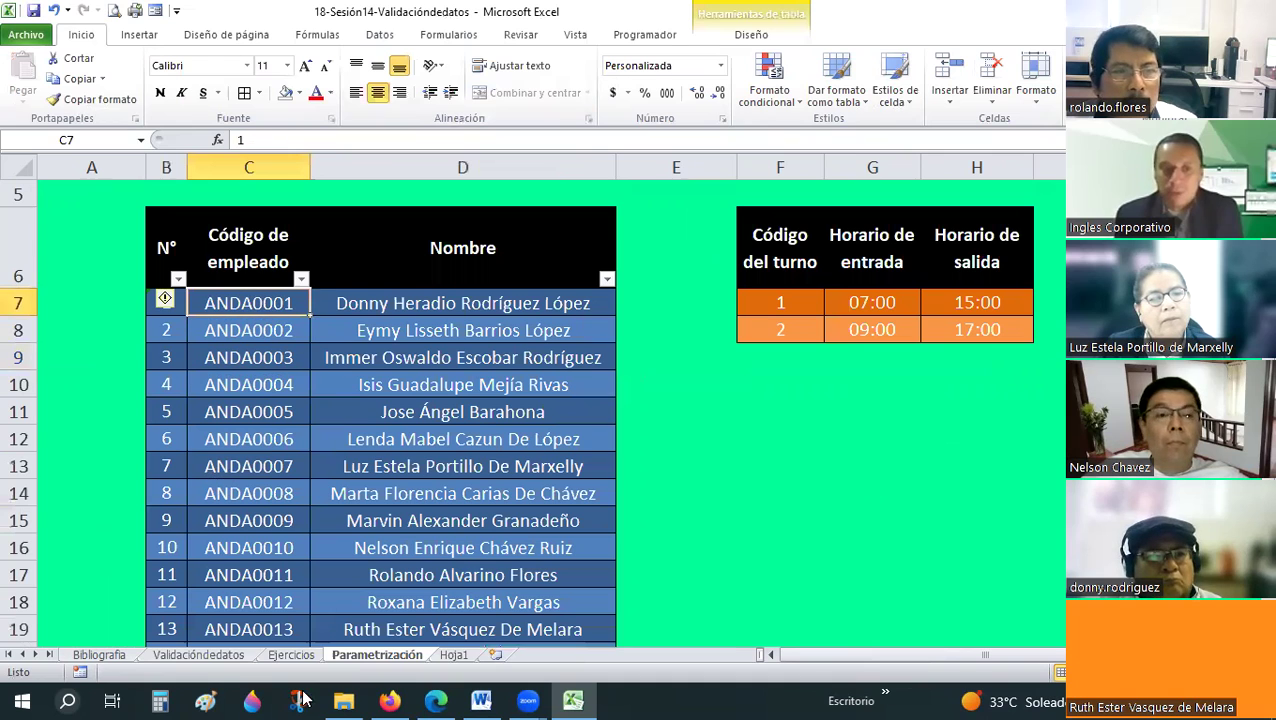
{"action": "left_click", "coordinate": [92, 99]}
{"action": "left_click", "coordinate": [226, 655]}
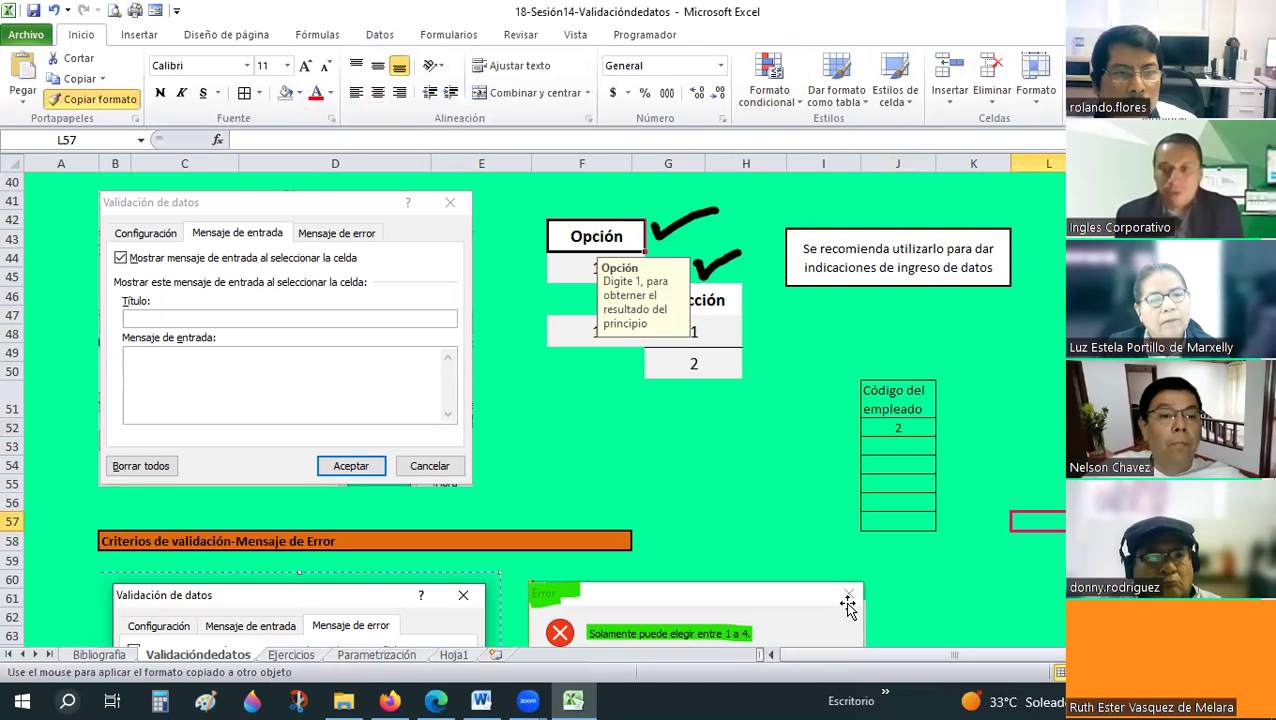
{"action": "left_click", "coordinate": [905, 425]}
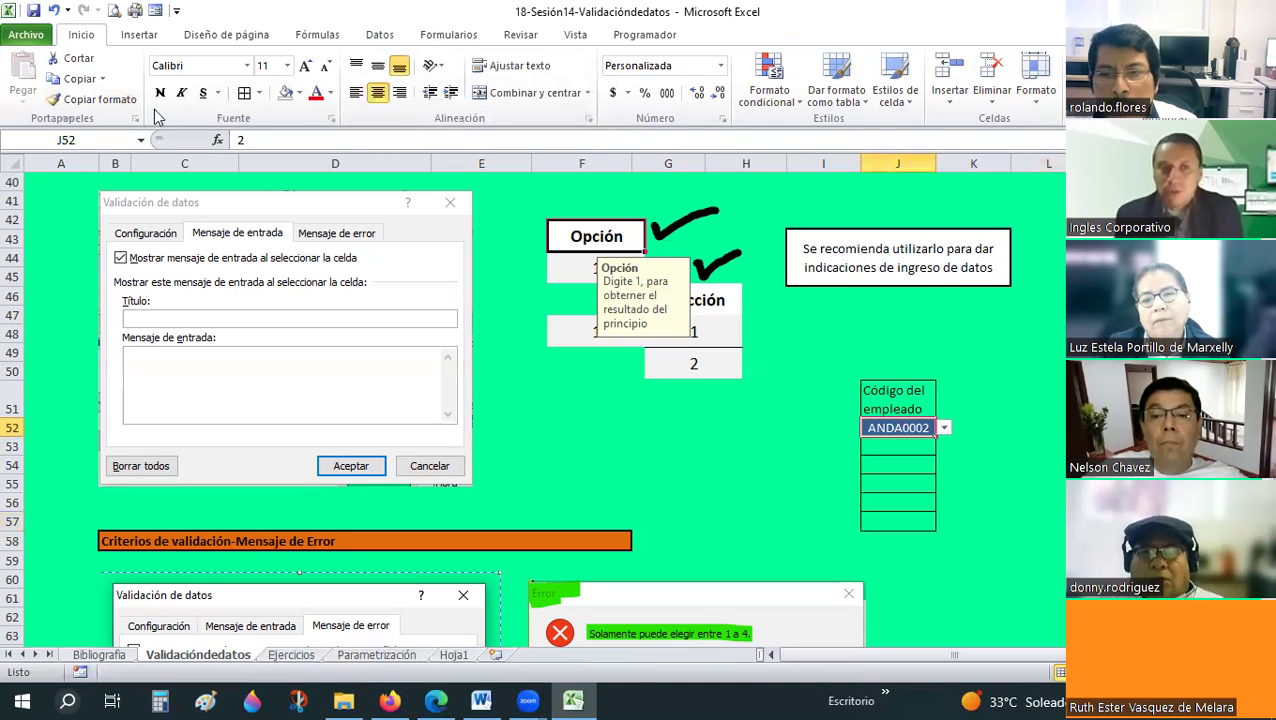
{"action": "left_click", "coordinate": [92, 99]}
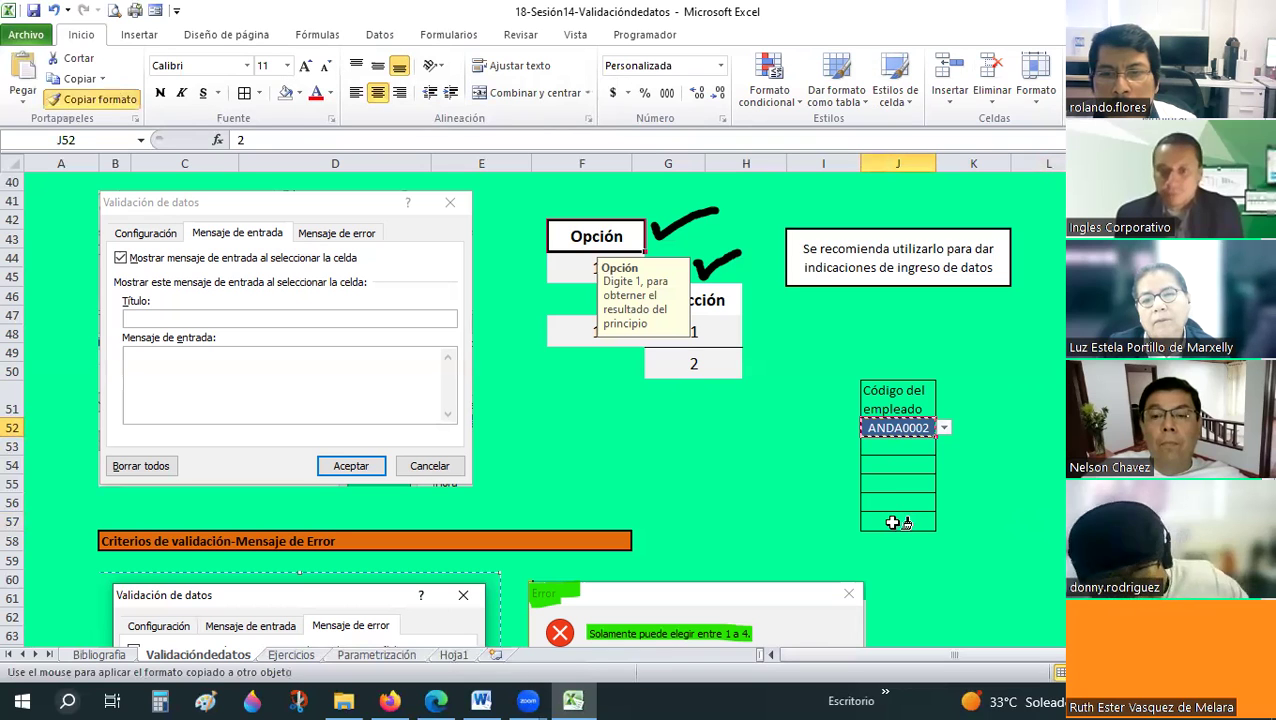
{"action": "left_click_drag", "start_coordinate": [900, 521], "coordinate": [890, 421]}
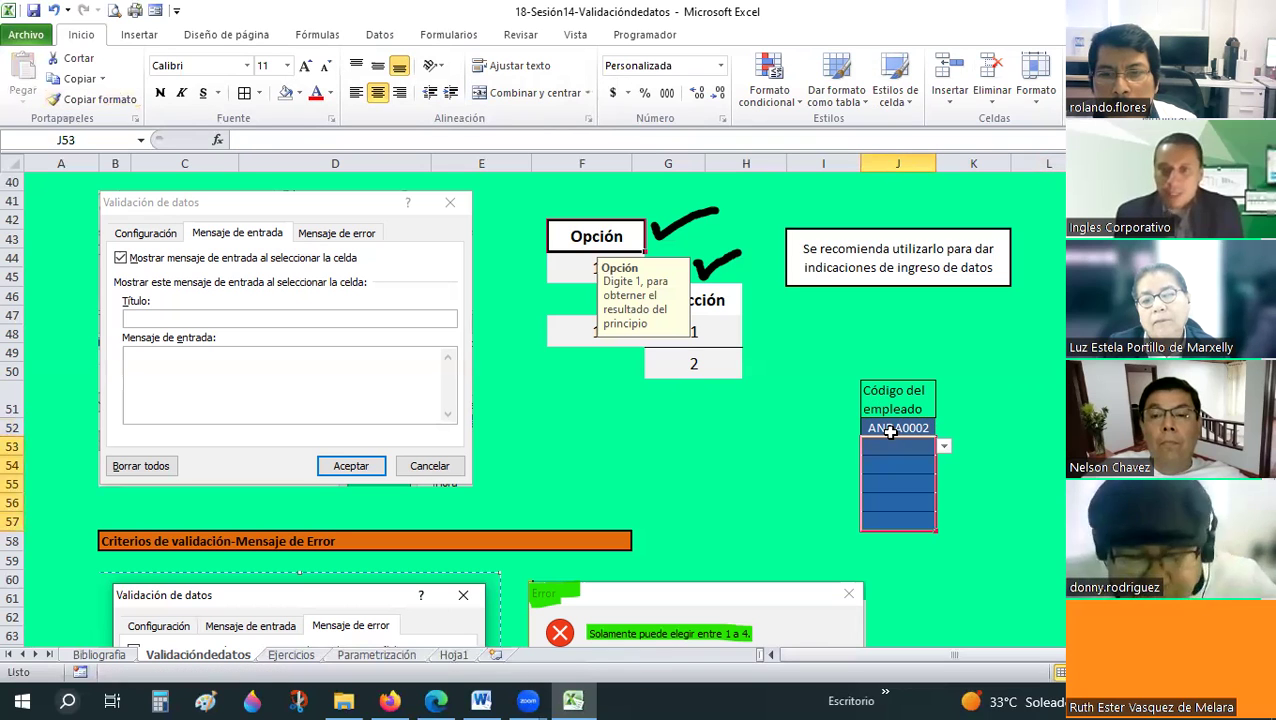
{"action": "left_click", "coordinate": [898, 427]}
Give header cell J51 a black fill and white text.
{"action": "left_click", "coordinate": [898, 399]}
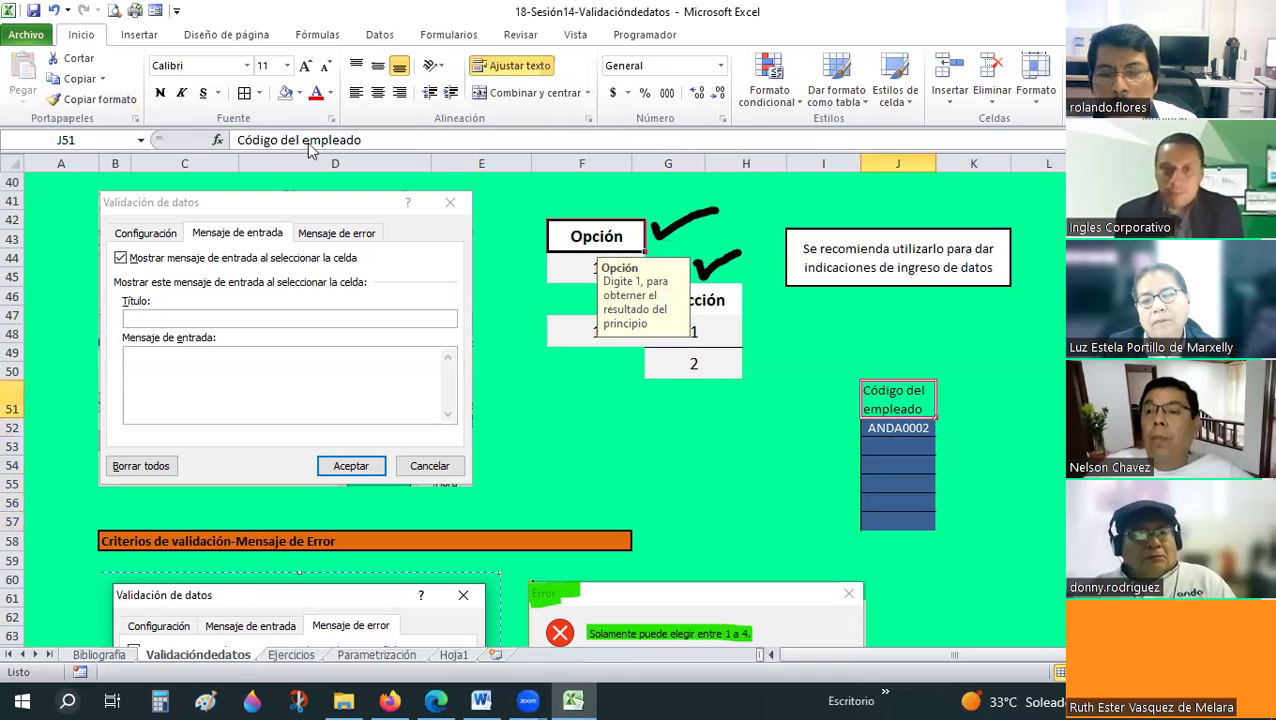
{"action": "left_click", "coordinate": [300, 92]}
{"action": "left_click", "coordinate": [297, 133]}
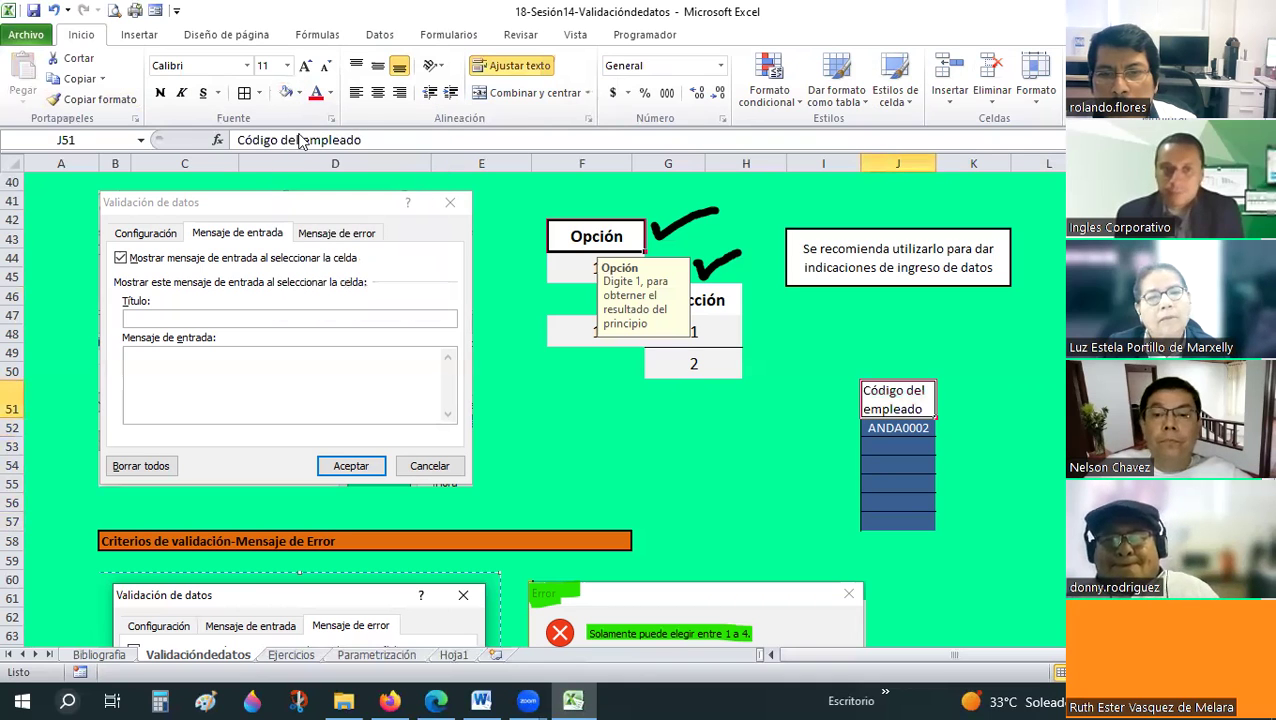
{"action": "left_click", "coordinate": [300, 92]}
{"action": "left_click", "coordinate": [330, 92]}
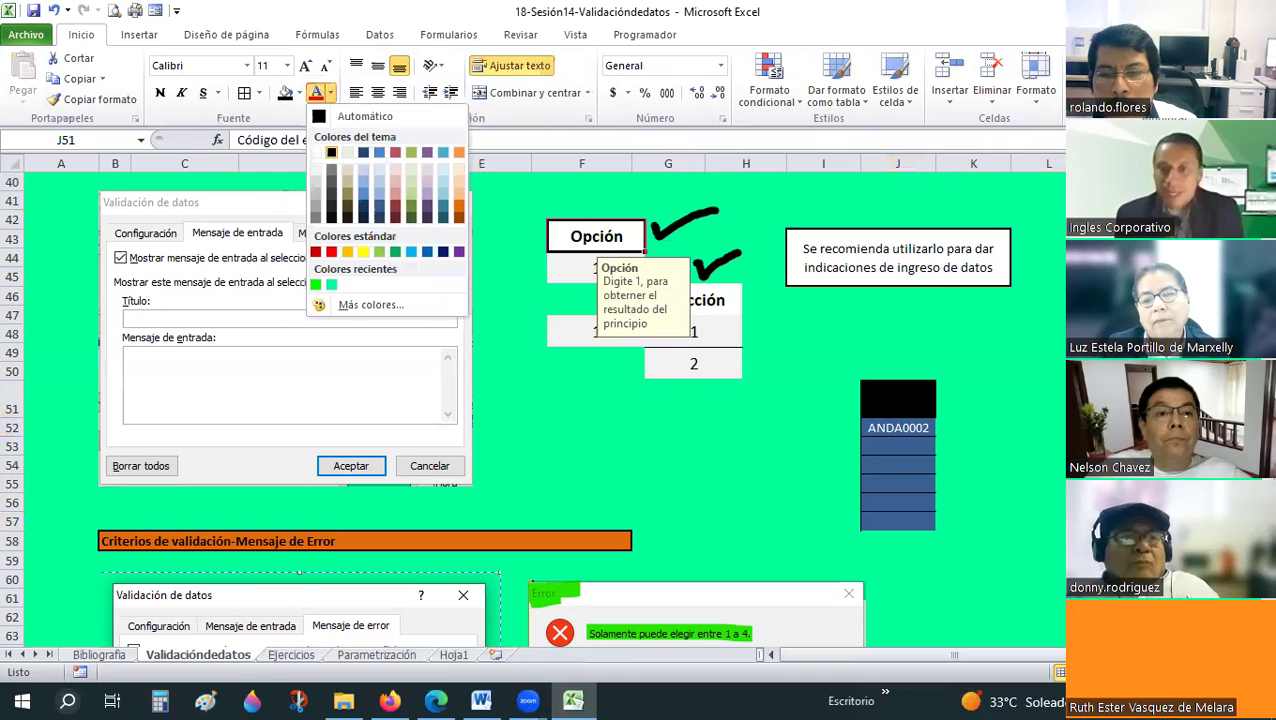
{"action": "left_click", "coordinate": [347, 152]}
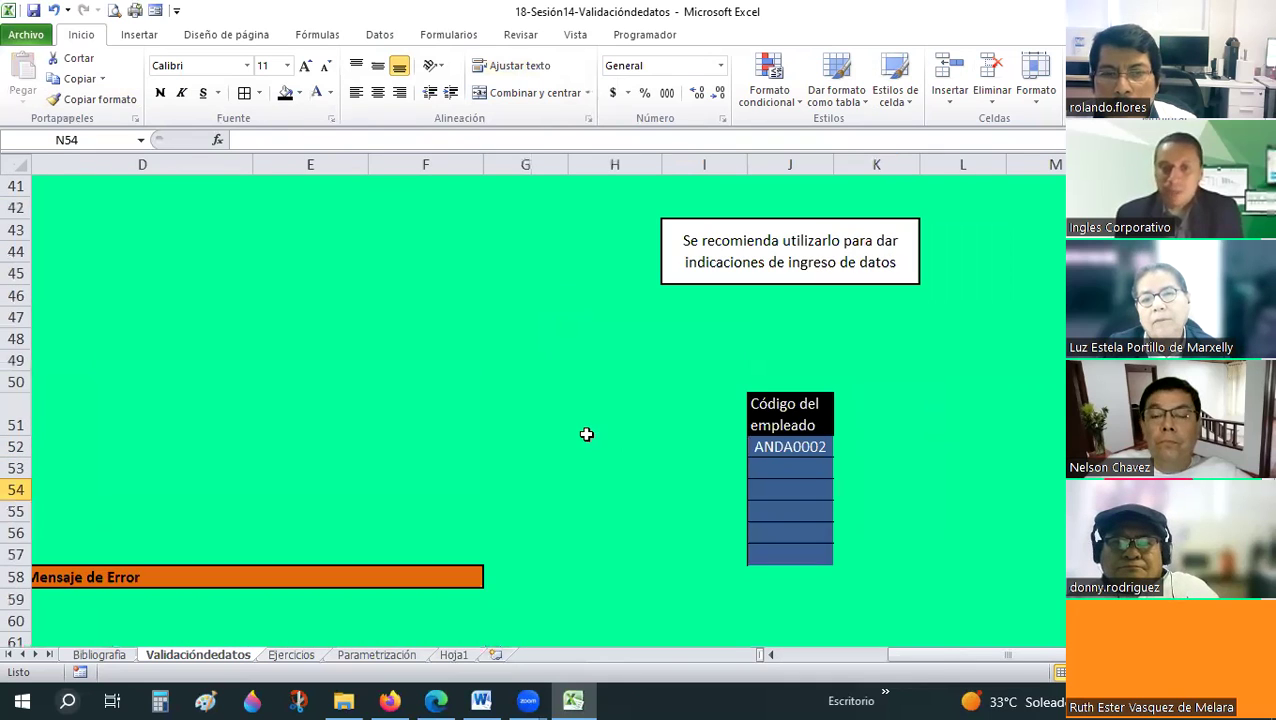
Select the ANDA0002 cell and open the data form for it.
{"action": "scroll", "coordinate": [661, 406], "scroll_direction": "up", "scroll_amount": 3}
{"action": "left_click", "coordinate": [817, 406]}
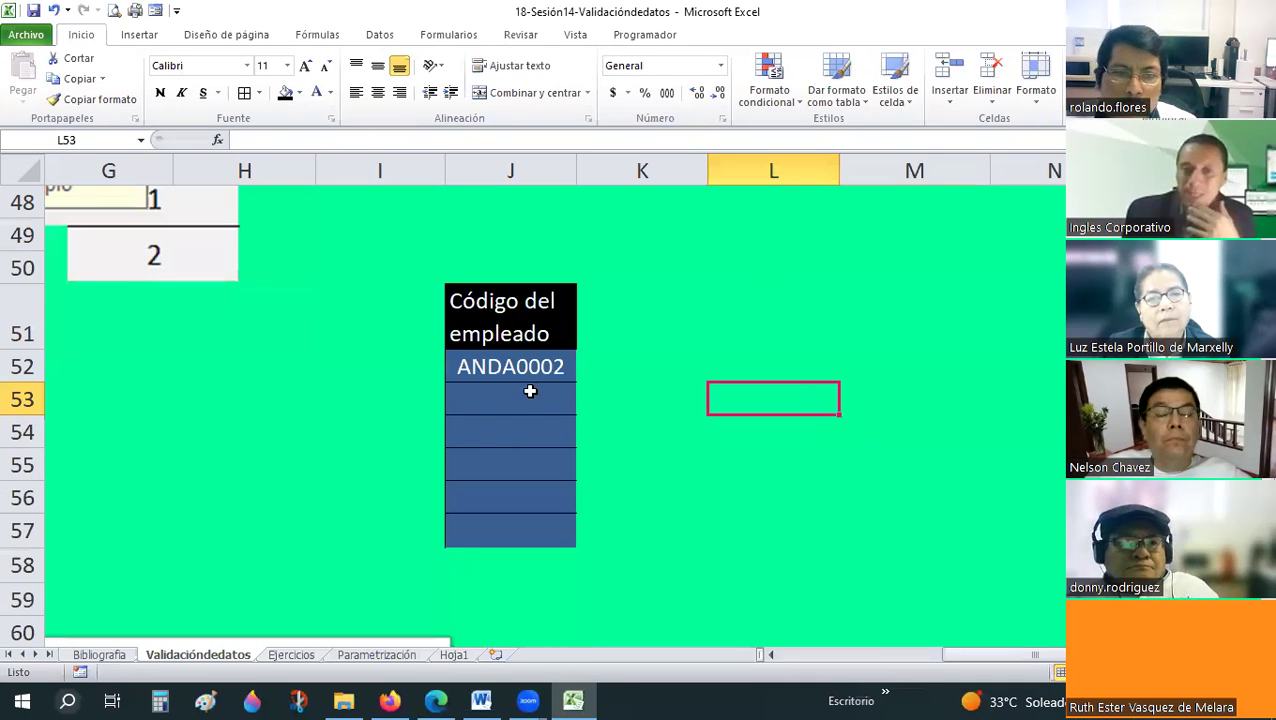
{"action": "left_click", "coordinate": [510, 369]}
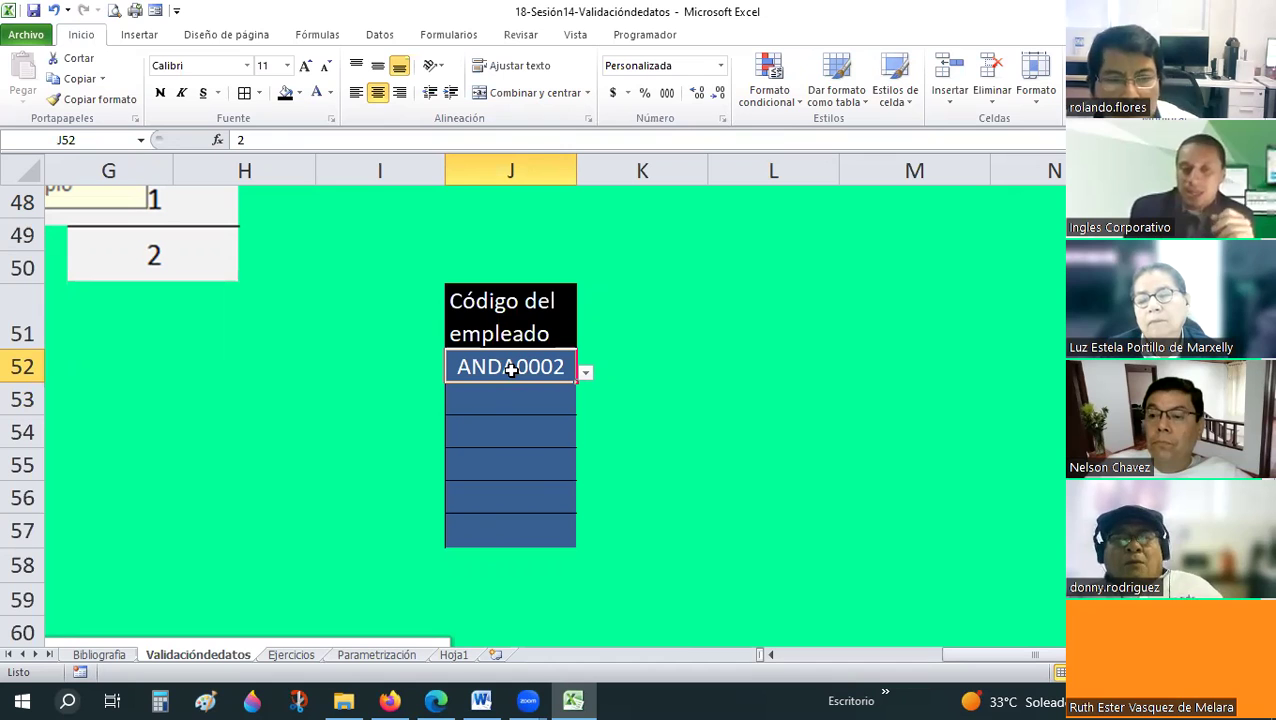
{"action": "left_click", "coordinate": [157, 10]}
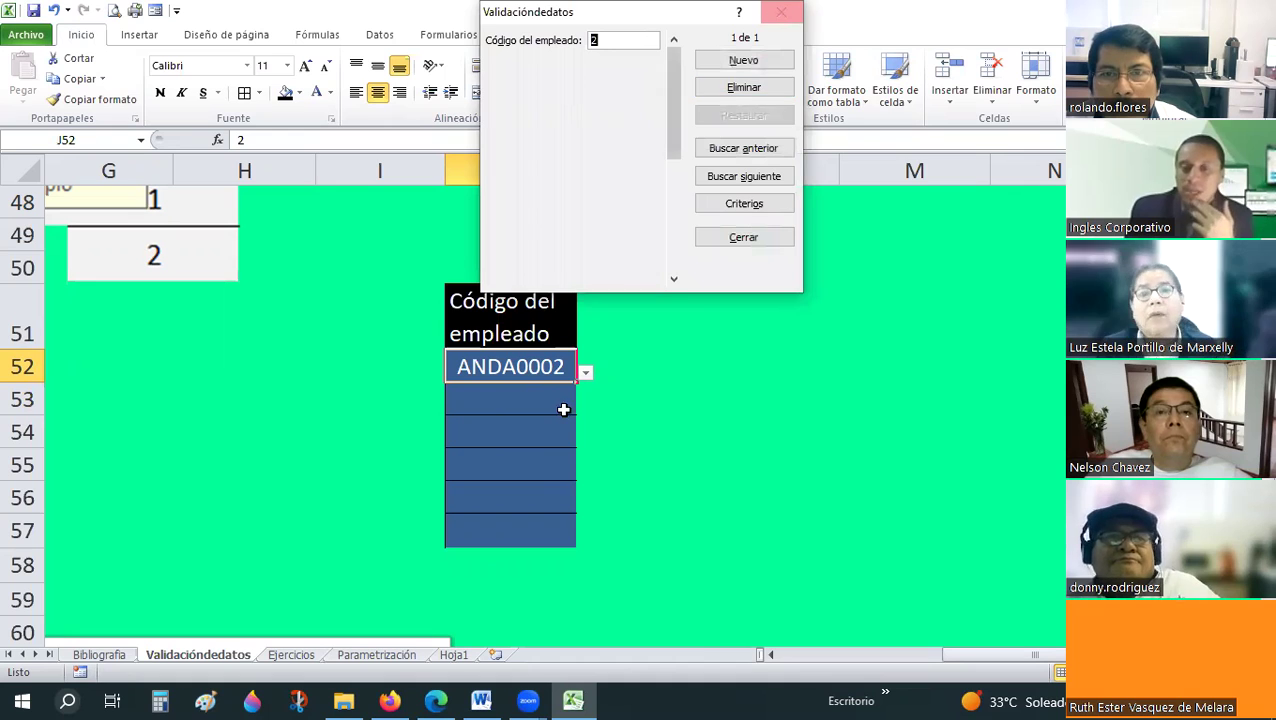
Close the data form and change J52's employee code to ANDA0005.
{"action": "key", "text": "Escape"}
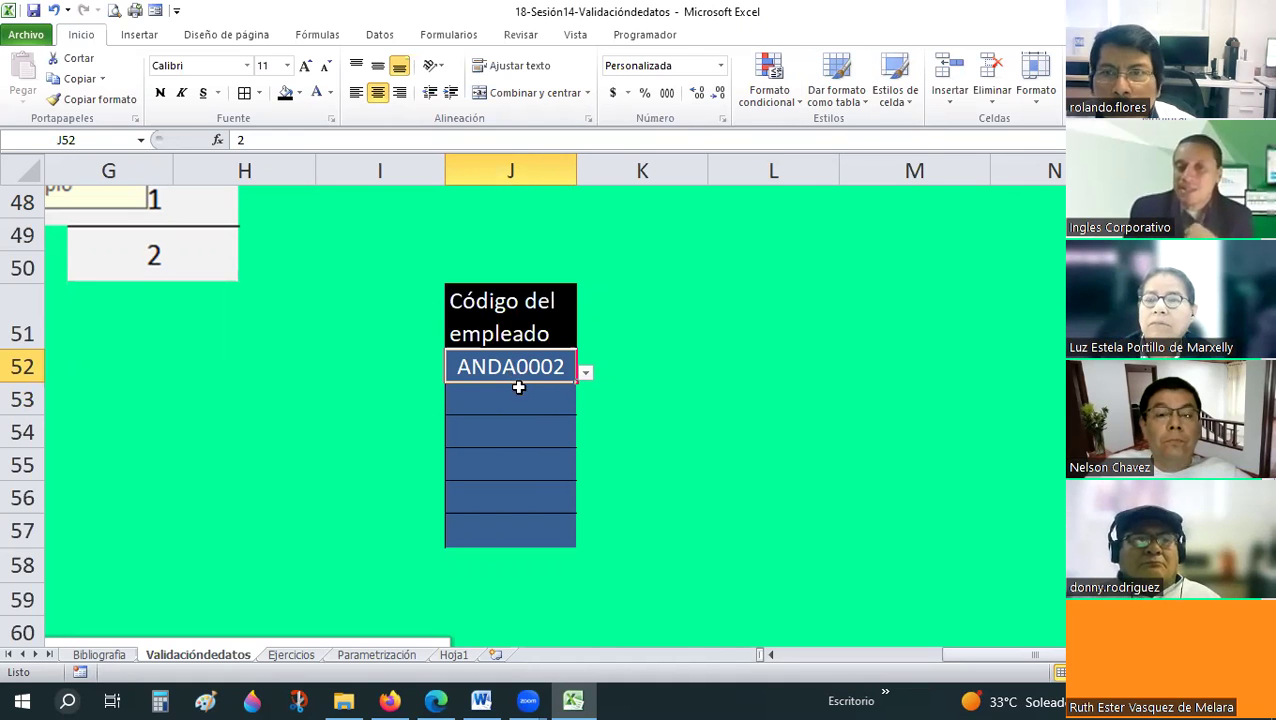
{"action": "left_click", "coordinate": [585, 372]}
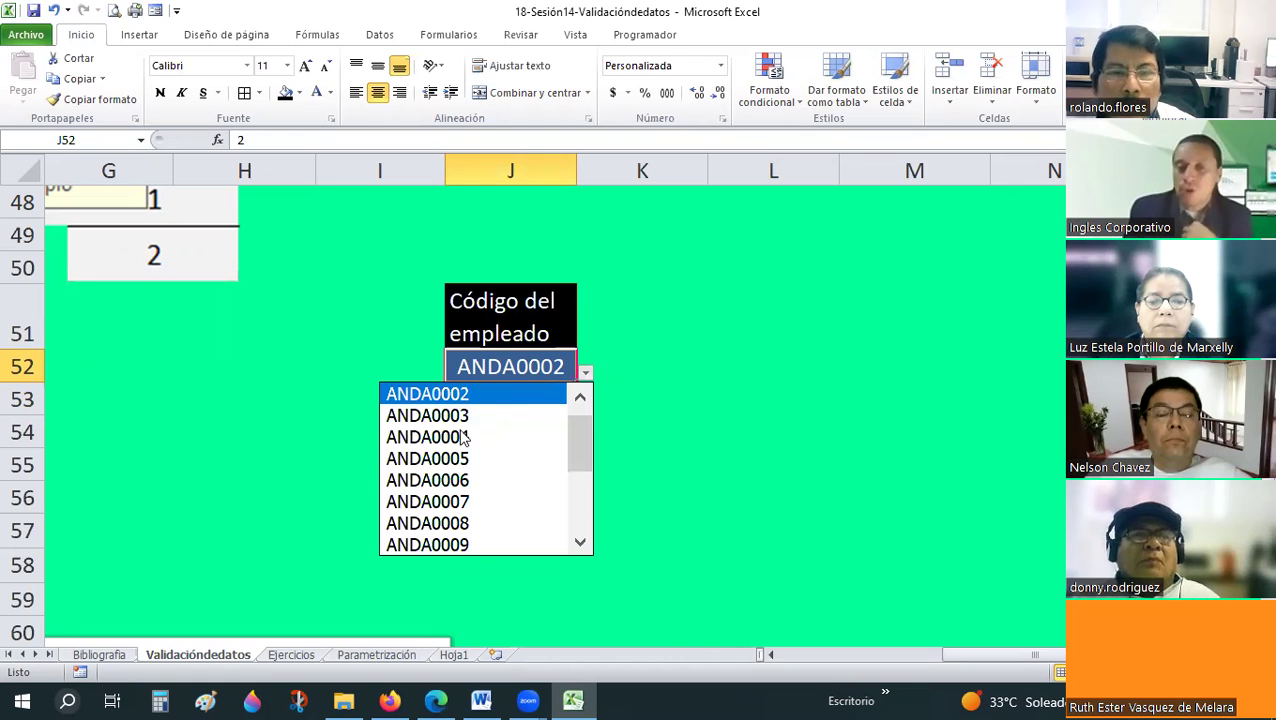
{"action": "key", "text": "Return"}
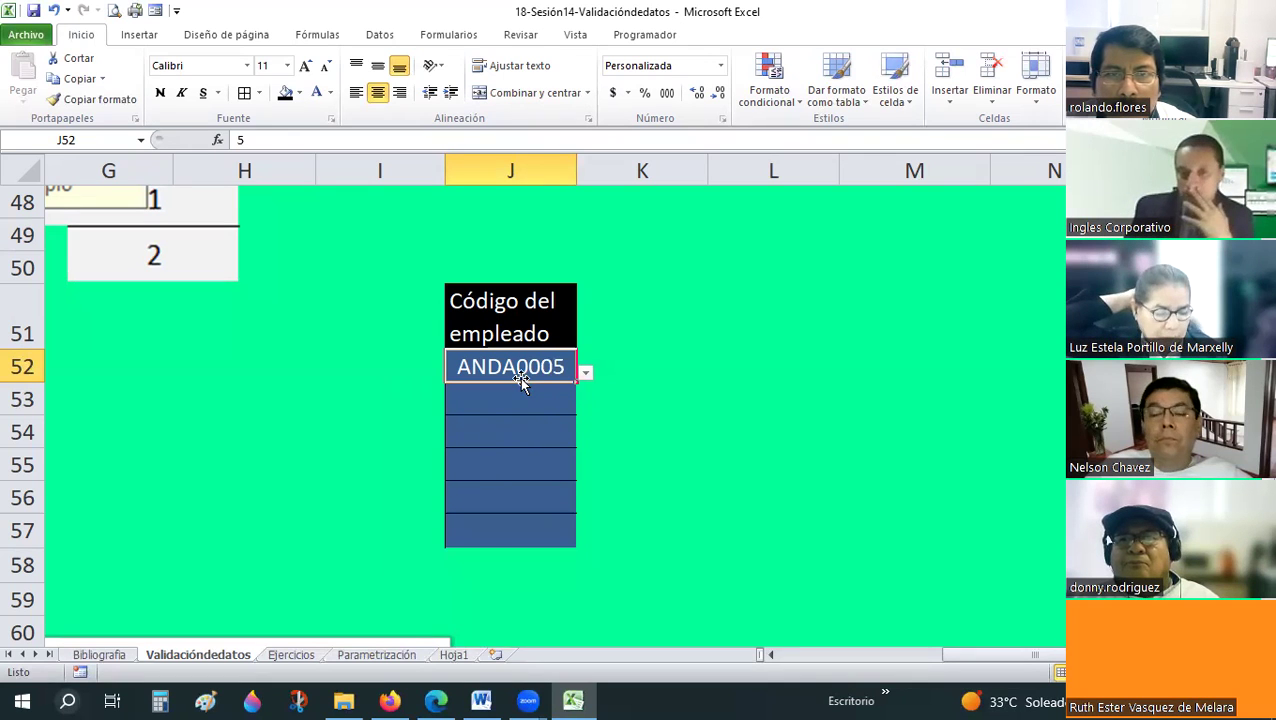
{"action": "left_click", "coordinate": [879, 387]}
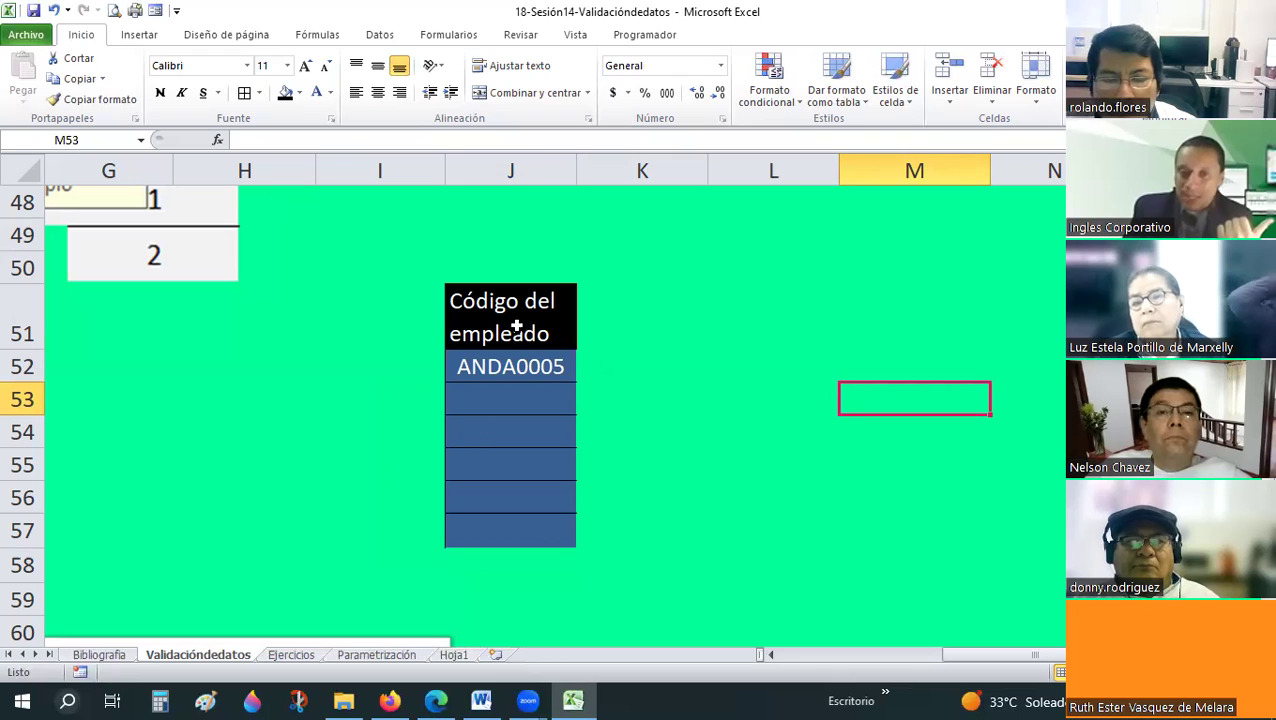
Select the header and all code cells, J51:J57.
{"action": "left_click_drag", "start_coordinate": [516, 326], "coordinate": [505, 471]}
{"action": "left_click_drag", "start_coordinate": [505, 535], "coordinate": [516, 313]}
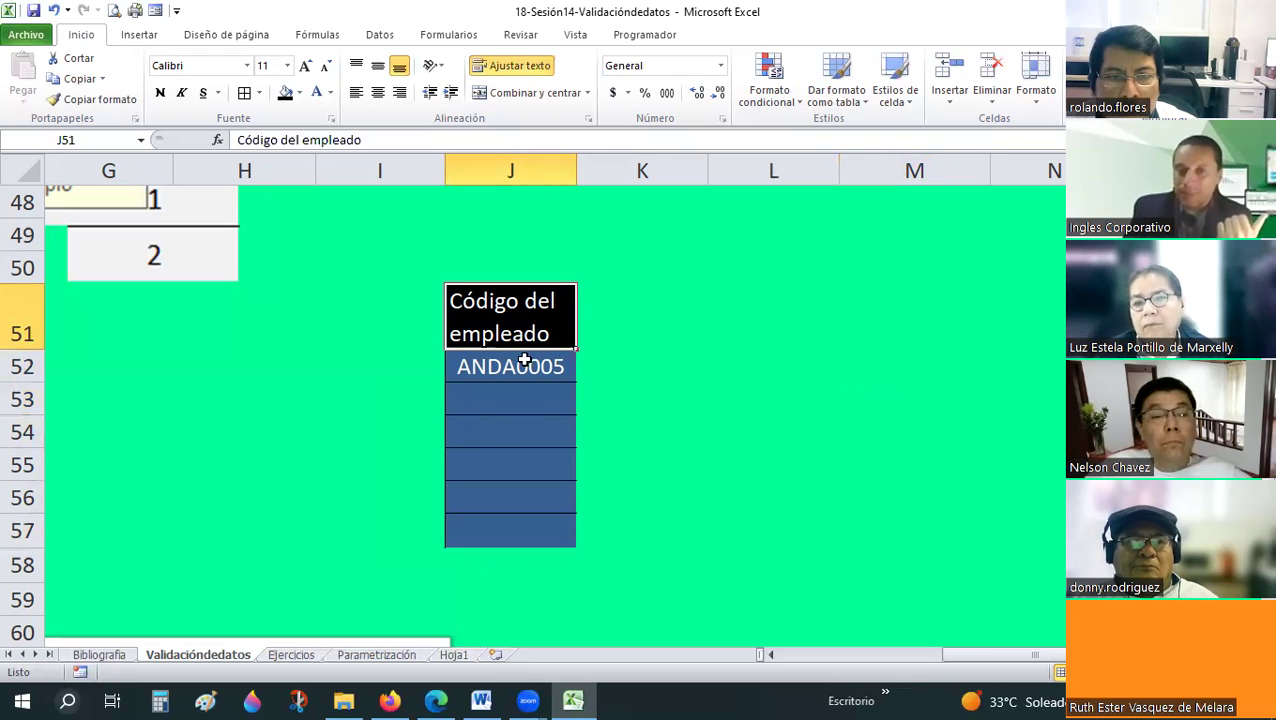
{"action": "left_click_drag", "start_coordinate": [524, 361], "coordinate": [518, 441]}
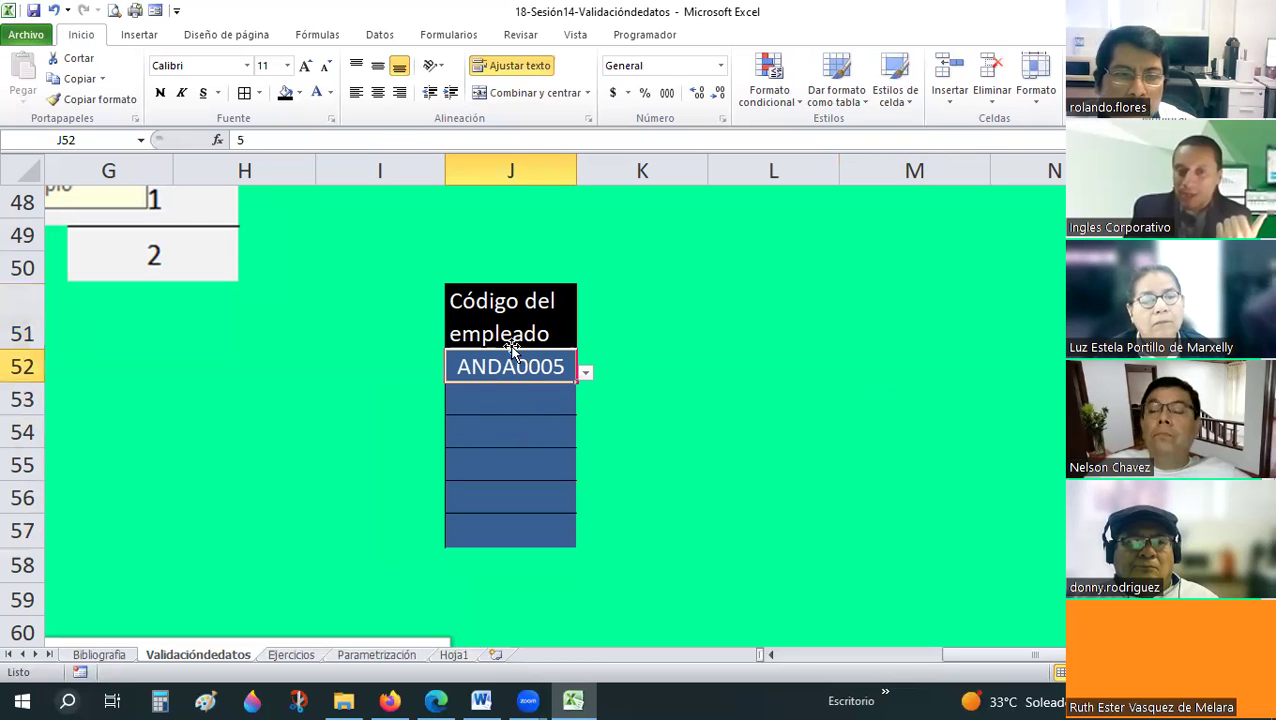
{"action": "left_click_drag", "start_coordinate": [511, 317], "coordinate": [502, 544]}
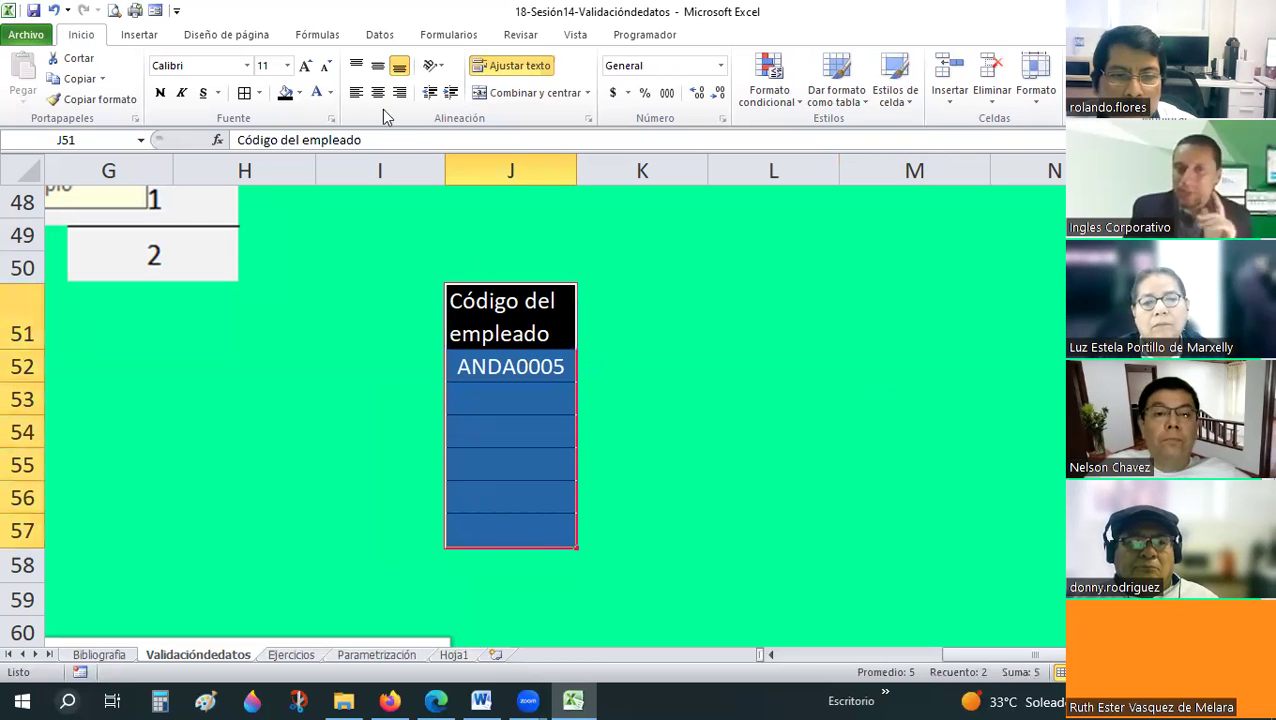
Open Data Validation for J51:J57, extend it to the whole selection, and move the dialog aside.
{"action": "left_click", "coordinate": [381, 37]}
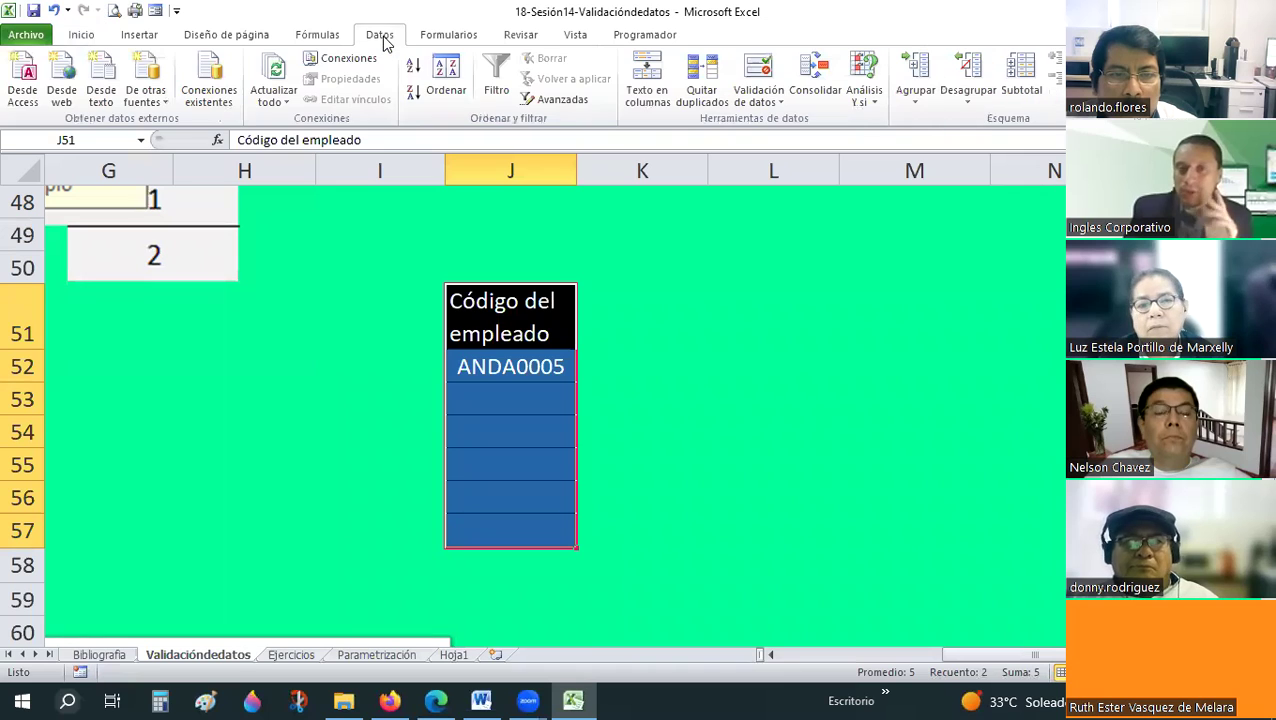
{"action": "left_click", "coordinate": [773, 104]}
{"action": "left_click", "coordinate": [795, 123]}
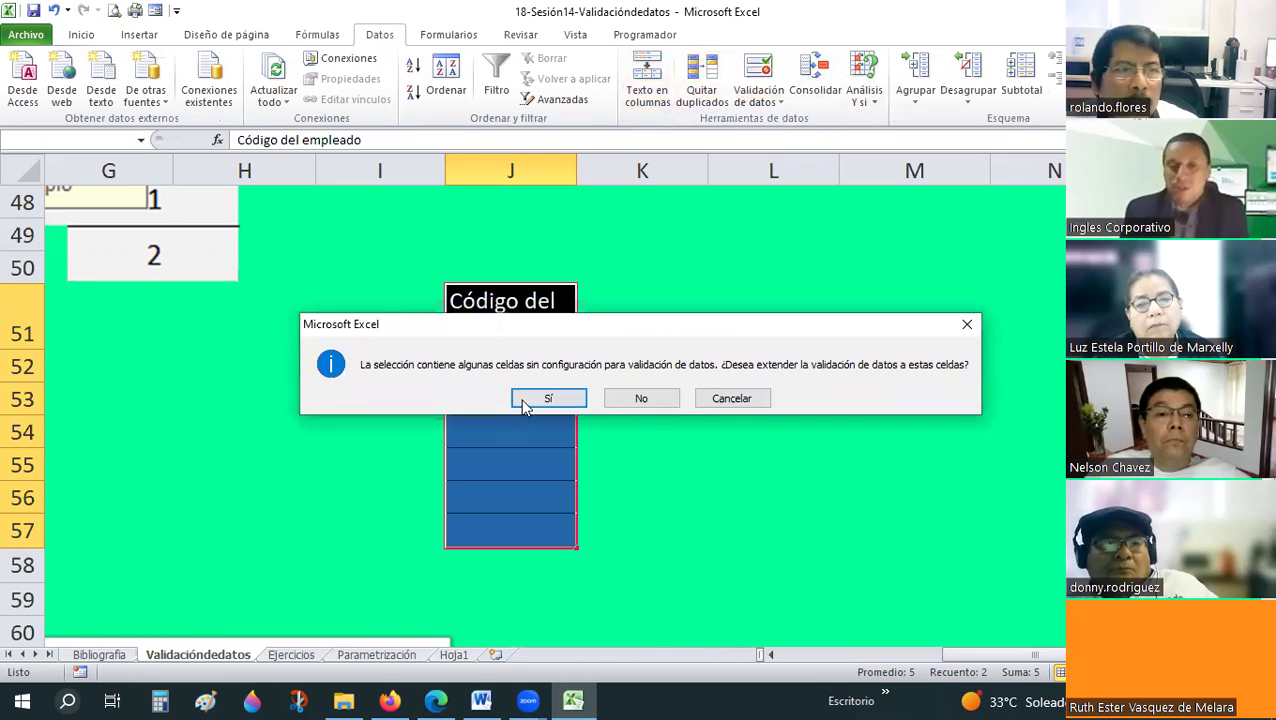
{"action": "key", "text": "Return"}
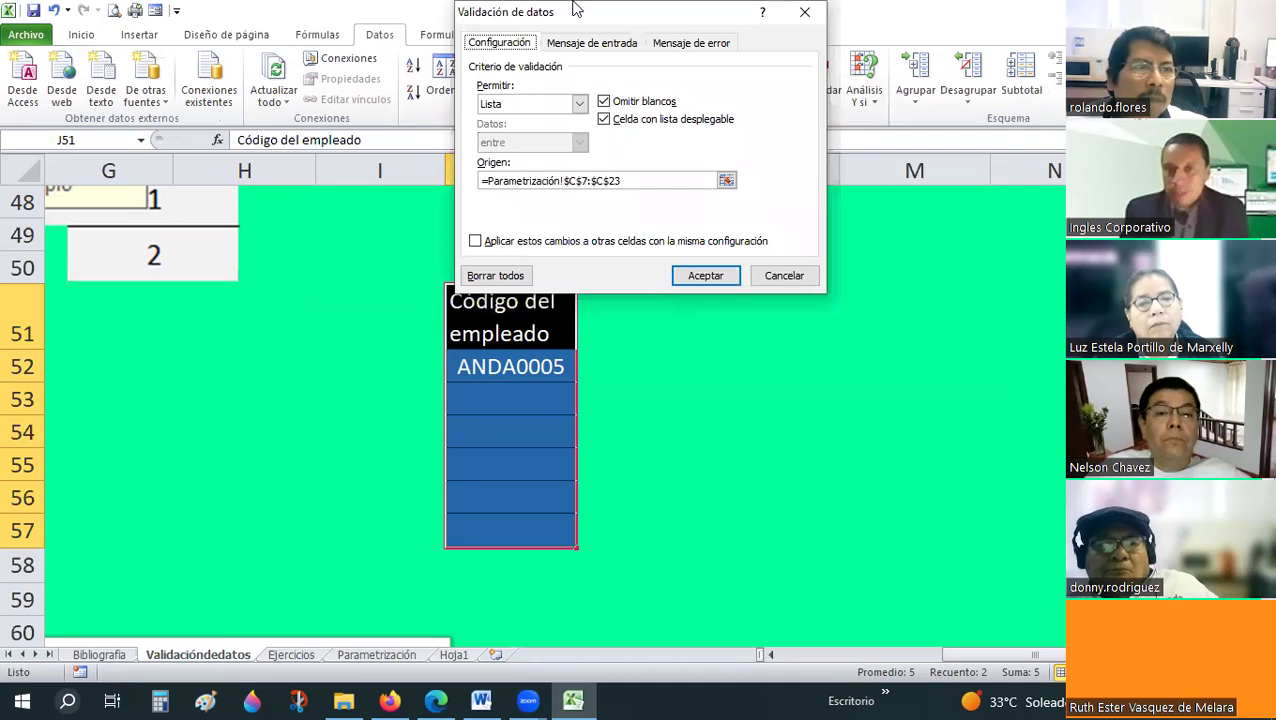
{"action": "left_click_drag", "start_coordinate": [575, 8], "coordinate": [807, 162]}
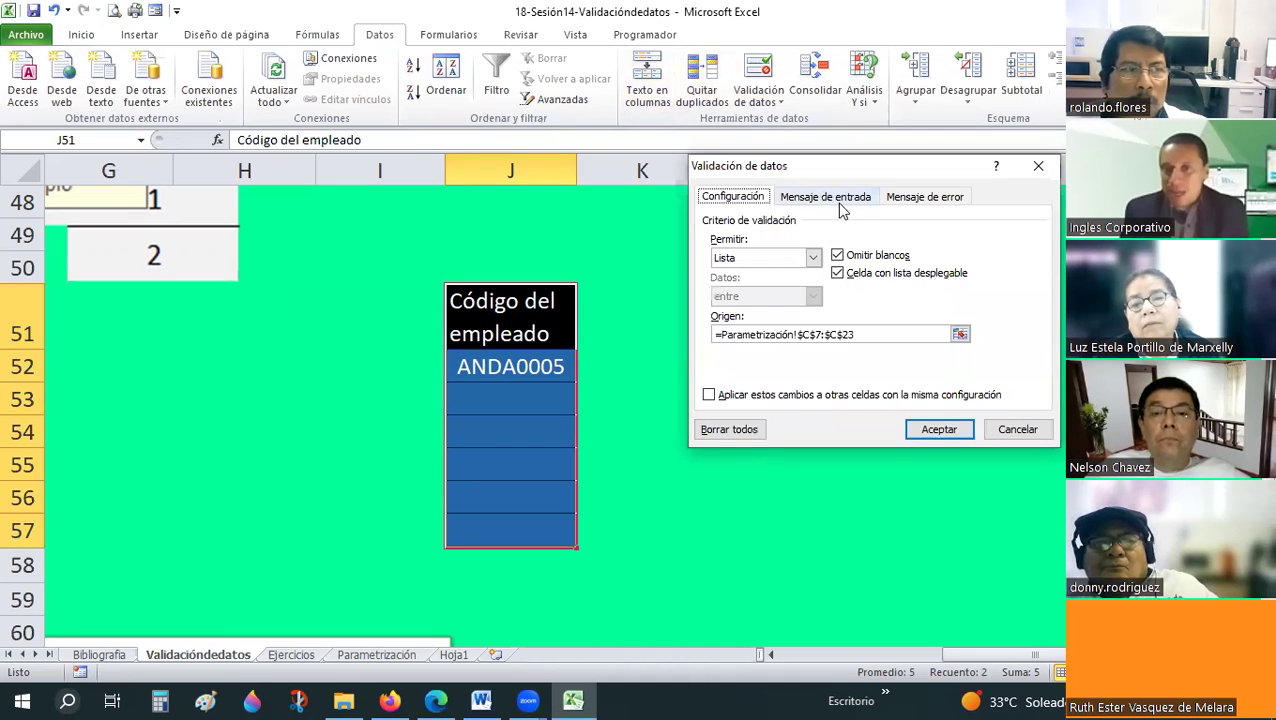
Set the input message title to 'Instrucciones'.
{"action": "left_click", "coordinate": [826, 197]}
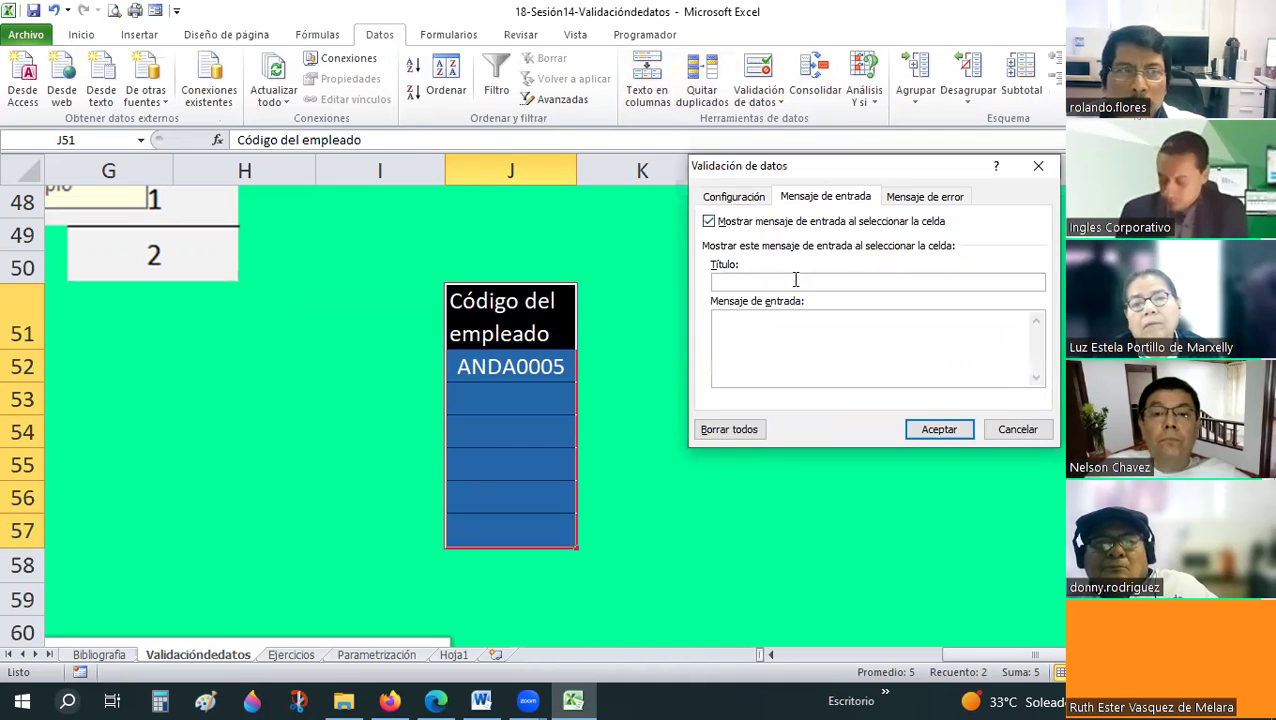
{"action": "left_click", "coordinate": [796, 281]}
{"action": "type", "text": "Instrucciones"}
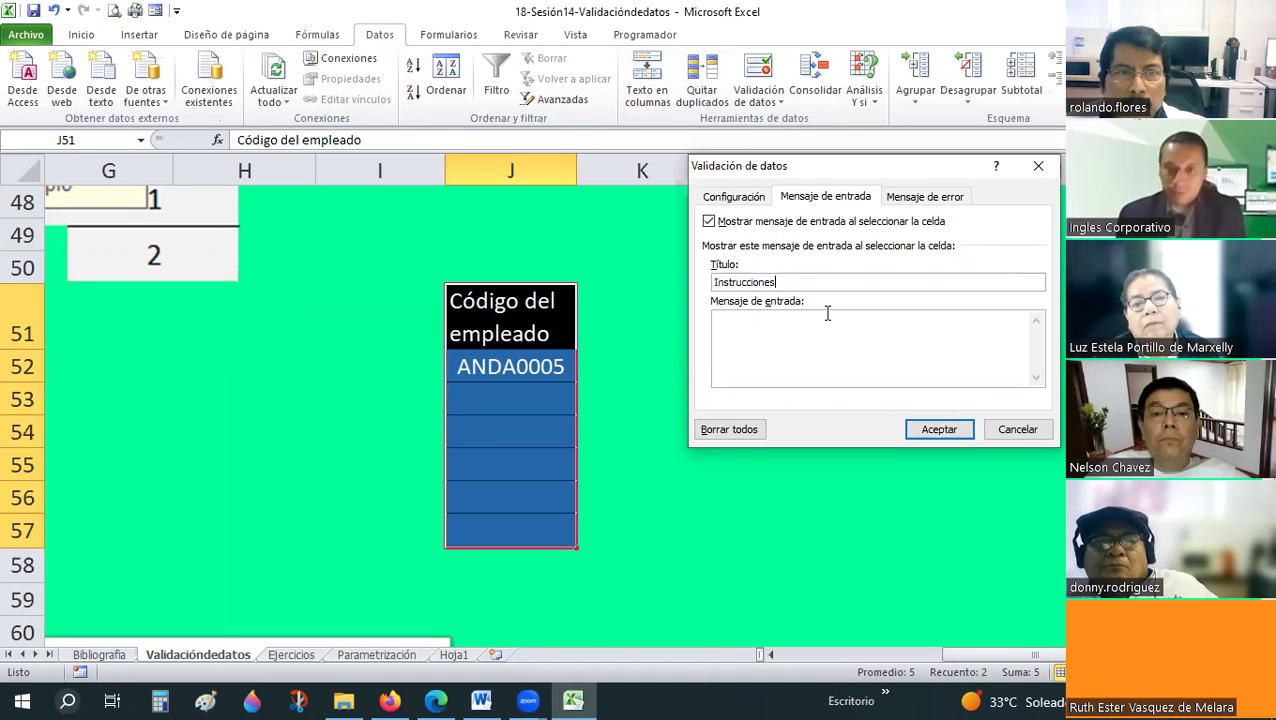
Write the message asking employees to pick their code to mark entry and exit times, and confirm.
{"action": "left_click", "coordinate": [827, 322]}
{"action": "type", "text": "Por favor ele"}
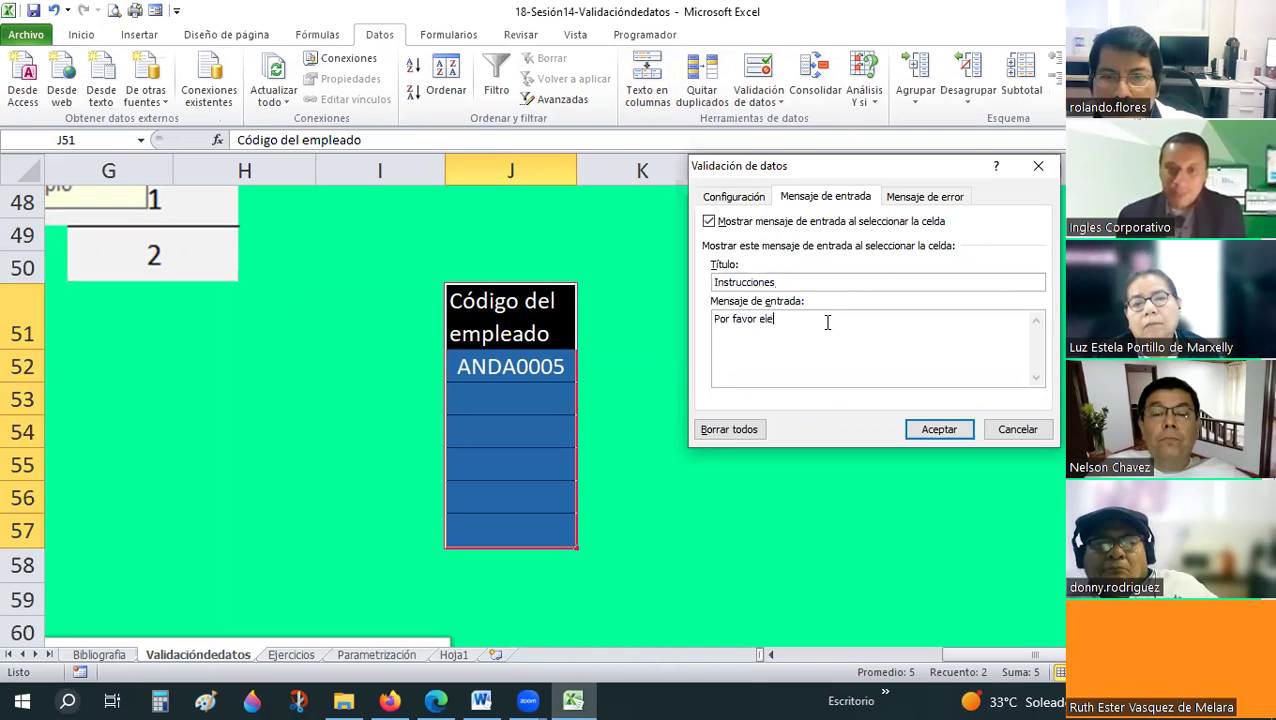
{"action": "type", "text": " su"}
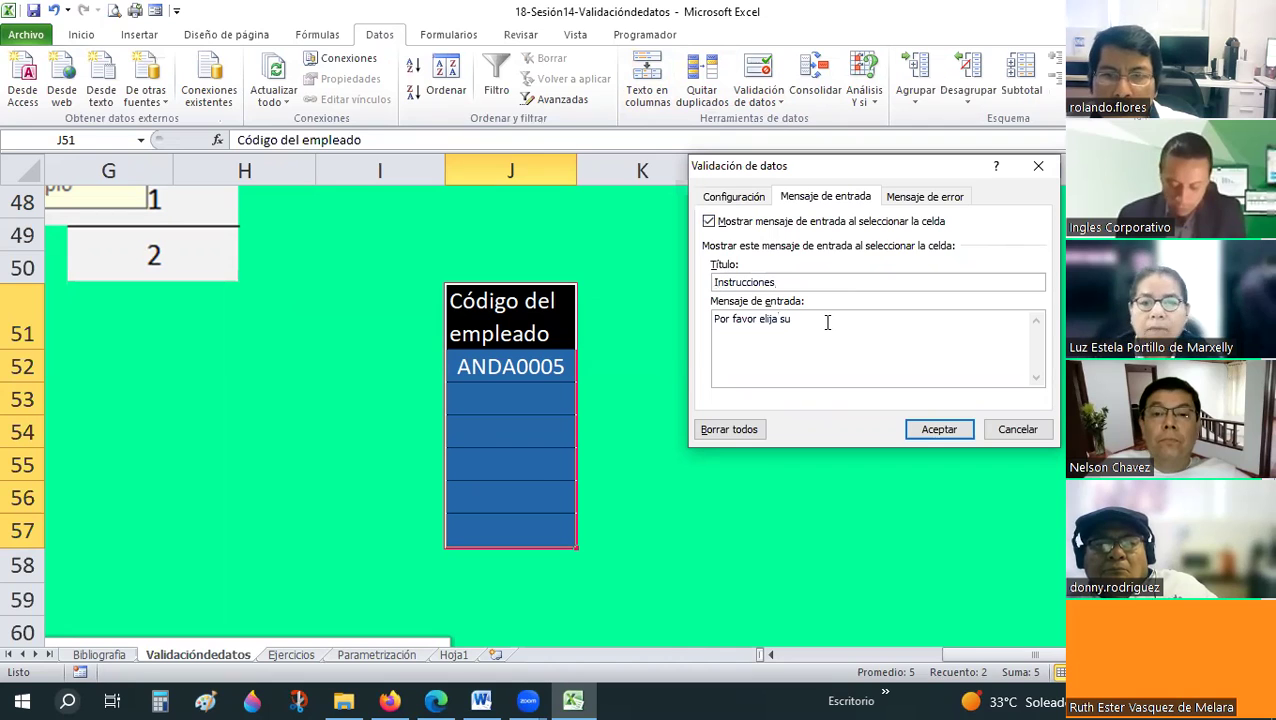
{"action": "type", "text": " código de empleado para marcar hora de entras"}
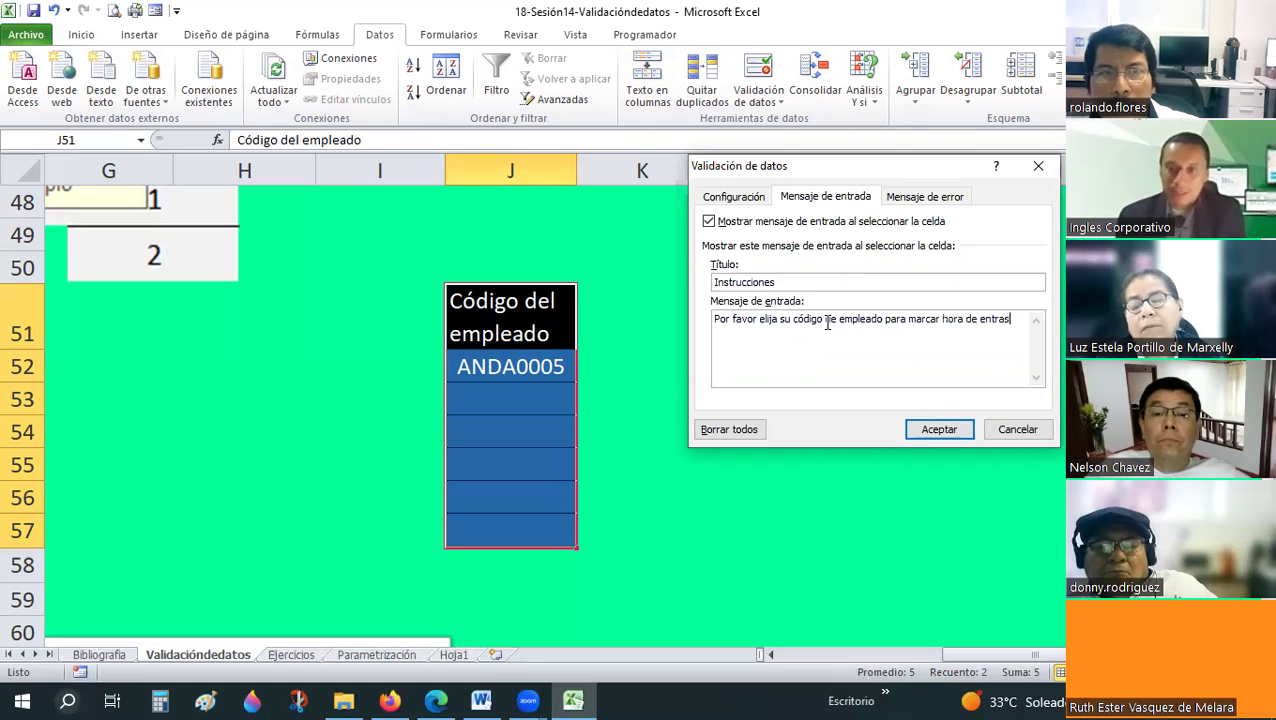
{"action": "key", "text": "BackSpace"}
{"action": "key", "text": "BackSpace"}
{"action": "key", "text": "BackSpace"}
{"action": "type", "text": "da"}
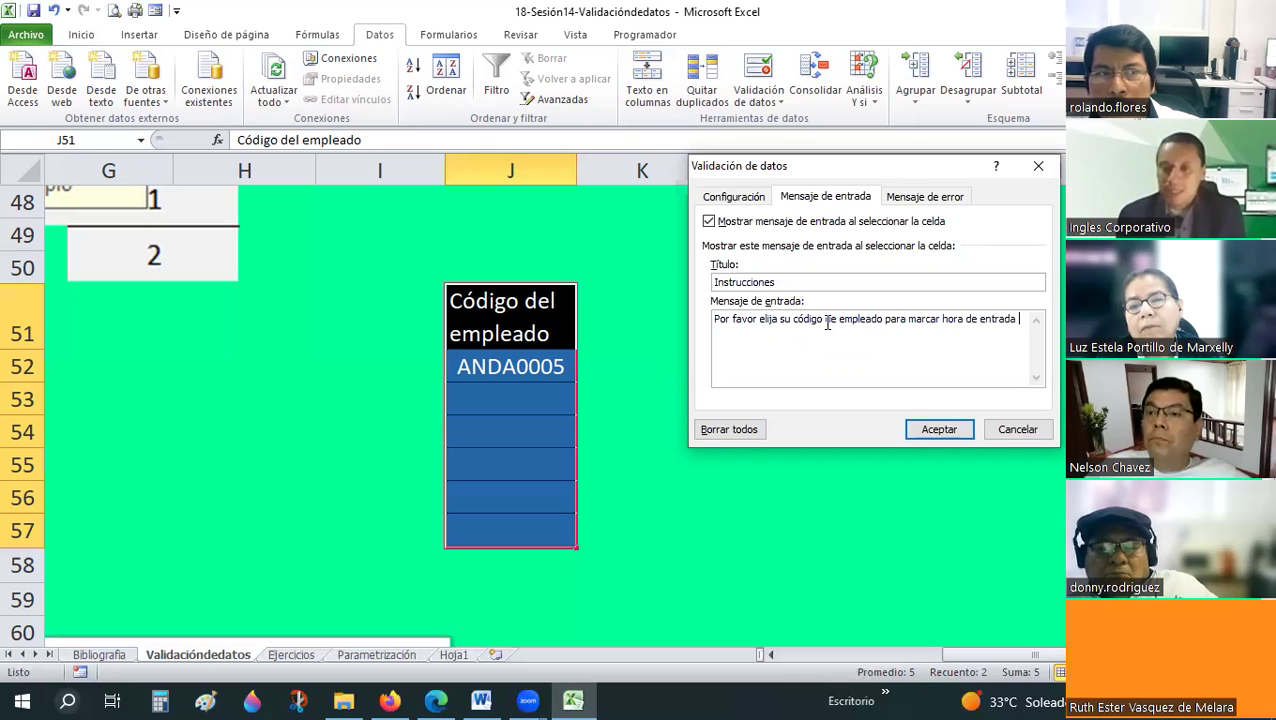
{"action": "type", "text": " y de salida. aaa"}
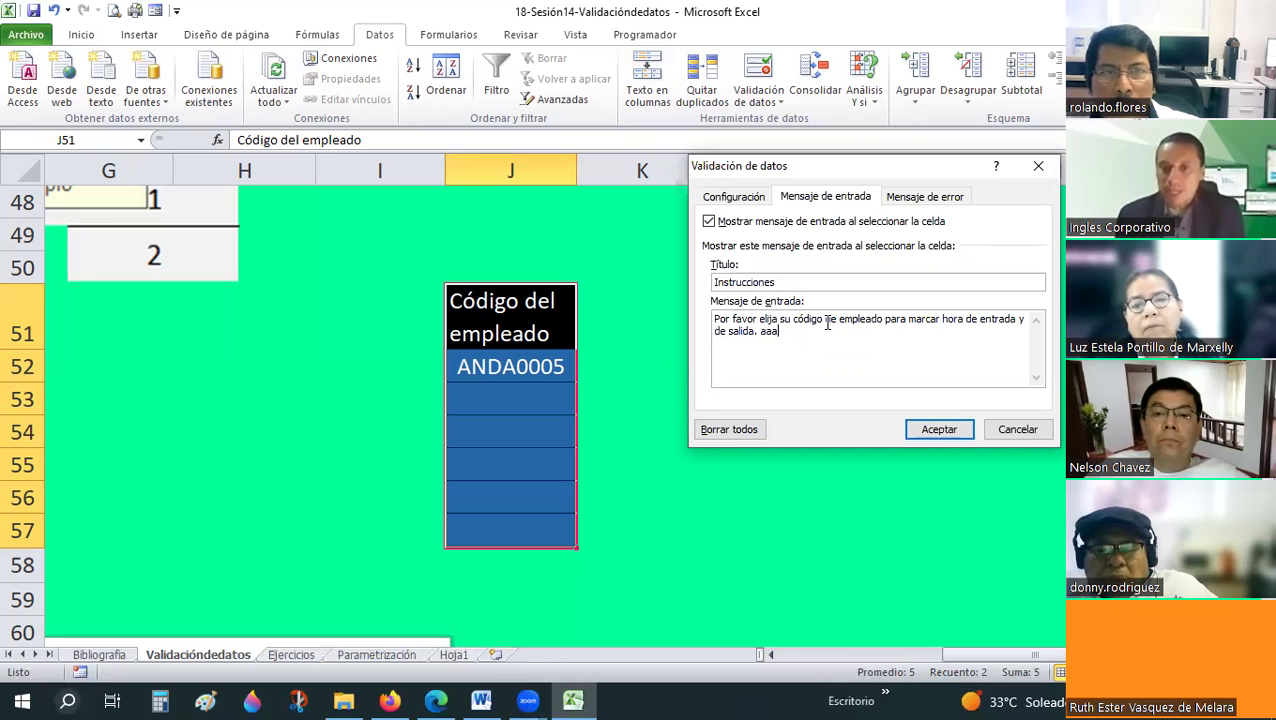
{"action": "type", "text": "aaaaaaaaaaaaaaaaaaaaaaaaaa"}
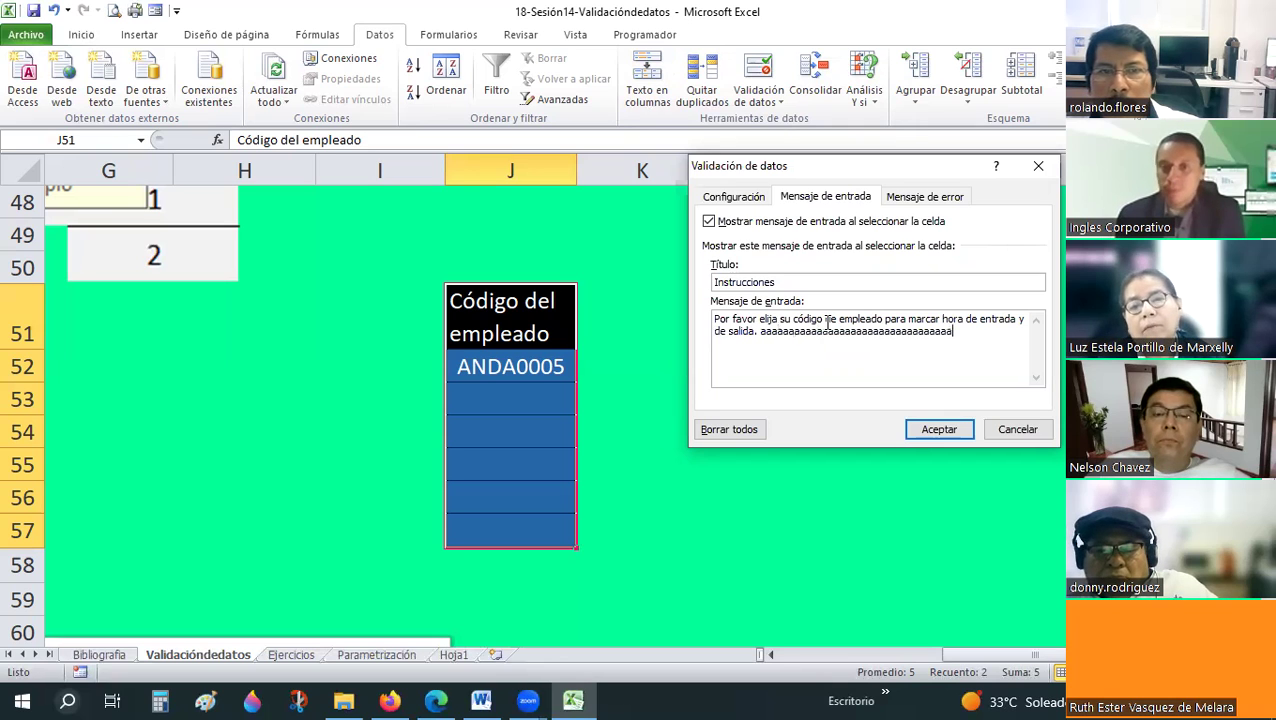
{"action": "type", "text": "aaaaaaaaaaaaaaaaaaaaaaaaaaaaaaaaaaaaaaaaaaaaaaaaaaaaaaaaaaaaaaaaaaa"}
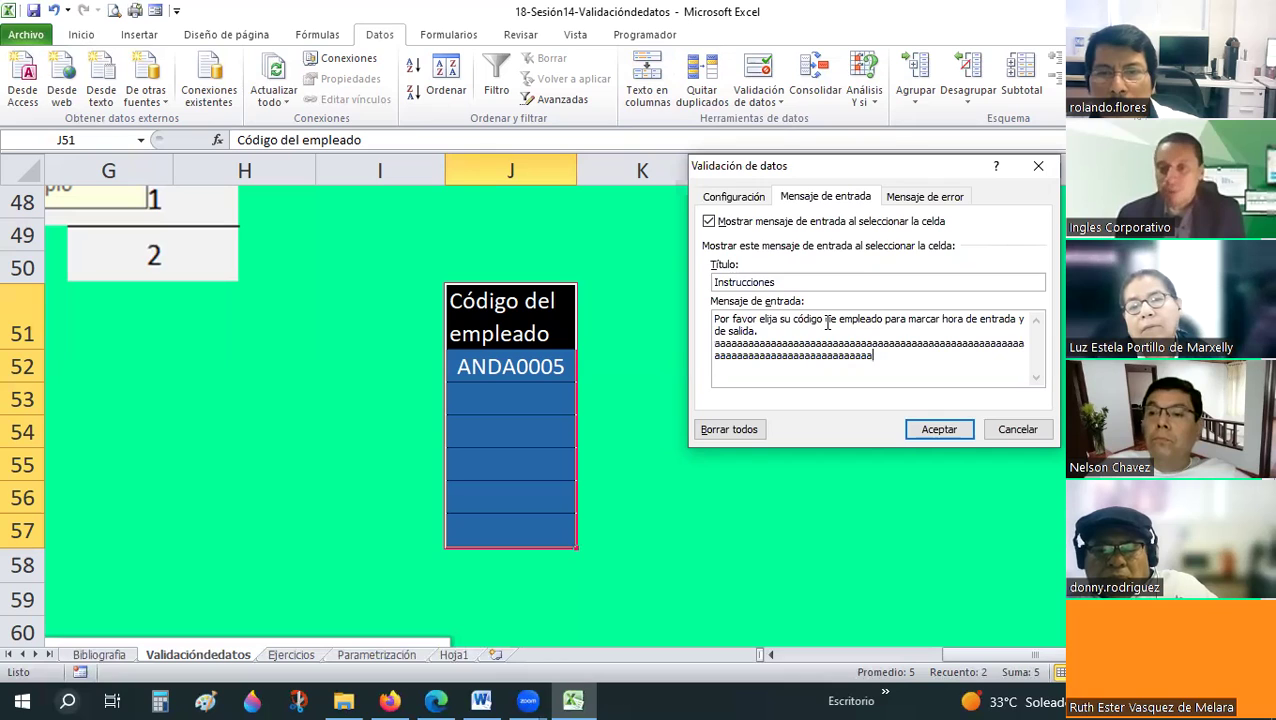
{"action": "type", "text": "aaaaaaaaaaaaaaaaaaaaaaaaaaaaaaaaaaaaaaaaaaaaaaaaaaaaaaaaaaaaaaaaaaaaaaaaaaaaa"}
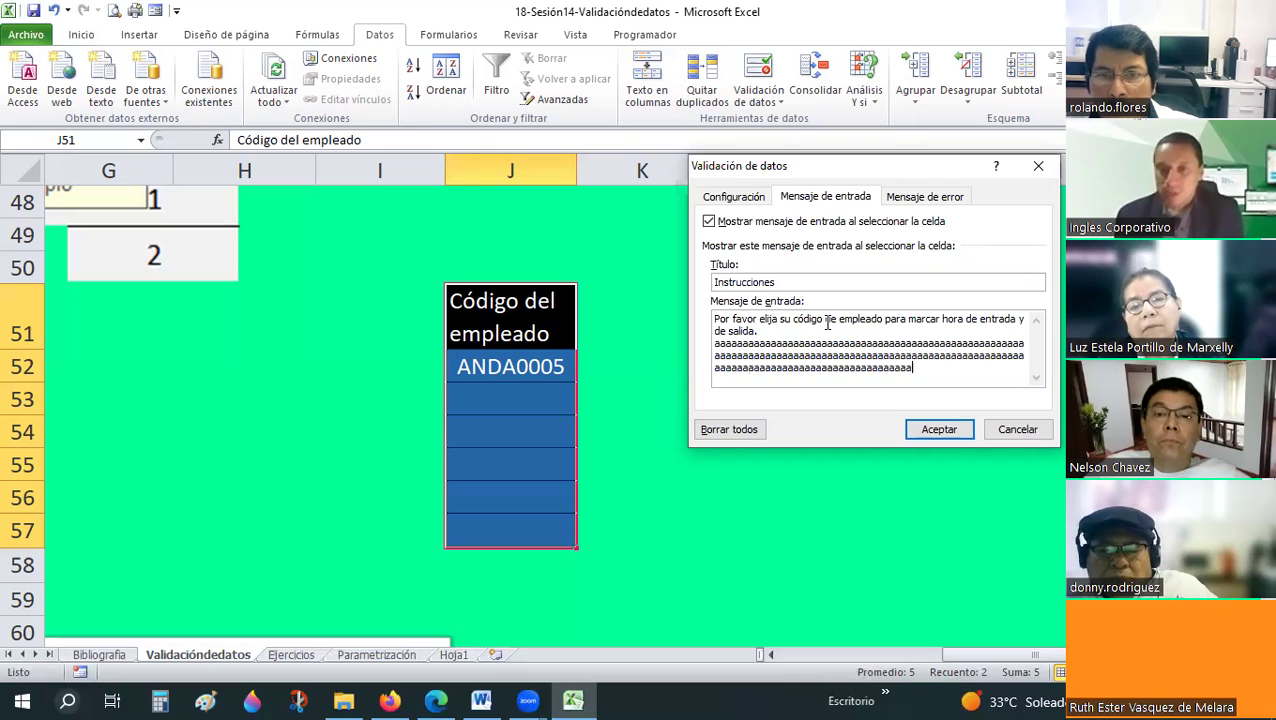
{"action": "key", "text": "shift+Up"}
{"action": "key", "text": "shift+Up"}
{"action": "key", "text": "shift+Up"}
{"action": "key", "text": "BackSpace"}
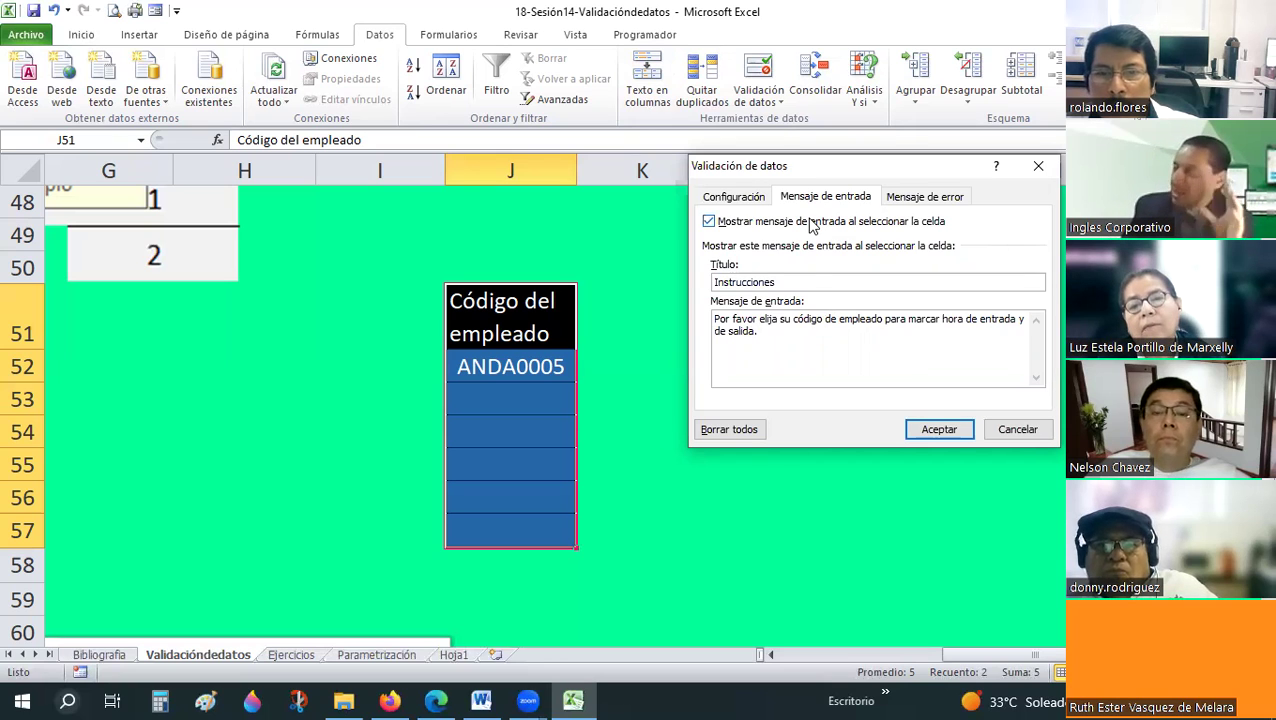
{"action": "left_click", "coordinate": [948, 429]}
{"action": "left_click", "coordinate": [985, 435]}
{"action": "left_click", "coordinate": [725, 288]}
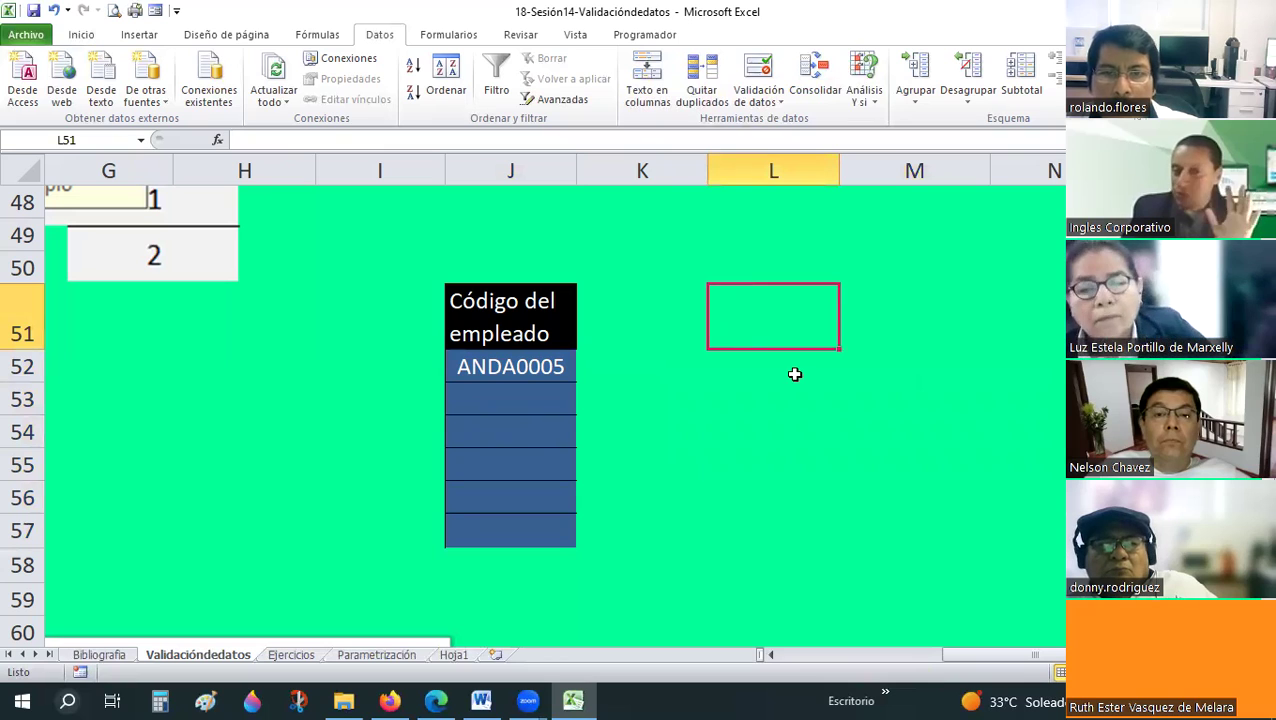
{"action": "key", "text": "Return"}
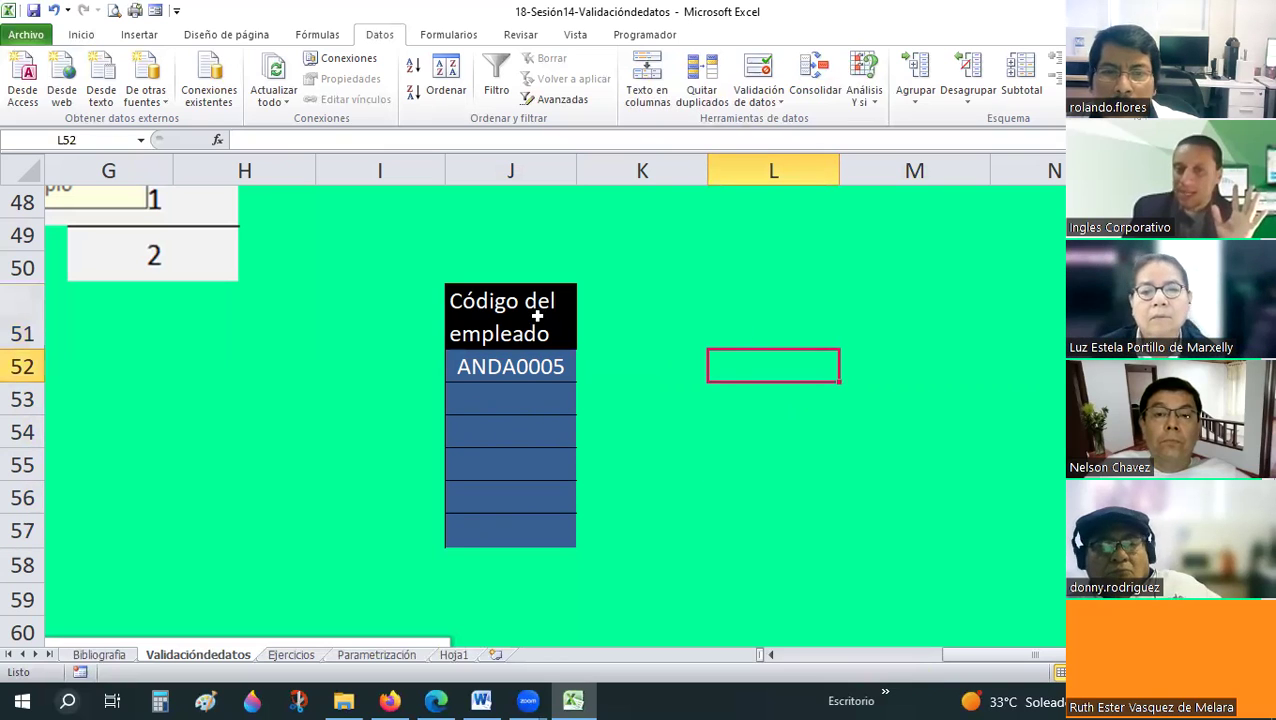
{"action": "left_click", "coordinate": [537, 316]}
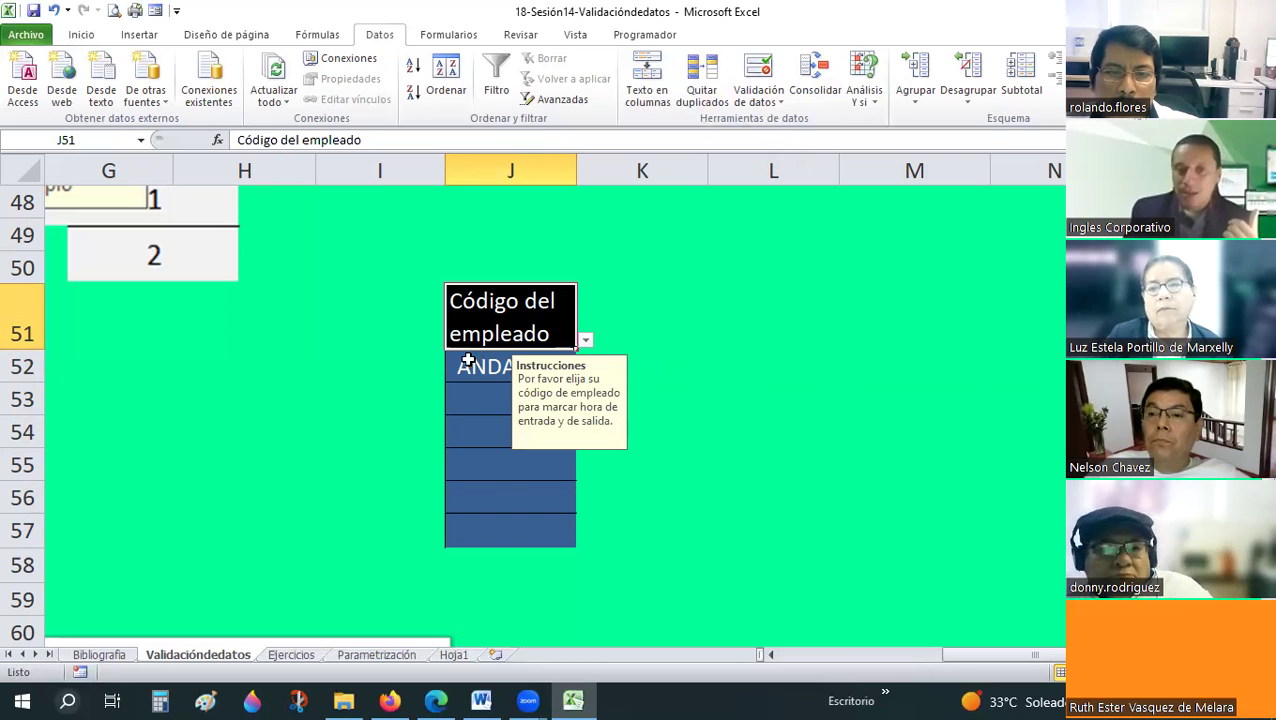
{"action": "key", "text": "Down"}
{"action": "key", "text": "Down"}
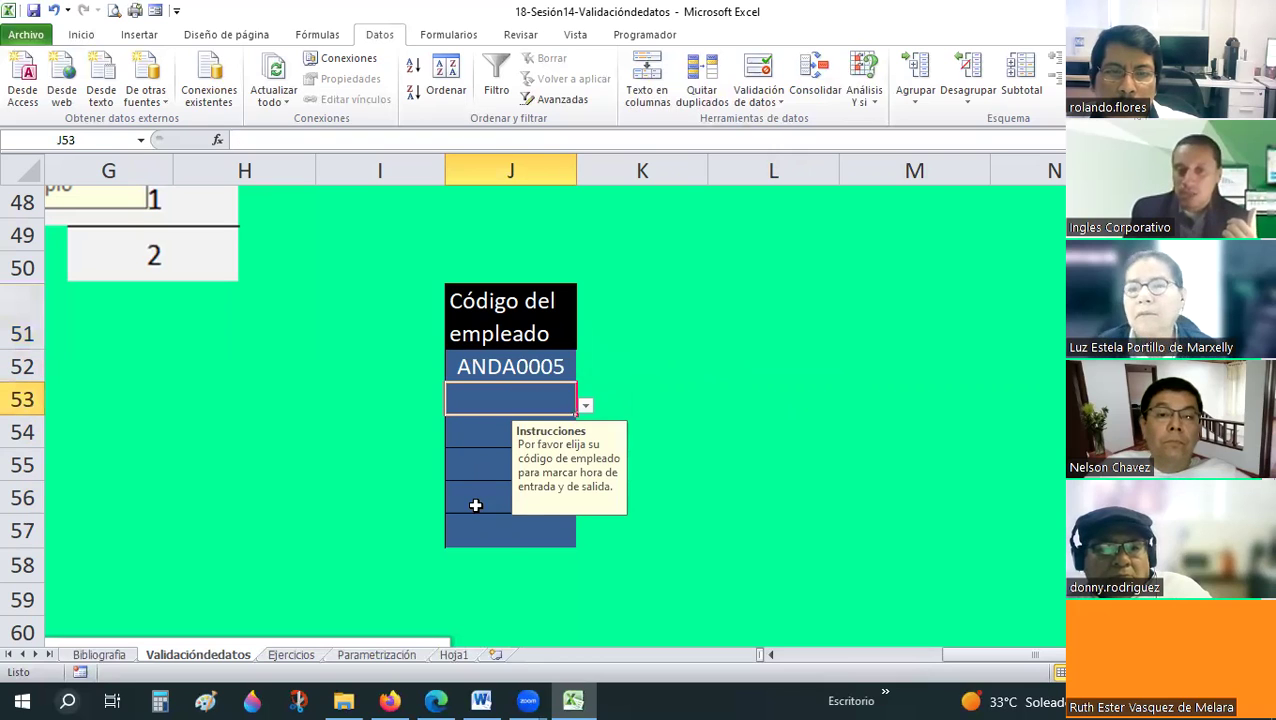
{"action": "left_click", "coordinate": [475, 505]}
{"action": "left_click", "coordinate": [468, 388]}
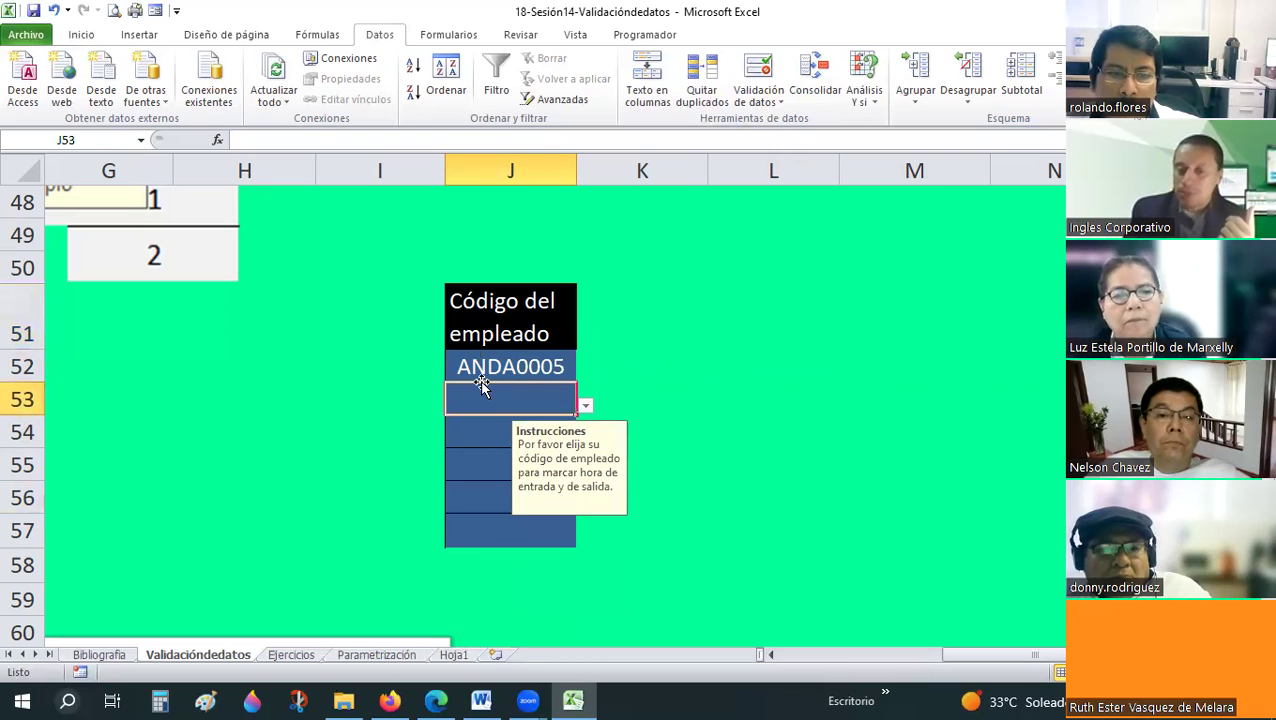
{"action": "left_click", "coordinate": [512, 303]}
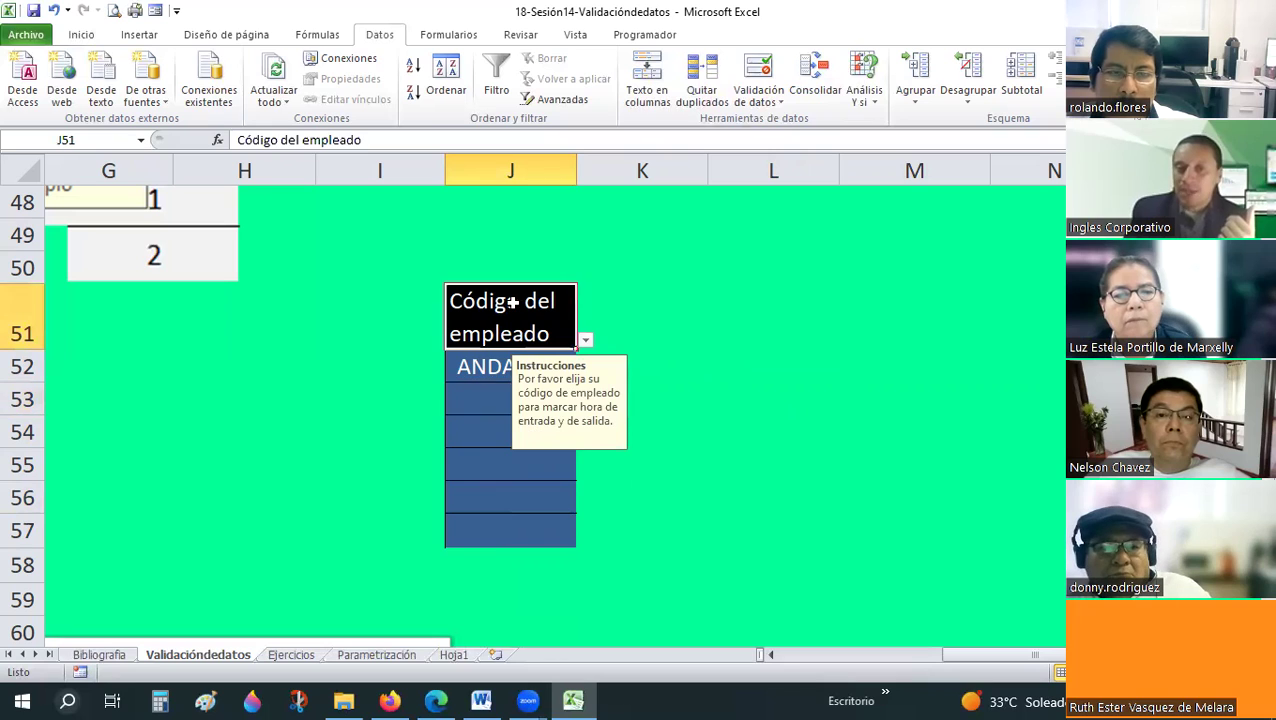
{"action": "left_click", "coordinate": [498, 370]}
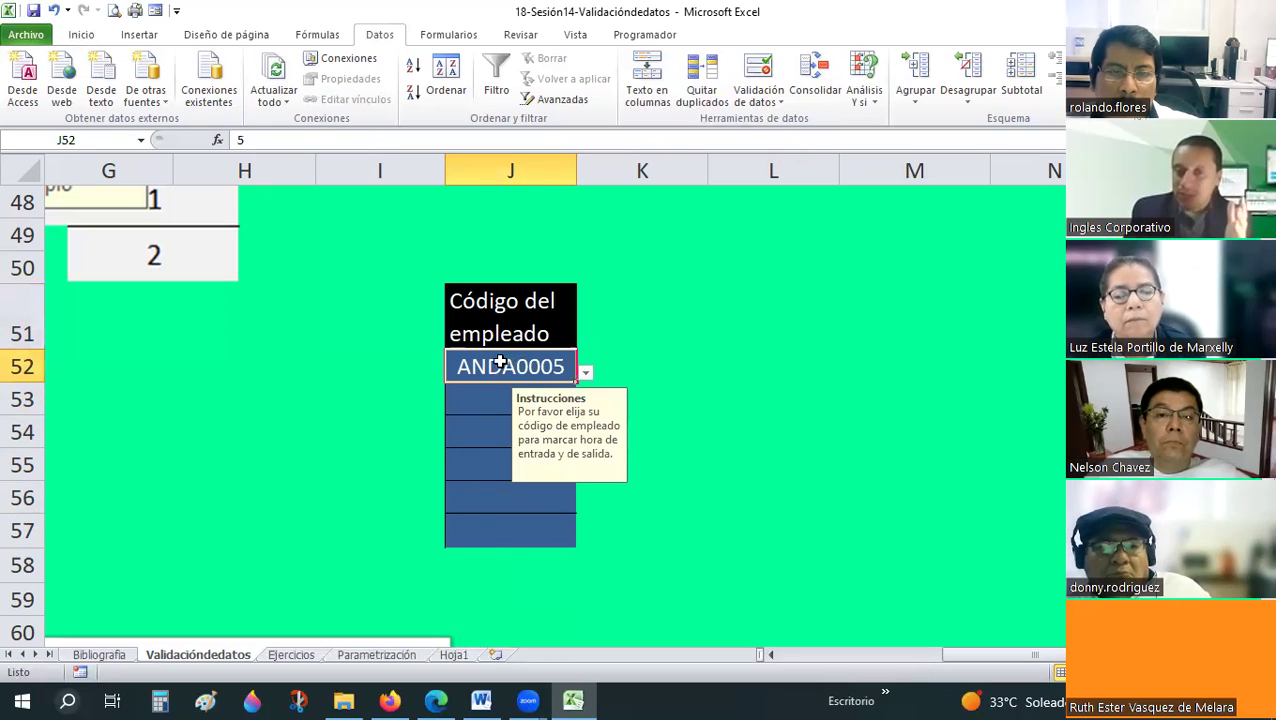
{"action": "left_click", "coordinate": [485, 392]}
{"action": "left_click", "coordinate": [490, 438]}
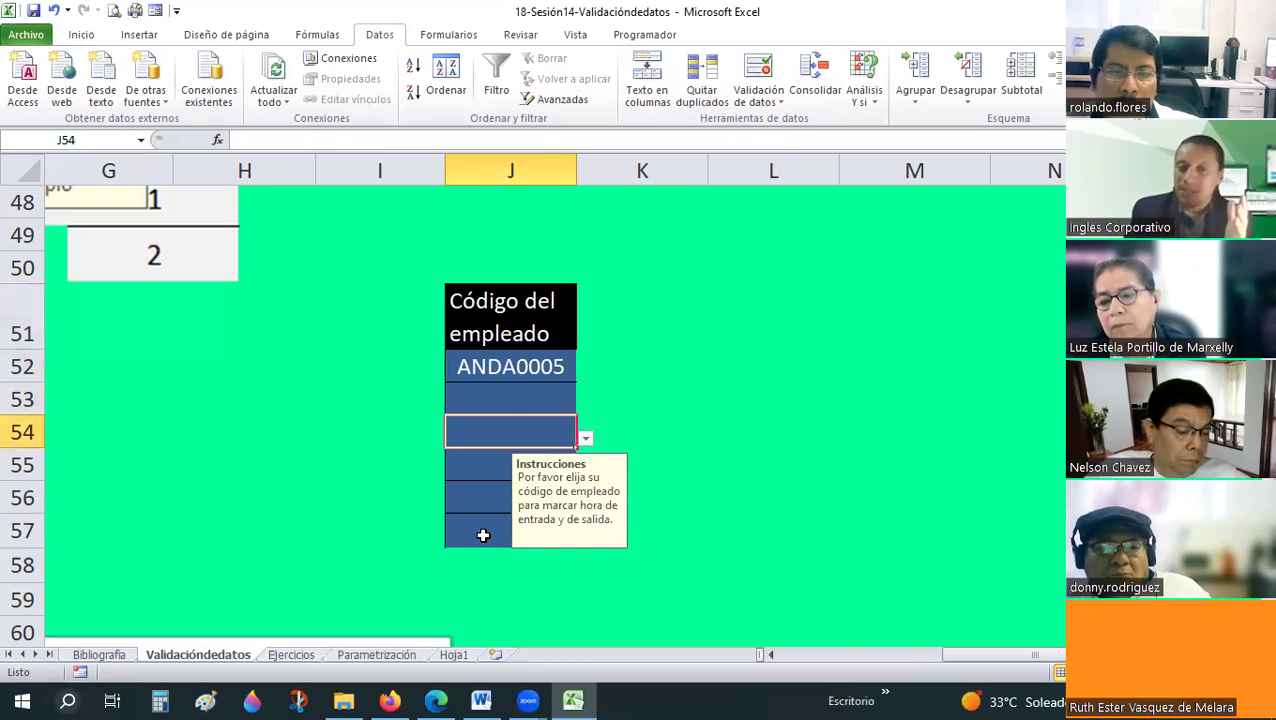
{"action": "key", "text": "Down"}
{"action": "key", "text": "Down"}
{"action": "key", "text": "Down"}
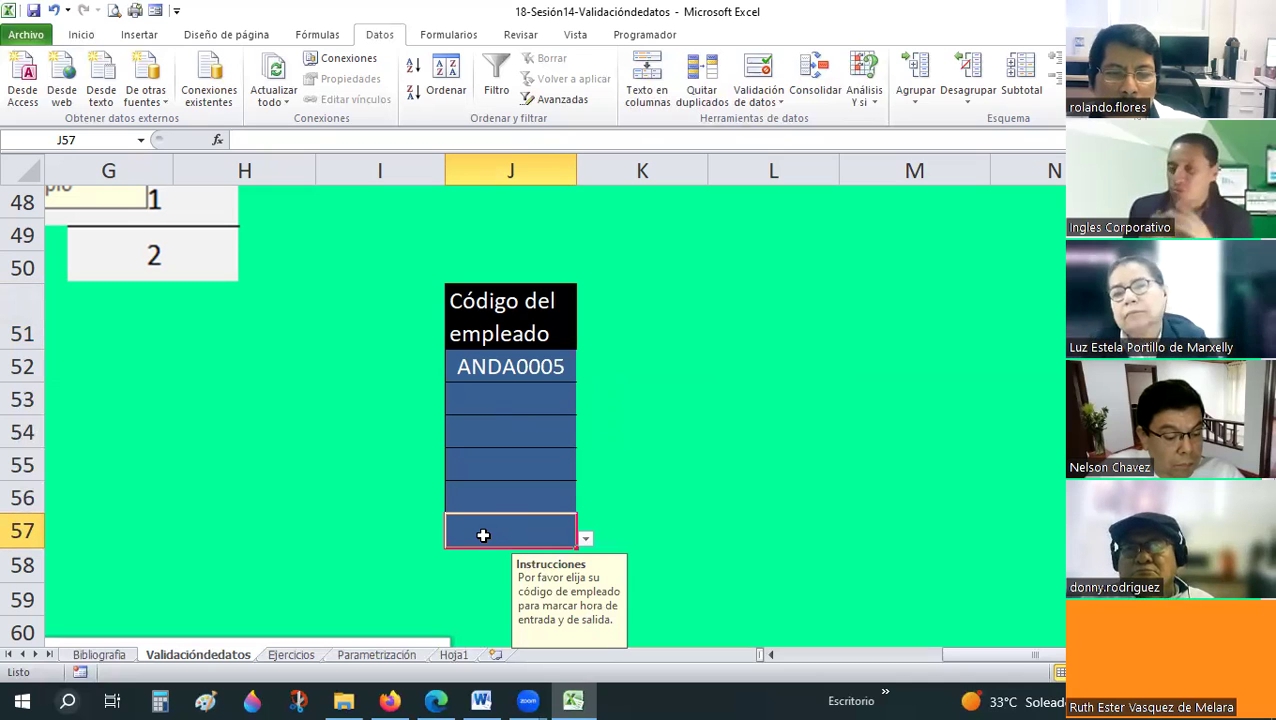
{"action": "left_click", "coordinate": [500, 372]}
{"action": "left_click", "coordinate": [498, 432]}
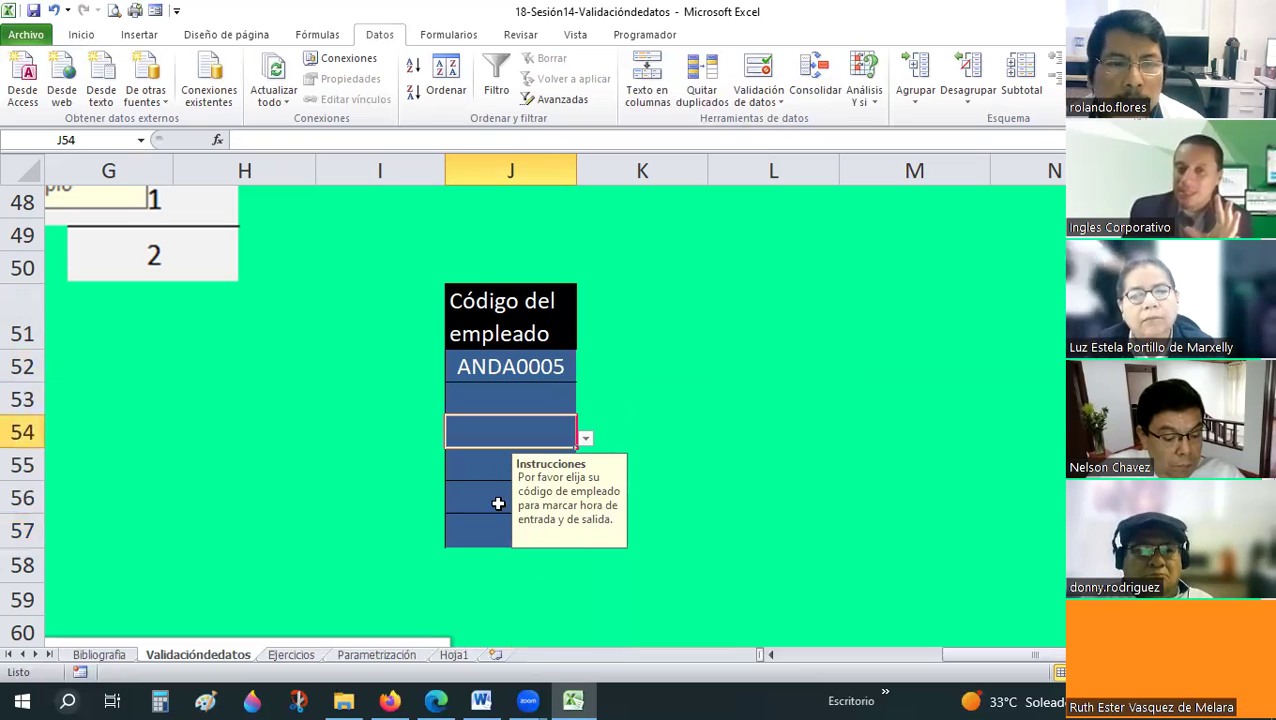
{"action": "key", "text": "Down"}
{"action": "key", "text": "Down"}
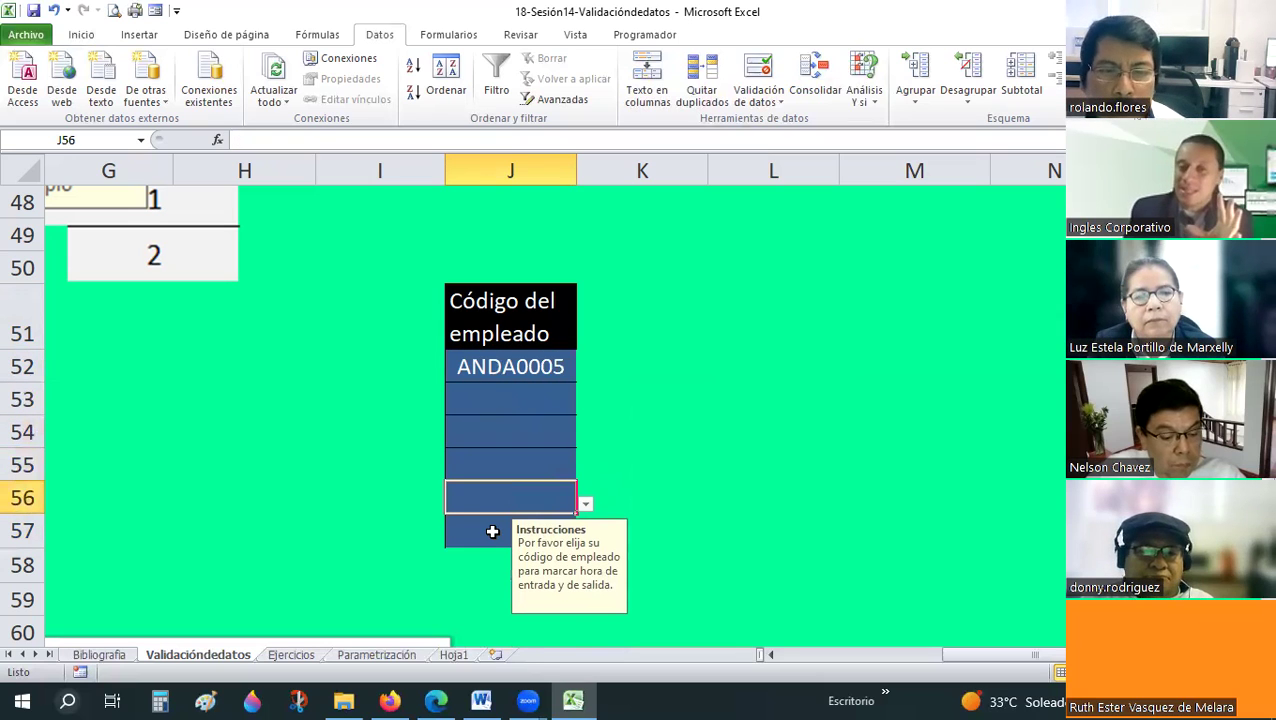
{"action": "left_click", "coordinate": [492, 531]}
{"action": "left_click", "coordinate": [500, 368]}
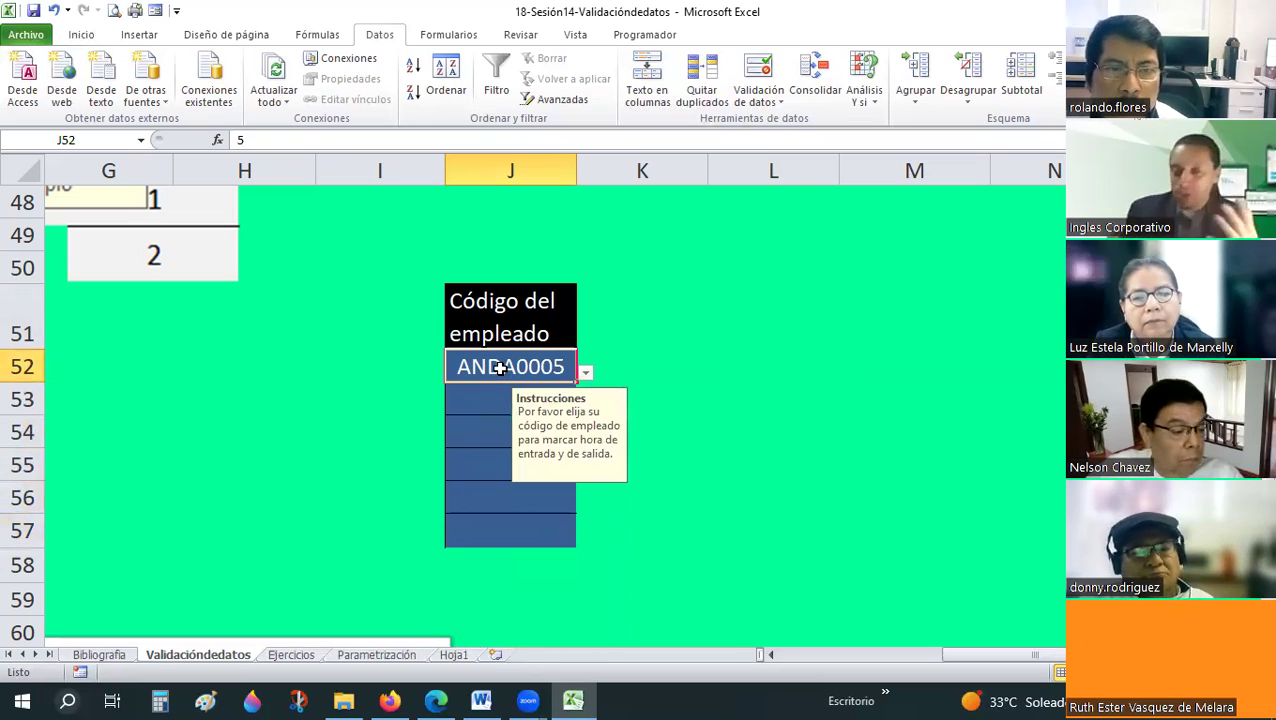
{"action": "left_click", "coordinate": [483, 306]}
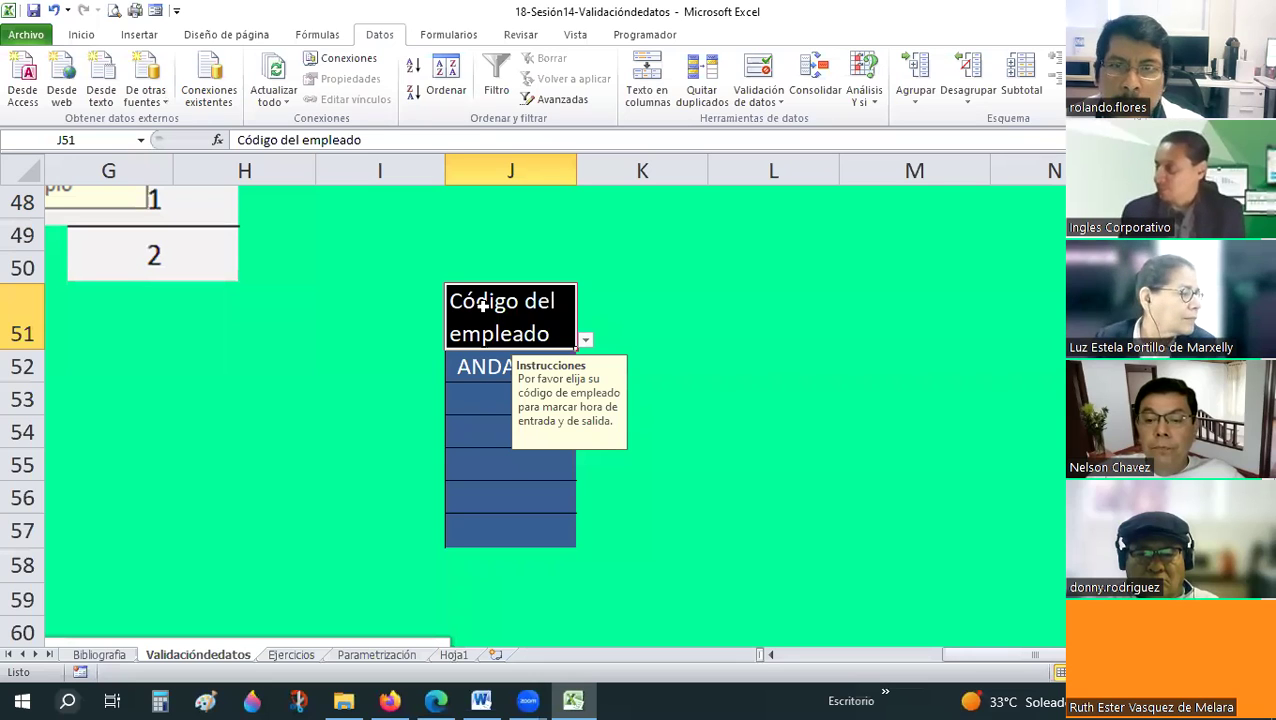
Scroll to the 'Criterios de validación-Mensaje de Entrada' example with its dialog screenshot.
{"action": "left_click", "coordinate": [818, 372]}
{"action": "left_click", "coordinate": [826, 660]}
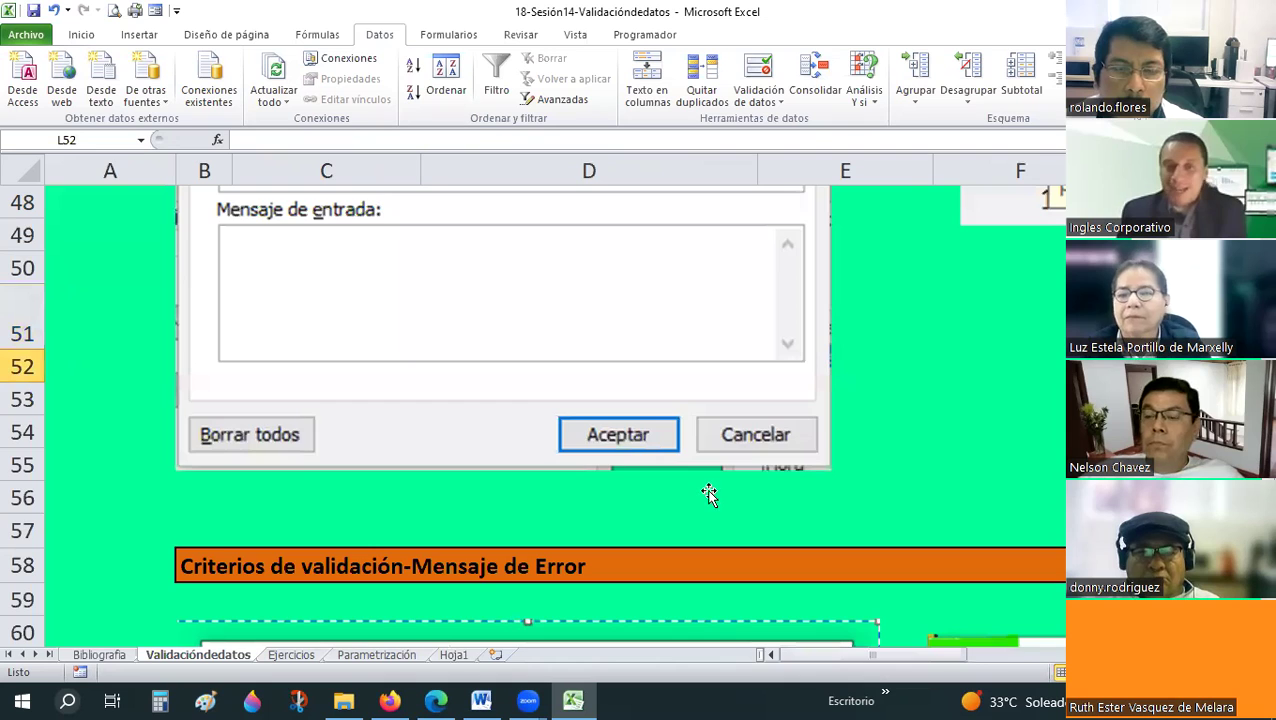
{"action": "scroll", "coordinate": [612, 441], "scroll_direction": "up", "scroll_amount": 3}
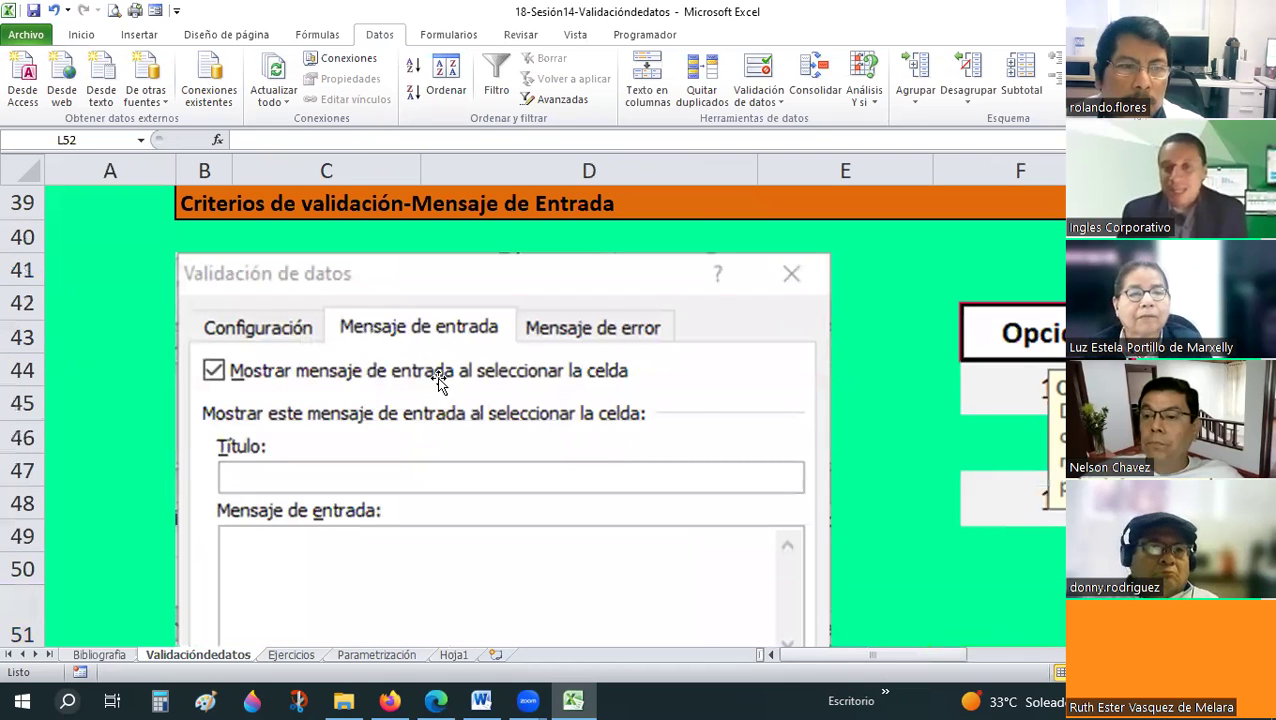
{"action": "scroll", "coordinate": [438, 380], "scroll_direction": "down", "scroll_amount": 3}
{"action": "scroll", "coordinate": [959, 612], "scroll_direction": "up", "scroll_amount": 2}
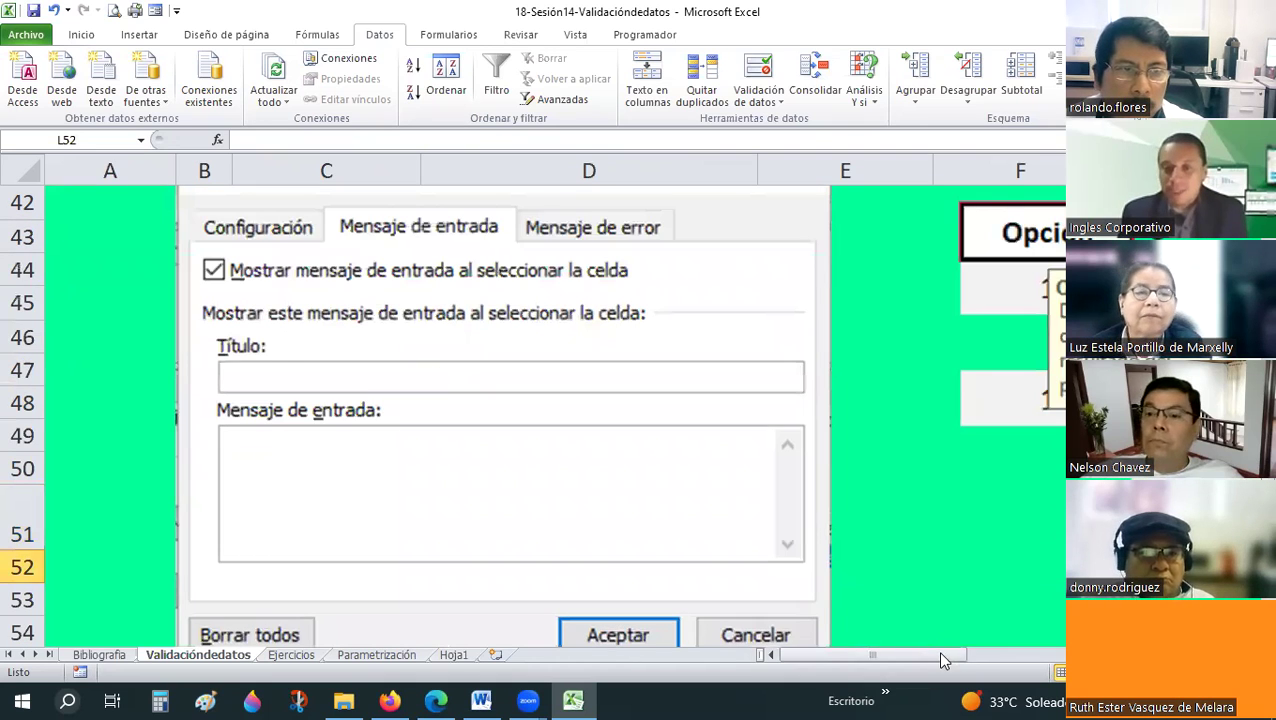
{"action": "left_click_drag", "start_coordinate": [942, 660], "coordinate": [945, 657]}
{"action": "scroll", "coordinate": [907, 265], "scroll_direction": "right", "scroll_amount": 2}
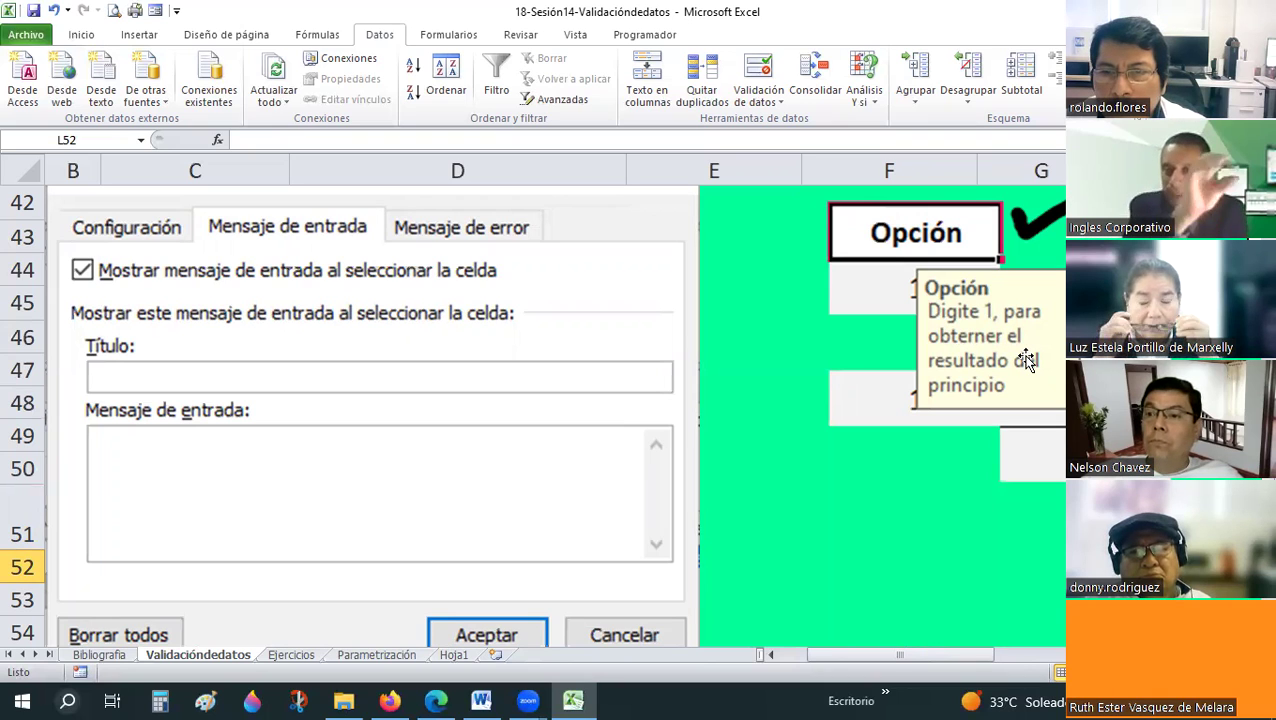
Scroll down to the Mensaje de error example with its 1-to-4 alert, then back to the Código del empleado table.
{"action": "left_click", "coordinate": [816, 512]}
{"action": "scroll", "coordinate": [766, 423], "scroll_direction": "down", "scroll_amount": 2}
{"action": "scroll", "coordinate": [766, 423], "scroll_direction": "down", "scroll_amount": 4}
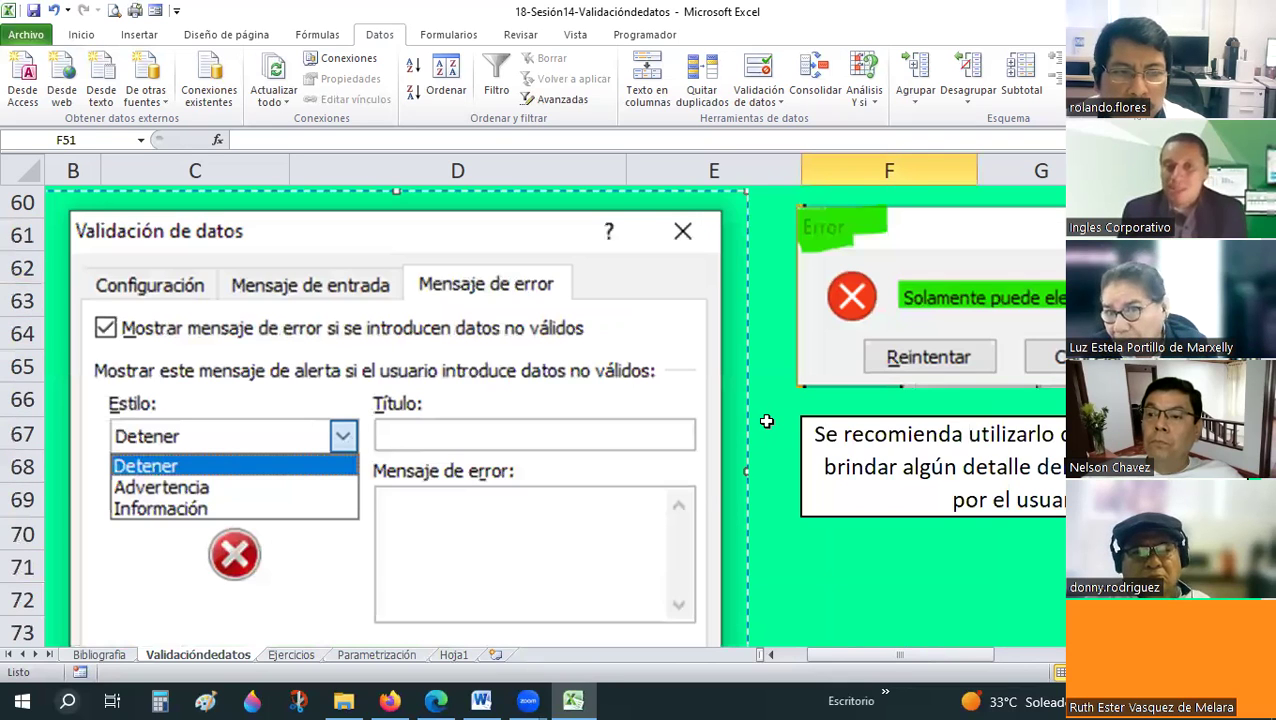
{"action": "scroll", "coordinate": [672, 370], "scroll_direction": "down", "scroll_amount": 1}
{"action": "scroll", "coordinate": [490, 290], "scroll_direction": "up", "scroll_amount": 1}
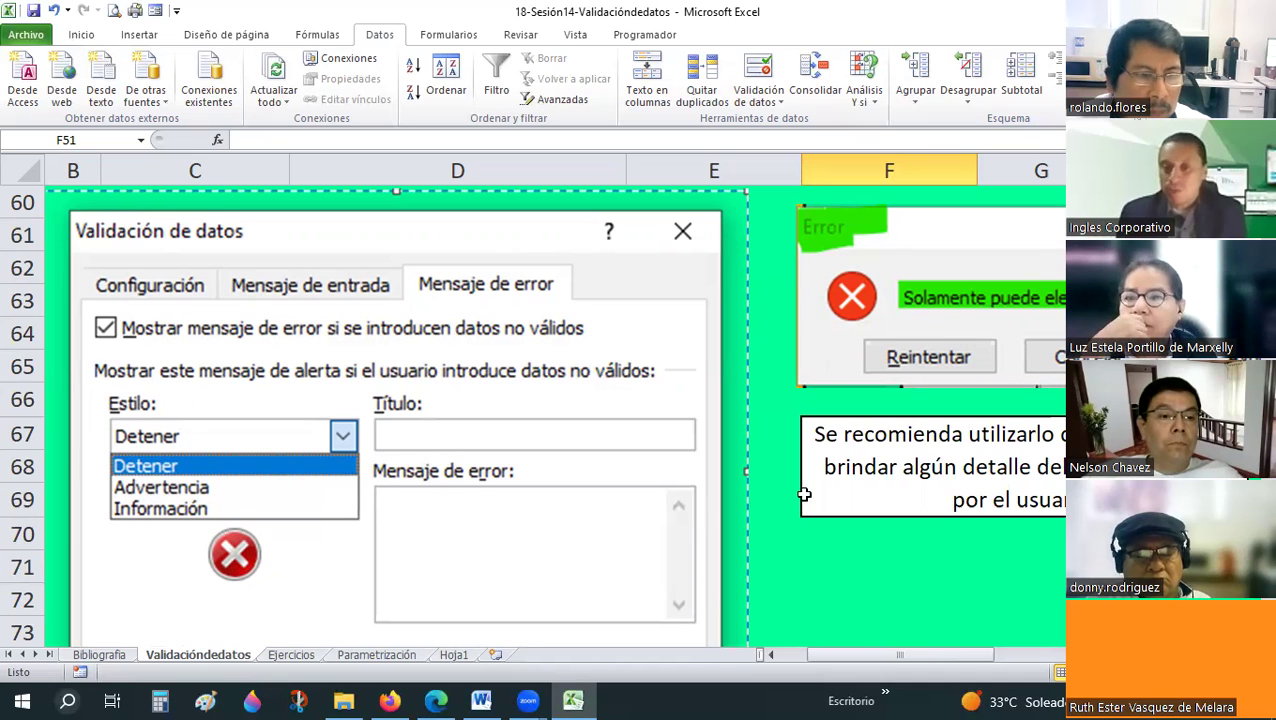
{"action": "scroll", "coordinate": [903, 623], "scroll_direction": "down", "scroll_amount": 2}
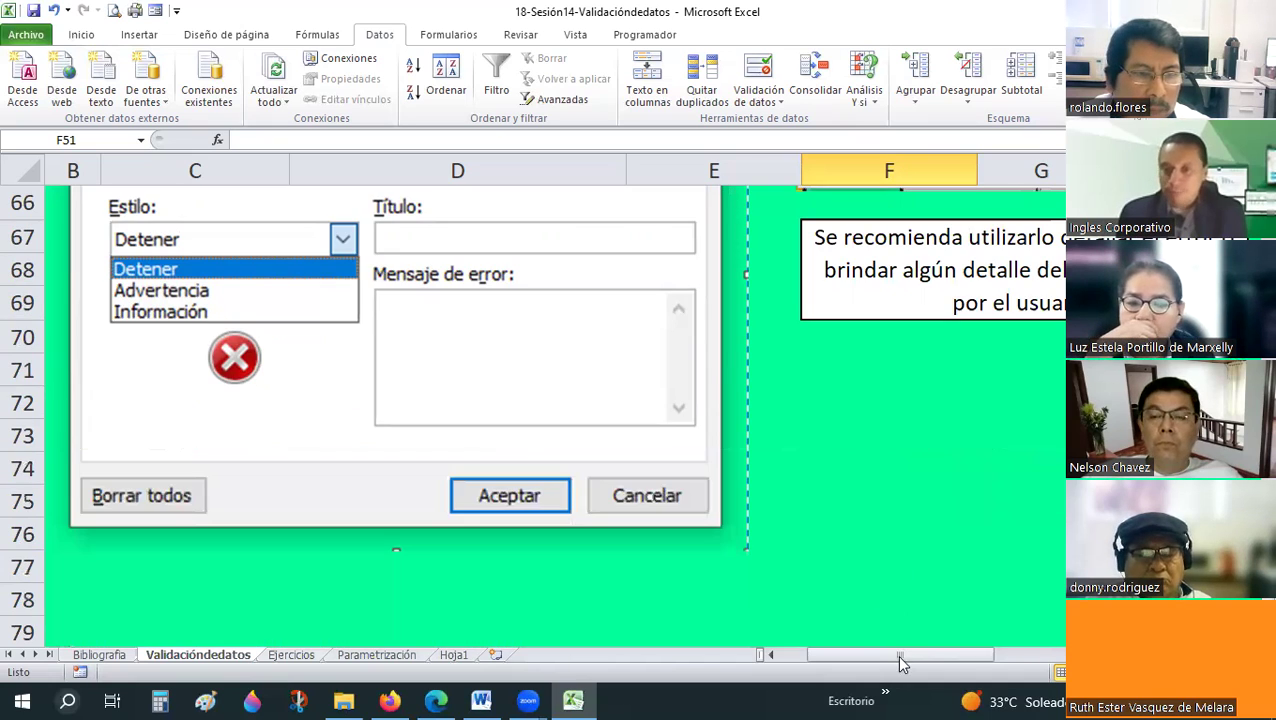
{"action": "scroll", "coordinate": [836, 468], "scroll_direction": "up", "scroll_amount": 4}
{"action": "scroll", "coordinate": [836, 468], "scroll_direction": "right", "scroll_amount": 3}
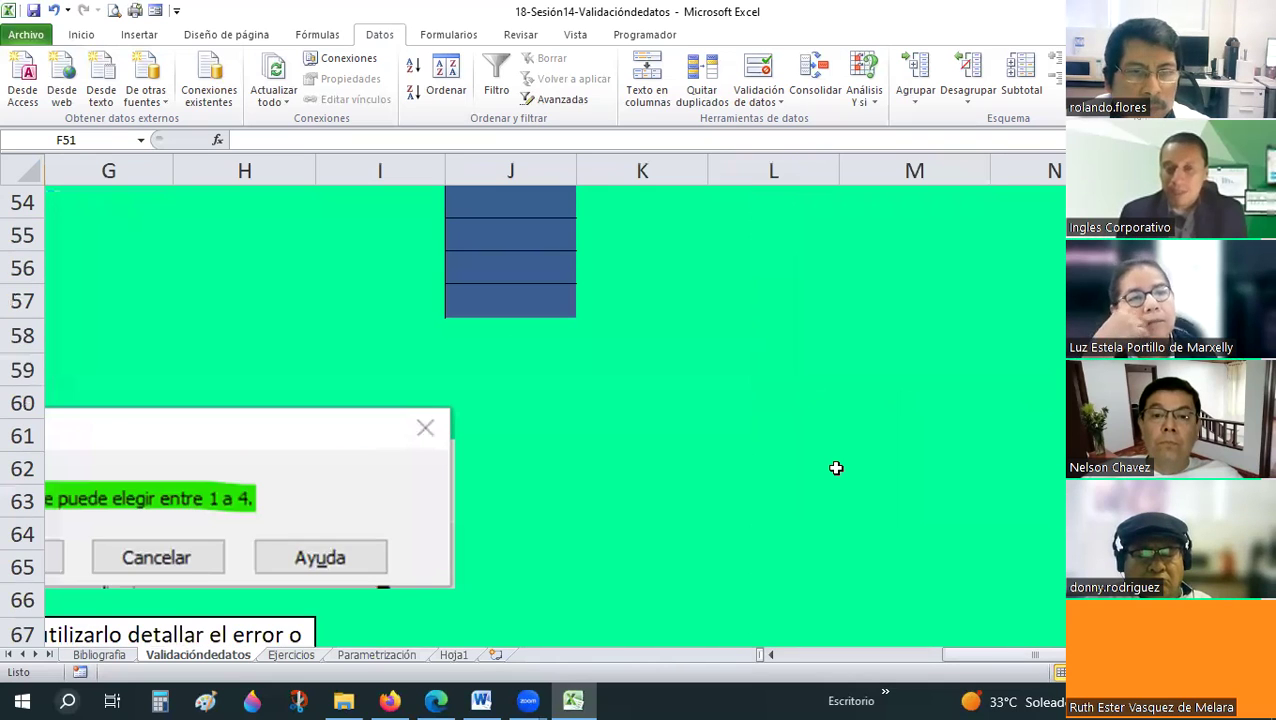
{"action": "scroll", "coordinate": [487, 318], "scroll_direction": "up", "scroll_amount": 2}
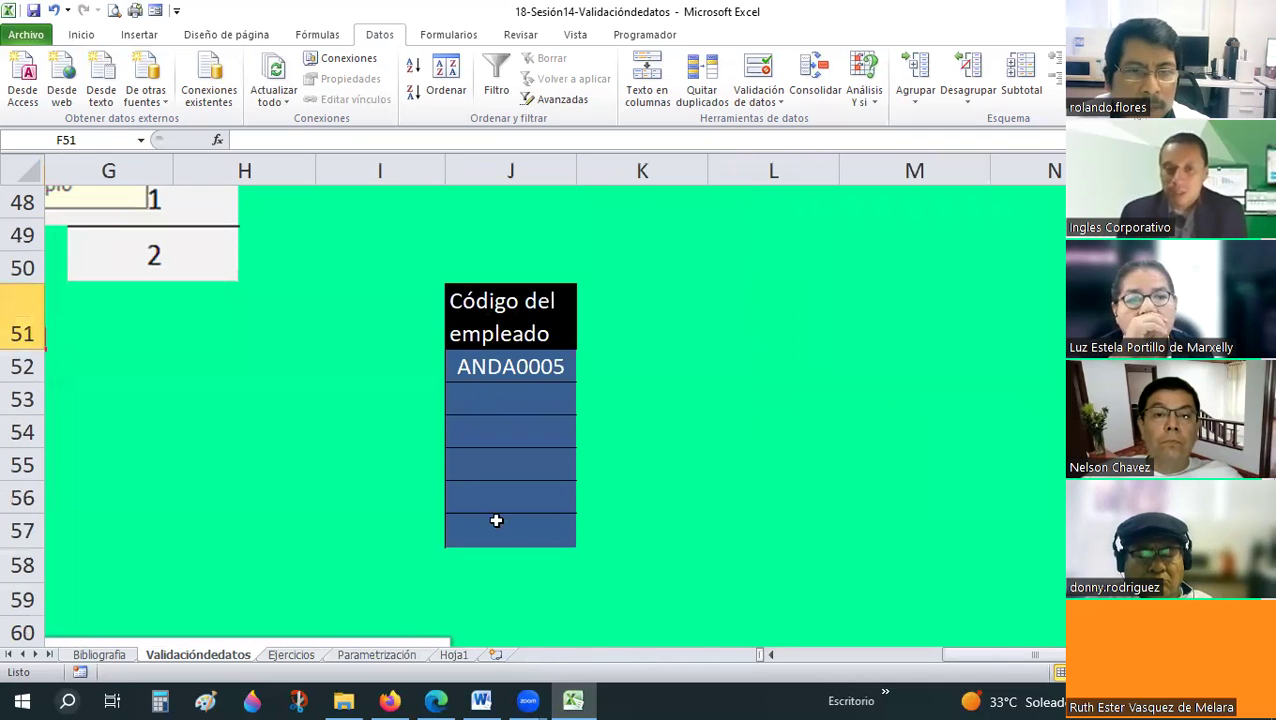
For J51:J57, give the error alert the title ERROR and the message about data not in the list.
{"action": "left_click_drag", "start_coordinate": [510, 317], "coordinate": [498, 530]}
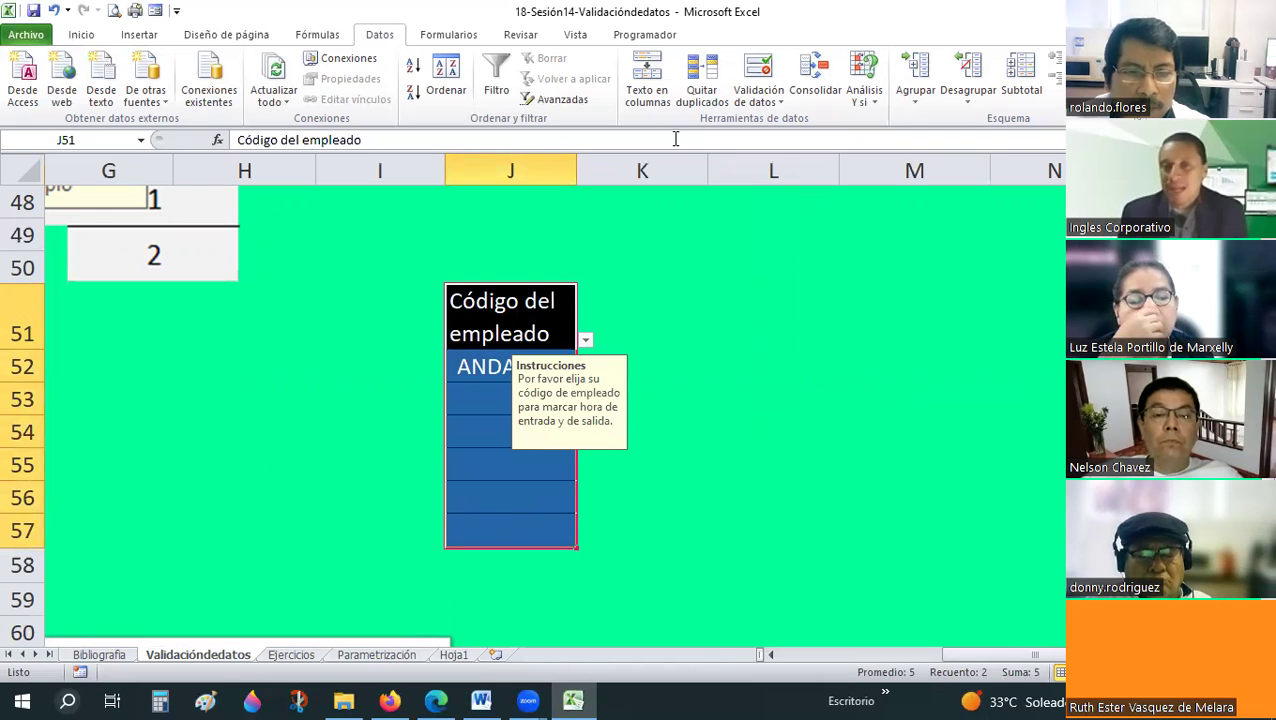
{"action": "left_click", "coordinate": [760, 97]}
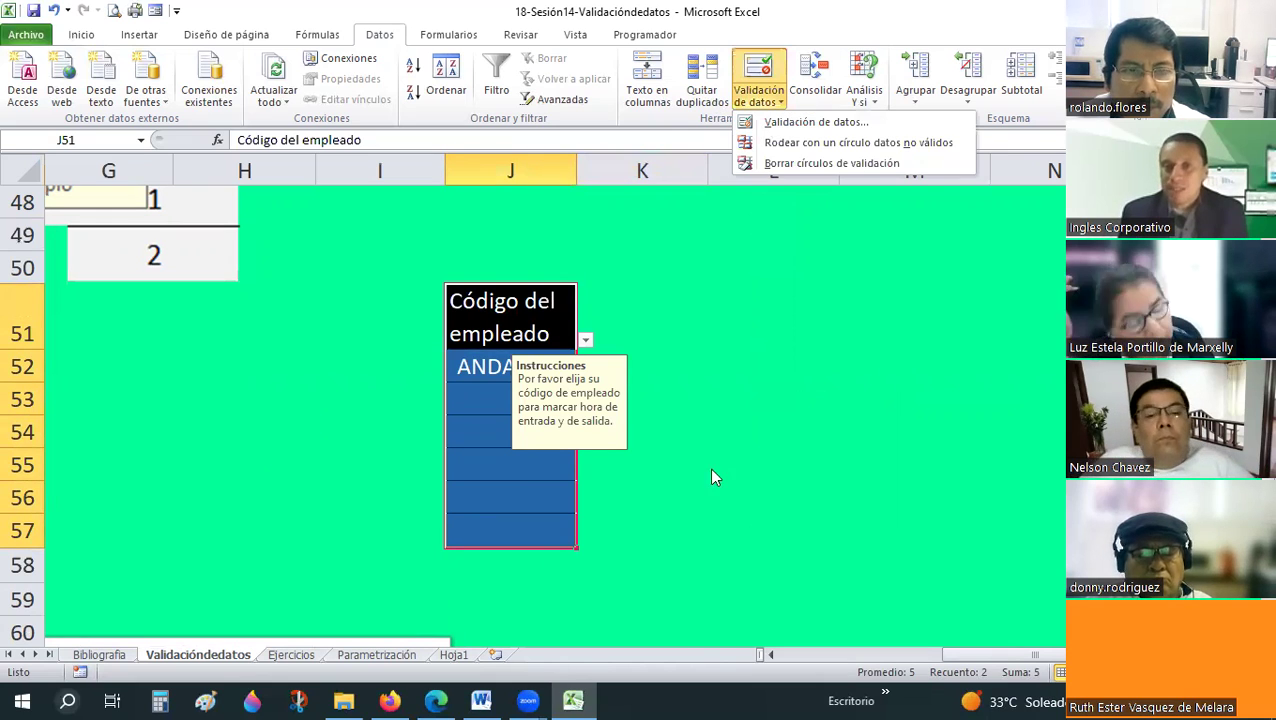
{"action": "left_click", "coordinate": [815, 121]}
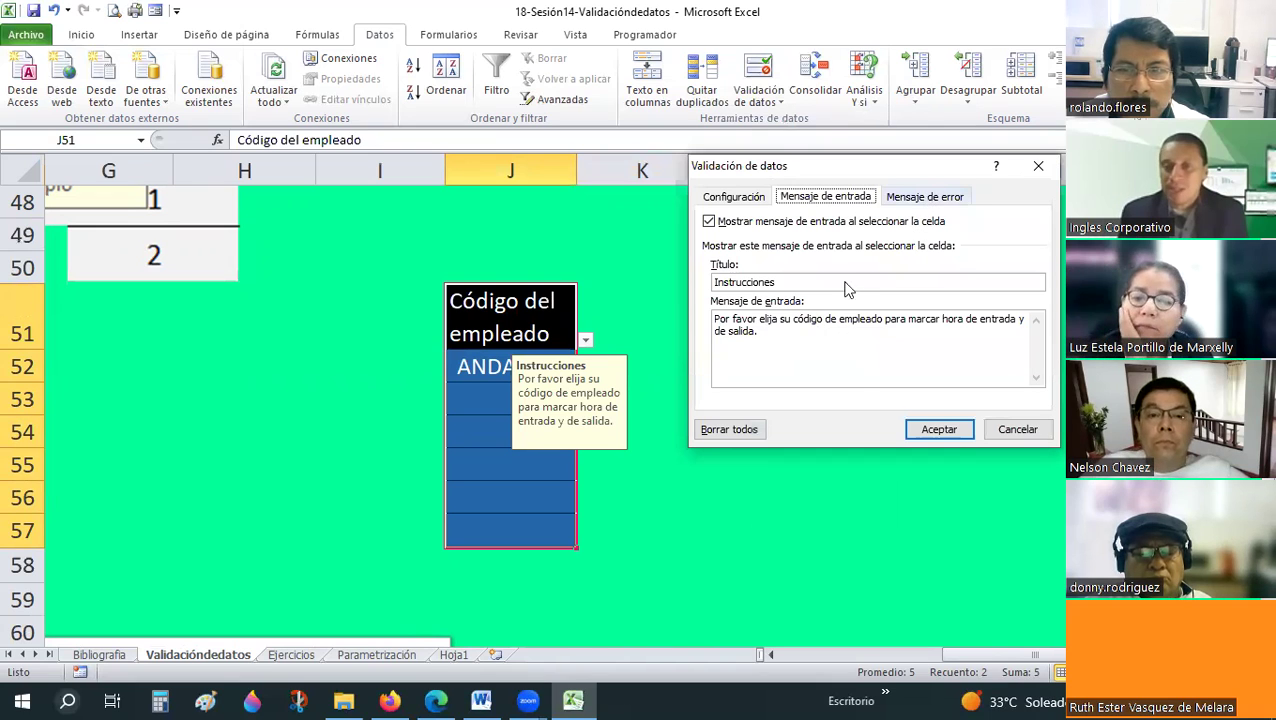
{"action": "key", "text": "ctrl+Tab"}
{"action": "left_click", "coordinate": [910, 282]}
{"action": "type", "text": "ERROR"}
{"action": "key", "text": "Tab"}
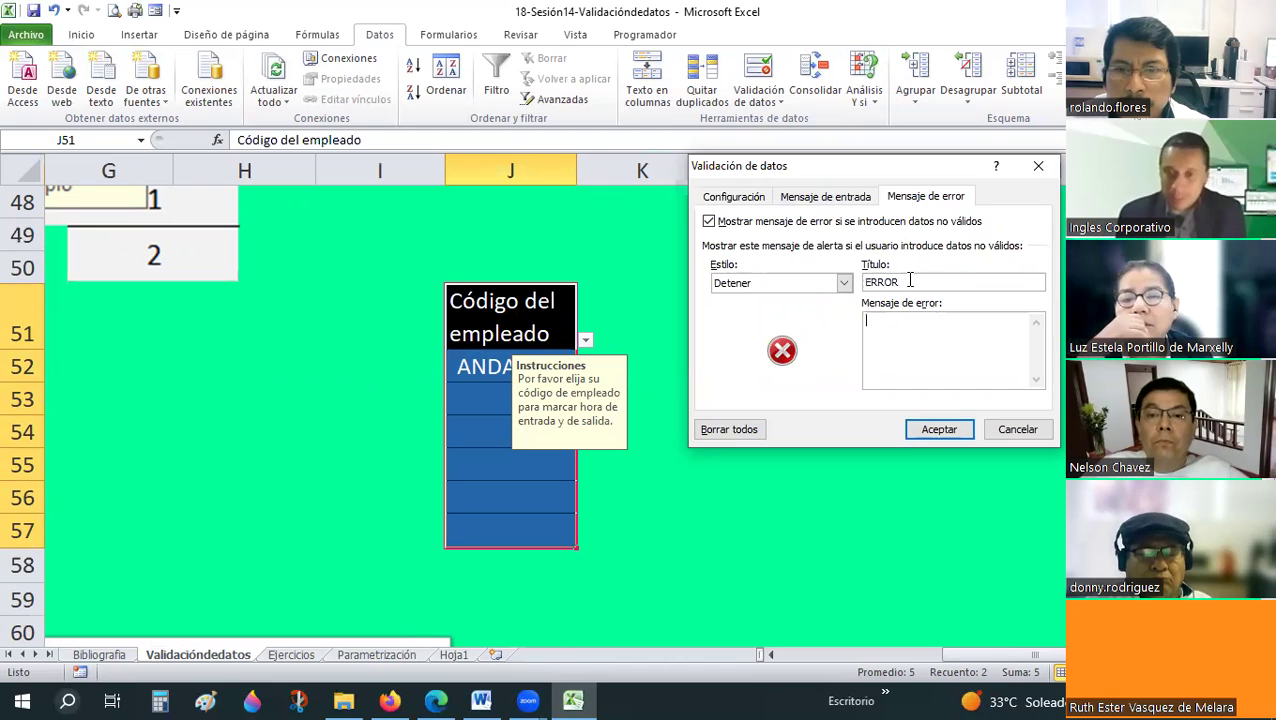
{"action": "type", "text": "Sal"}
{"action": "key", "text": "BackSpace"}
{"action": "key", "text": "BackSpace"}
{"action": "key", "text": "BackSpace"}
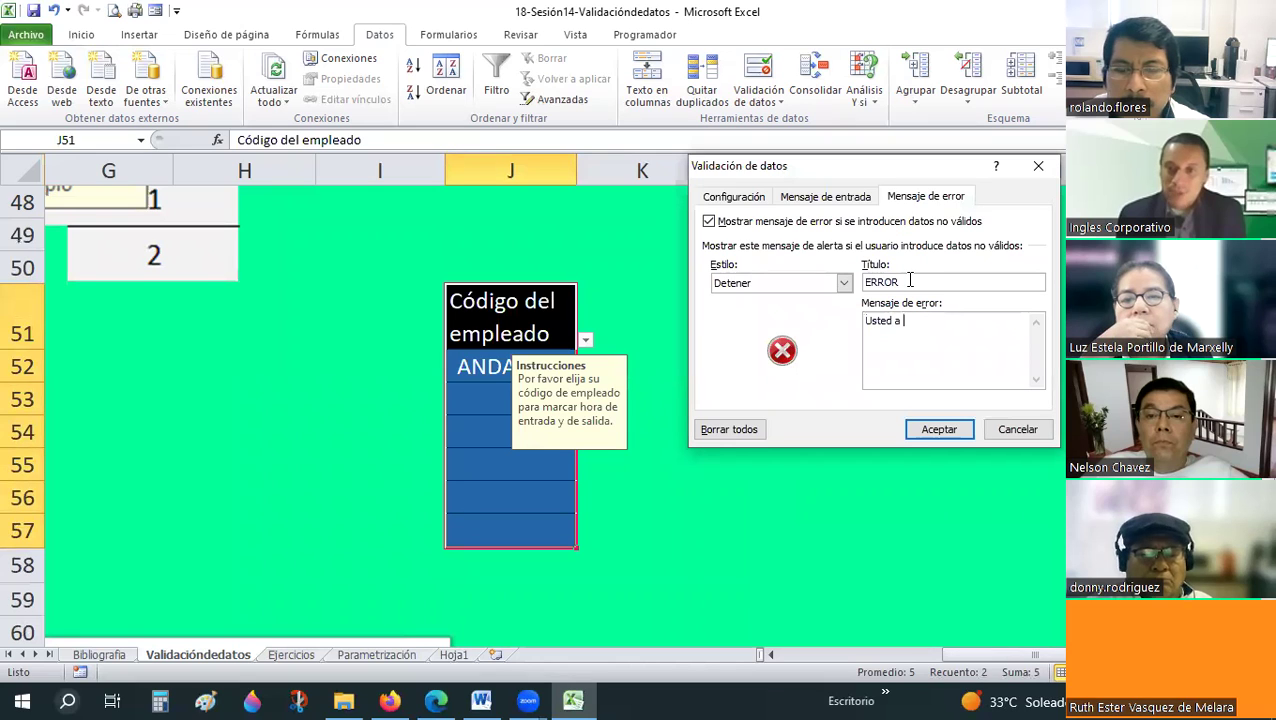
{"action": "type", "text": "nado datos que no est"}
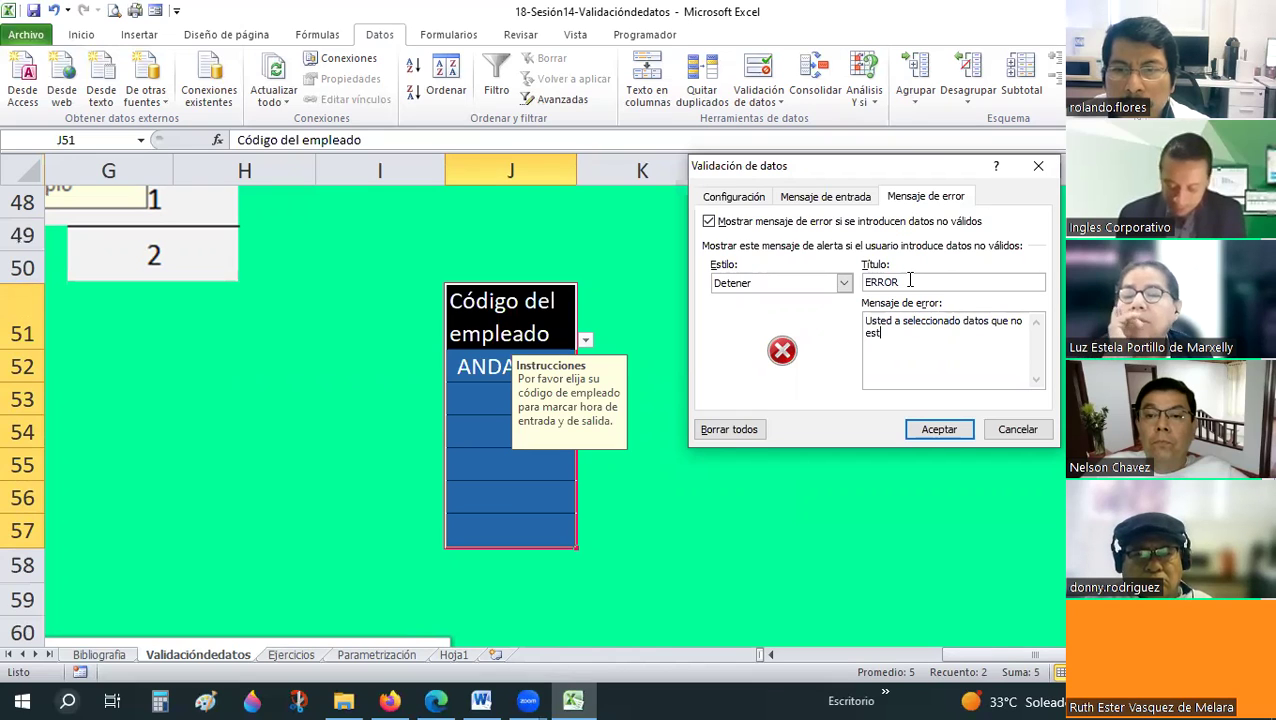
{"action": "type", "text": "lista."}
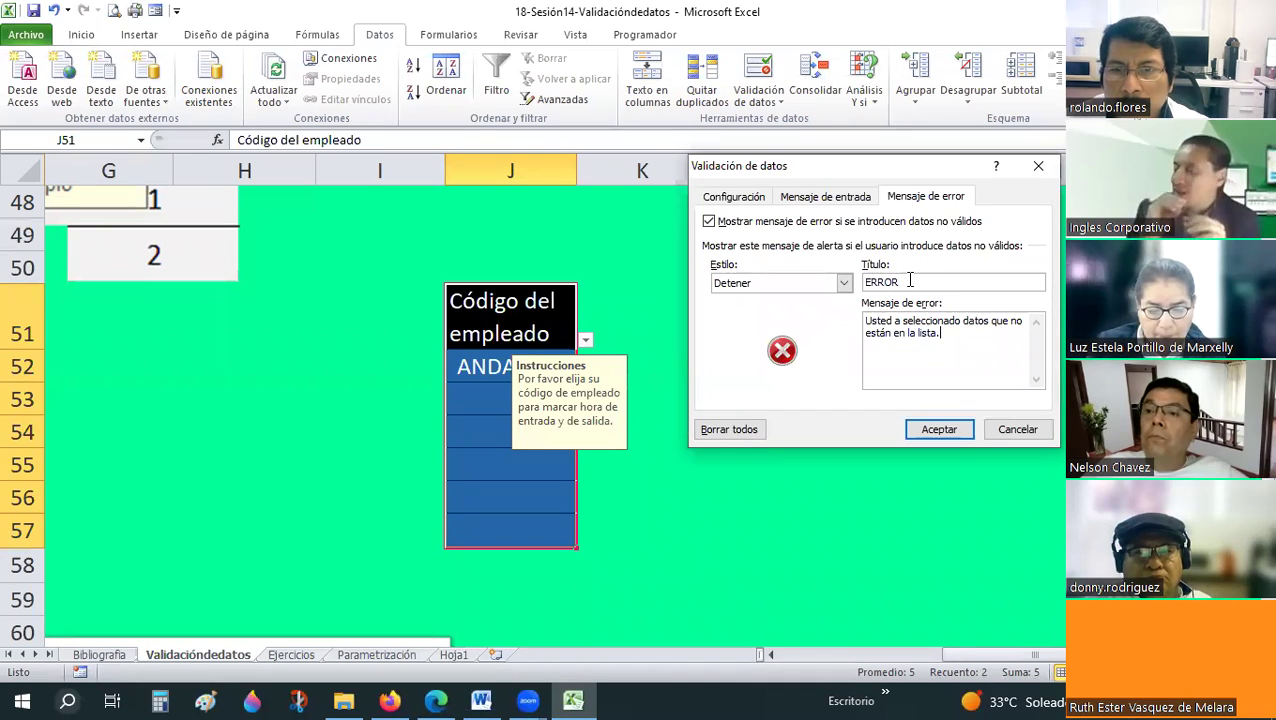
Try the Advertencia and Información alert styles, then keep Detener and save the validation.
{"action": "left_click", "coordinate": [843, 284]}
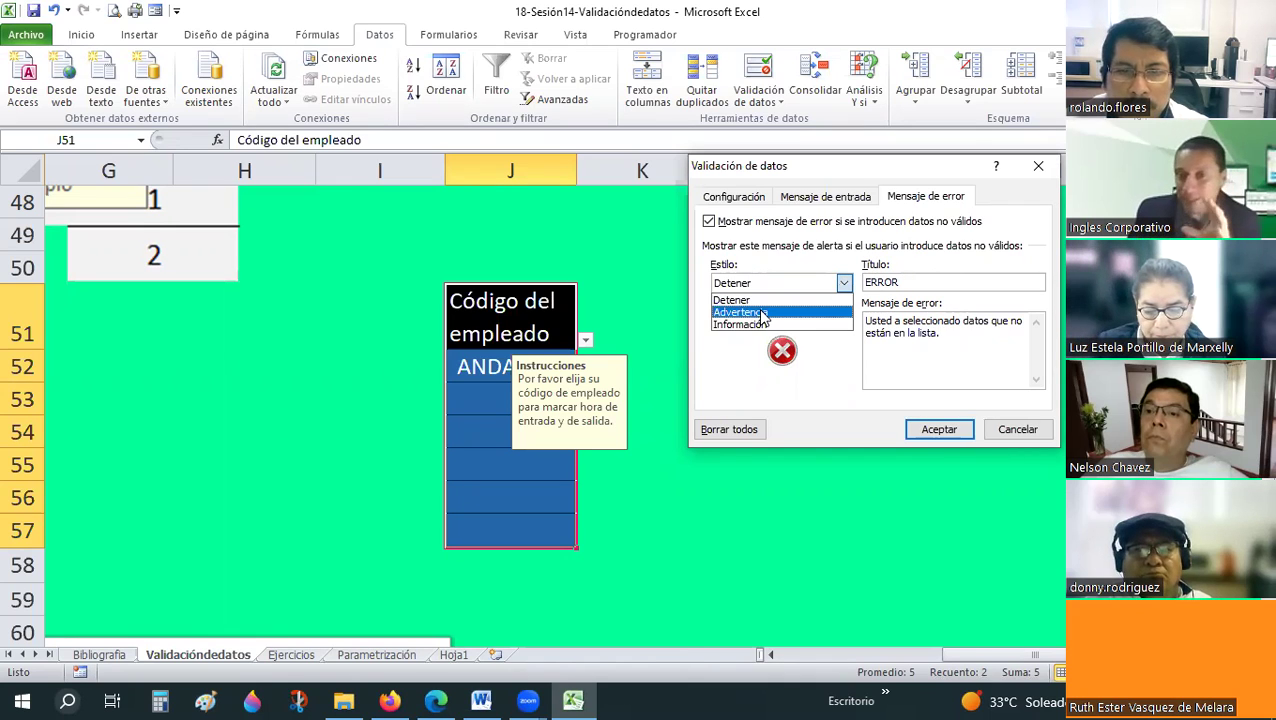
{"action": "left_click", "coordinate": [762, 315]}
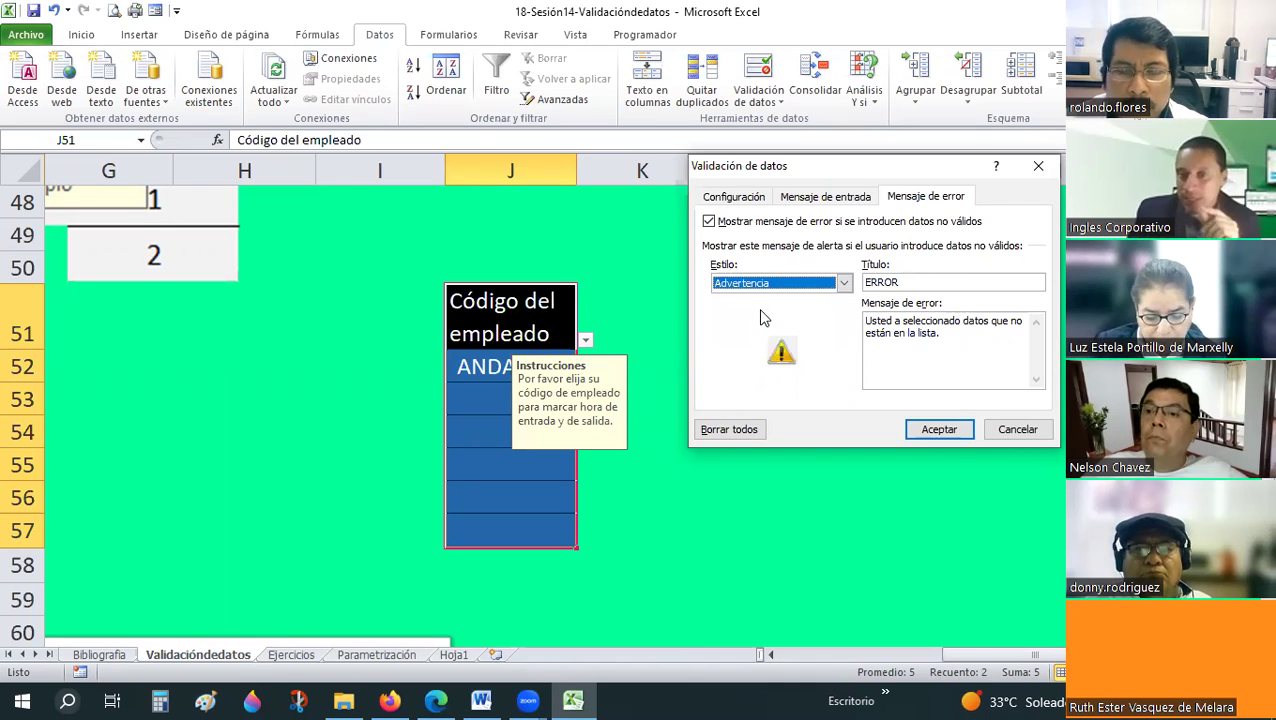
{"action": "left_click", "coordinate": [845, 284]}
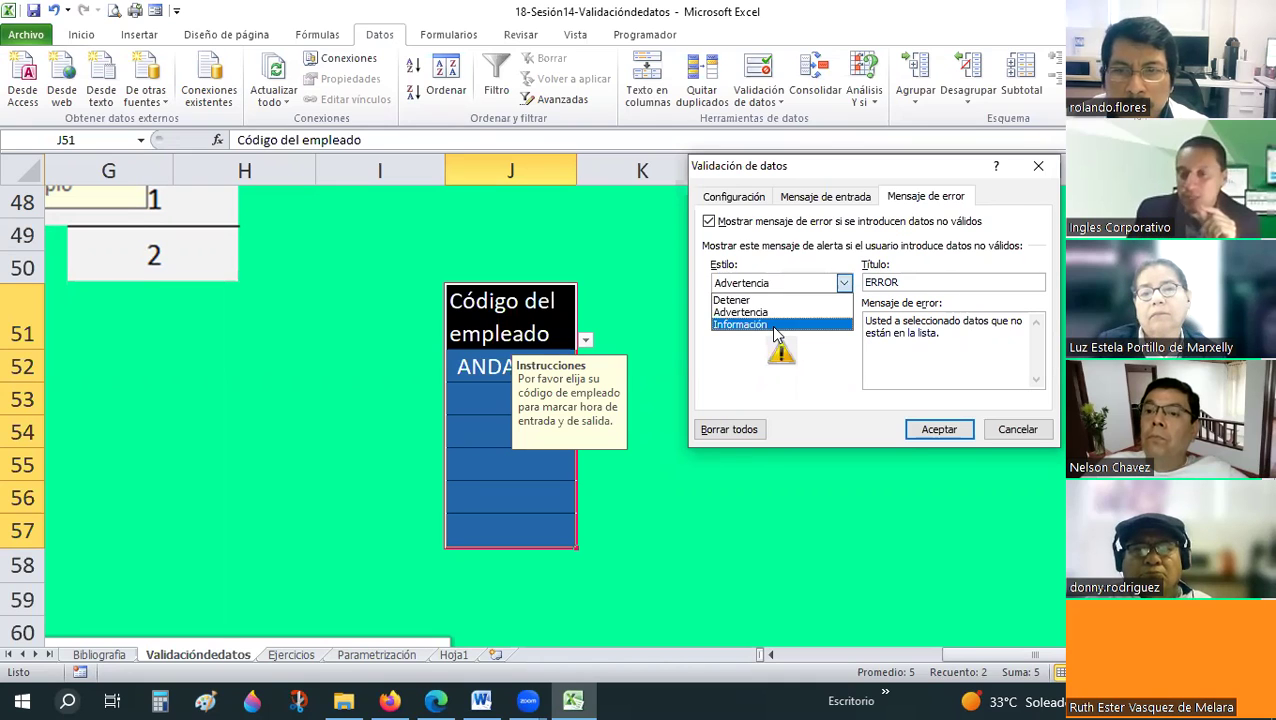
{"action": "left_click", "coordinate": [774, 326]}
{"action": "left_click", "coordinate": [834, 284]}
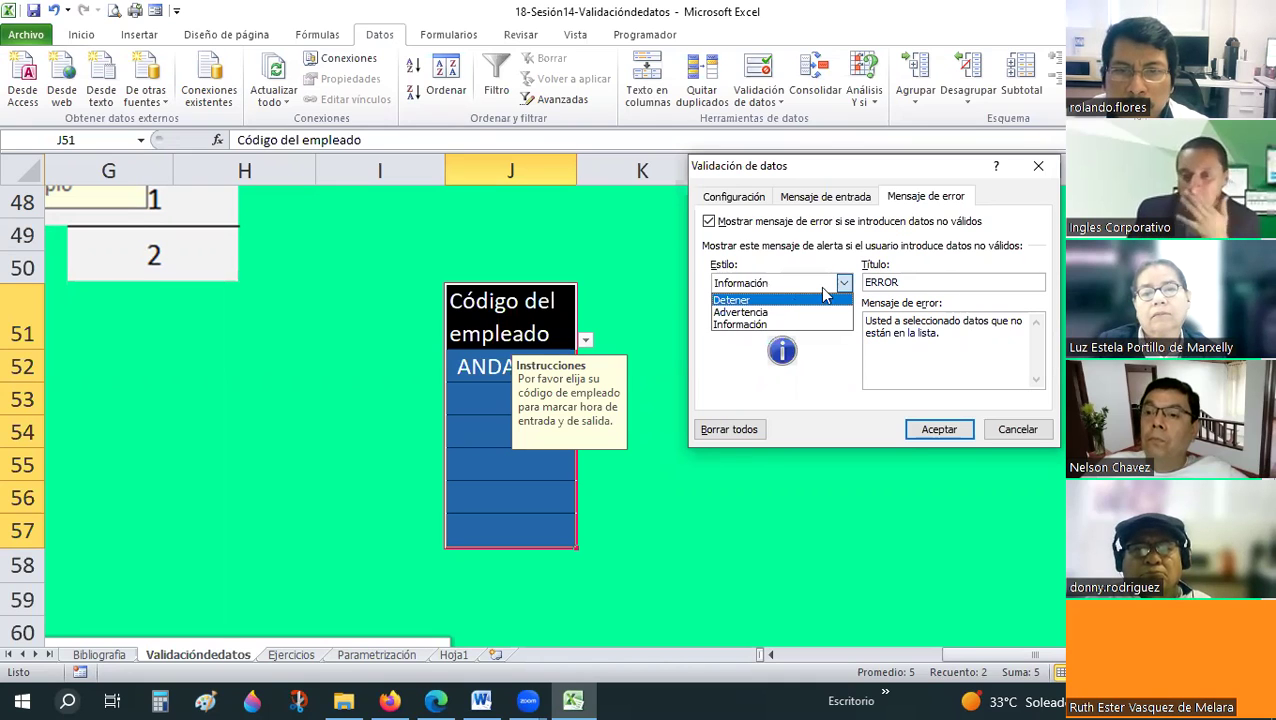
{"action": "left_click", "coordinate": [822, 300]}
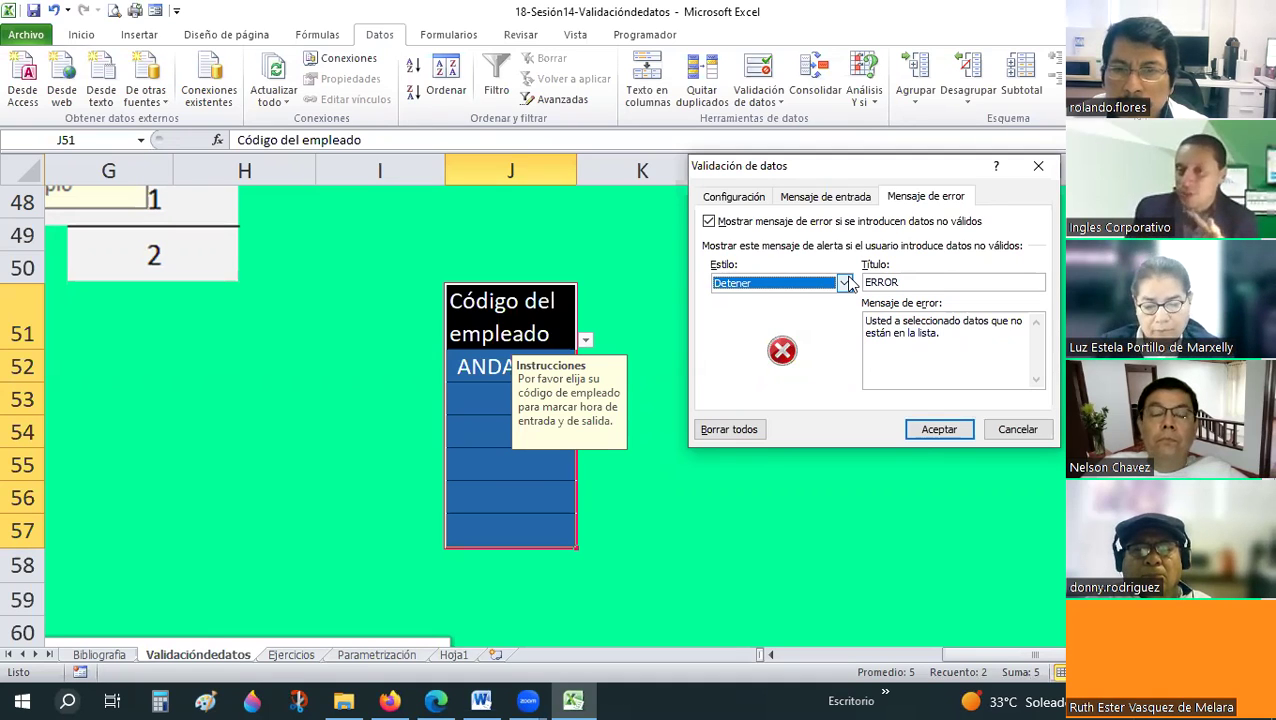
{"action": "left_click", "coordinate": [845, 283]}
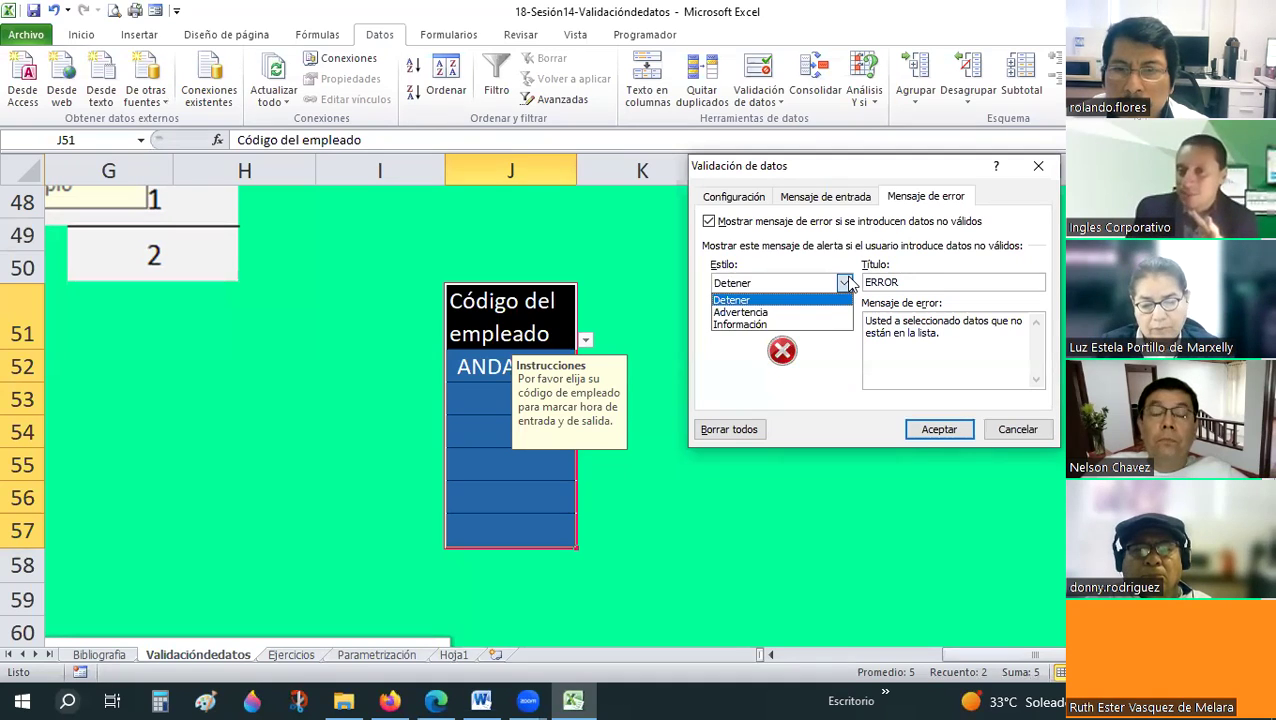
{"action": "left_click", "coordinate": [731, 300]}
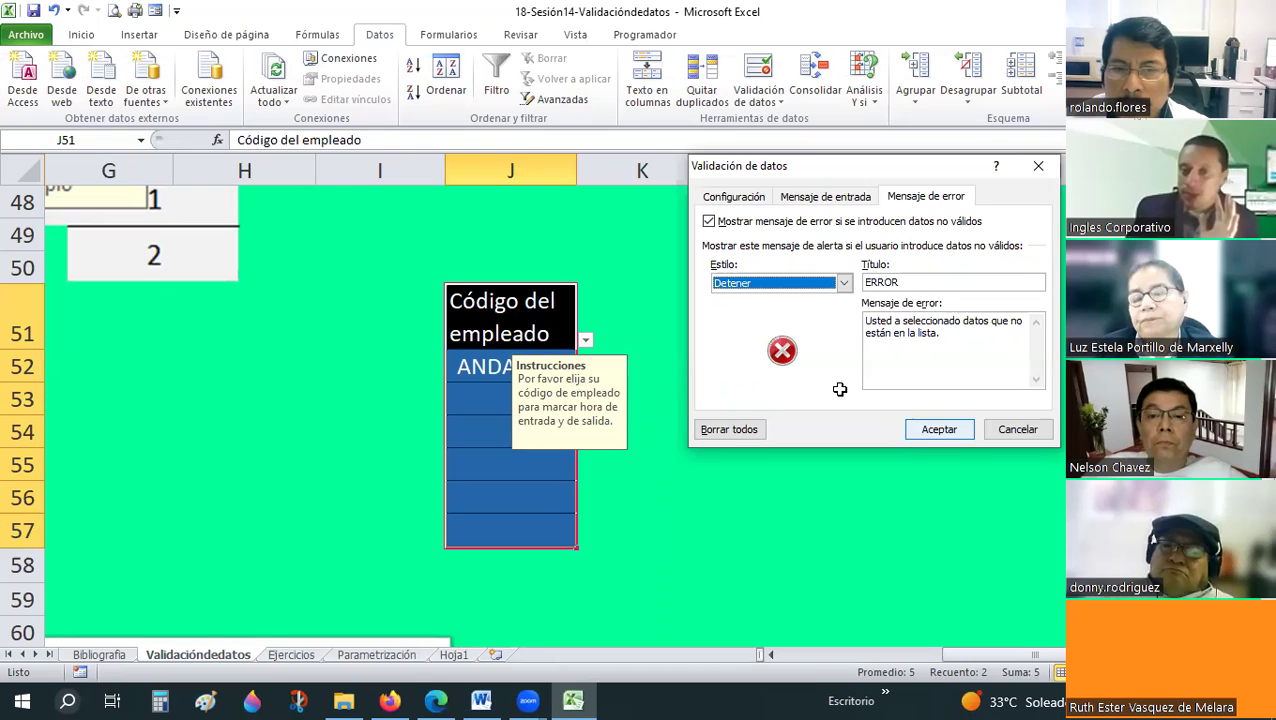
{"action": "key", "text": "Return"}
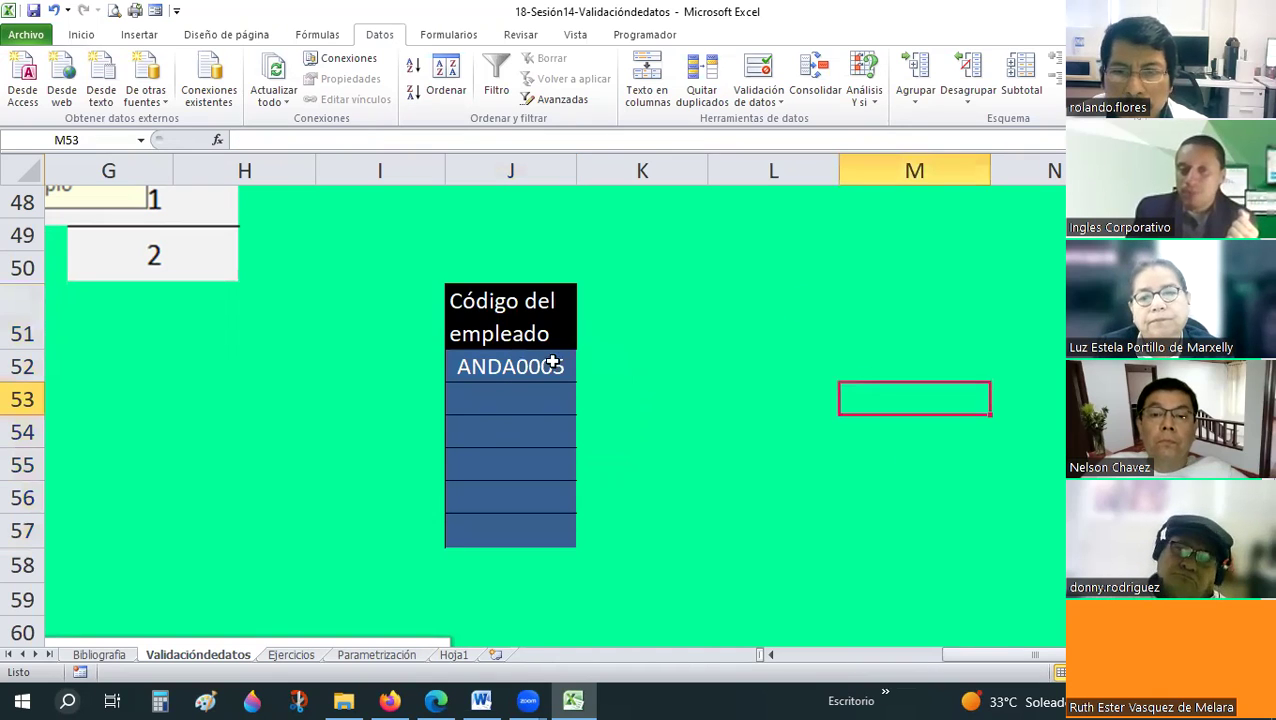
Test J52 with the unlisted code 18, retry once, then cancel so ANDA0005 remains.
{"action": "left_click", "coordinate": [572, 369]}
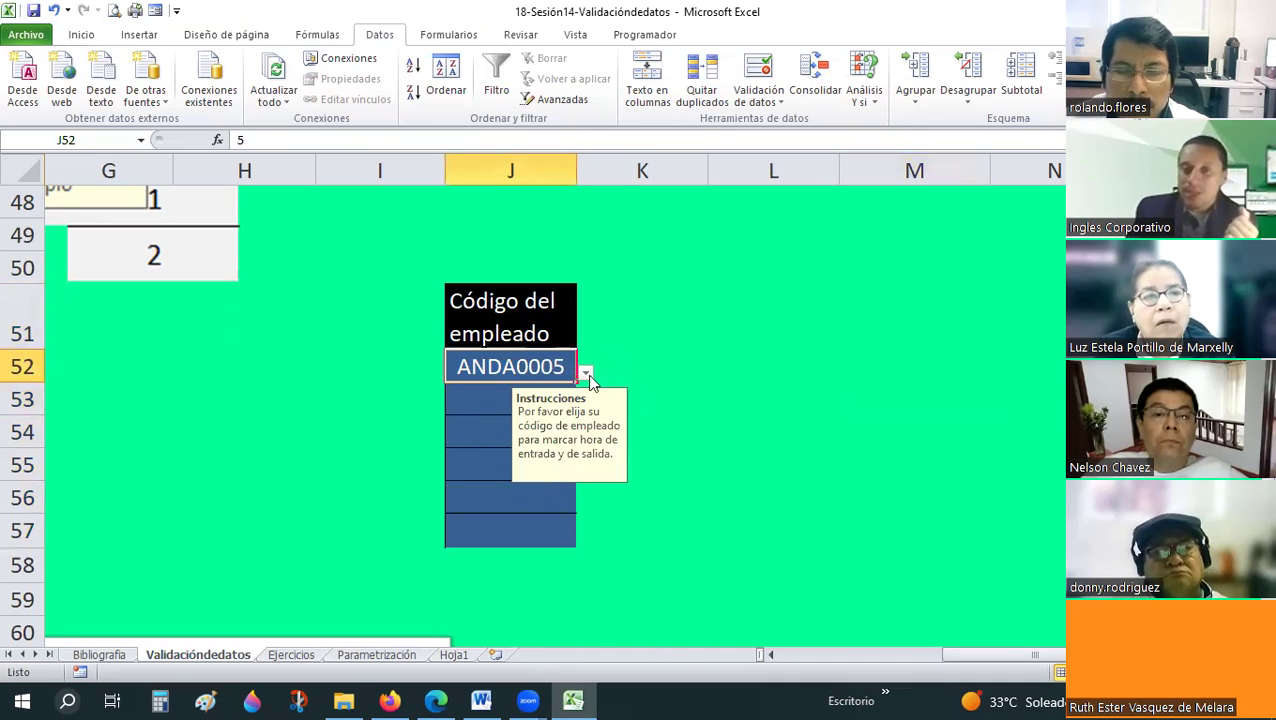
{"action": "left_click", "coordinate": [587, 373]}
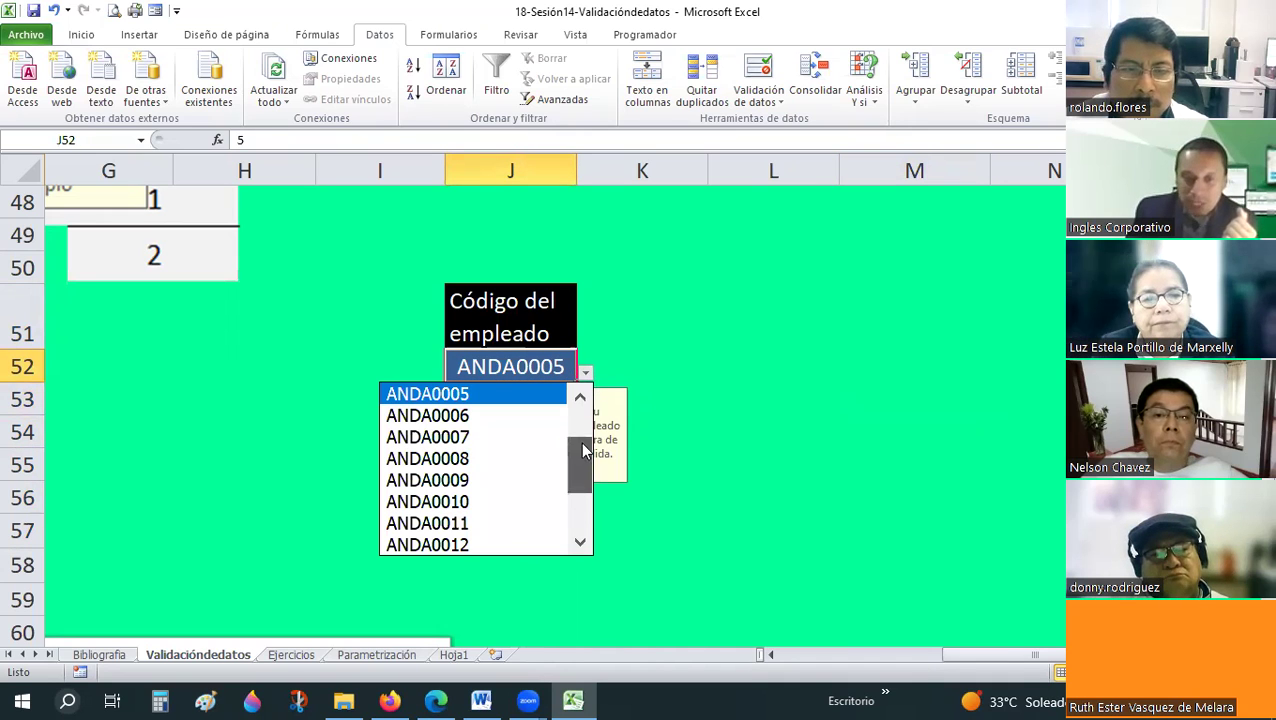
{"action": "left_click", "coordinate": [586, 543]}
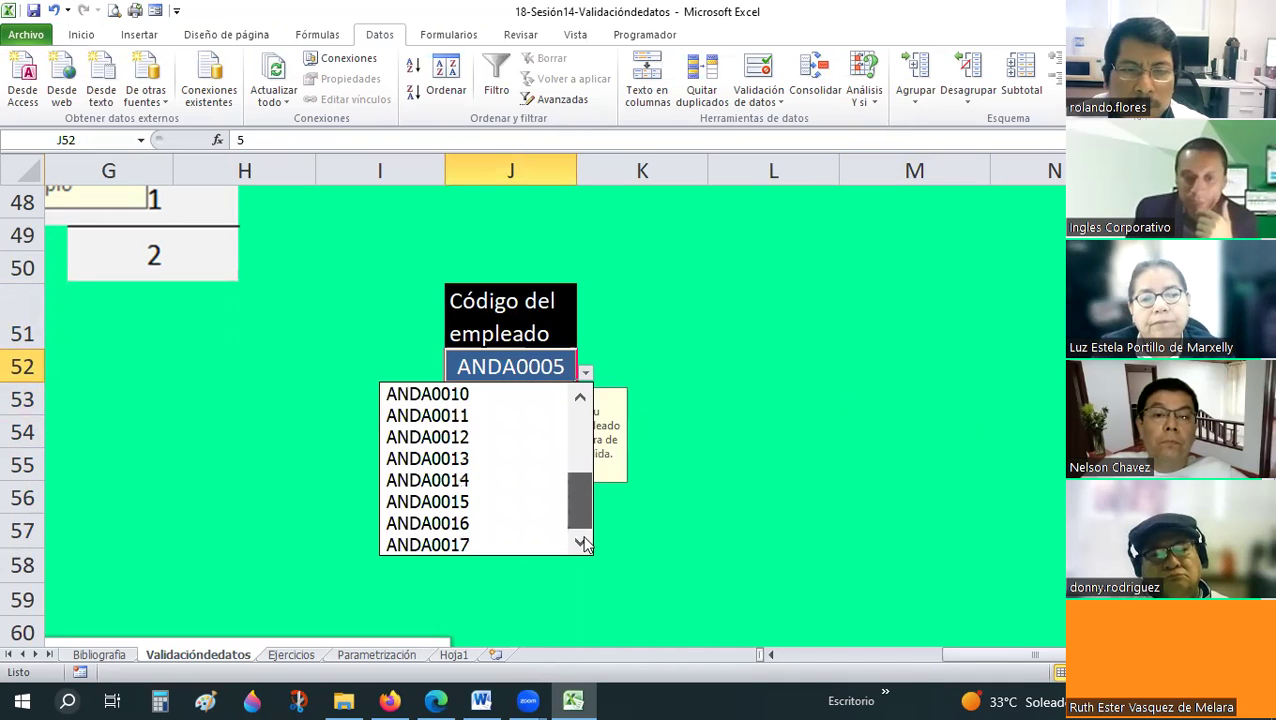
{"action": "left_click", "coordinate": [541, 354]}
{"action": "type", "text": "18"}
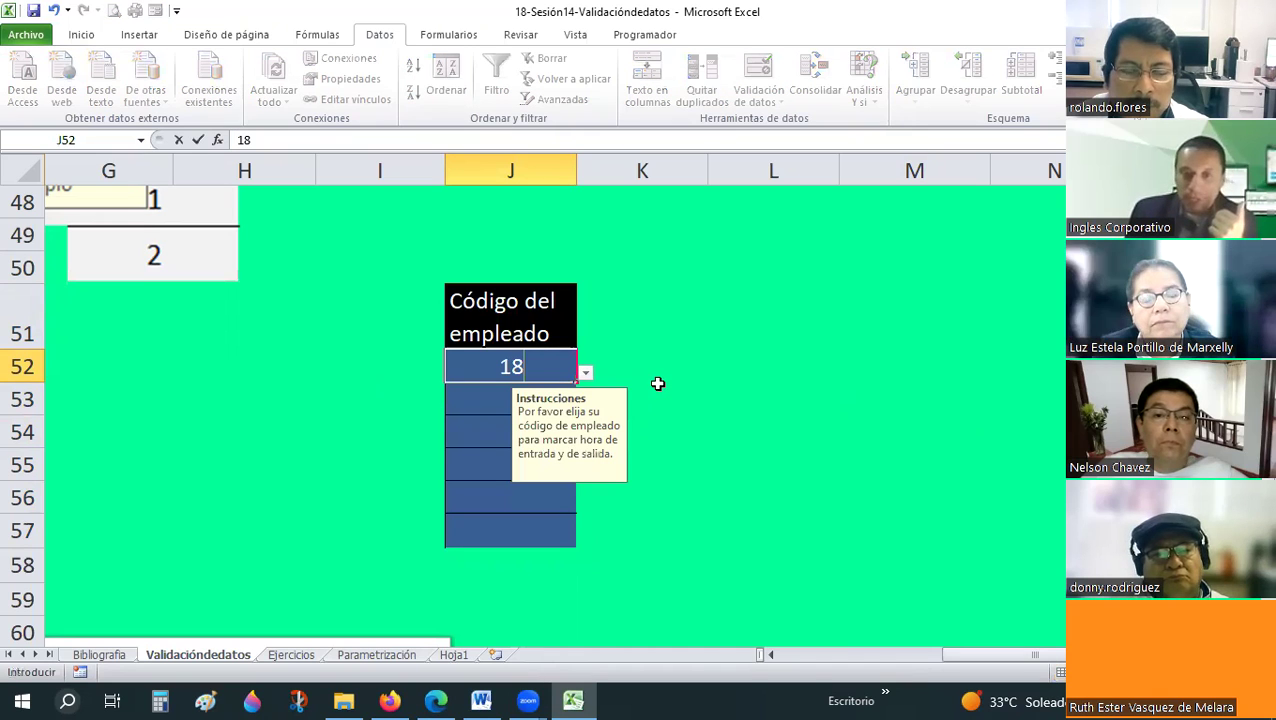
{"action": "key", "text": "Return"}
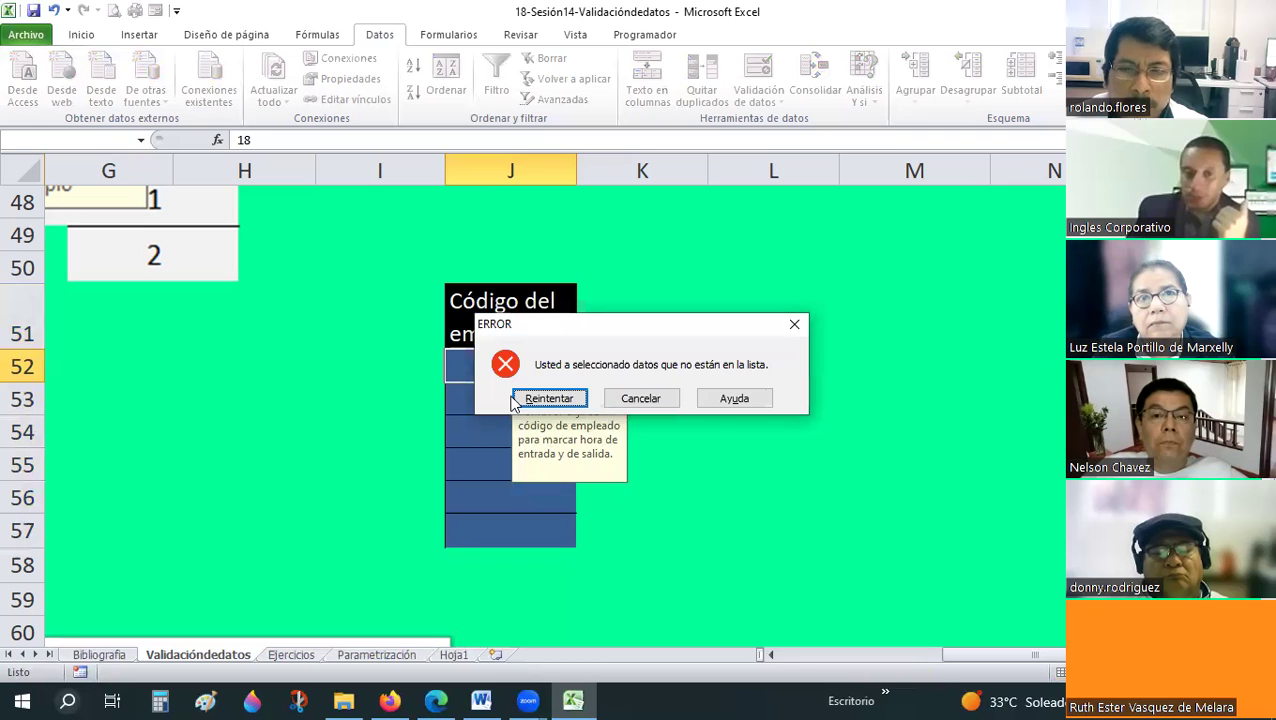
{"action": "key", "text": "Return"}
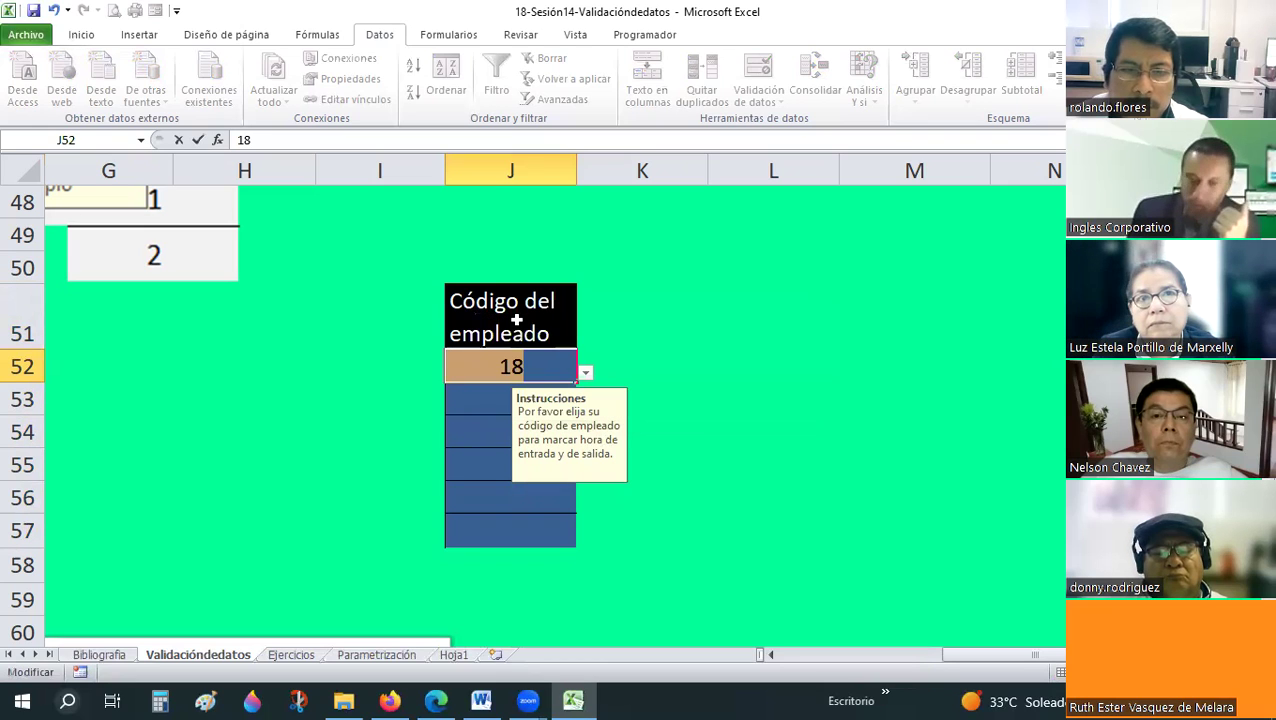
{"action": "key", "text": "Return"}
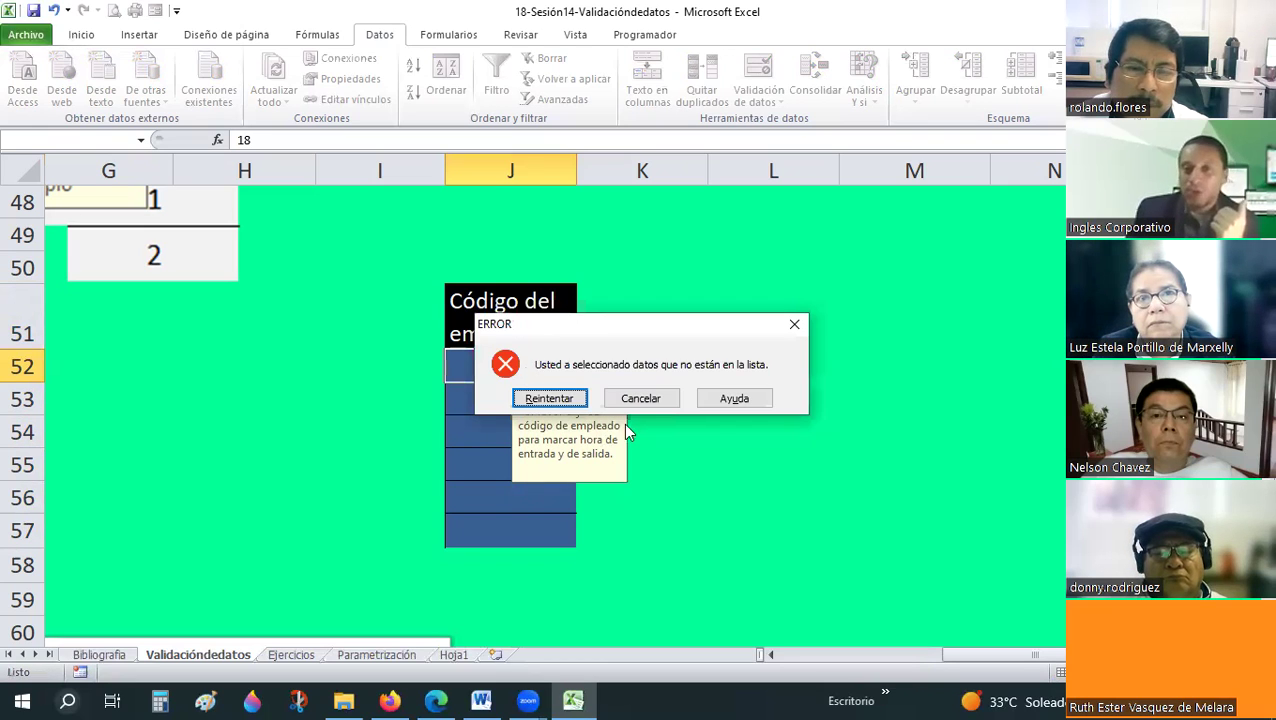
{"action": "left_click", "coordinate": [645, 398]}
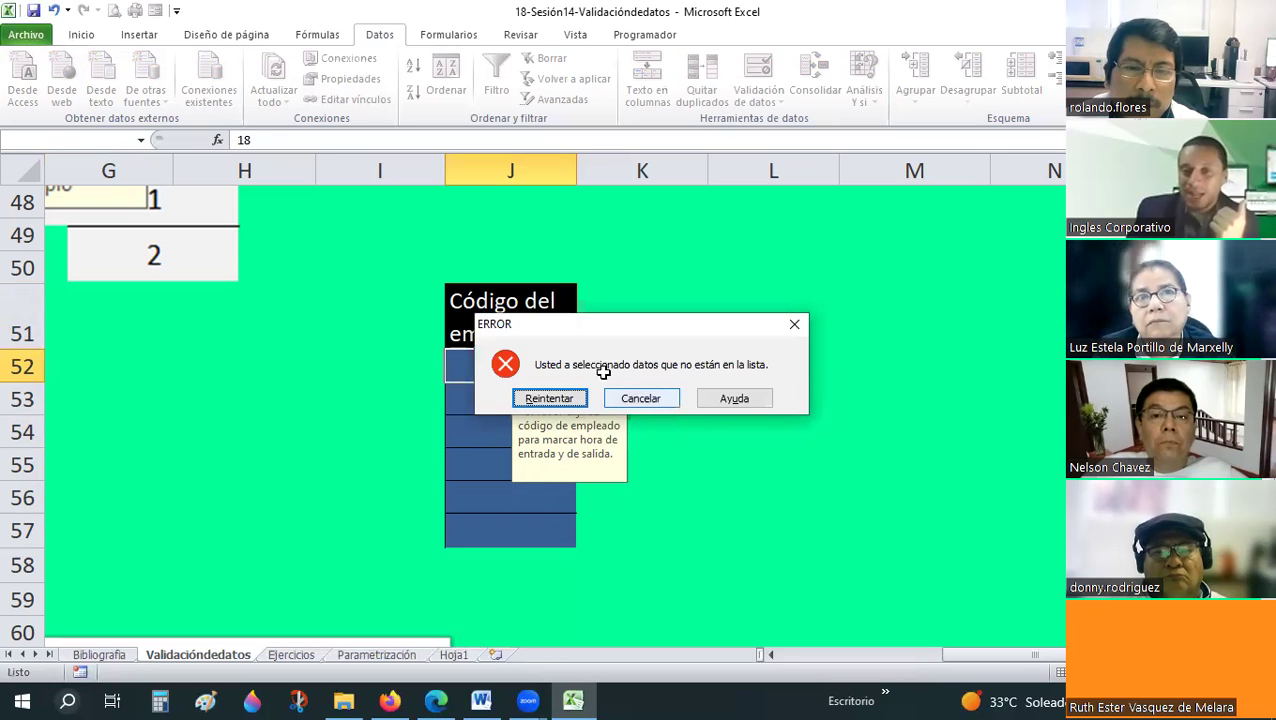
Check J52's code list, then select J51:J57 and bring up the data validation options.
{"action": "key", "text": "alt+Down"}
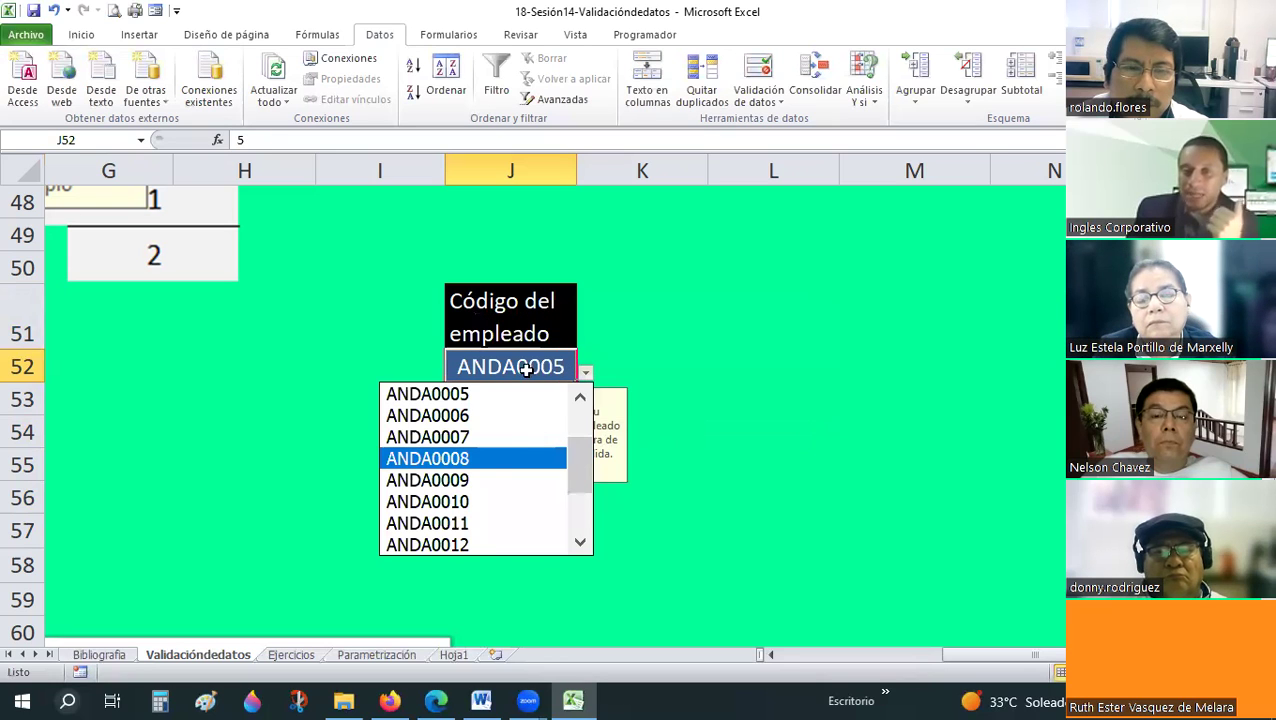
{"action": "key", "text": "Escape"}
{"action": "left_click_drag", "start_coordinate": [517, 326], "coordinate": [498, 535]}
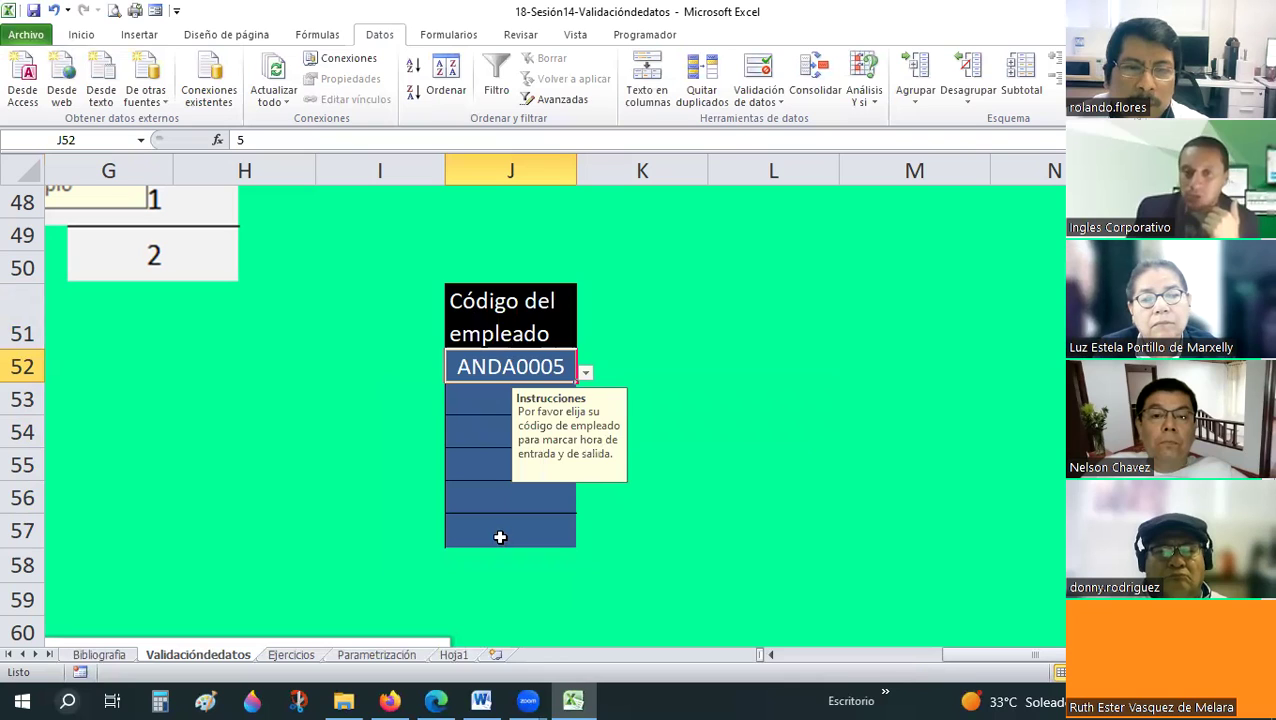
{"action": "left_click", "coordinate": [758, 100]}
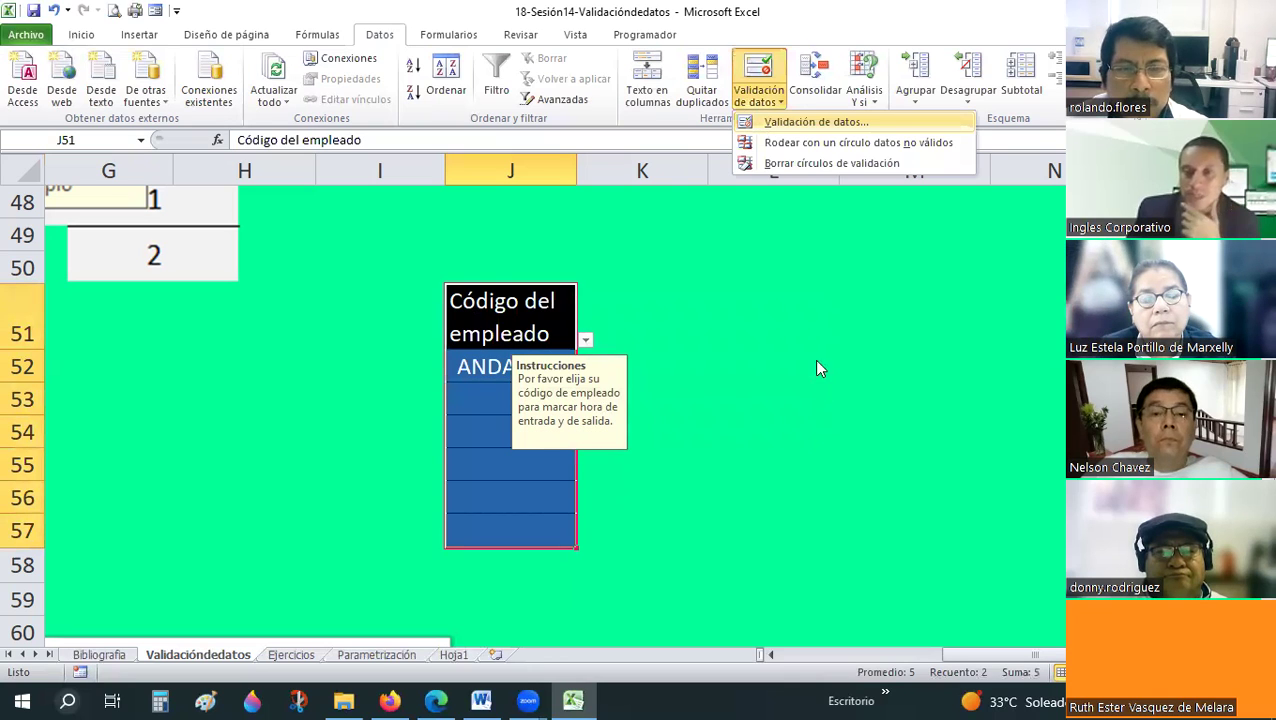
Change the employee-code error alert style to Advertencia.
{"action": "left_click", "coordinate": [805, 121]}
{"action": "left_click", "coordinate": [800, 283]}
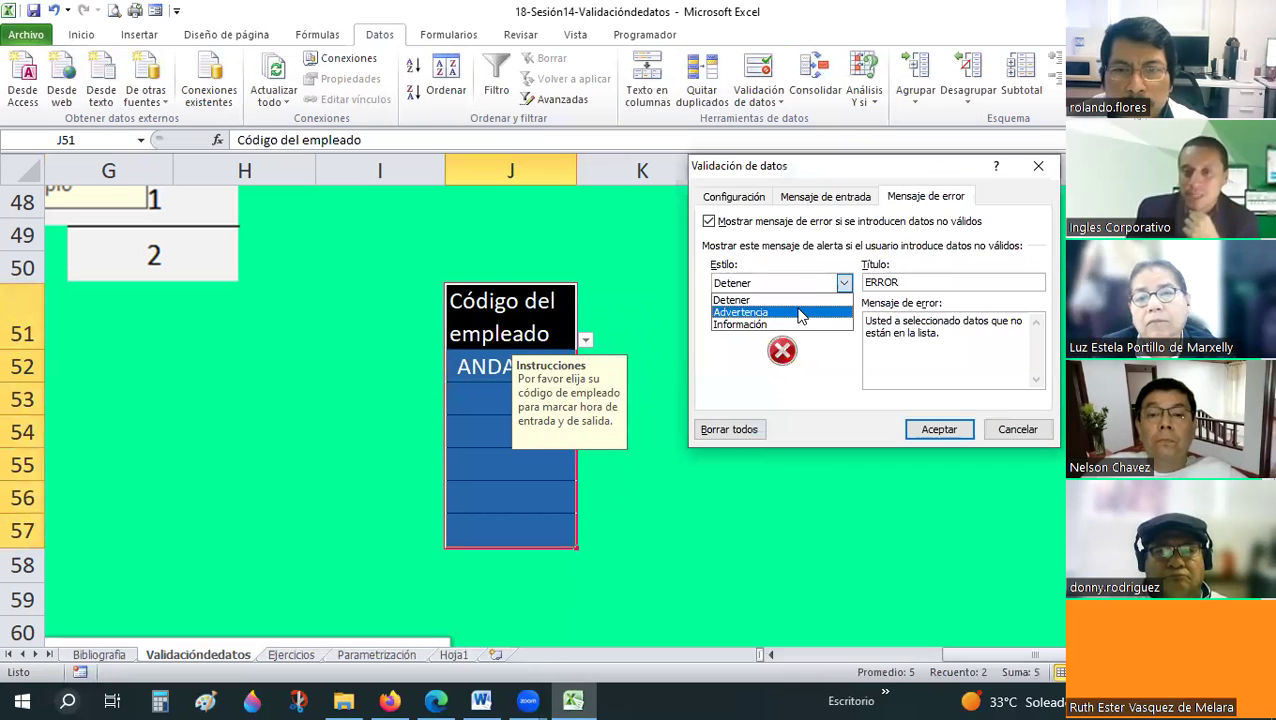
{"action": "left_click", "coordinate": [801, 310]}
{"action": "left_click", "coordinate": [940, 430]}
Enter 18 in J52 and accept the out-of-list warning, making it ANDA0018.
{"action": "left_click", "coordinate": [918, 455]}
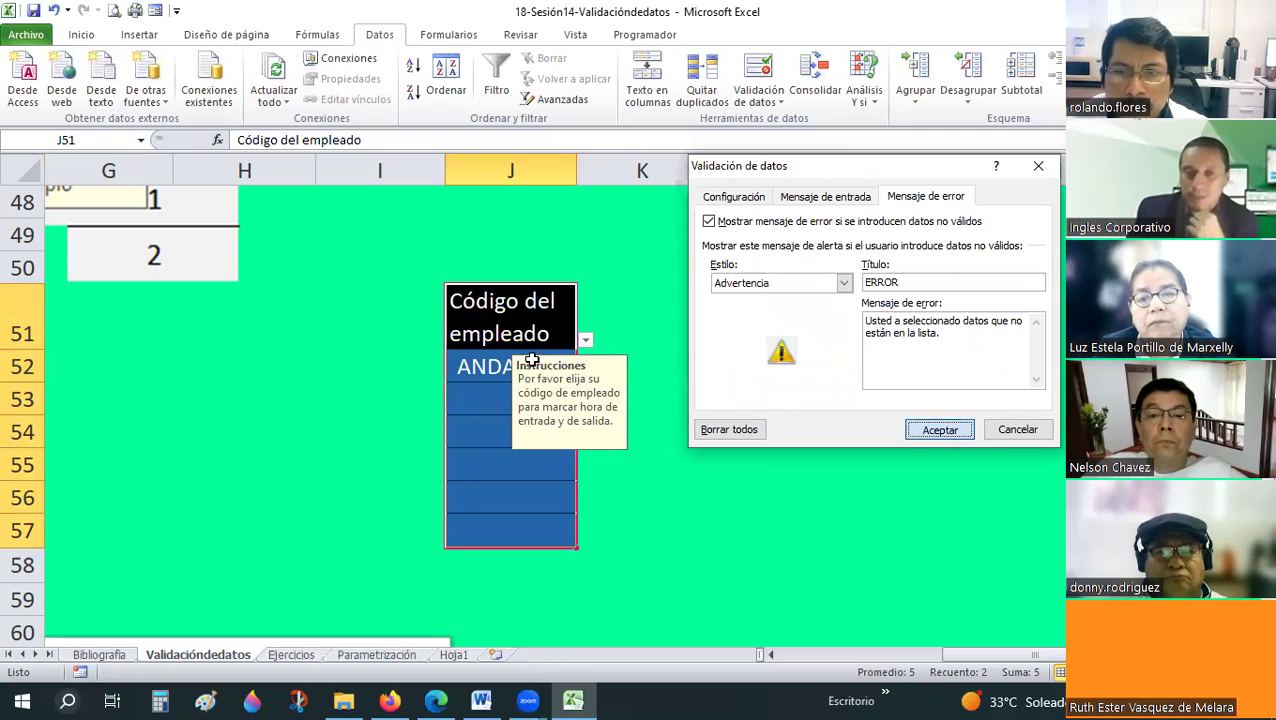
{"action": "left_click", "coordinate": [533, 364]}
{"action": "type", "text": "1"}
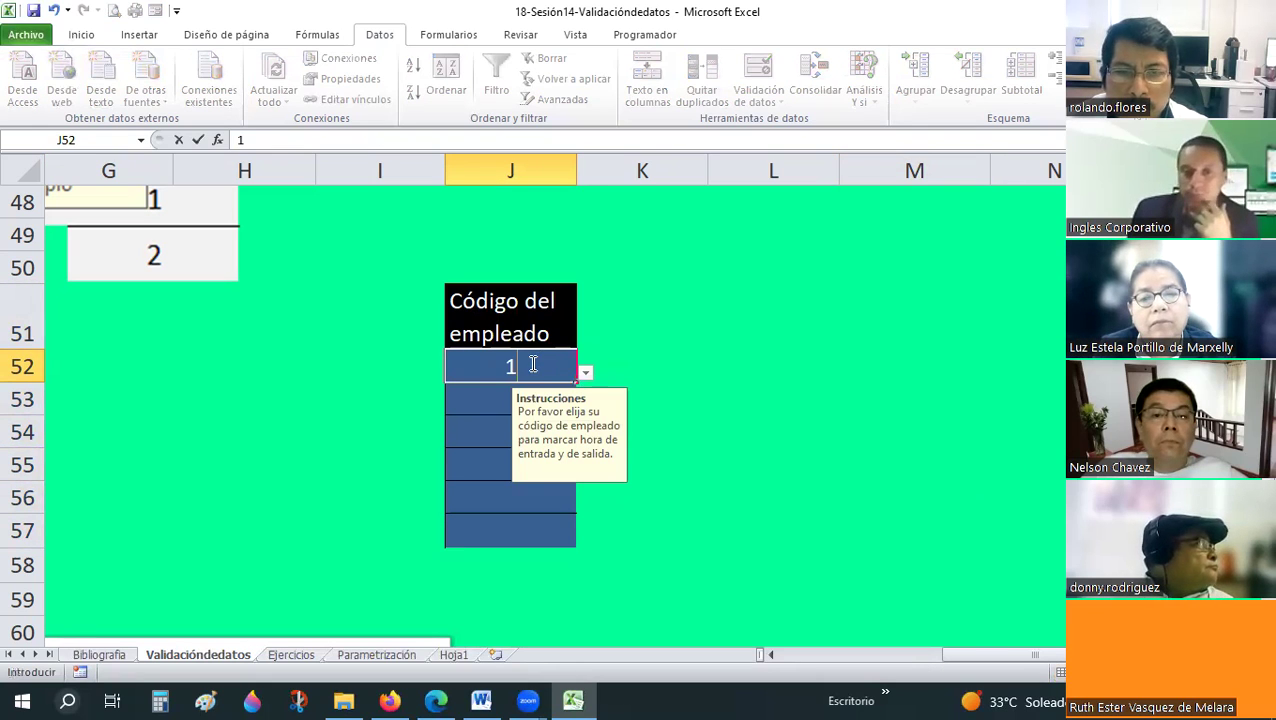
{"action": "type", "text": "8"}
{"action": "key", "text": "Return"}
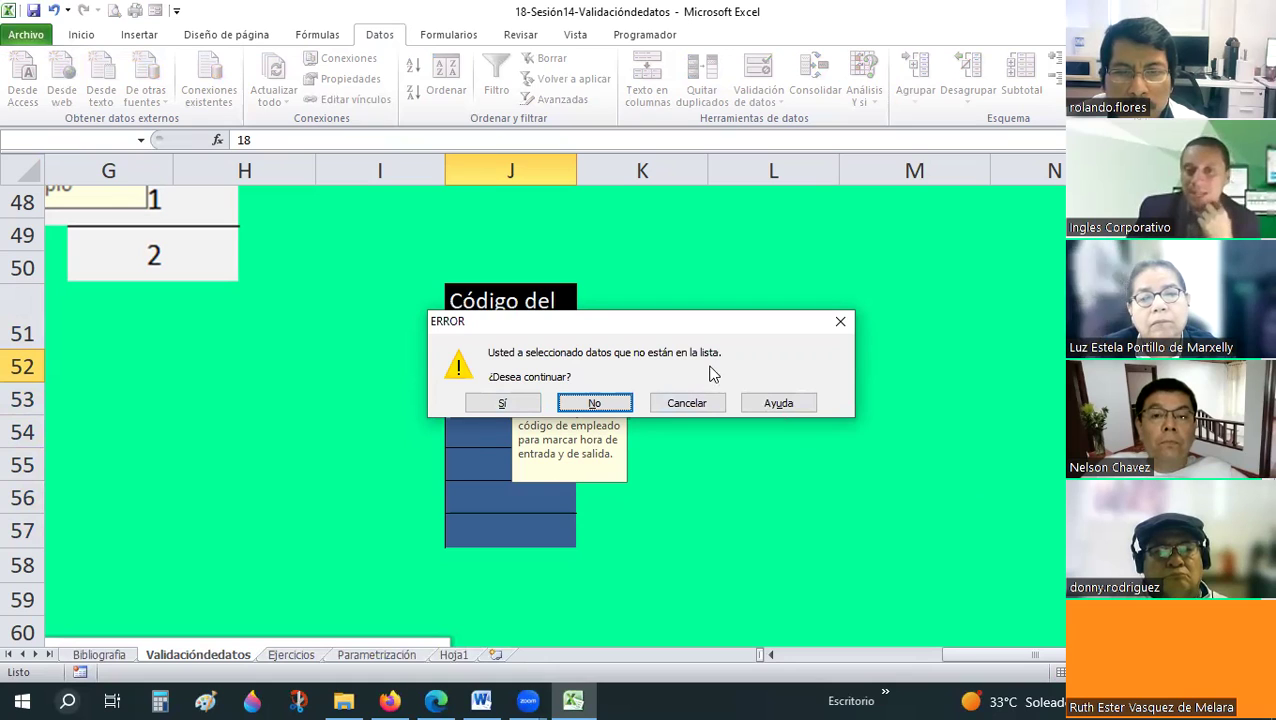
{"action": "left_click", "coordinate": [517, 405]}
Undo J52's entry to restore ANDA0005, then reselect J51:J57.
{"action": "left_click", "coordinate": [772, 460]}
{"action": "left_click", "coordinate": [541, 364]}
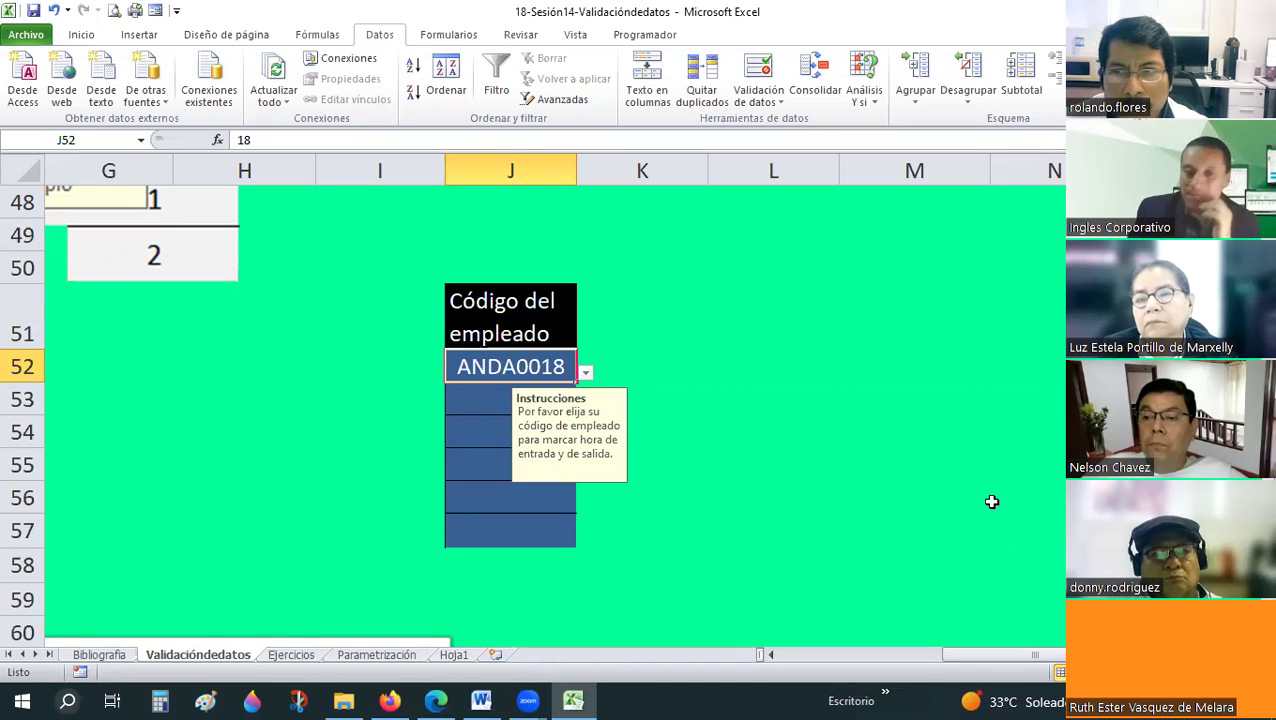
{"action": "left_click", "coordinate": [586, 372]}
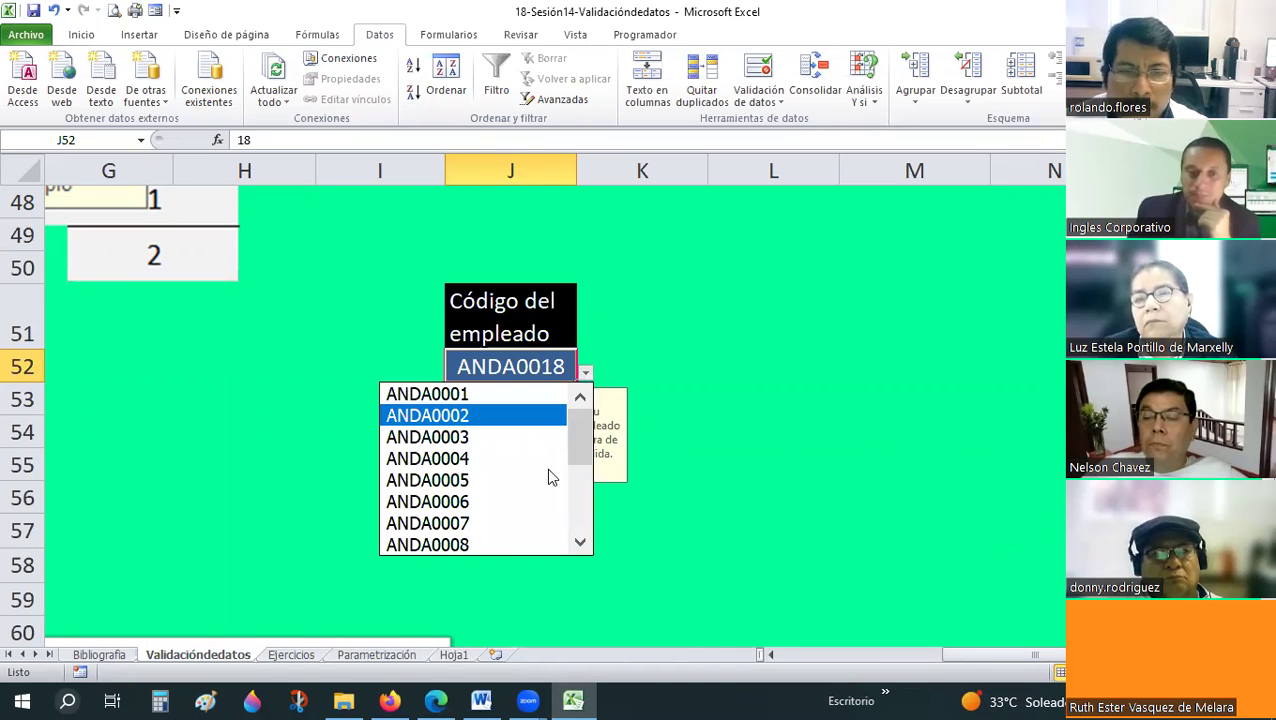
{"action": "scroll", "coordinate": [570, 430], "scroll_direction": "down", "scroll_amount": 3}
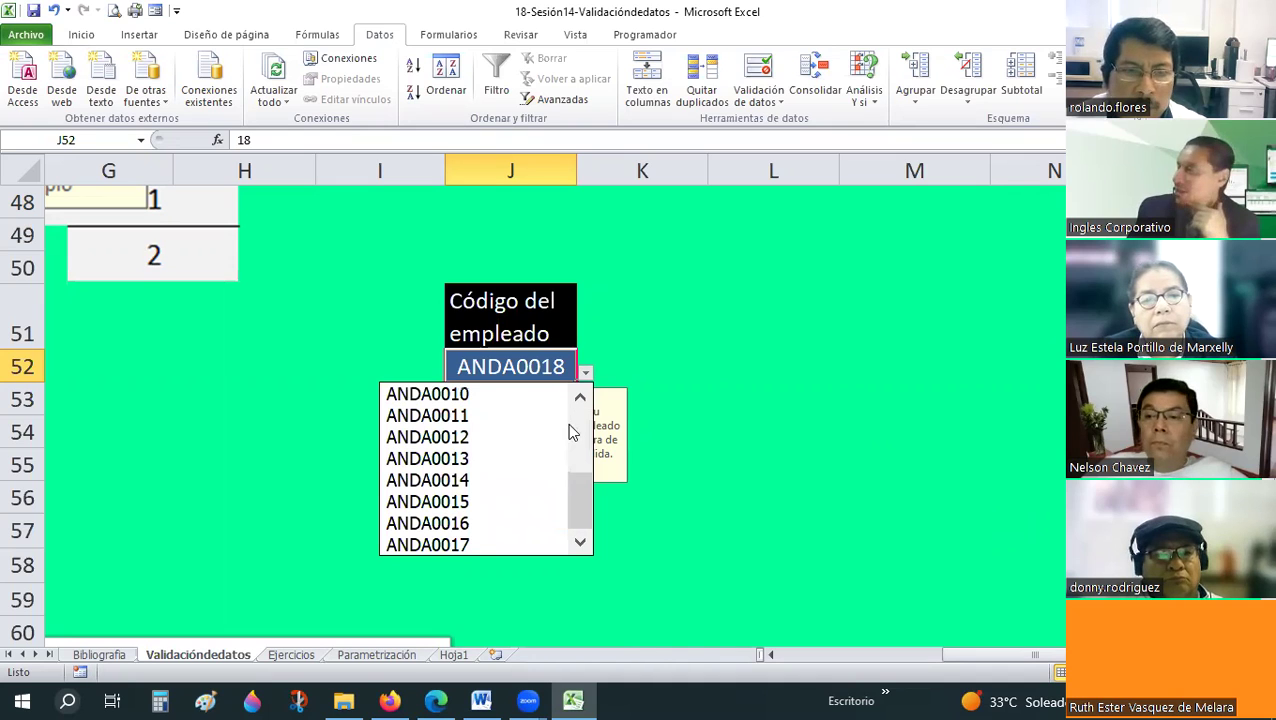
{"action": "scroll", "coordinate": [570, 432], "scroll_direction": "up", "scroll_amount": 3}
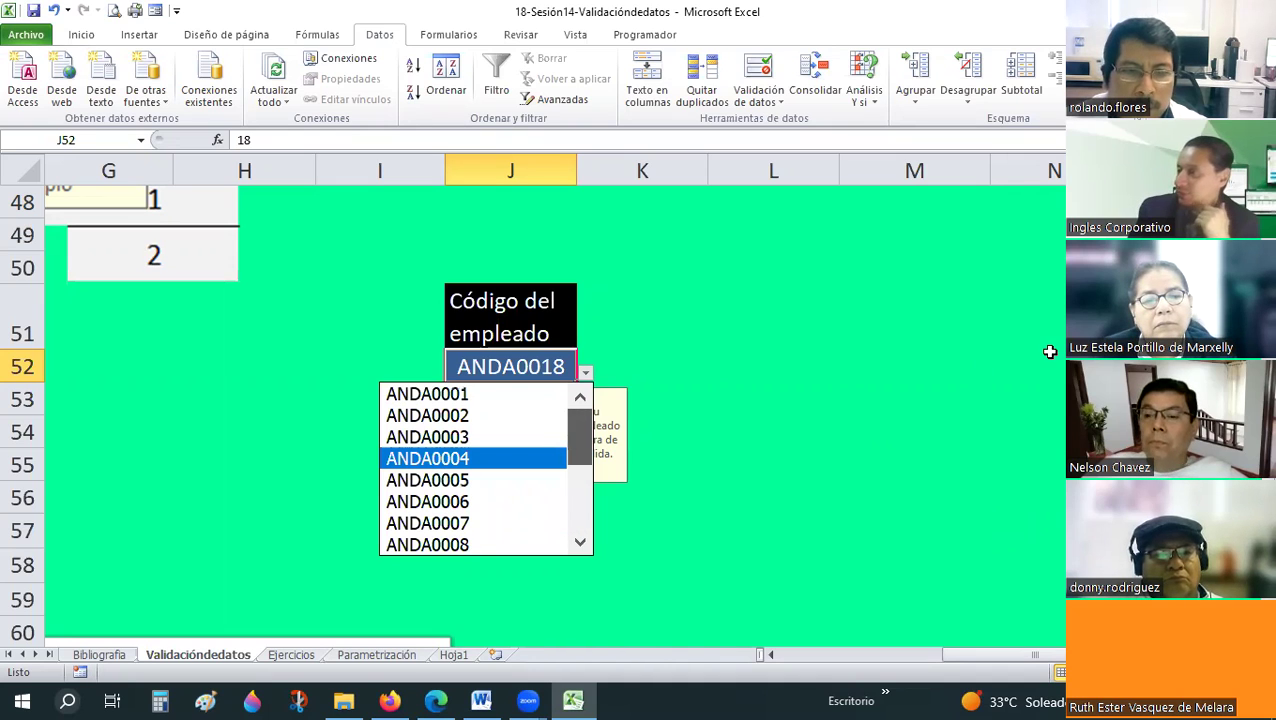
{"action": "left_click", "coordinate": [398, 584]}
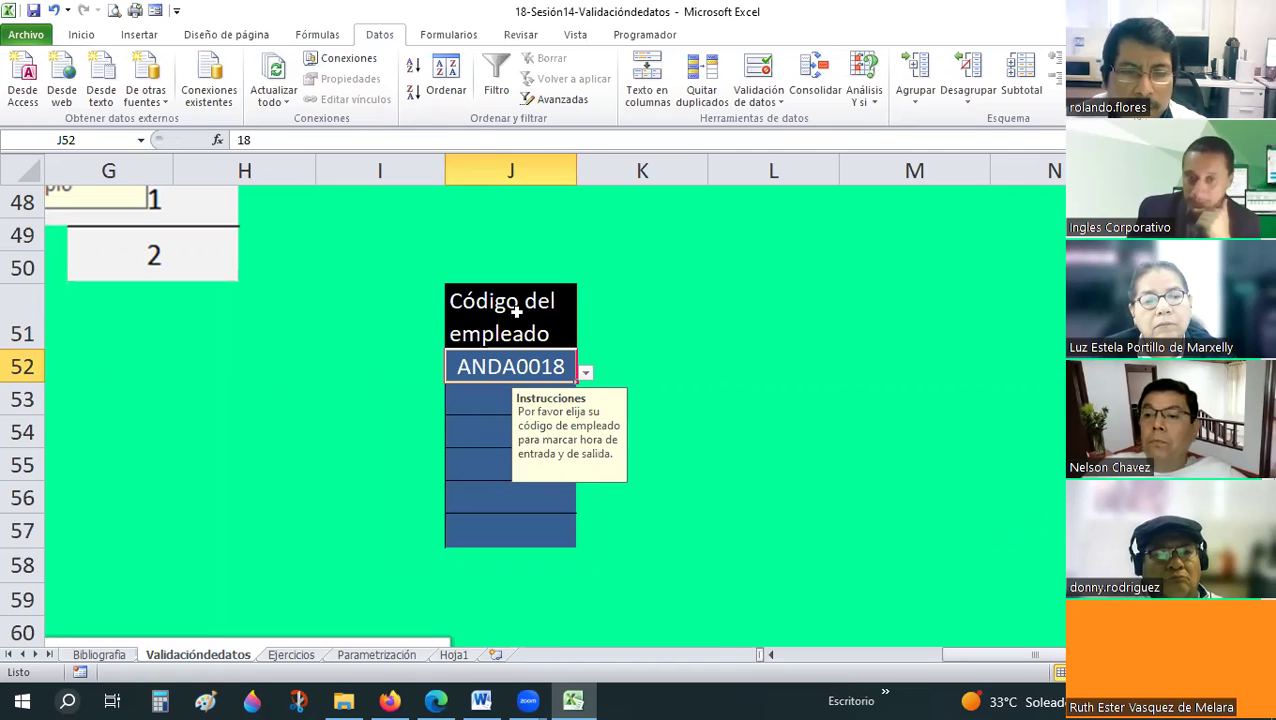
{"action": "key", "text": "ctrl+z"}
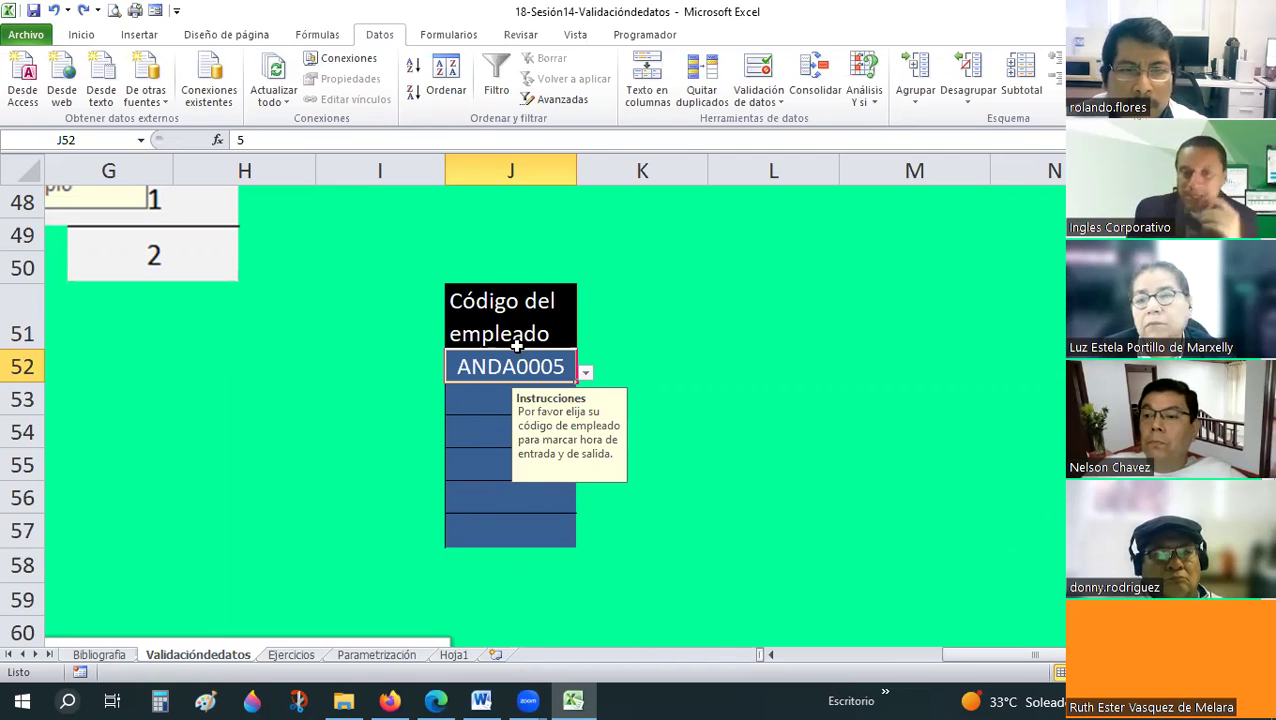
{"action": "left_click_drag", "start_coordinate": [517, 311], "coordinate": [476, 535]}
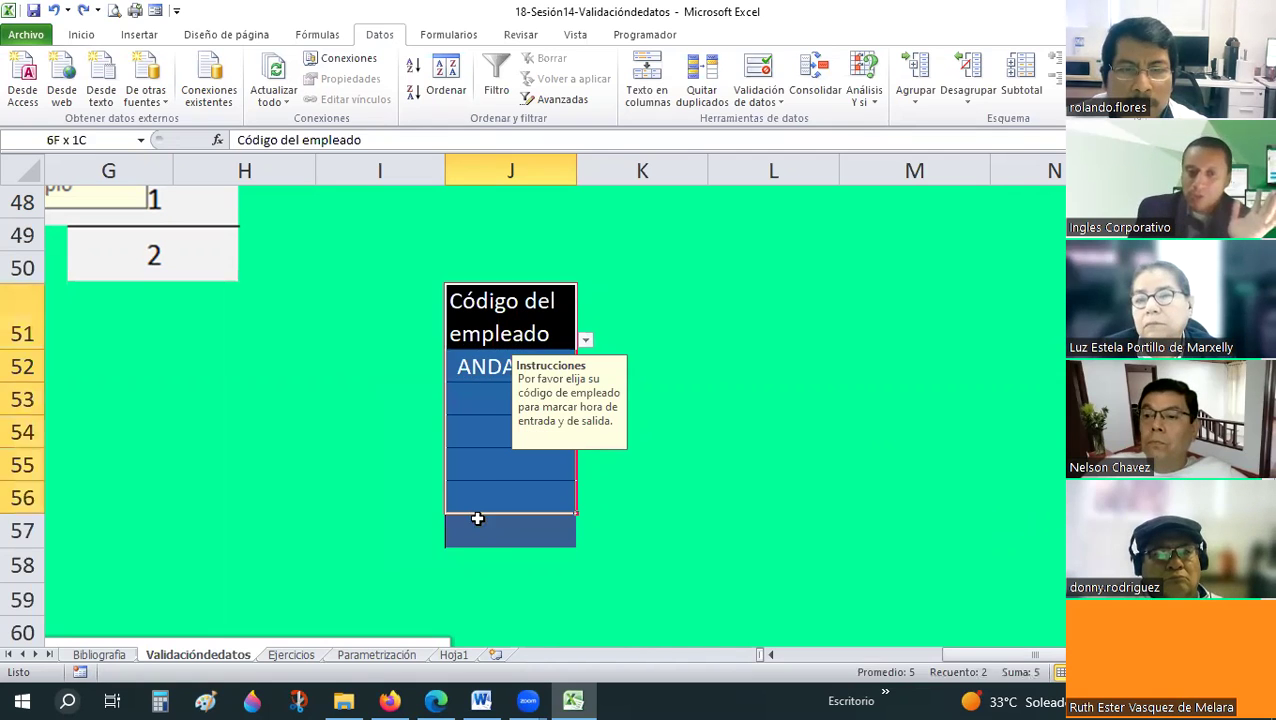
Change the employee-code error alert style to Información.
{"action": "left_click", "coordinate": [757, 106]}
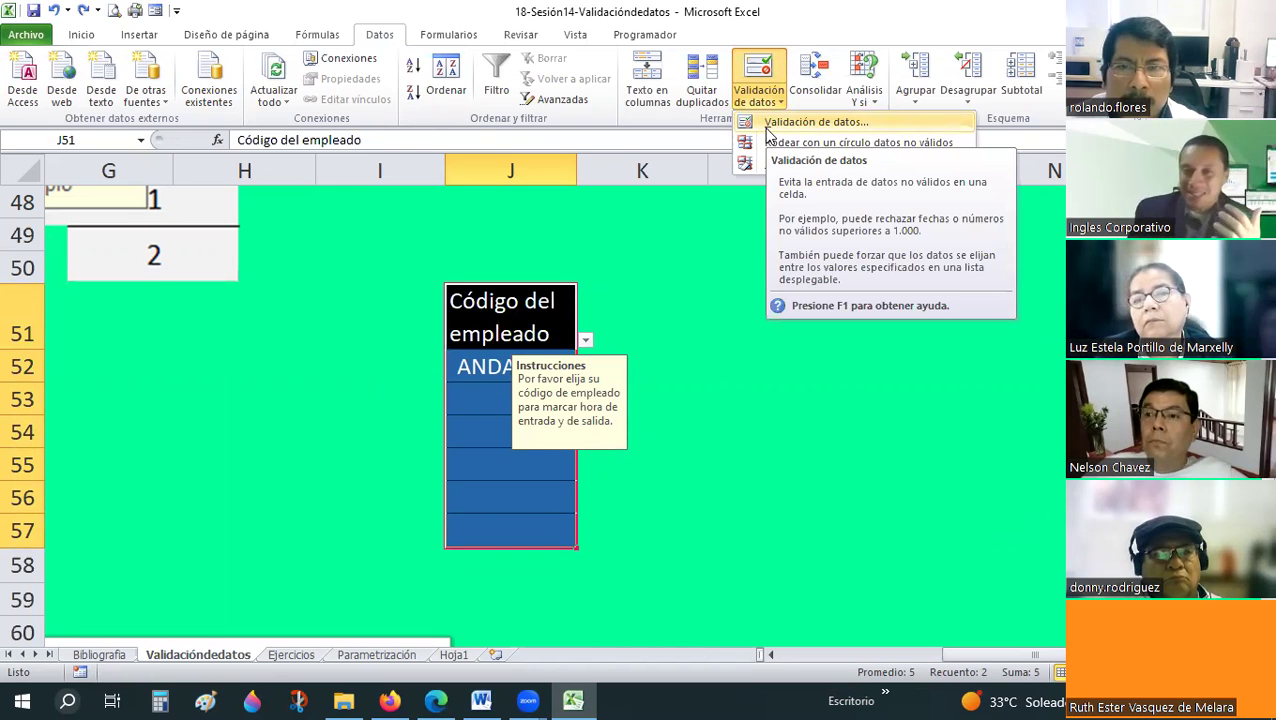
{"action": "left_click", "coordinate": [767, 127]}
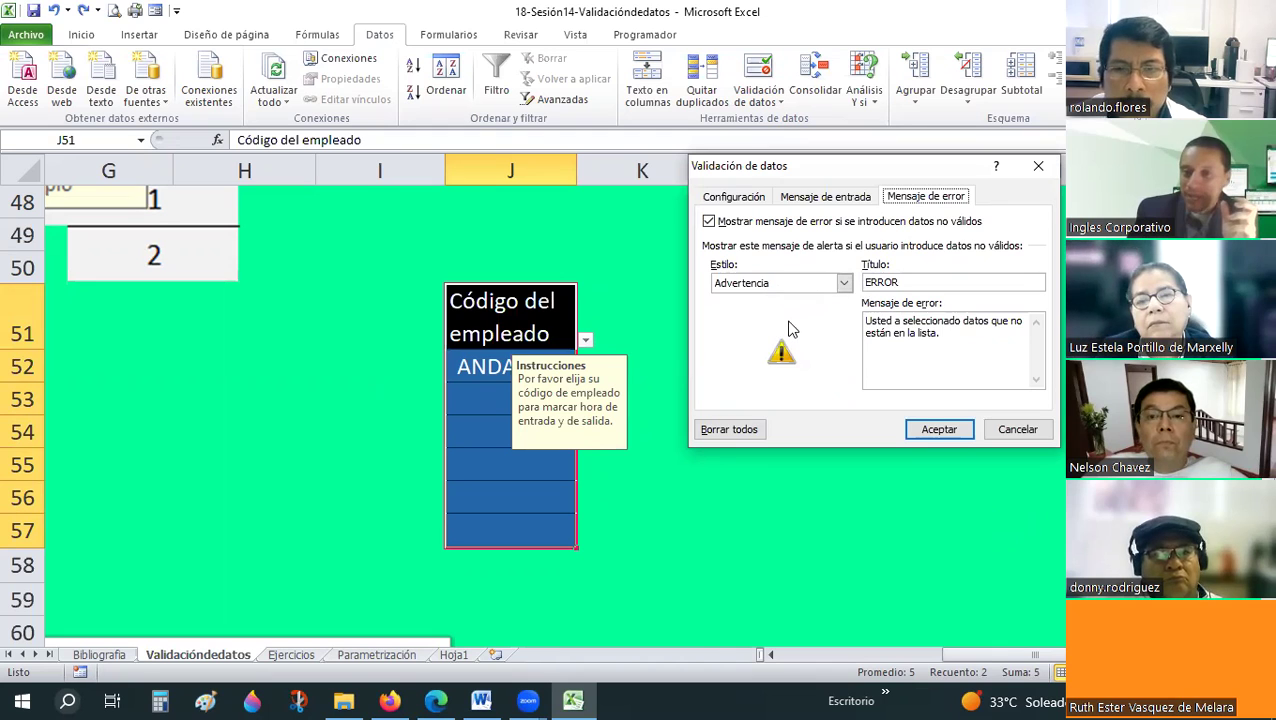
{"action": "left_click", "coordinate": [844, 283]}
{"action": "left_click", "coordinate": [785, 329]}
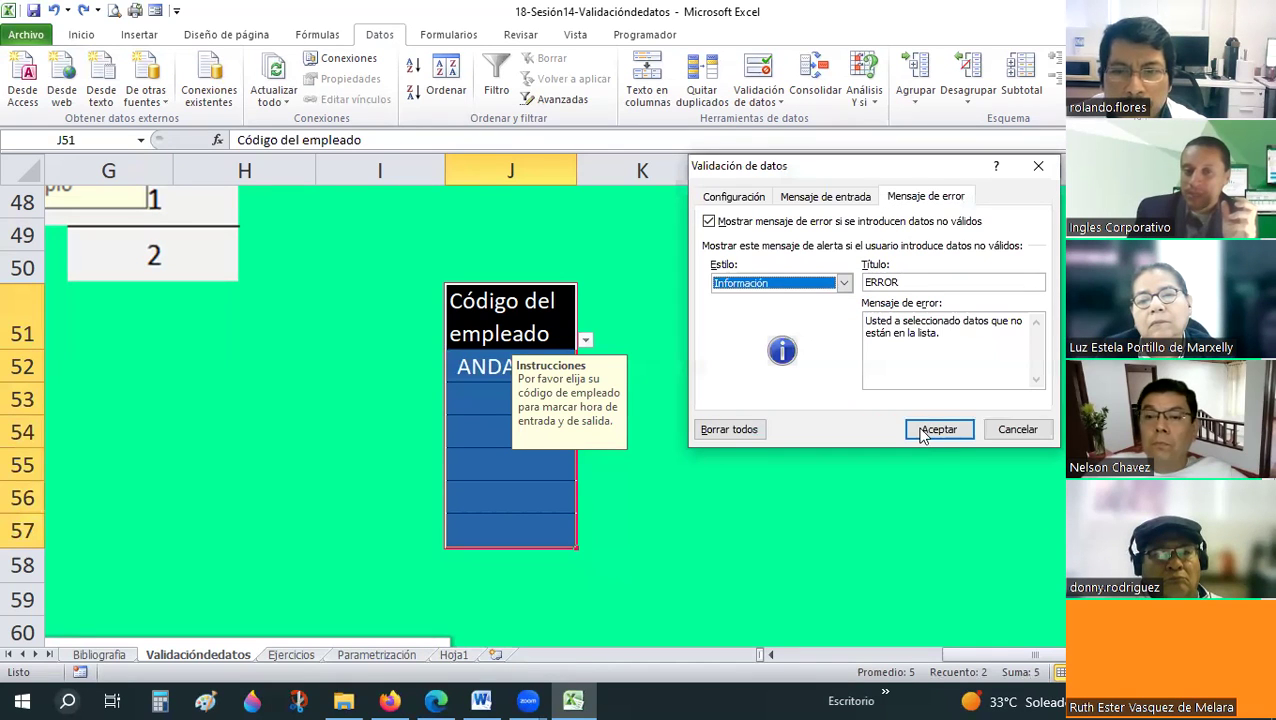
{"action": "left_click", "coordinate": [938, 429]}
Test the alert by entering 18 in J52 and 19 in J53, cancelling the rejected 19.
{"action": "left_click", "coordinate": [516, 358]}
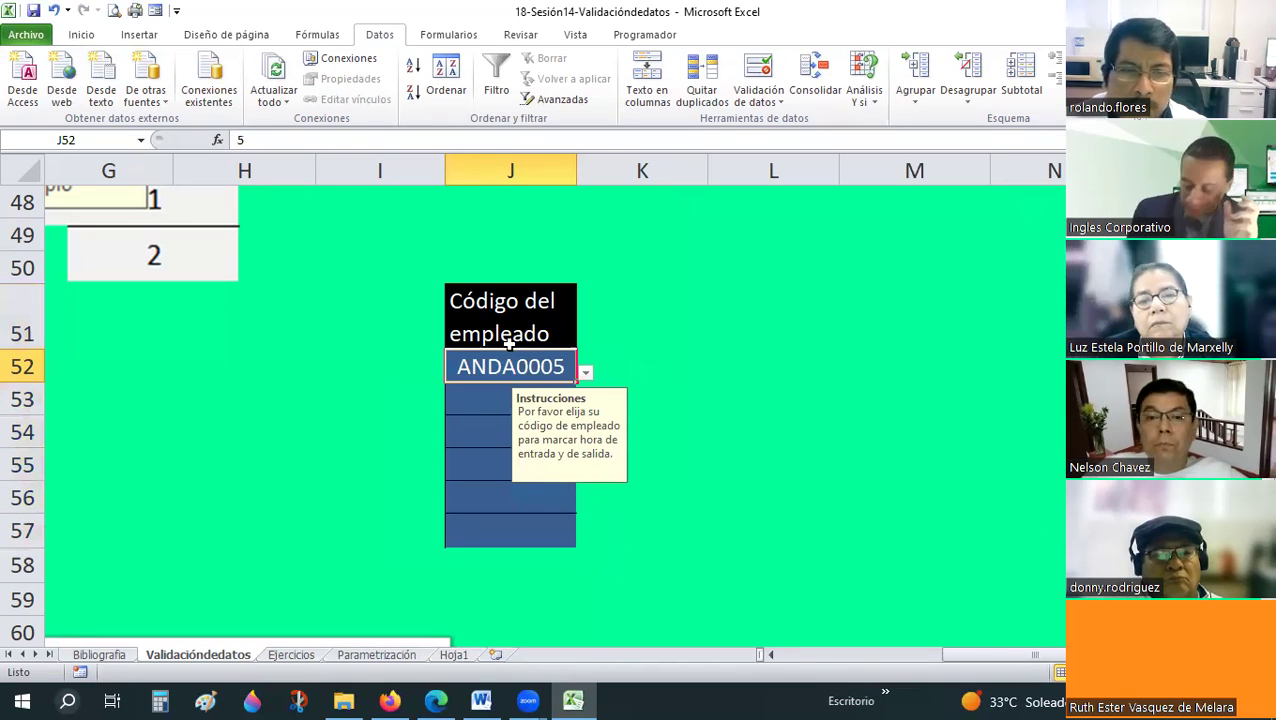
{"action": "type", "text": "18"}
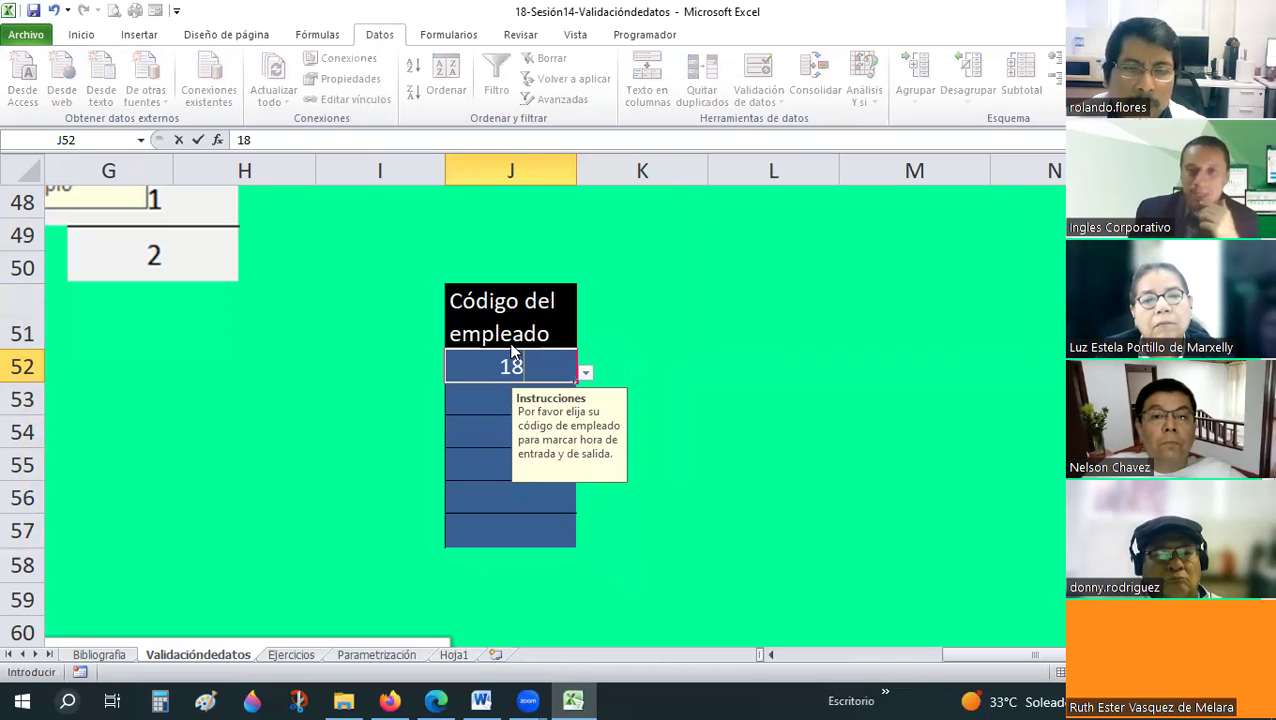
{"action": "key", "text": "Return"}
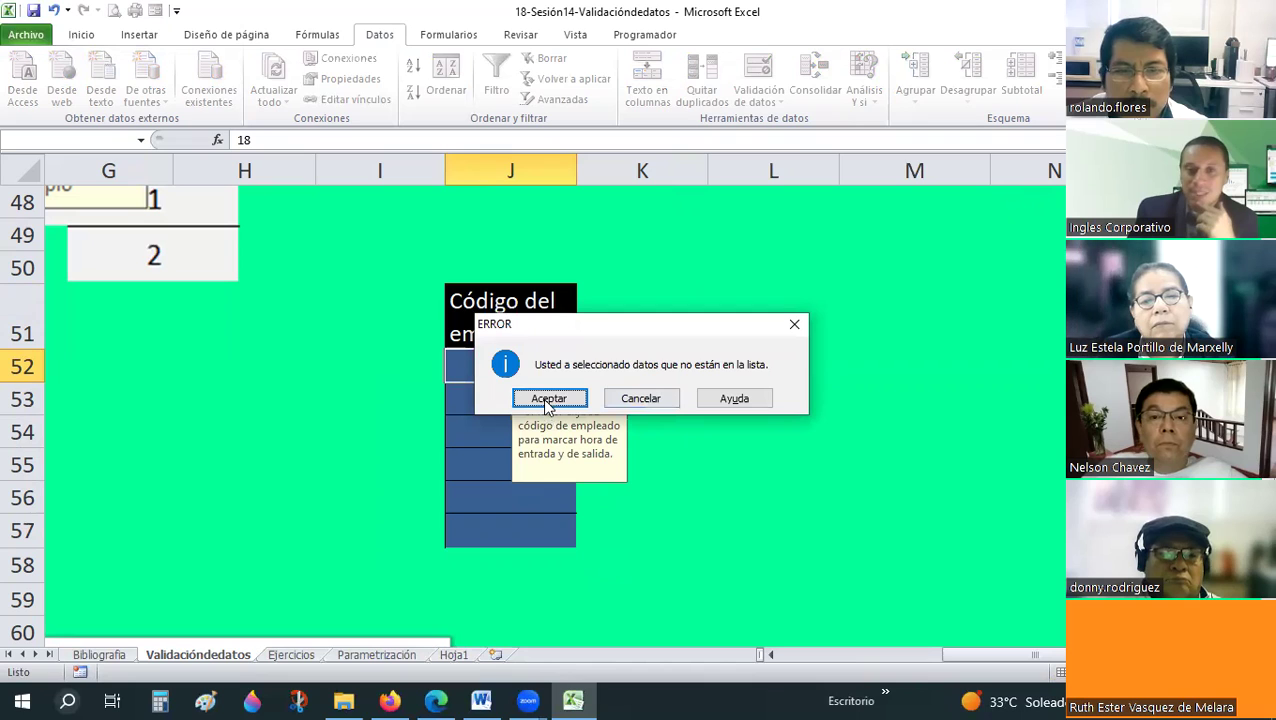
{"action": "key", "text": "Return"}
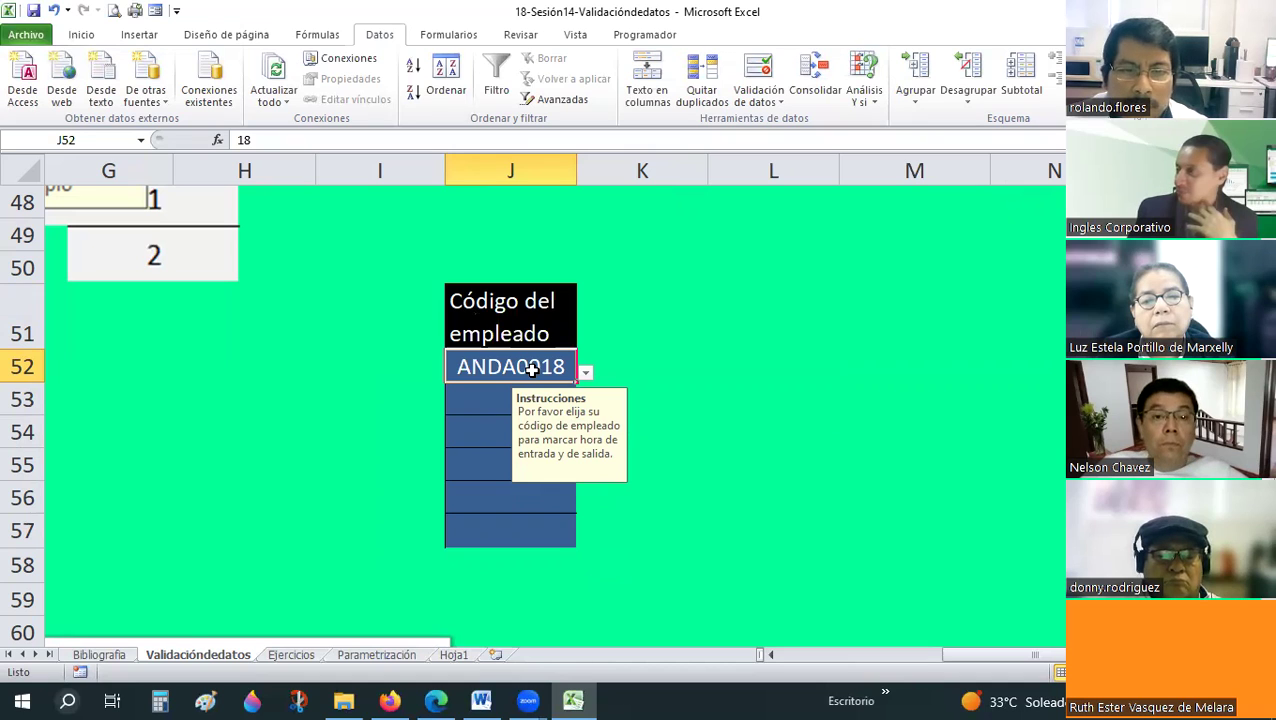
{"action": "left_click", "coordinate": [488, 400]}
{"action": "type", "text": "19"}
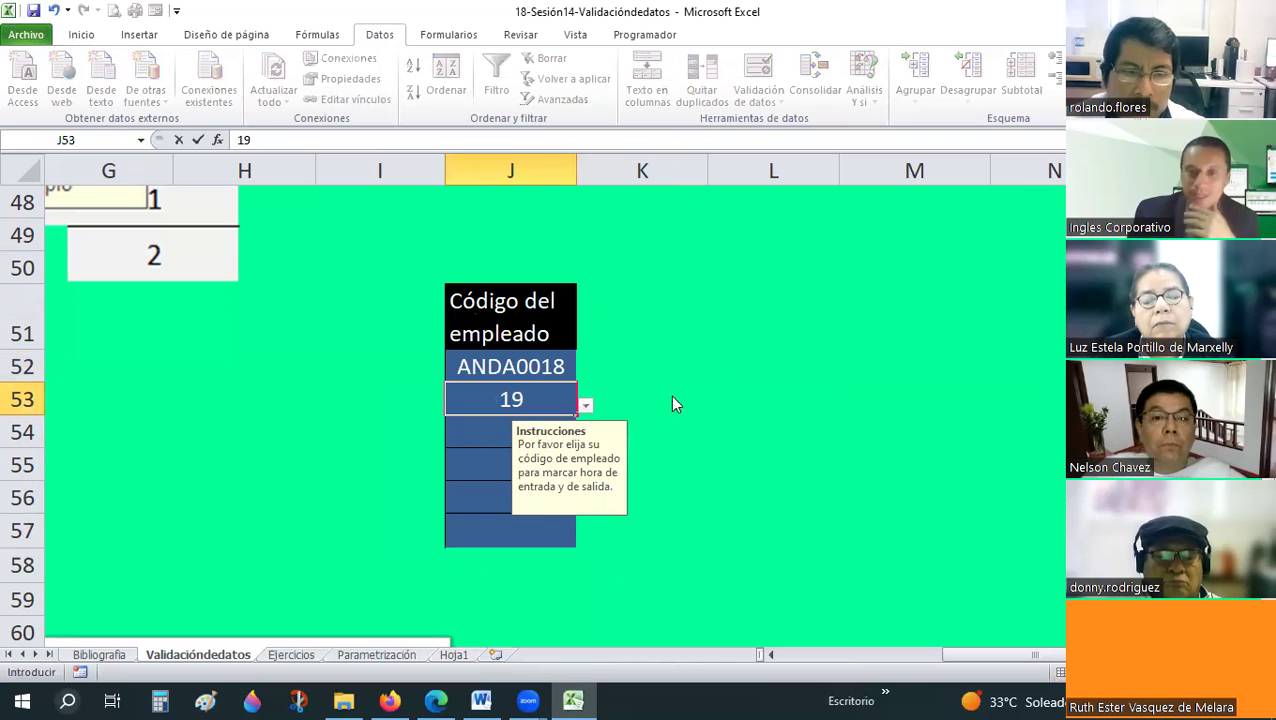
{"action": "key", "text": "Return"}
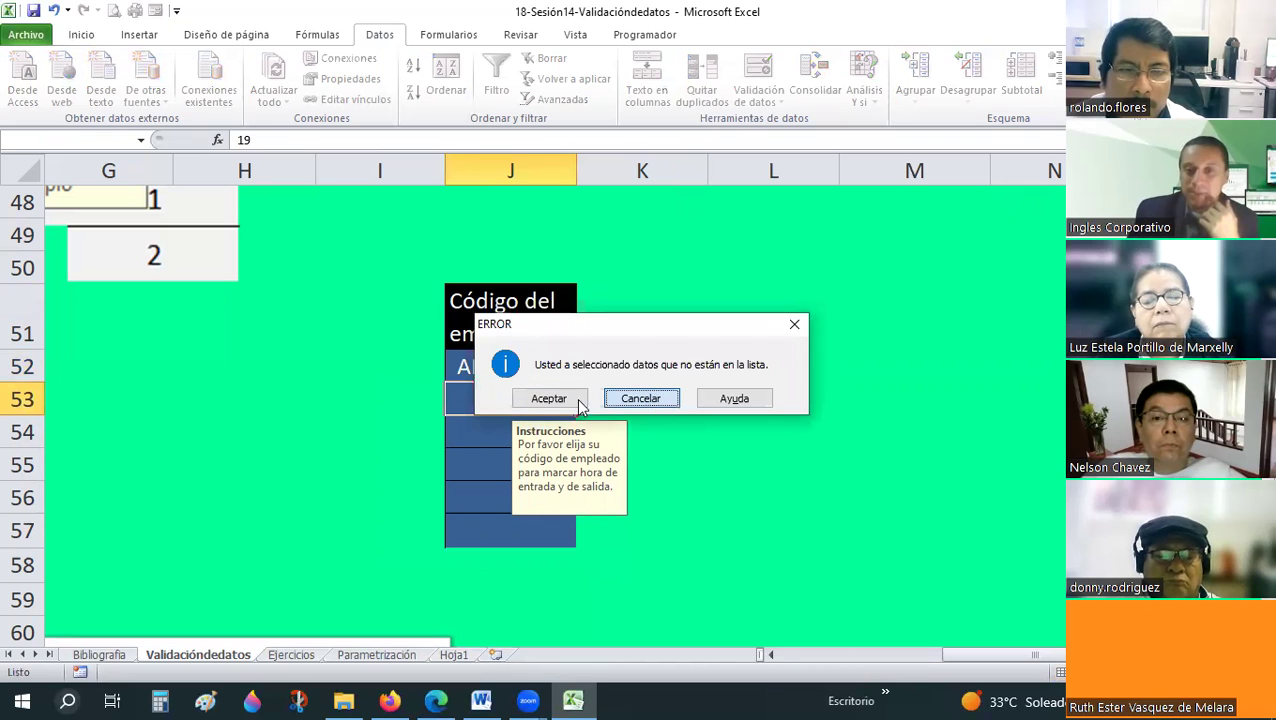
{"action": "key", "text": "Escape"}
Check J53's code list, restore J52 to code 5 (ANDA0005), and select J51:J57.
{"action": "key", "text": "alt+Down"}
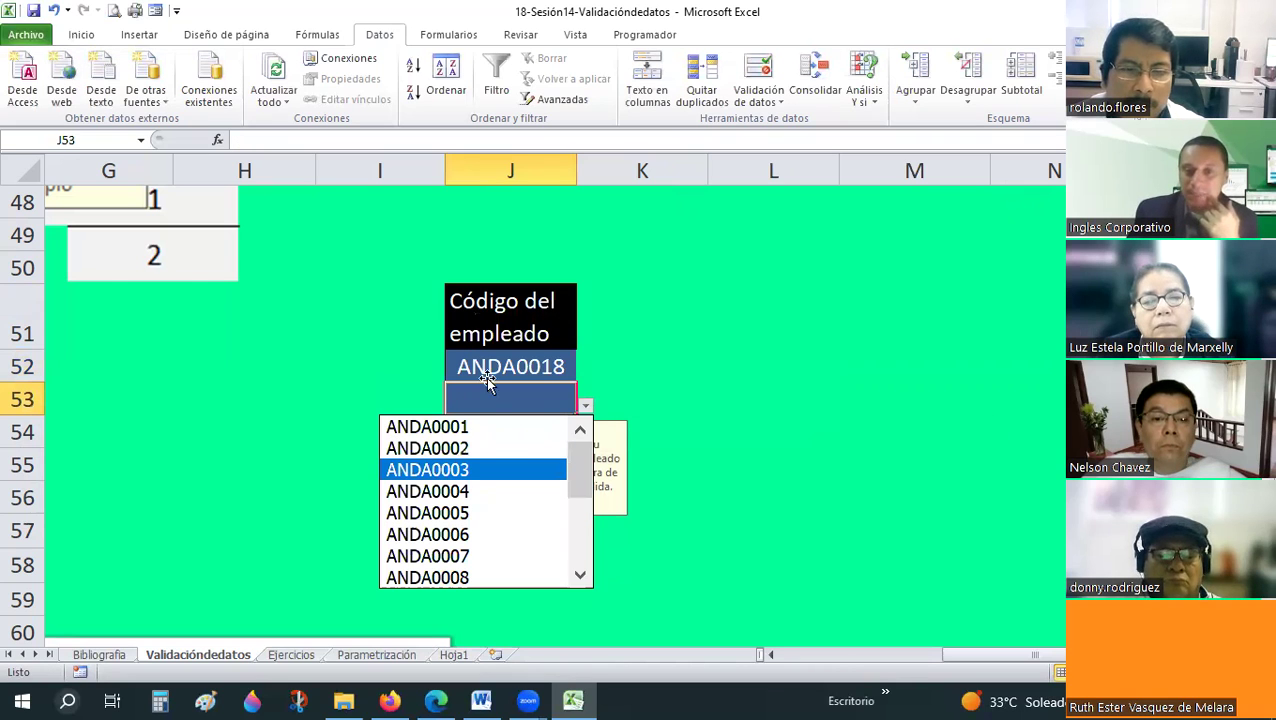
{"action": "scroll", "coordinate": [485, 377], "scroll_direction": "up", "scroll_amount": 2}
{"action": "scroll", "coordinate": [547, 268], "scroll_direction": "down", "scroll_amount": 3}
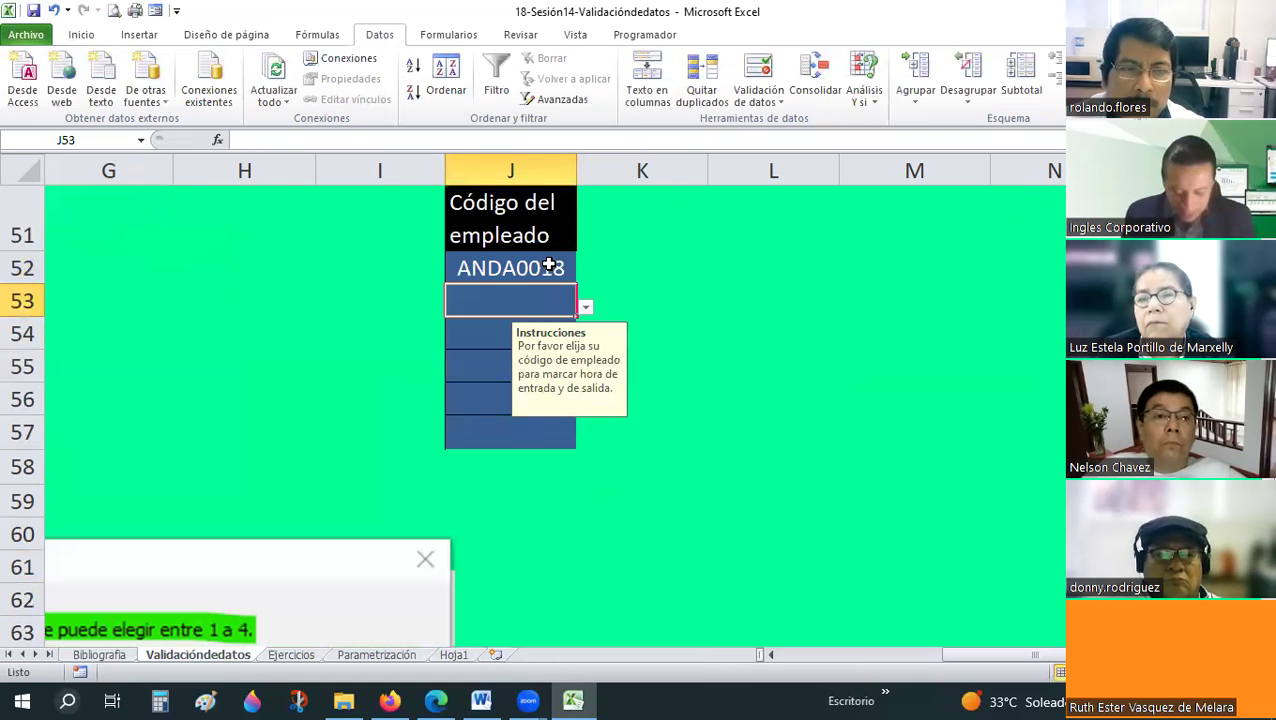
{"action": "left_click", "coordinate": [548, 266]}
{"action": "type", "text": "5"}
{"action": "key", "text": "ctrl+Return"}
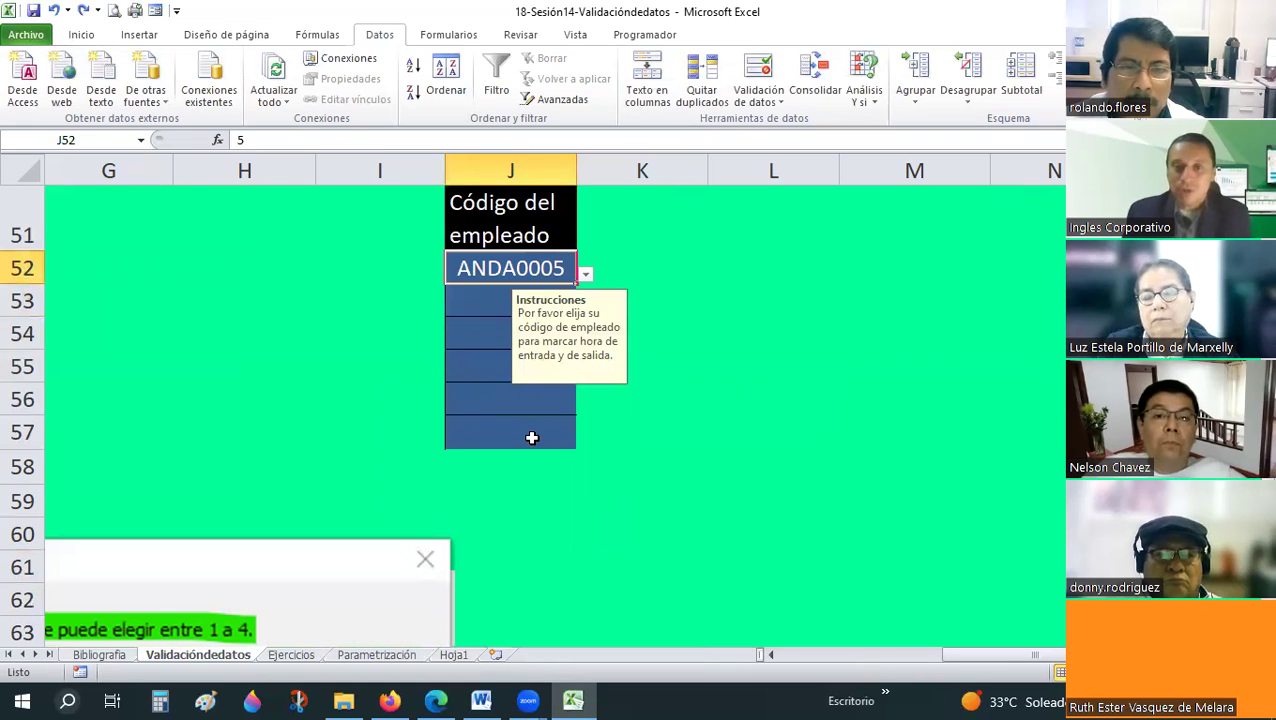
{"action": "left_click_drag", "start_coordinate": [510, 218], "coordinate": [533, 435]}
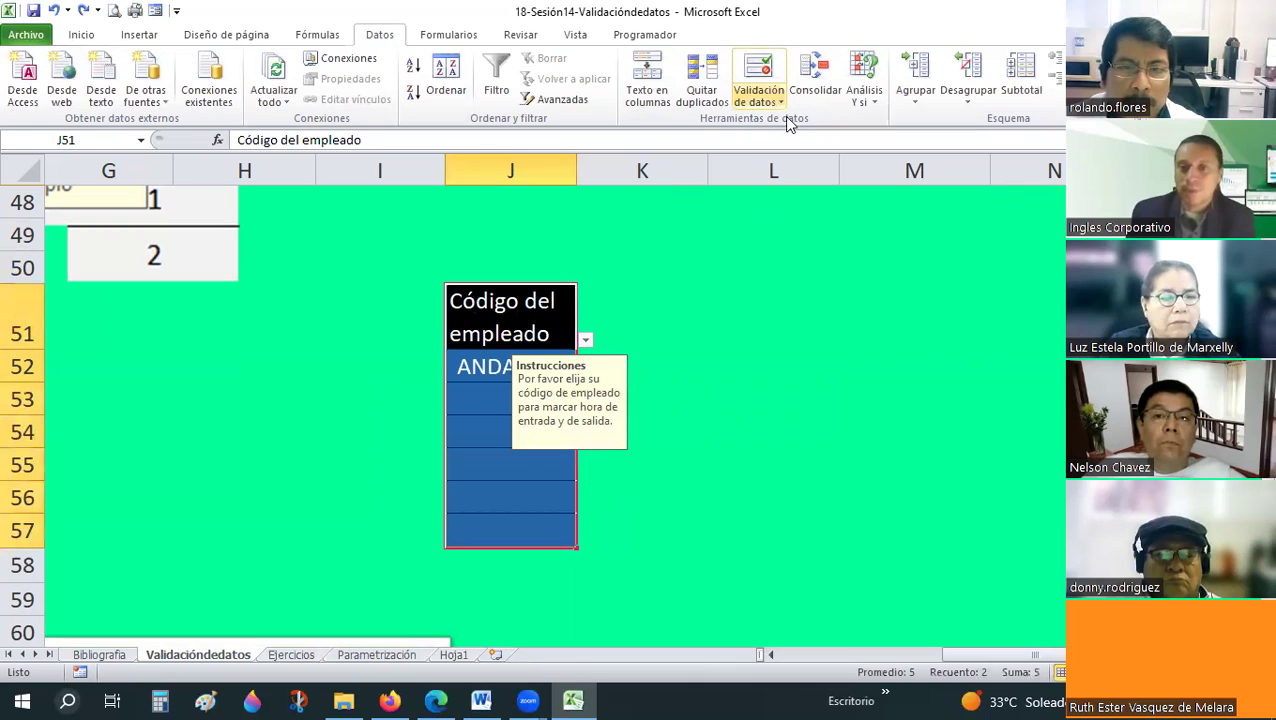
Set the J51:J57 error alert style back to Detener and check J52's input message.
{"action": "left_click", "coordinate": [781, 102]}
{"action": "key", "text": "Return"}
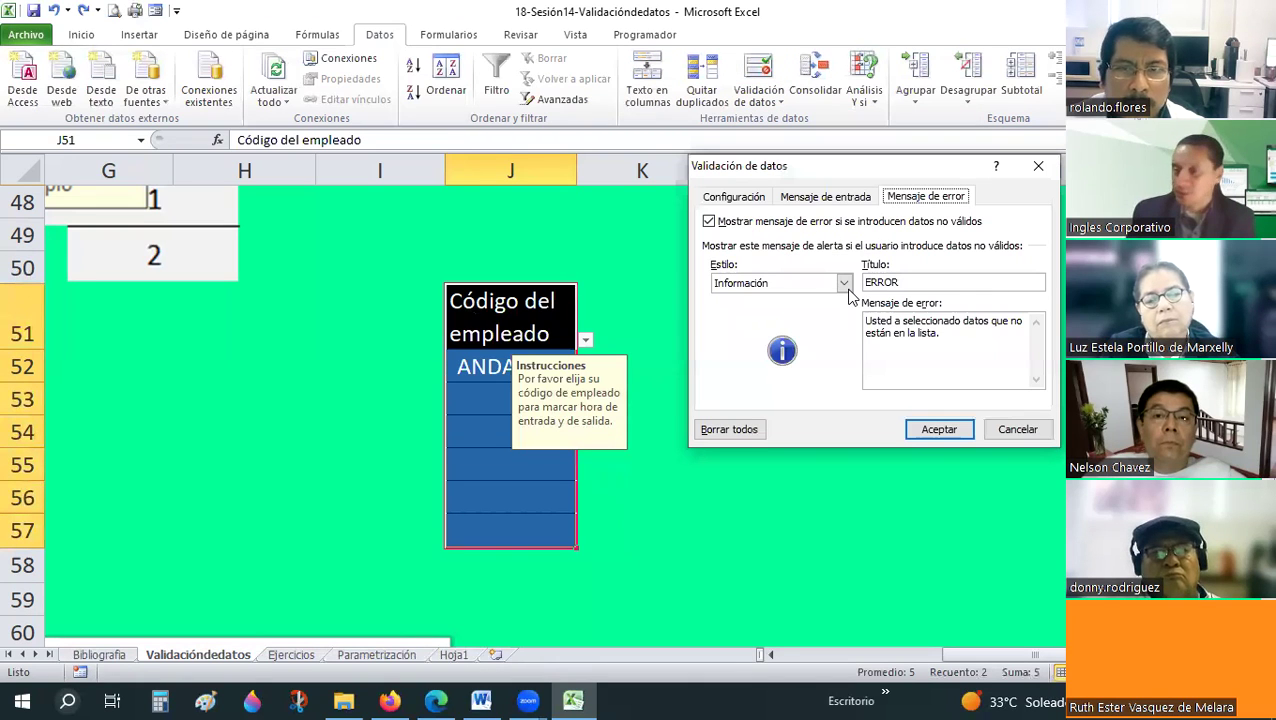
{"action": "left_click", "coordinate": [844, 284]}
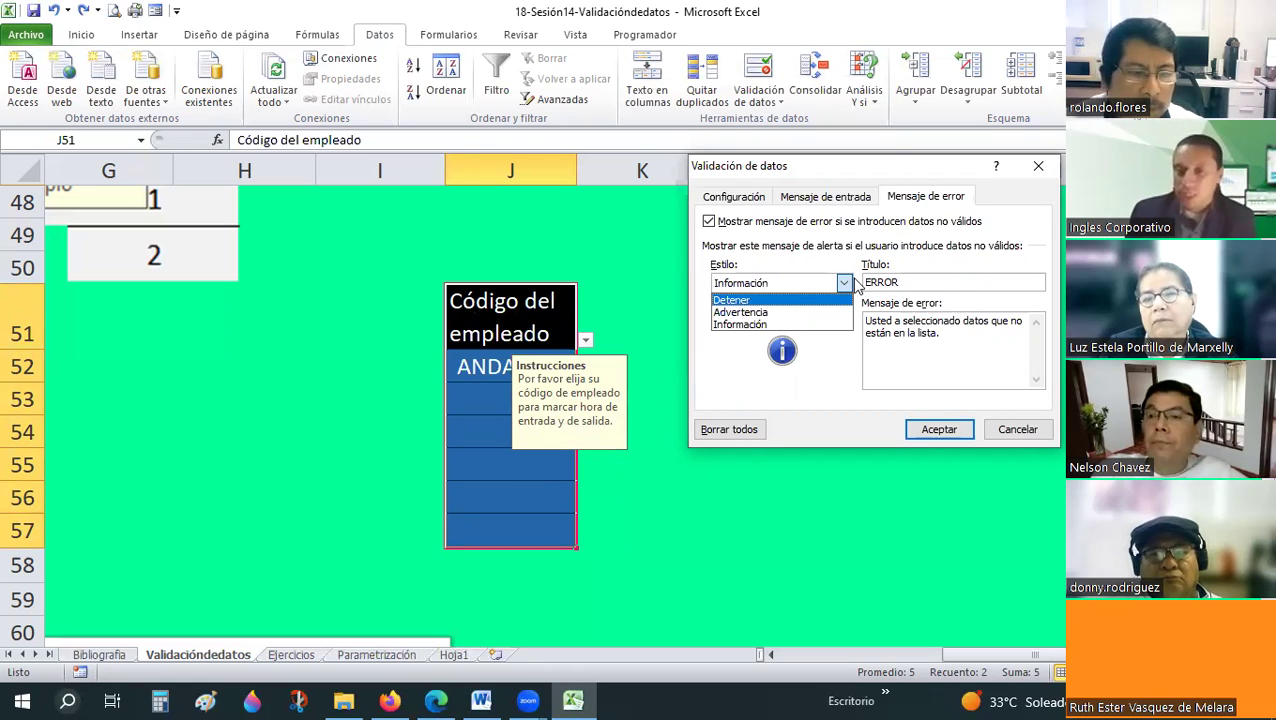
{"action": "left_click", "coordinate": [797, 302]}
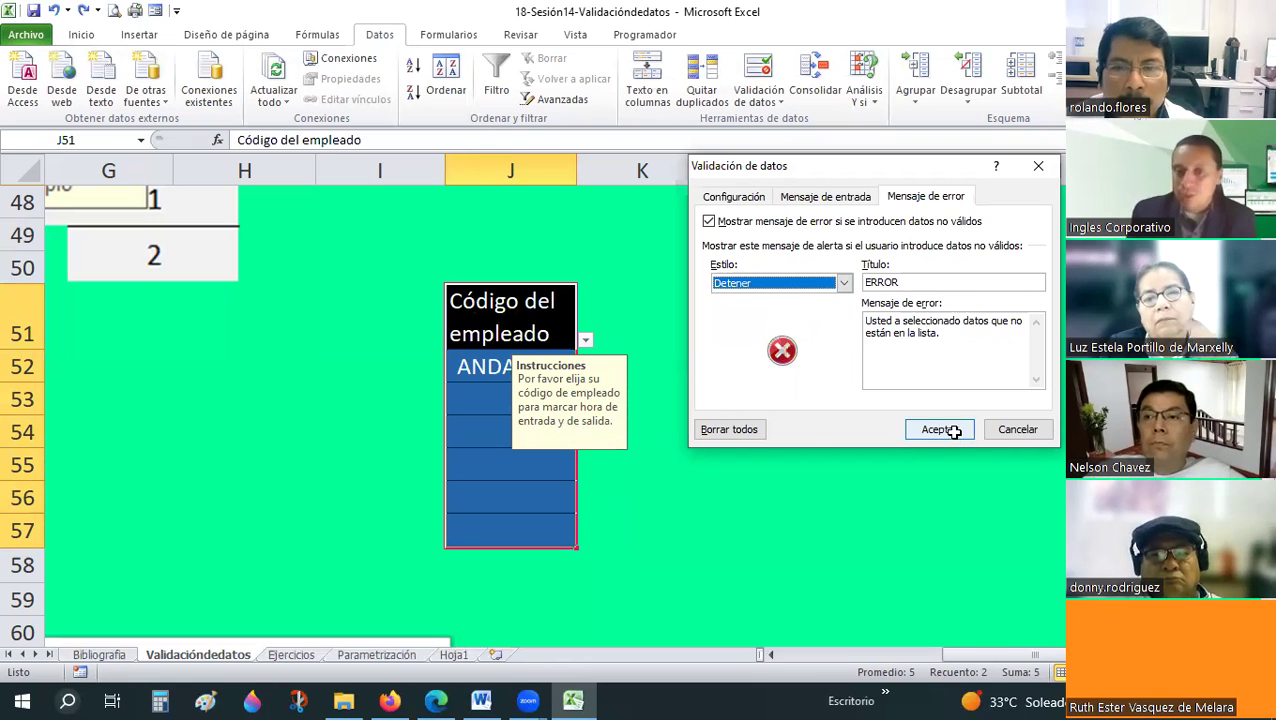
{"action": "left_click", "coordinate": [940, 429]}
{"action": "left_click", "coordinate": [773, 431]}
{"action": "left_click", "coordinate": [492, 374]}
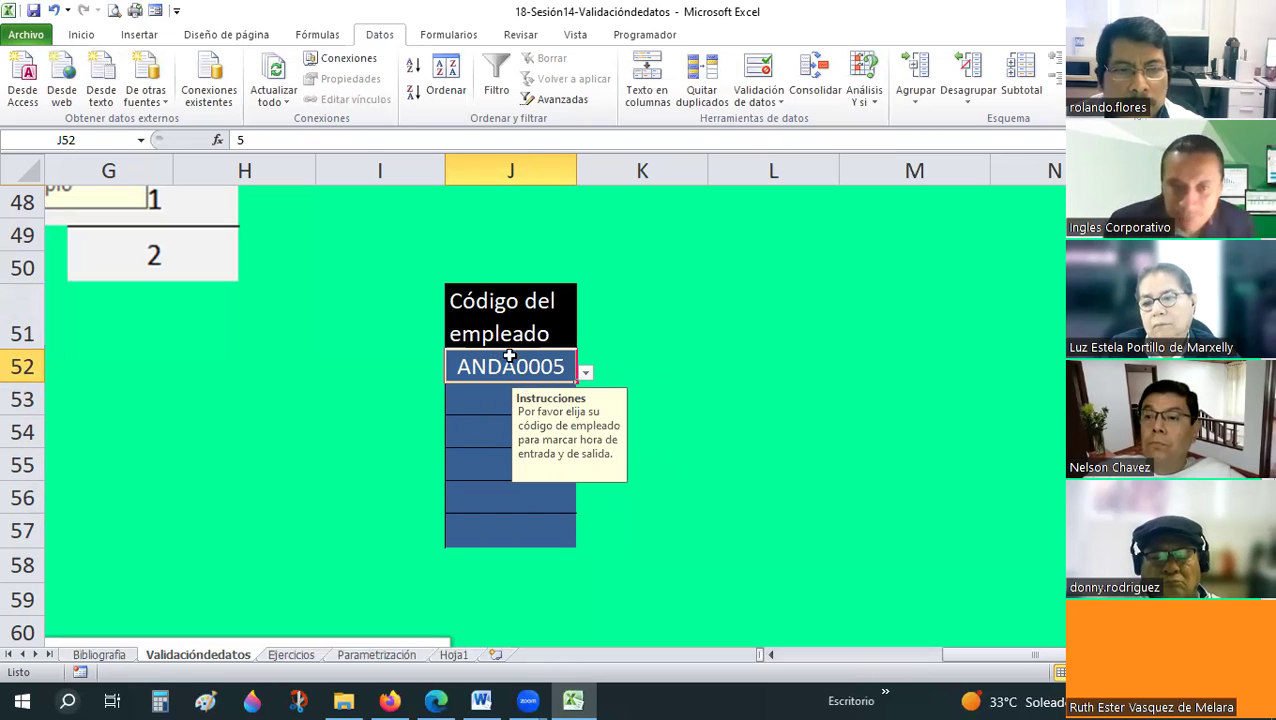
{"action": "left_click_drag", "start_coordinate": [510, 316], "coordinate": [510, 527]}
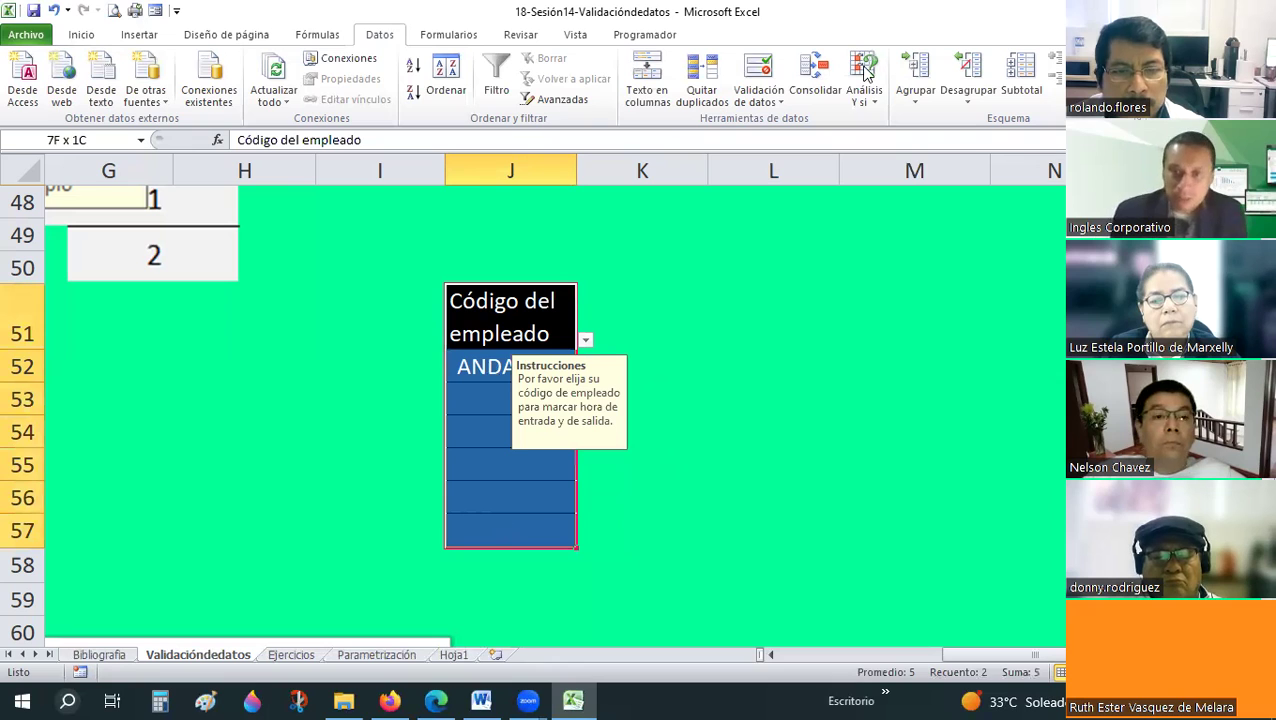
Append 'Si necesita ayuda hable con el encargado de soporte.' to the J51:J57 error message.
{"action": "left_click", "coordinate": [778, 101]}
{"action": "left_click", "coordinate": [790, 121]}
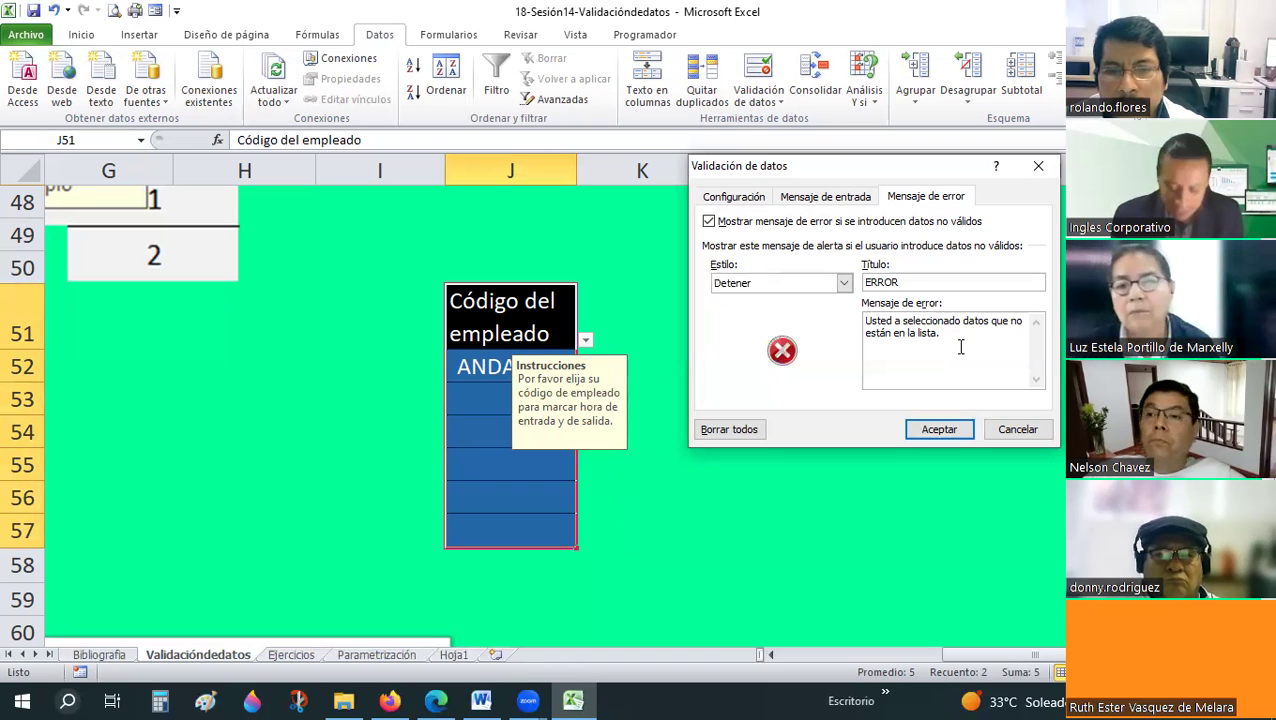
{"action": "type", "text": "Si ne"}
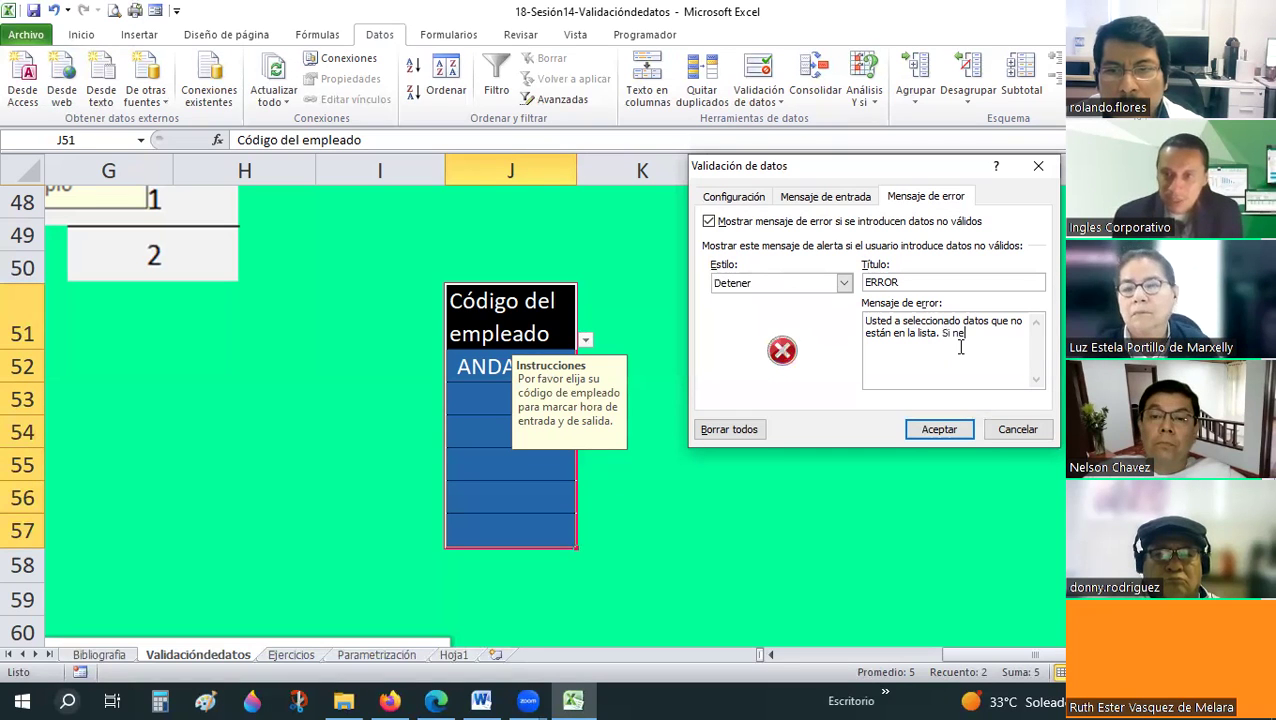
{"action": "type", "text": "cesita ayuda hable con el encar"}
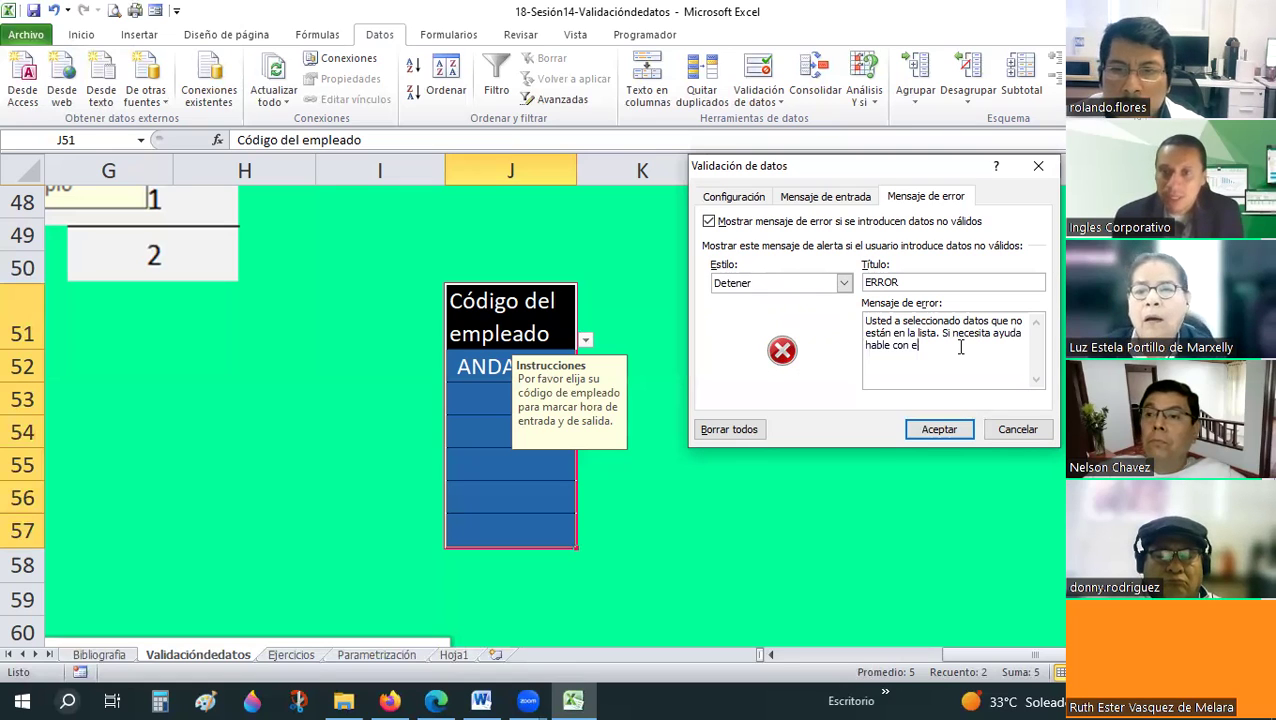
{"action": "type", "text": "gado de s"}
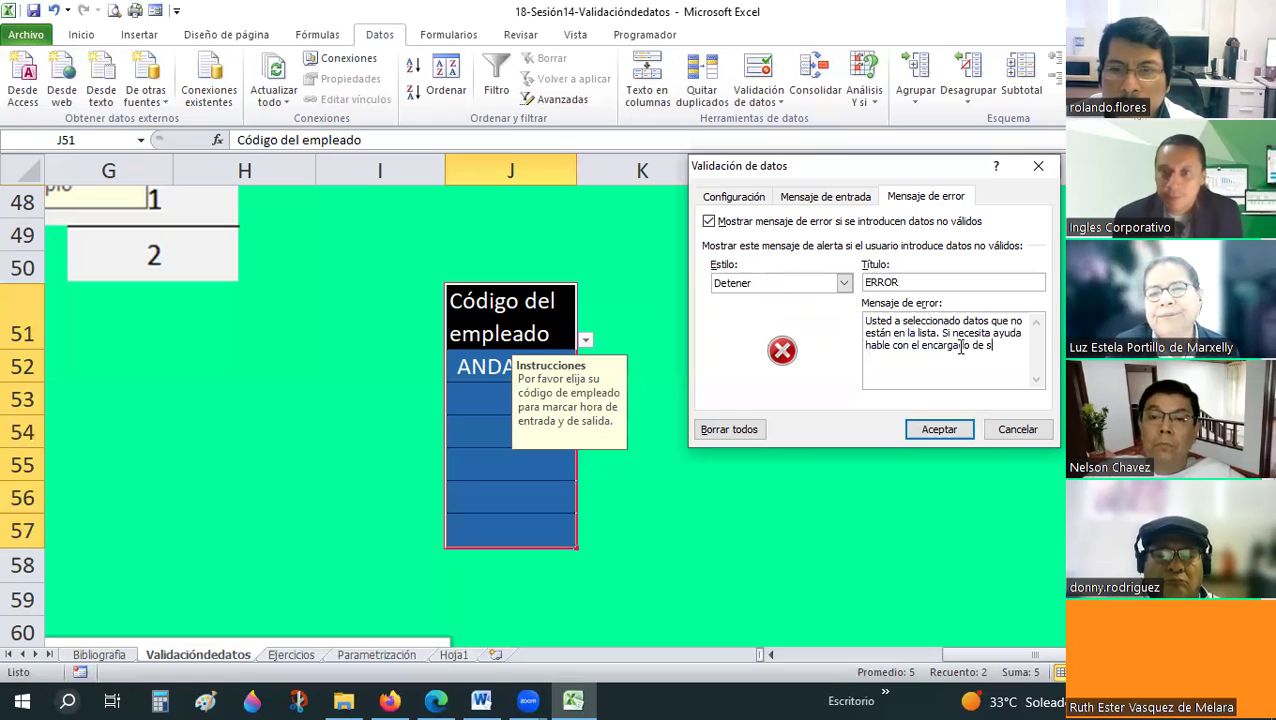
{"action": "type", "text": "oporte."}
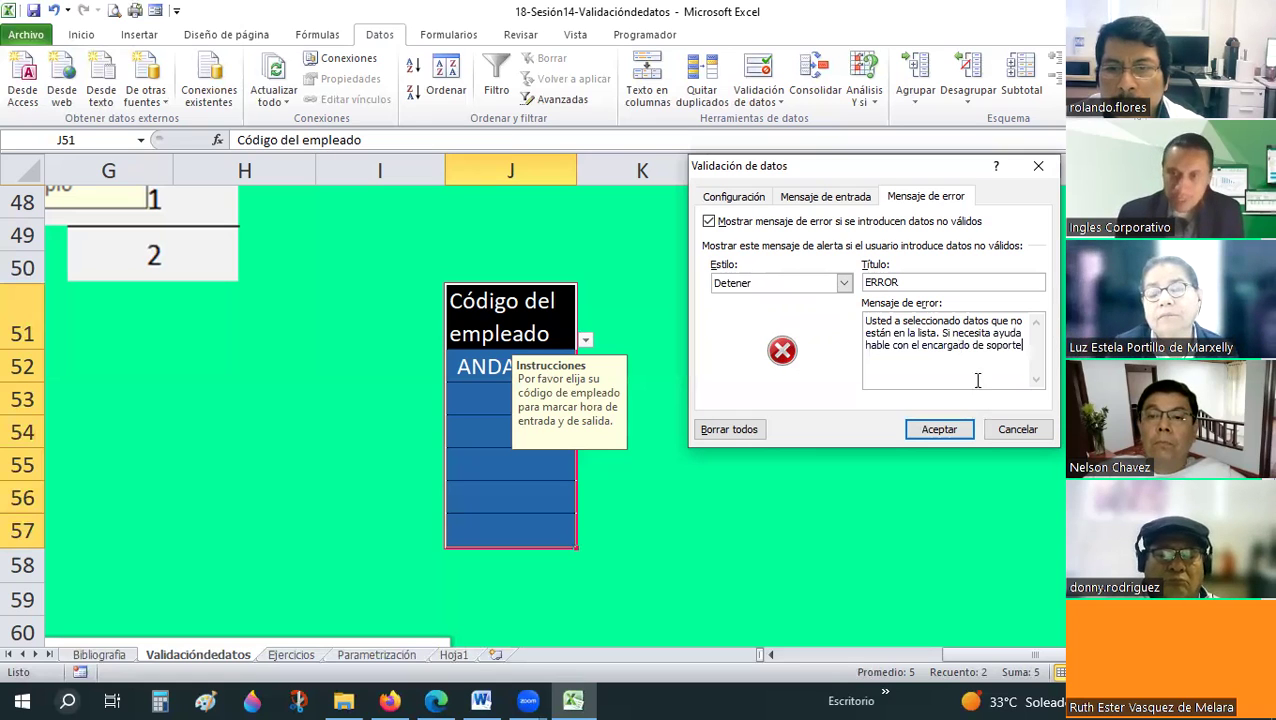
{"action": "left_click", "coordinate": [939, 429]}
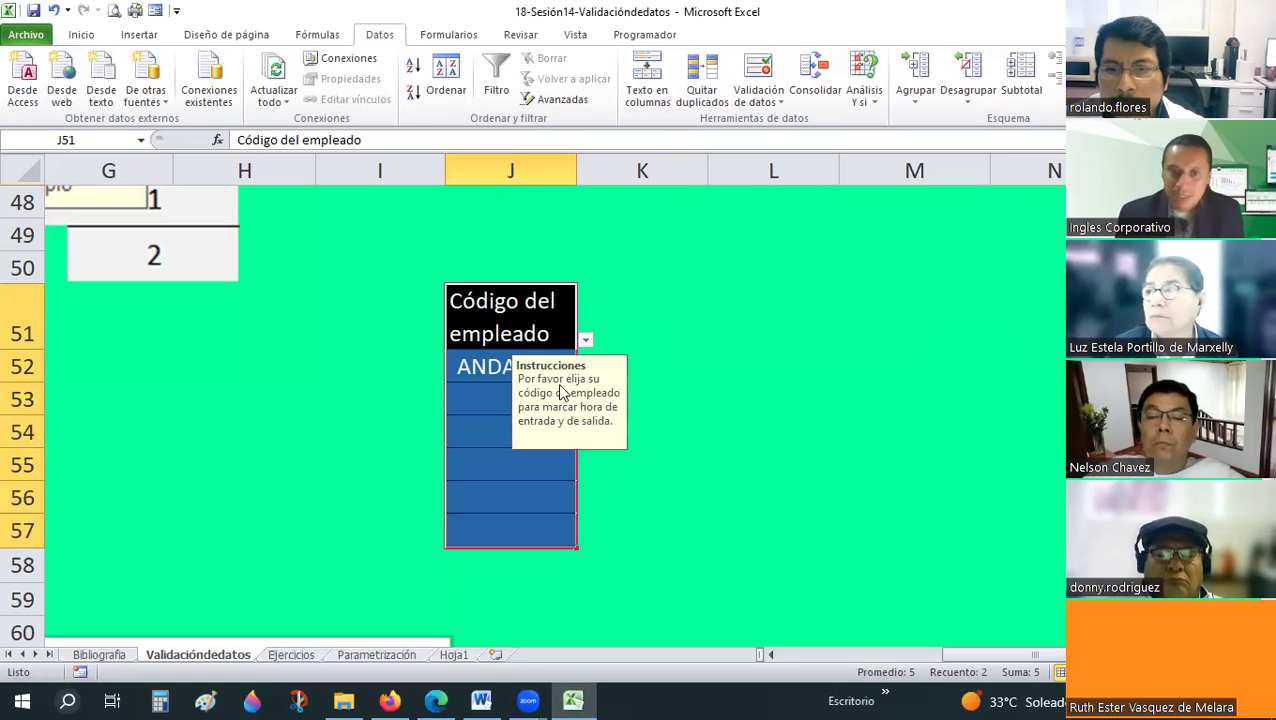
{"action": "left_click", "coordinate": [492, 378]}
{"action": "type", "text": "18"}
{"action": "key", "text": "Return"}
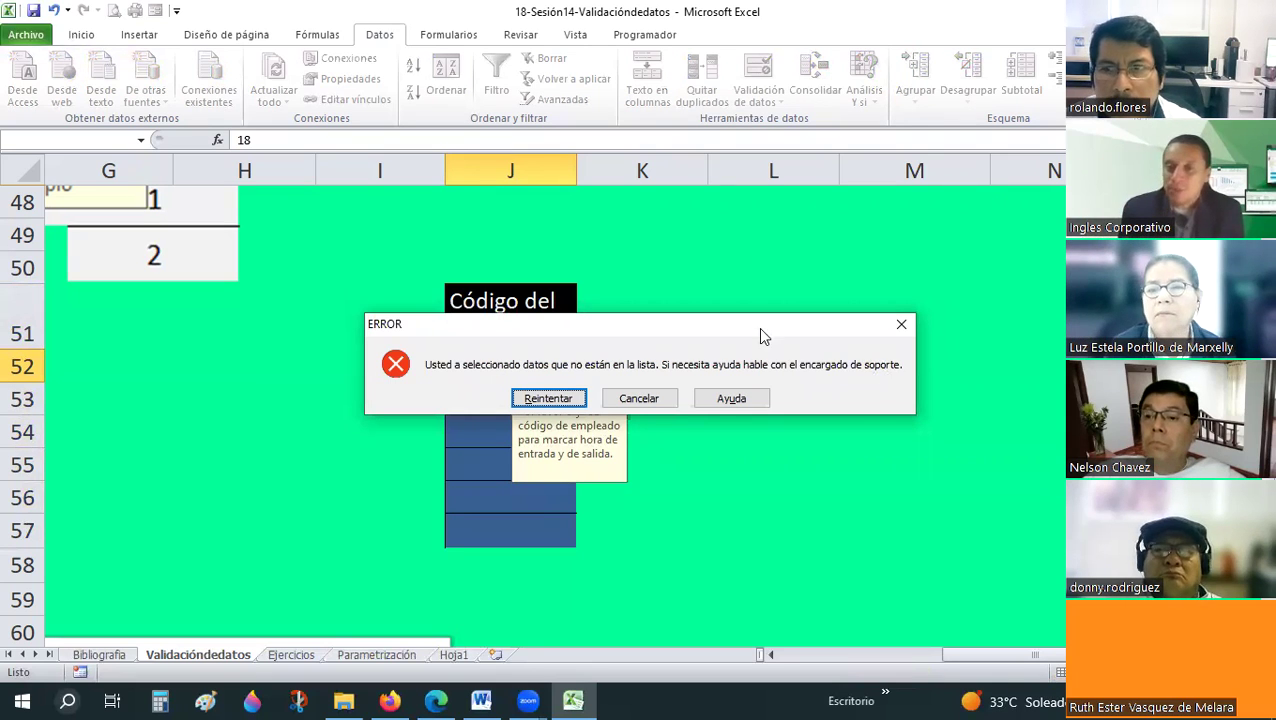
{"action": "key", "text": "Escape"}
{"action": "left_click", "coordinate": [719, 368]}
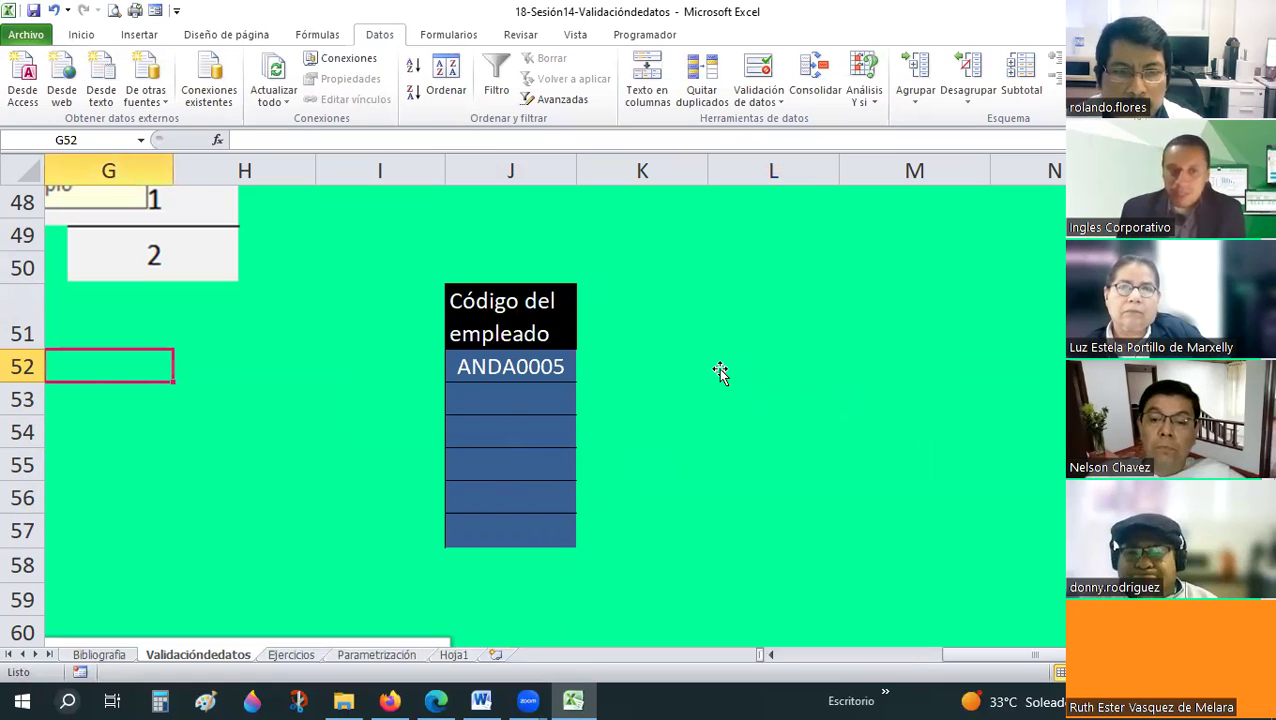
Glance at the Ejercicios exercises, then return to Validacióndedatos and scroll to the error-alert example.
{"action": "key", "text": "Return"}
{"action": "key", "text": "Down"}
{"action": "key", "text": "Down"}
{"action": "key", "text": "Down"}
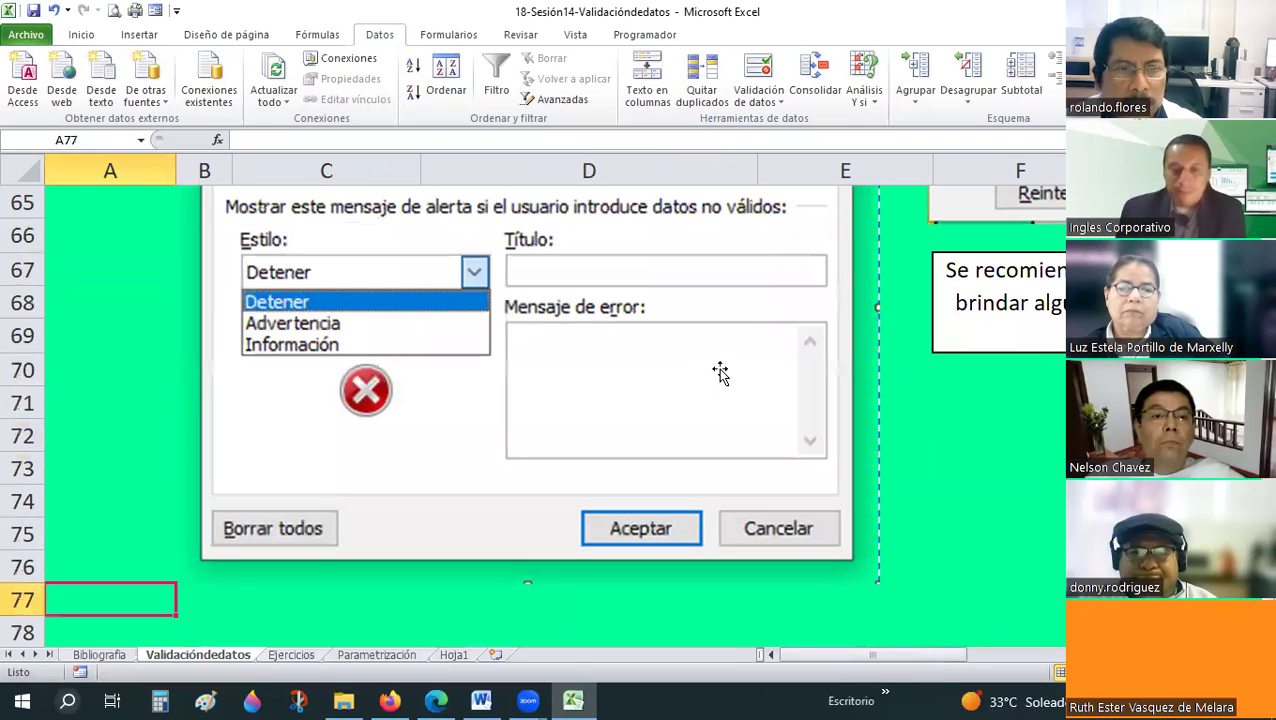
{"action": "left_click", "coordinate": [291, 655]}
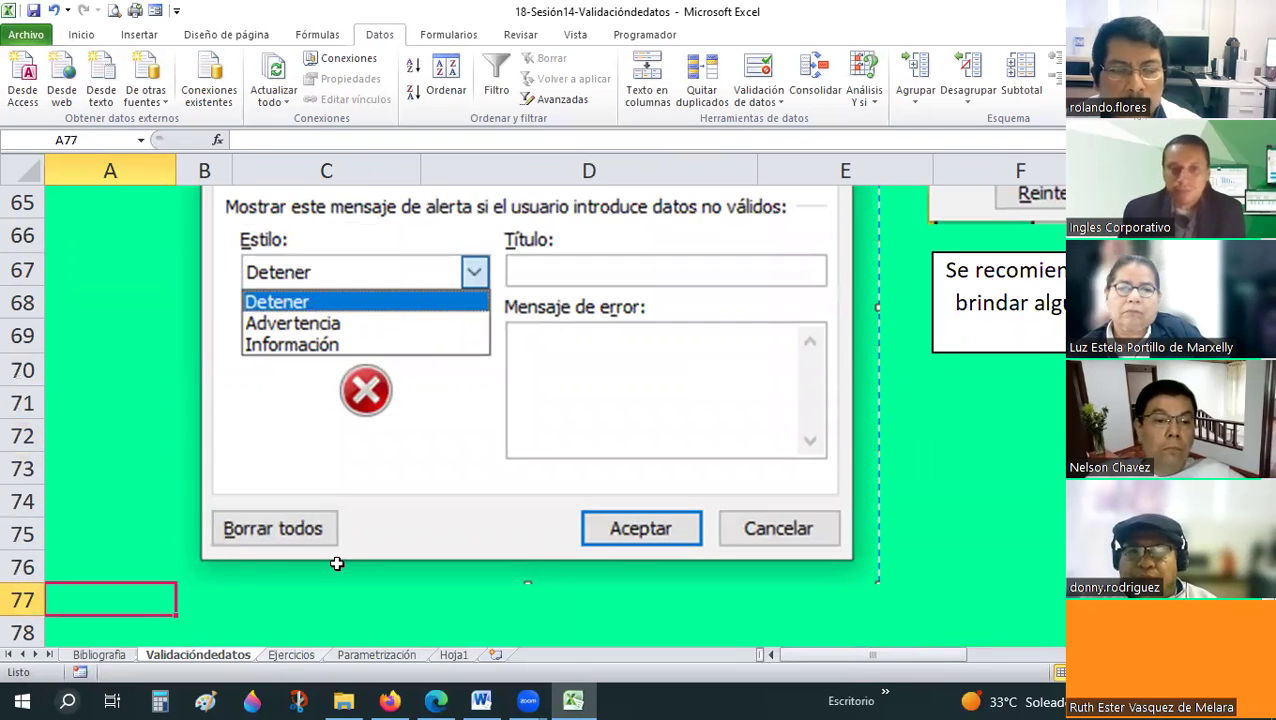
{"action": "key", "text": "Down"}
{"action": "key", "text": "Down"}
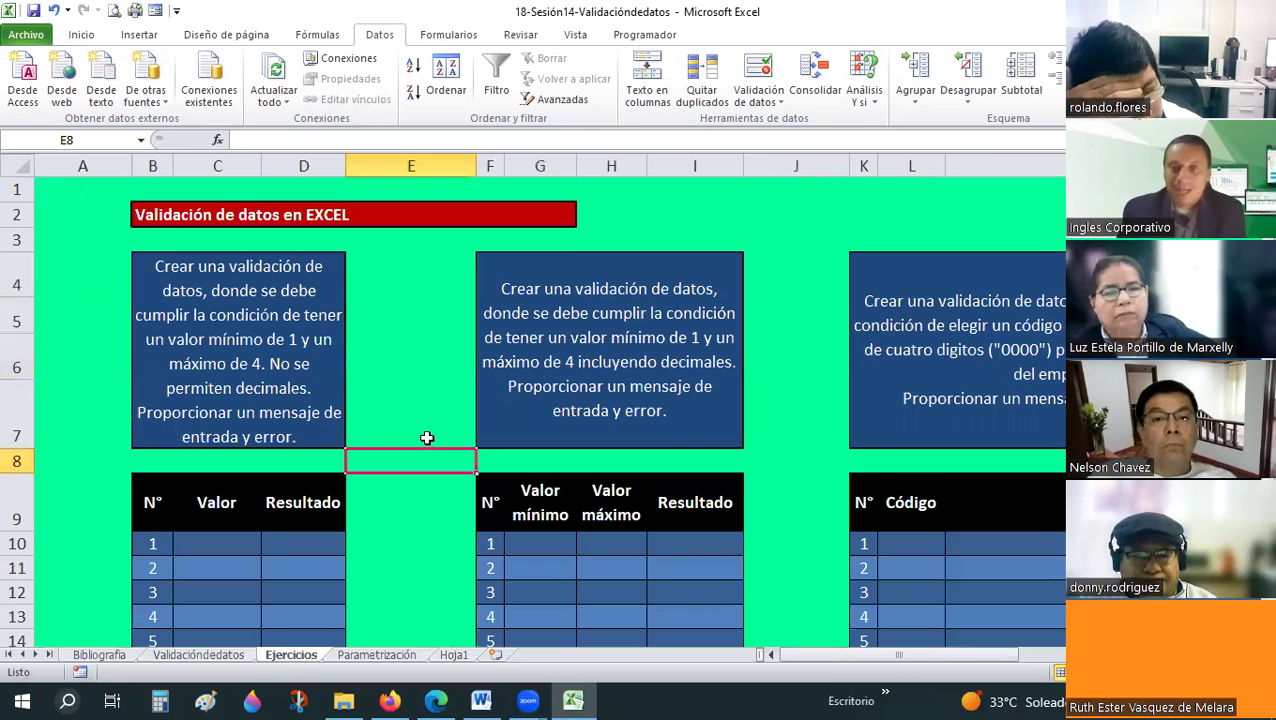
{"action": "scroll", "coordinate": [427, 438], "scroll_direction": "down", "scroll_amount": 4}
{"action": "scroll", "coordinate": [575, 541], "scroll_direction": "up", "scroll_amount": 4}
{"action": "mouse_move", "coordinate": [1008, 656]}
{"action": "left_mouse_down"}
{"action": "mouse_move", "coordinate": [1060, 656]}
{"action": "mouse_move", "coordinate": [790, 656]}
{"action": "left_mouse_up"}
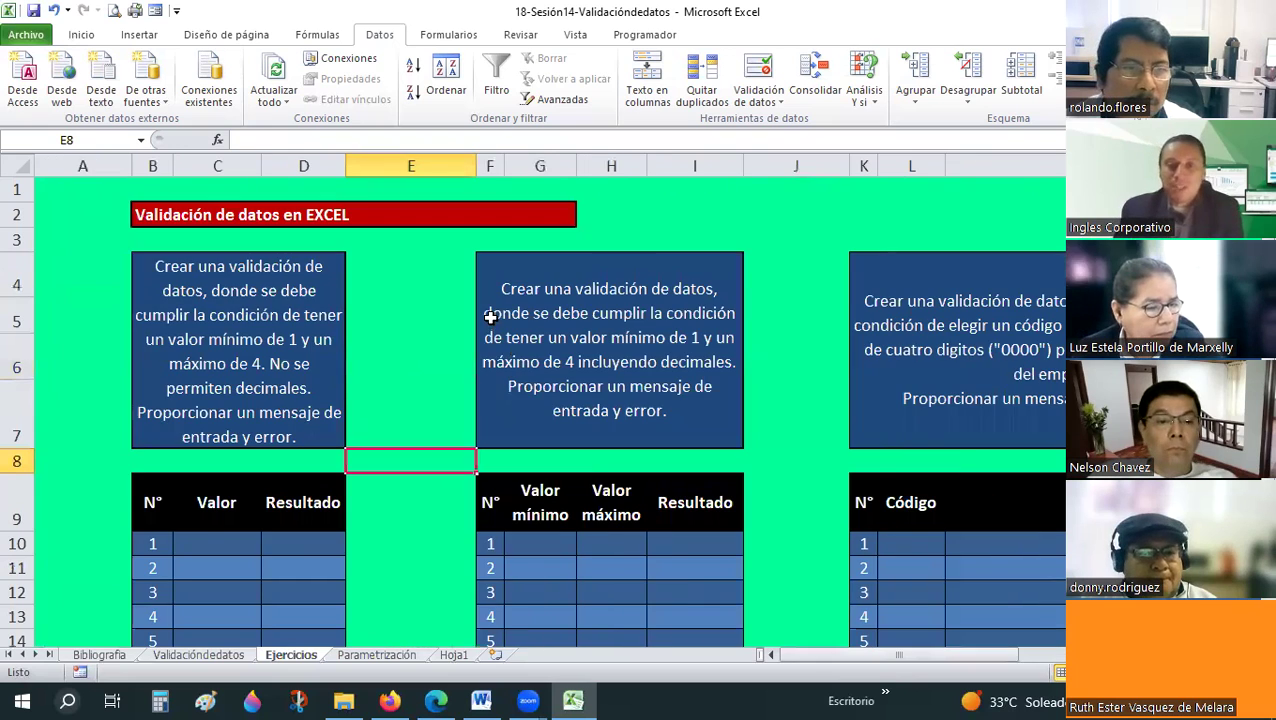
{"action": "scroll", "coordinate": [490, 236], "scroll_direction": "down", "scroll_amount": 2}
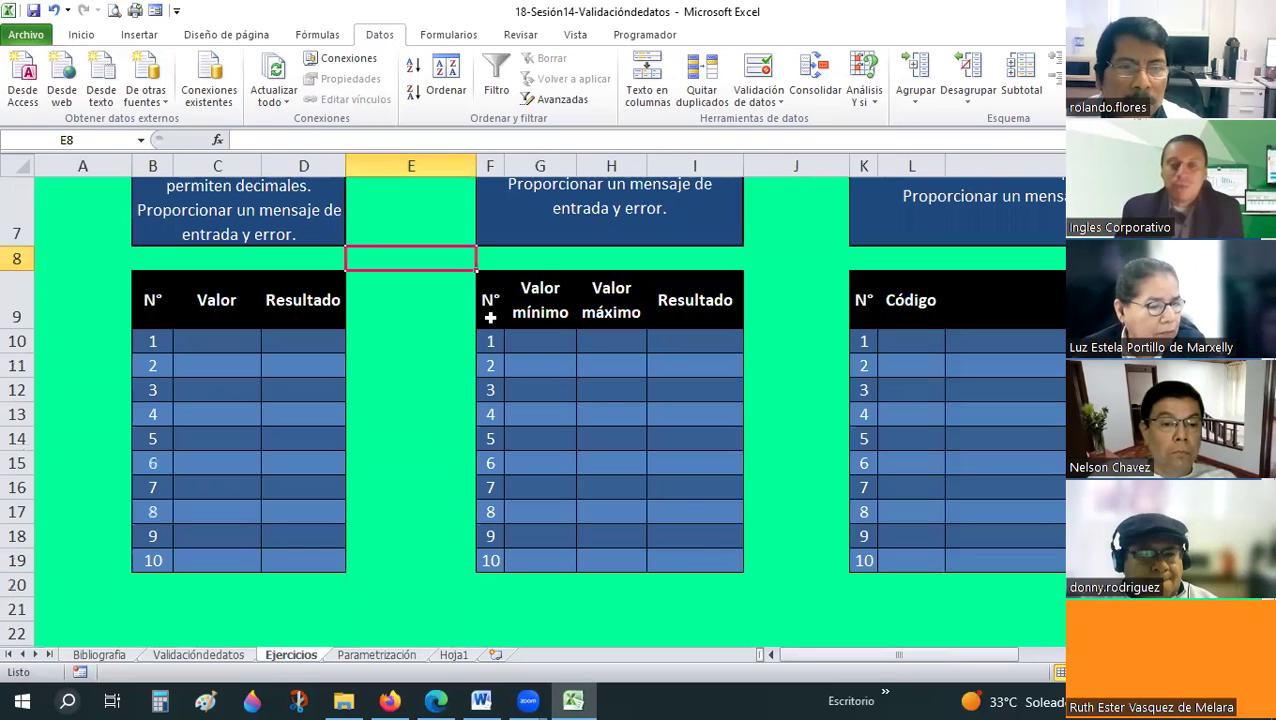
{"action": "left_click", "coordinate": [228, 656]}
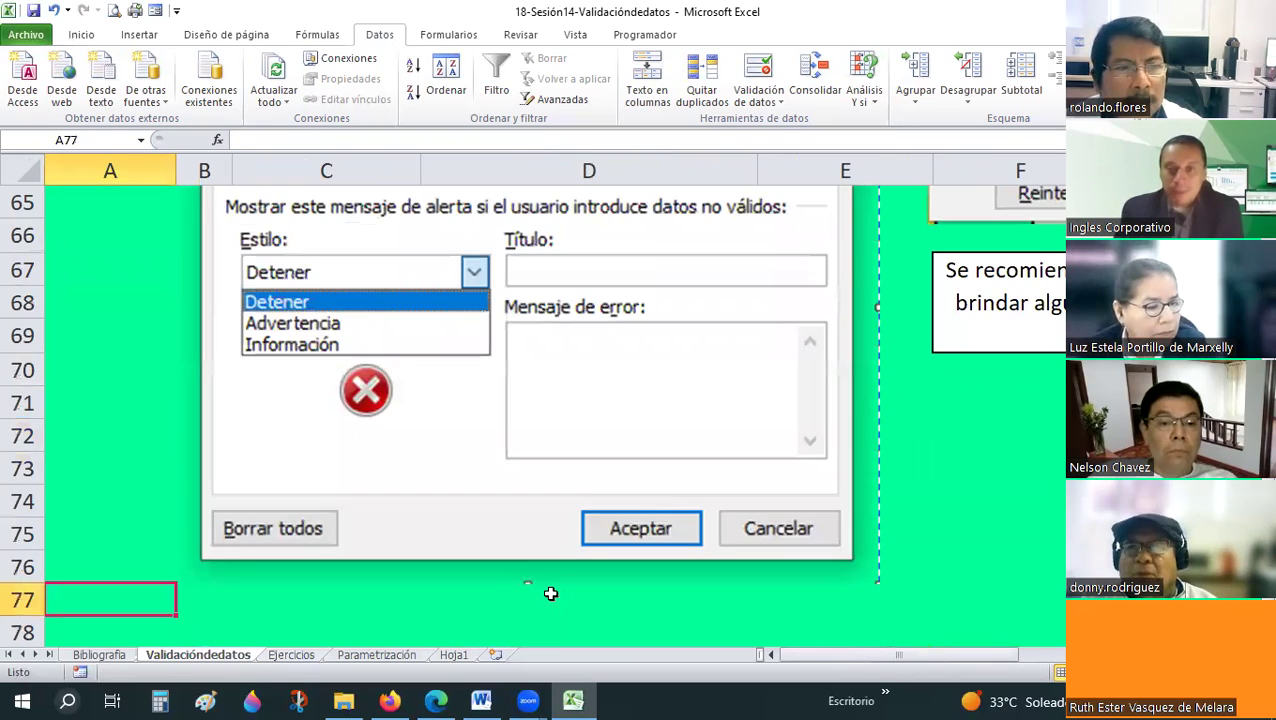
{"action": "scroll", "coordinate": [301, 469], "scroll_direction": "down", "scroll_amount": 3}
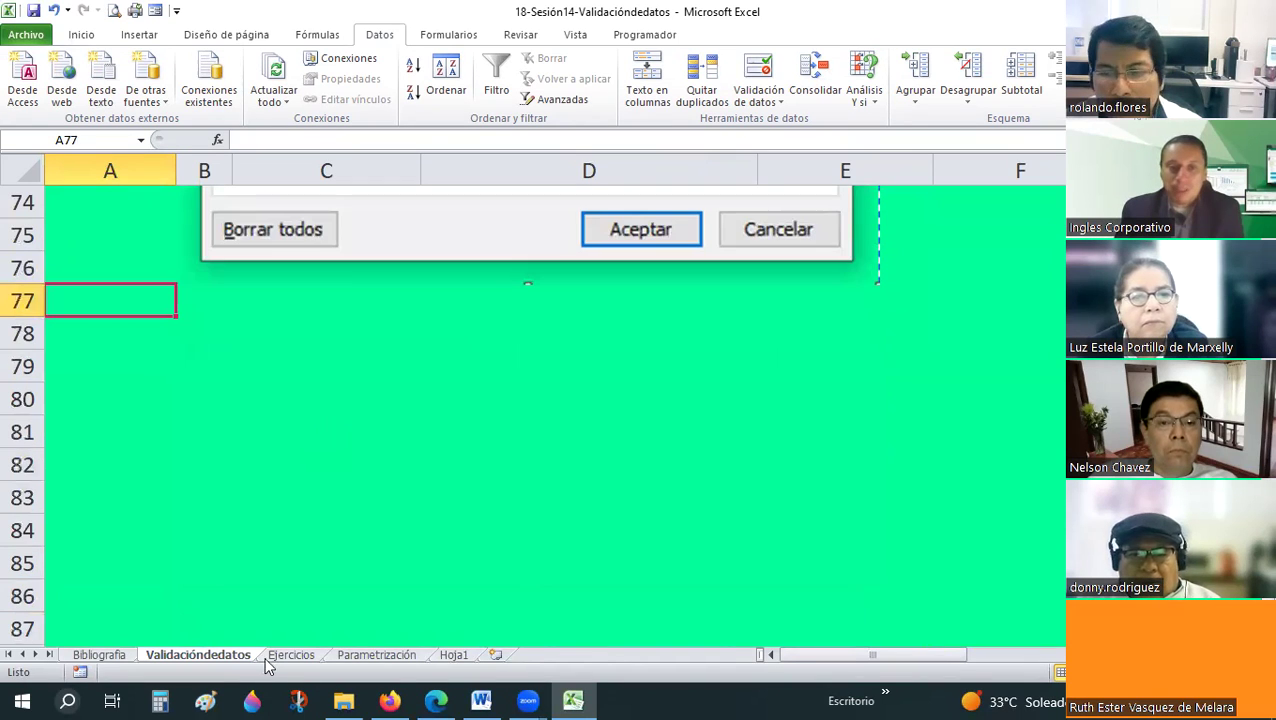
{"action": "scroll", "coordinate": [330, 660], "scroll_direction": "down", "scroll_amount": 1}
Copy the employee table B6:D23 from Parametrización and paste it at B81 on Validacióndedatos.
{"action": "left_click", "coordinate": [395, 656]}
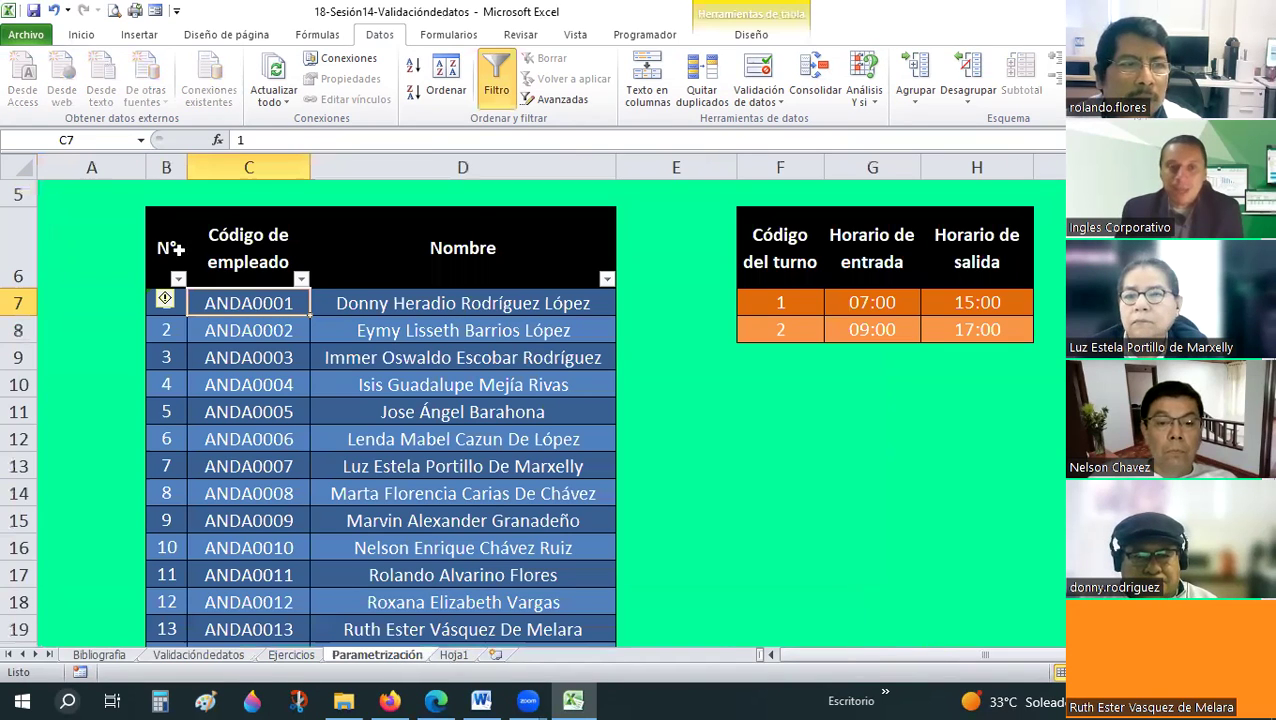
{"action": "left_click", "coordinate": [175, 249]}
{"action": "left_click_drag", "start_coordinate": [427, 439], "coordinate": [415, 627]}
{"action": "key", "text": "ctrl+c"}
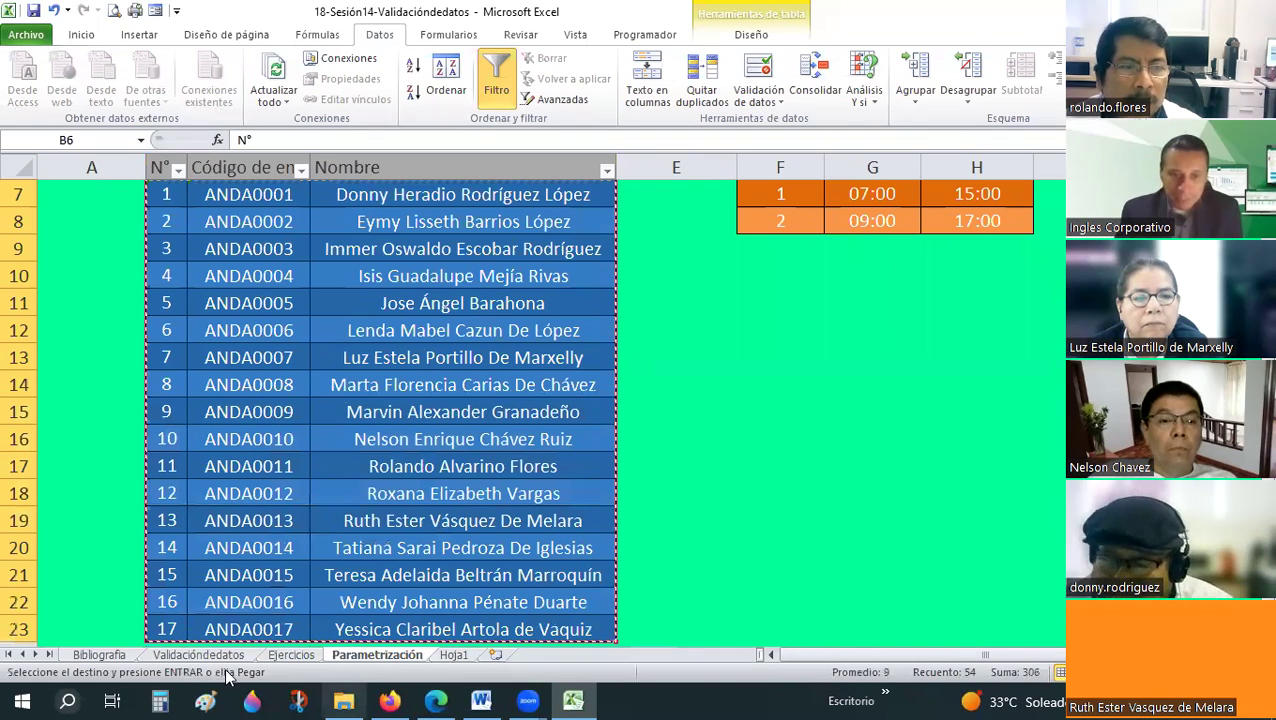
{"action": "key", "text": "ctrl+Page_Up"}
{"action": "key", "text": "ctrl+Page_Up"}
{"action": "left_click", "coordinate": [194, 328]}
{"action": "left_click", "coordinate": [81, 35]}
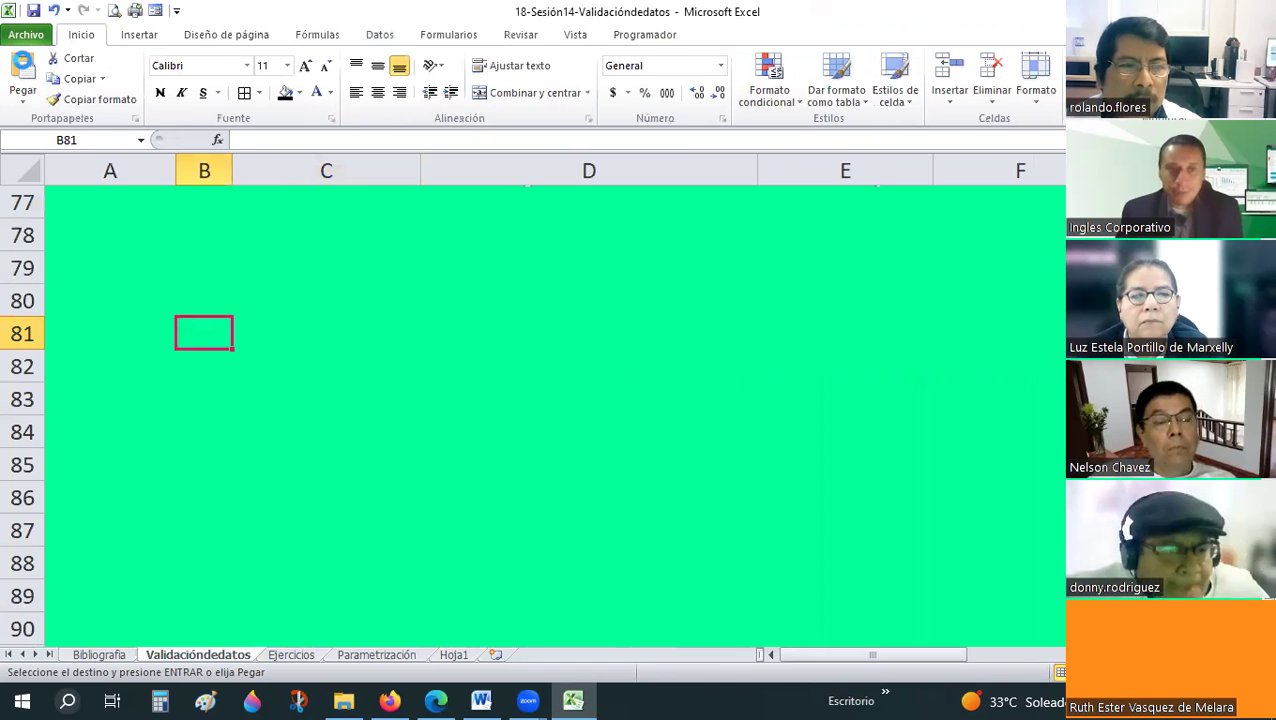
{"action": "left_click", "coordinate": [24, 68]}
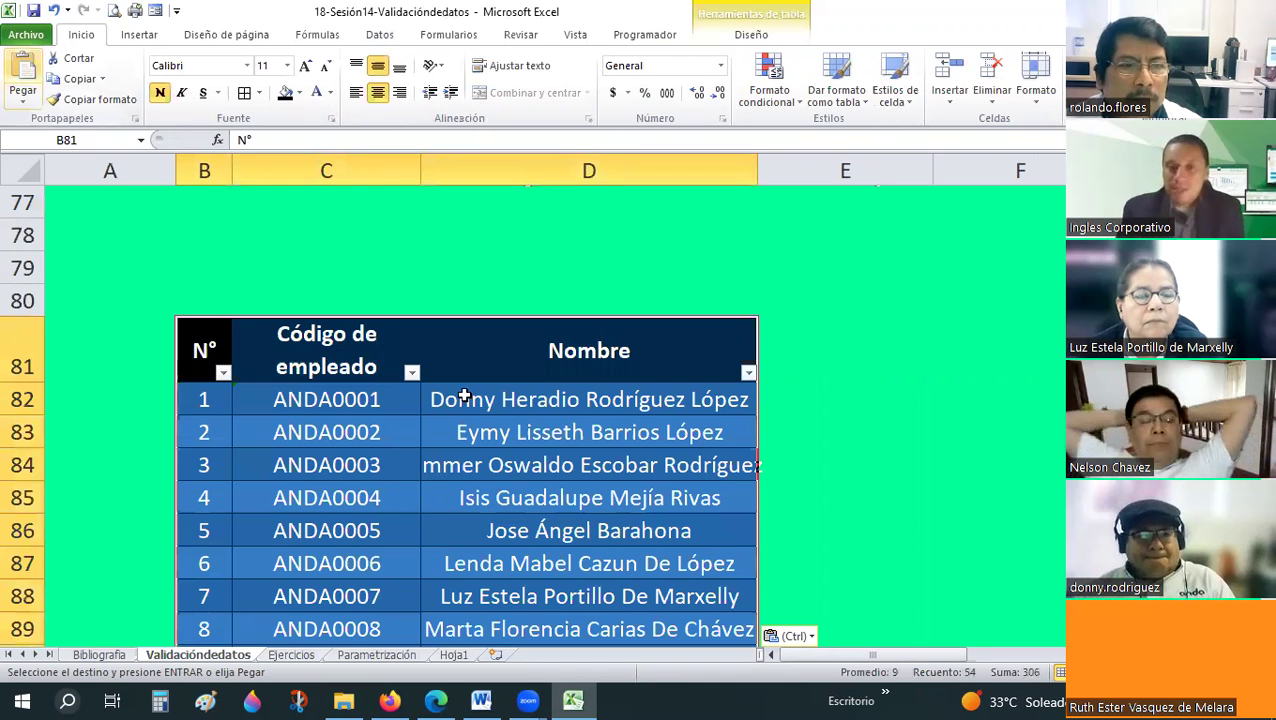
Copy the code/name header and first row C81:D82 to F81, keeping source column widths.
{"action": "left_click_drag", "start_coordinate": [352, 367], "coordinate": [440, 400]}
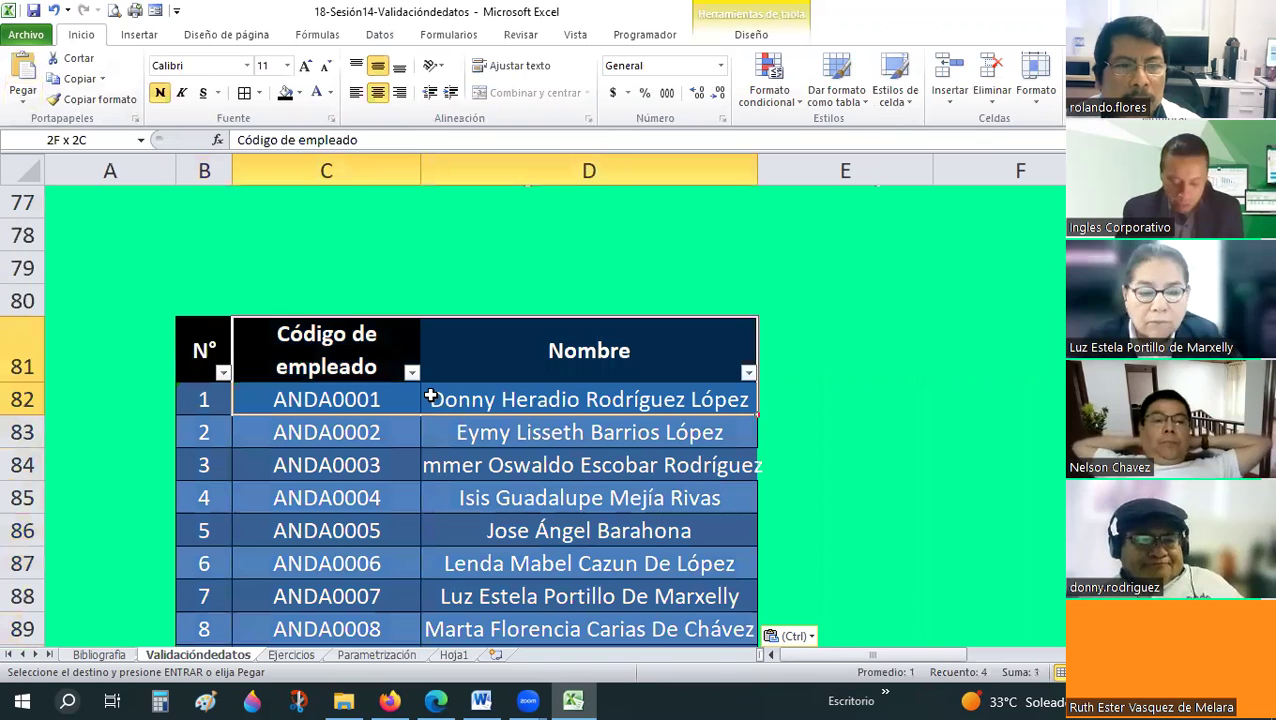
{"action": "key", "text": "ctrl+c"}
{"action": "left_click", "coordinate": [965, 361]}
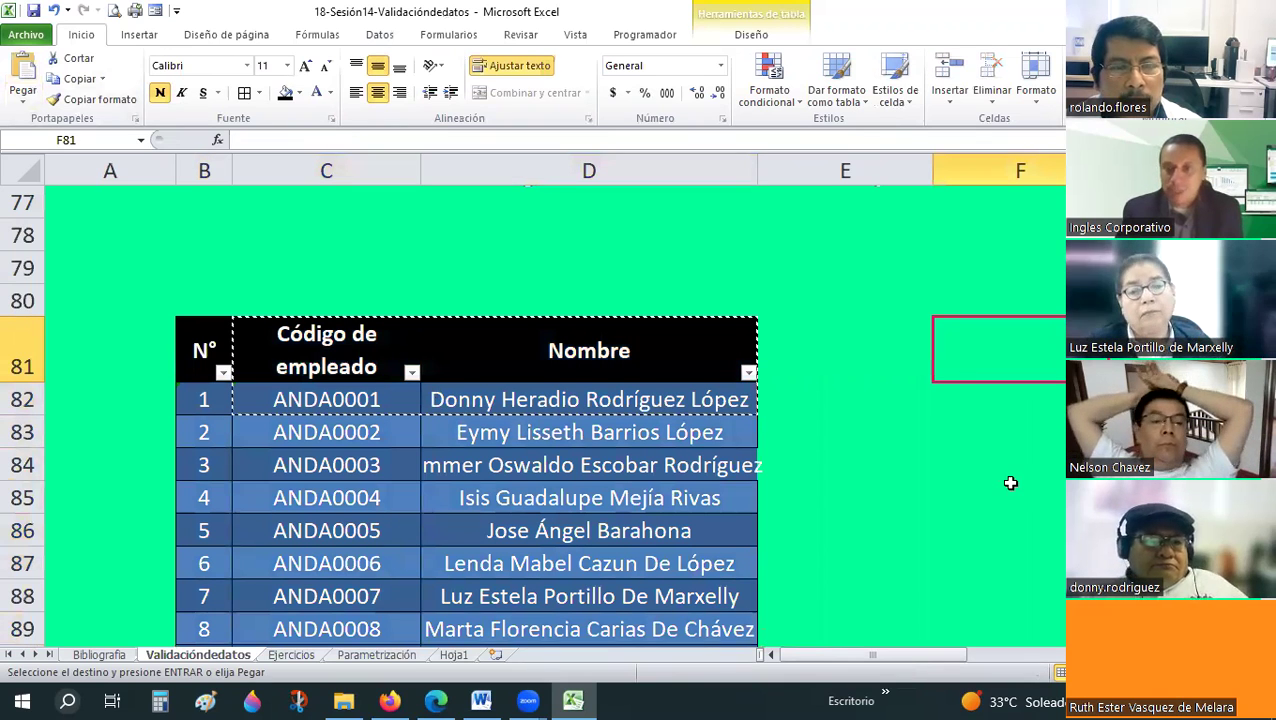
{"action": "key", "text": "ctrl+v"}
{"action": "left_click", "coordinate": [1000, 499]}
{"action": "scroll", "coordinate": [530, 415], "scroll_direction": "right", "scroll_amount": 1}
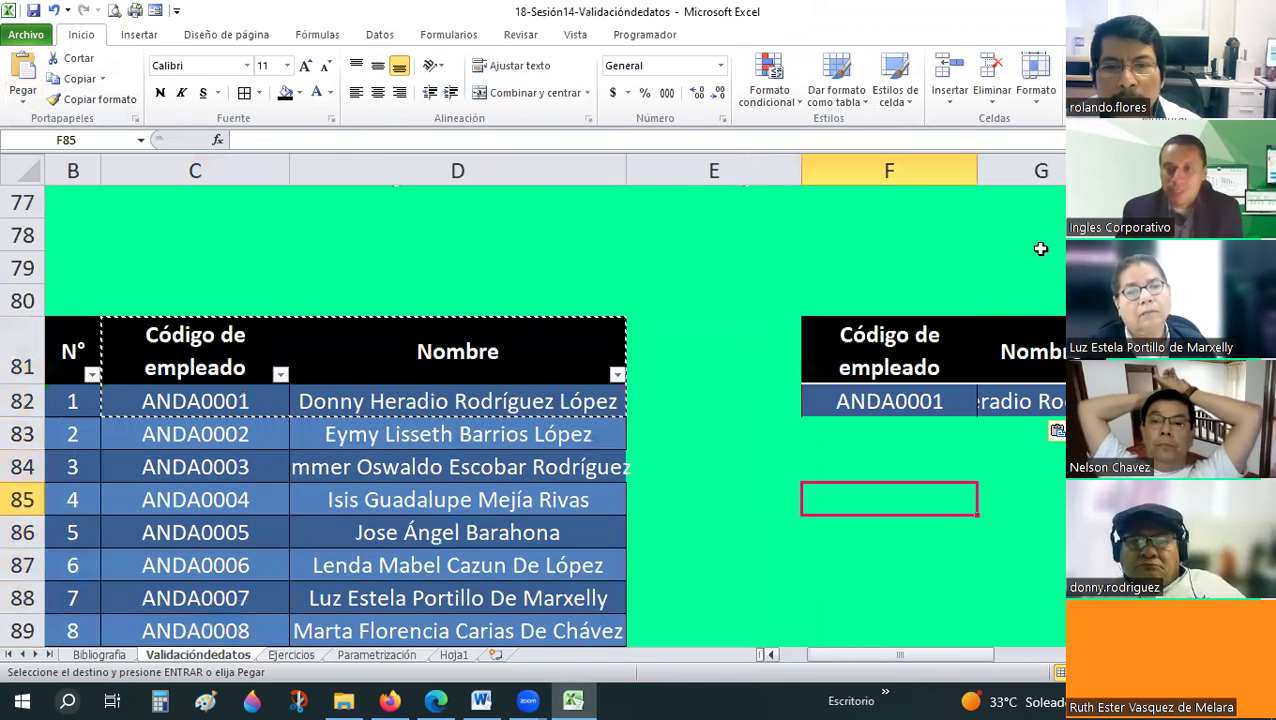
{"action": "scroll", "coordinate": [1050, 190], "scroll_direction": "right", "scroll_amount": 1}
{"action": "key", "text": "ctrl+w"}
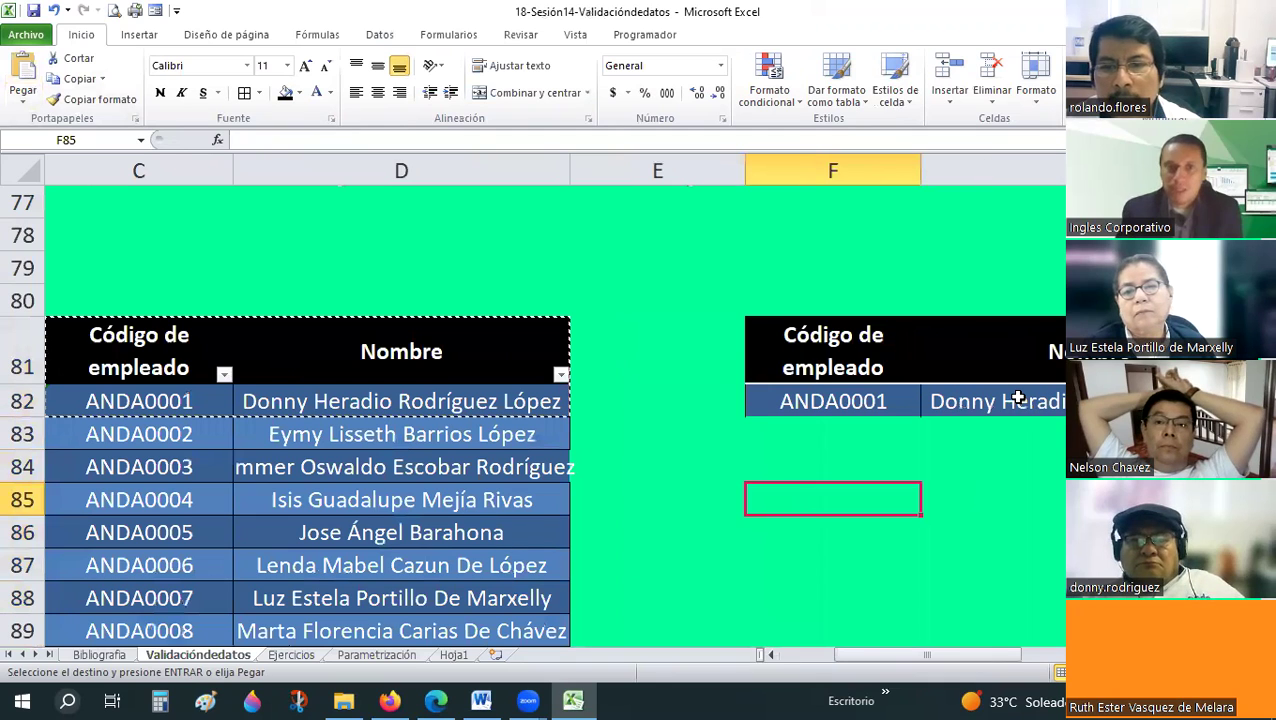
In G82, start an INDICE formula that returns values from the Tabla13 Nombre column.
{"action": "left_click", "coordinate": [1018, 398]}
{"action": "type", "text": "=indici"}
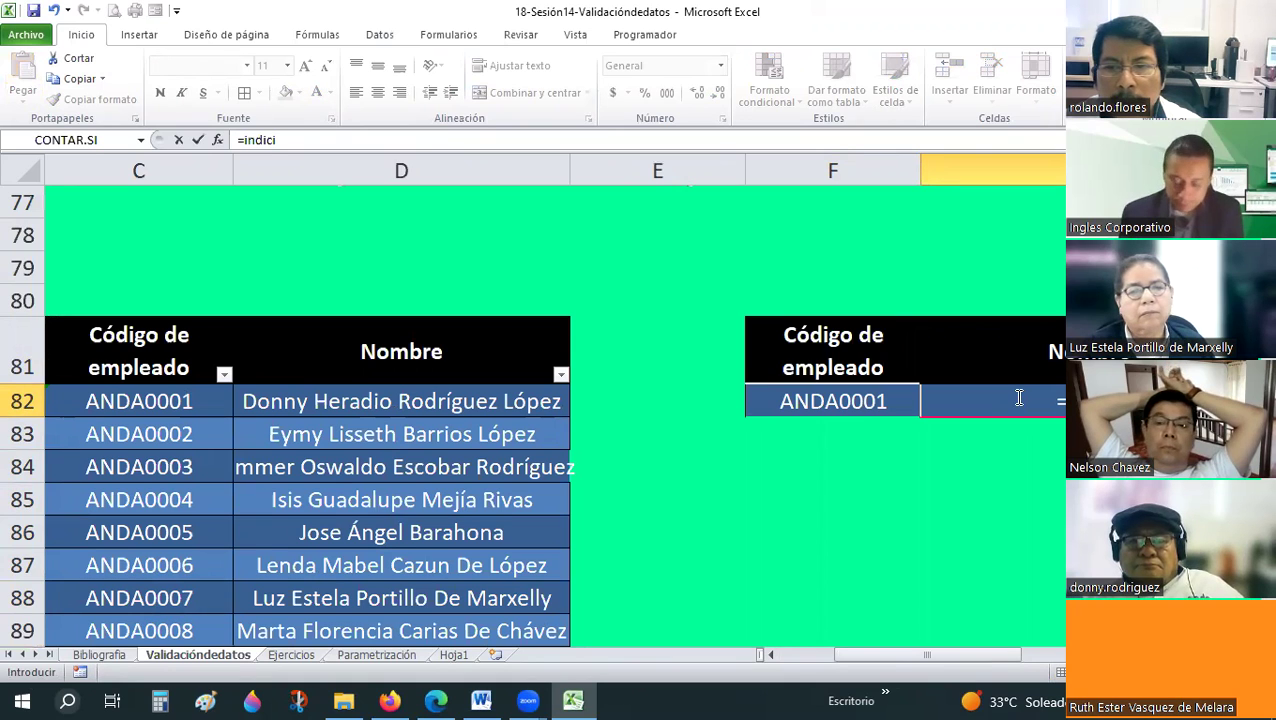
{"action": "key", "text": "BackSpace"}
{"action": "type", "text": "e("}
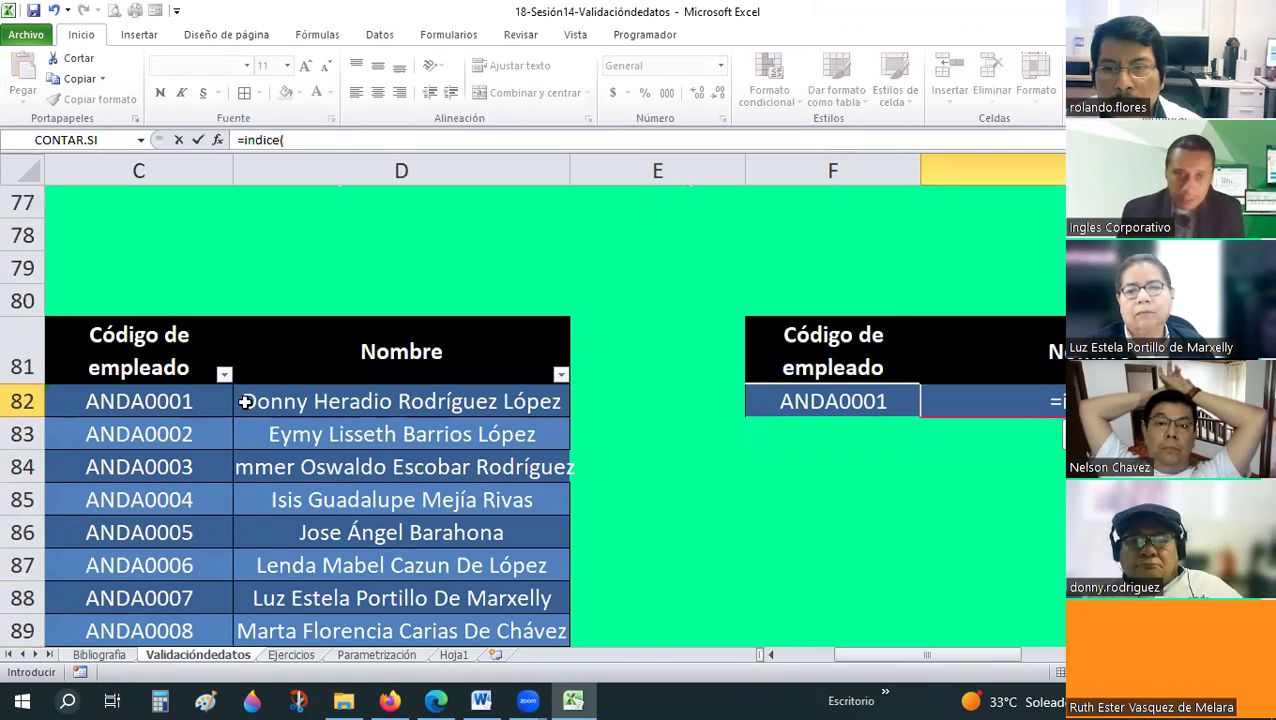
{"action": "mouse_move", "coordinate": [250, 401]}
{"action": "left_mouse_down"}
{"action": "mouse_move", "coordinate": [313, 678]}
{"action": "mouse_move", "coordinate": [293, 540]}
{"action": "left_mouse_up"}
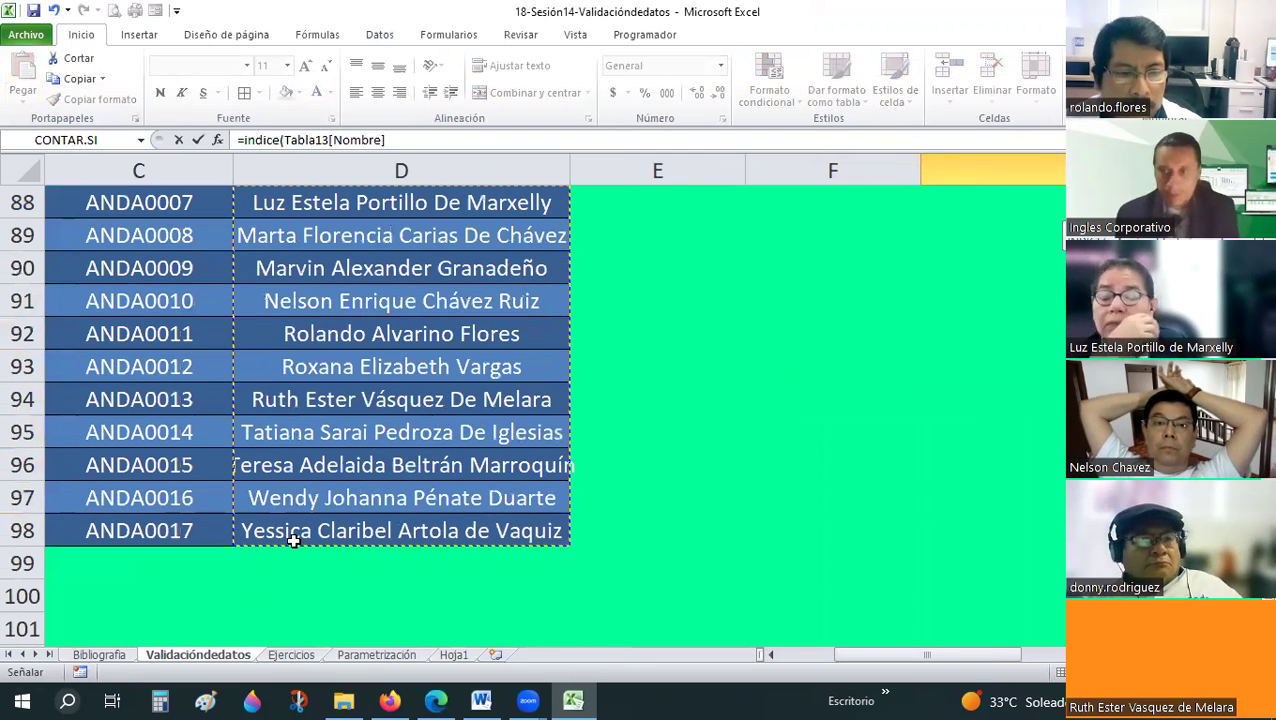
{"action": "scroll", "coordinate": [293, 540], "scroll_direction": "up", "scroll_amount": 4}
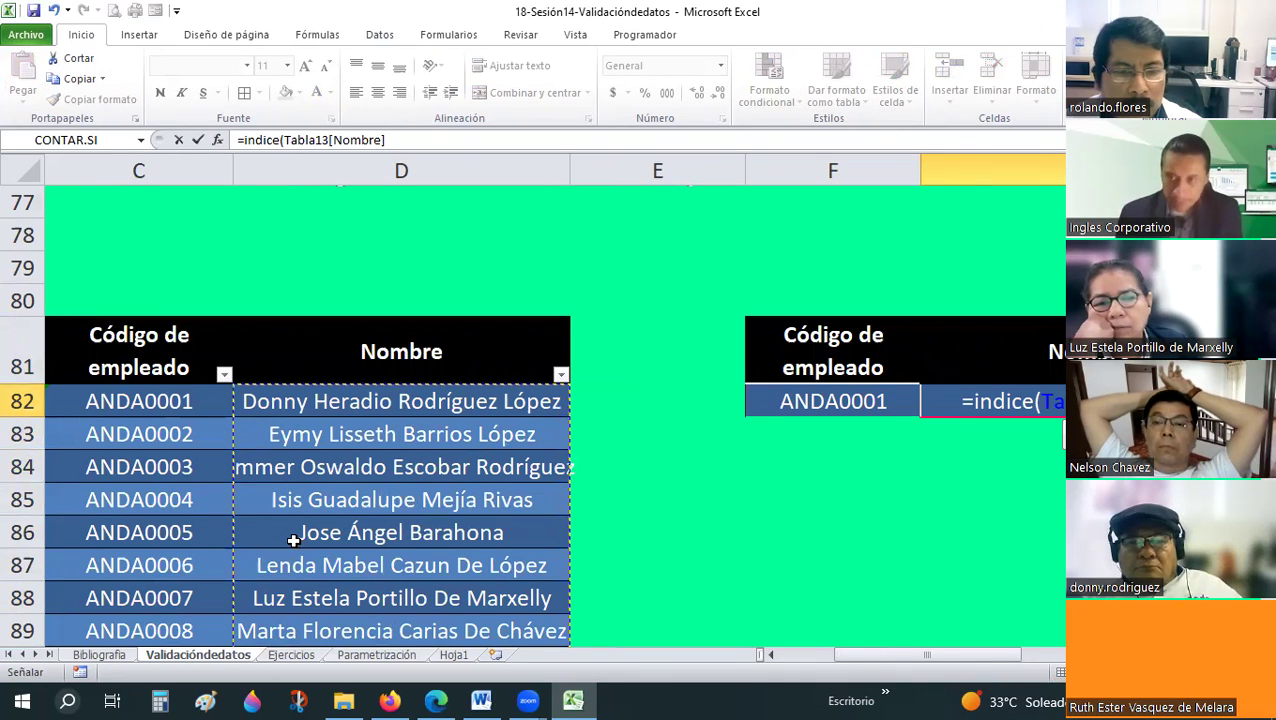
Add COINCIDIR matching the row's employee code against the Código de empleado column with 0, and commit.
{"action": "type", "text": ";coincidi"}
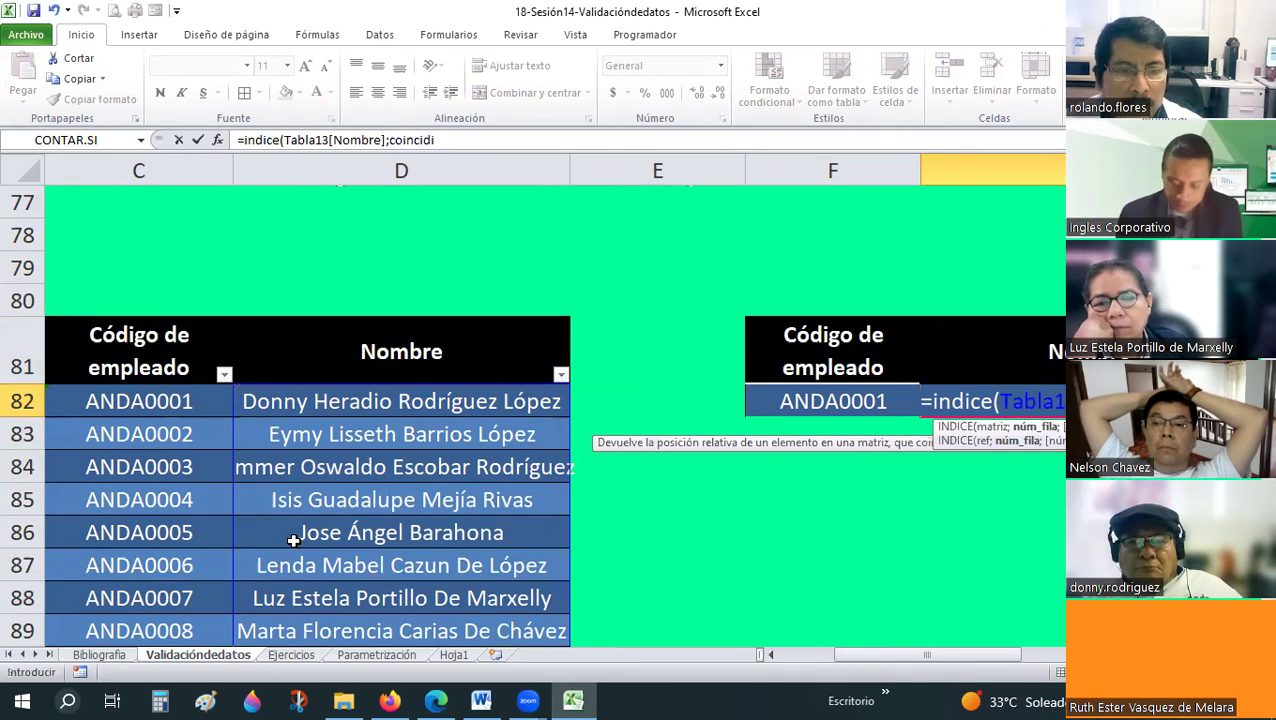
{"action": "type", "text": "r("}
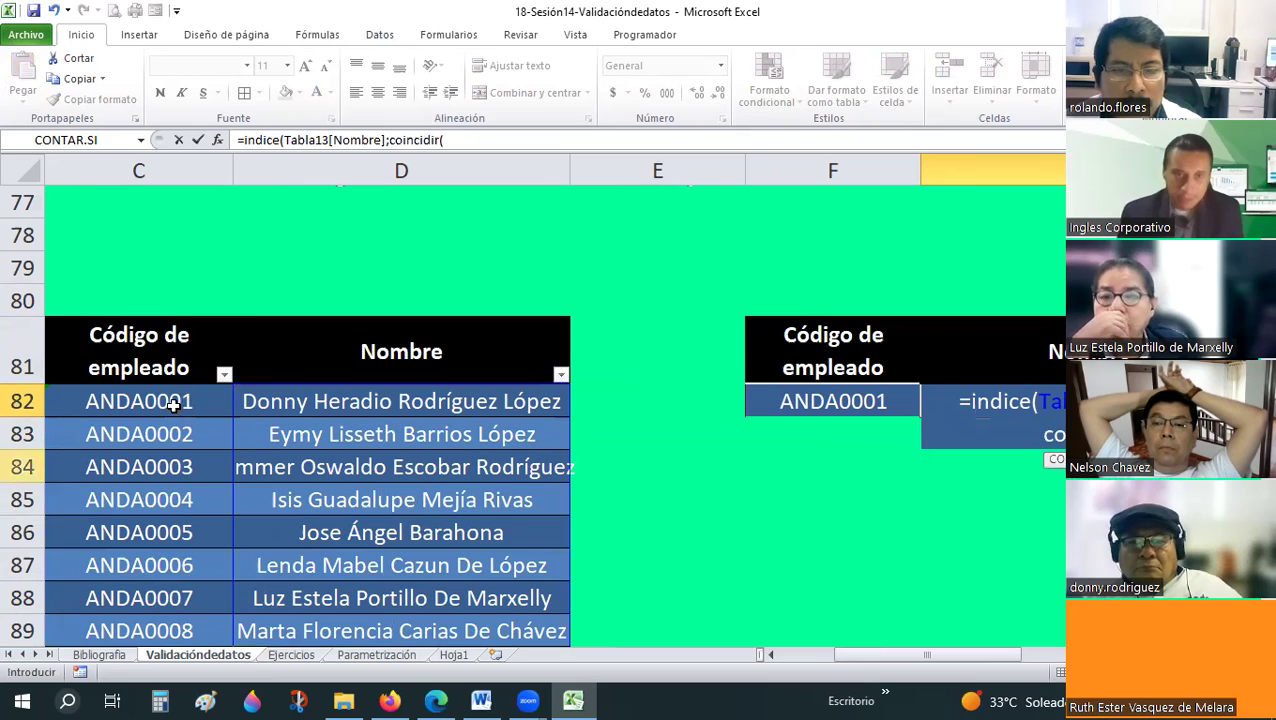
{"action": "left_click", "coordinate": [174, 404]}
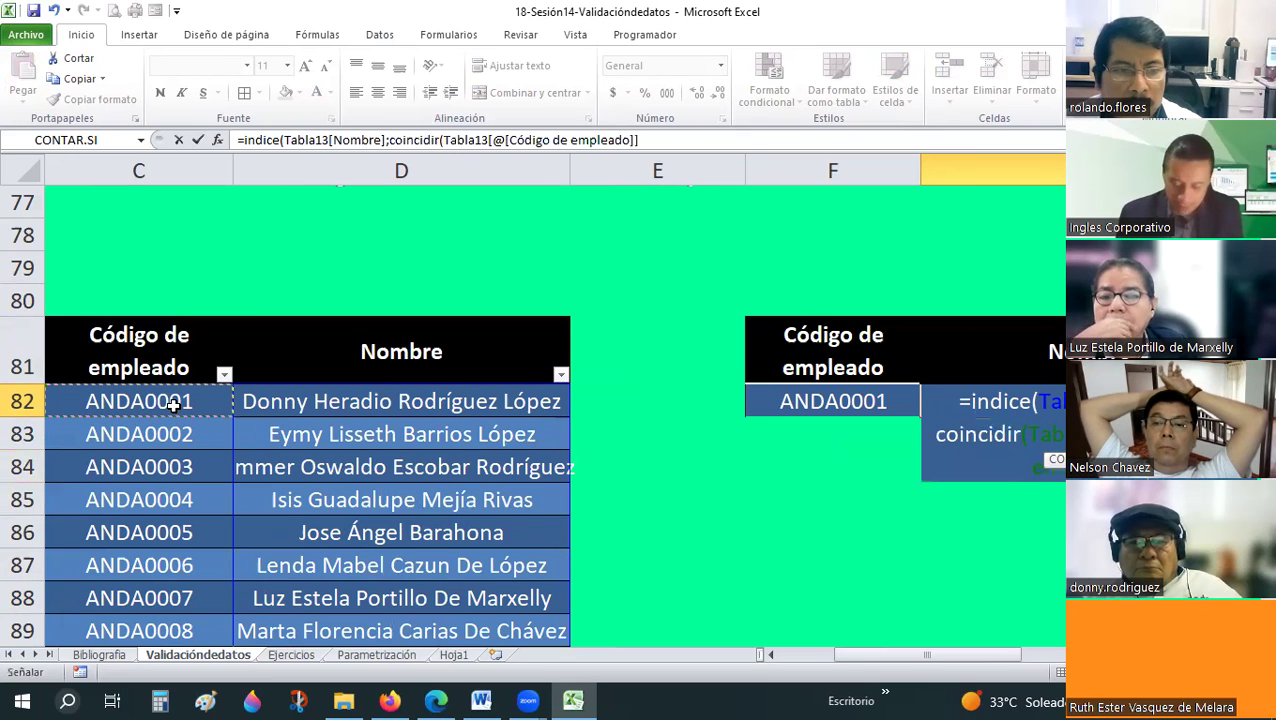
{"action": "type", "text": ";"}
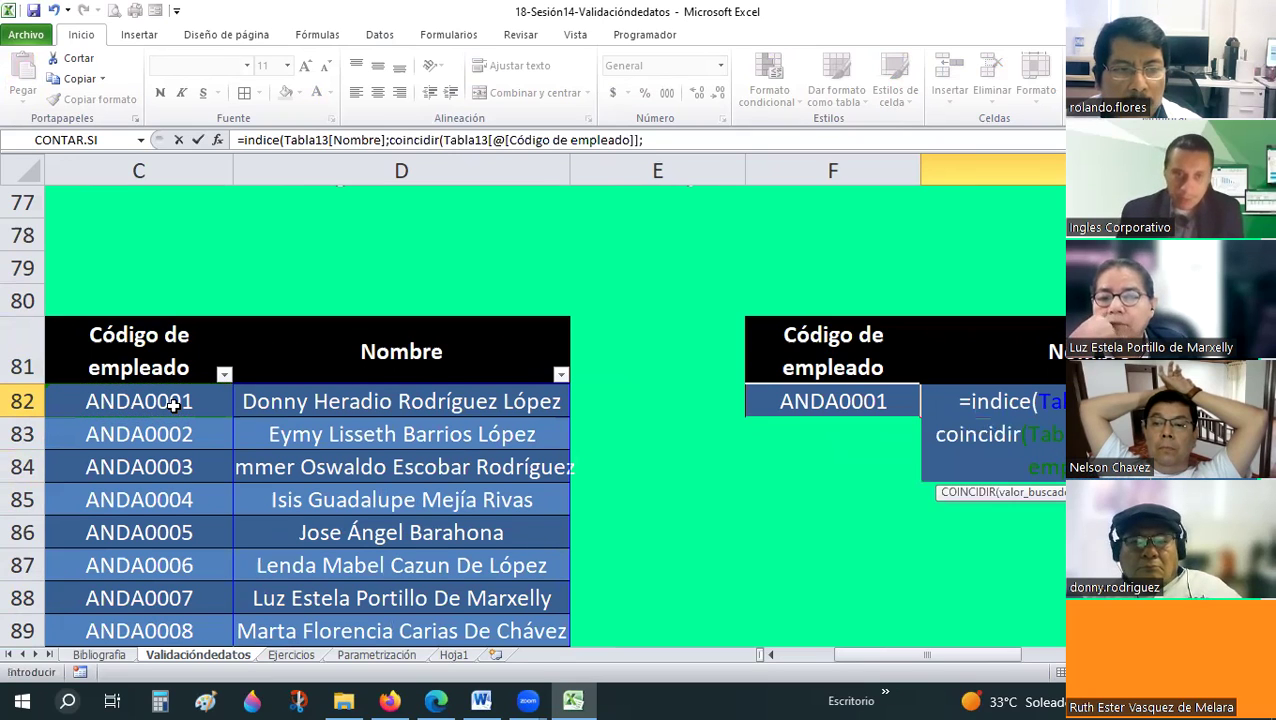
{"action": "left_click_drag", "start_coordinate": [174, 404], "coordinate": [190, 686]}
{"action": "left_click_drag", "start_coordinate": [181, 634], "coordinate": [187, 684]}
{"action": "left_click_drag", "start_coordinate": [185, 636], "coordinate": [185, 636]}
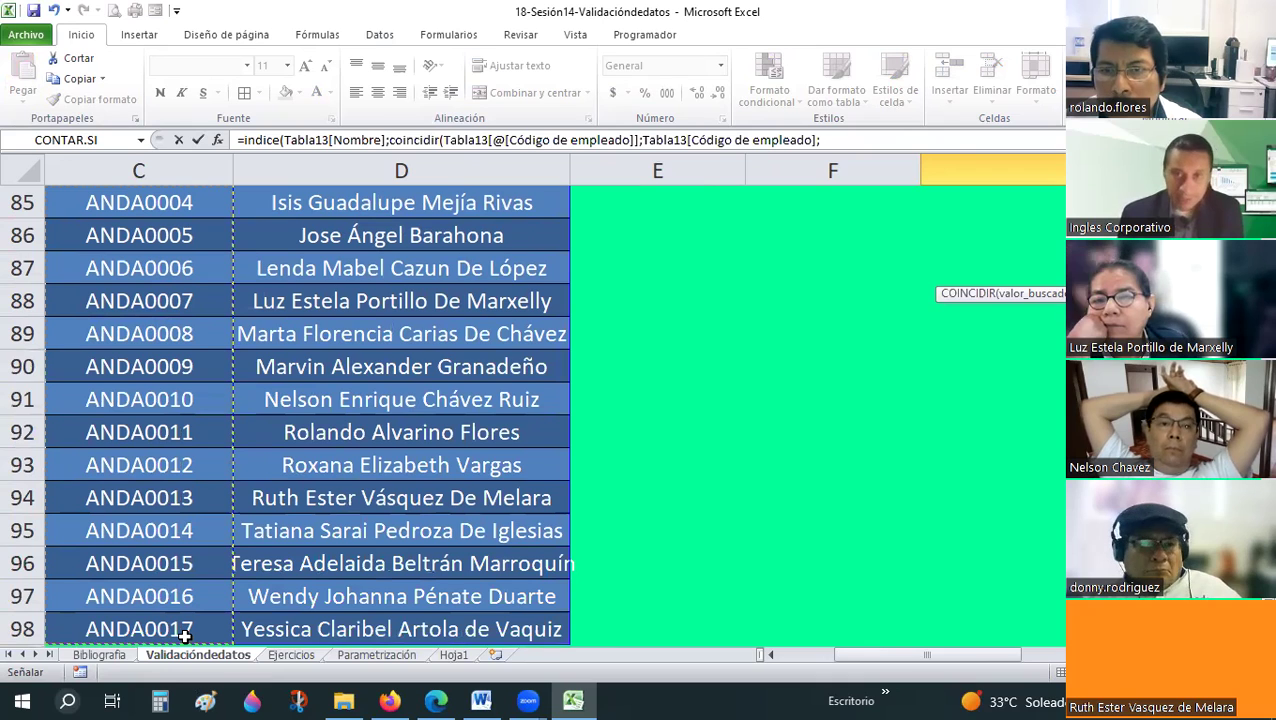
{"action": "type", "text": "0)"}
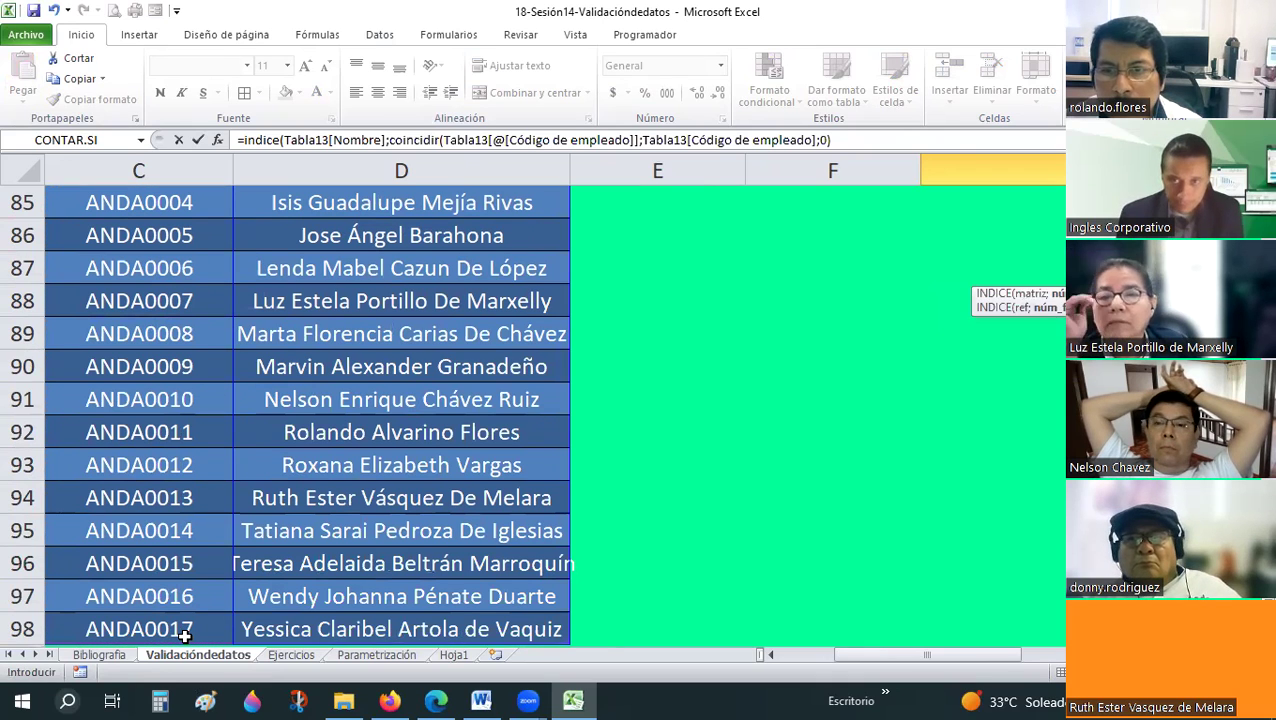
{"action": "type", "text": ")"}
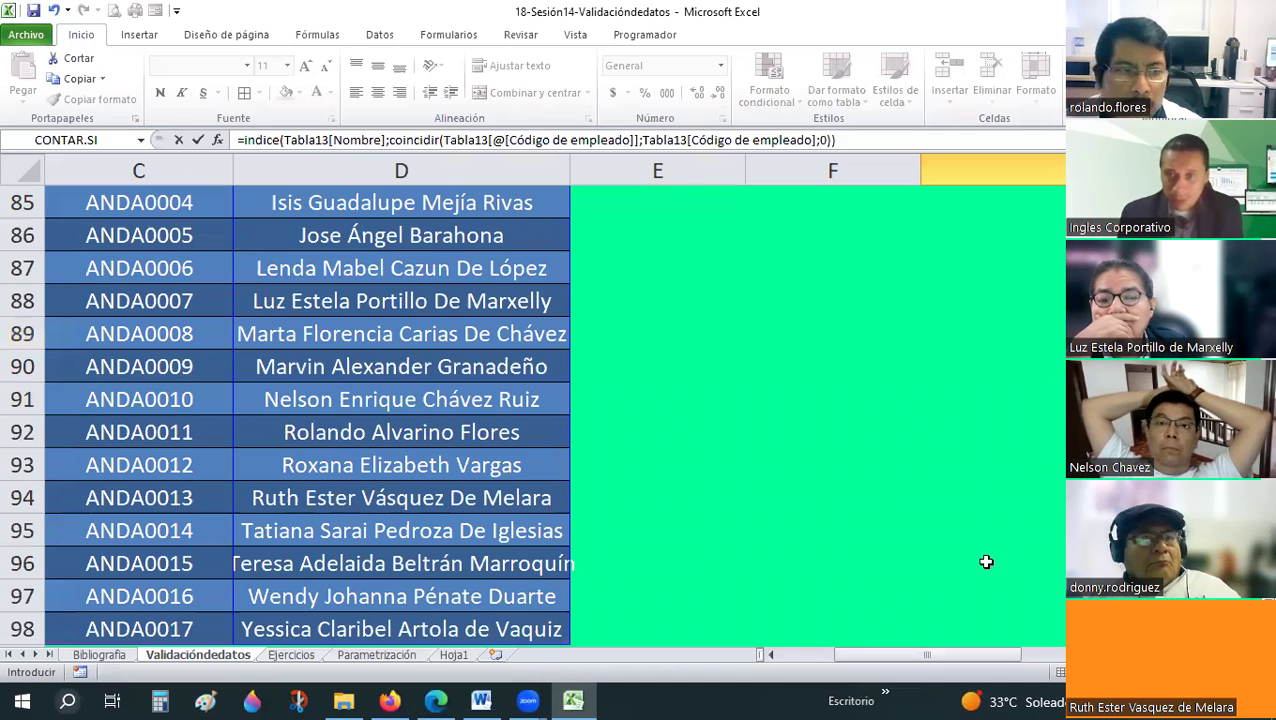
{"action": "key", "text": "Return"}
{"action": "left_click", "coordinate": [976, 403]}
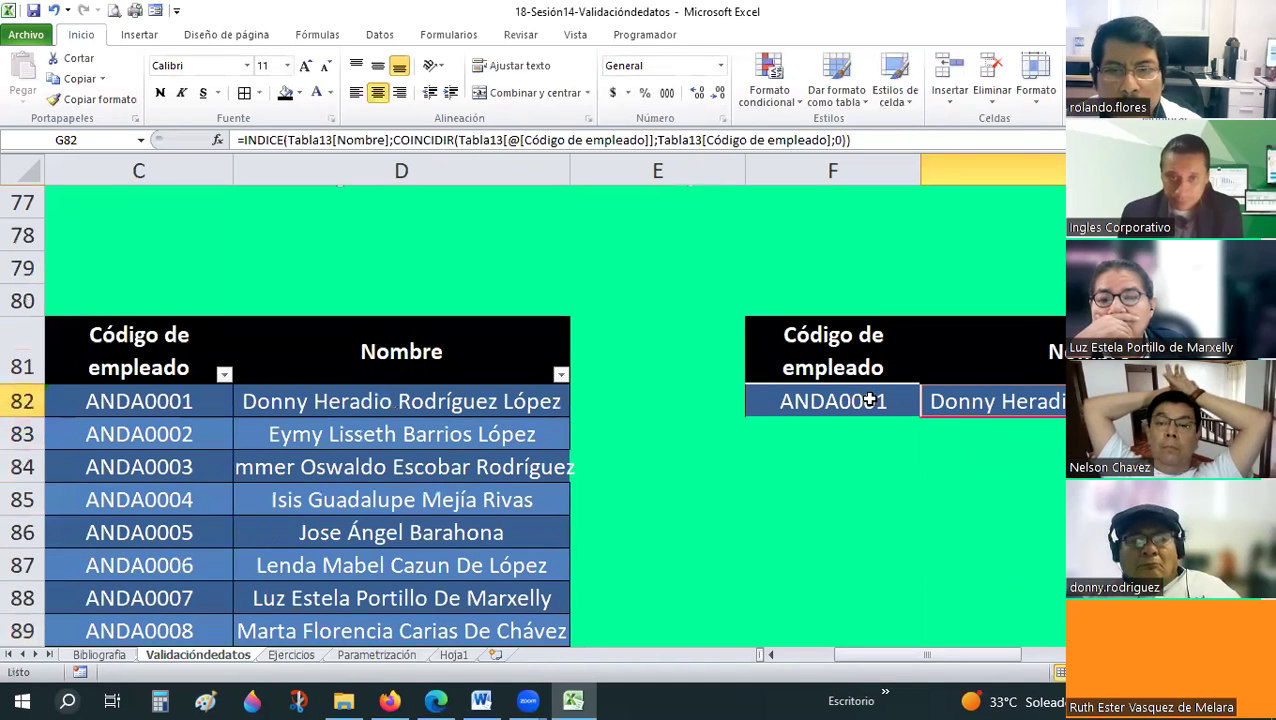
Convert the pasted employee table into a normal range.
{"action": "left_click", "coordinate": [854, 402]}
{"action": "mouse_move", "coordinate": [141, 368]}
{"action": "left_mouse_down"}
{"action": "mouse_move", "coordinate": [640, 697]}
{"action": "mouse_move", "coordinate": [614, 594]}
{"action": "left_mouse_up"}
{"action": "left_click", "coordinate": [217, 328]}
{"action": "right_click", "coordinate": [697, 484]}
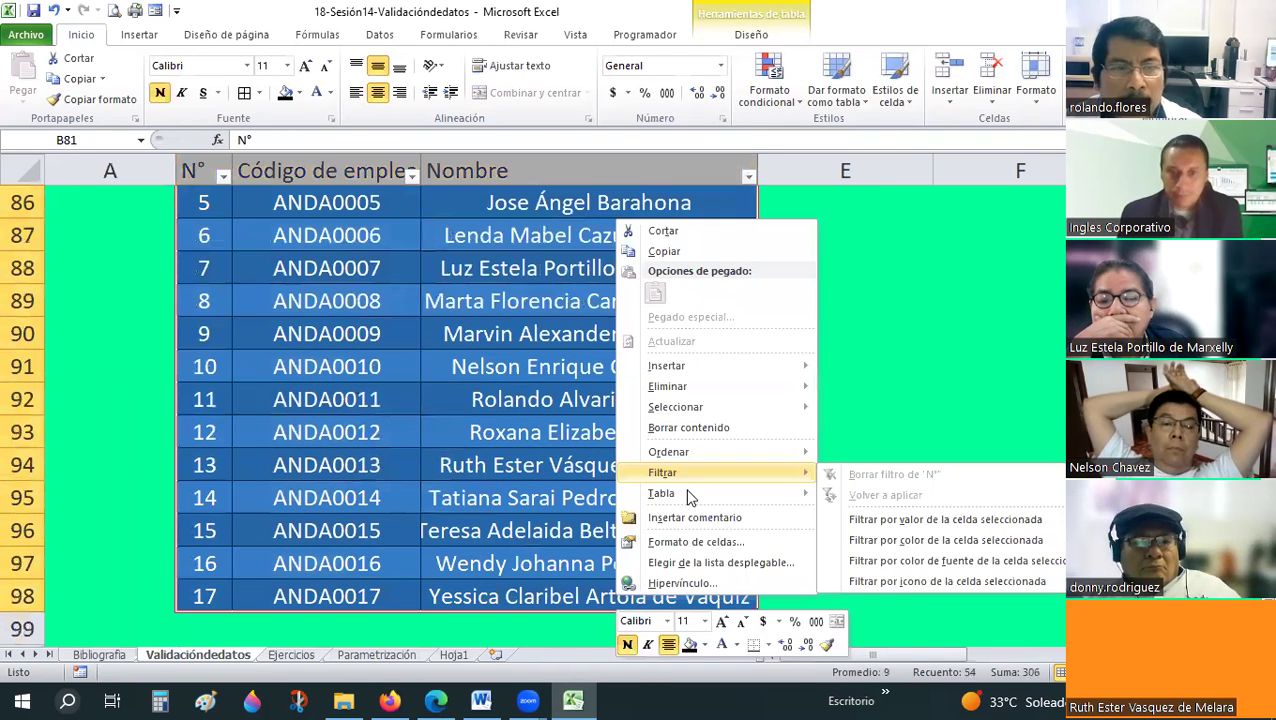
{"action": "mouse_move", "coordinate": [700, 493]}
{"action": "left_click", "coordinate": [880, 519]}
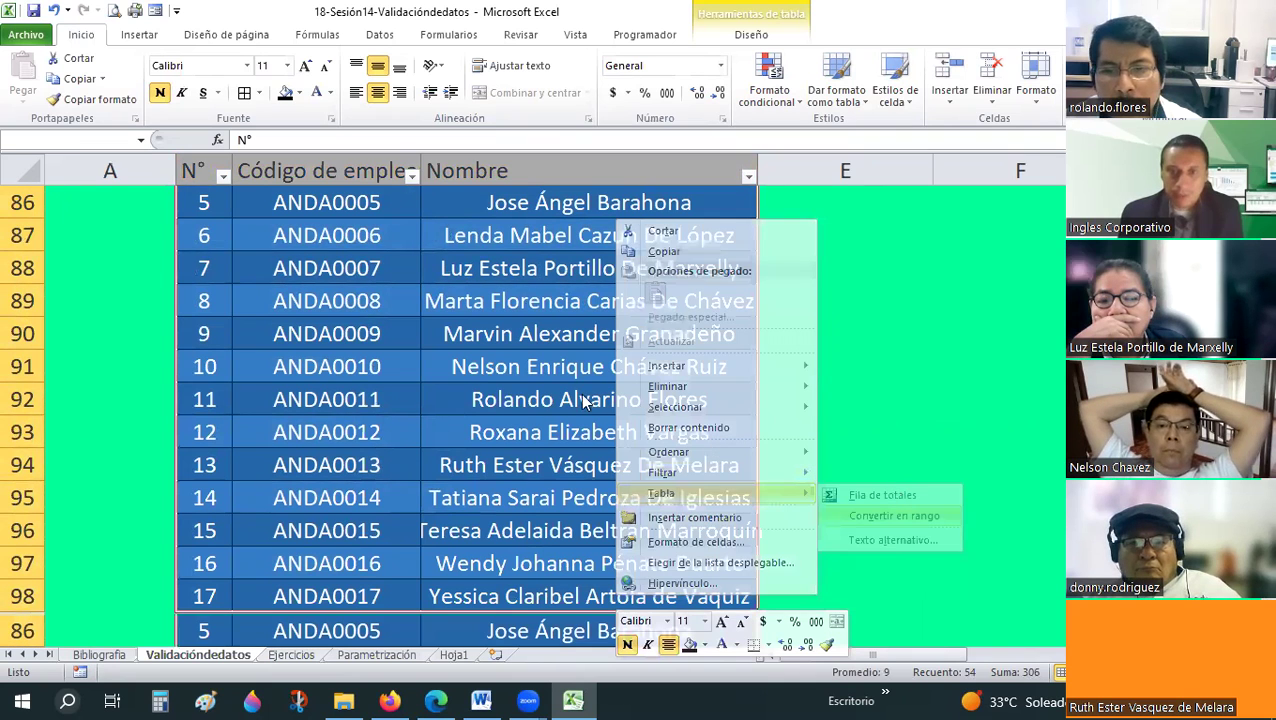
{"action": "key", "text": "Return"}
{"action": "left_click", "coordinate": [978, 490]}
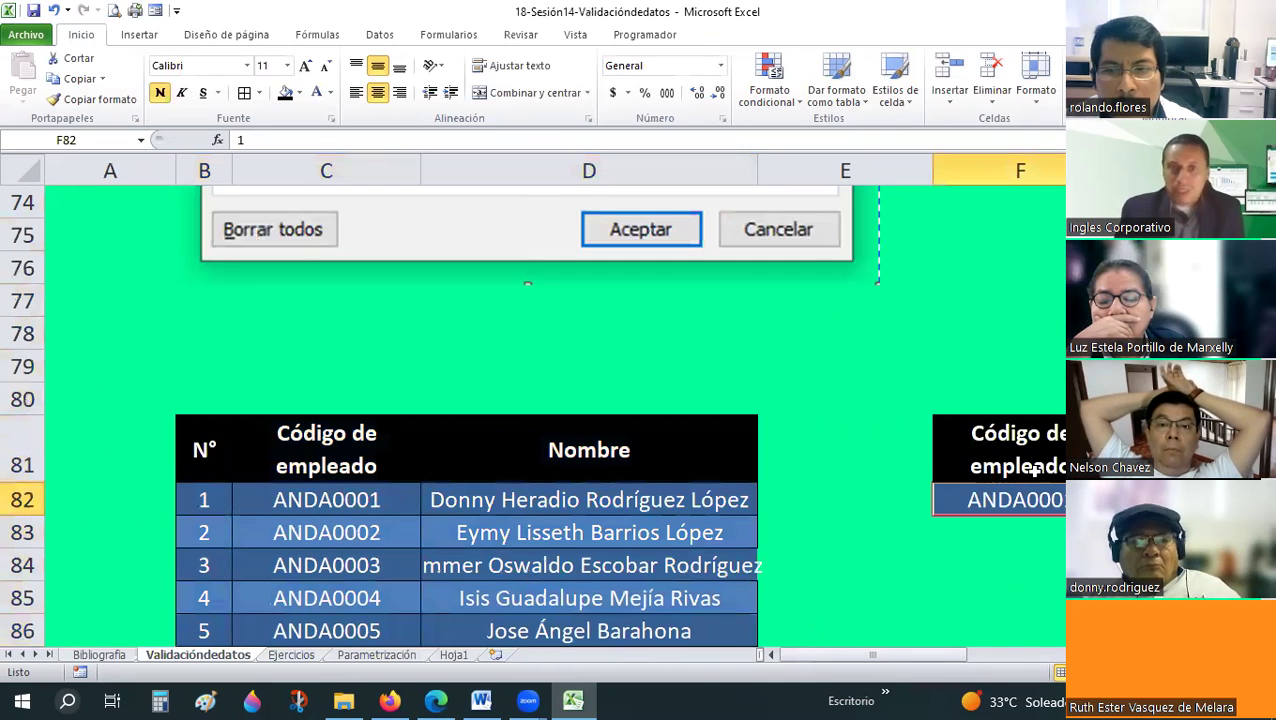
Fill the F82:G82 code and name cells down to row 98.
{"action": "scroll", "coordinate": [991, 450], "scroll_direction": "down", "scroll_amount": 1}
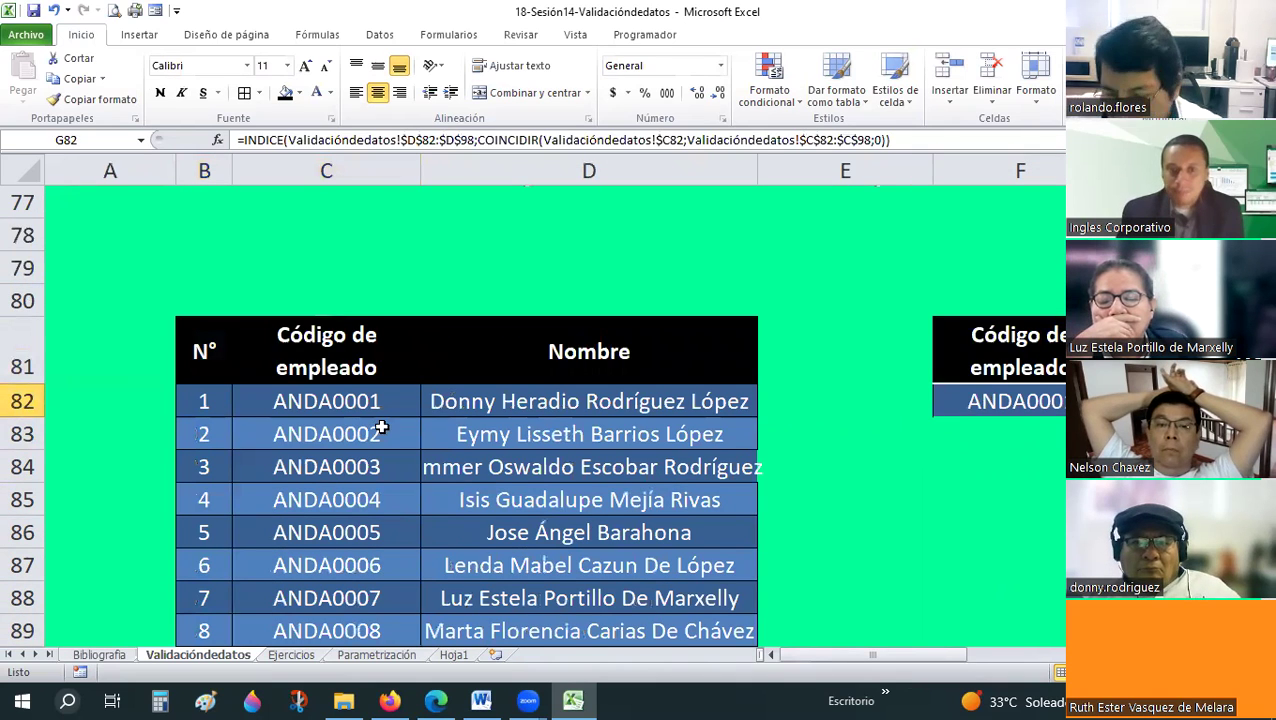
{"action": "left_click", "coordinate": [951, 414]}
{"action": "left_click_drag", "start_coordinate": [951, 414], "coordinate": [897, 427]}
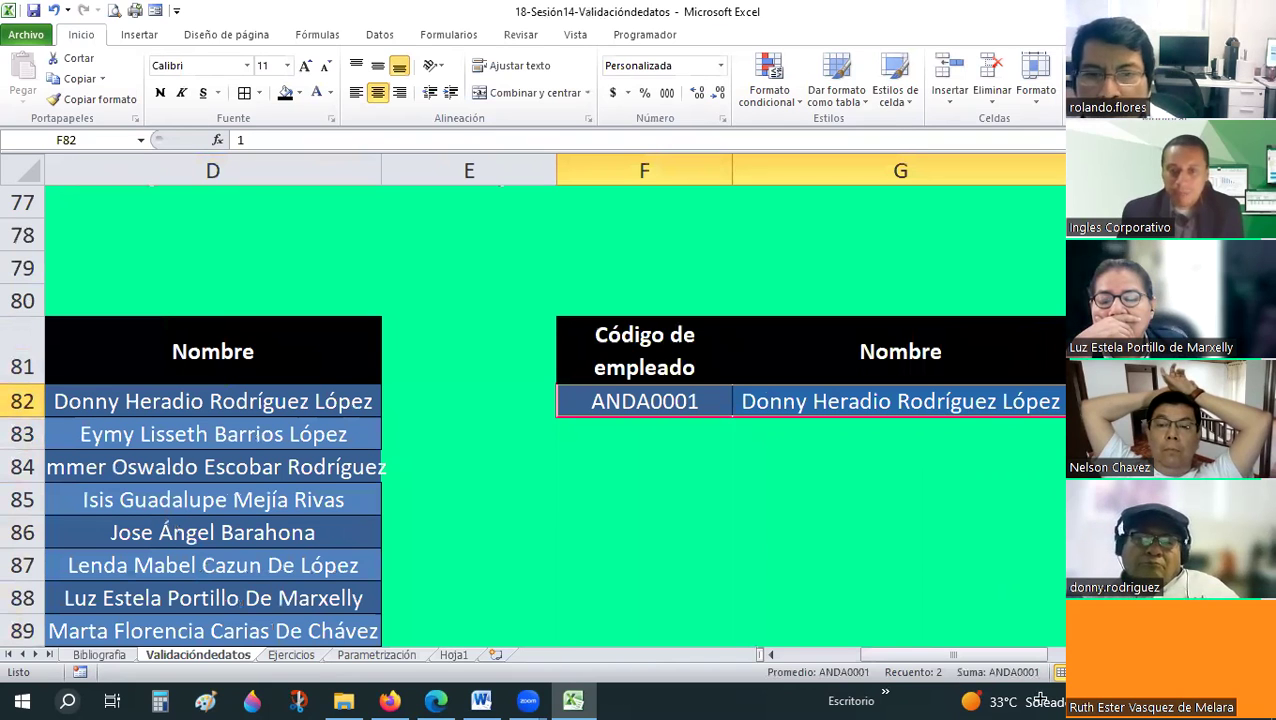
{"action": "left_click_drag", "start_coordinate": [1064, 417], "coordinate": [1023, 590]}
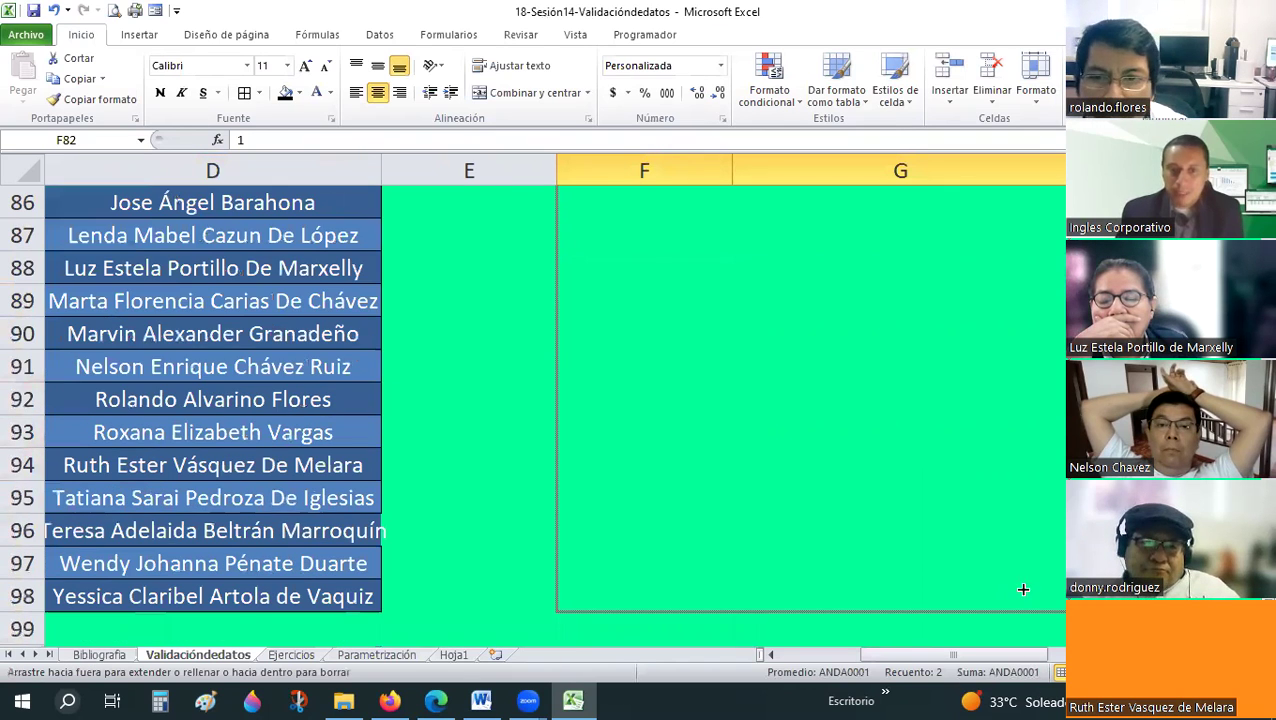
{"action": "left_click_drag", "start_coordinate": [1023, 590], "coordinate": [675, 489]}
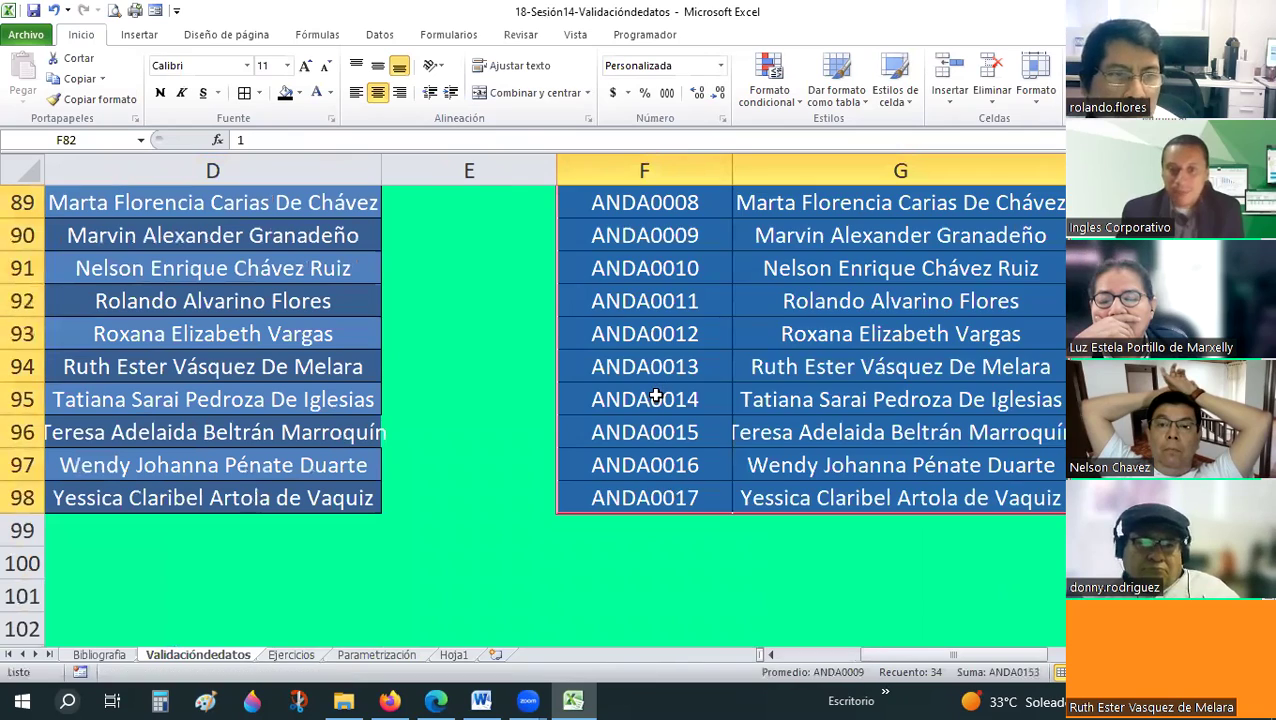
Clear the filled codes from F82:F98.
{"action": "scroll", "coordinate": [655, 397], "scroll_direction": "up", "scroll_amount": 4}
{"action": "left_click_drag", "start_coordinate": [644, 401], "coordinate": [665, 597]}
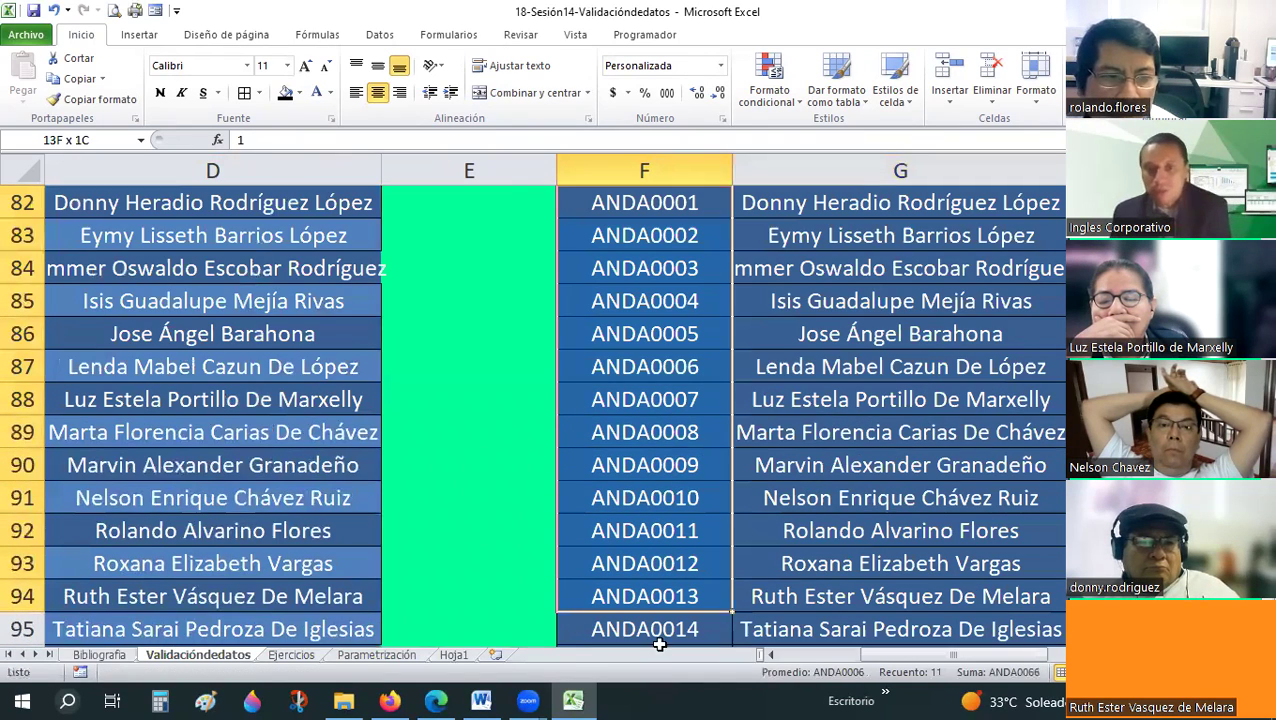
{"action": "key", "text": "Delete"}
{"action": "scroll", "coordinate": [773, 418], "scroll_direction": "up", "scroll_amount": 3}
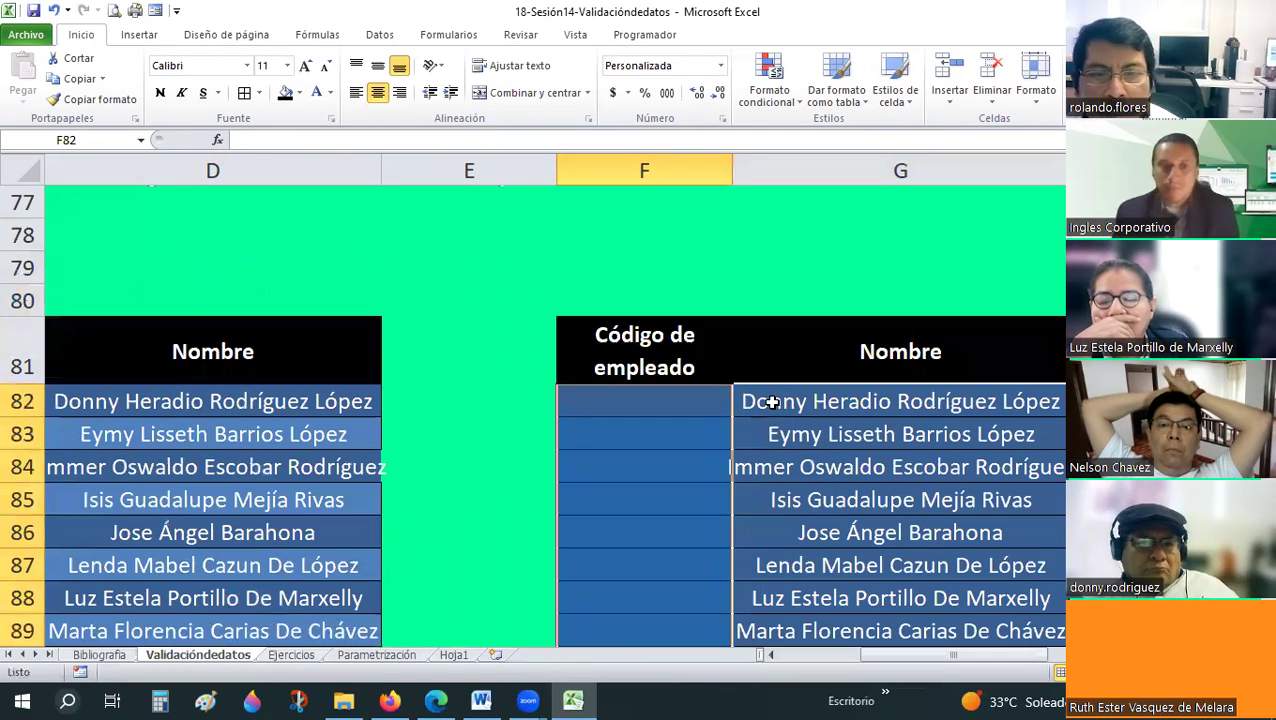
{"action": "left_click", "coordinate": [772, 398]}
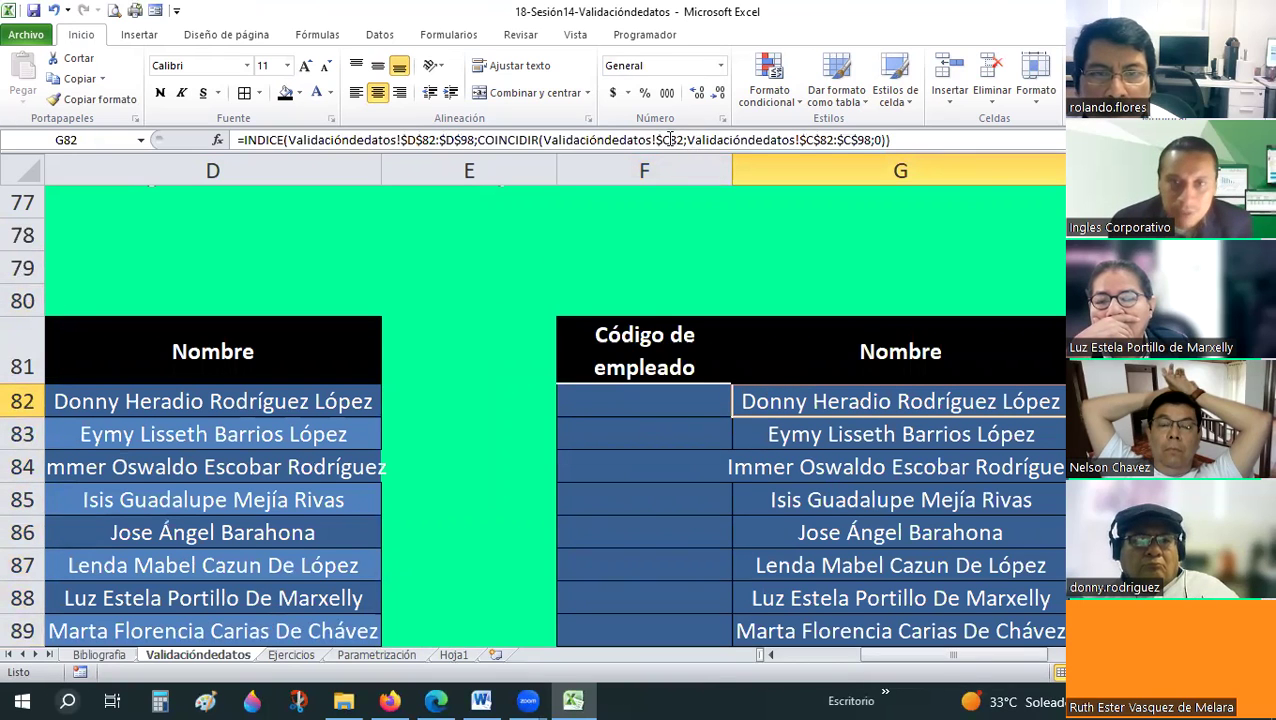
Change G82's lookup value reference from $C82 to $F82.
{"action": "left_click", "coordinate": [670, 140]}
{"action": "key", "text": "BackSpace"}
{"action": "type", "text": "f"}
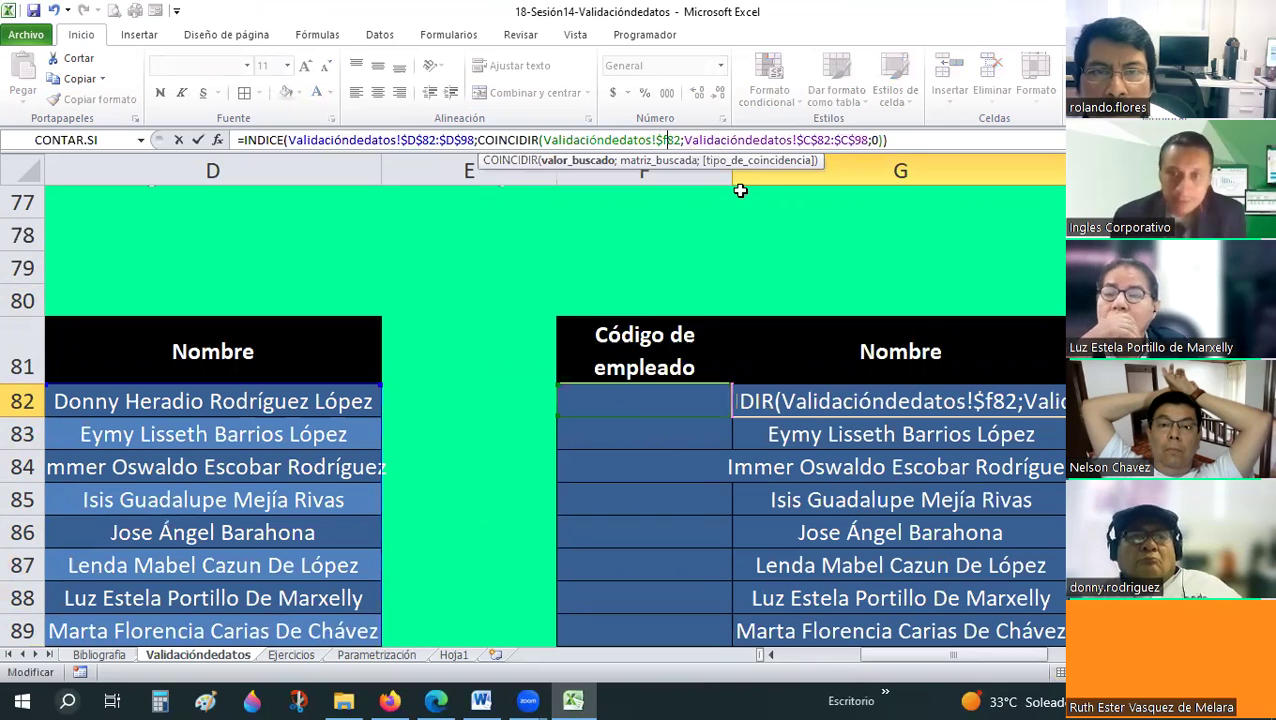
{"action": "key", "text": "Return"}
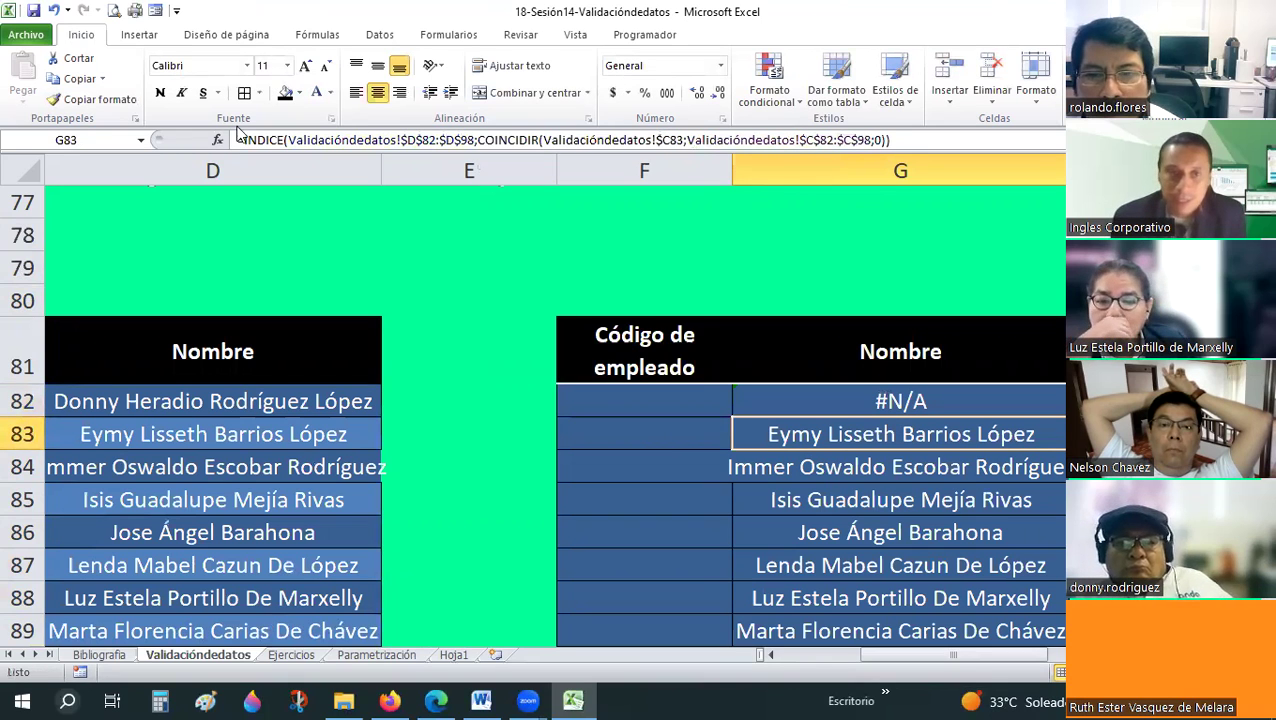
{"action": "key", "text": "Up"}
Wrap the G82 formula in SIERROR with "" as the fallback.
{"action": "left_click", "coordinate": [242, 140]}
{"action": "type", "text": "si"}
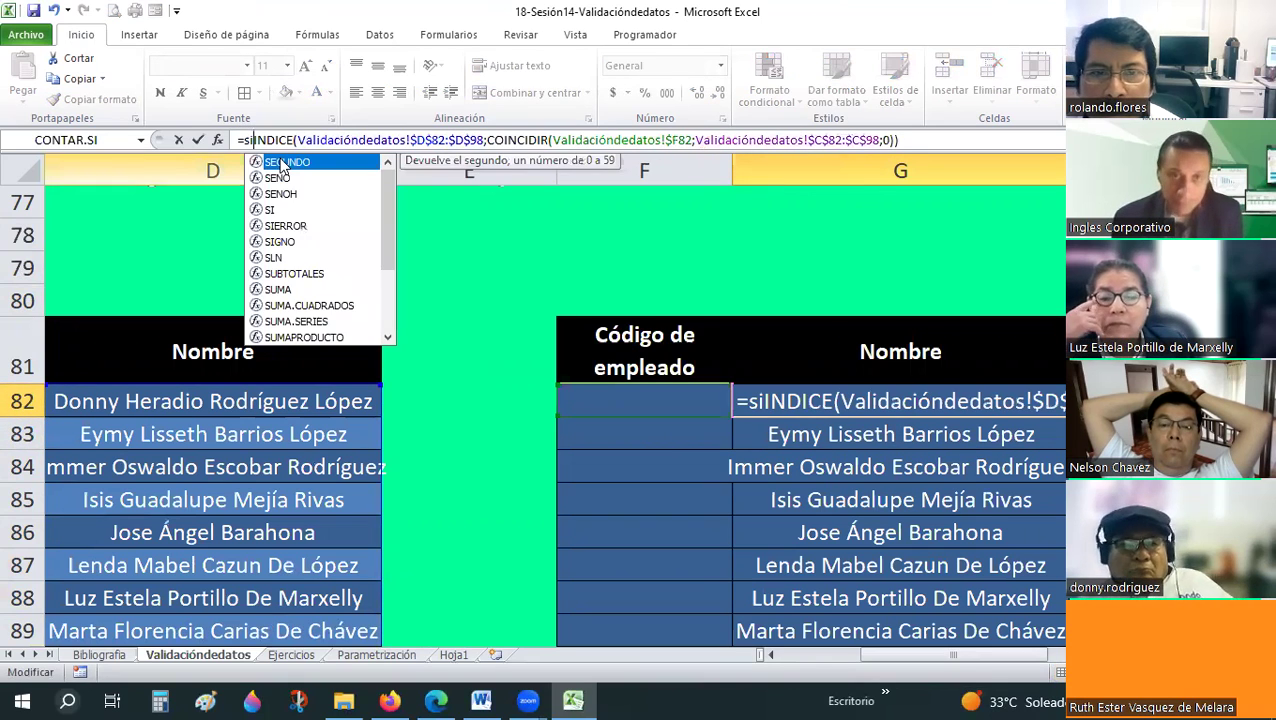
{"action": "type", "text": "erorro"}
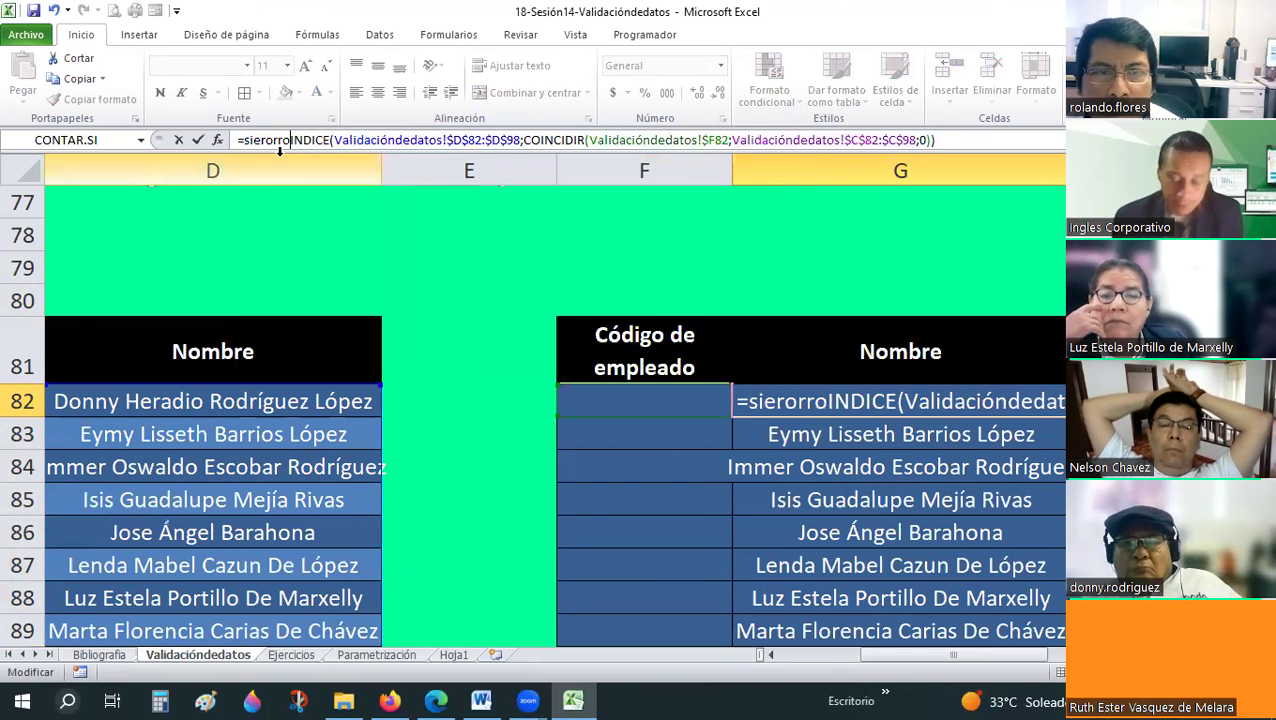
{"action": "key", "text": "BackSpace"}
{"action": "type", "text": "("}
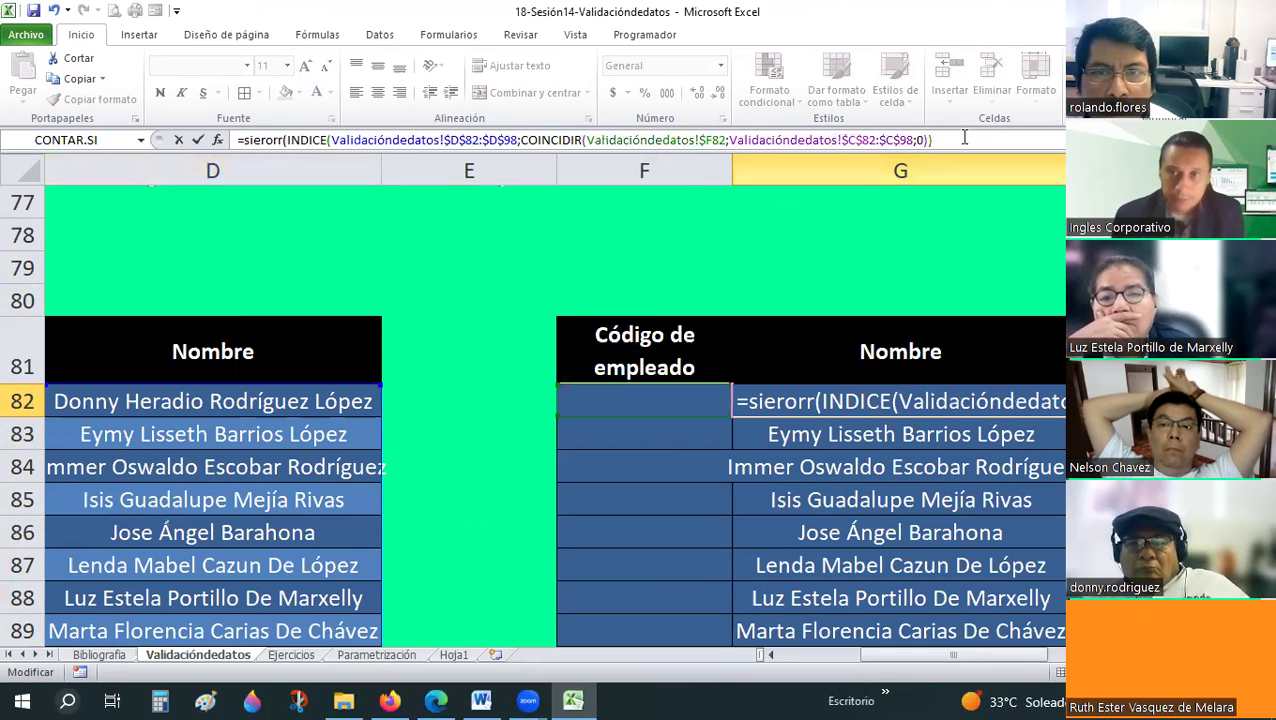
{"action": "left_click", "coordinate": [963, 139]}
{"action": "type", "text": ";\"\""}
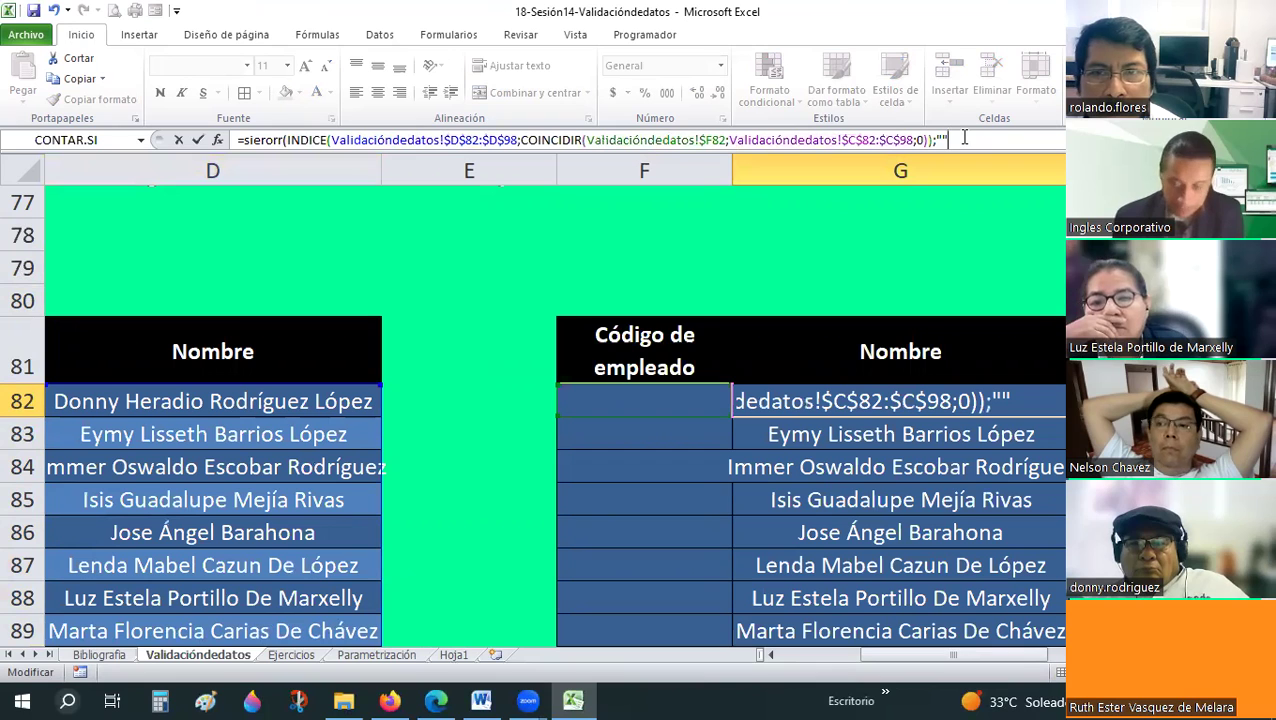
{"action": "key", "text": "Return"}
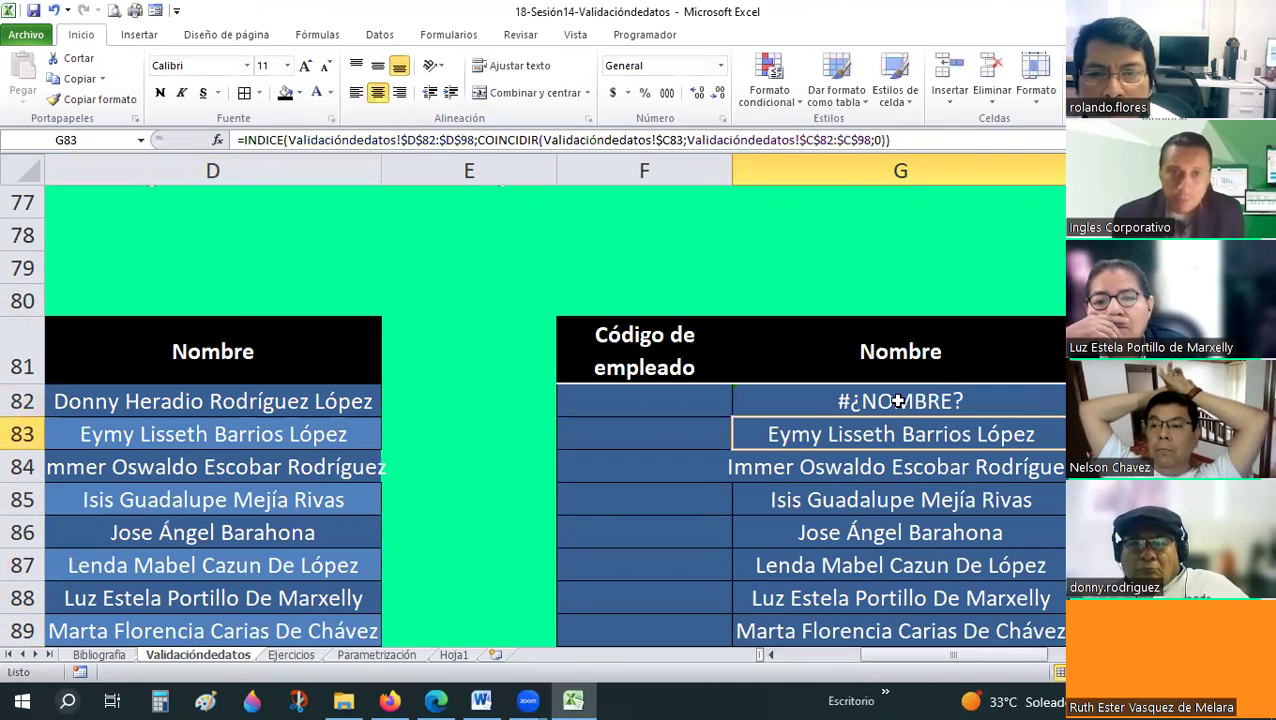
Correct the misspelled SIERROR function name in G82's formula.
{"action": "left_click", "coordinate": [895, 400]}
{"action": "left_click", "coordinate": [275, 140]}
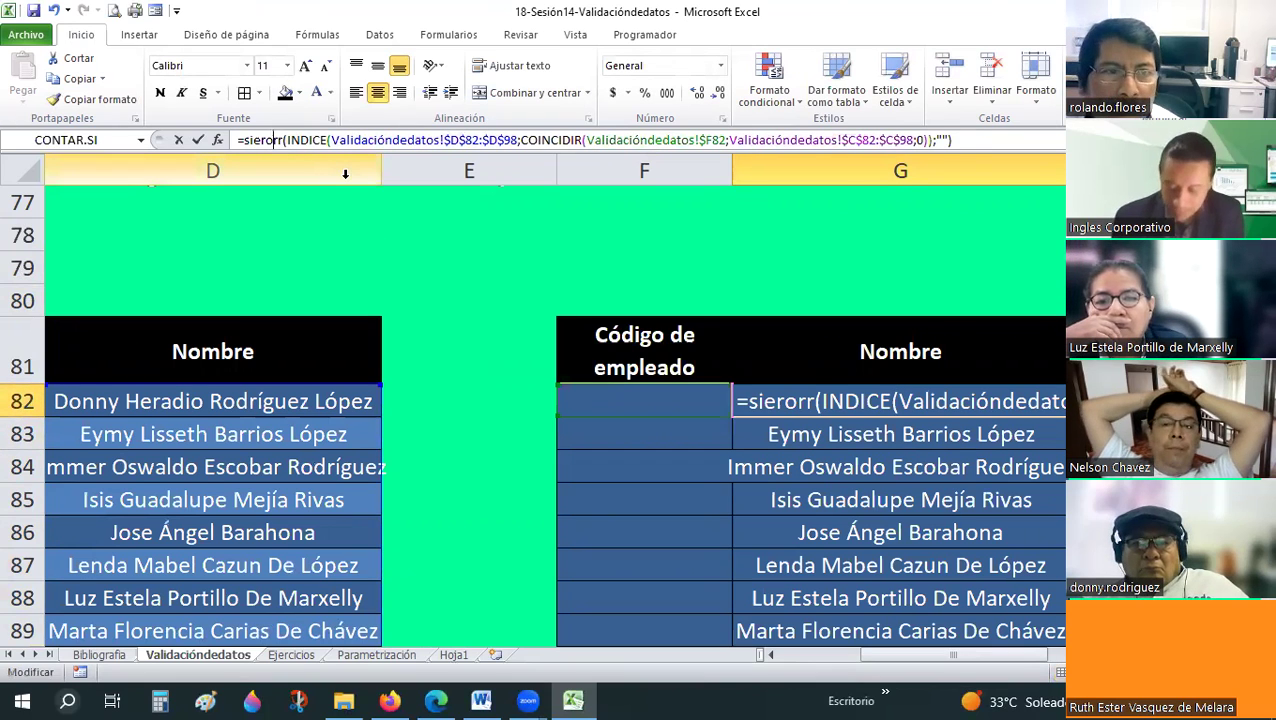
{"action": "key", "text": "Return"}
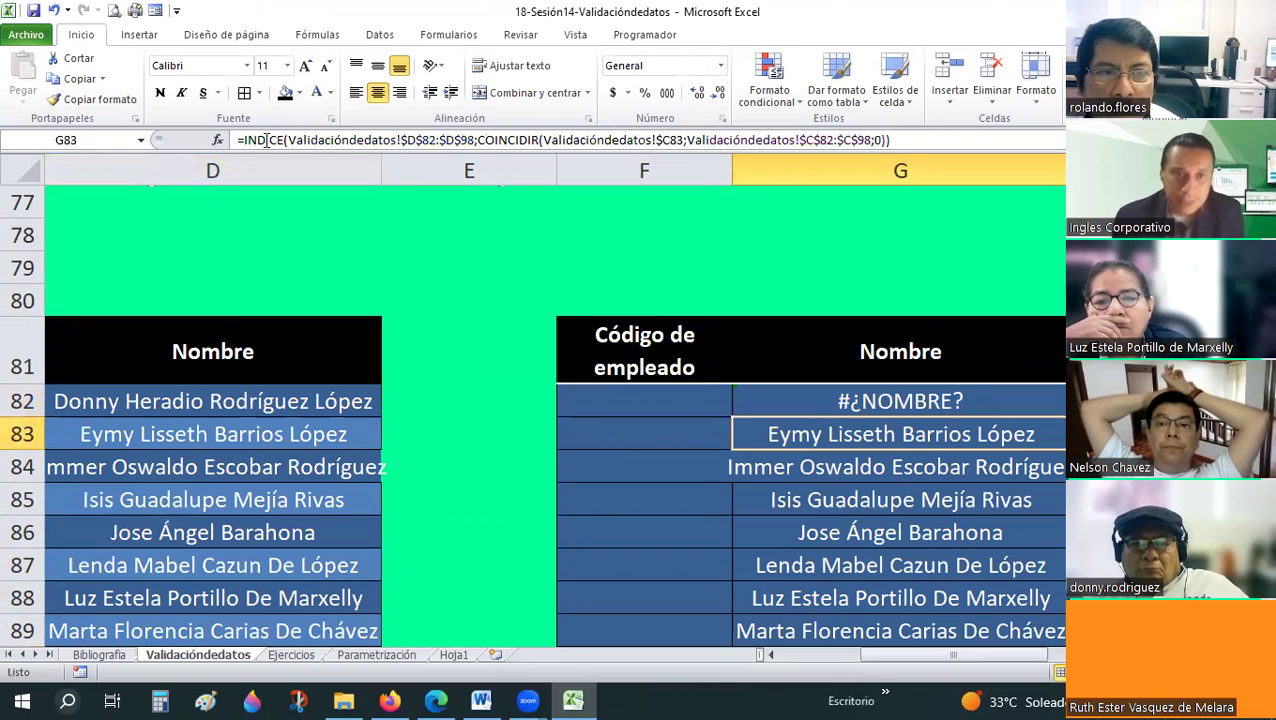
{"action": "key", "text": "Up"}
{"action": "key", "text": "F2"}
{"action": "type", "text": "r"}
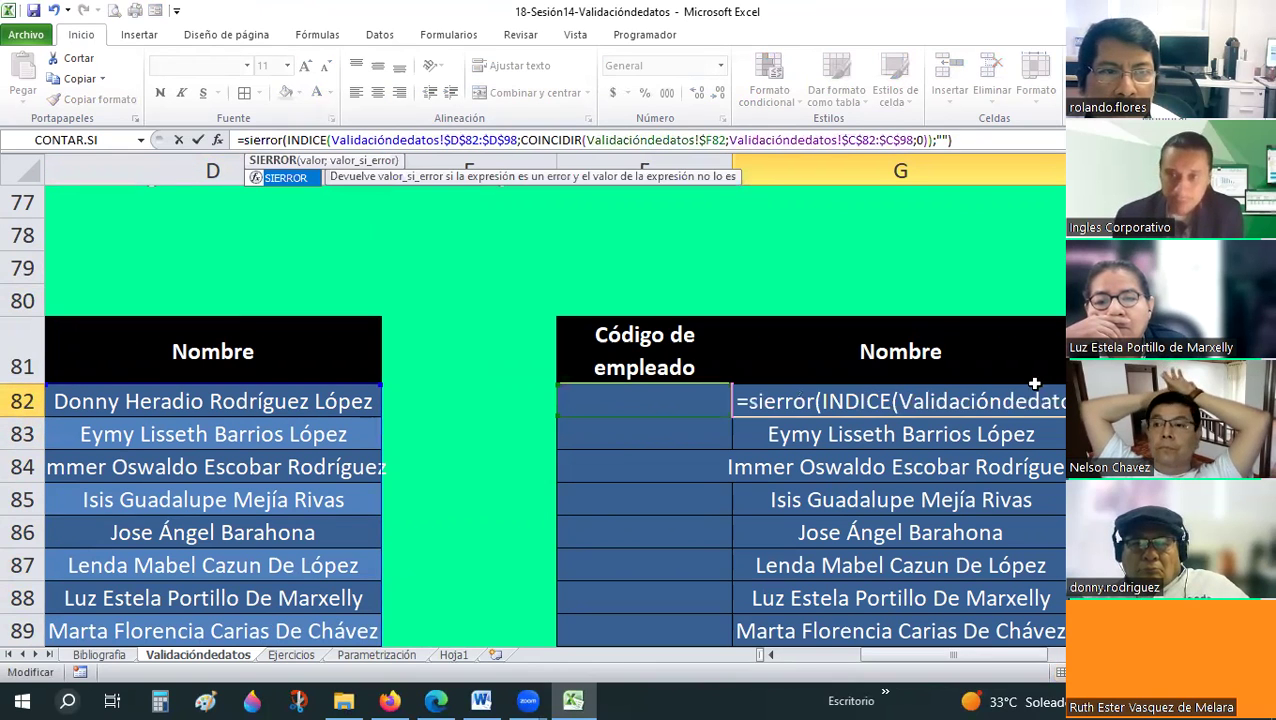
{"action": "key", "text": "Return"}
{"action": "left_click", "coordinate": [1060, 412]}
Fill the G82 name formula down to G98.
{"action": "mouse_move", "coordinate": [1008, 700]}
{"action": "left_mouse_down"}
{"action": "mouse_move", "coordinate": [995, 648]}
{"action": "mouse_move", "coordinate": [1027, 492]}
{"action": "left_mouse_up"}
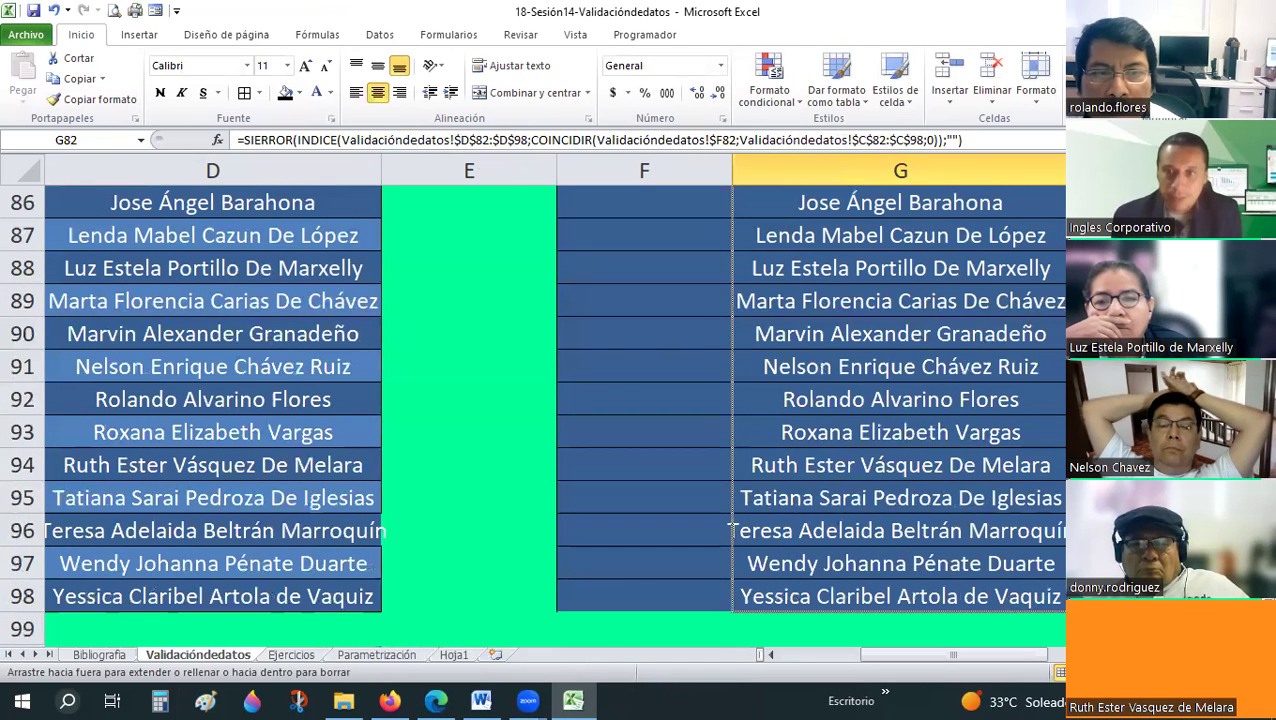
{"action": "left_click_drag", "start_coordinate": [731, 530], "coordinate": [1062, 173]}
{"action": "scroll", "coordinate": [299, 334], "scroll_direction": "up", "scroll_amount": 1}
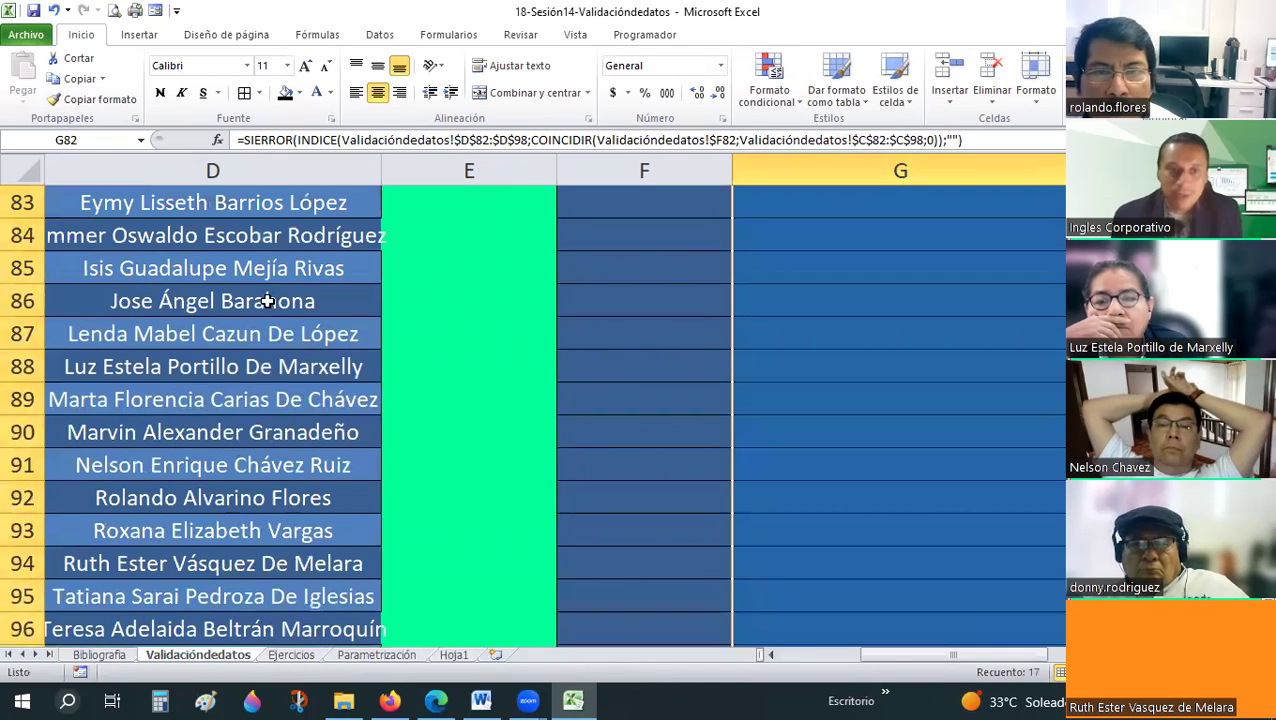
{"action": "scroll", "coordinate": [268, 301], "scroll_direction": "up", "scroll_amount": 1}
Copy the banded formatting of C82:D83 onto the F81:G98 table.
{"action": "left_click", "coordinate": [268, 301]}
{"action": "left_click_drag", "start_coordinate": [28, 310], "coordinate": [401, 345]}
{"action": "left_click", "coordinate": [95, 99]}
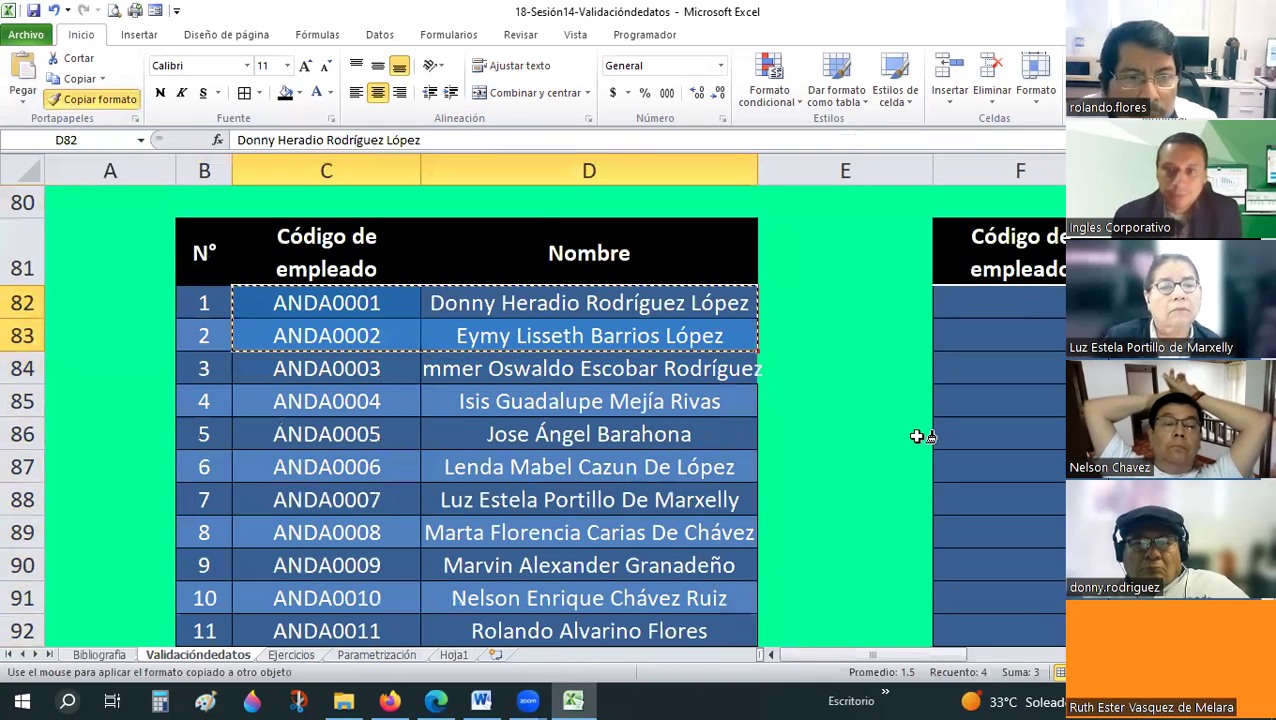
{"action": "scroll", "coordinate": [870, 656], "scroll_direction": "right", "scroll_amount": 3}
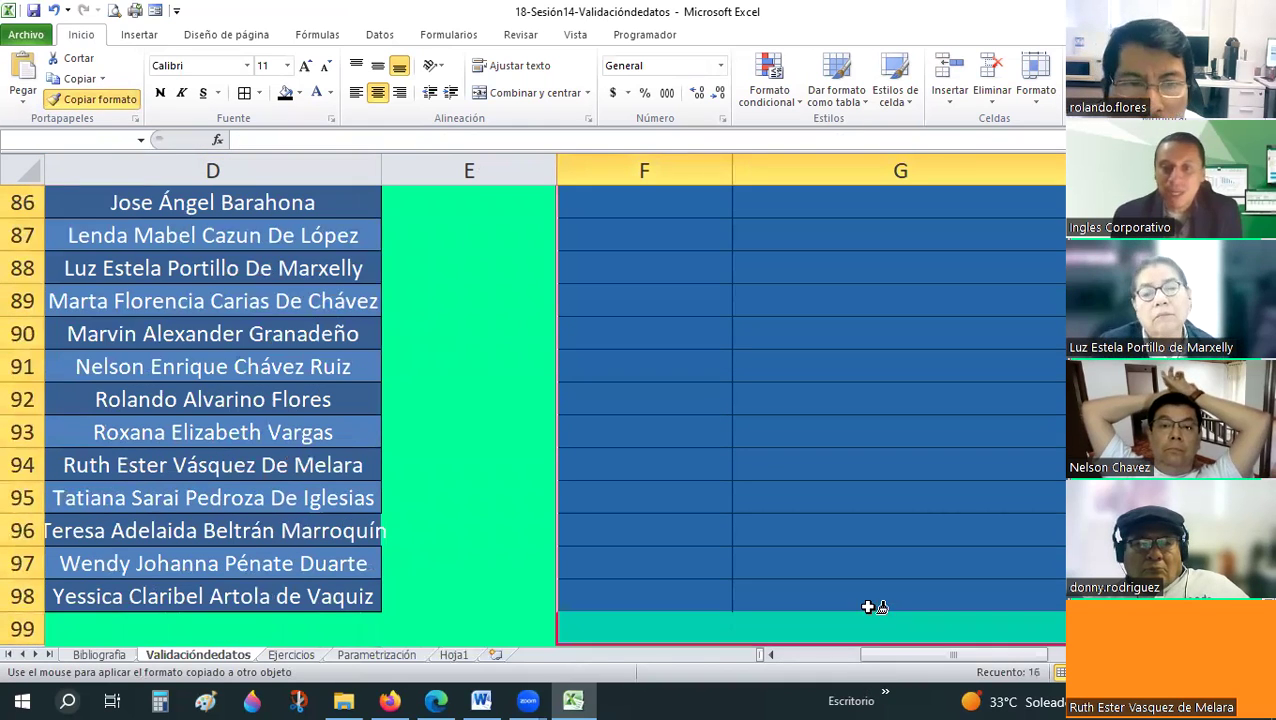
{"action": "left_click_drag", "start_coordinate": [884, 626], "coordinate": [867, 597]}
Enter the heading 'Formulario' in F79, leaving its colour unchanged.
{"action": "scroll", "coordinate": [858, 490], "scroll_direction": "up", "scroll_amount": 4}
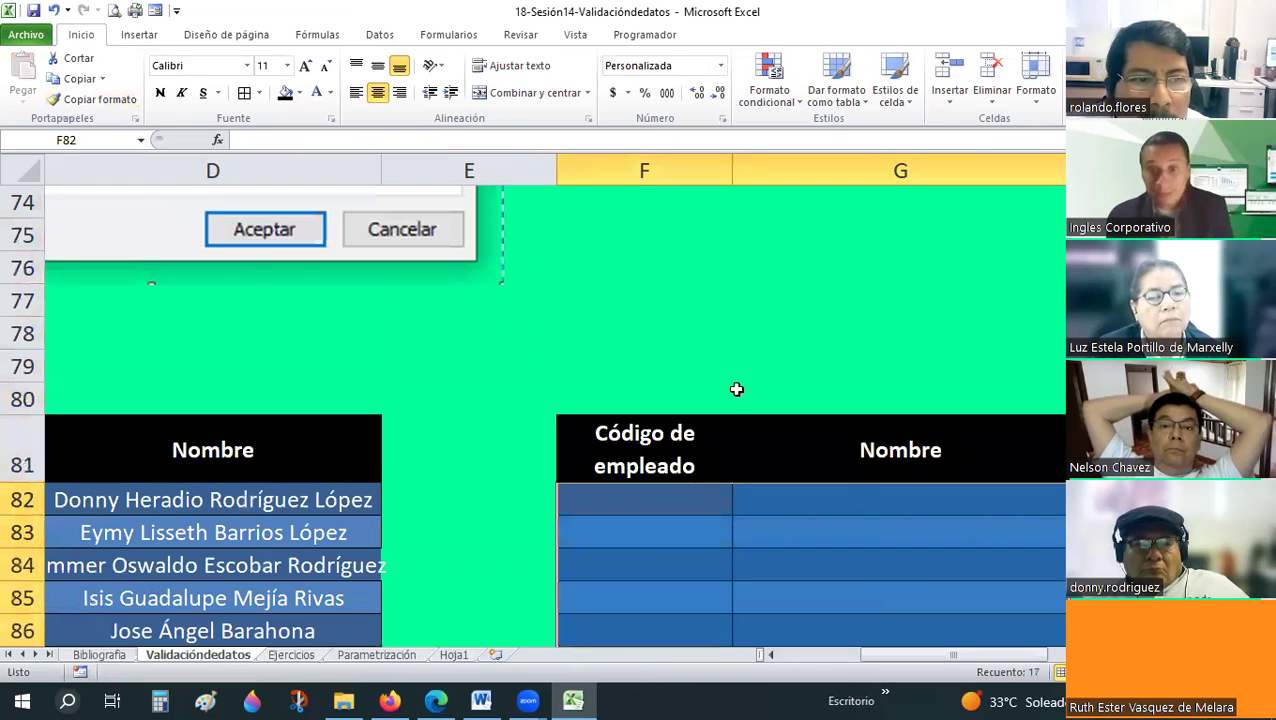
{"action": "left_click", "coordinate": [691, 361]}
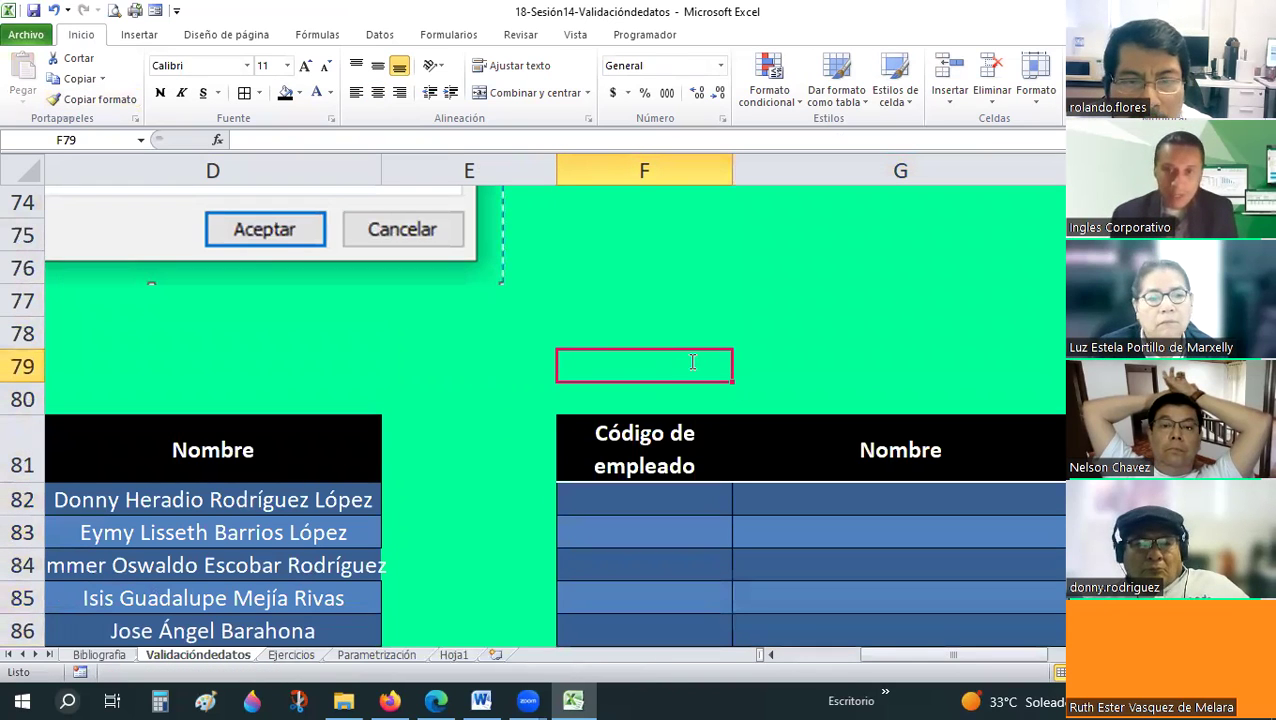
{"action": "type", "text": "Formulario"}
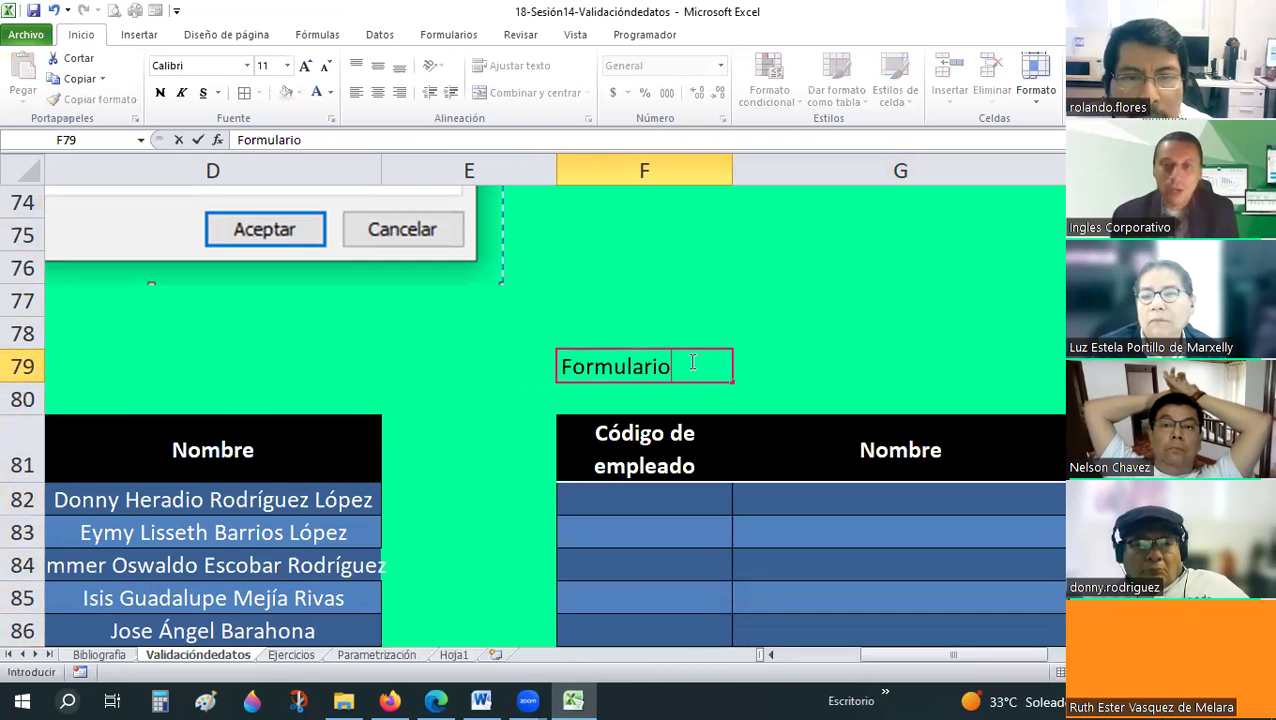
{"action": "key", "text": "ctrl+Return"}
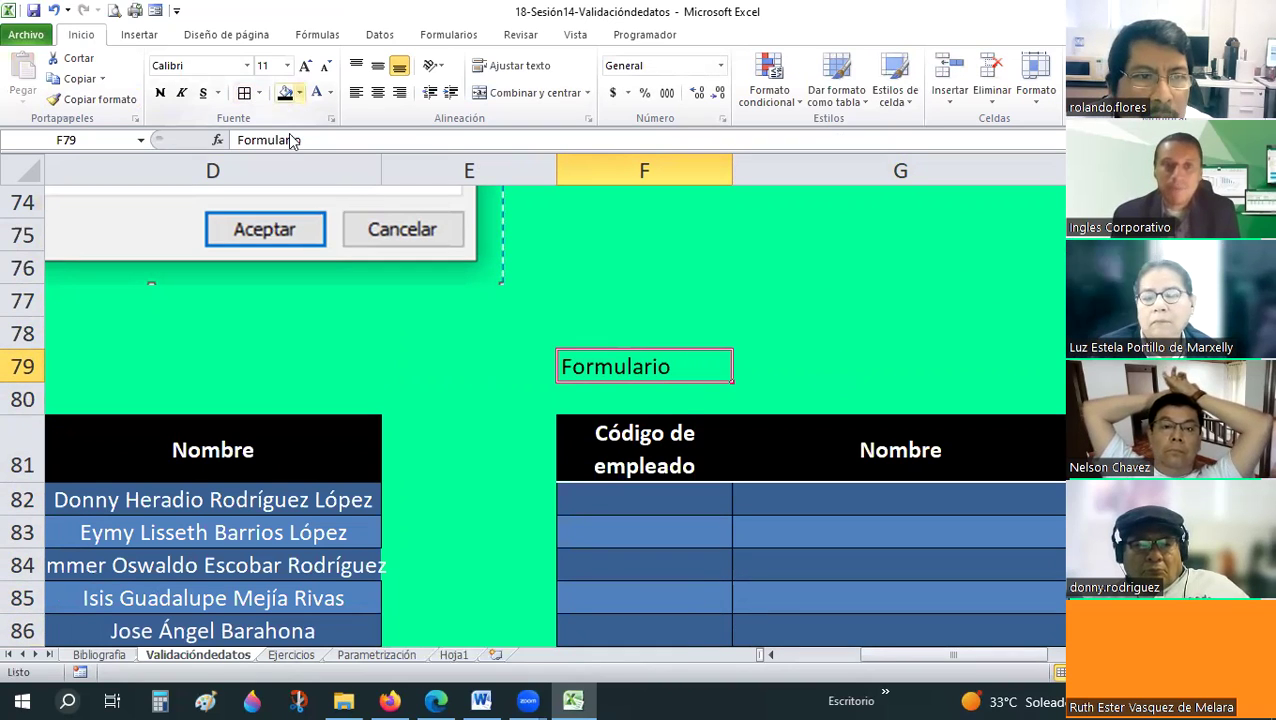
{"action": "left_click", "coordinate": [299, 93]}
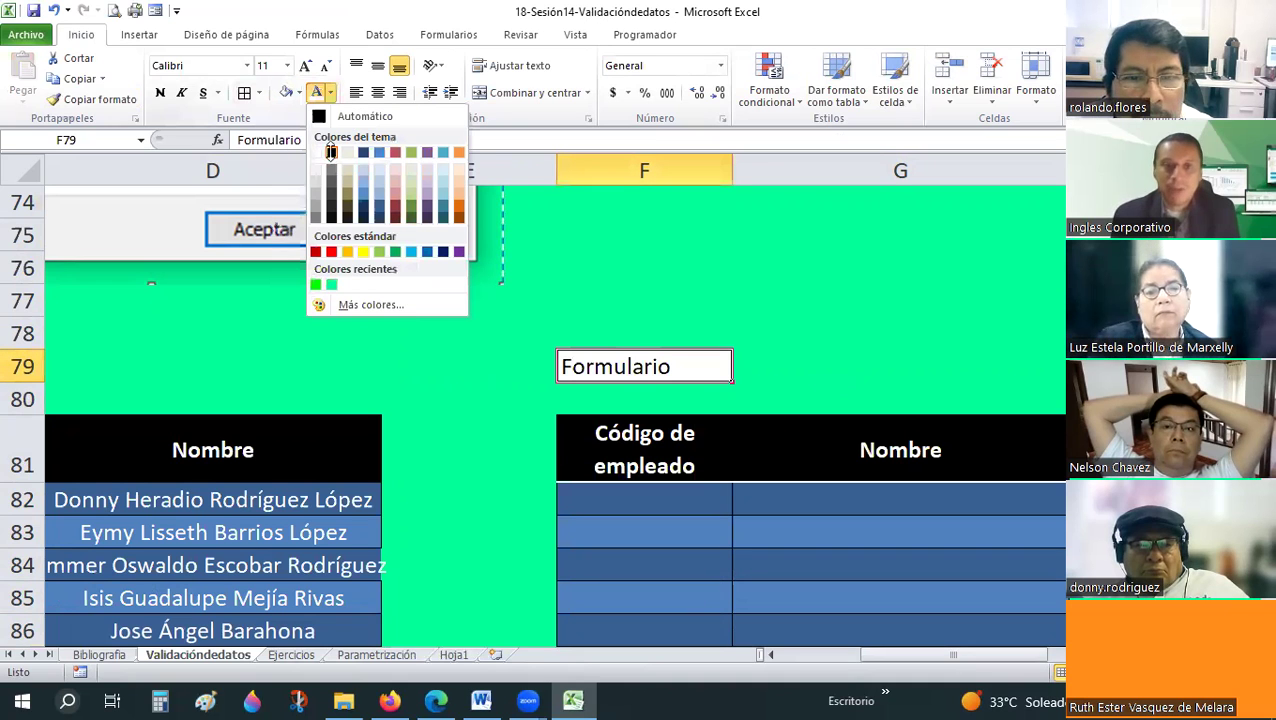
{"action": "left_click", "coordinate": [683, 302]}
{"action": "left_click", "coordinate": [677, 312]}
{"action": "scroll", "coordinate": [677, 316], "scroll_direction": "down", "scroll_amount": 3}
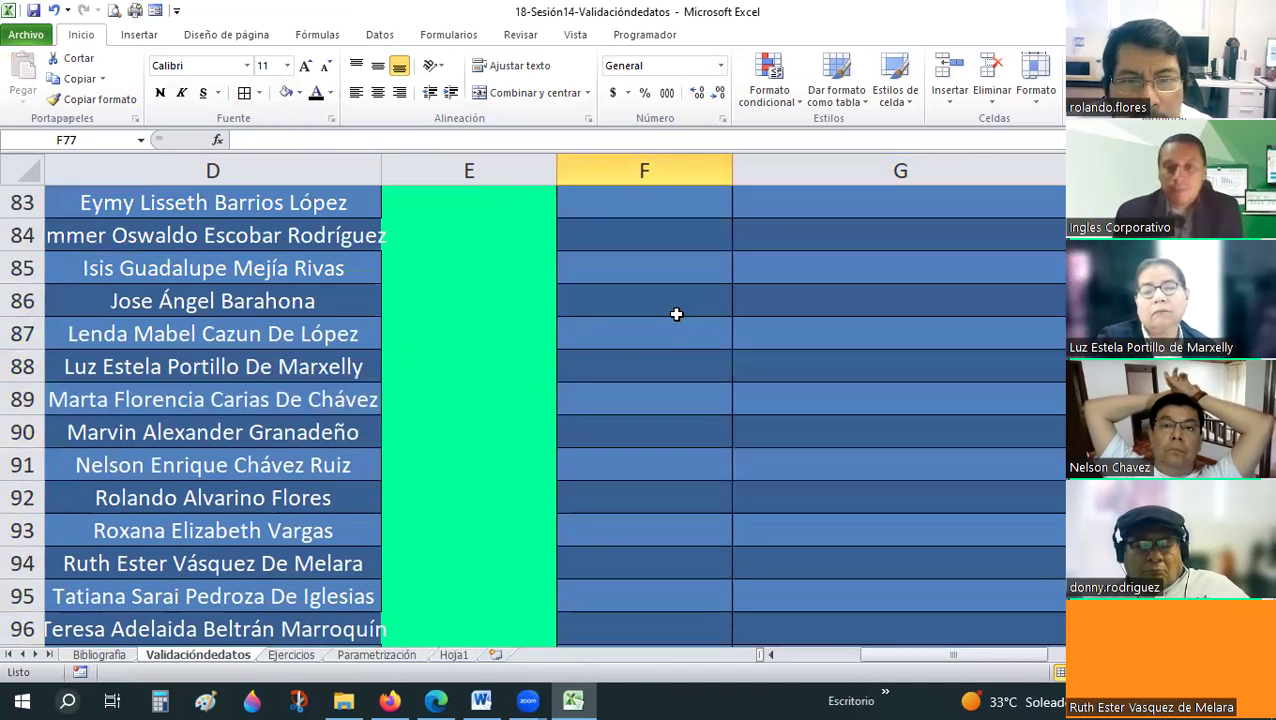
{"action": "scroll", "coordinate": [676, 314], "scroll_direction": "up", "scroll_amount": 1}
{"action": "left_click", "coordinate": [676, 310]}
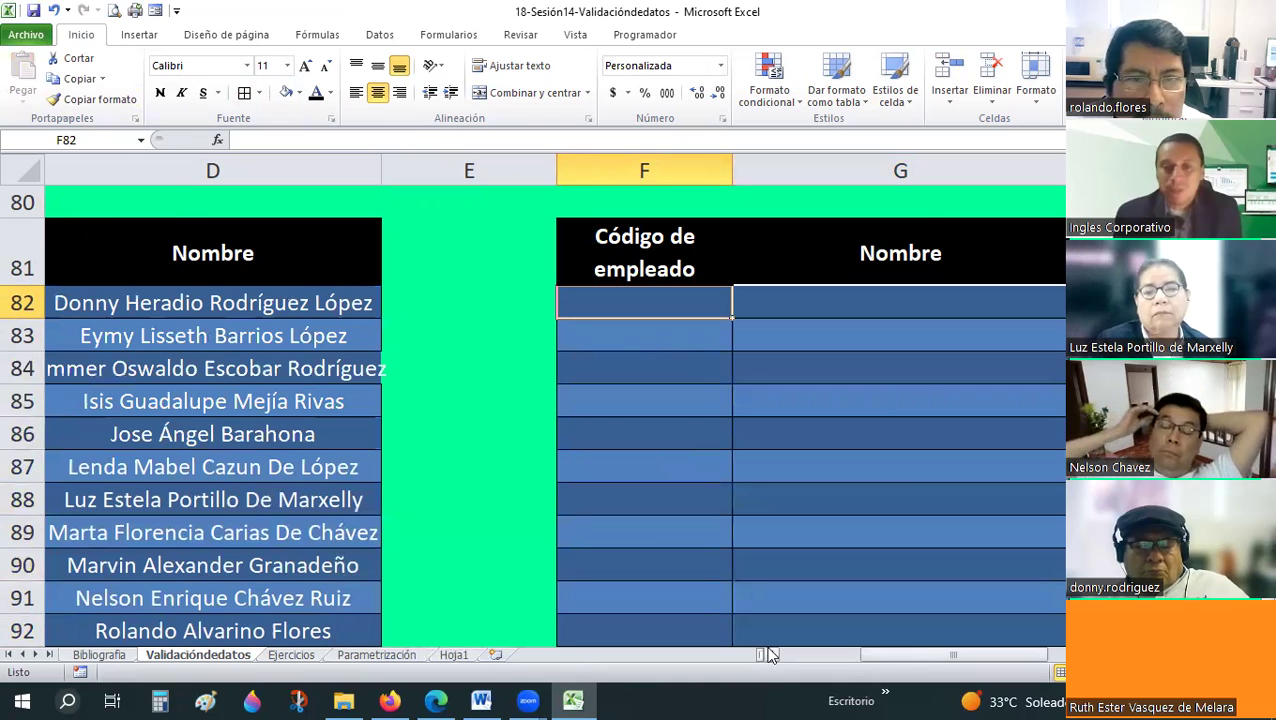
Give F82 a Lista data validation with source =$C$82:$C$98.
{"action": "left_click", "coordinate": [770, 655]}
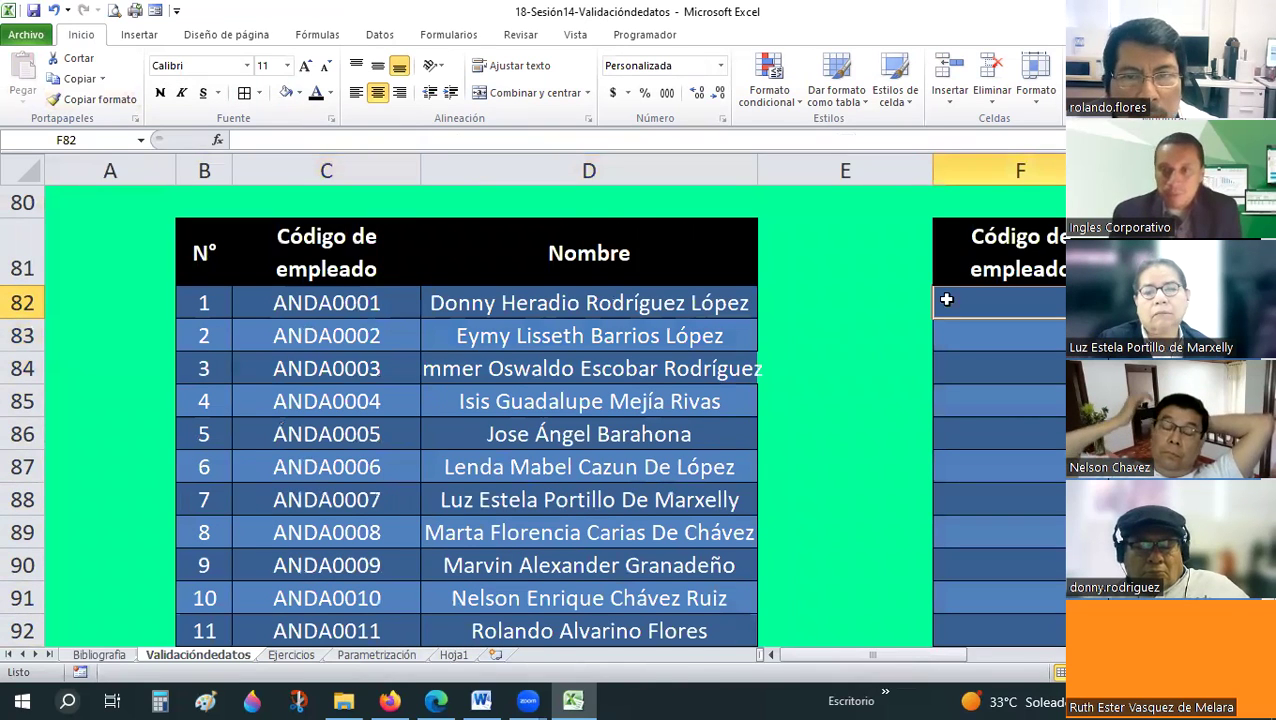
{"action": "left_click", "coordinate": [379, 34]}
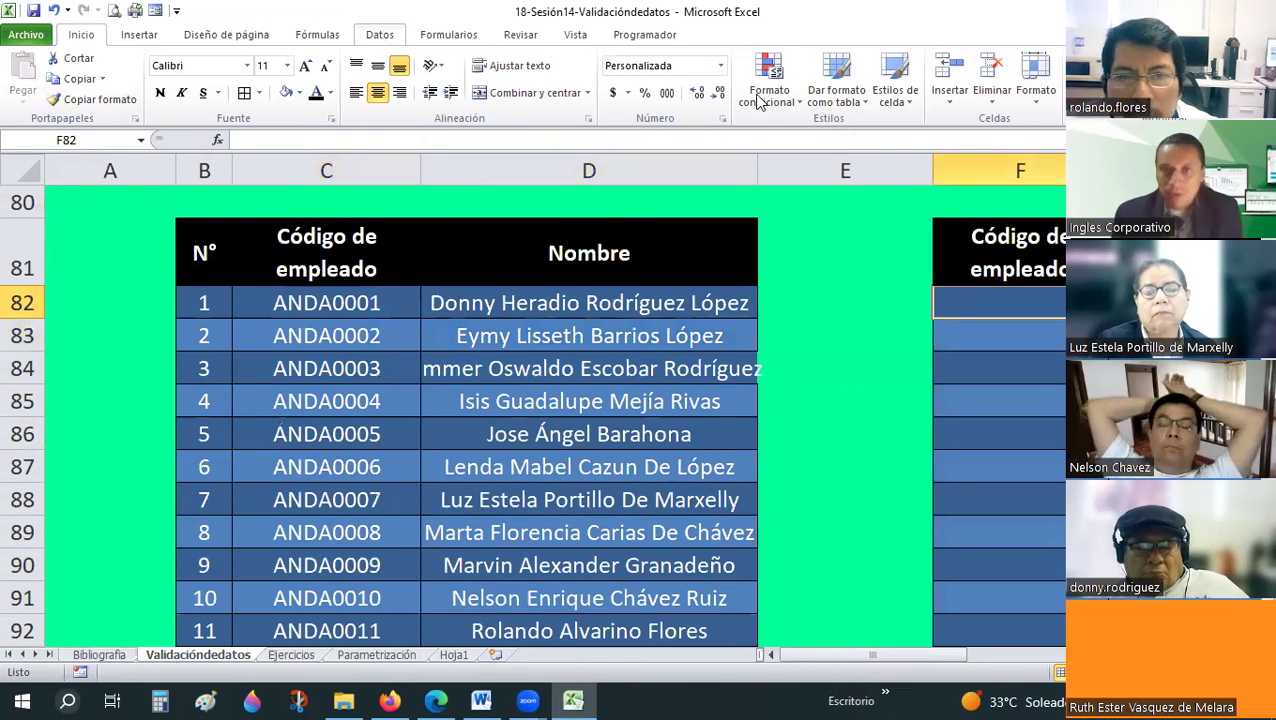
{"action": "left_click", "coordinate": [759, 98]}
{"action": "left_click", "coordinate": [772, 122]}
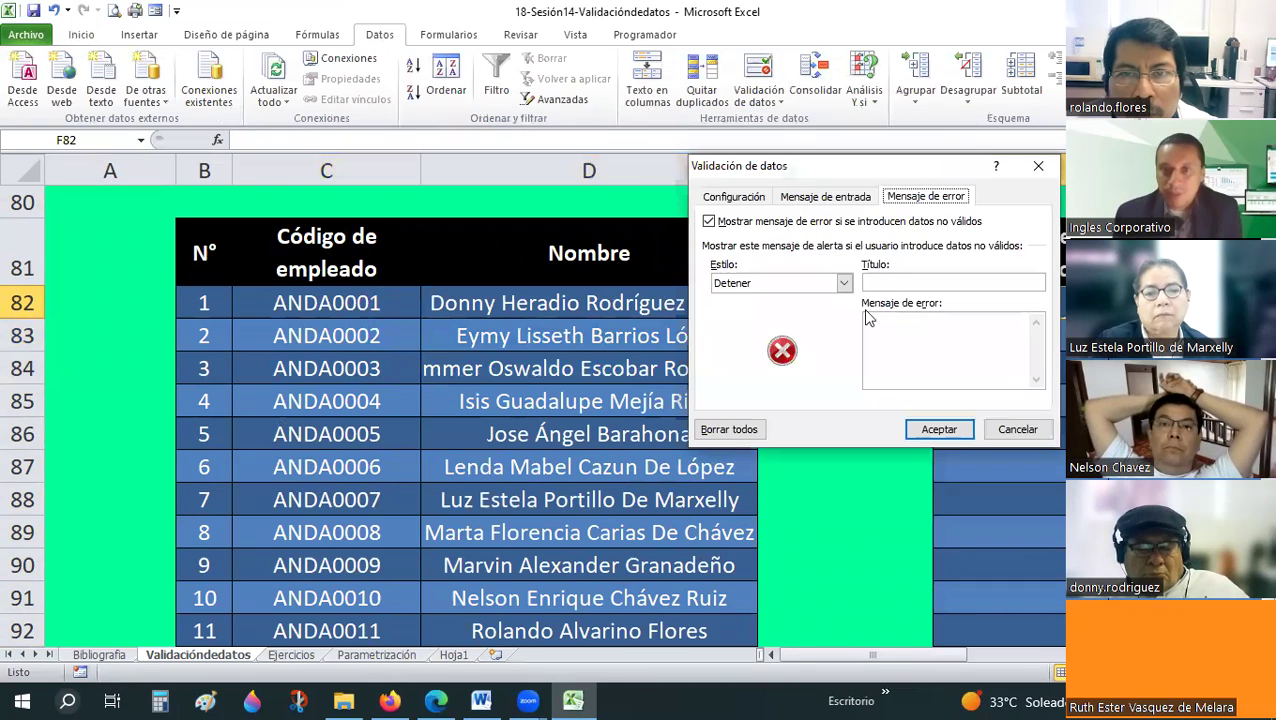
{"action": "left_click", "coordinate": [742, 196]}
{"action": "left_click", "coordinate": [808, 258]}
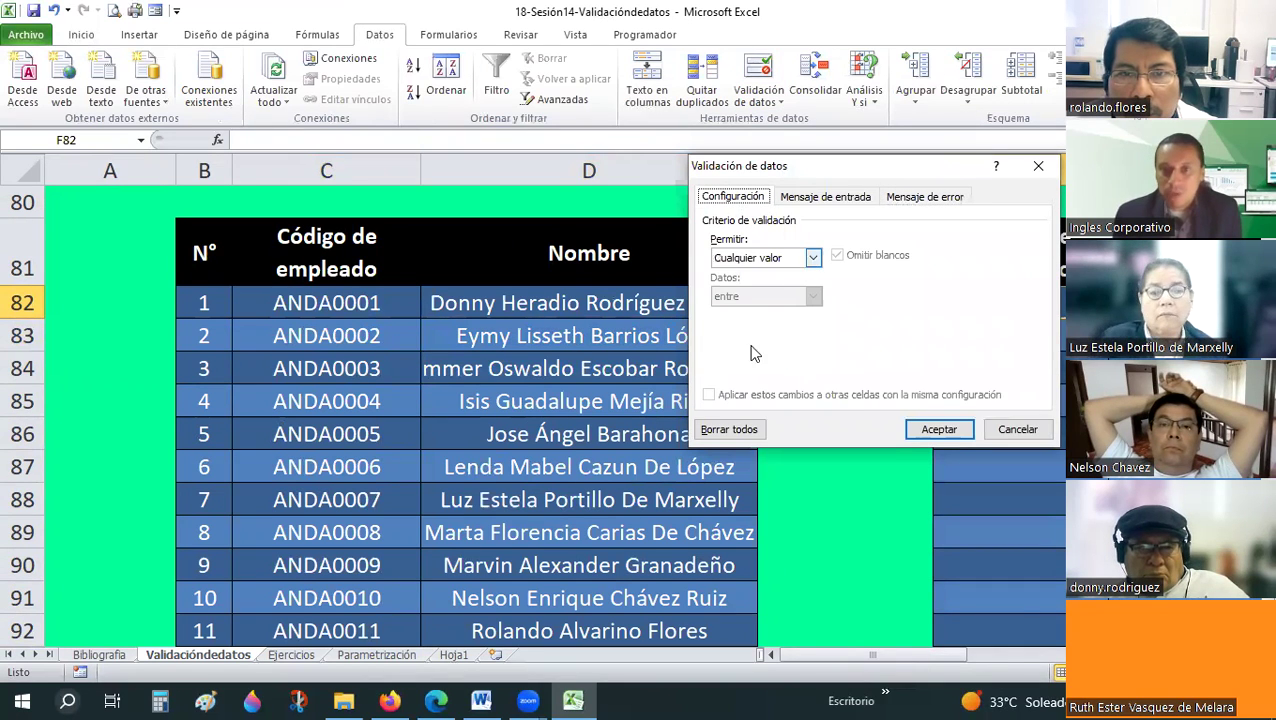
{"action": "left_click", "coordinate": [730, 311]}
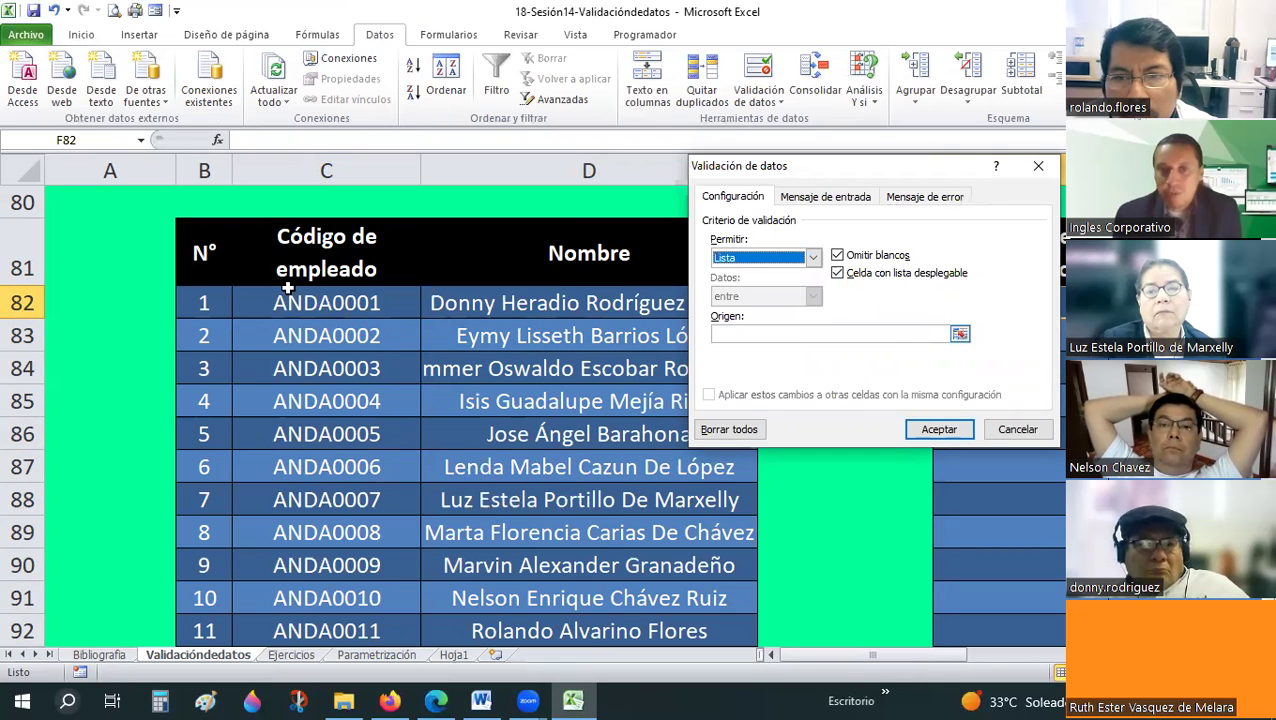
{"action": "left_click_drag", "start_coordinate": [287, 288], "coordinate": [284, 370]}
{"action": "left_click_drag", "start_coordinate": [276, 638], "coordinate": [273, 697]}
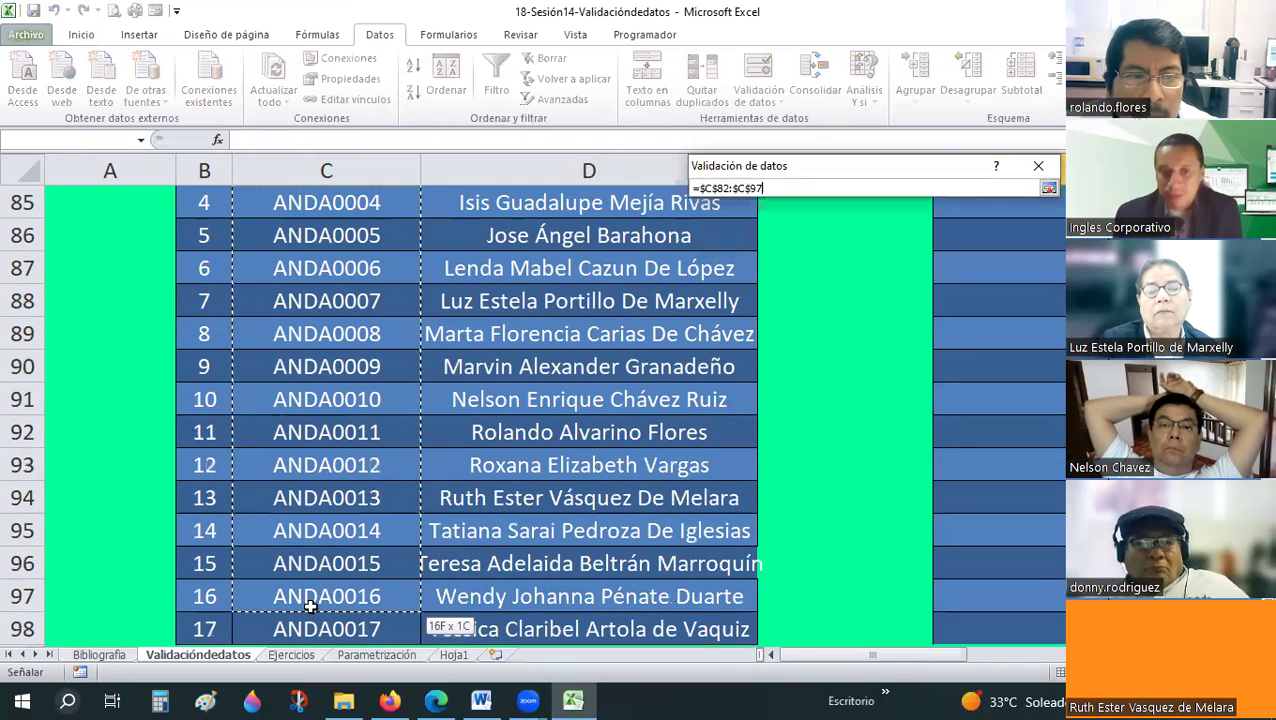
{"action": "left_click_drag", "start_coordinate": [311, 606], "coordinate": [312, 597]}
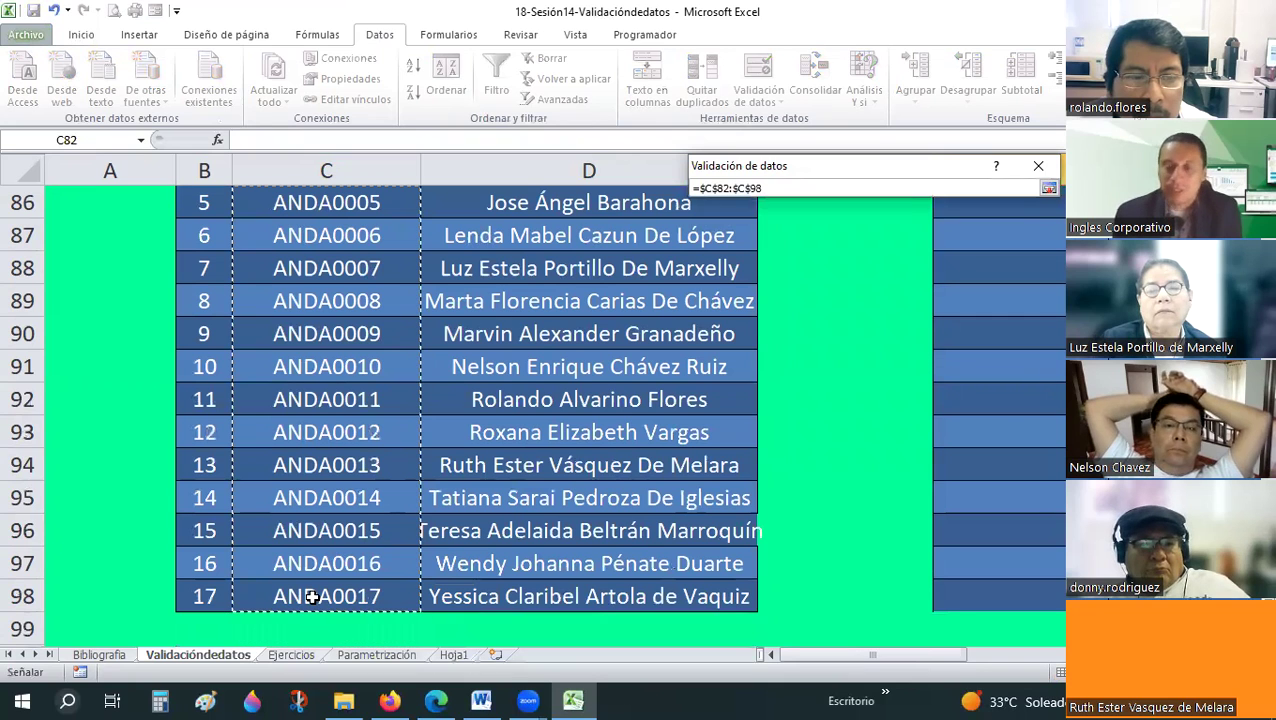
{"action": "key", "text": "Return"}
Open F82's dropdown to check the employee codes are offered.
{"action": "scroll", "coordinate": [1003, 418], "scroll_direction": "up", "scroll_amount": 2}
{"action": "left_click", "coordinate": [1030, 303]}
{"action": "key", "text": "alt+Down"}
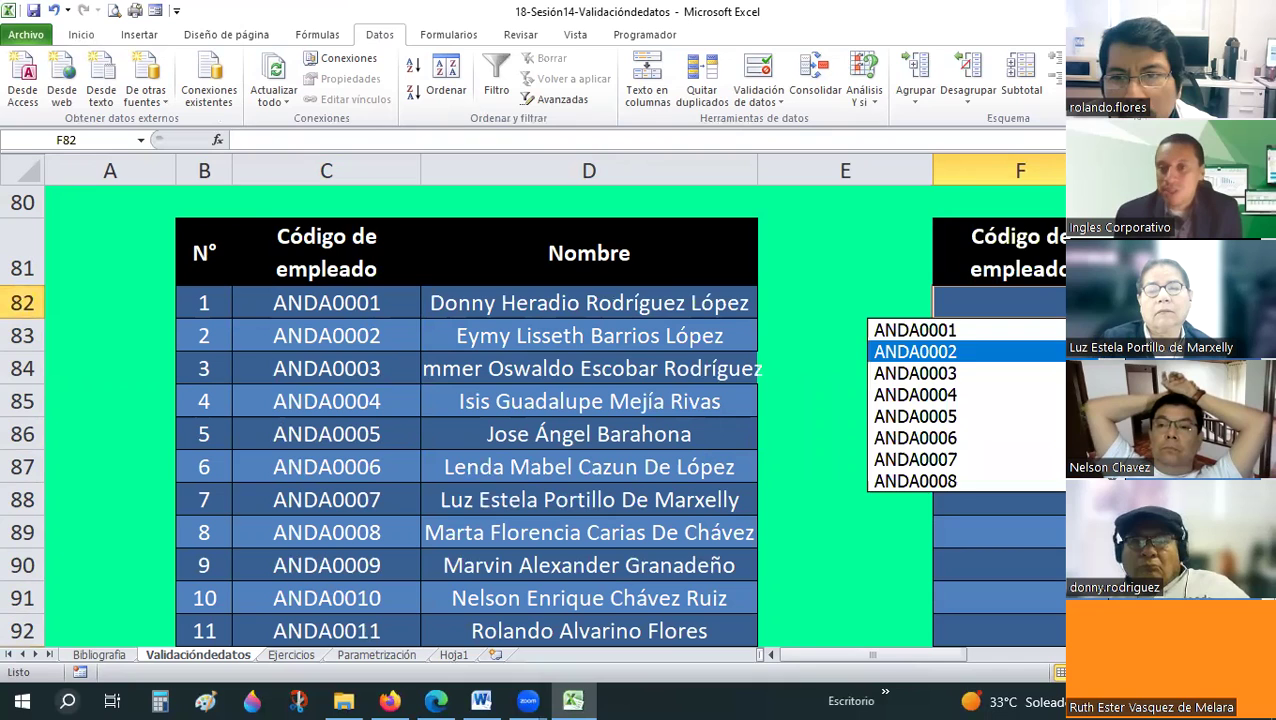
Pick codes ANDA0001, ANDA0007, ANDA0014 and ANDA0017 from F82's dropdown, checking G82's name.
{"action": "key", "text": "Return"}
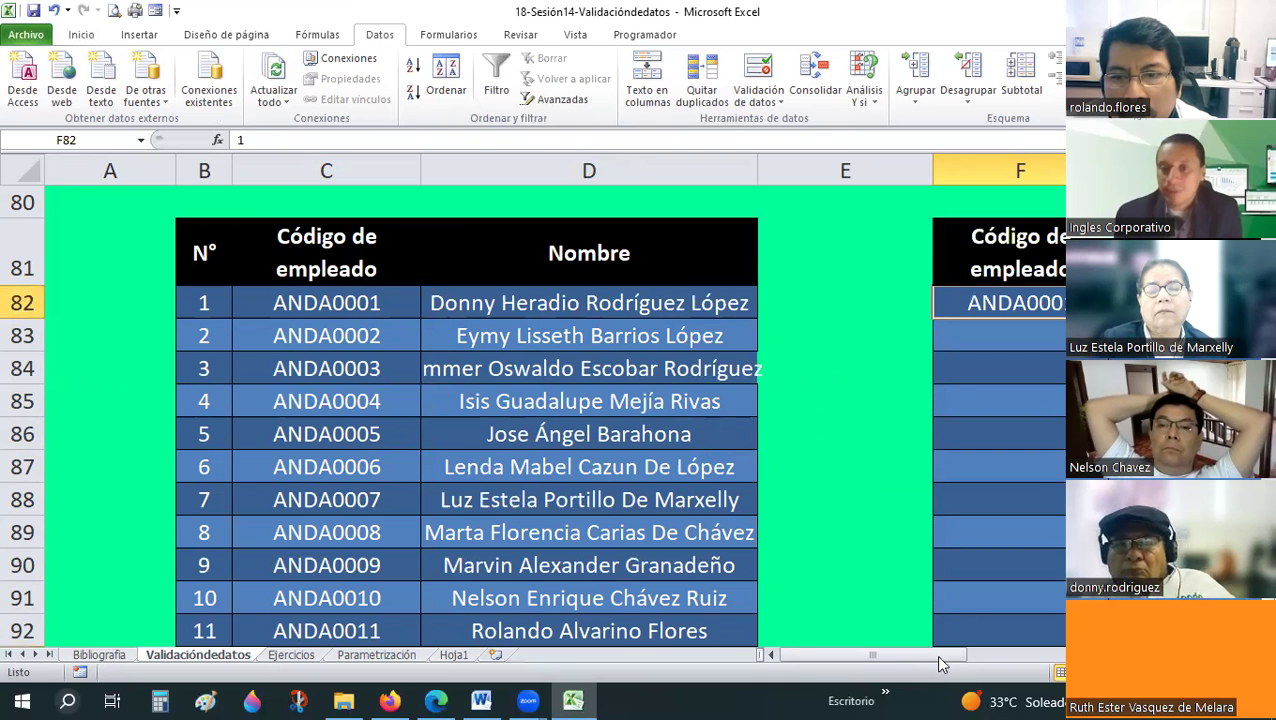
{"action": "scroll", "coordinate": [493, 353], "scroll_direction": "right", "scroll_amount": 2}
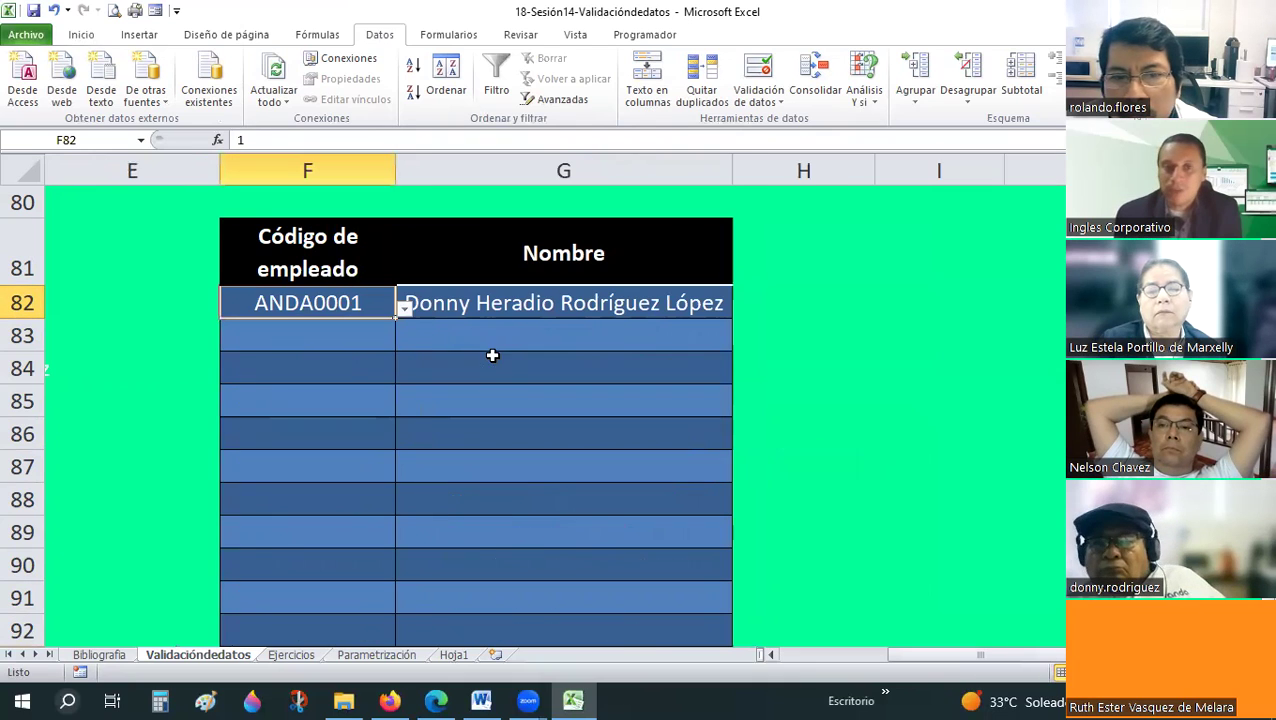
{"action": "left_click", "coordinate": [404, 305]}
{"action": "left_click", "coordinate": [269, 455]}
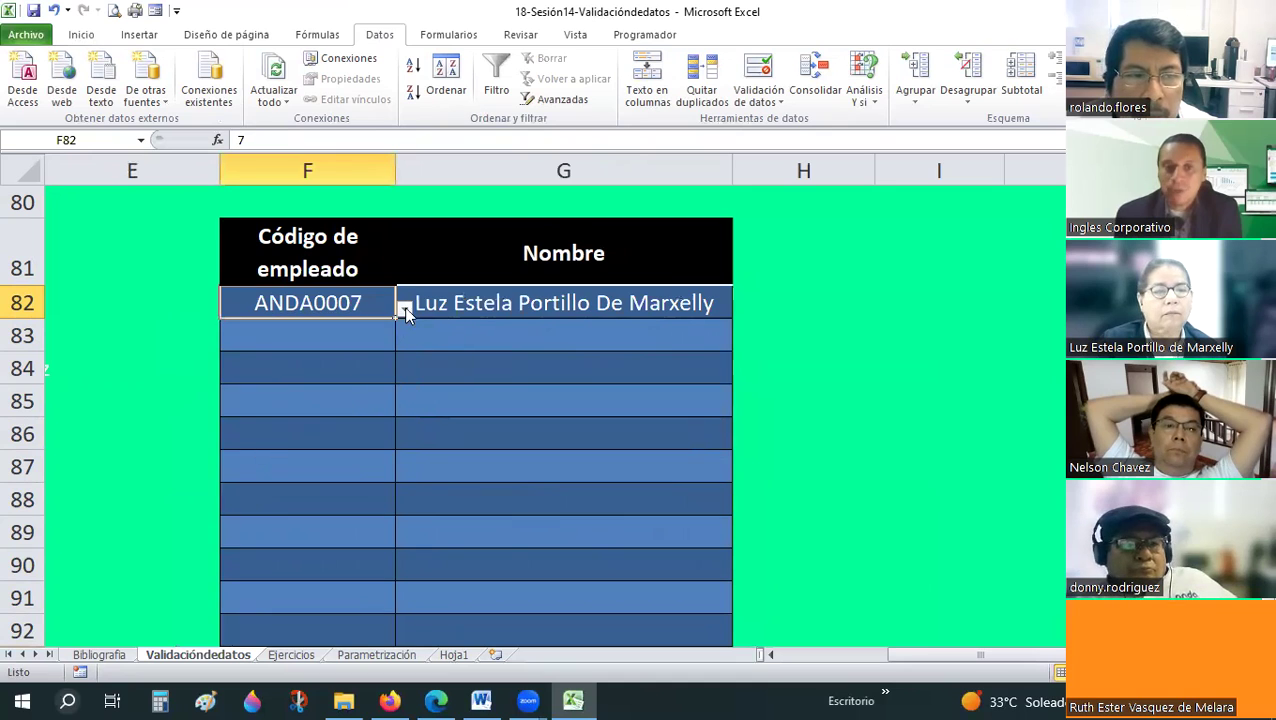
{"action": "left_click", "coordinate": [405, 313]}
{"action": "left_click", "coordinate": [277, 480]}
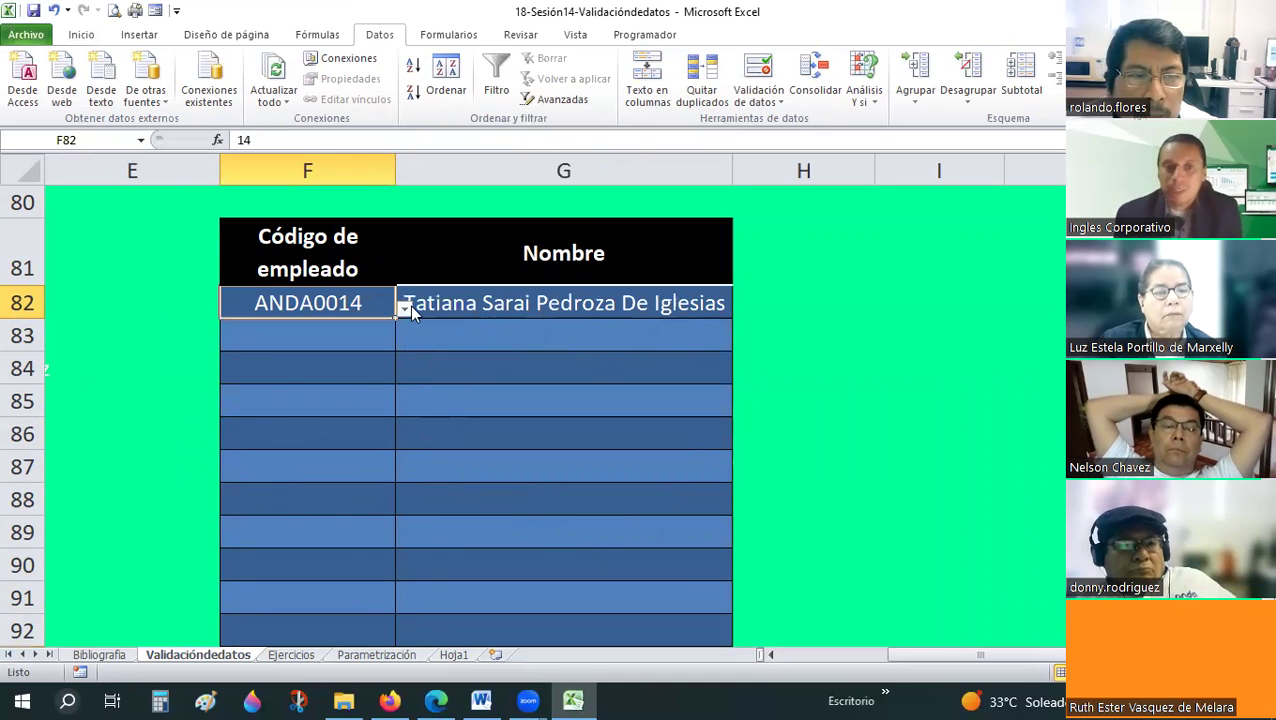
{"action": "key", "text": "alt+Down"}
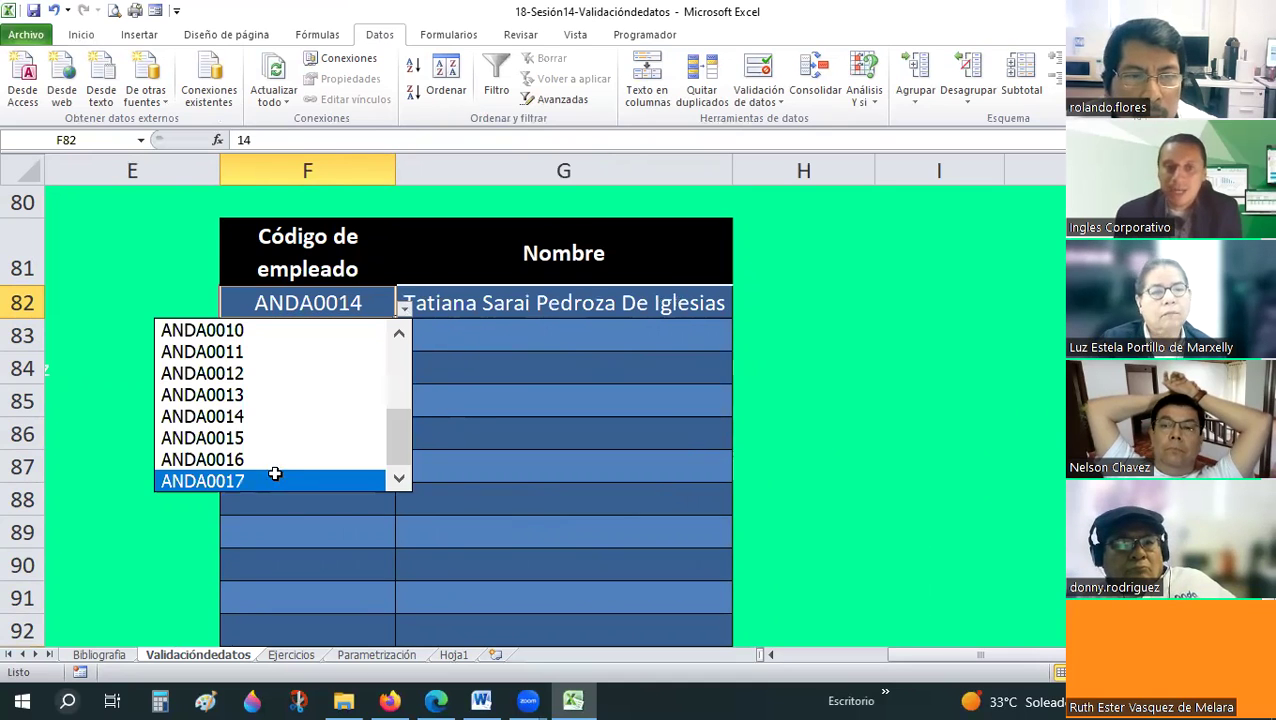
{"action": "left_click", "coordinate": [274, 480]}
{"action": "left_click", "coordinate": [353, 340]}
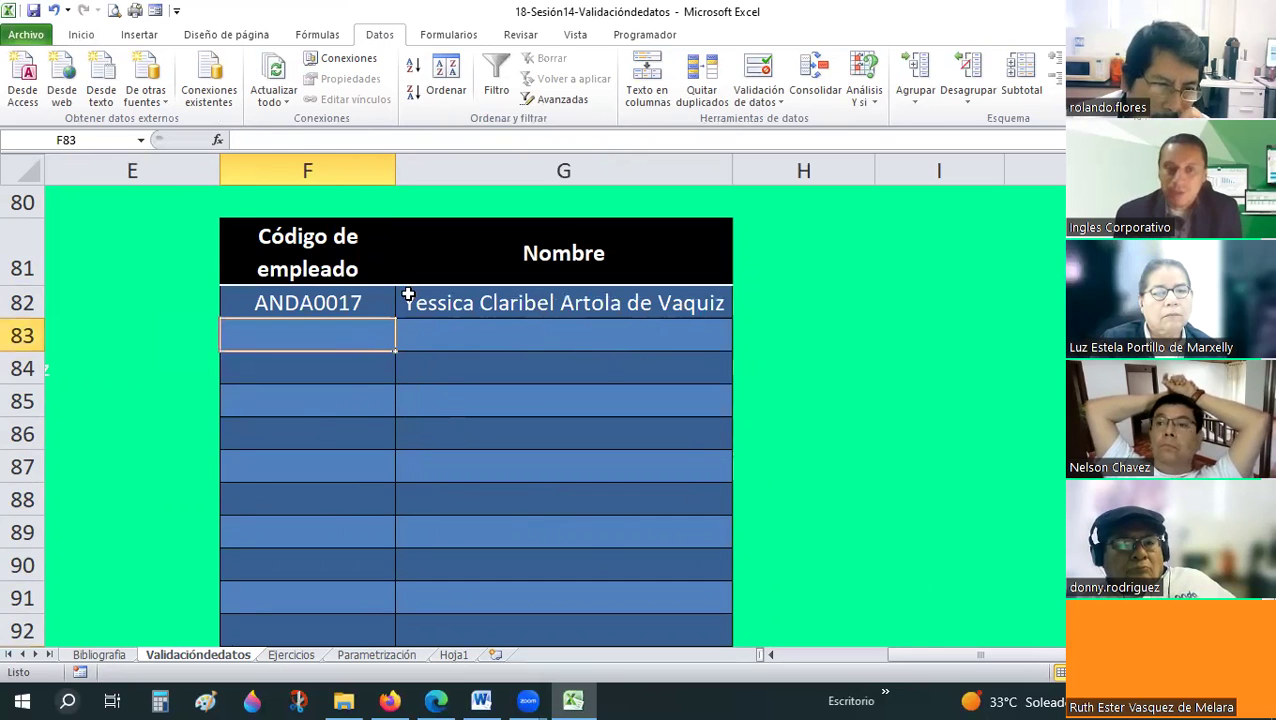
{"action": "left_click", "coordinate": [370, 300]}
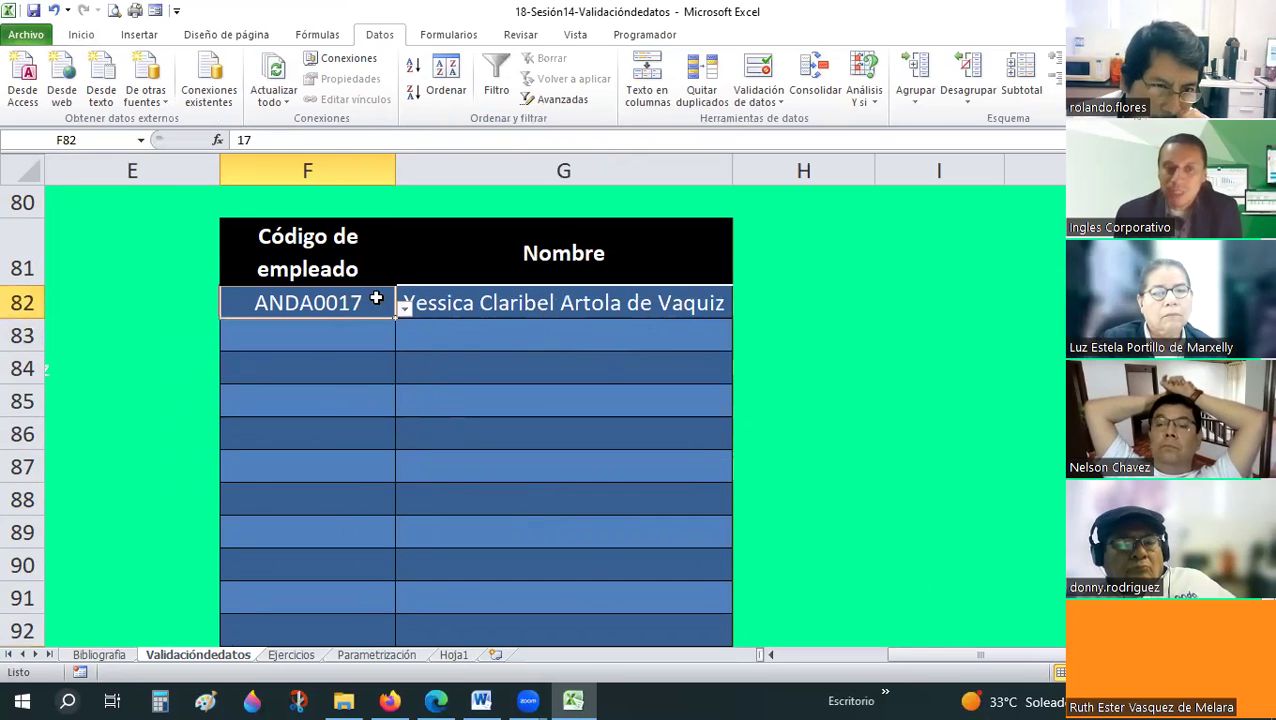
{"action": "left_click", "coordinate": [476, 300]}
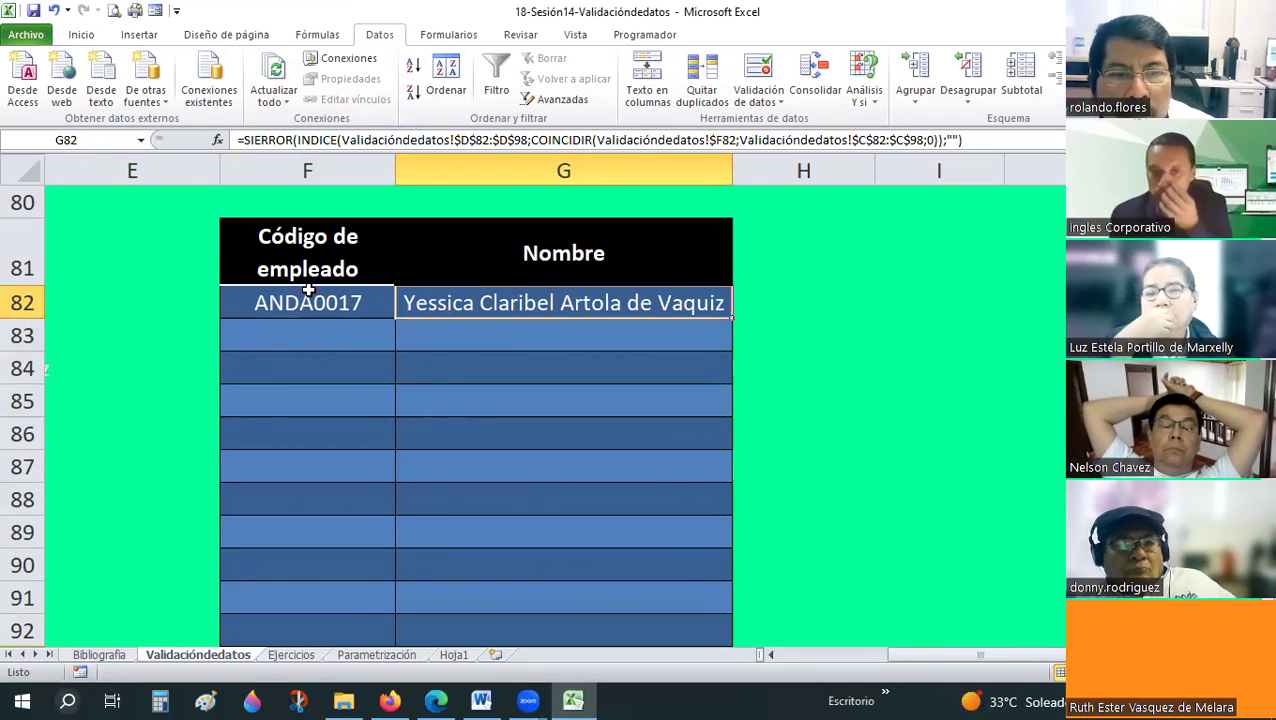
Enter 17 in F82 to get ANDA0017, then browse the code list and close it unchanged.
{"action": "key", "text": "Left"}
{"action": "type", "text": "17"}
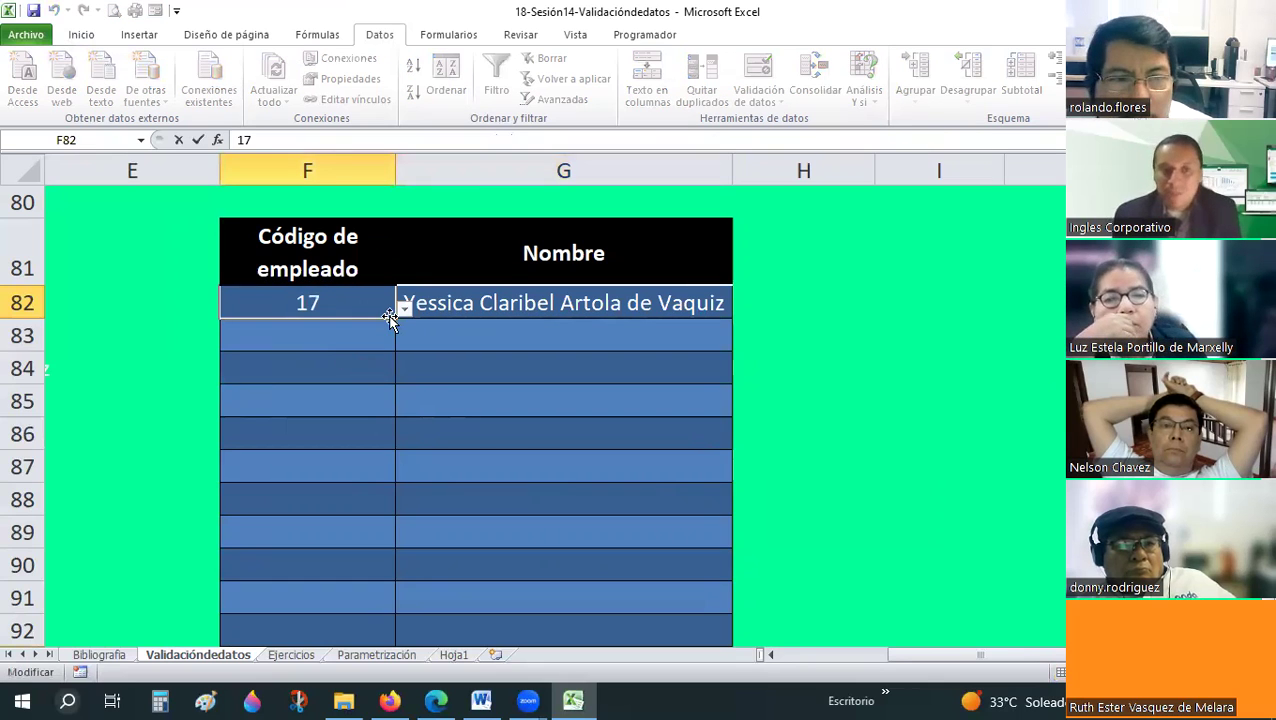
{"action": "key", "text": "ctrl+Return"}
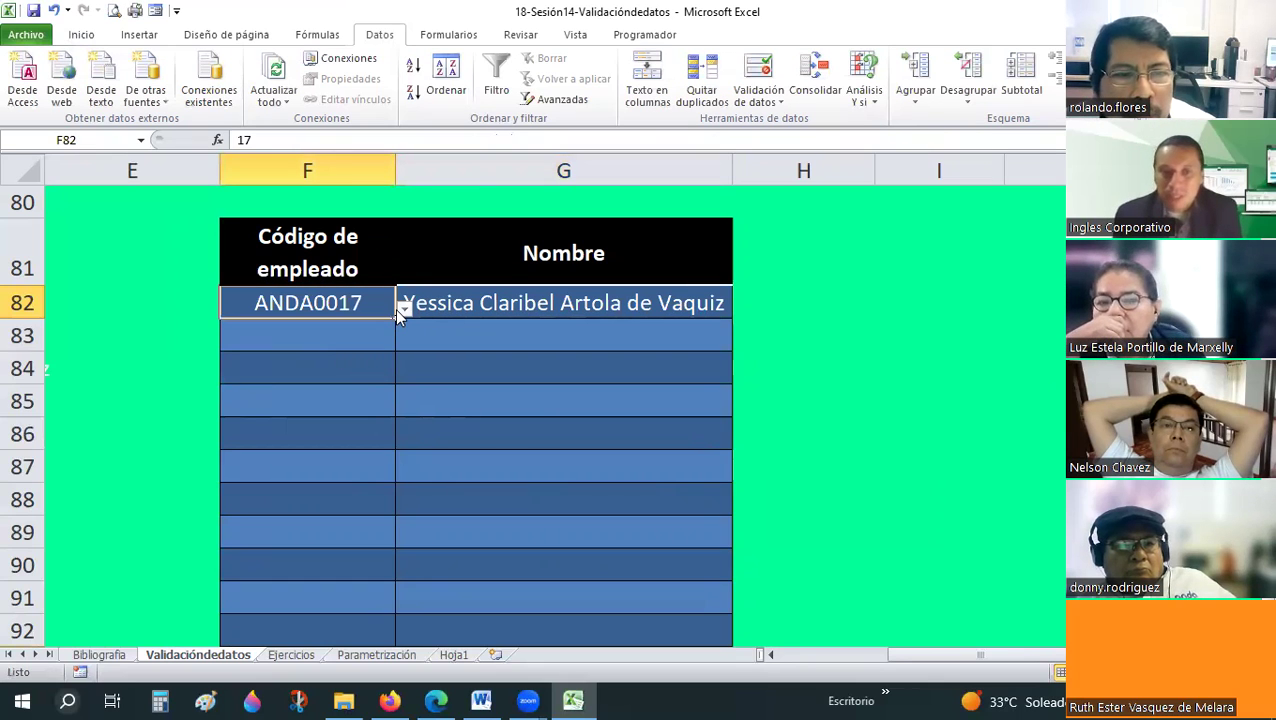
{"action": "left_click", "coordinate": [403, 309]}
{"action": "left_click_drag", "start_coordinate": [398, 426], "coordinate": [398, 345]}
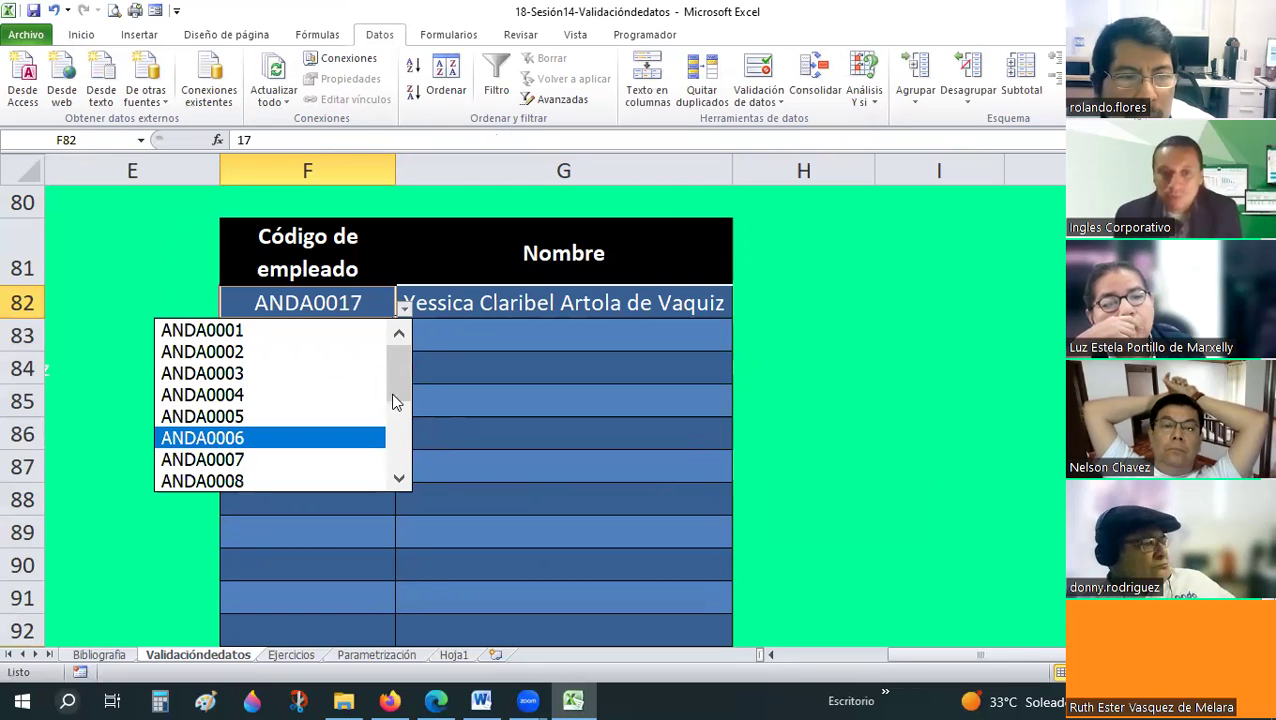
{"action": "left_click_drag", "start_coordinate": [395, 402], "coordinate": [388, 494]}
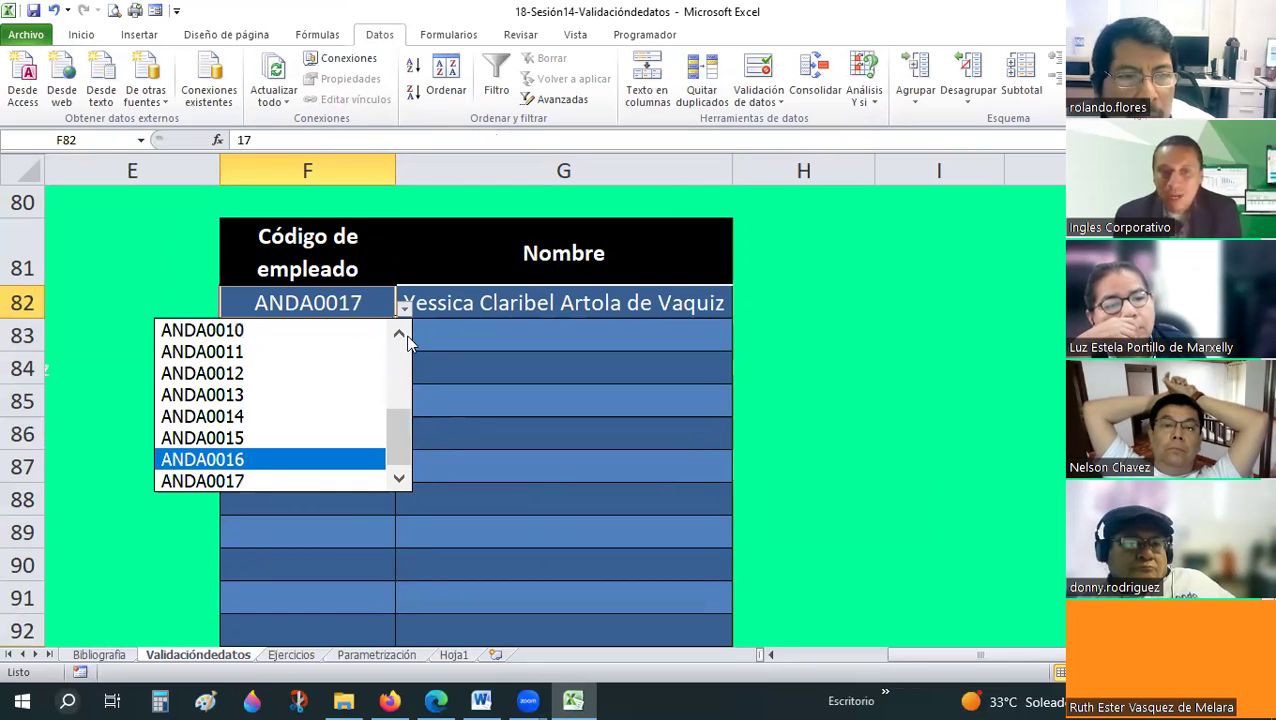
{"action": "scroll", "coordinate": [408, 343], "scroll_direction": "up", "scroll_amount": 3}
{"action": "key", "text": "Escape"}
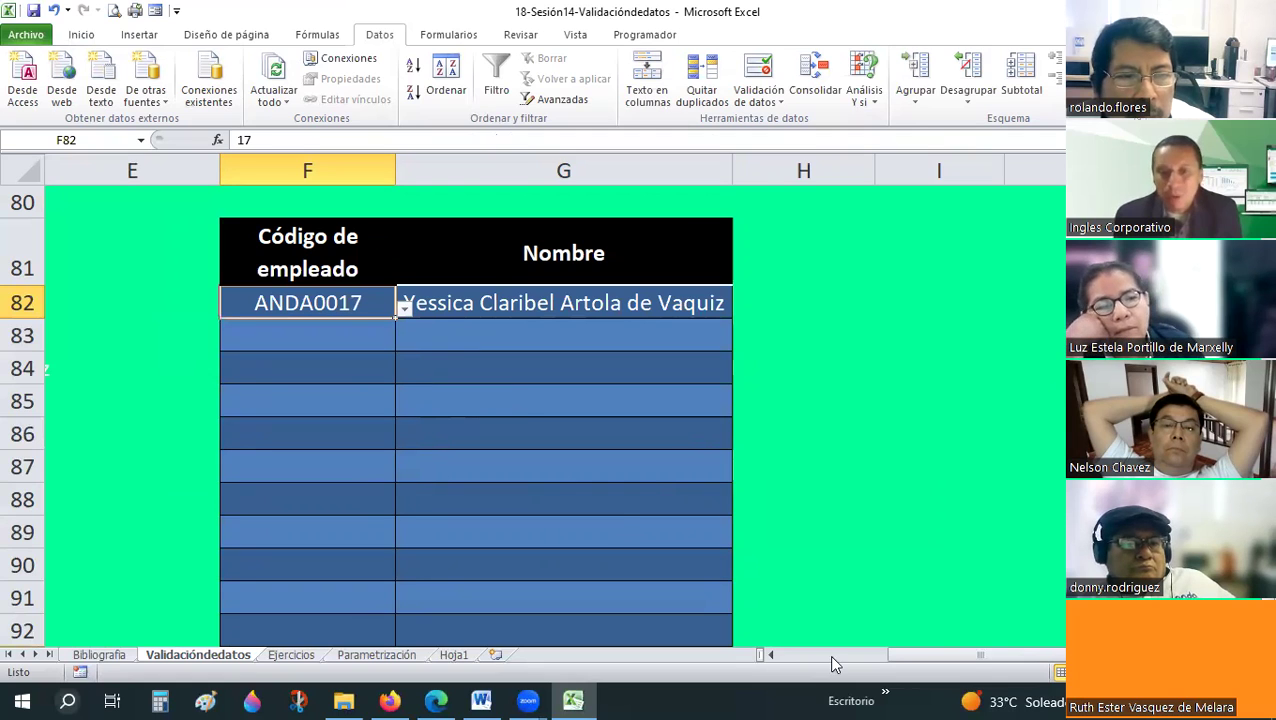
{"action": "scroll", "coordinate": [434, 380], "scroll_direction": "left", "scroll_amount": 4}
{"action": "scroll", "coordinate": [434, 380], "scroll_direction": "down", "scroll_amount": 1}
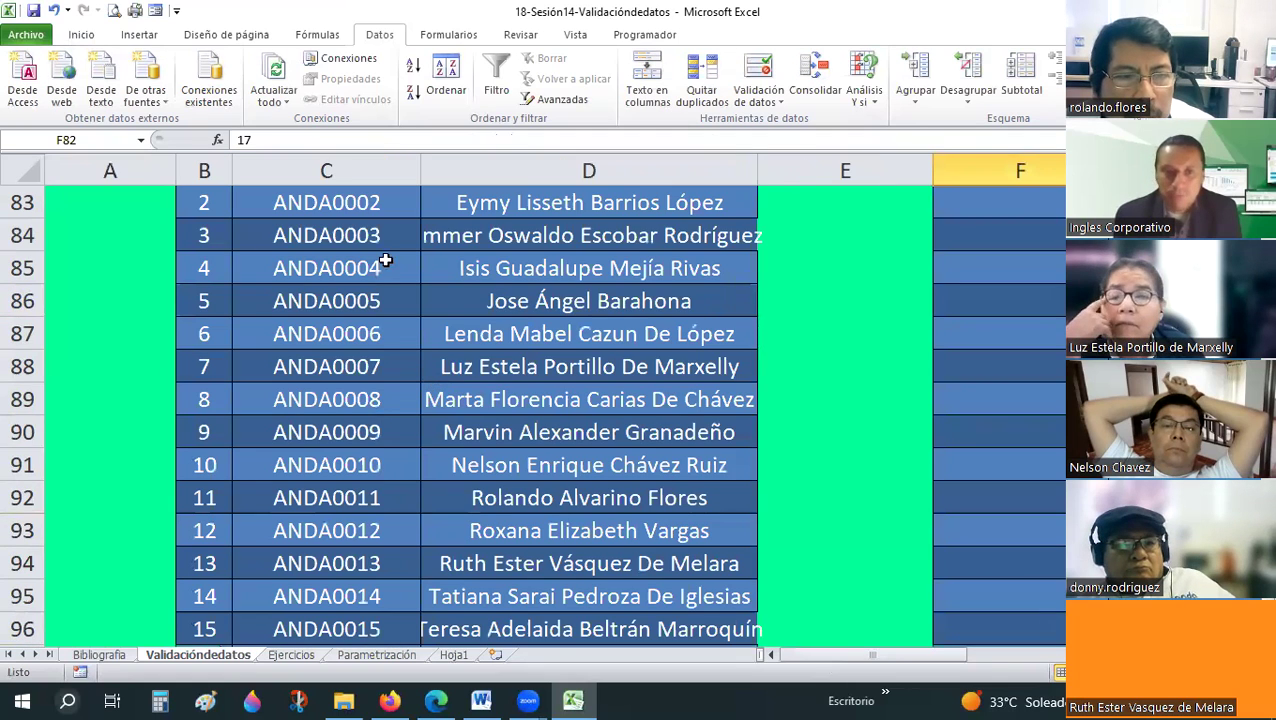
Test AutoFilling the last employee rows B97:D98 into rows 99–100.
{"action": "scroll", "coordinate": [385, 260], "scroll_direction": "up", "scroll_amount": 1}
{"action": "mouse_move", "coordinate": [290, 303]}
{"action": "left_mouse_down"}
{"action": "mouse_move", "coordinate": [541, 699]}
{"action": "mouse_move", "coordinate": [310, 598]}
{"action": "left_mouse_up"}
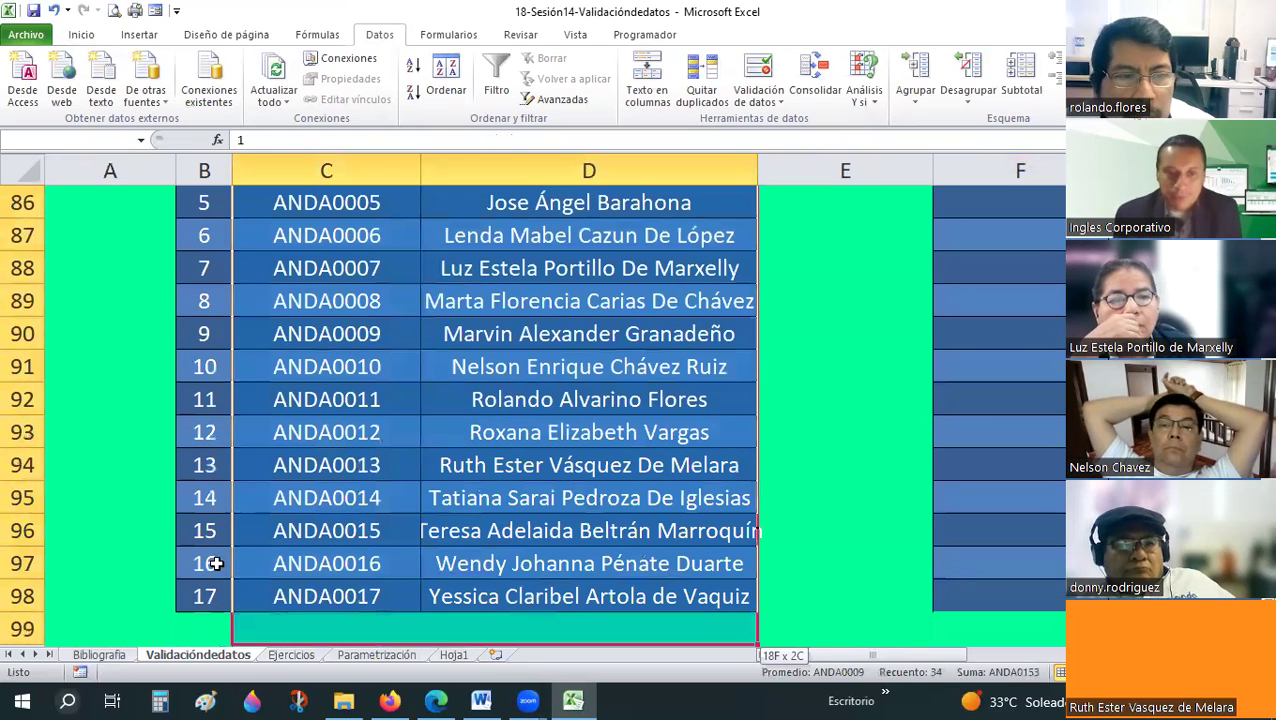
{"action": "left_click_drag", "start_coordinate": [214, 564], "coordinate": [490, 582]}
{"action": "scroll", "coordinate": [700, 480], "scroll_direction": "down", "scroll_amount": 2}
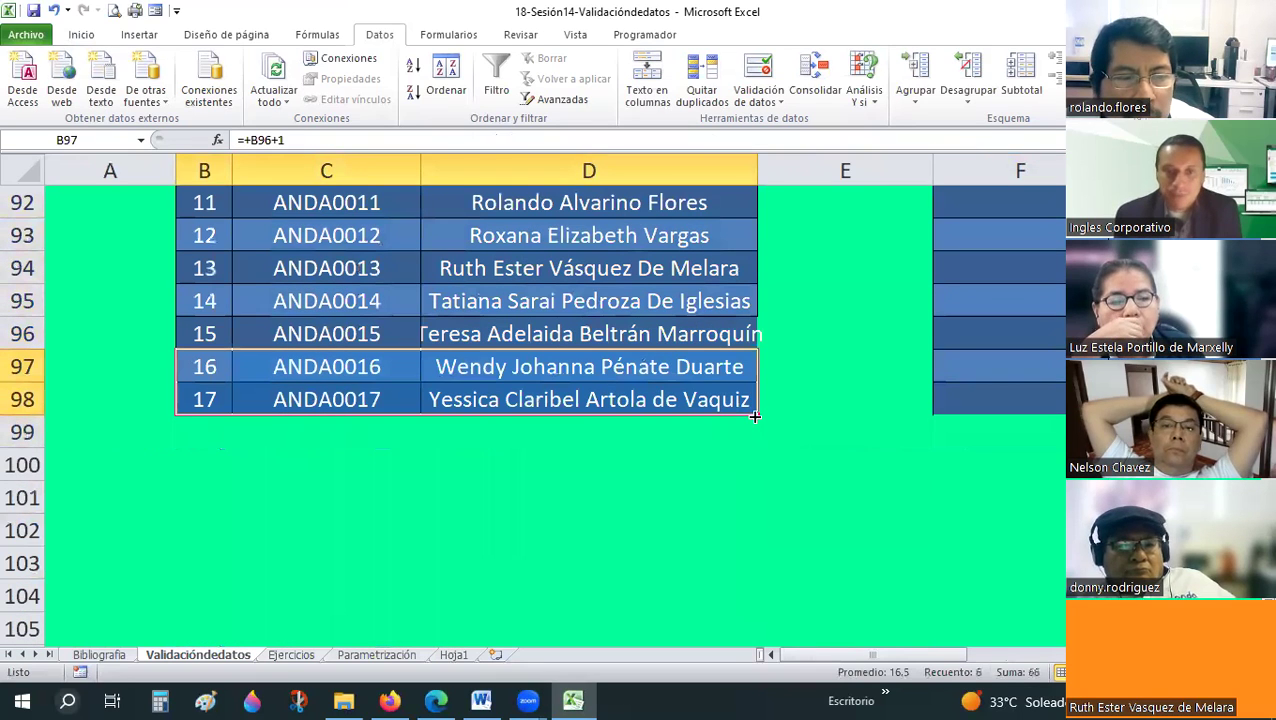
{"action": "left_click_drag", "start_coordinate": [757, 413], "coordinate": [757, 478]}
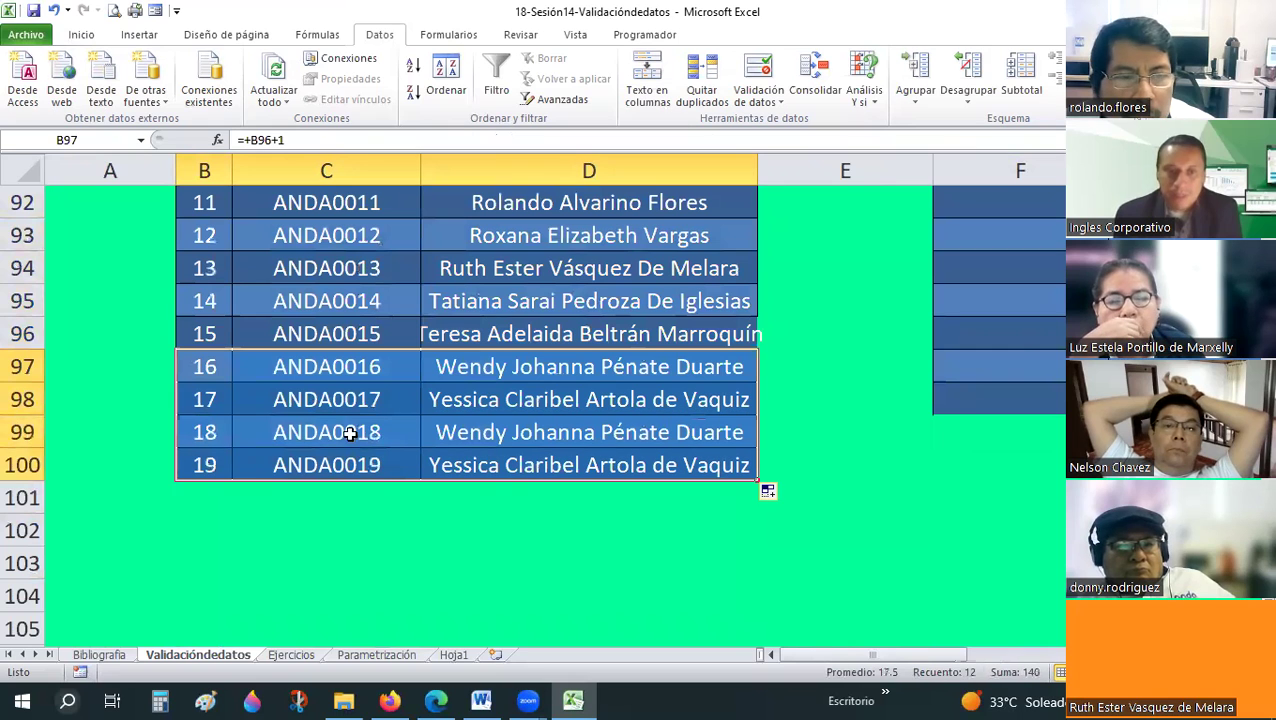
{"action": "left_click_drag", "start_coordinate": [374, 435], "coordinate": [517, 460]}
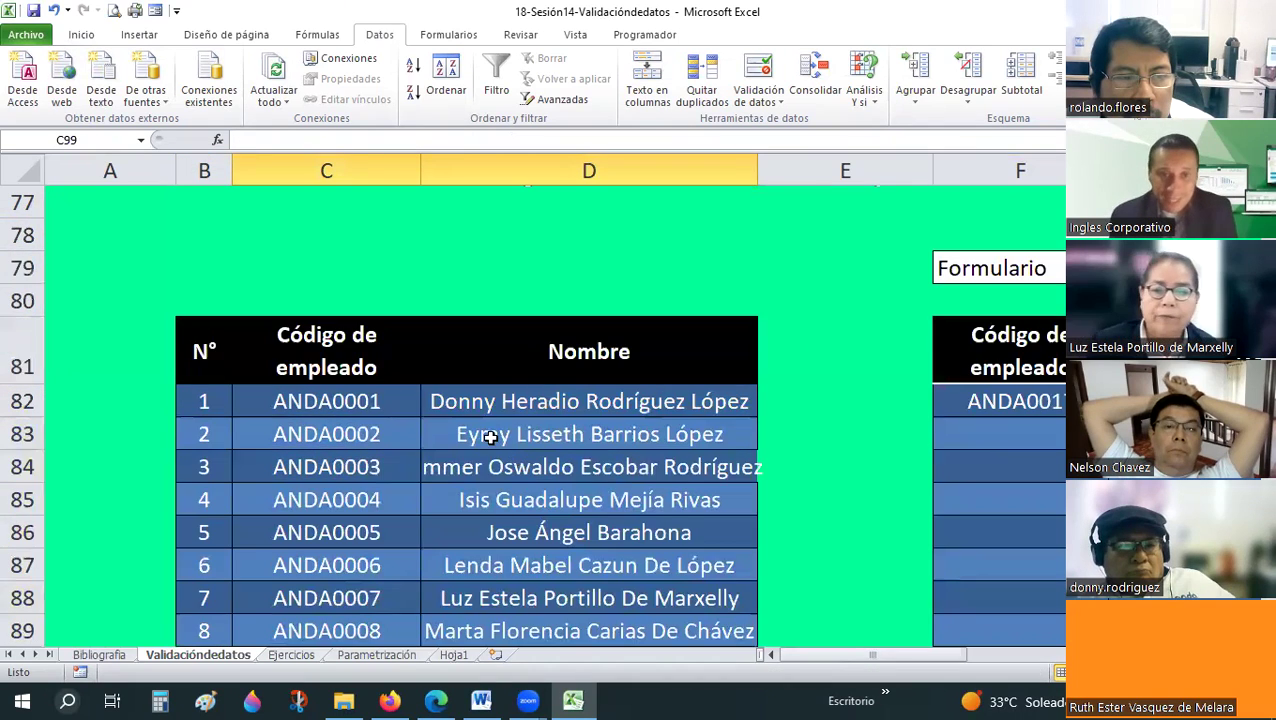
{"action": "scroll", "coordinate": [404, 398], "scroll_direction": "up", "scroll_amount": 5}
Copy the codes and names from C82, paste them as values at C83, and clear row 82.
{"action": "mouse_move", "coordinate": [404, 398]}
{"action": "left_mouse_down"}
{"action": "mouse_move", "coordinate": [487, 655]}
{"action": "mouse_move", "coordinate": [494, 538]}
{"action": "mouse_move", "coordinate": [470, 503]}
{"action": "left_mouse_up"}
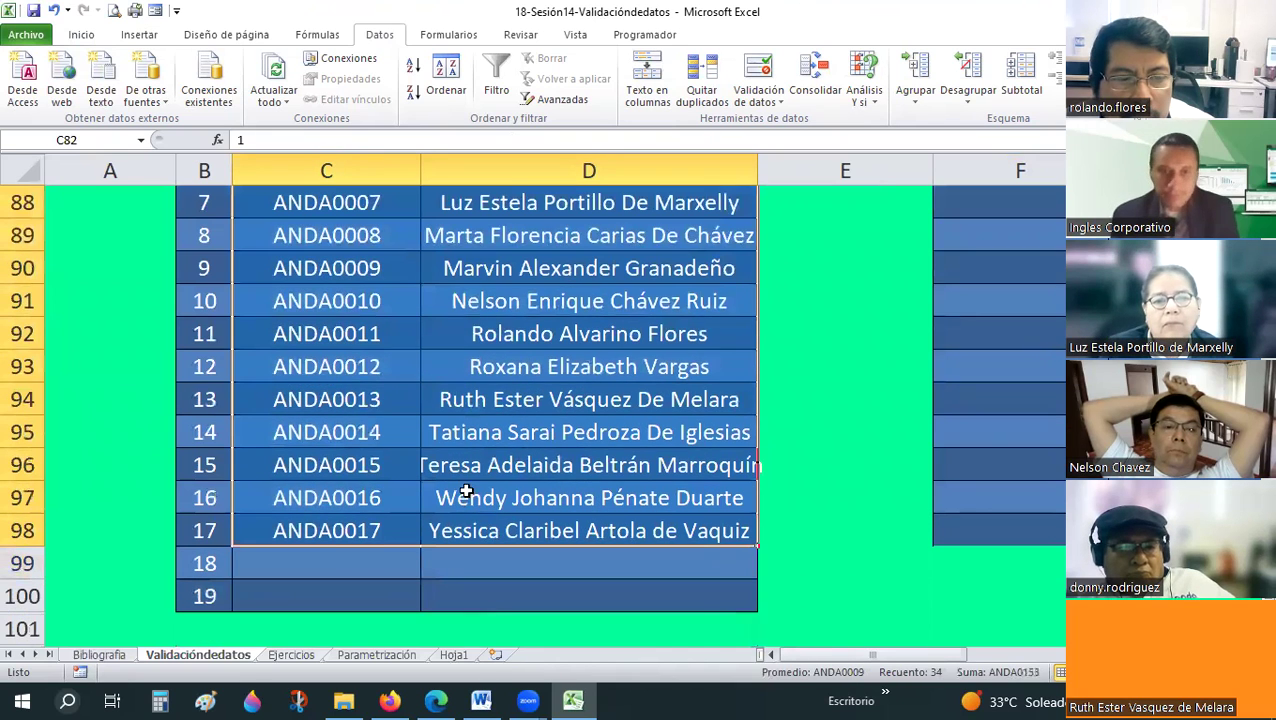
{"action": "key", "text": "ctrl+c"}
{"action": "scroll", "coordinate": [299, 466], "scroll_direction": "up", "scroll_amount": 4}
{"action": "right_click", "coordinate": [299, 466]}
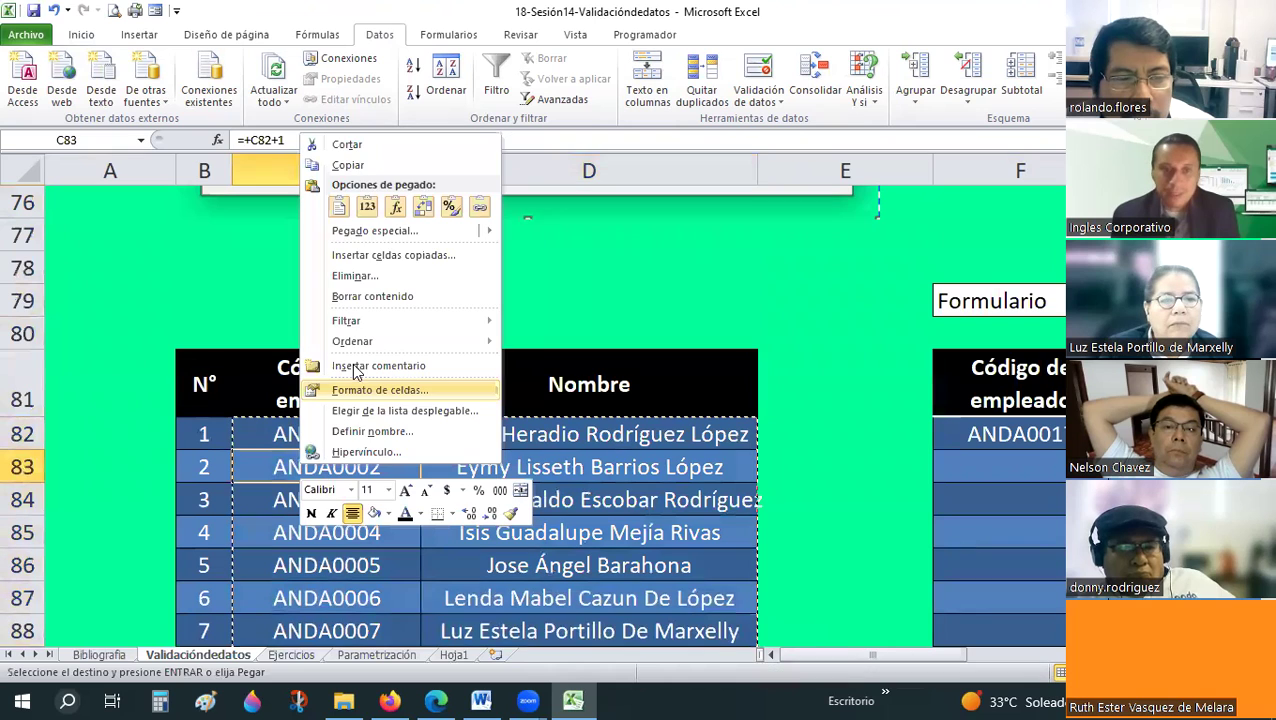
{"action": "left_click", "coordinate": [367, 206]}
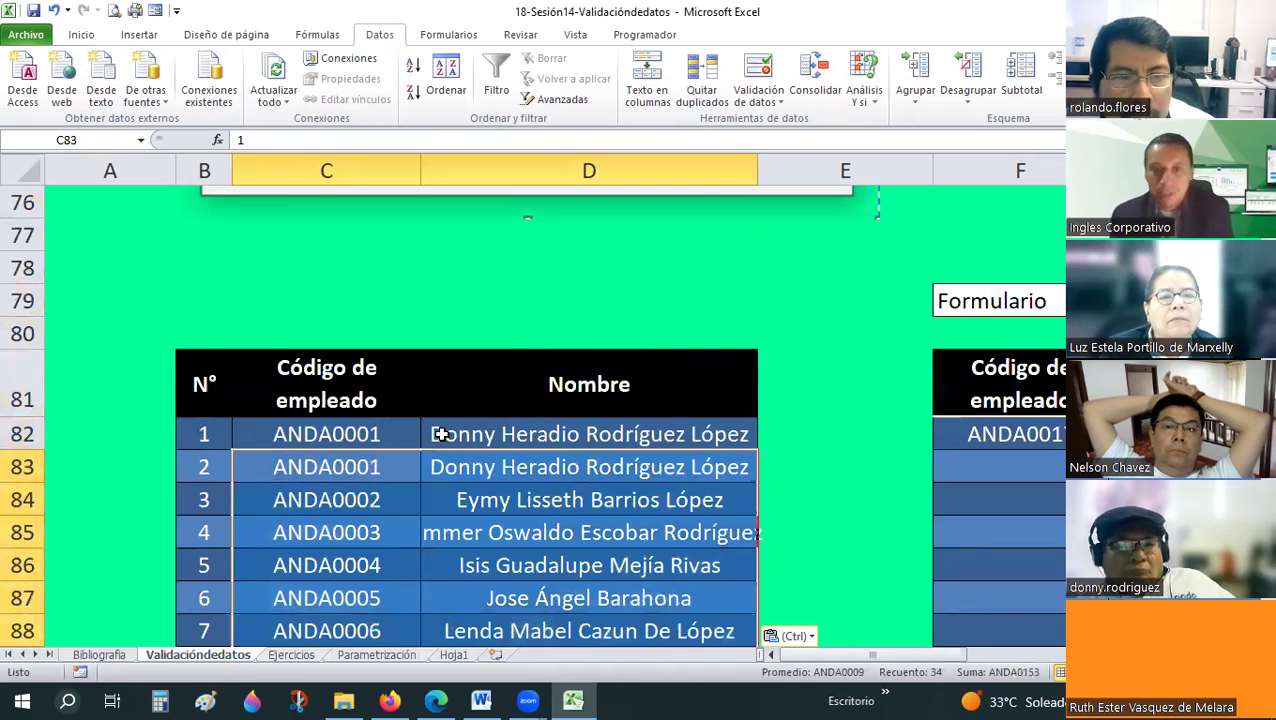
{"action": "left_click_drag", "start_coordinate": [360, 434], "coordinate": [433, 434]}
{"action": "key", "text": "Delete"}
{"action": "mouse_move", "coordinate": [1000, 434]}
{"action": "left_mouse_down"}
{"action": "mouse_move", "coordinate": [1000, 596]}
{"action": "mouse_move", "coordinate": [989, 601]}
{"action": "left_mouse_up"}
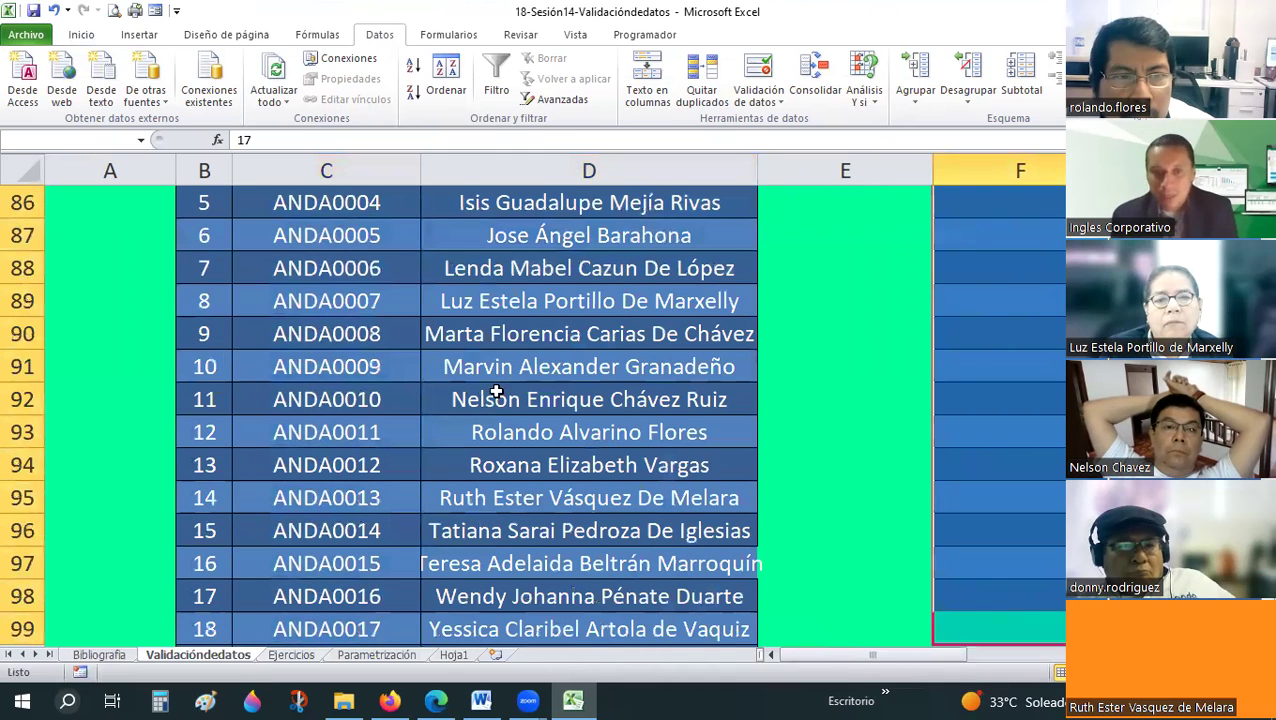
{"action": "scroll", "coordinate": [299, 304], "scroll_direction": "up", "scroll_amount": 2}
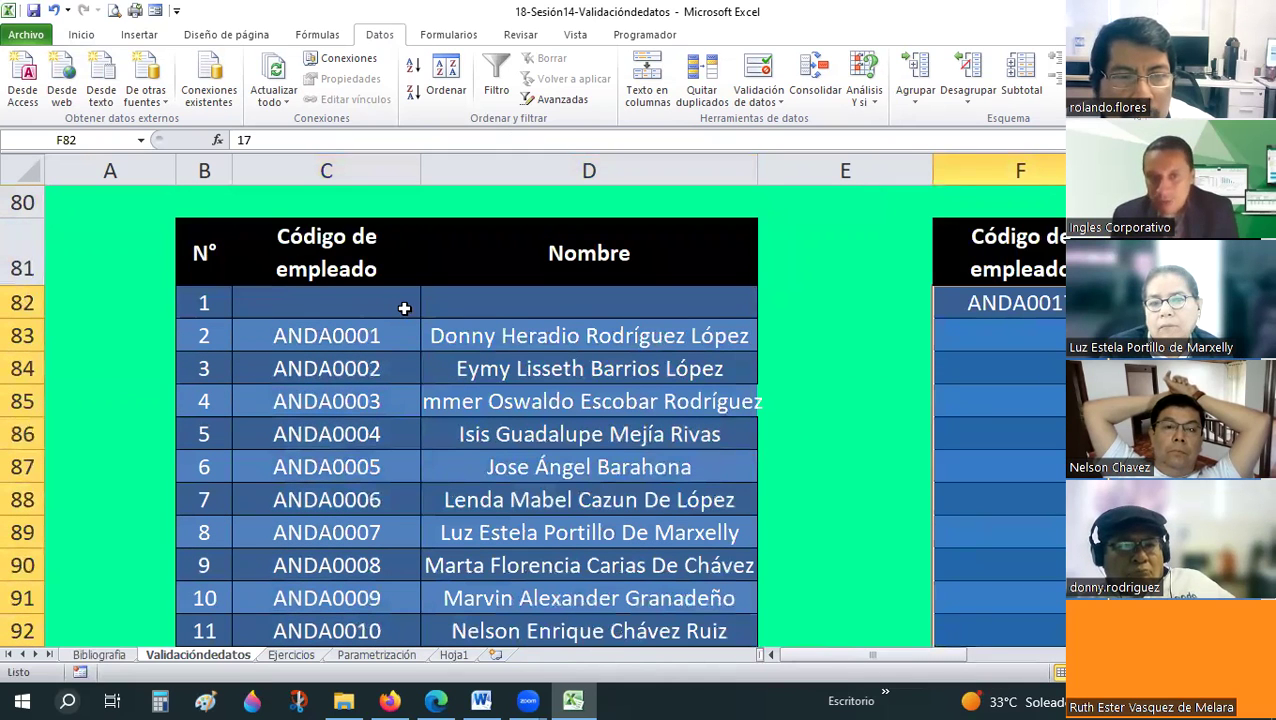
{"action": "left_click", "coordinate": [777, 102]}
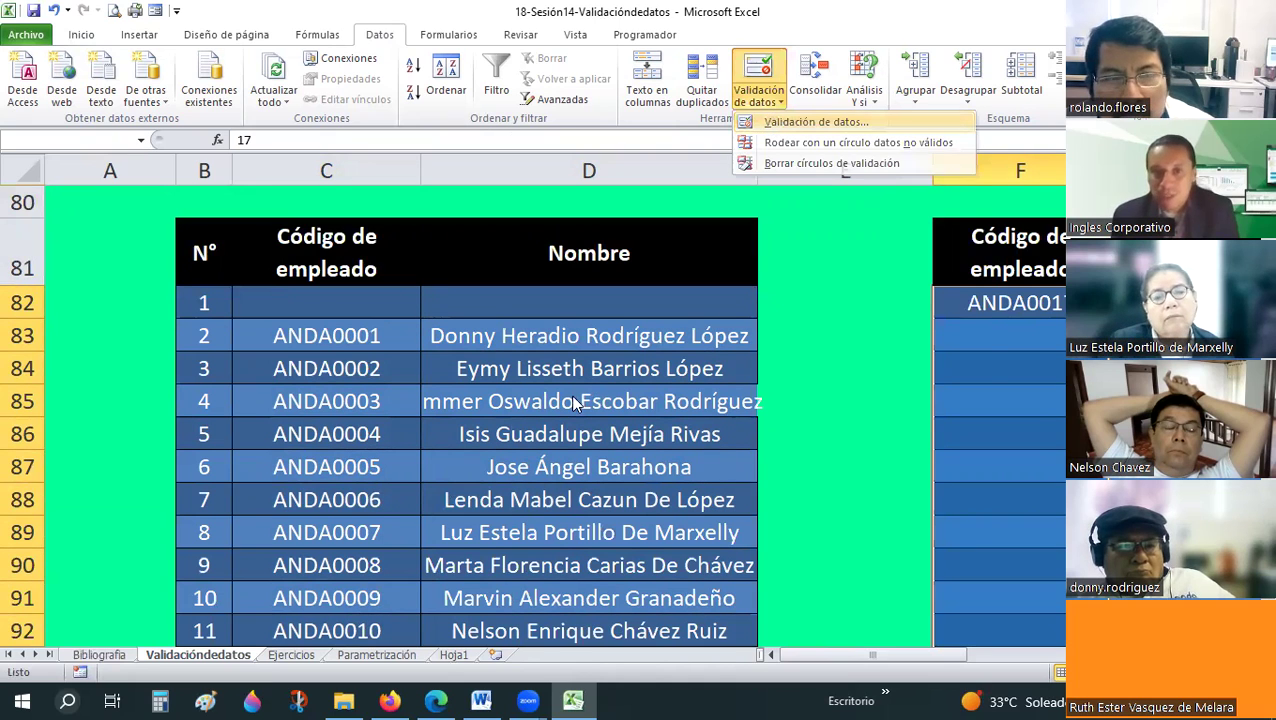
{"action": "key", "text": "Return"}
{"action": "key", "text": "Return"}
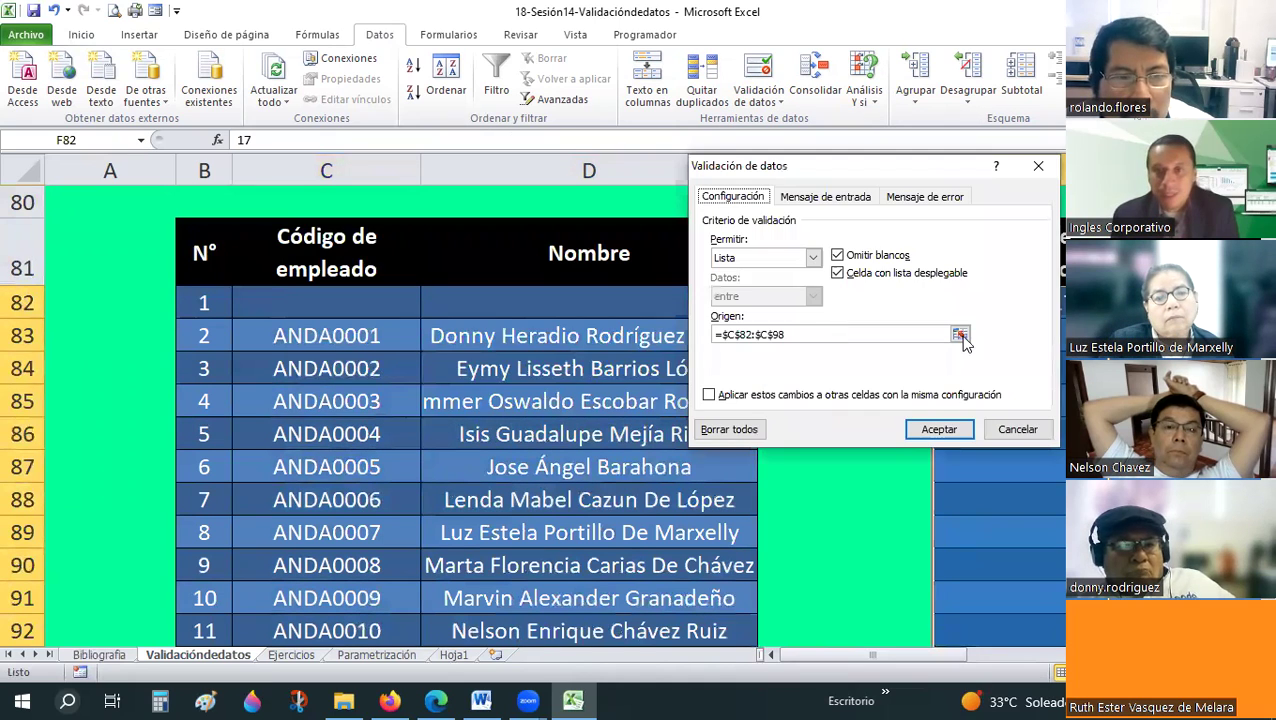
{"action": "scroll", "coordinate": [963, 340], "scroll_direction": "down", "scroll_amount": 1}
{"action": "scroll", "coordinate": [419, 299], "scroll_direction": "up", "scroll_amount": 2}
{"action": "left_click", "coordinate": [312, 422]}
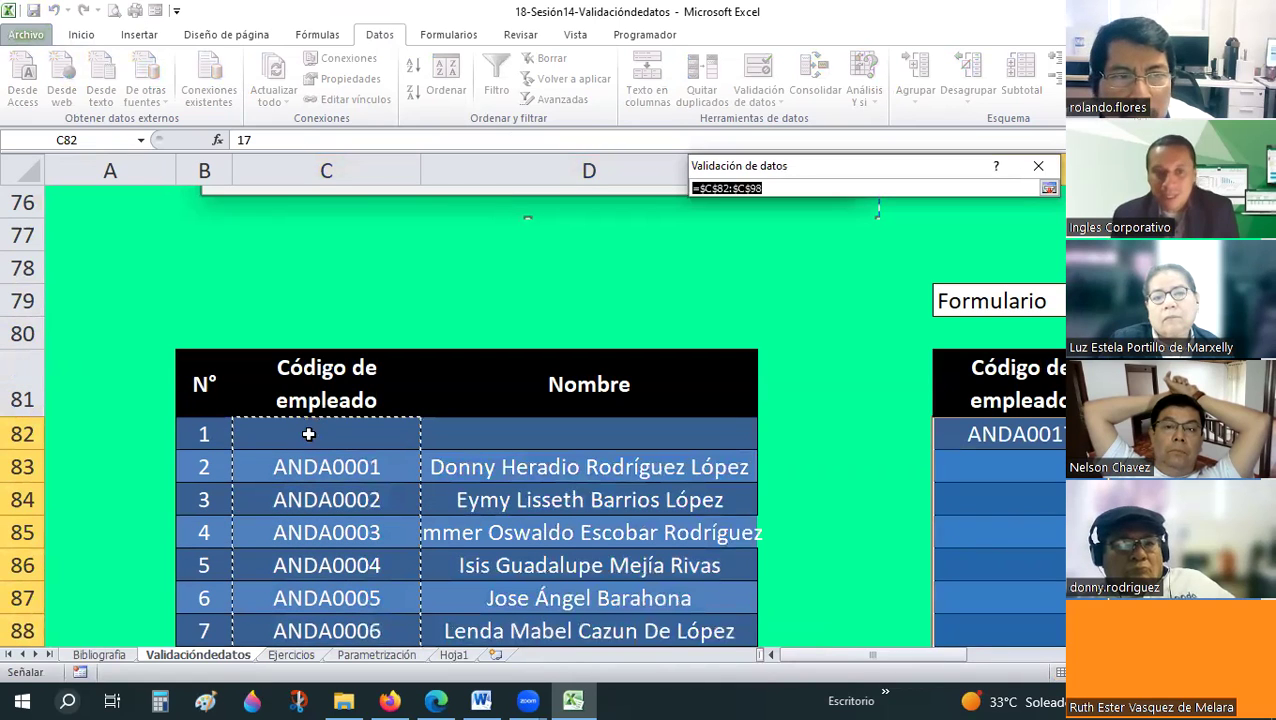
{"action": "left_click", "coordinate": [309, 434]}
{"action": "left_click_drag", "start_coordinate": [326, 434], "coordinate": [400, 610]}
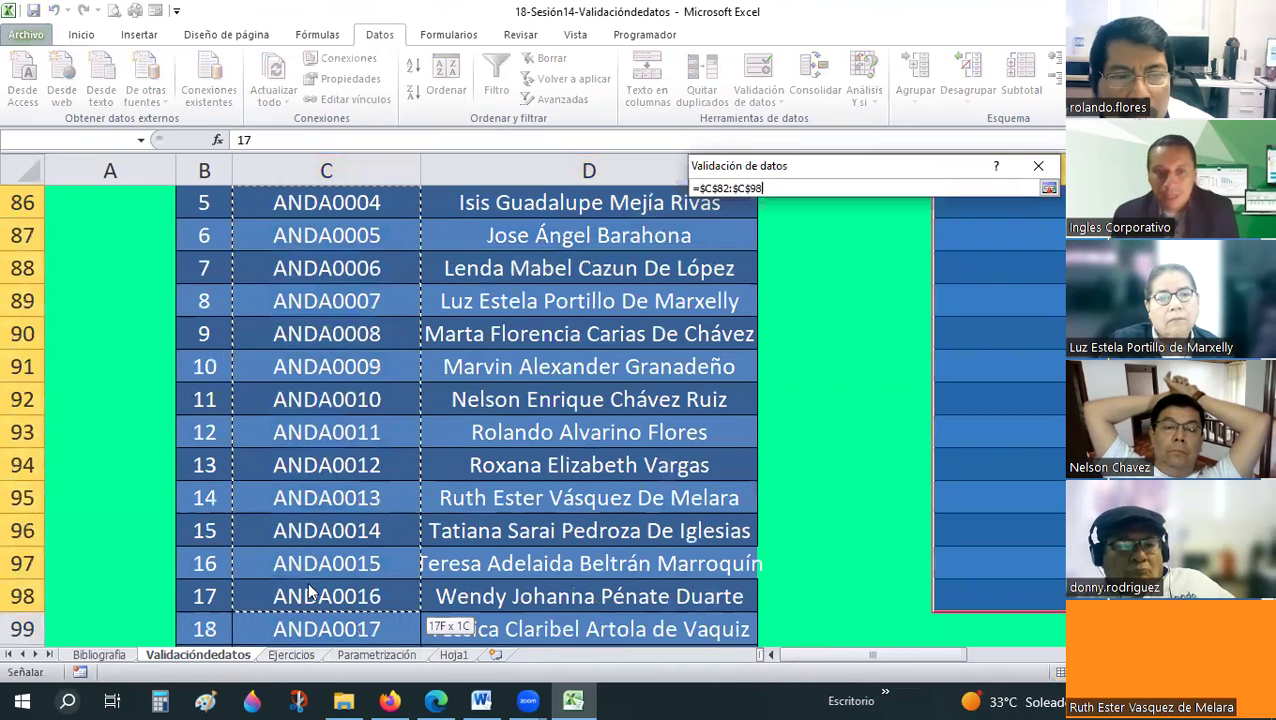
{"action": "left_click_drag", "start_coordinate": [310, 591], "coordinate": [308, 574]}
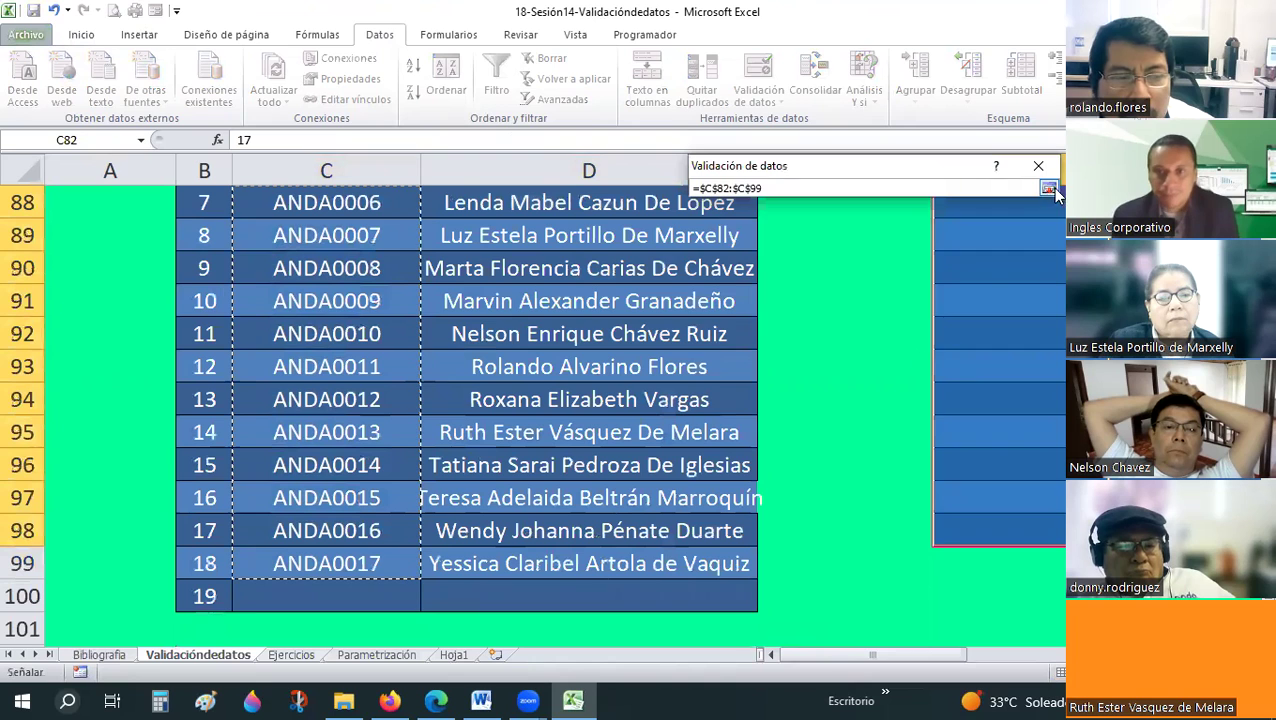
{"action": "left_click", "coordinate": [1049, 189]}
{"action": "key", "text": "Return"}
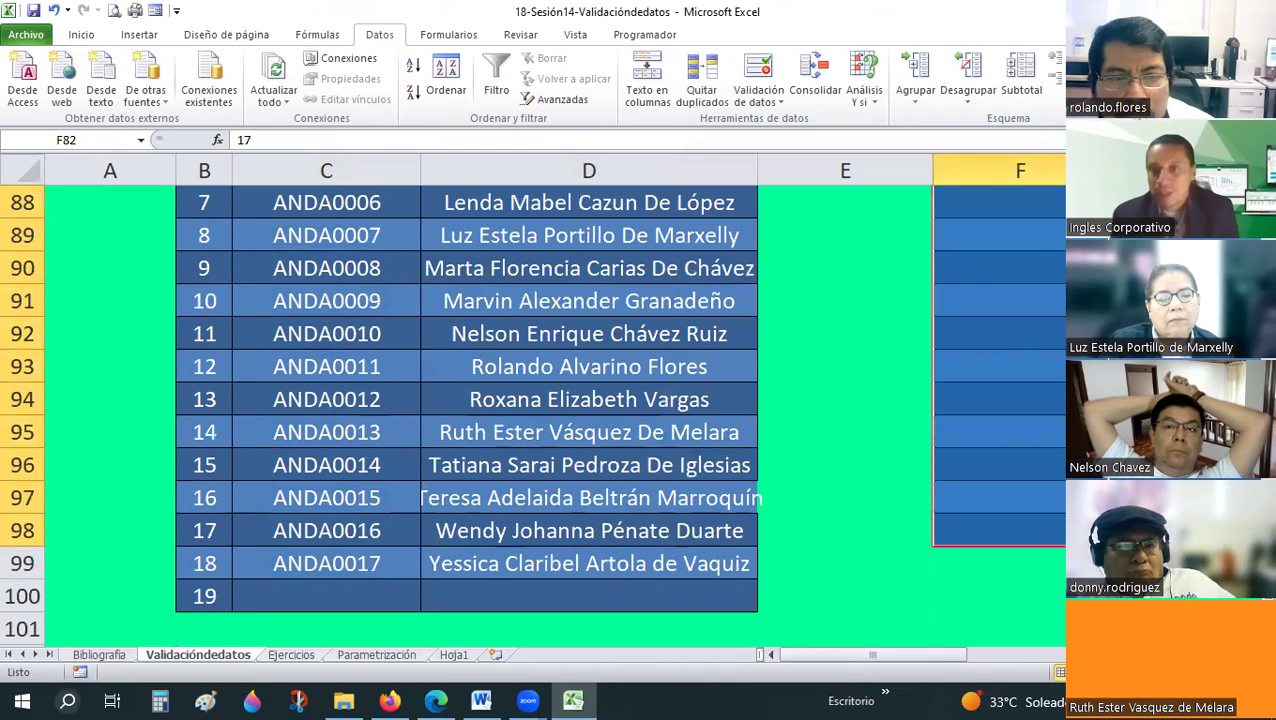
{"action": "left_click", "coordinate": [845, 366]}
{"action": "scroll", "coordinate": [845, 366], "scroll_direction": "up", "scroll_amount": 3}
{"action": "left_click", "coordinate": [1000, 335]}
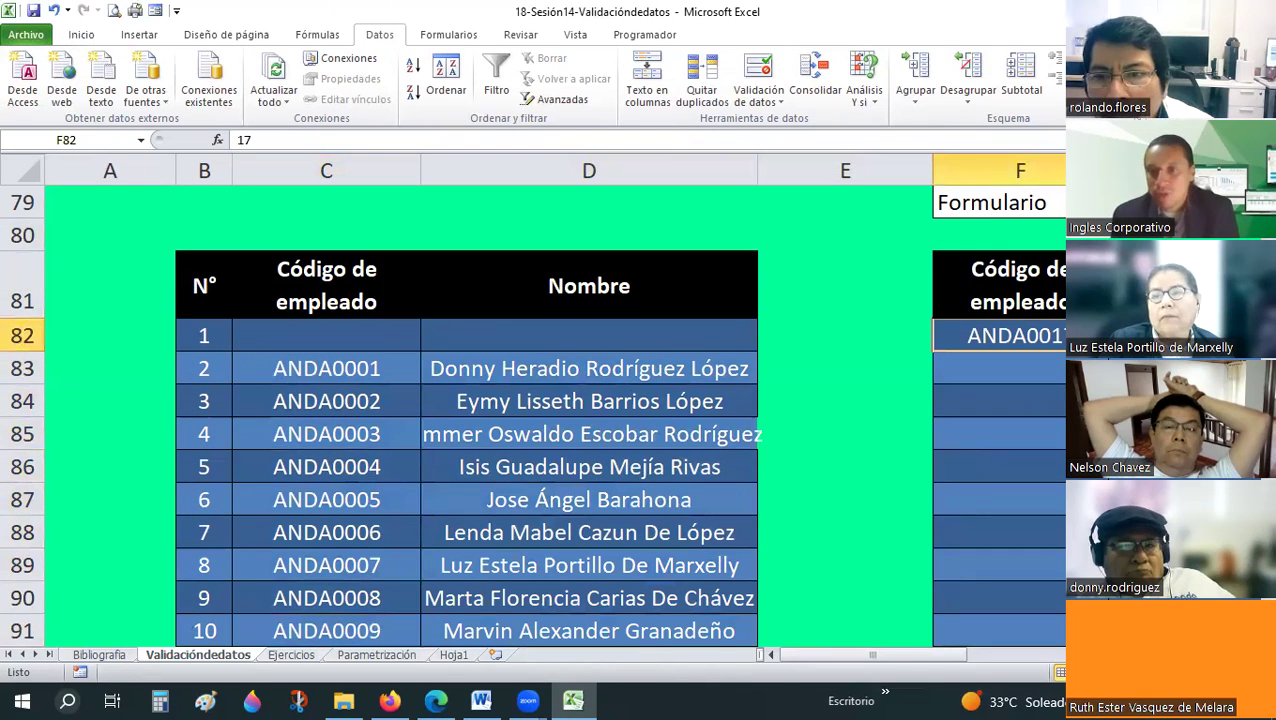
{"action": "key", "text": "alt+Down"}
{"action": "scroll", "coordinate": [898, 371], "scroll_direction": "up", "scroll_amount": 3}
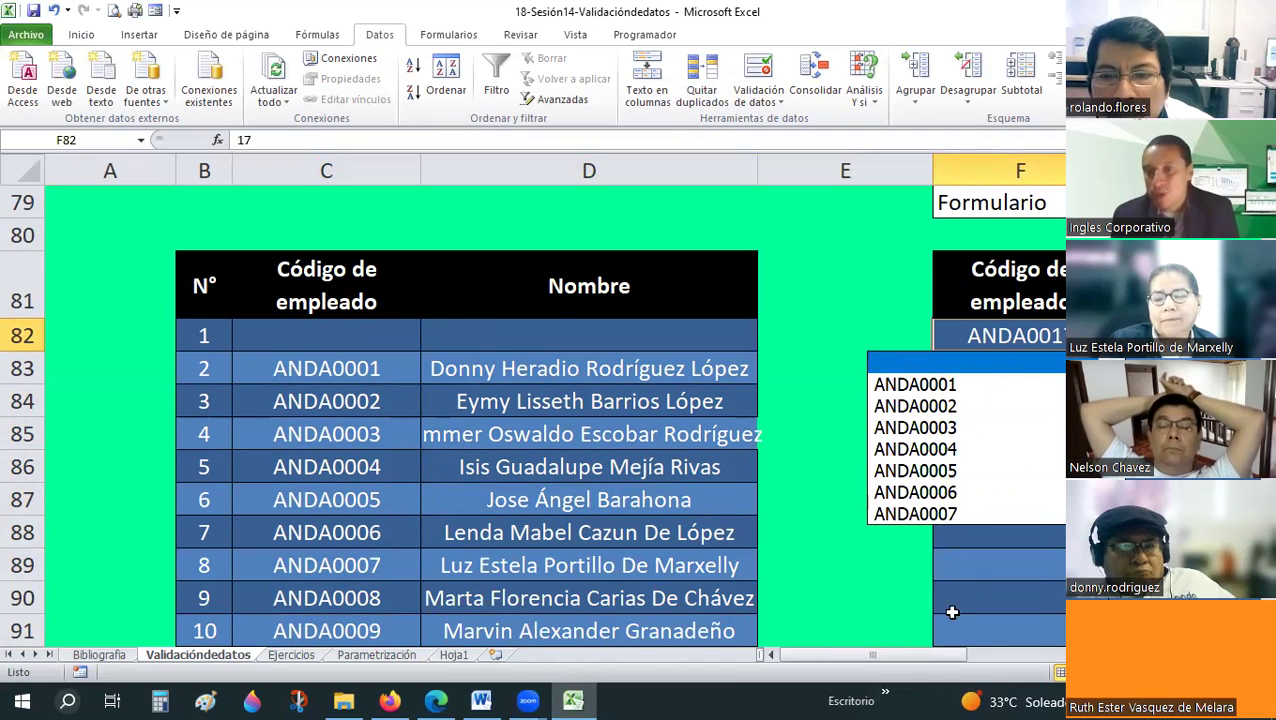
{"action": "key", "text": "Return"}
{"action": "left_click", "coordinate": [1044, 660]}
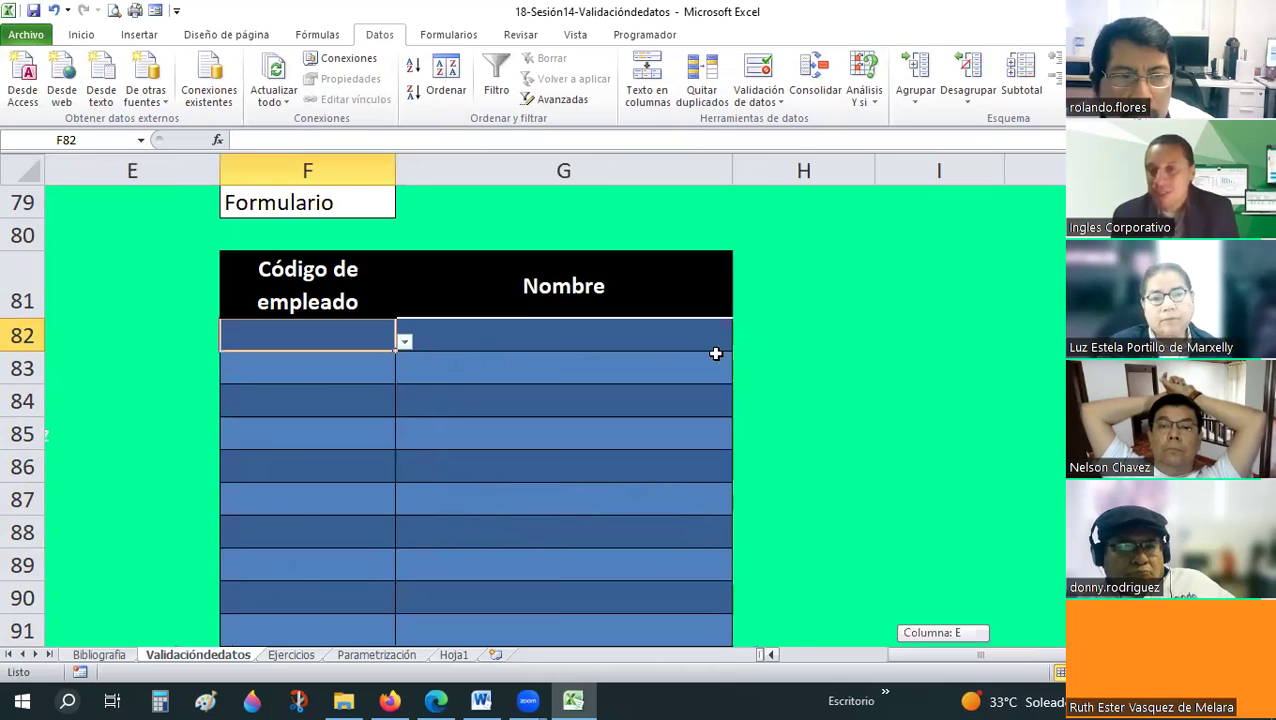
{"action": "scroll", "coordinate": [712, 353], "scroll_direction": "left", "scroll_amount": 1}
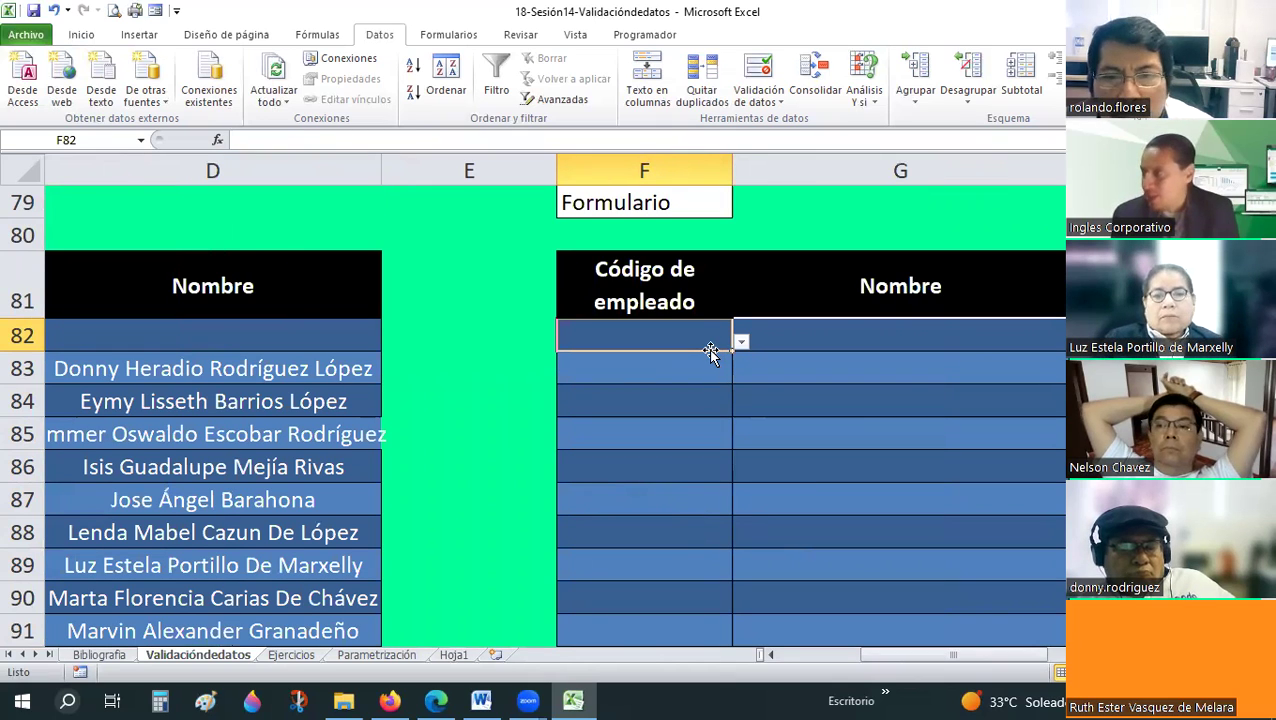
{"action": "left_click", "coordinate": [706, 377]}
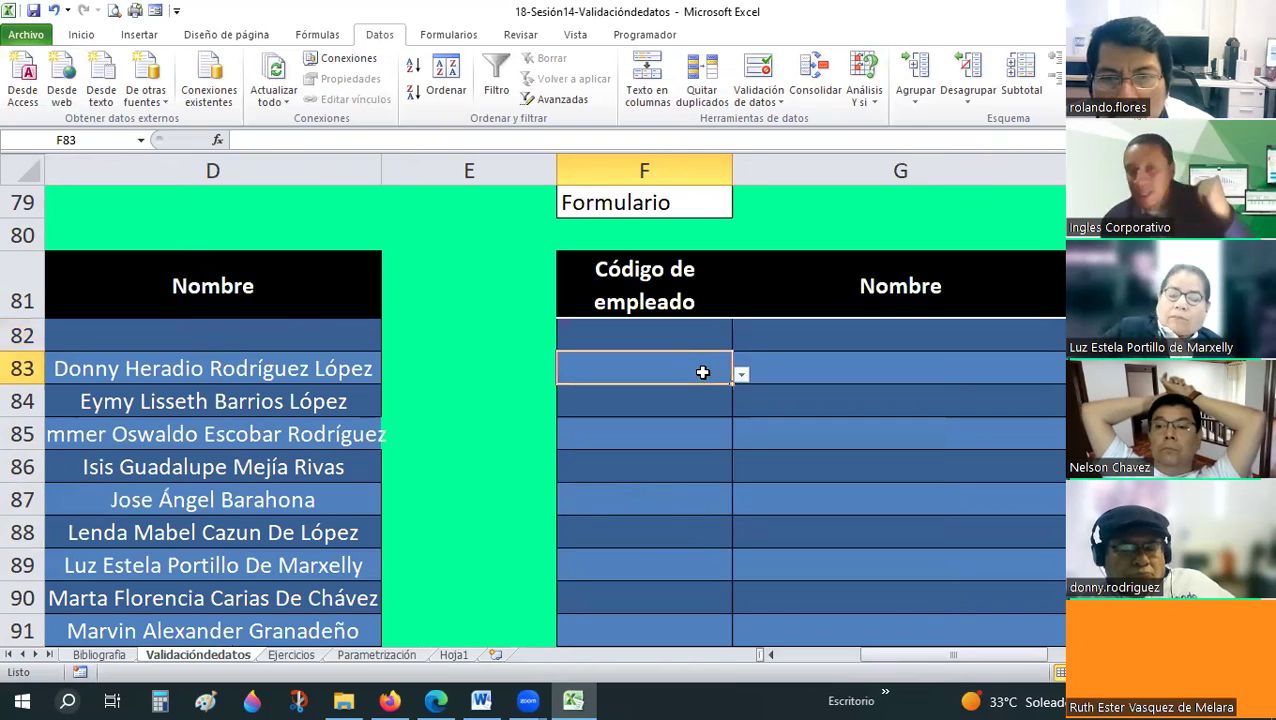
{"action": "left_click", "coordinate": [741, 374]}
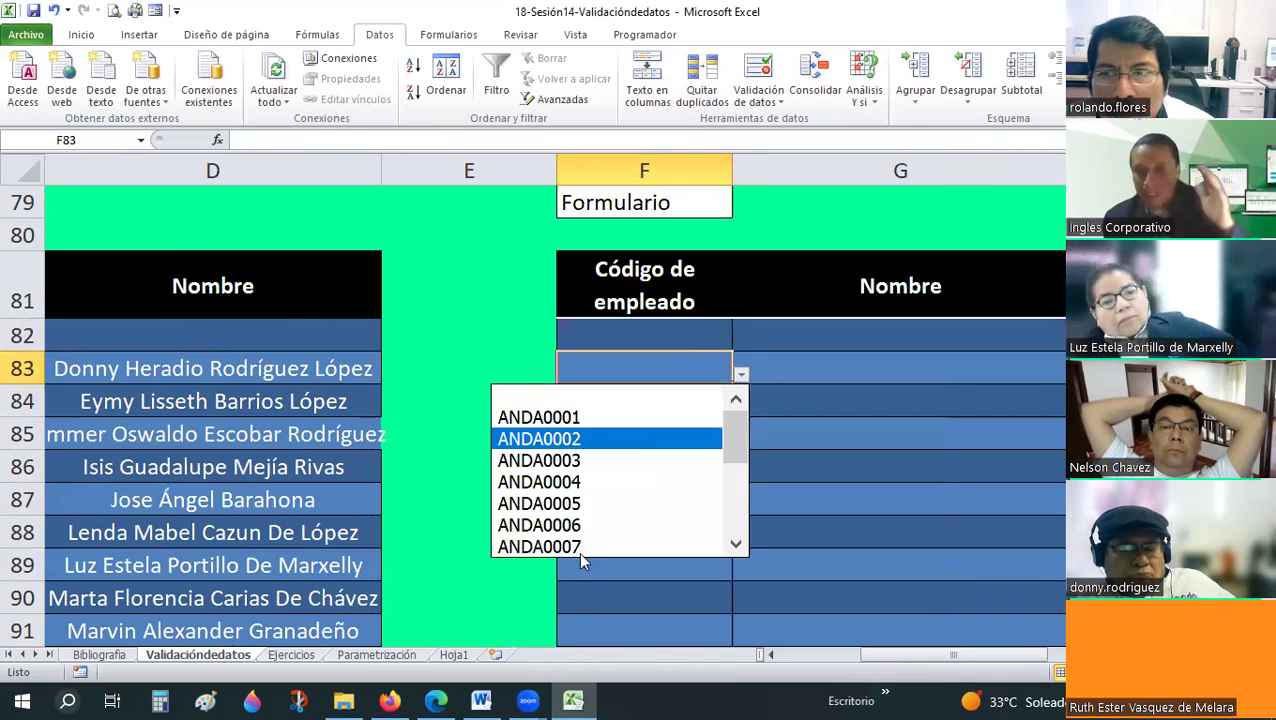
{"action": "left_click", "coordinate": [550, 416]}
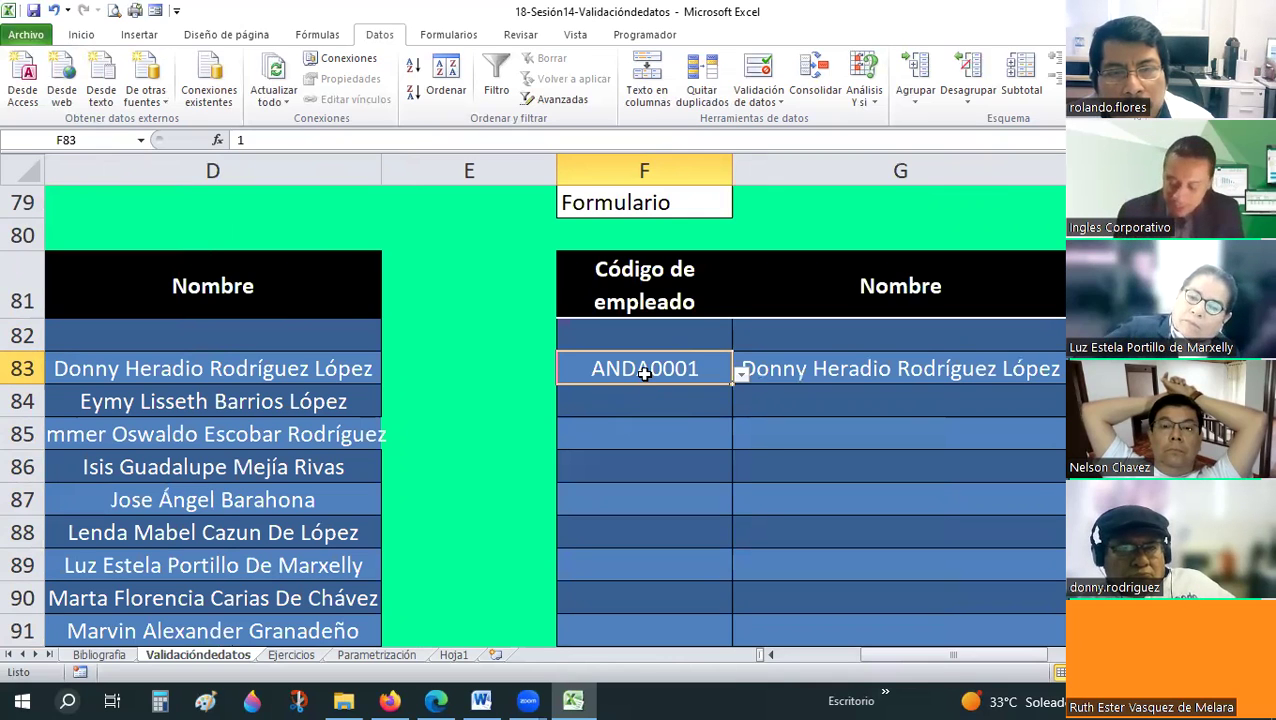
{"action": "key", "text": "Delete"}
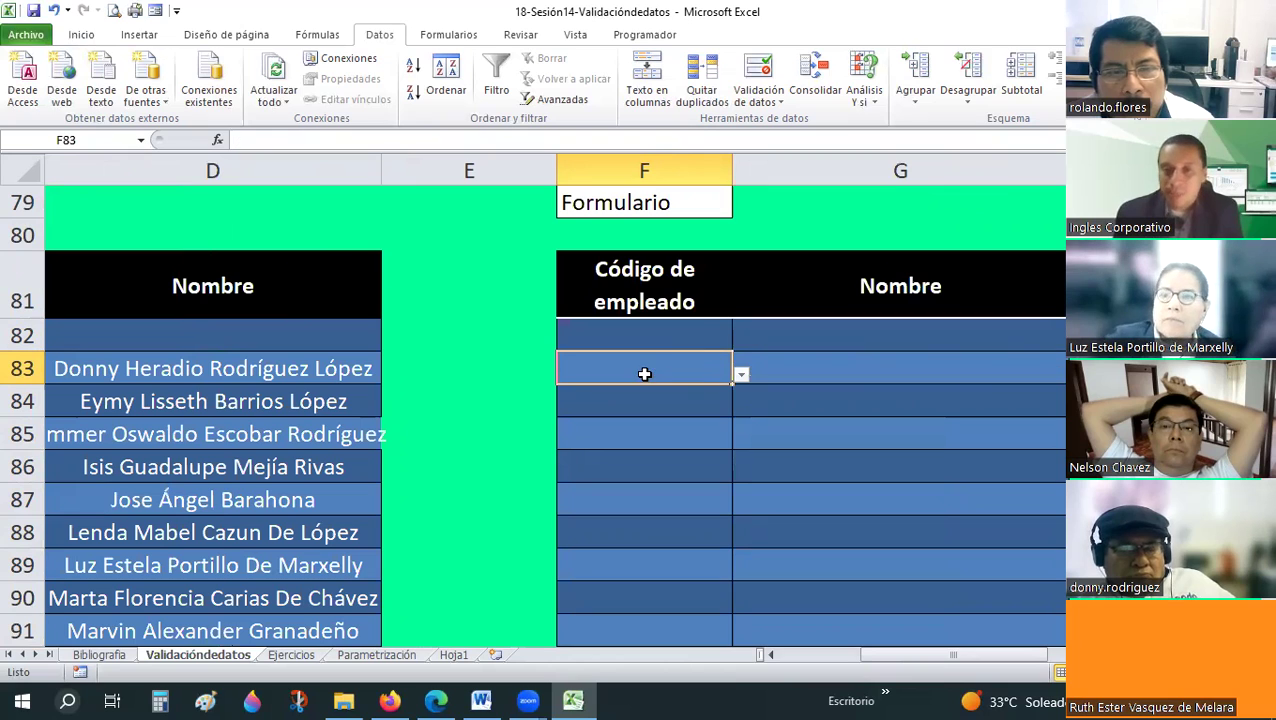
{"action": "key", "text": "Up"}
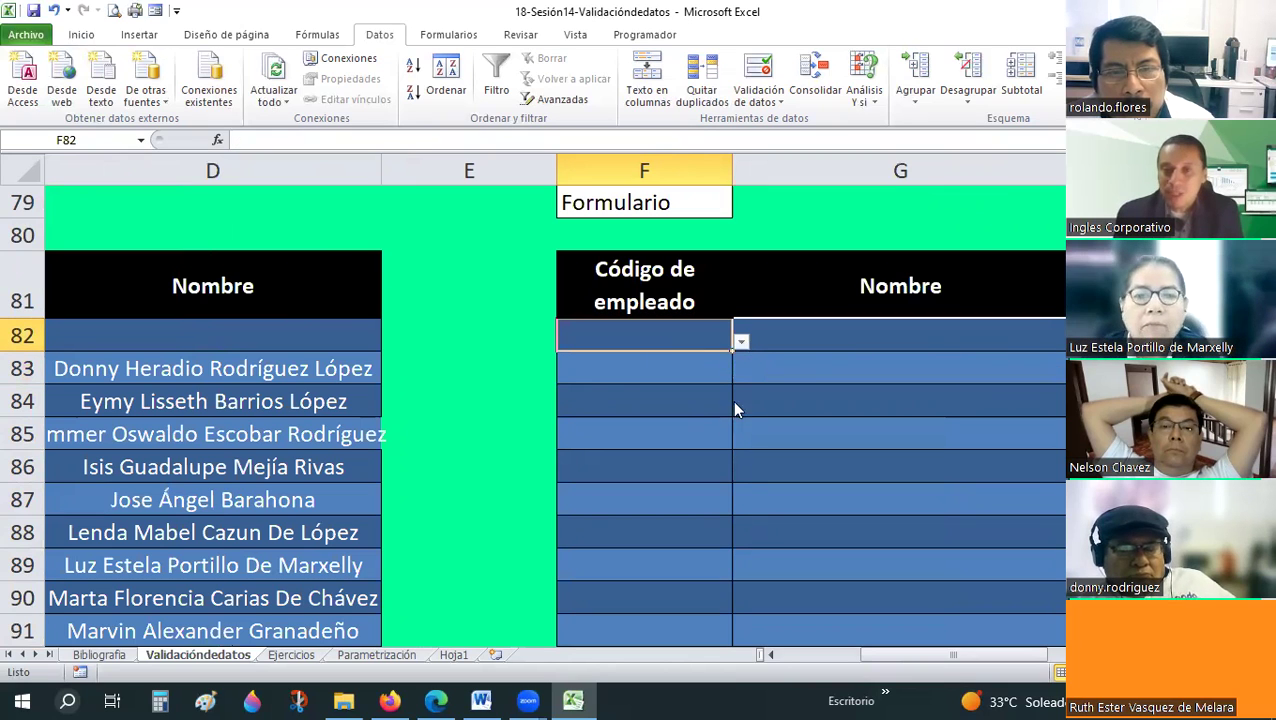
{"action": "key", "text": "alt+Down"}
{"action": "key", "text": "Up"}
{"action": "key", "text": "Return"}
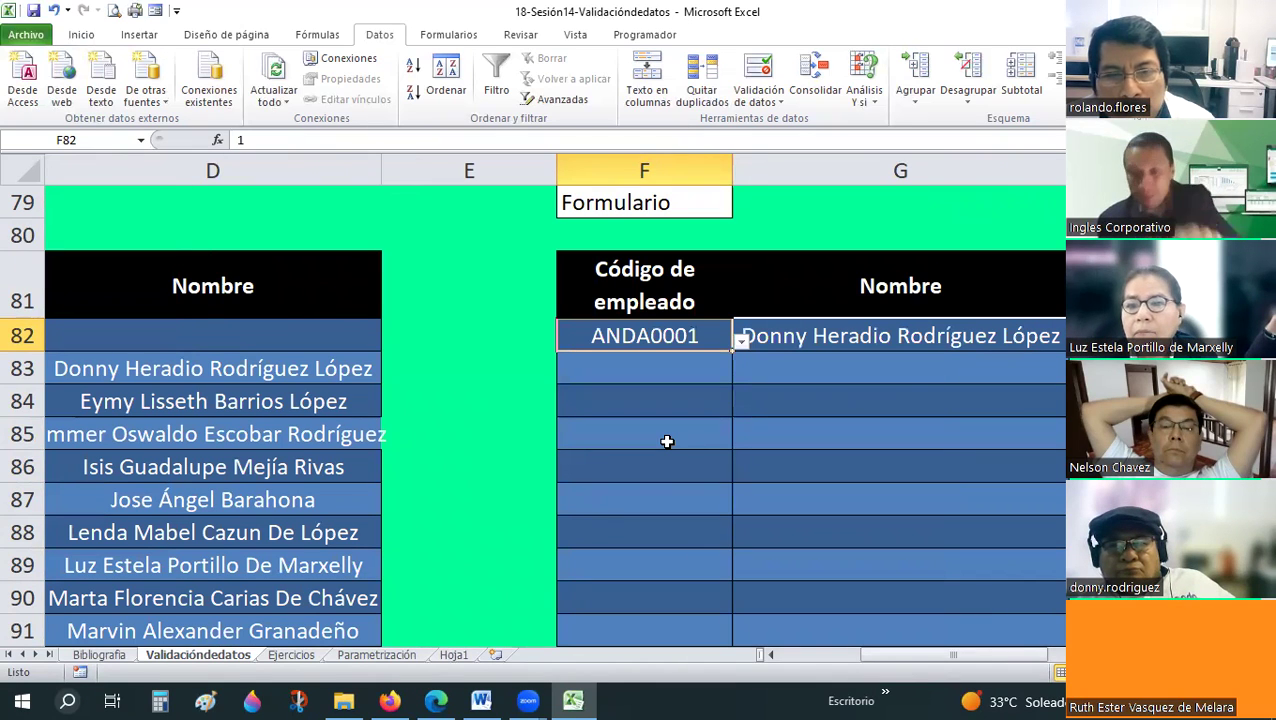
{"action": "left_click", "coordinate": [741, 341]}
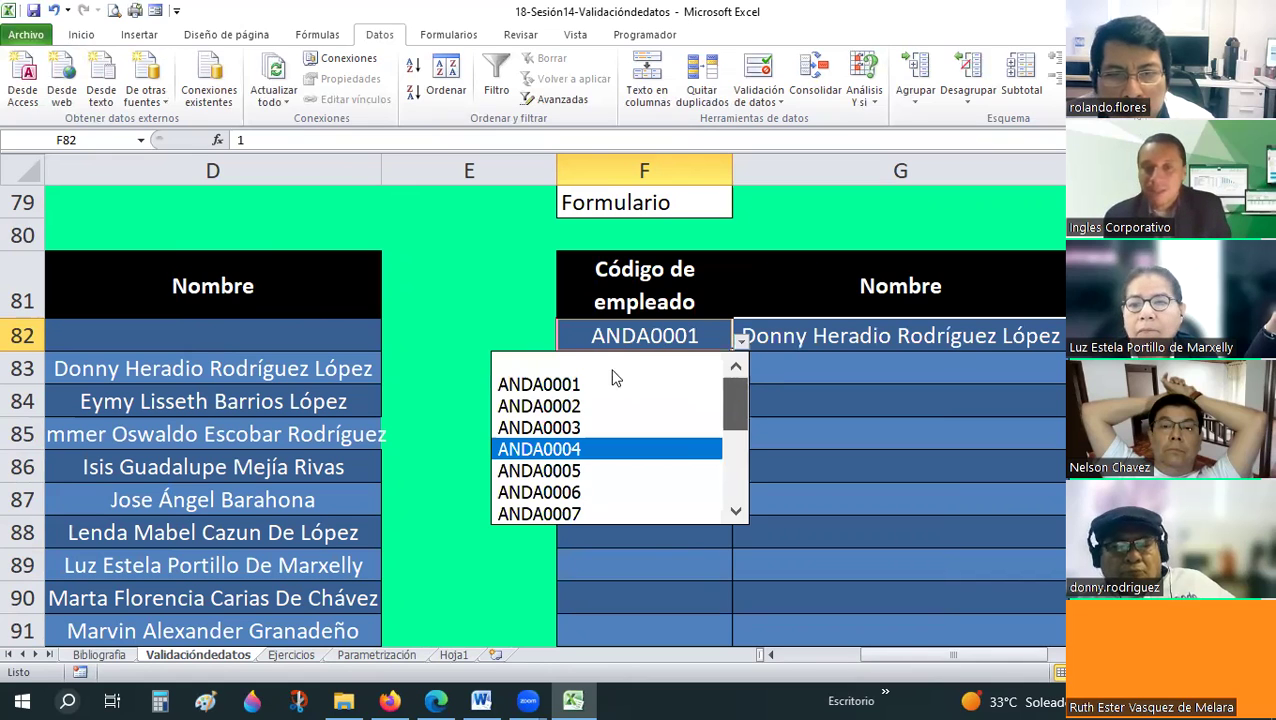
{"action": "left_click", "coordinate": [644, 333]}
{"action": "key", "text": "Delete"}
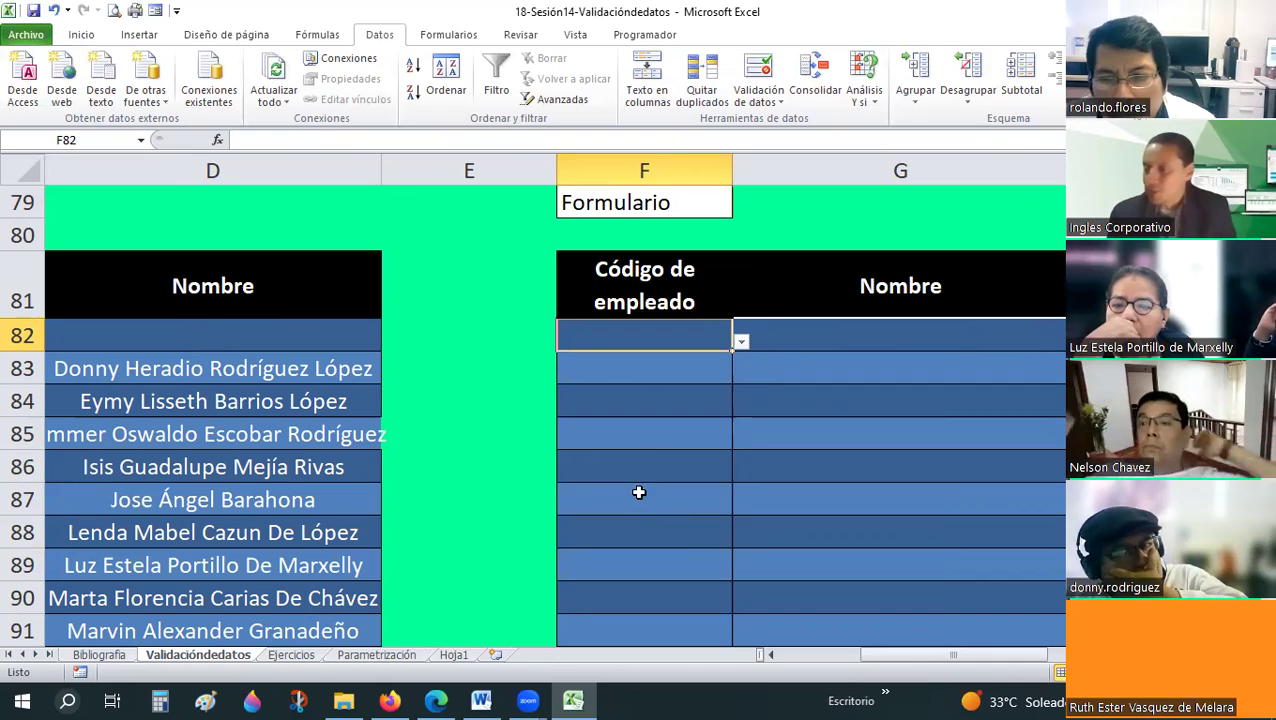
Switch to the Ejercicios sheet and read the first exercise's task in B4.
{"action": "left_click", "coordinate": [291, 655]}
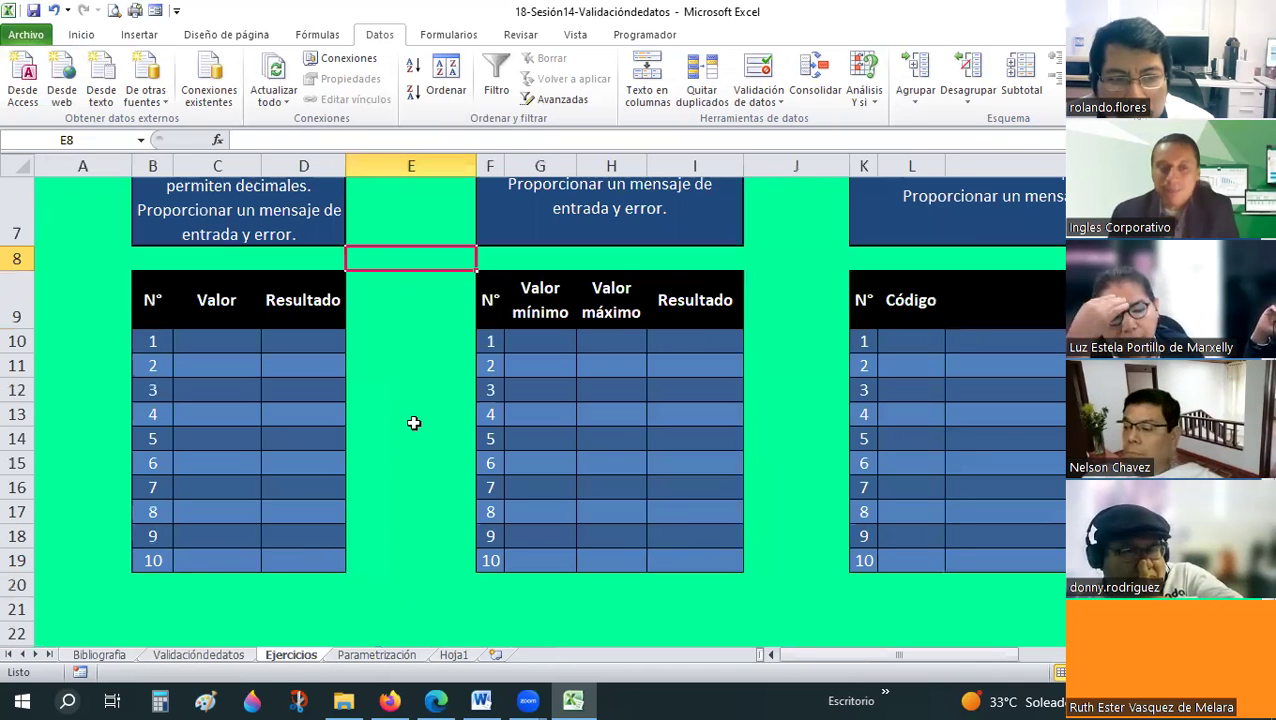
{"action": "scroll", "coordinate": [413, 421], "scroll_direction": "up", "scroll_amount": 2}
{"action": "left_click", "coordinate": [265, 310]}
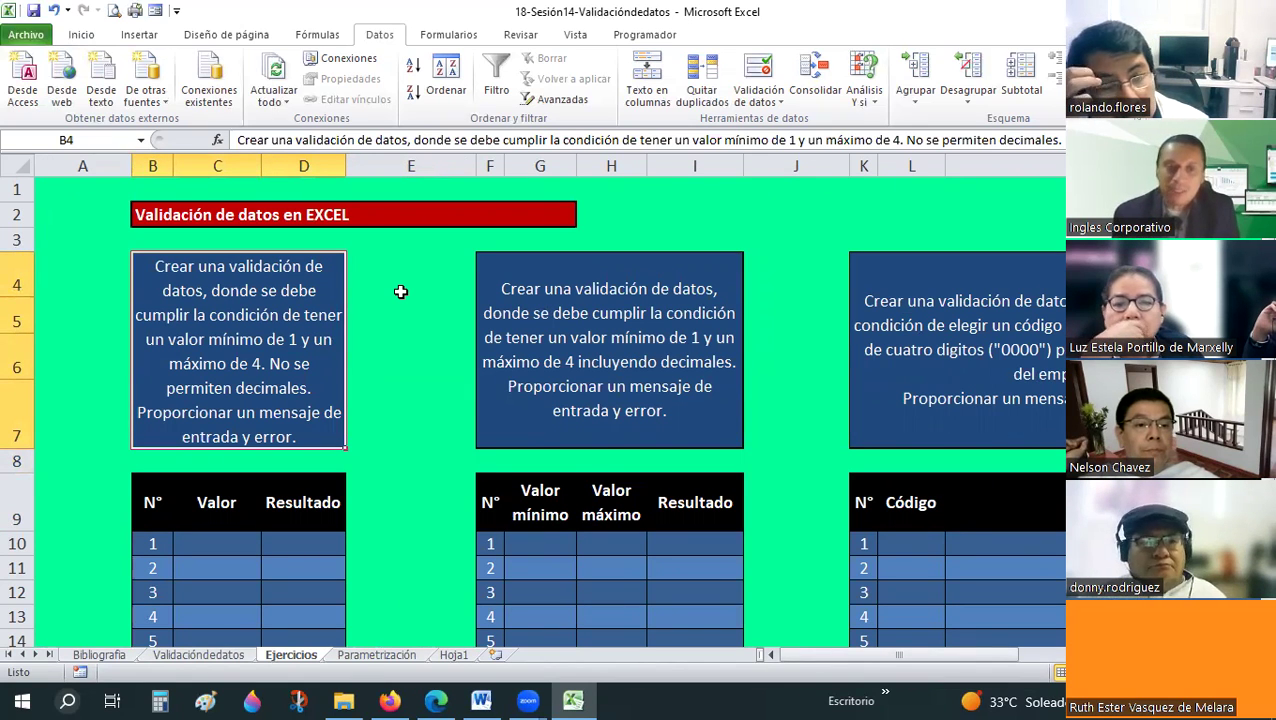
{"action": "scroll", "coordinate": [400, 291], "scroll_direction": "down", "scroll_amount": 1}
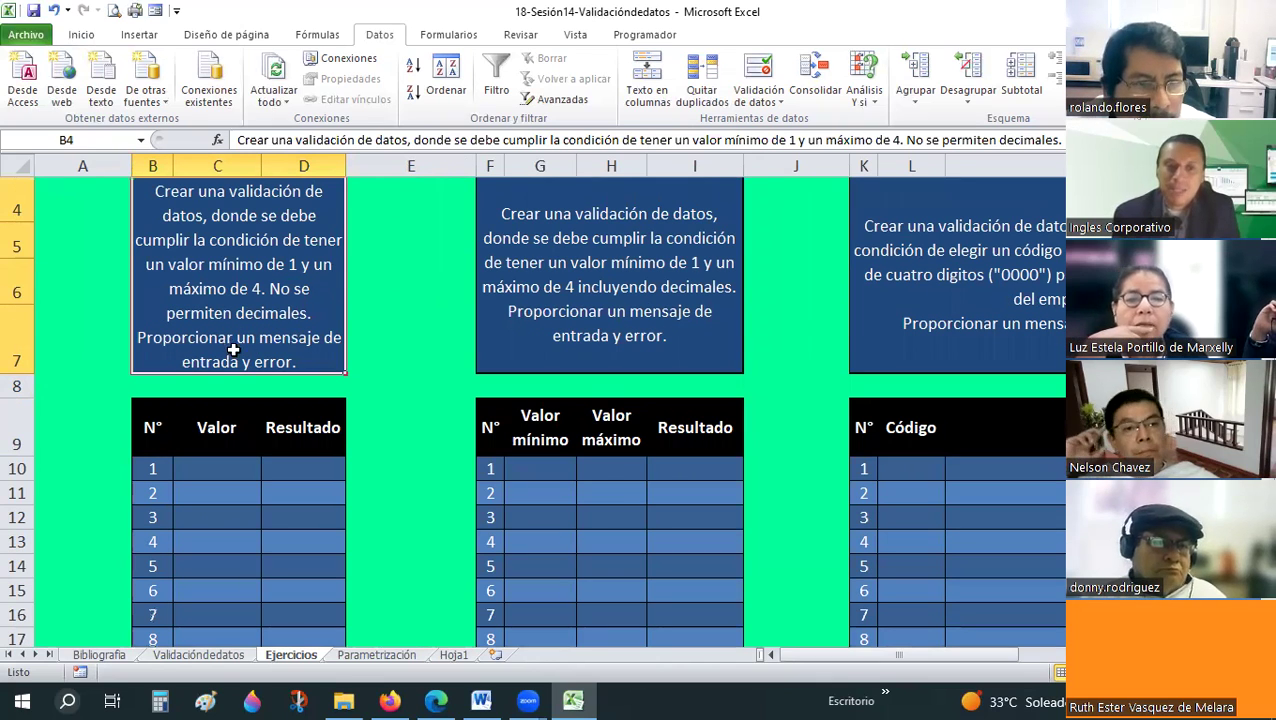
{"action": "scroll", "coordinate": [382, 374], "scroll_direction": "down", "scroll_amount": 1}
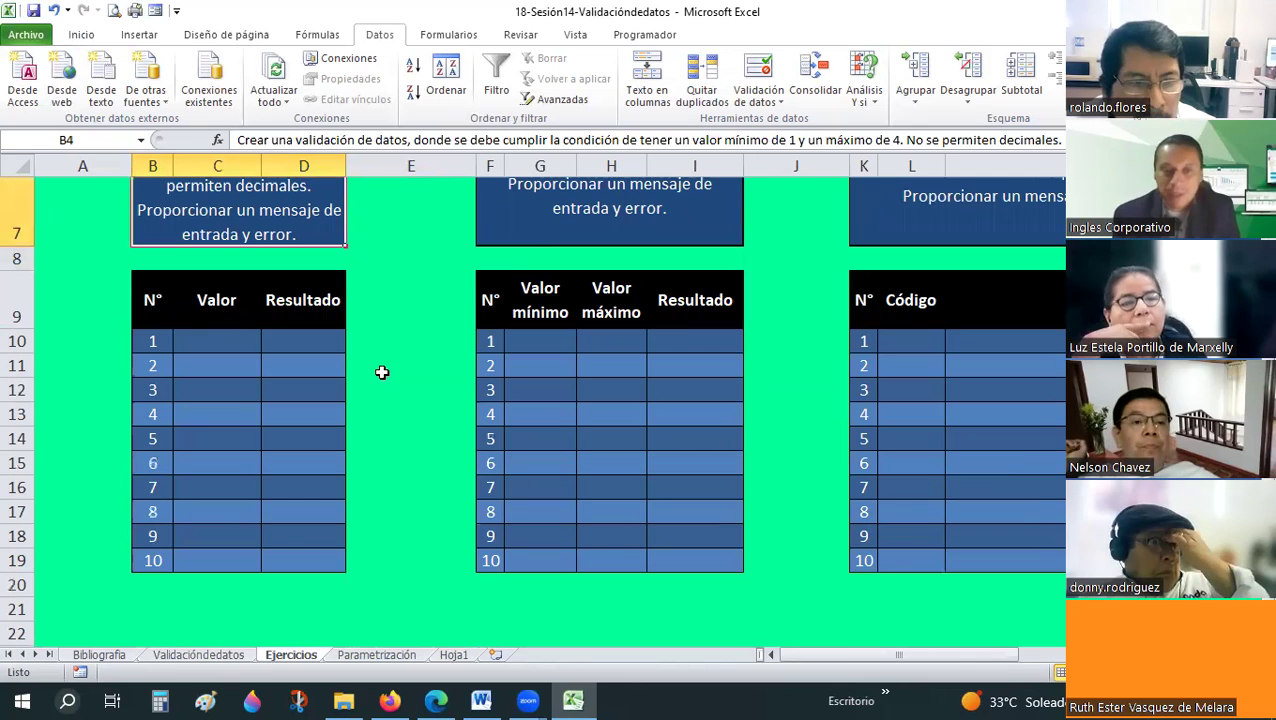
Select the Valor cells C10:C19, then Resultado cell D10.
{"action": "left_click", "coordinate": [233, 339]}
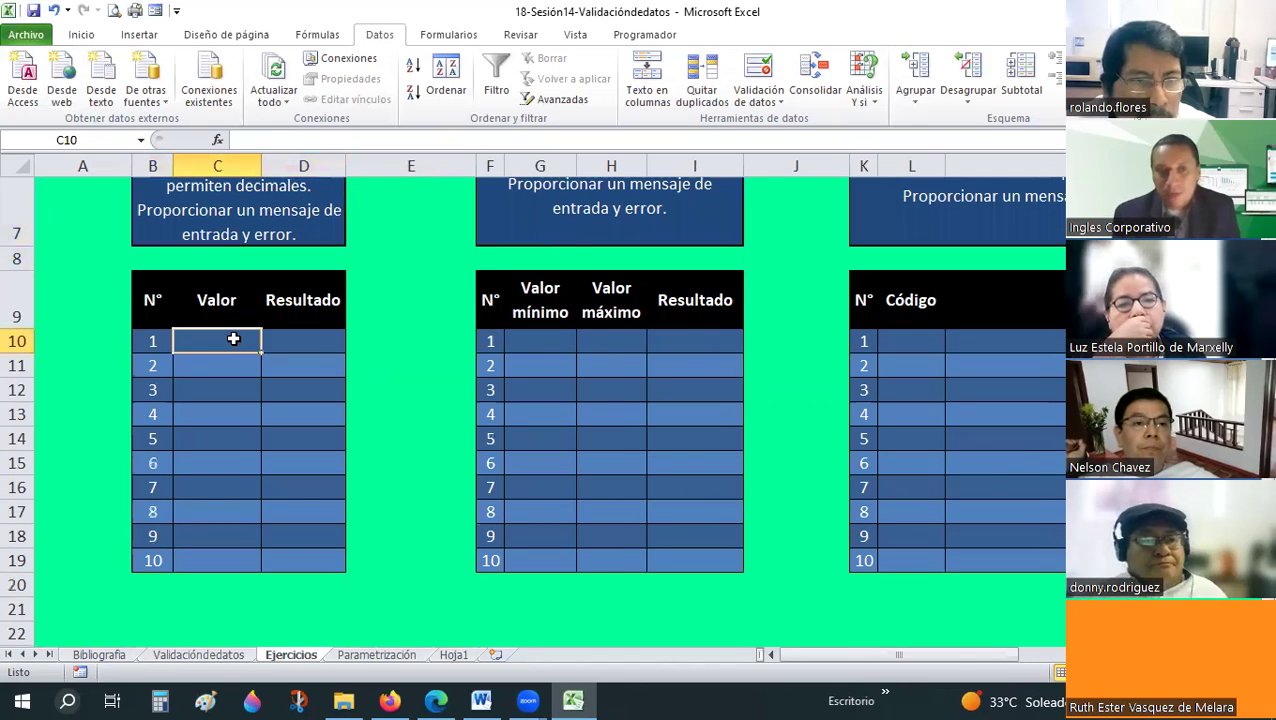
{"action": "scroll", "coordinate": [216, 475], "scroll_direction": "up", "scroll_amount": 2}
{"action": "scroll", "coordinate": [216, 475], "scroll_direction": "down", "scroll_amount": 2}
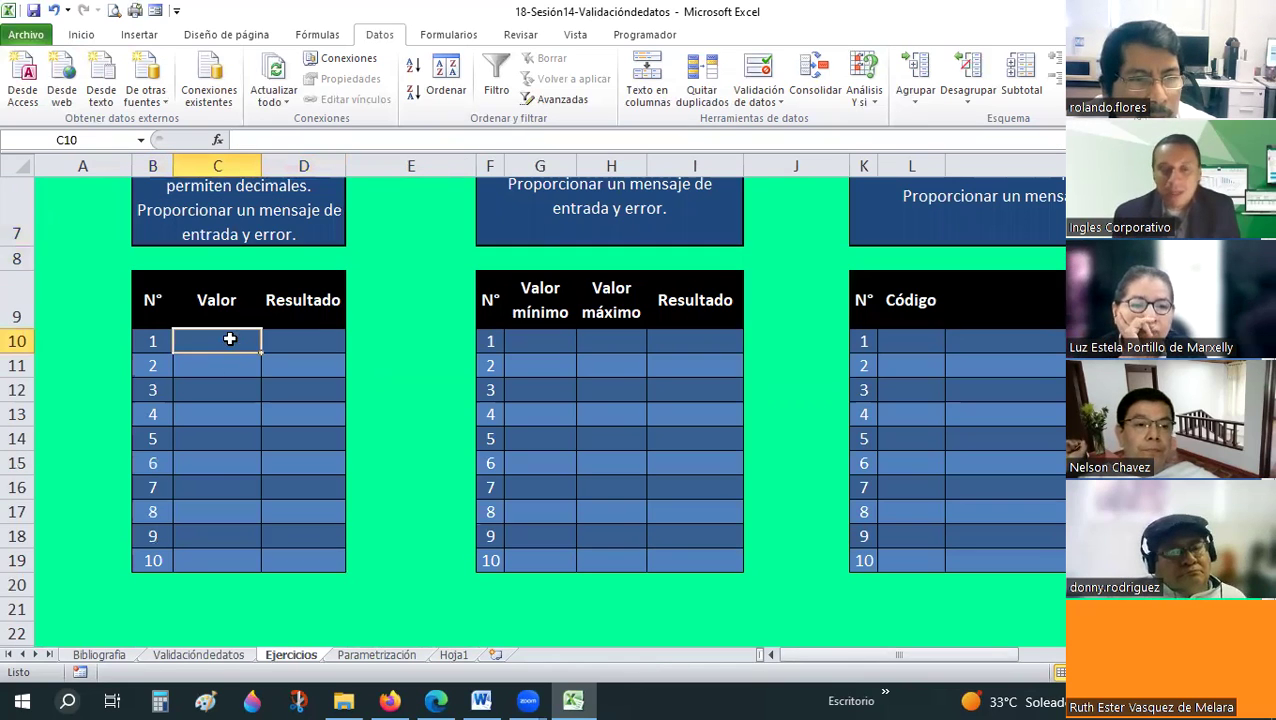
{"action": "left_click_drag", "start_coordinate": [229, 339], "coordinate": [205, 562]}
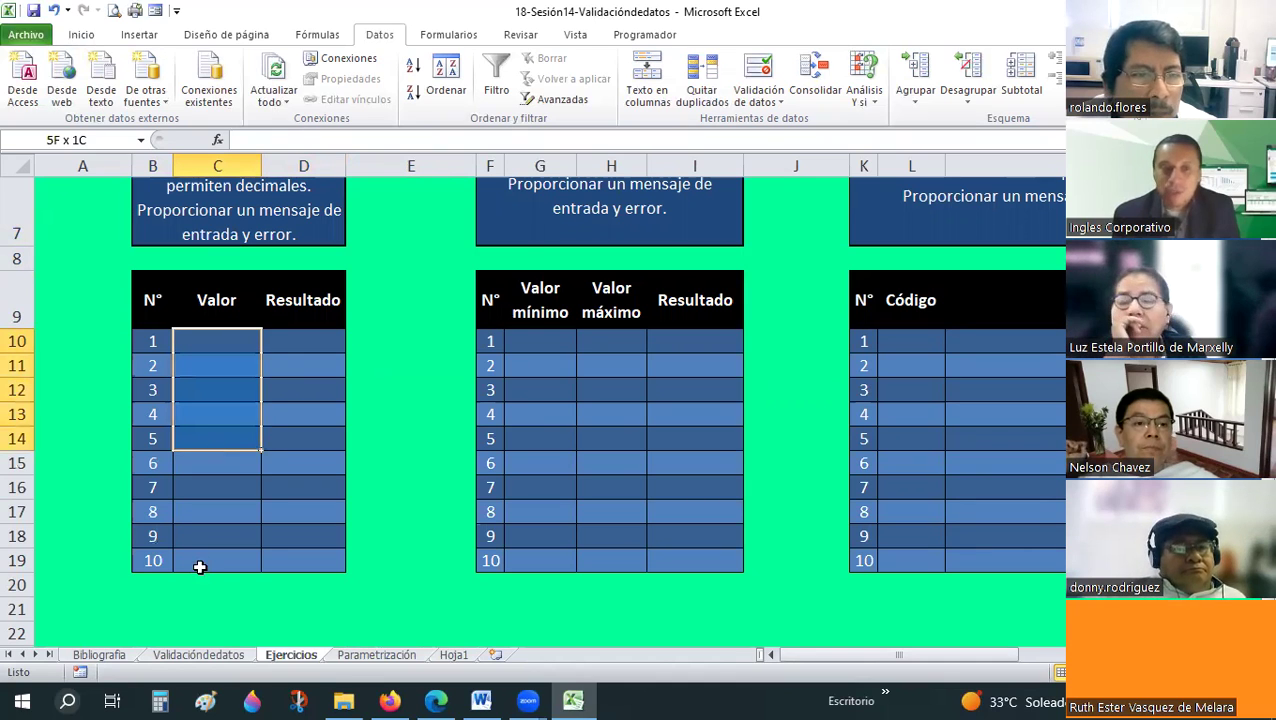
{"action": "left_click", "coordinate": [252, 343]}
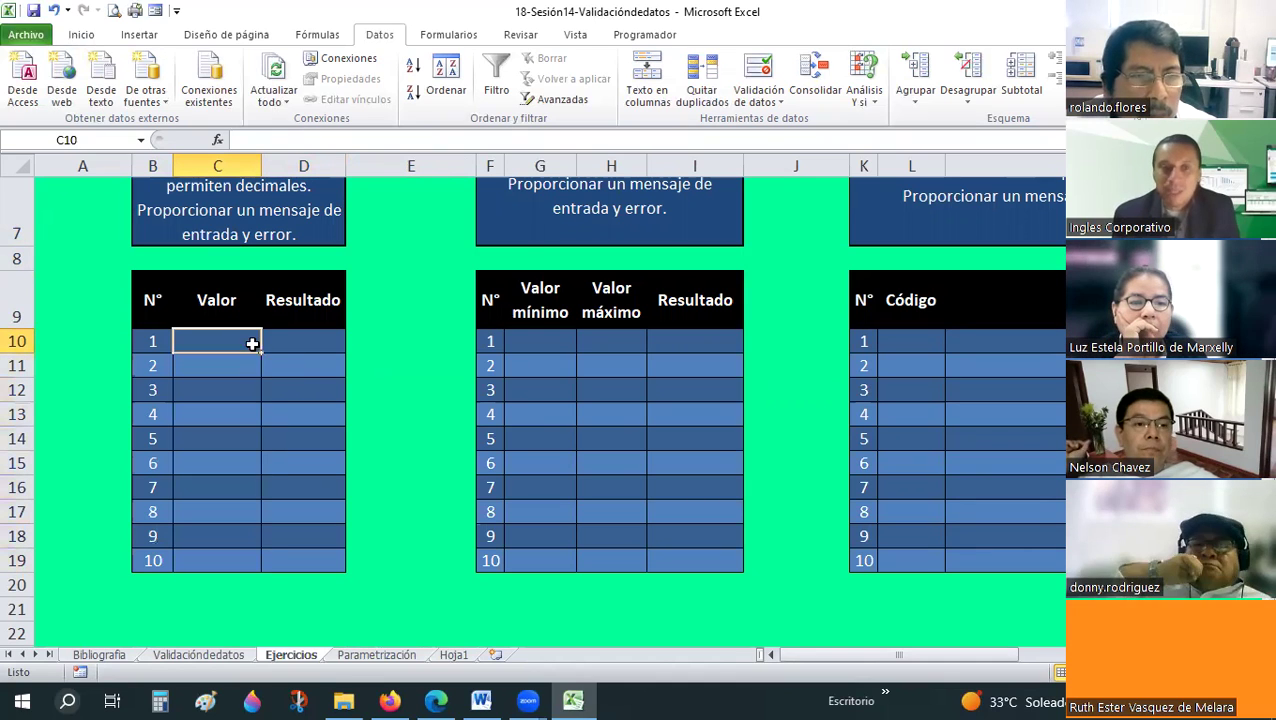
{"action": "left_click", "coordinate": [305, 338]}
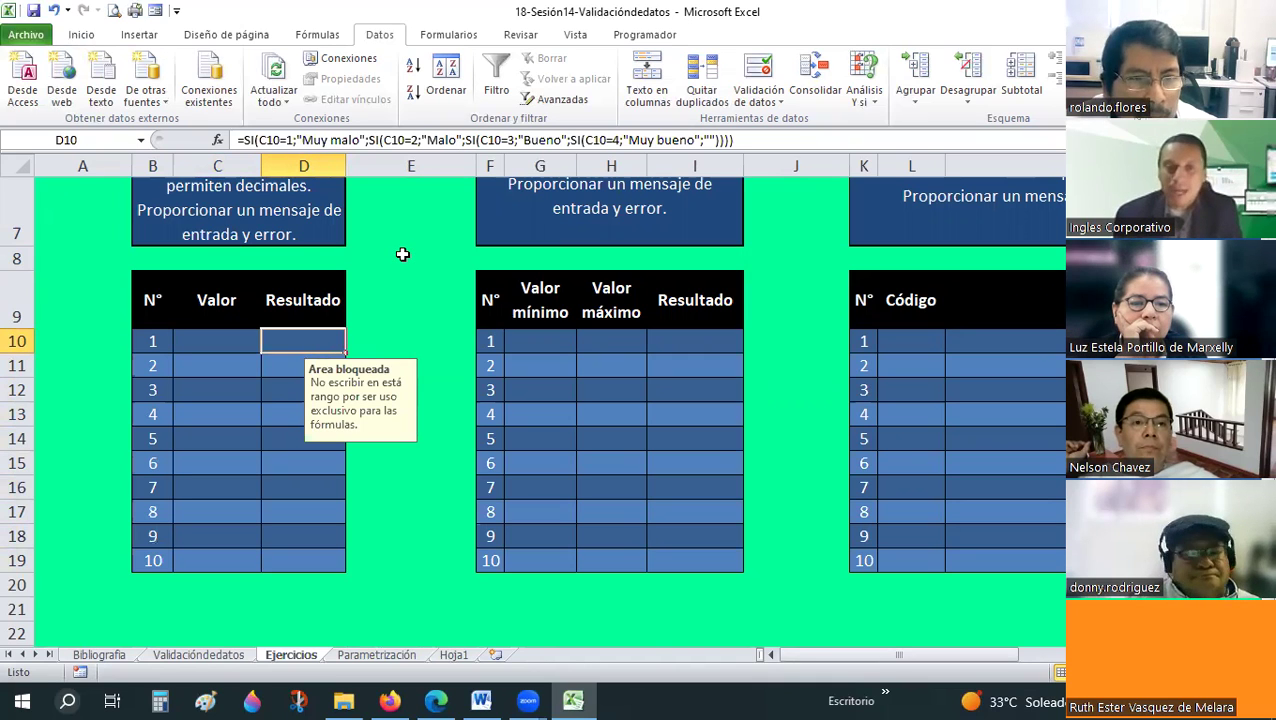
Try typing 'asd' into protected cell D10, dismiss the restricted-range error, then try deleting it.
{"action": "type", "text": "asd"}
{"action": "key", "text": "Return"}
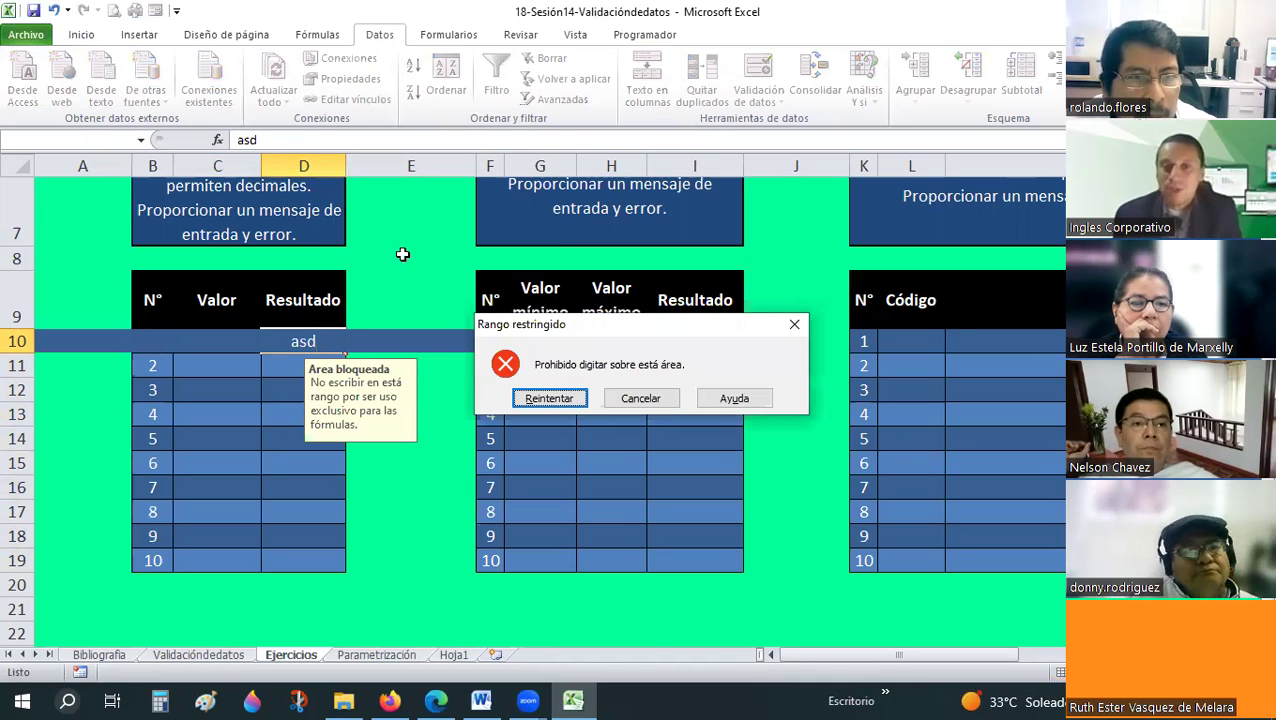
{"action": "key", "text": "Escape"}
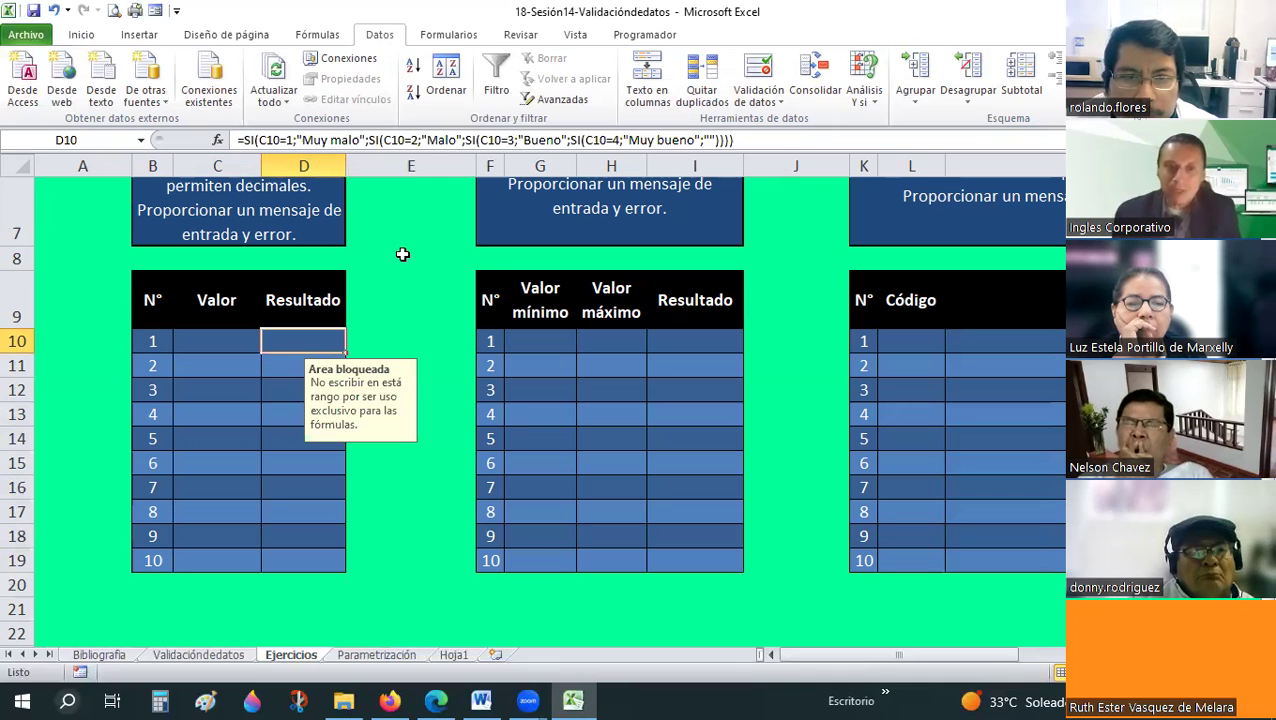
{"action": "key", "text": "Delete"}
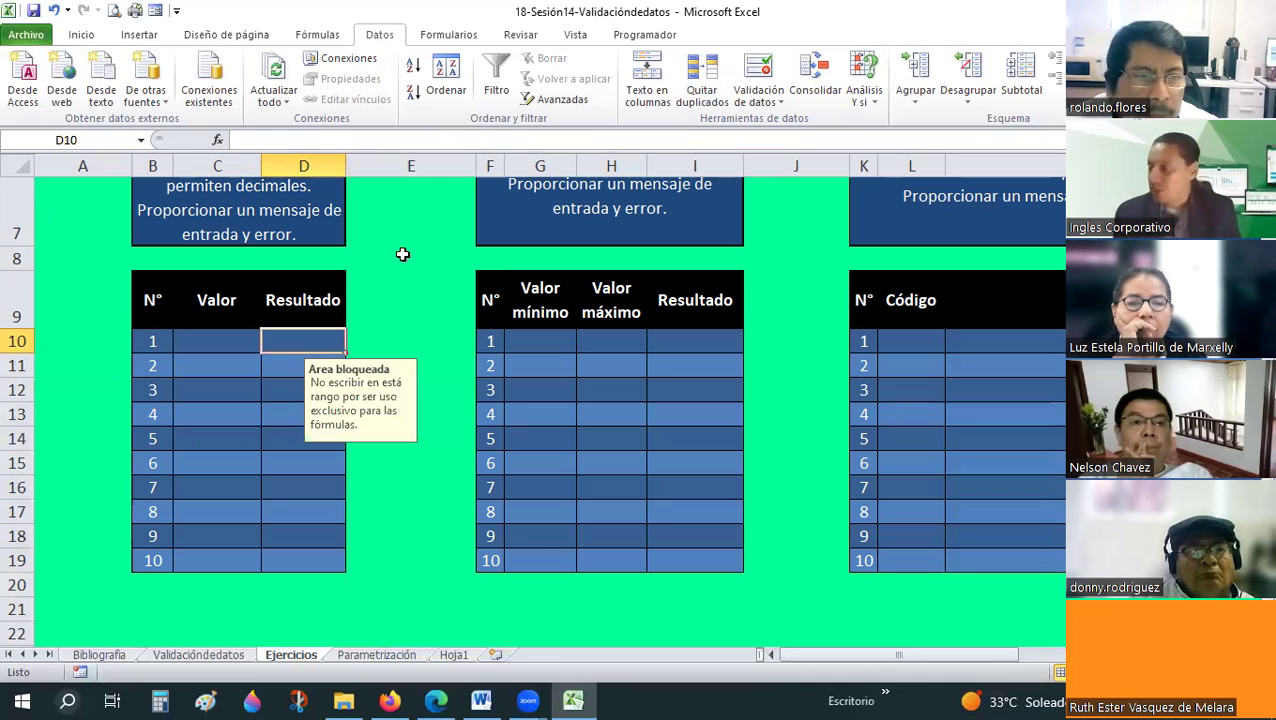
Enter the value 12 into cell E21.
{"action": "key", "text": "Down"}
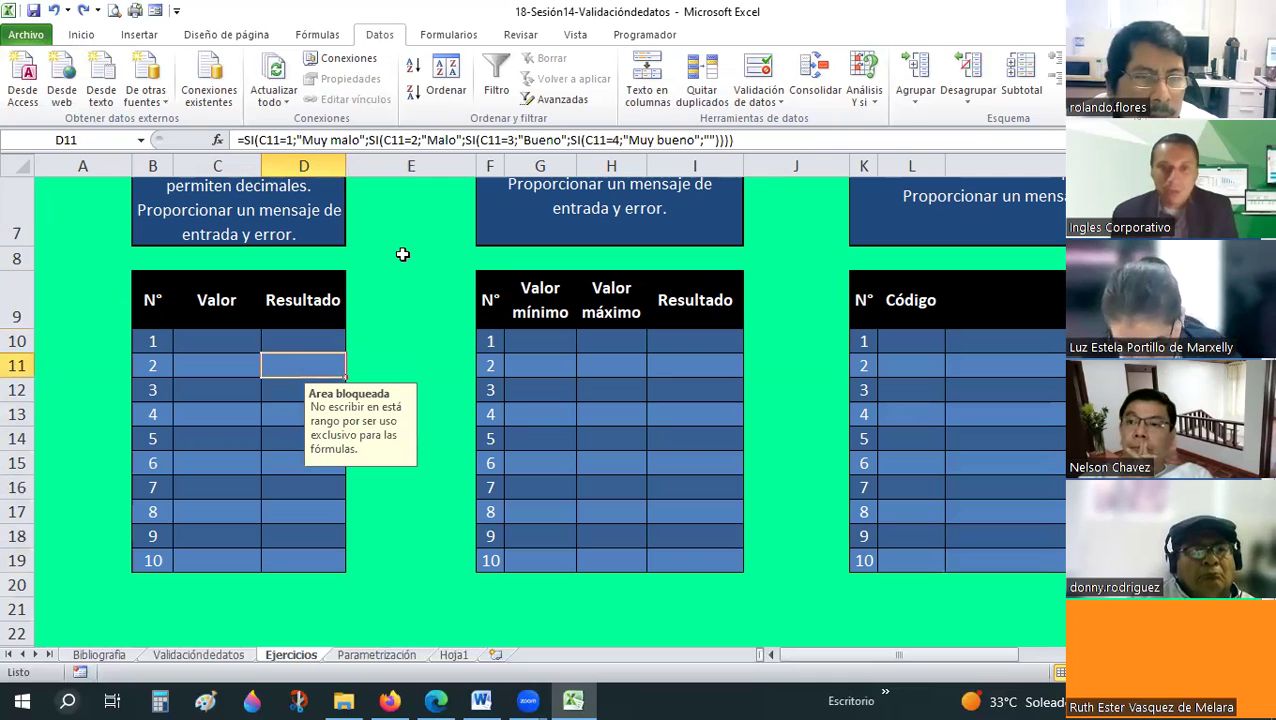
{"action": "key", "text": "Up"}
{"action": "key", "text": "Up"}
{"action": "key", "text": "Right"}
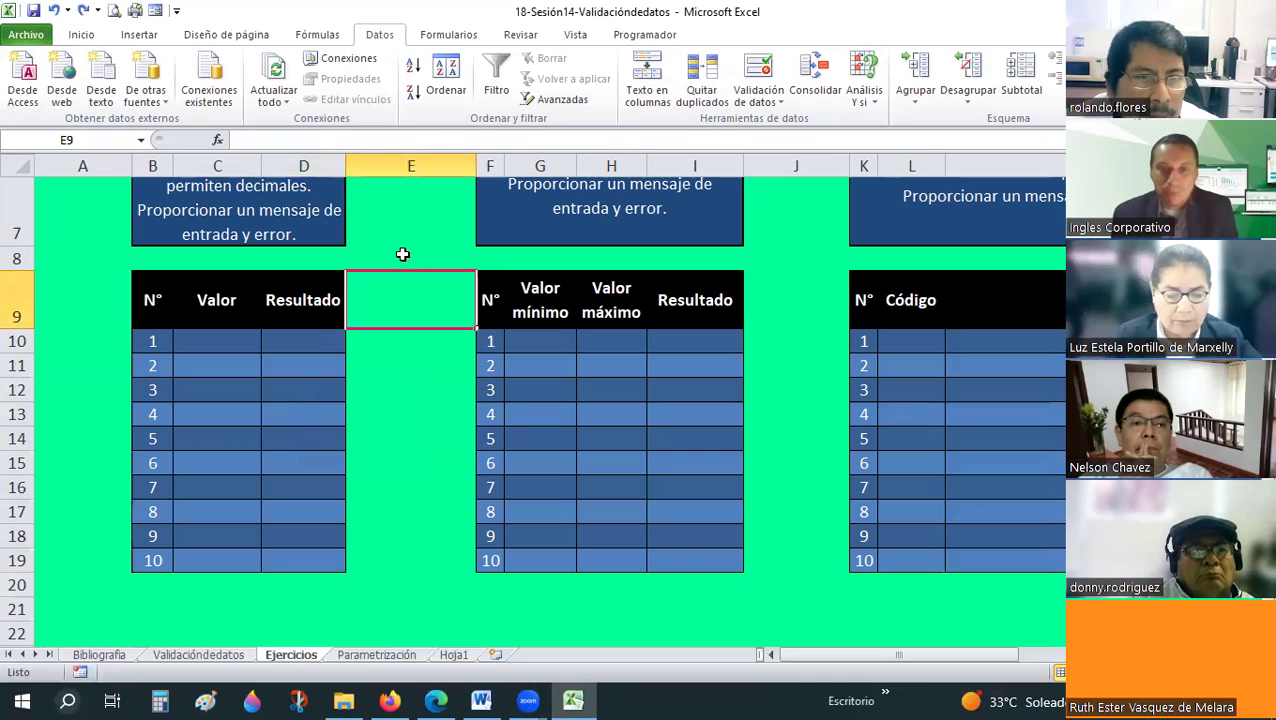
{"action": "key", "text": "Down"}
{"action": "key", "text": "Down"}
{"action": "key", "text": "Down"}
{"action": "key", "text": "Down"}
{"action": "type", "text": "1"}
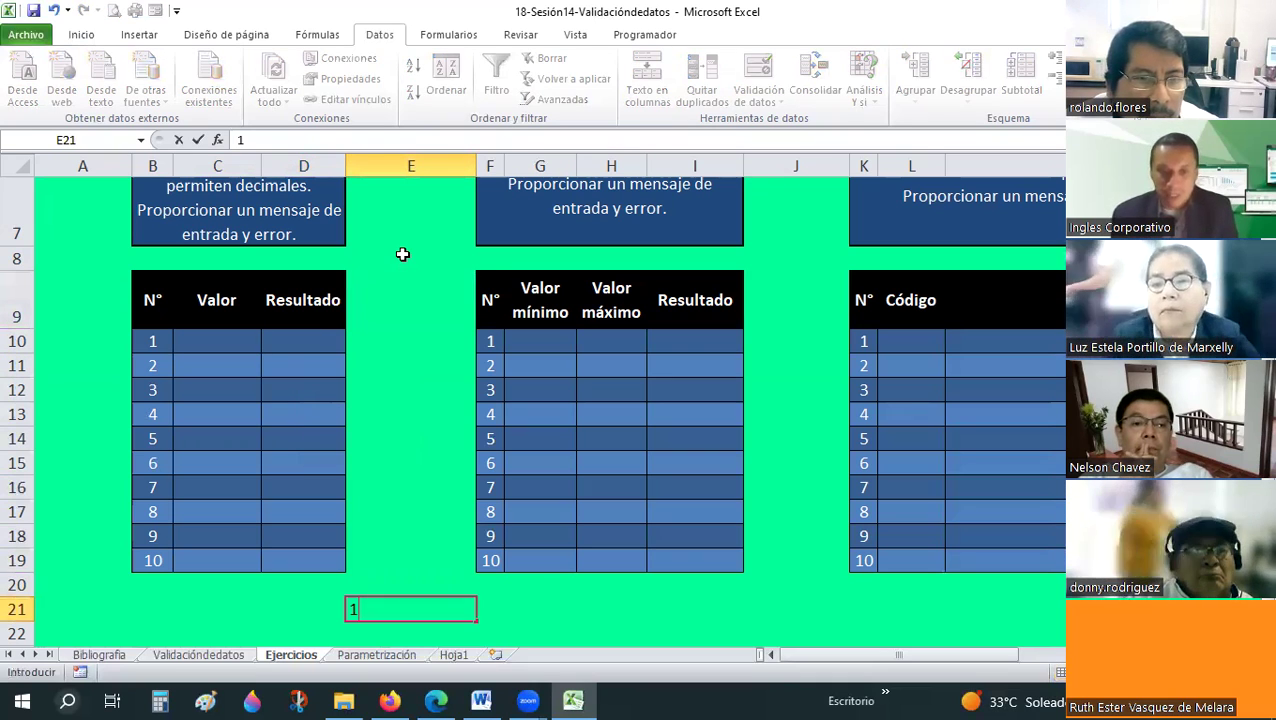
{"action": "type", "text": "2"}
{"action": "key", "text": "ctrl+Return"}
Copy 12 from E21, paste it into D10, then undo to restore D10's SI formula.
{"action": "key", "text": "ctrl+c"}
{"action": "key", "text": "Up"}
{"action": "key", "text": "Up"}
{"action": "key", "text": "Up"}
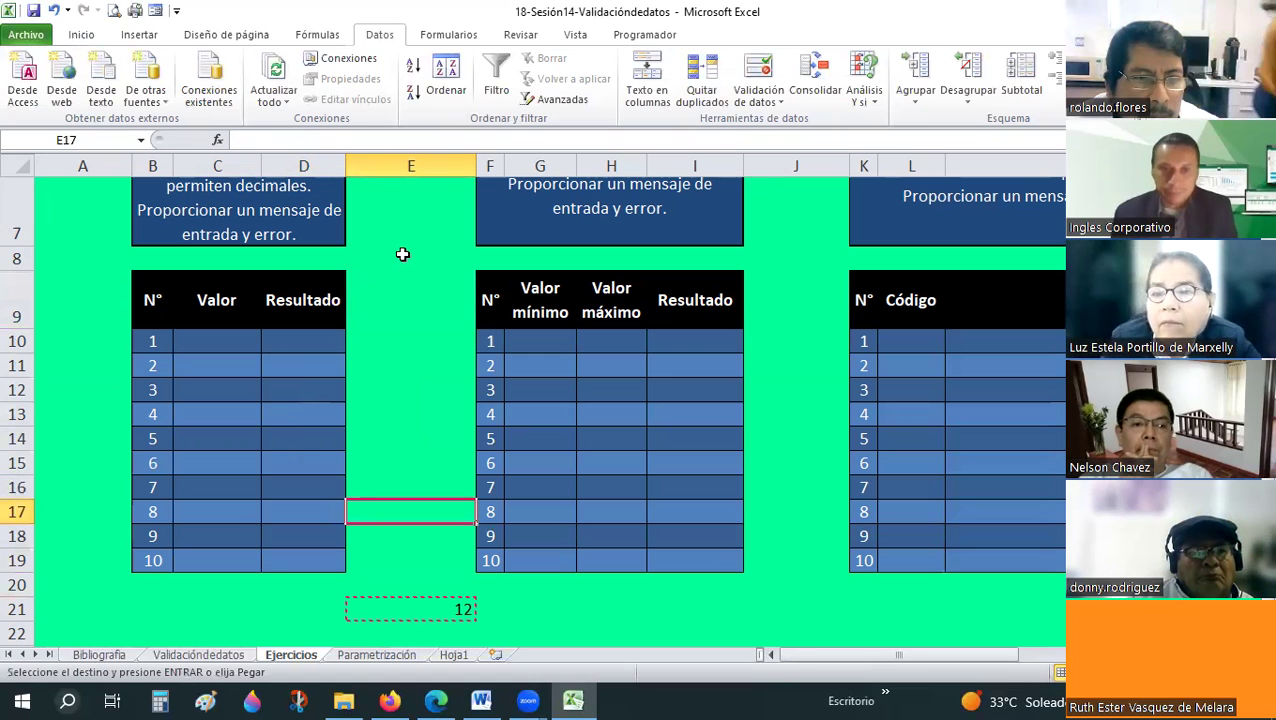
{"action": "key", "text": "Up"}
{"action": "key", "text": "Up"}
{"action": "key", "text": "Up"}
{"action": "key", "text": "Left"}
{"action": "key", "text": "ctrl+v"}
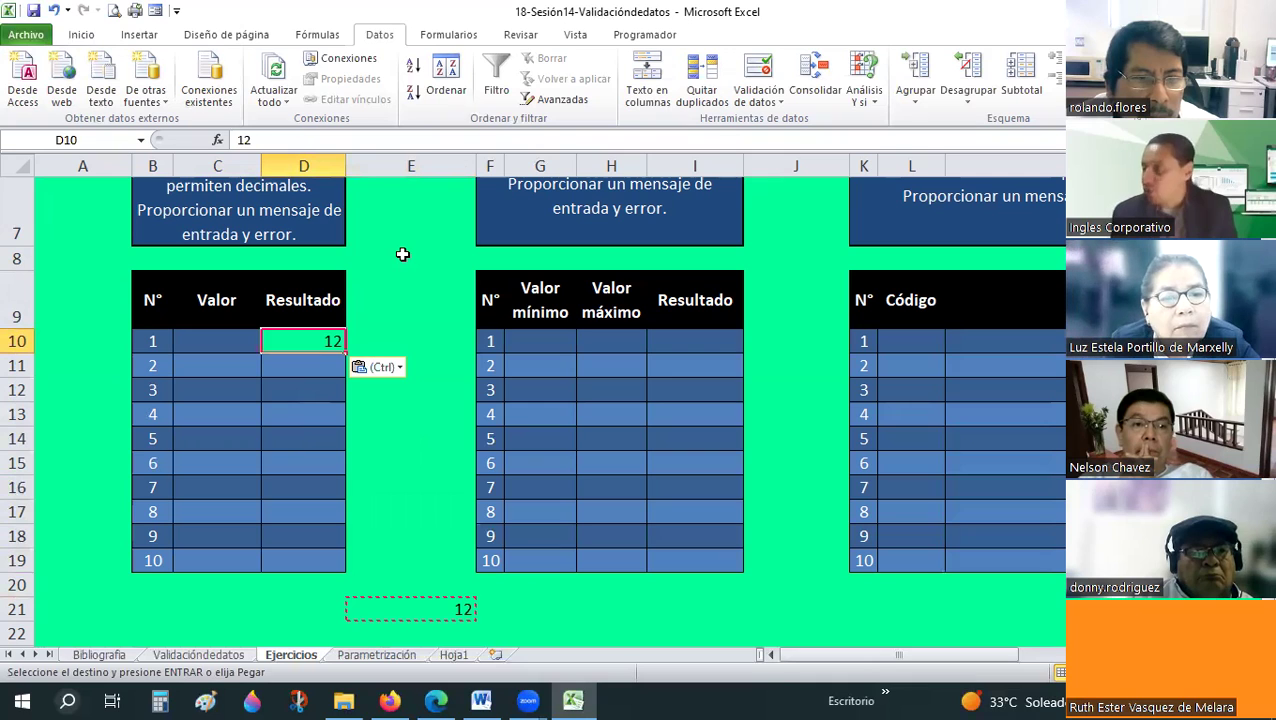
{"action": "key", "text": "ctrl+z"}
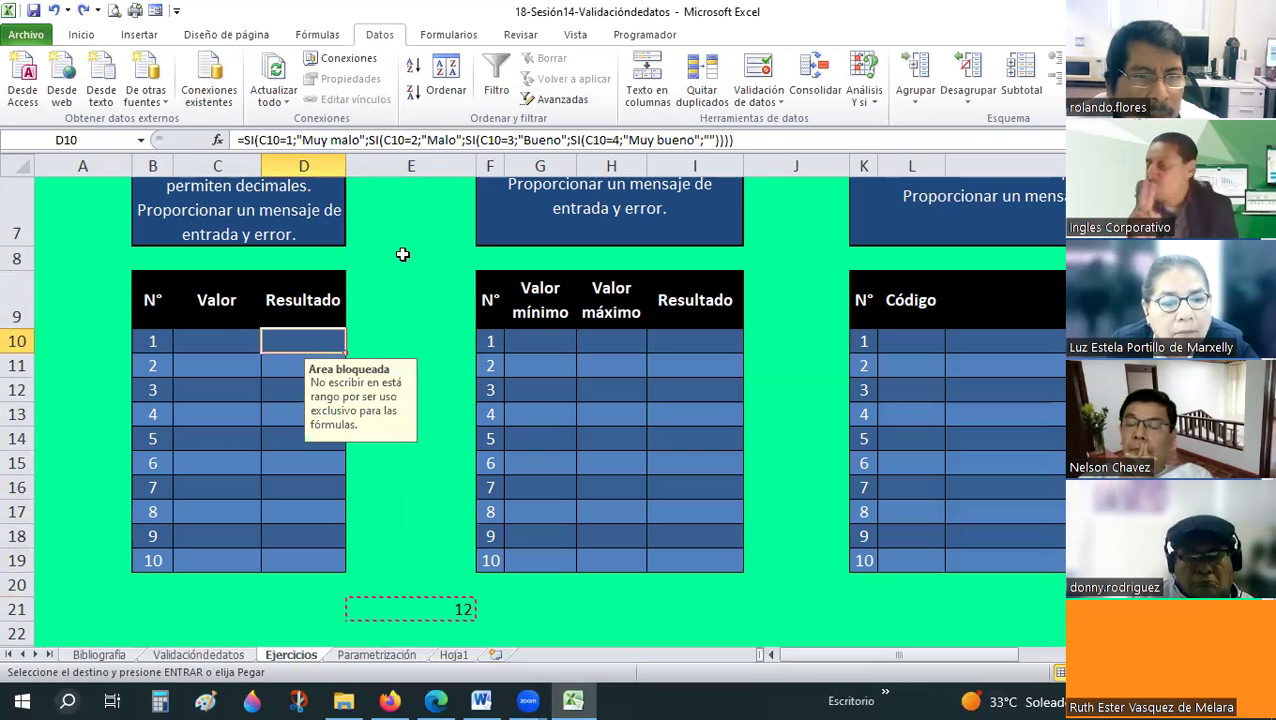
Retry typing 'sdfs' into D10, cancel the rejected entry, and move to C10.
{"action": "type", "text": "sdf"}
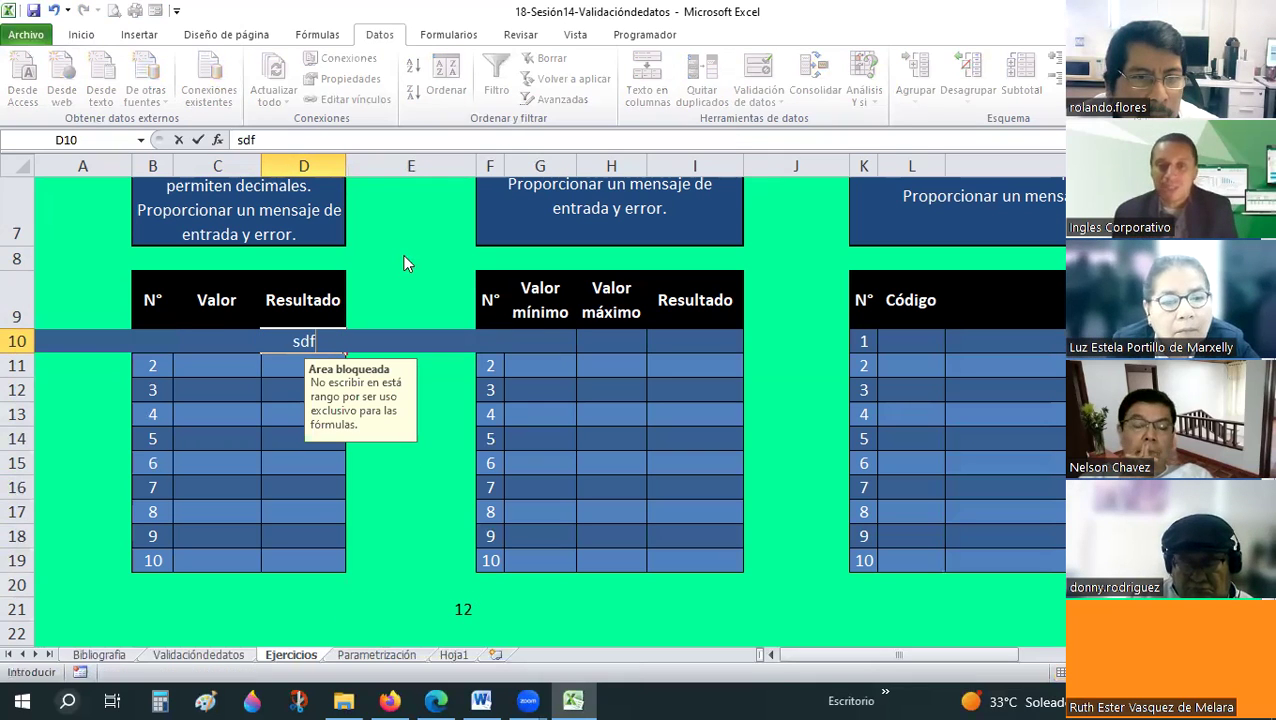
{"action": "type", "text": "s"}
{"action": "key", "text": "Return"}
{"action": "key", "text": "Escape"}
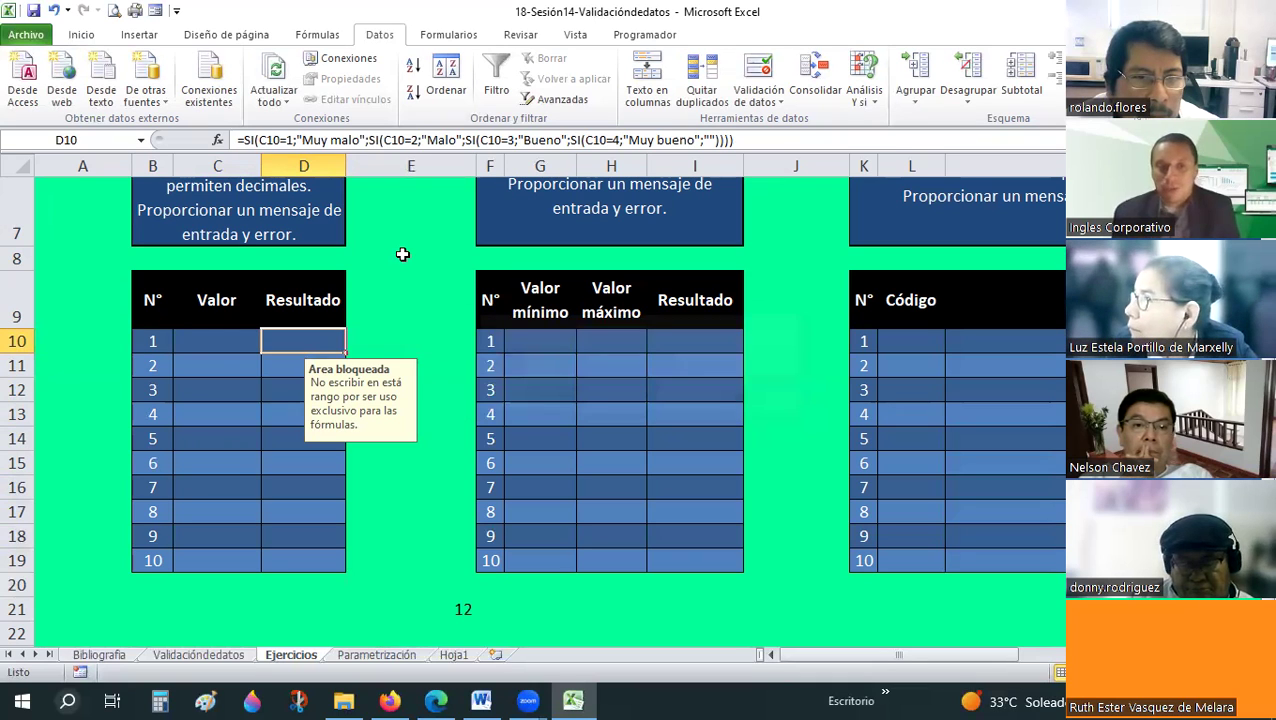
{"action": "key", "text": "Left"}
{"action": "scroll", "coordinate": [402, 254], "scroll_direction": "up", "scroll_amount": 1}
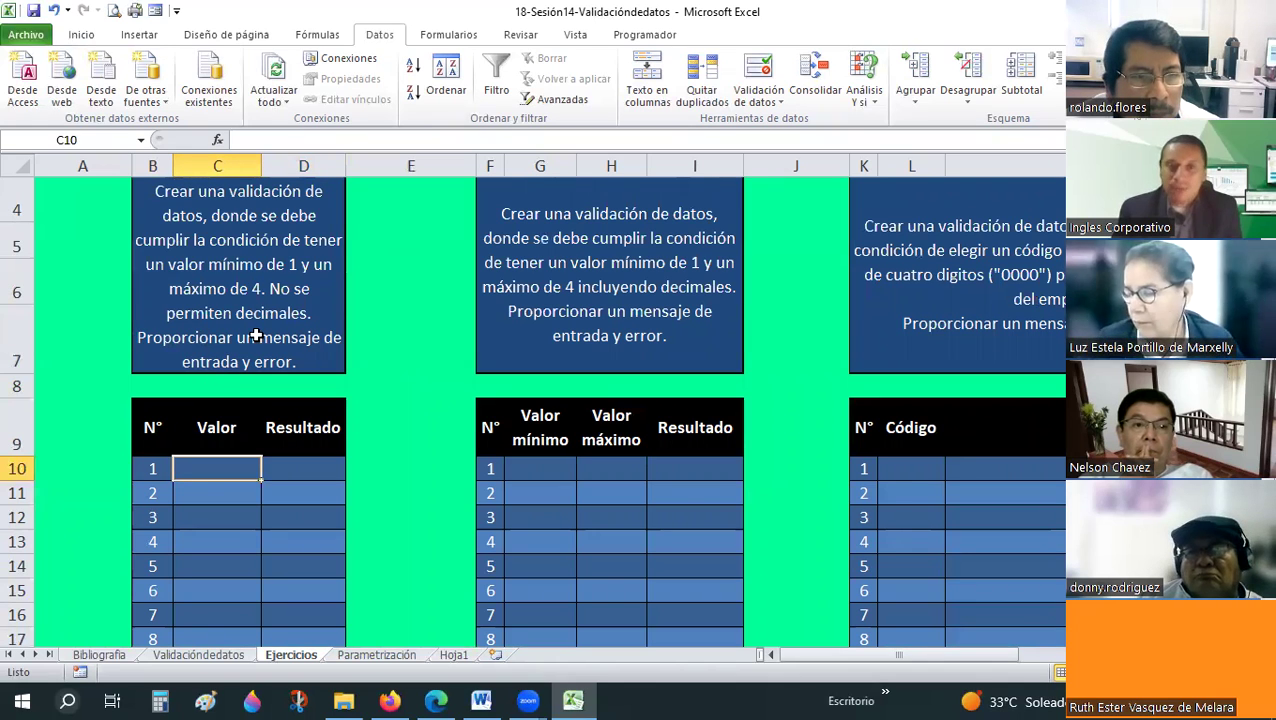
{"action": "scroll", "coordinate": [257, 336], "scroll_direction": "down", "scroll_amount": 1}
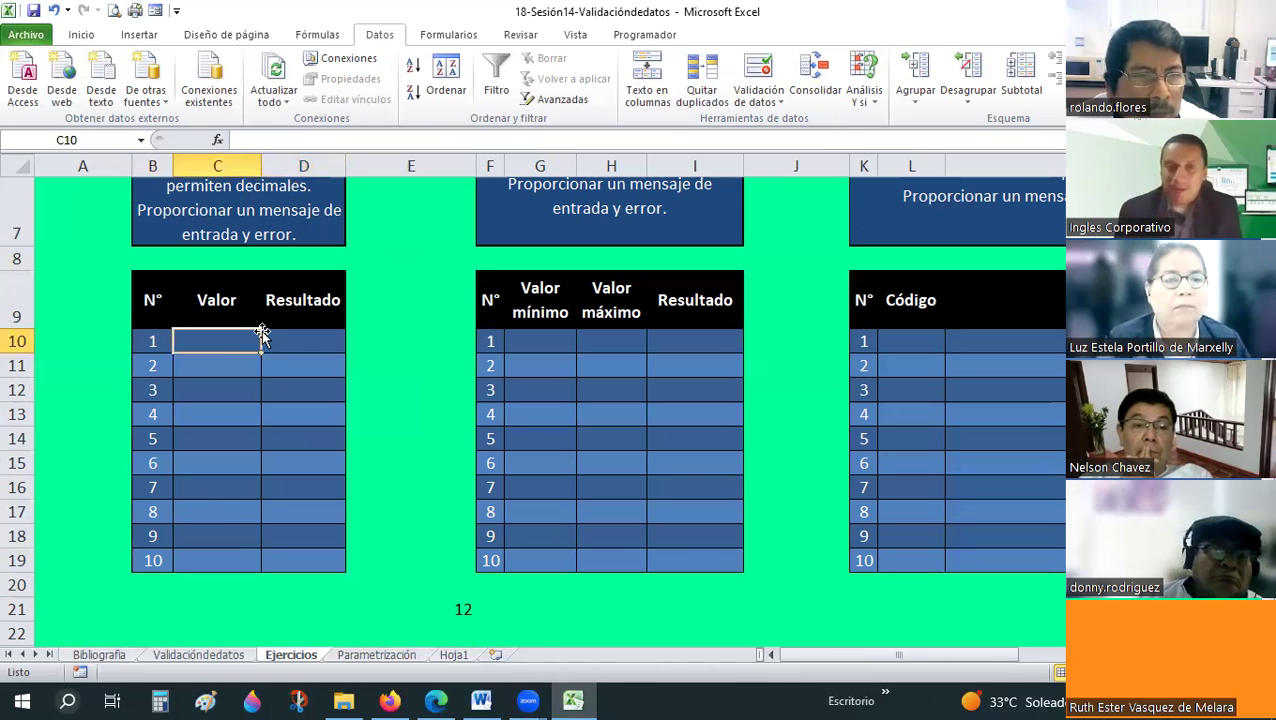
{"action": "scroll", "coordinate": [263, 338], "scroll_direction": "up", "scroll_amount": 2}
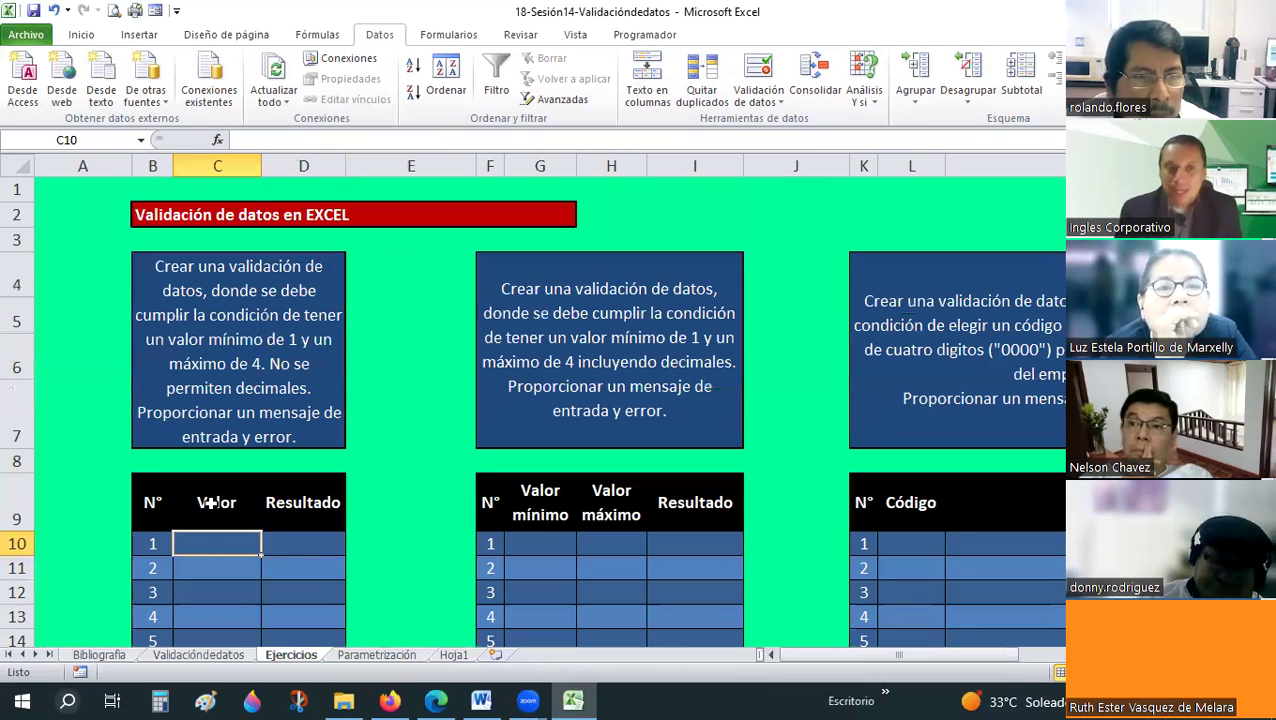
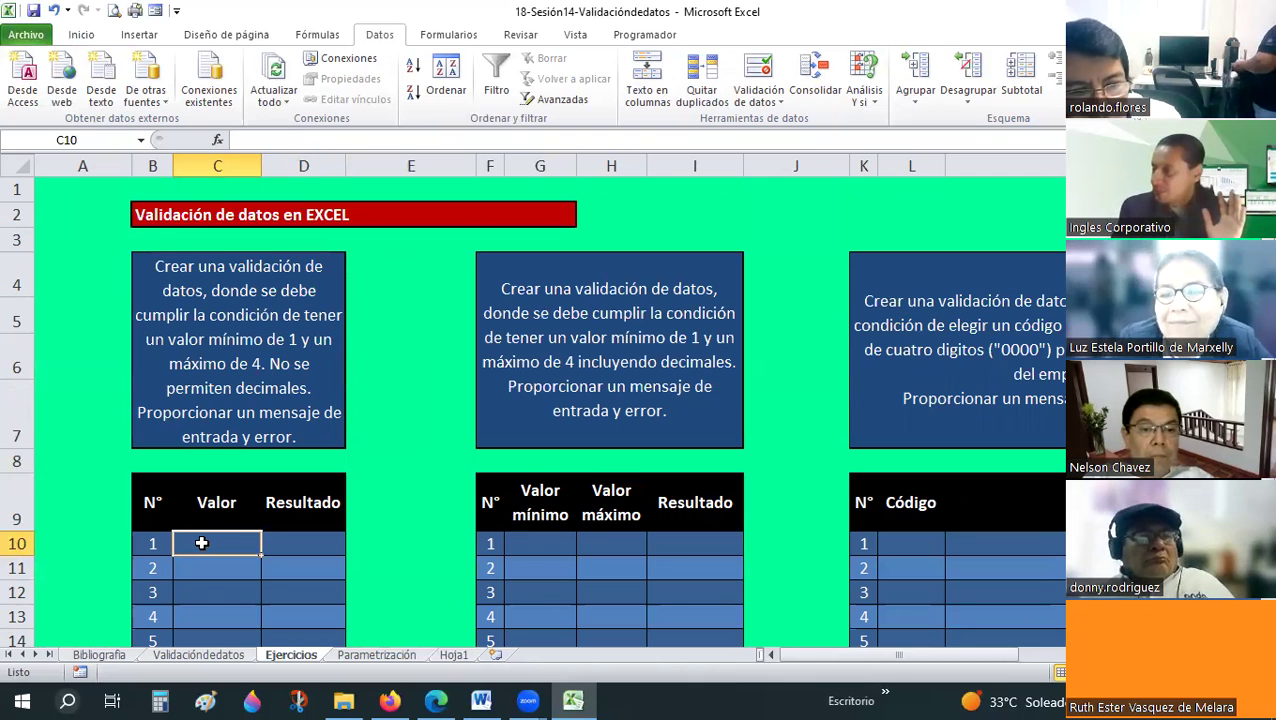
Review the data validation settings for Valor cell C10 and close them unchanged.
{"action": "scroll", "coordinate": [201, 542], "scroll_direction": "down", "scroll_amount": 1}
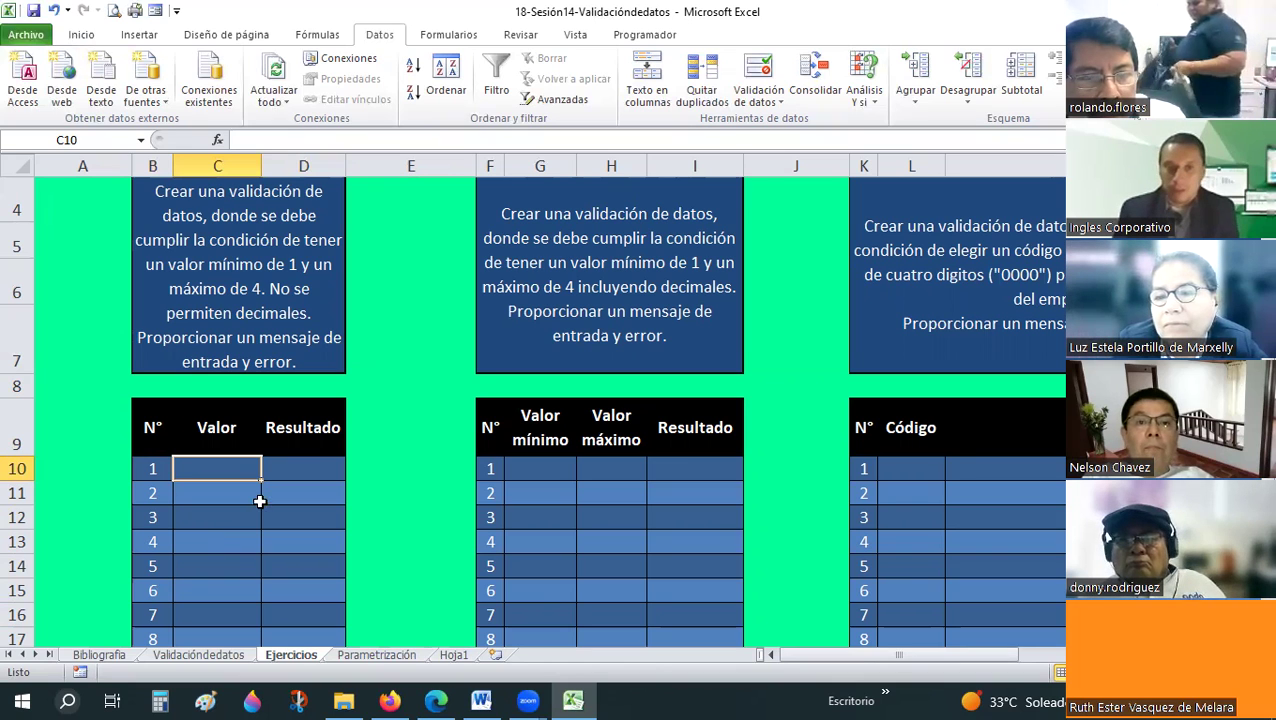
{"action": "left_click", "coordinate": [772, 102]}
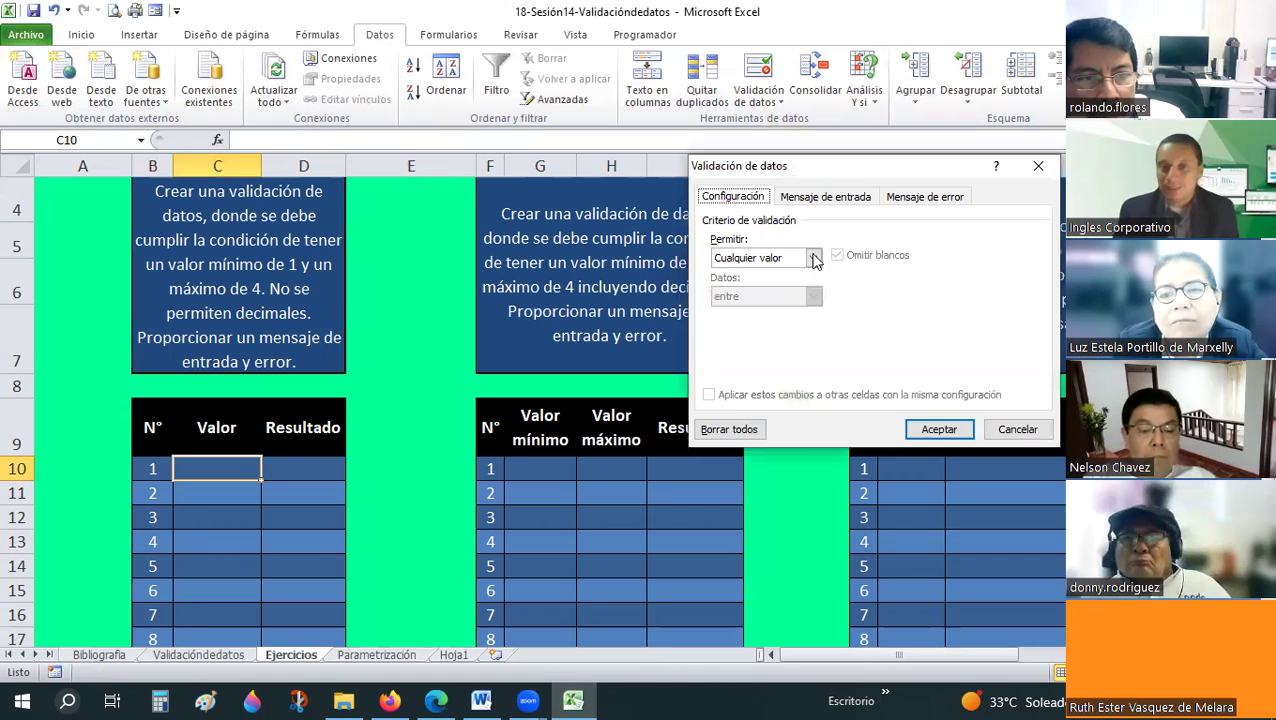
{"action": "left_click", "coordinate": [816, 258]}
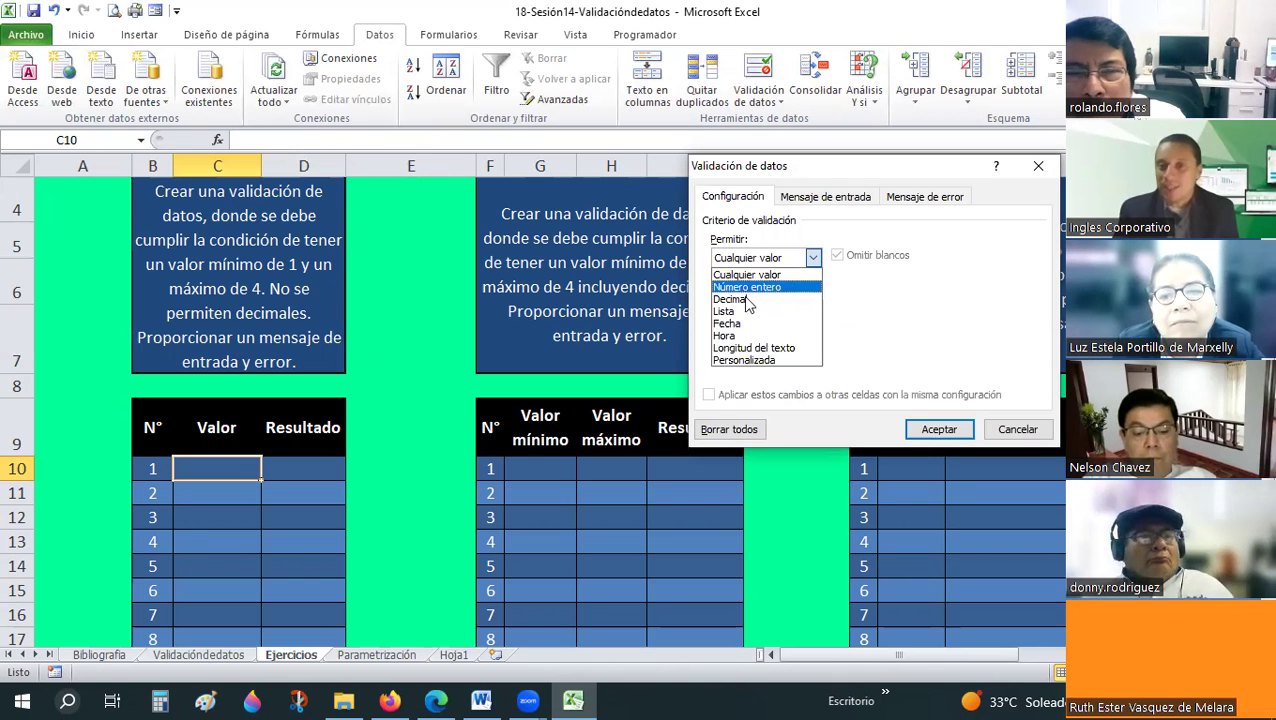
{"action": "left_click", "coordinate": [1017, 429]}
{"action": "scroll", "coordinate": [635, 342], "scroll_direction": "up", "scroll_amount": 1}
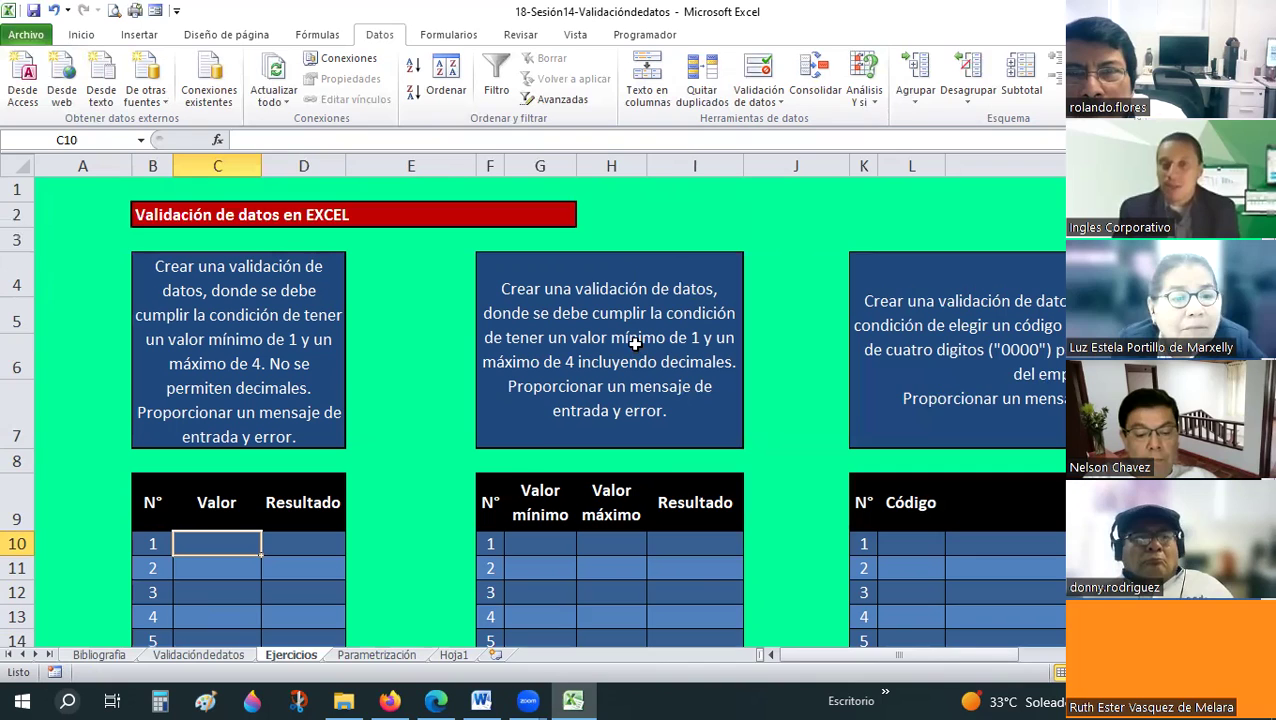
{"action": "scroll", "coordinate": [635, 342], "scroll_direction": "down", "scroll_amount": 1}
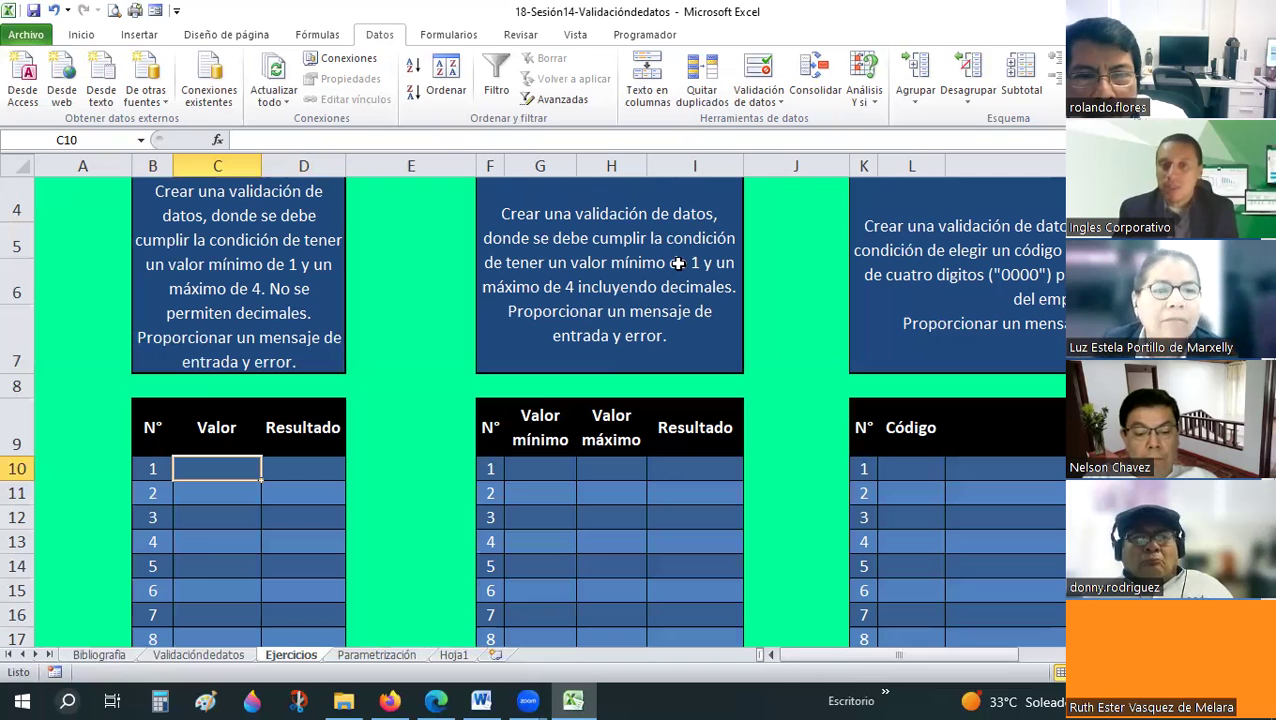
Enter test limits 1.5 and 7.5 in Valor mínimo G10 and Valor máximo H10.
{"action": "left_click", "coordinate": [522, 294]}
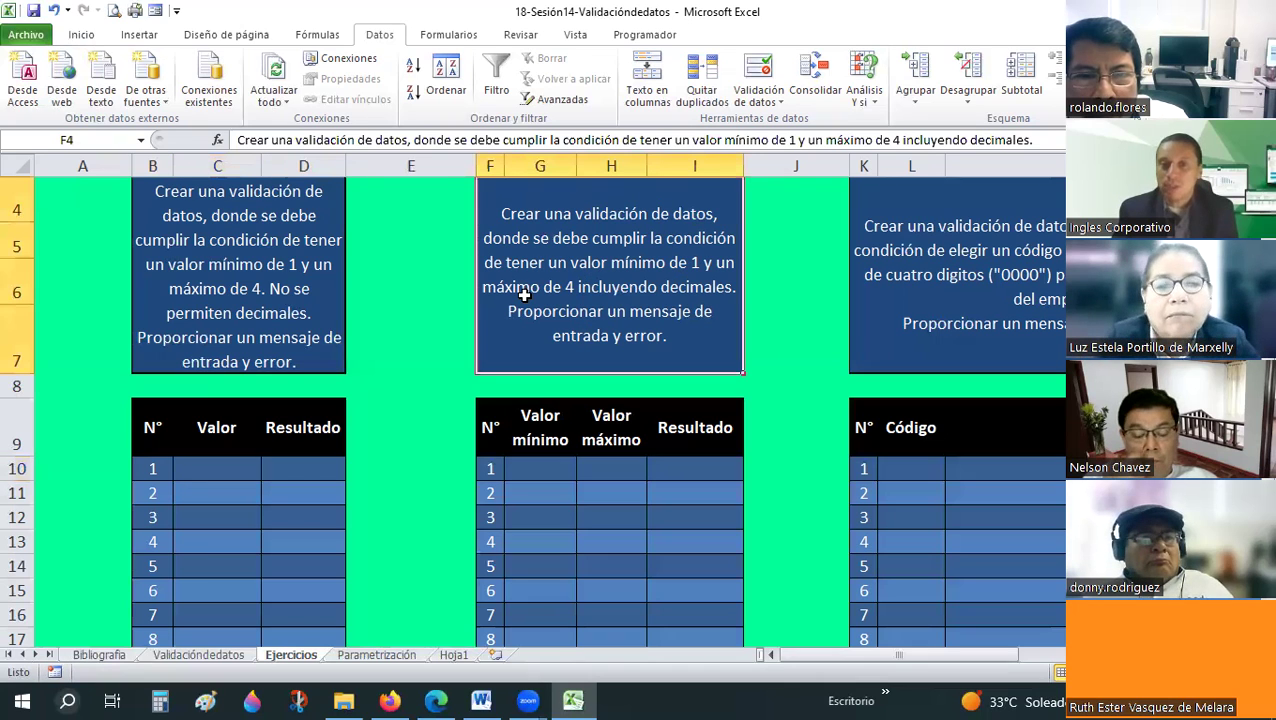
{"action": "scroll", "coordinate": [558, 341], "scroll_direction": "down", "scroll_amount": 1}
{"action": "left_click", "coordinate": [556, 341]}
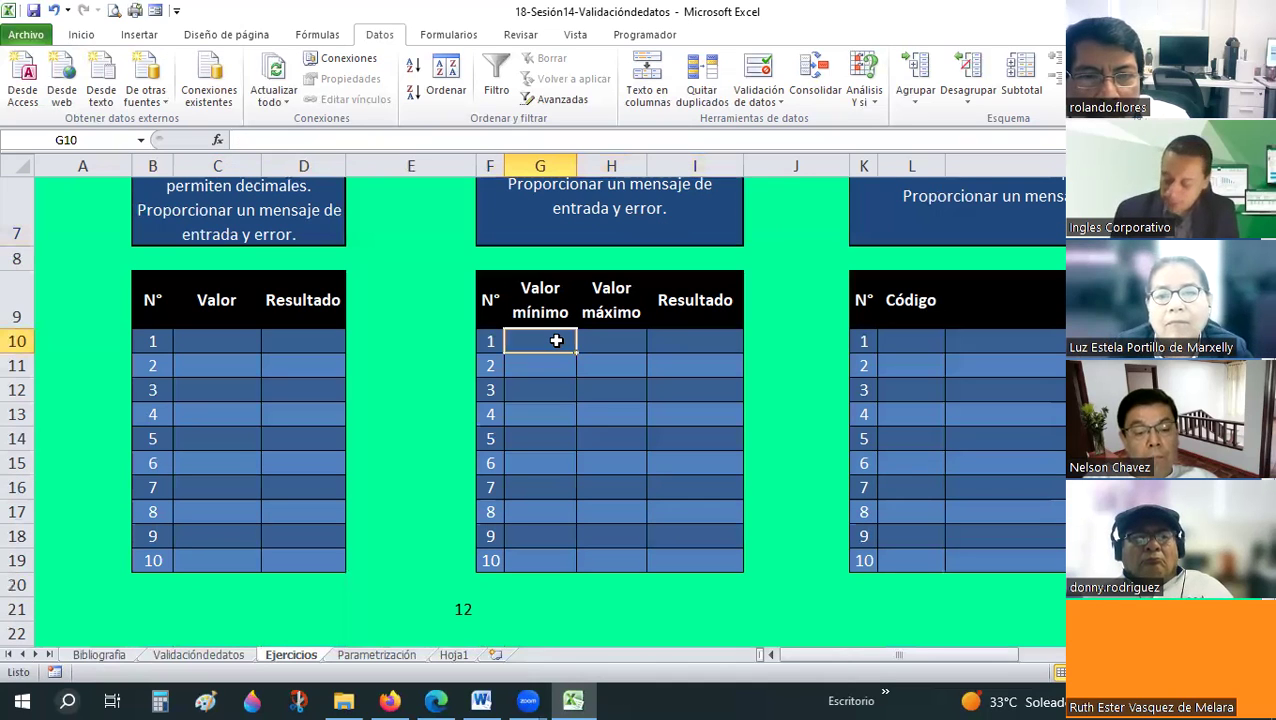
{"action": "type", "text": "1.5"}
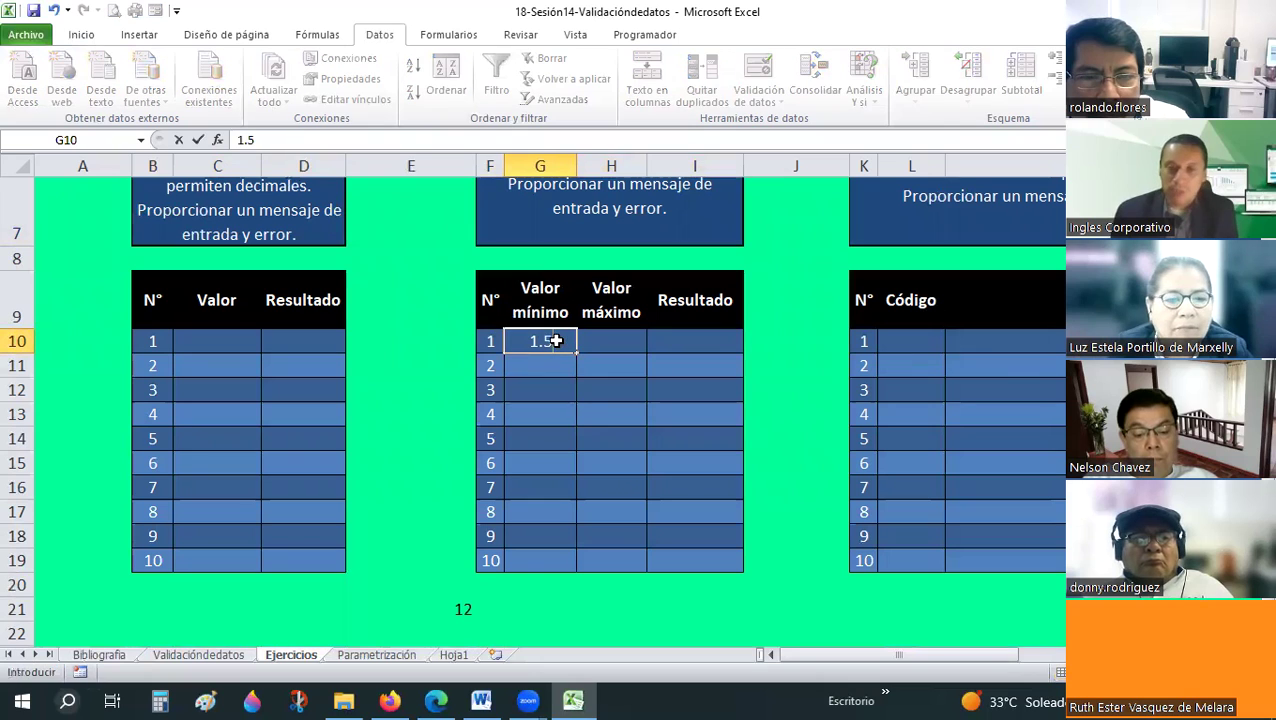
{"action": "key", "text": "Tab"}
{"action": "type", "text": "7.5"}
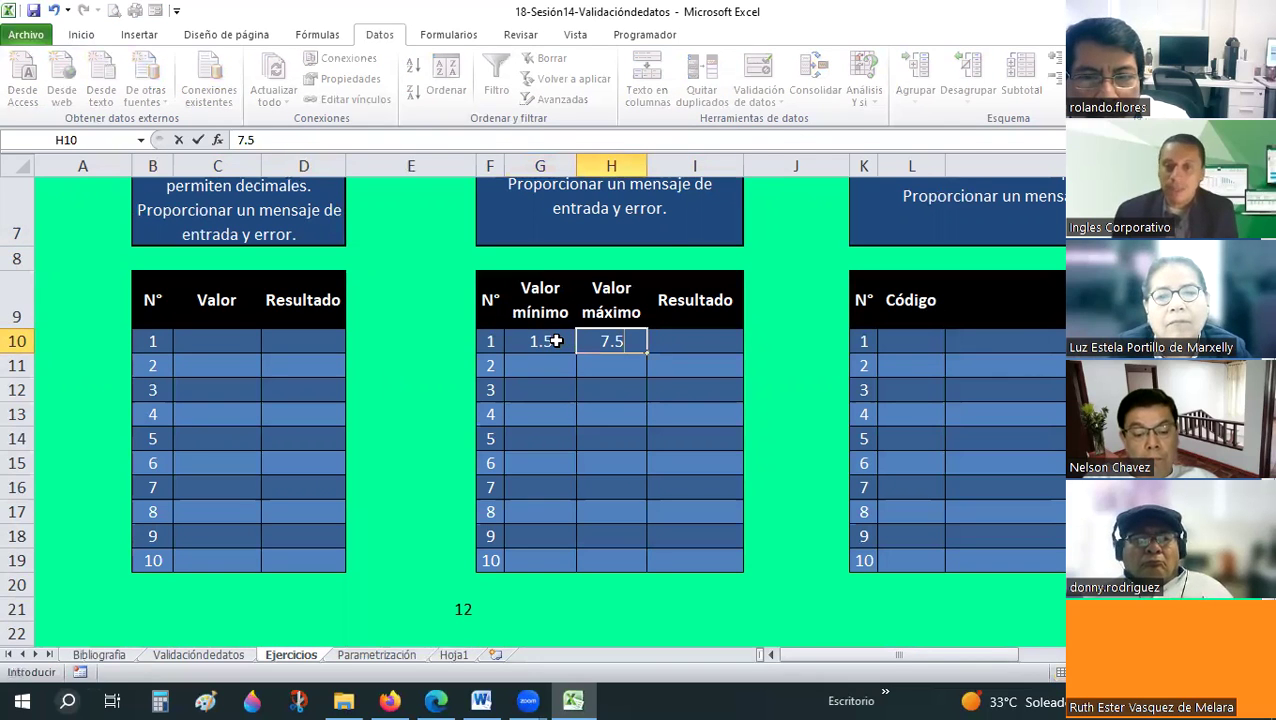
{"action": "key", "text": "Tab"}
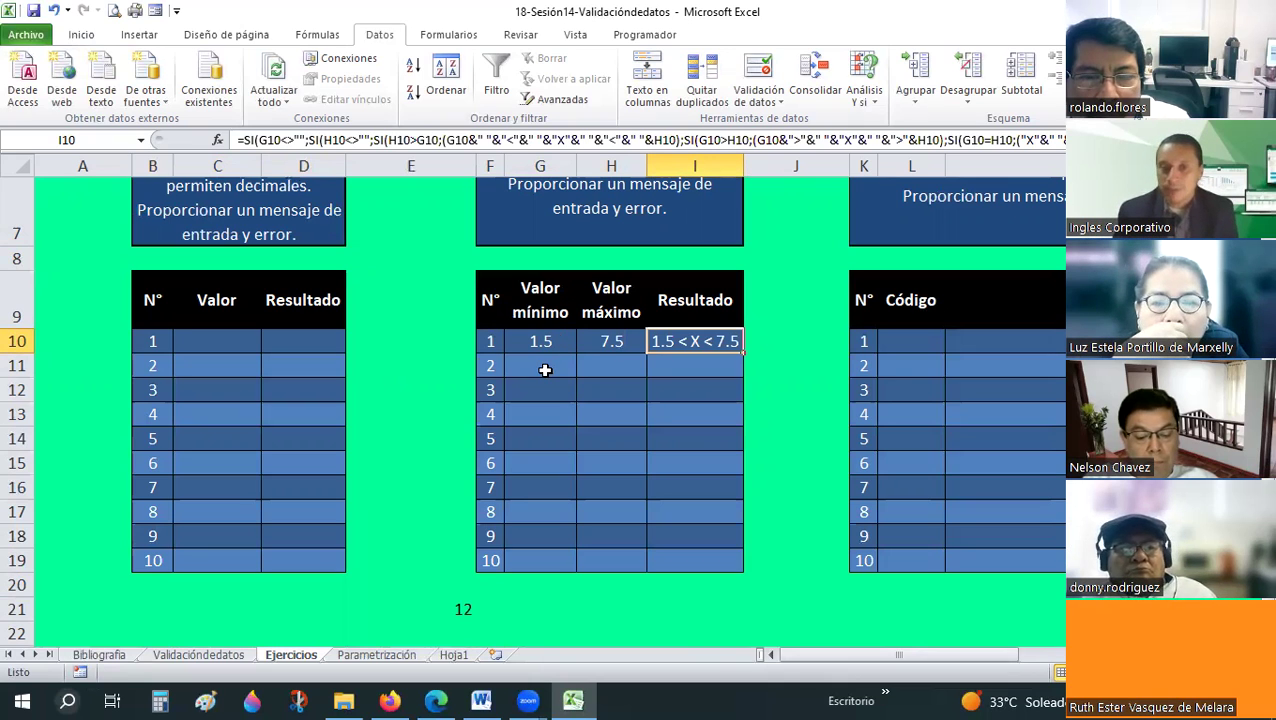
Enter test limits 7.5/1.5 in row 11 and 7.507/7.5 in row 12.
{"action": "left_click", "coordinate": [545, 370]}
{"action": "type", "text": "7."}
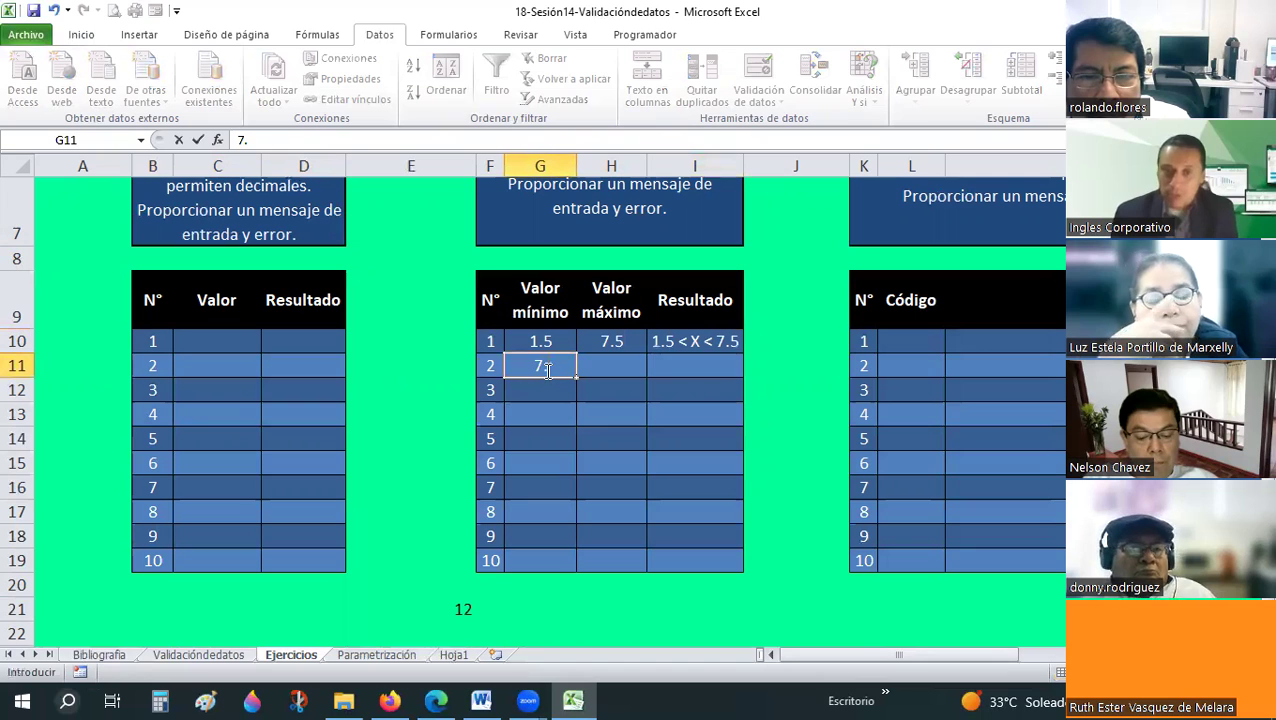
{"action": "type", "text": "5"}
{"action": "key", "text": "Tab"}
{"action": "type", "text": "1.5"}
{"action": "key", "text": "ctrl+Return"}
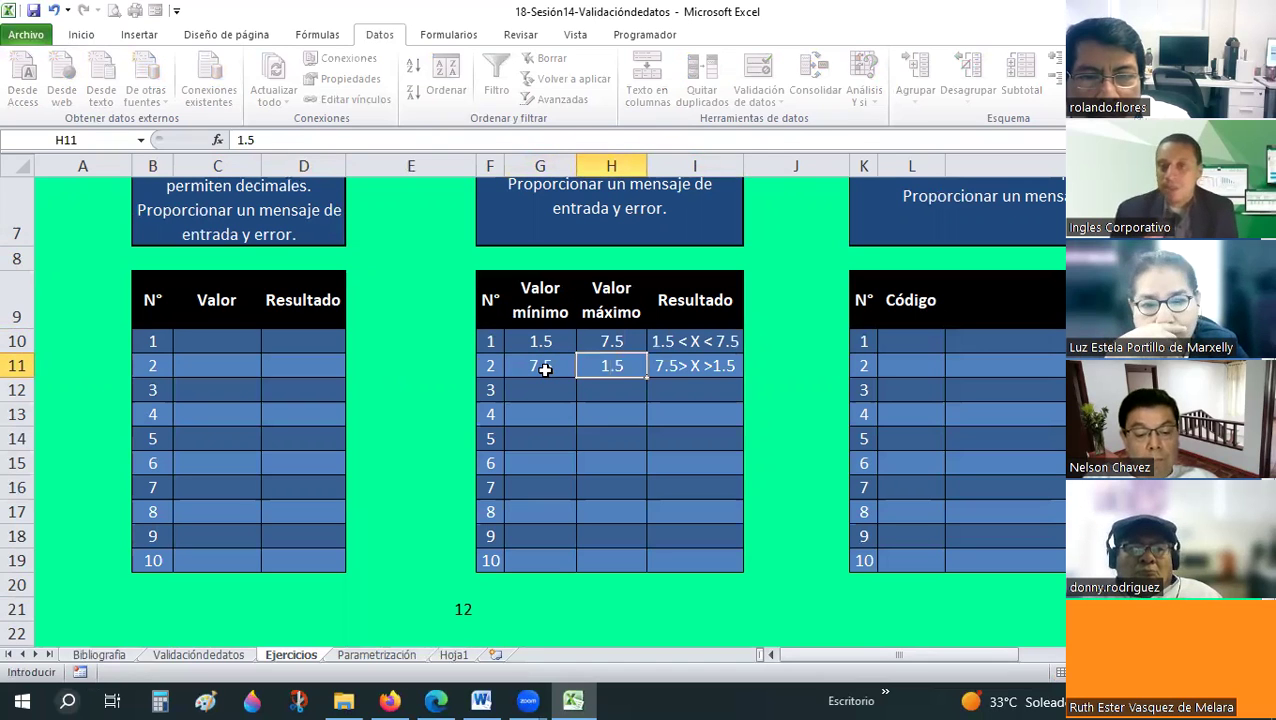
{"action": "key", "text": "Tab"}
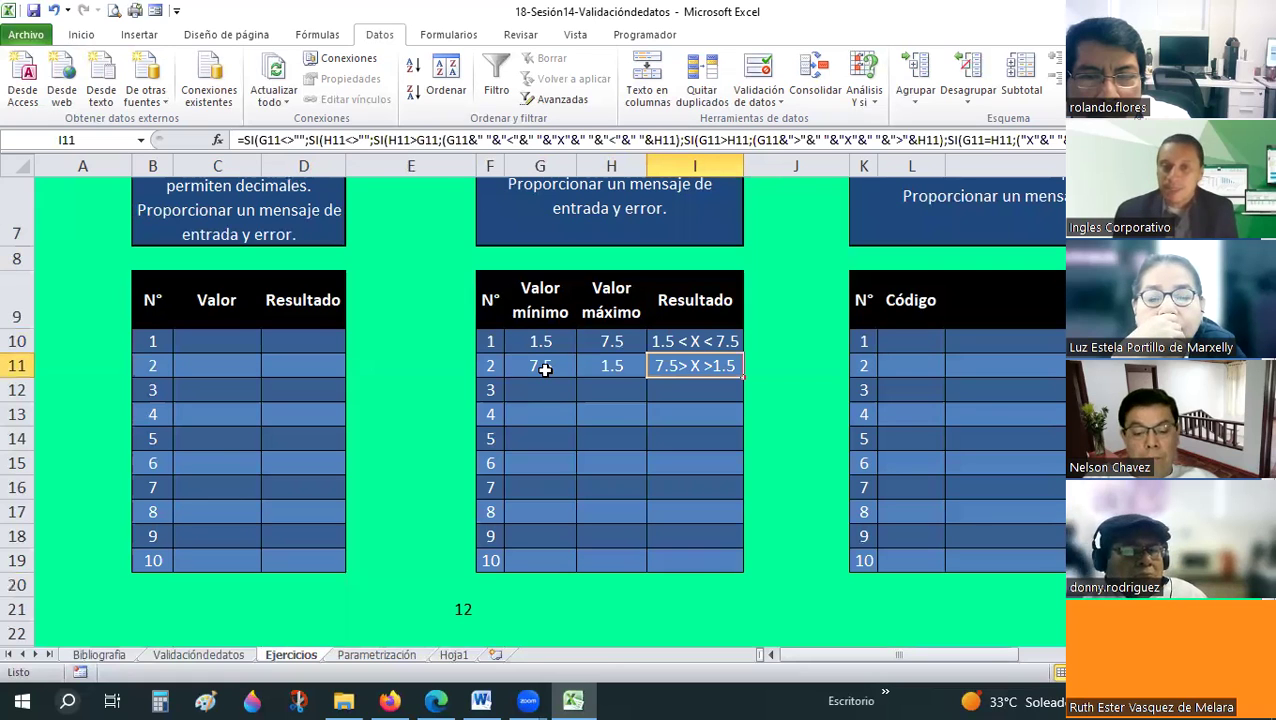
{"action": "key", "text": "Return"}
{"action": "type", "text": "7.507"}
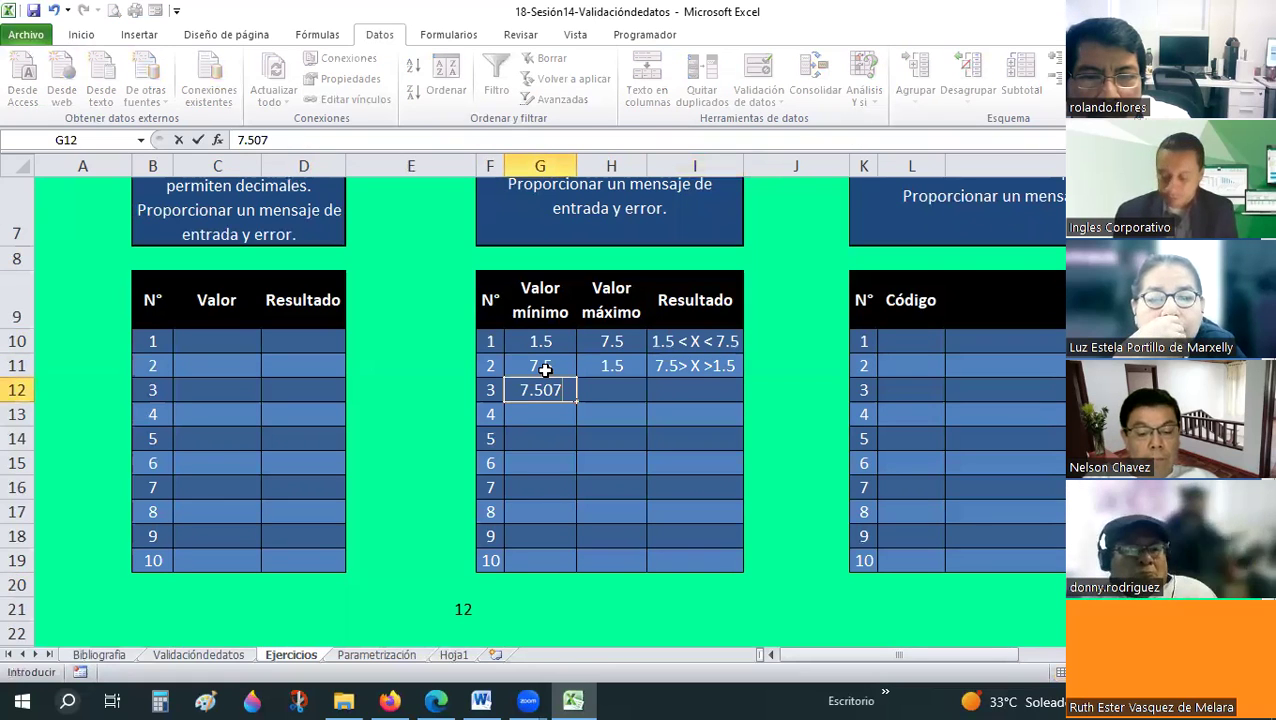
{"action": "key", "text": "Tab"}
{"action": "type", "text": "7"}
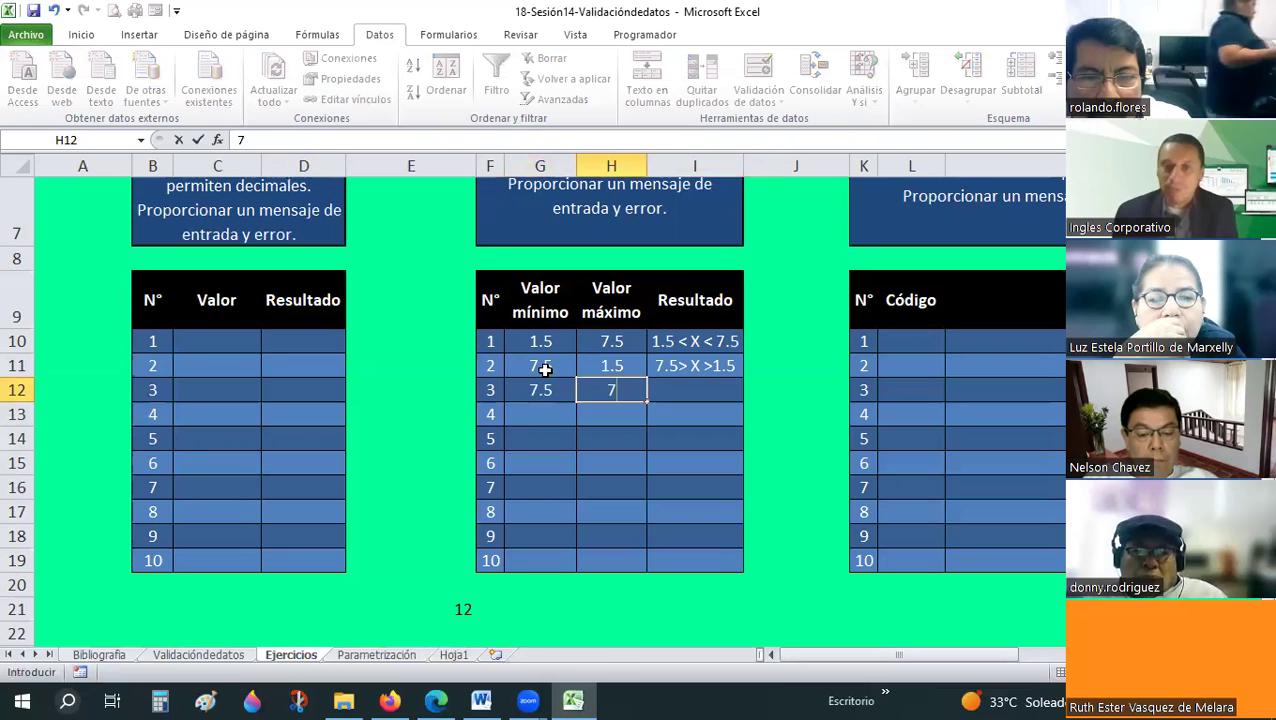
{"action": "type", "text": ".5"}
{"action": "key", "text": "Tab"}
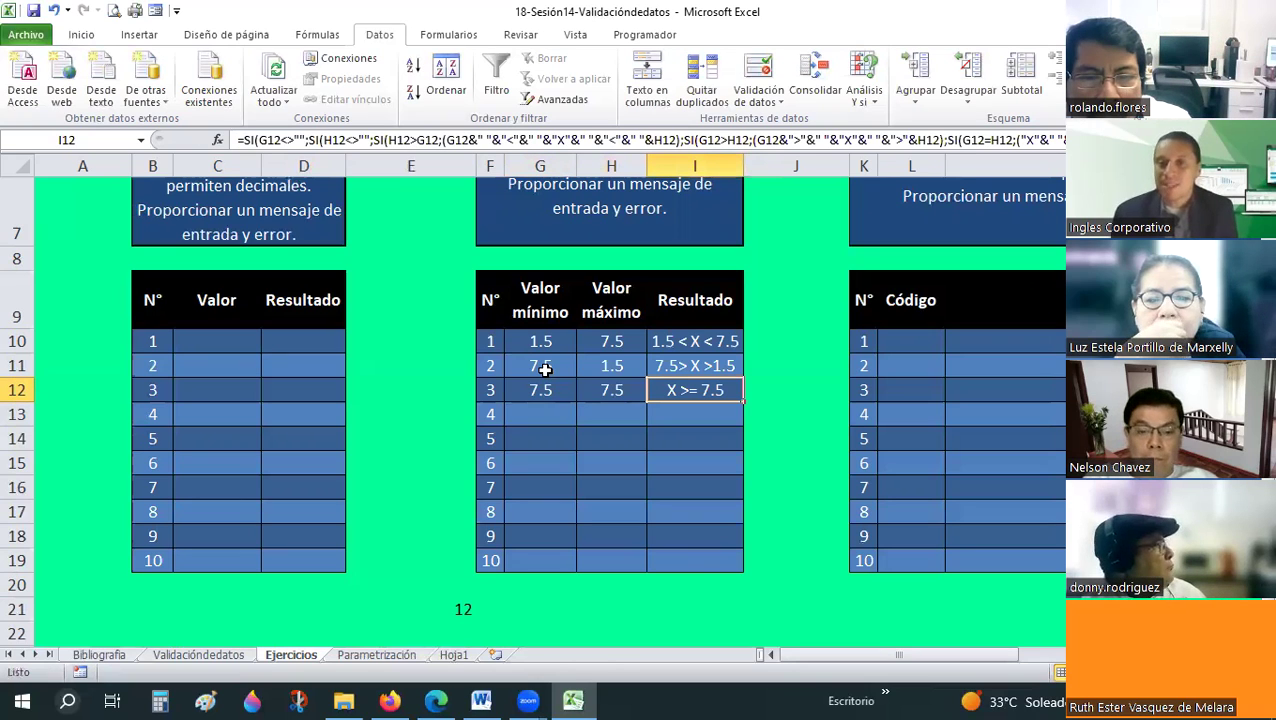
Try entering 'asdsa' over the Resultado formula in I11 and discard it after the warning.
{"action": "key", "text": "Up"}
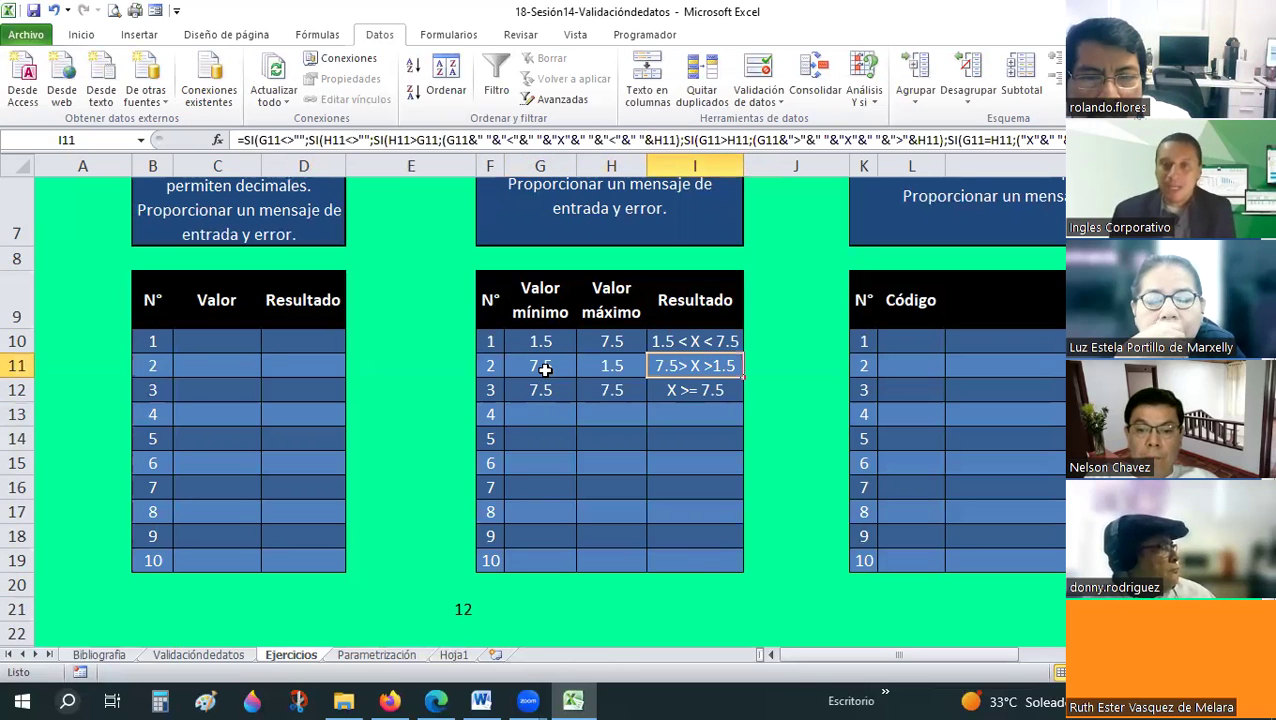
{"action": "type", "text": "asd"}
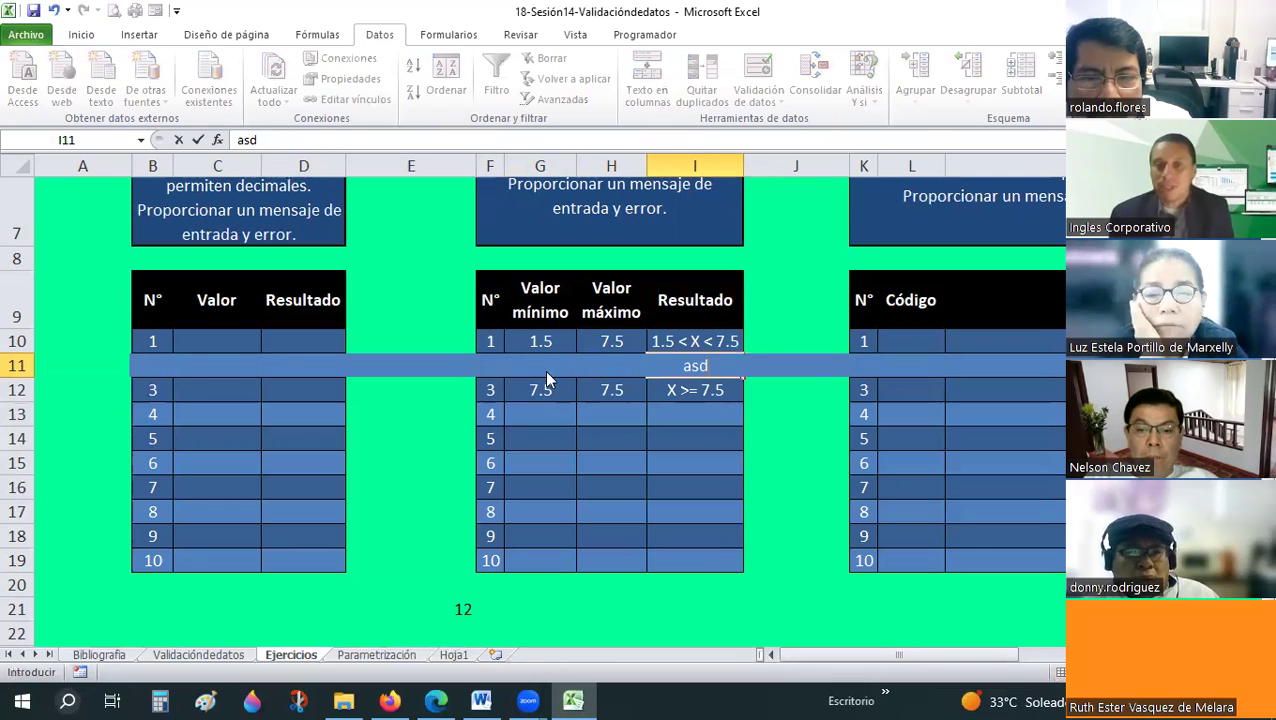
{"action": "type", "text": "sa"}
{"action": "key", "text": "Return"}
{"action": "key", "text": "Escape"}
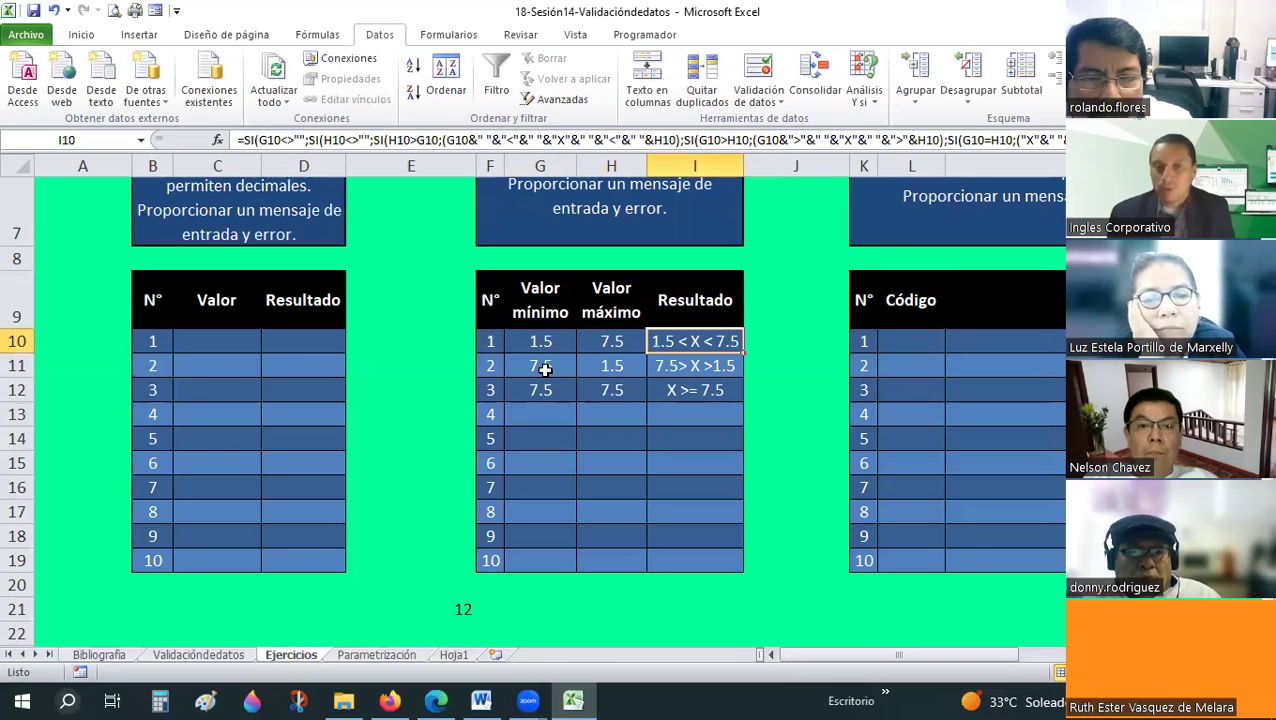
Clear the test values from G10:H12.
{"action": "key", "text": "Left"}
{"action": "key", "text": "Left"}
{"action": "key", "text": "shift+Down"}
{"action": "key", "text": "shift+Down"}
{"action": "key", "text": "shift+Right"}
{"action": "key", "text": "Delete"}
{"action": "key", "text": "Right"}
{"action": "key", "text": "Right"}
{"action": "key", "text": "Right"}
{"action": "key", "text": "Right"}
{"action": "key", "text": "Right"}
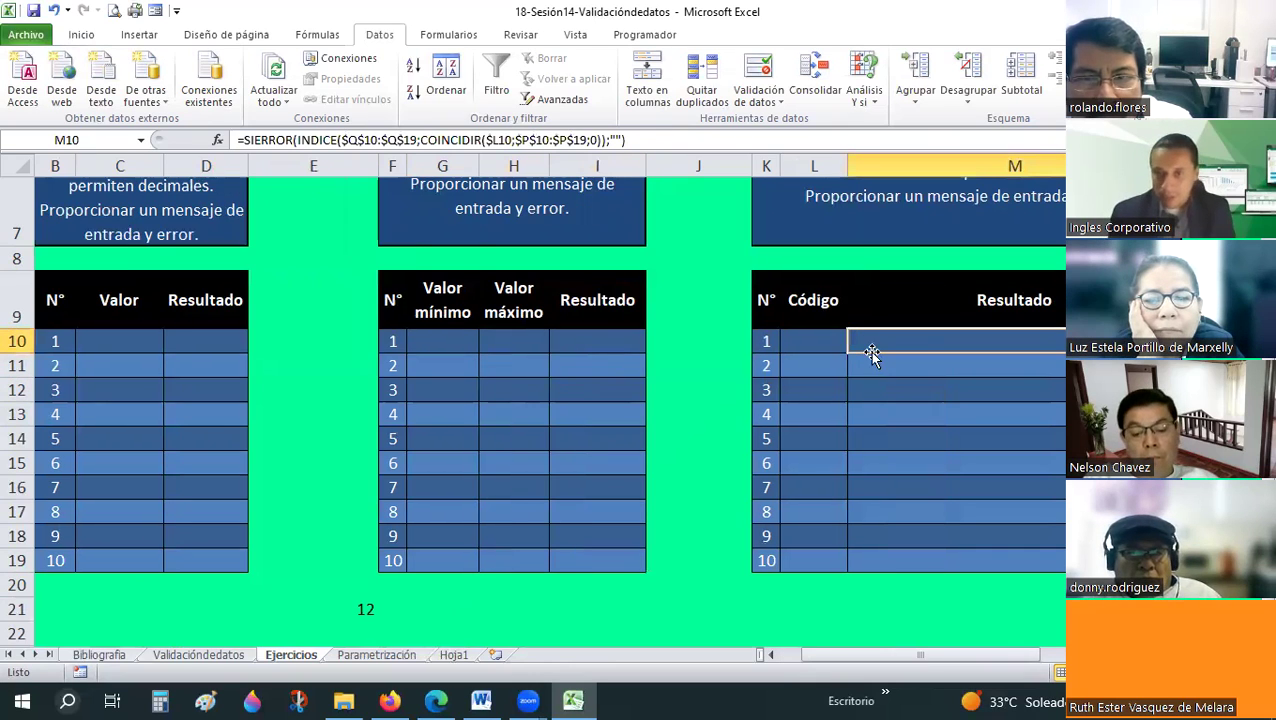
Apply the custom number format 0000 to Código cell L10 and check M10's lookup formula.
{"action": "scroll", "coordinate": [871, 350], "scroll_direction": "up", "scroll_amount": 1}
{"action": "scroll", "coordinate": [871, 350], "scroll_direction": "up", "scroll_amount": 1}
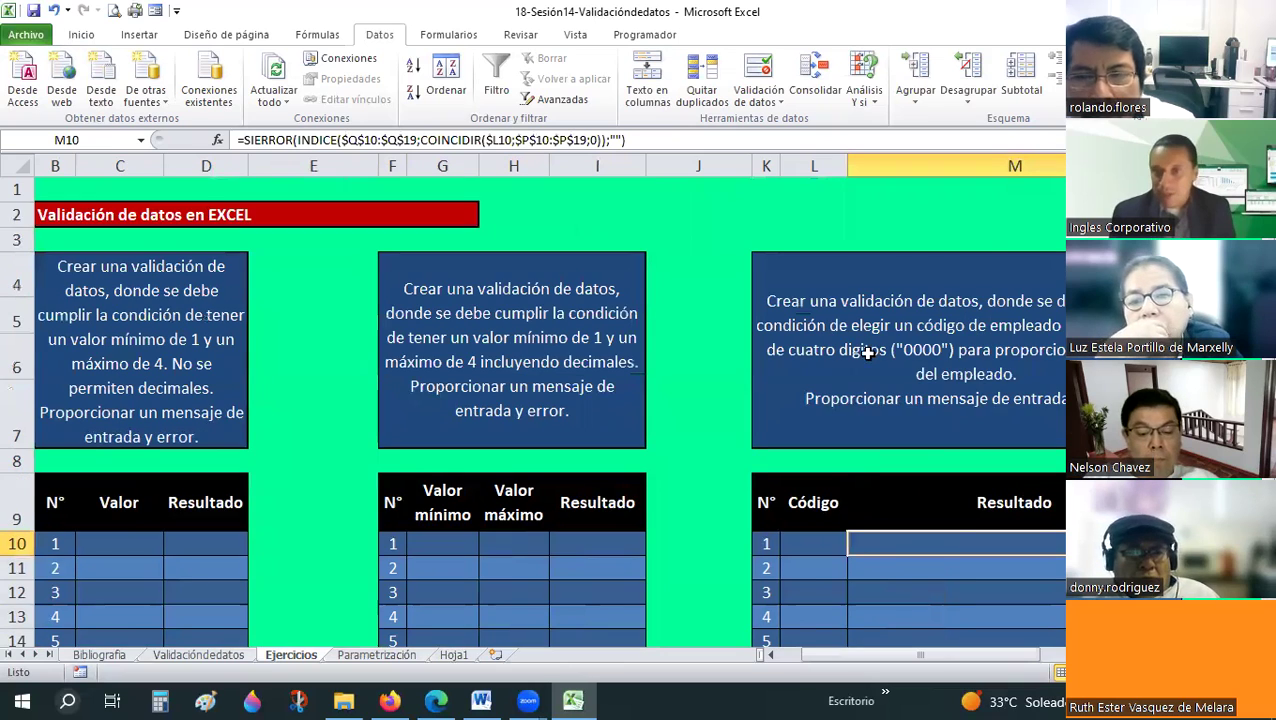
{"action": "scroll", "coordinate": [868, 353], "scroll_direction": "down", "scroll_amount": 1}
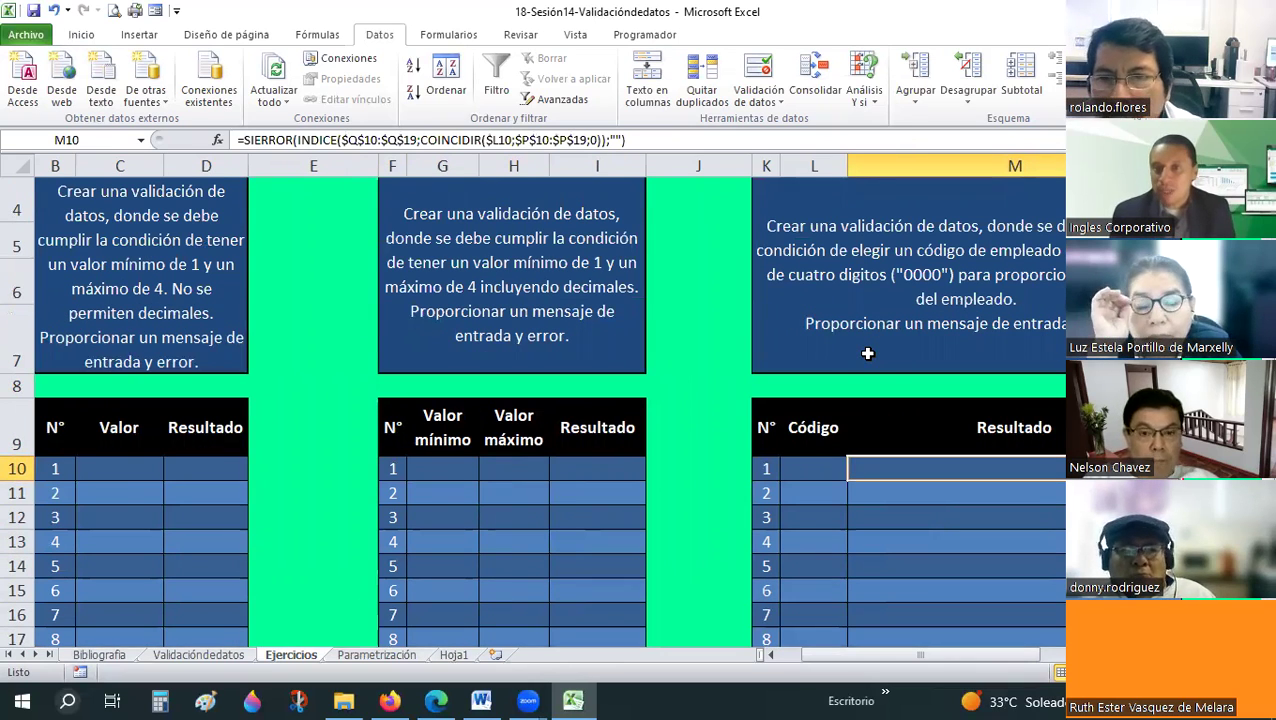
{"action": "left_click", "coordinate": [803, 473]}
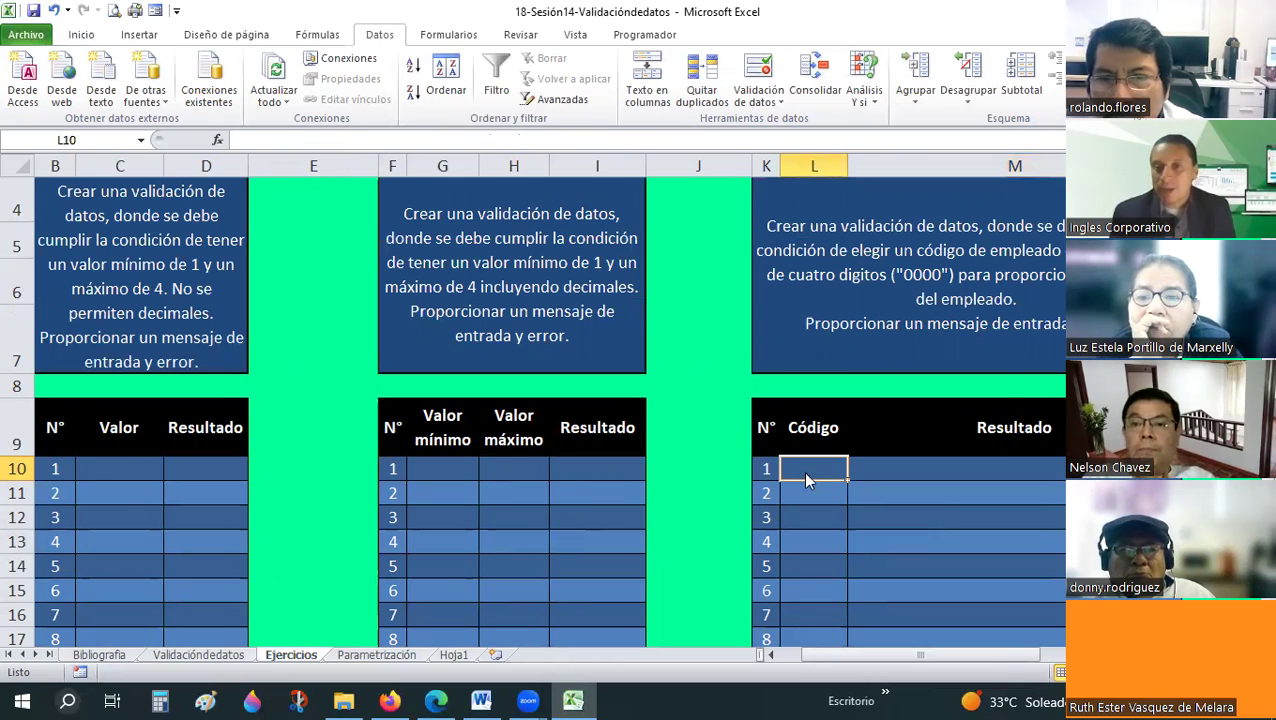
{"action": "right_click", "coordinate": [807, 478]}
{"action": "left_click", "coordinate": [843, 398]}
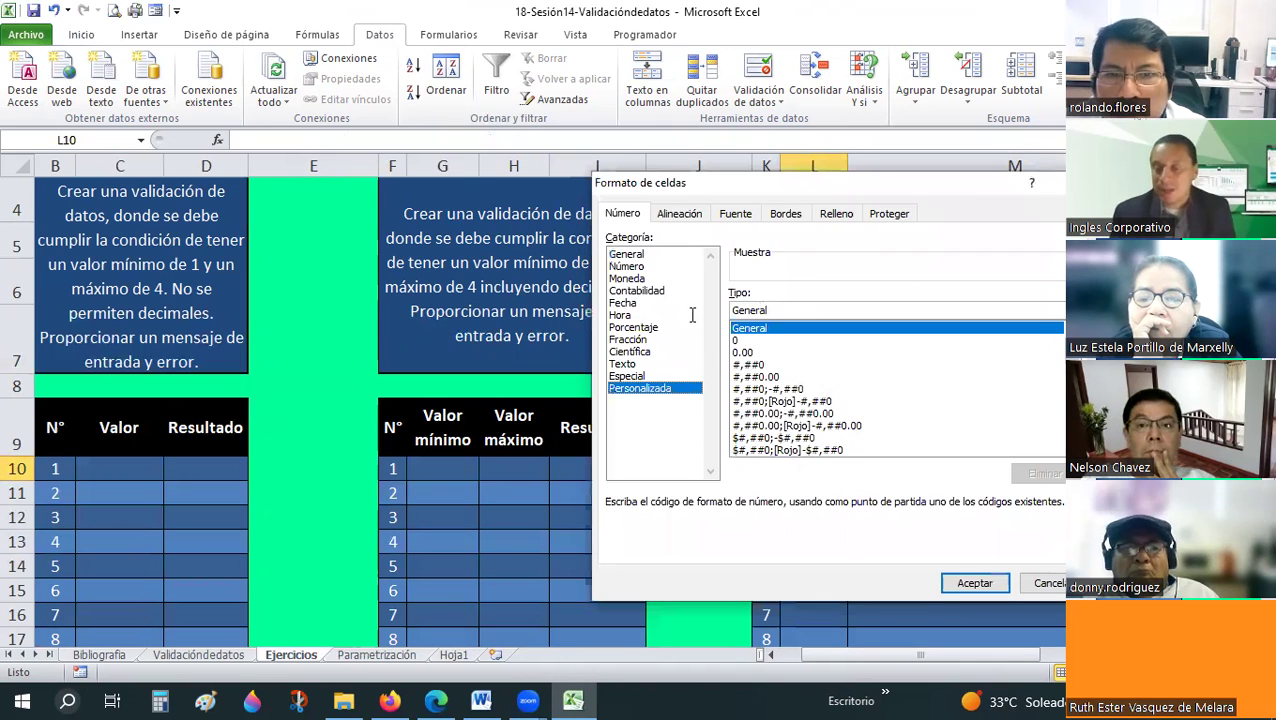
{"action": "type", "text": "0000"}
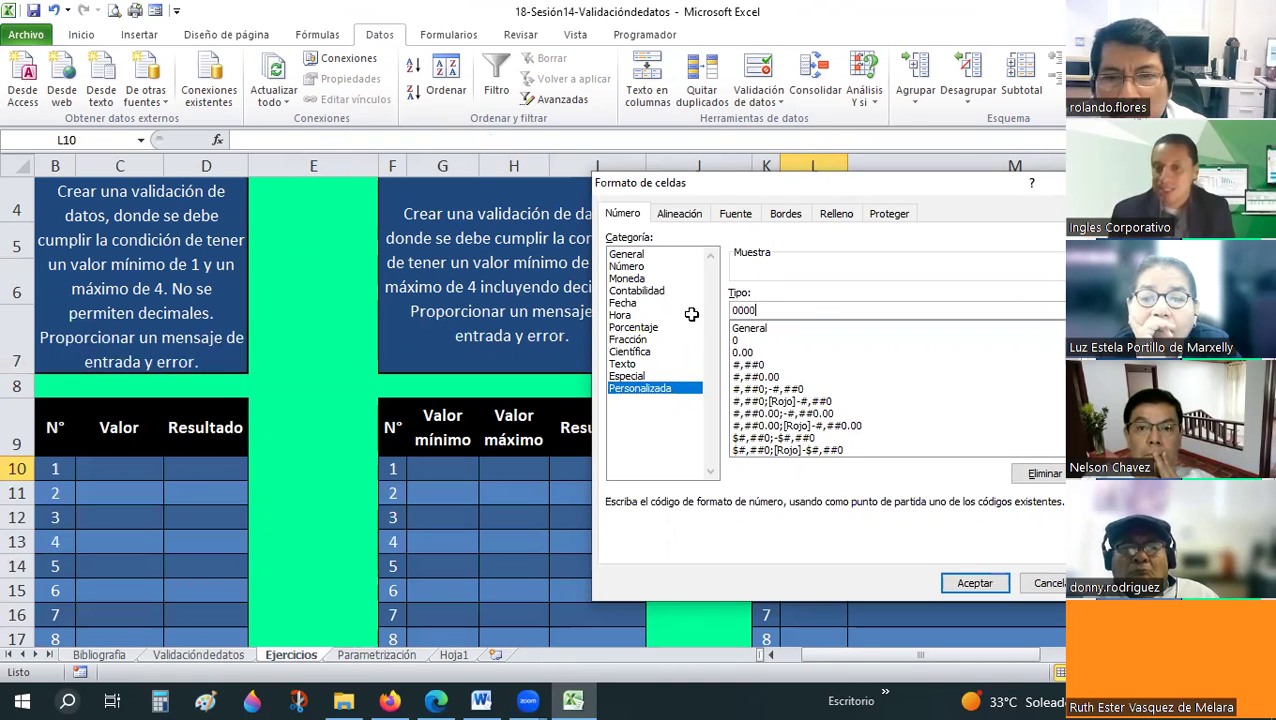
{"action": "key", "text": "Return"}
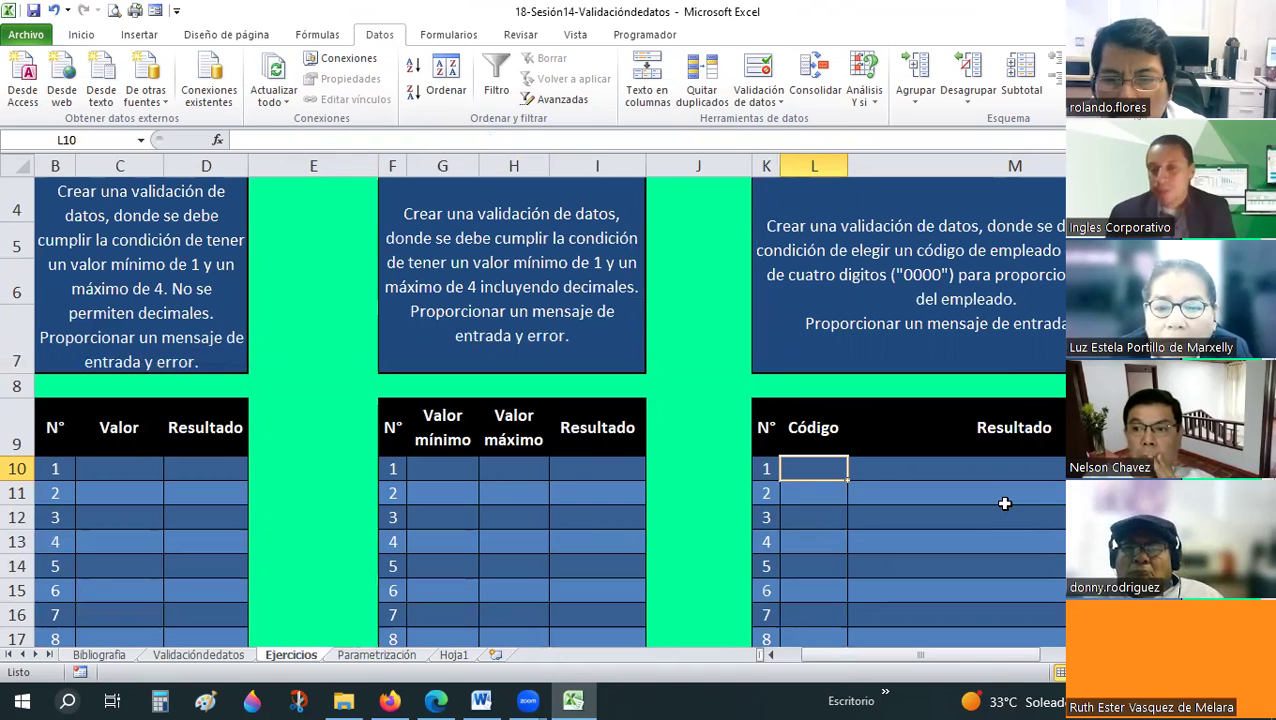
{"action": "key", "text": "Right"}
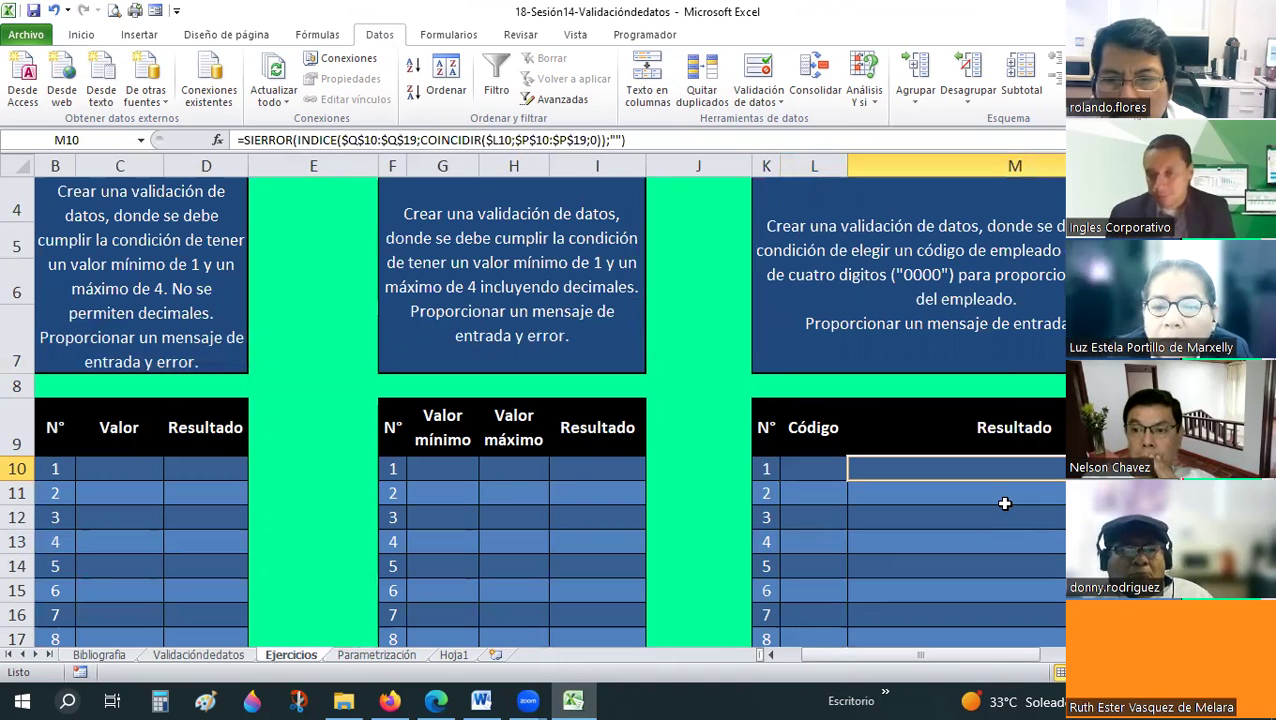
{"action": "key", "text": "Left"}
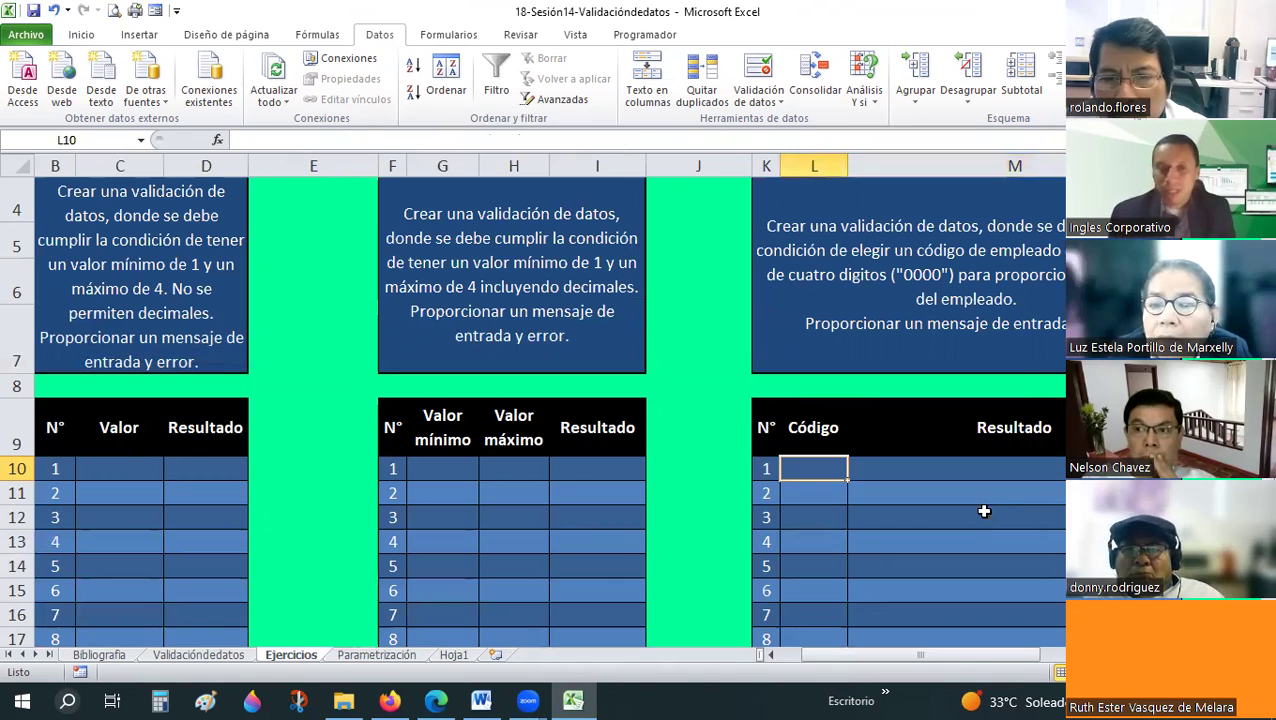
Switch to the Ejercicios sheet and locate the linked table's first row.
{"action": "left_click", "coordinate": [197, 655]}
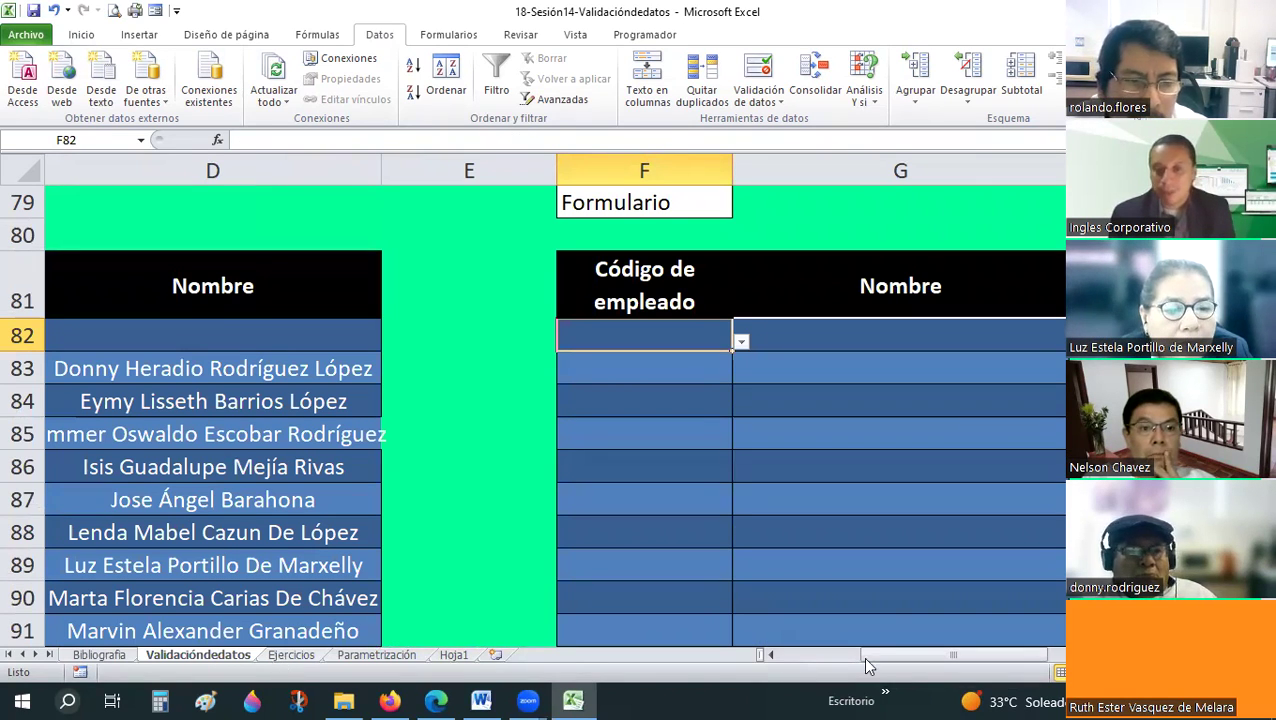
{"action": "key", "text": "ctrl+Page_Down"}
{"action": "left_click_drag", "start_coordinate": [975, 650], "coordinate": [697, 477]}
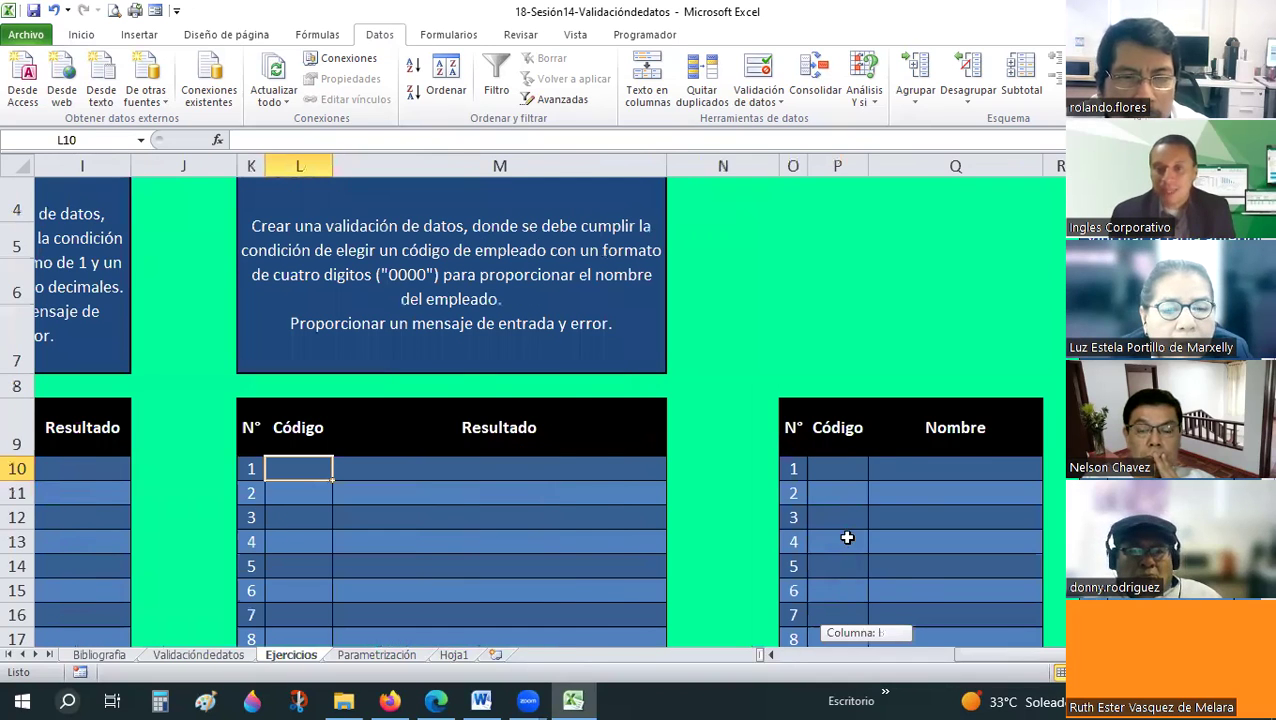
{"action": "scroll", "coordinate": [697, 477], "scroll_direction": "up", "scroll_amount": 1}
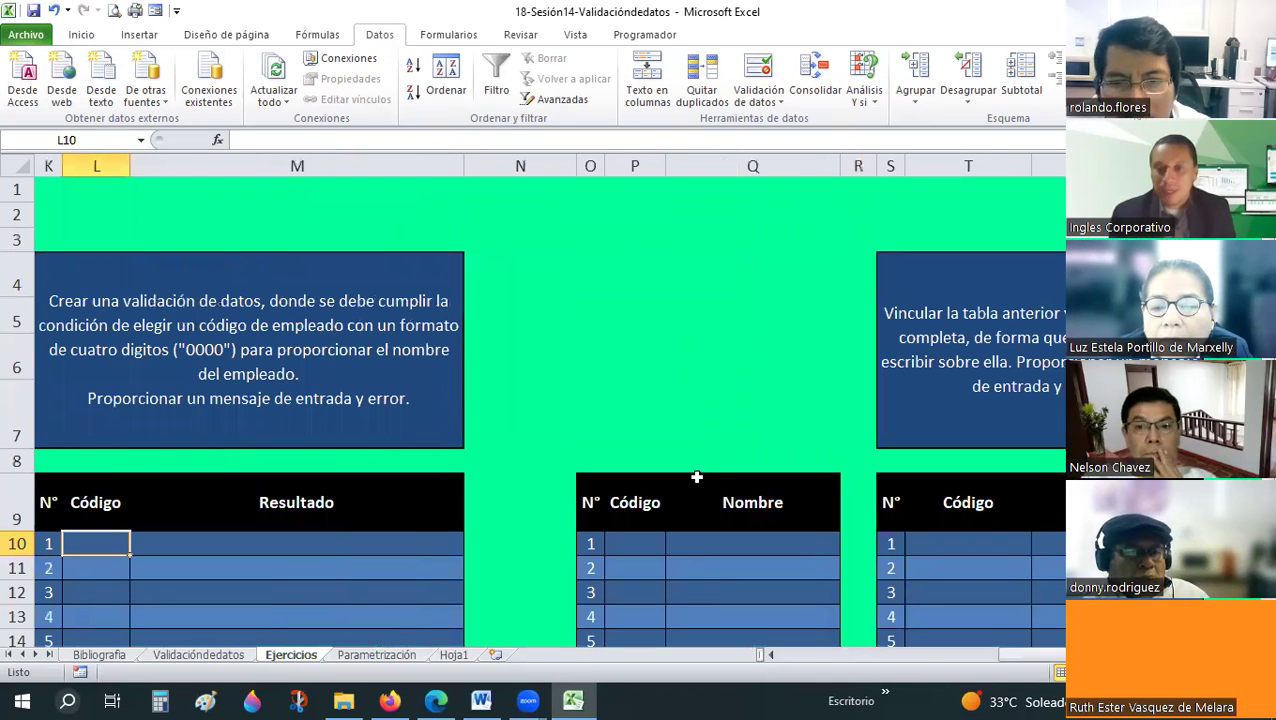
{"action": "scroll", "coordinate": [697, 477], "scroll_direction": "down", "scroll_amount": 1}
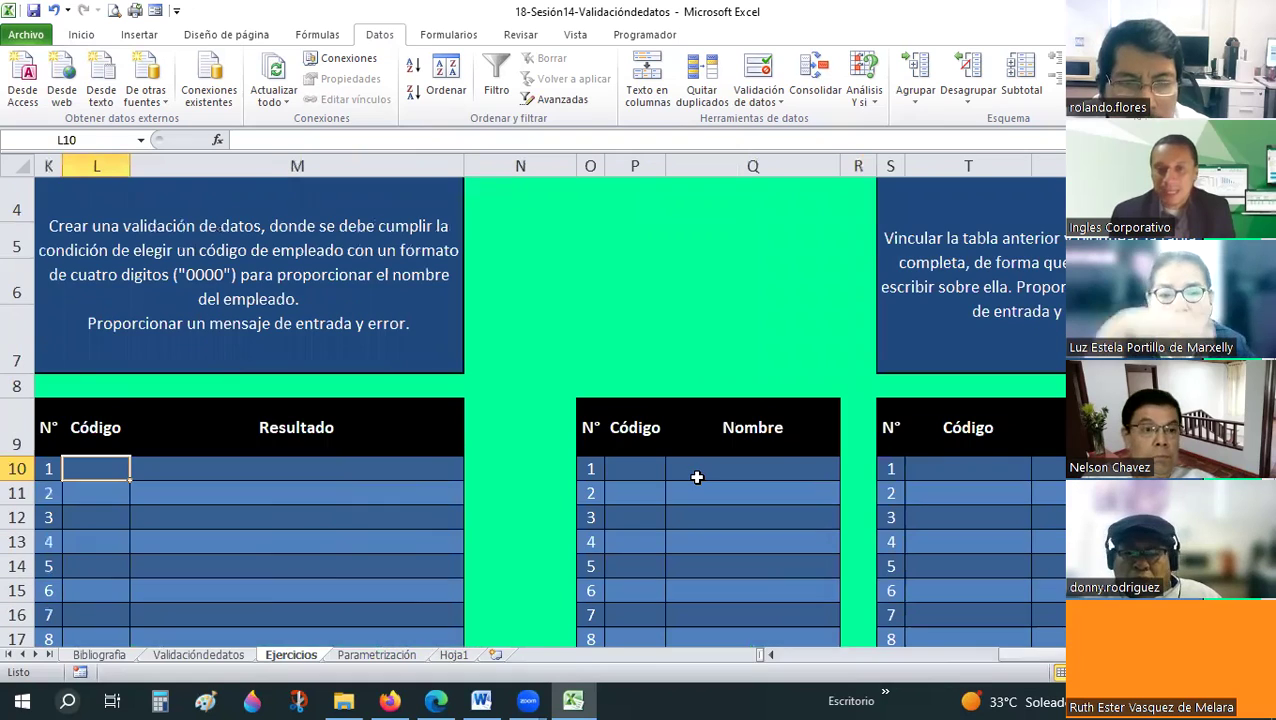
{"action": "scroll", "coordinate": [659, 380], "scroll_direction": "down", "scroll_amount": 1}
{"action": "left_click", "coordinate": [644, 344]}
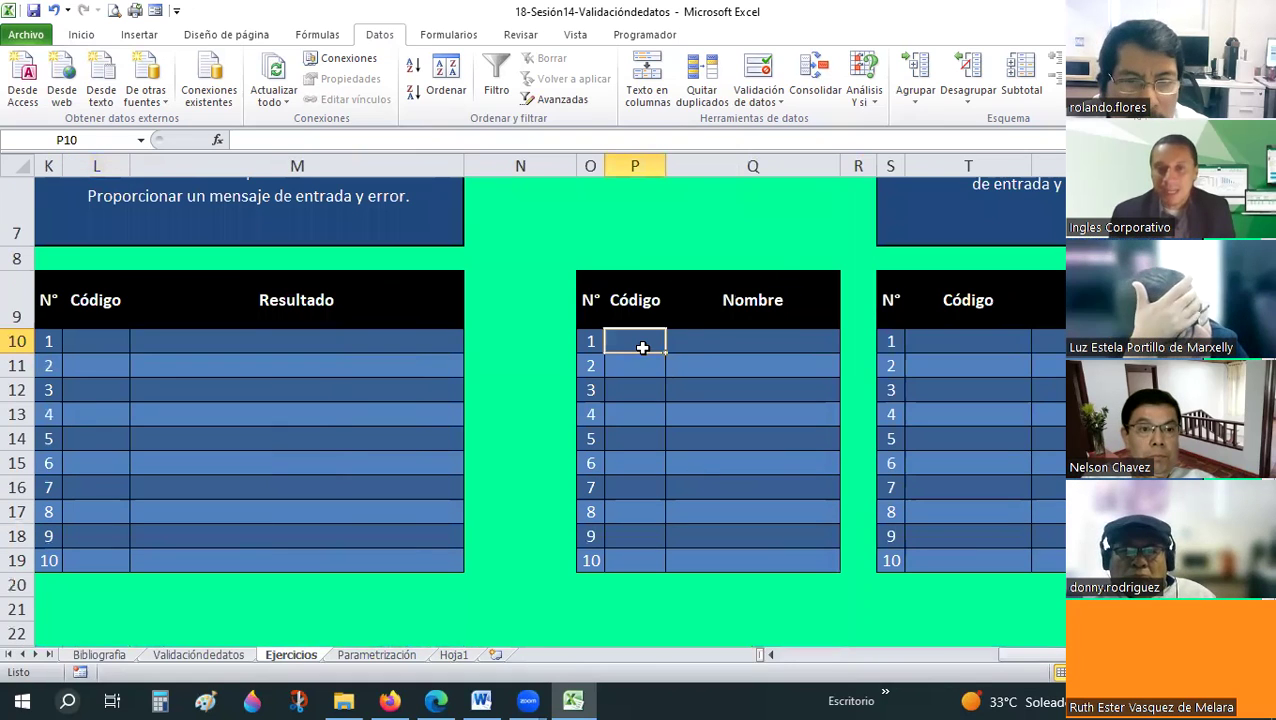
{"action": "left_click", "coordinate": [705, 341]}
{"action": "scroll", "coordinate": [813, 410], "scroll_direction": "up", "scroll_amount": 2}
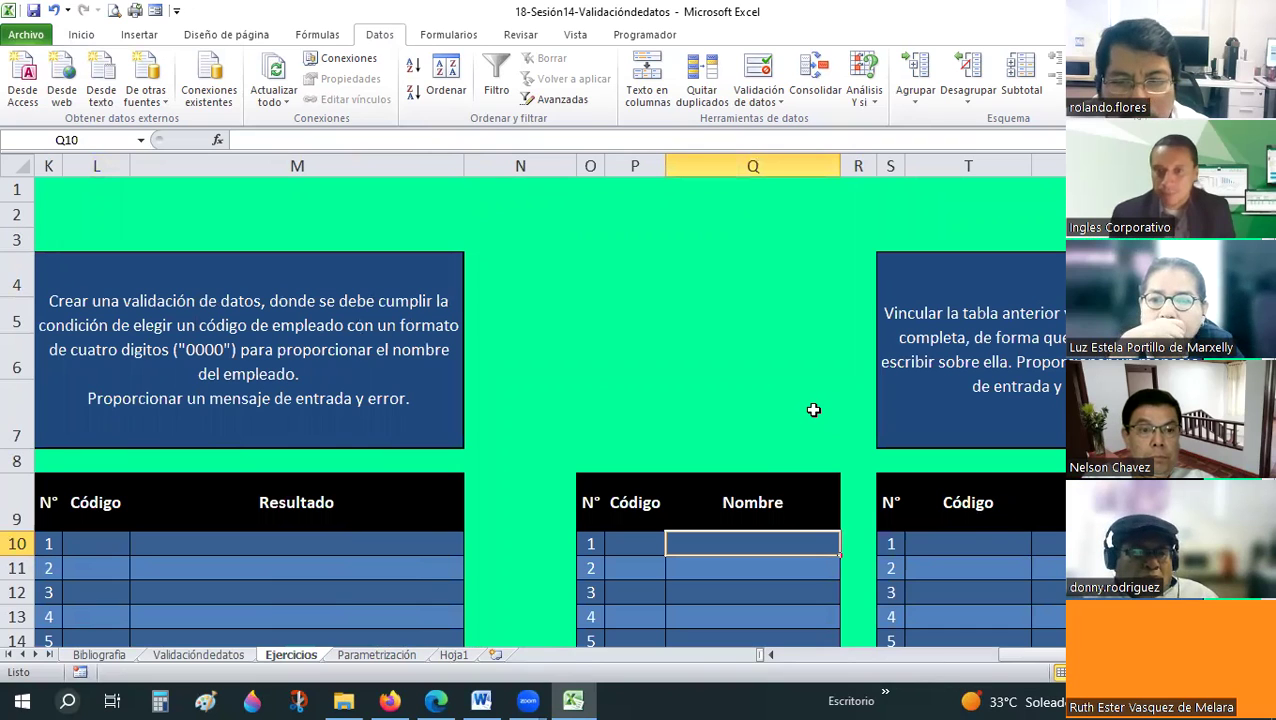
{"action": "scroll", "coordinate": [651, 342], "scroll_direction": "down", "scroll_amount": 2}
Enter code 1 in P10 and an employee name in Q10.
{"action": "left_click", "coordinate": [651, 342]}
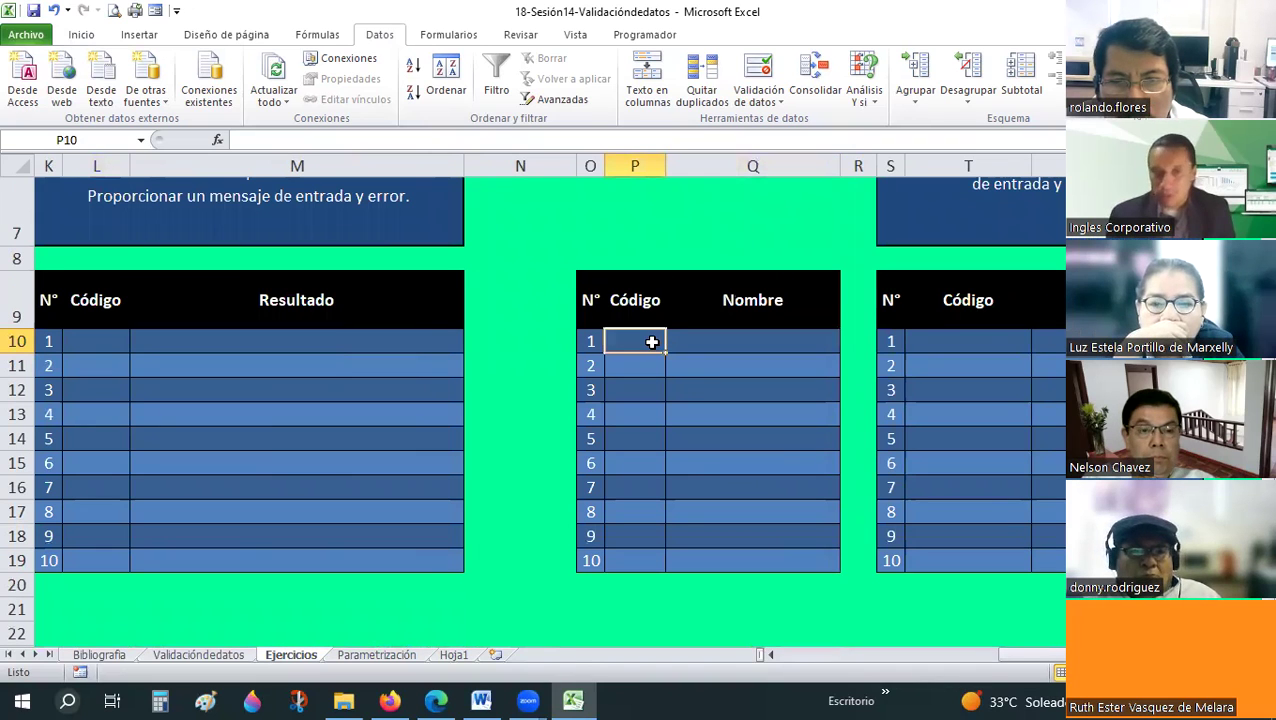
{"action": "type", "text": "1"}
{"action": "key", "text": "Tab"}
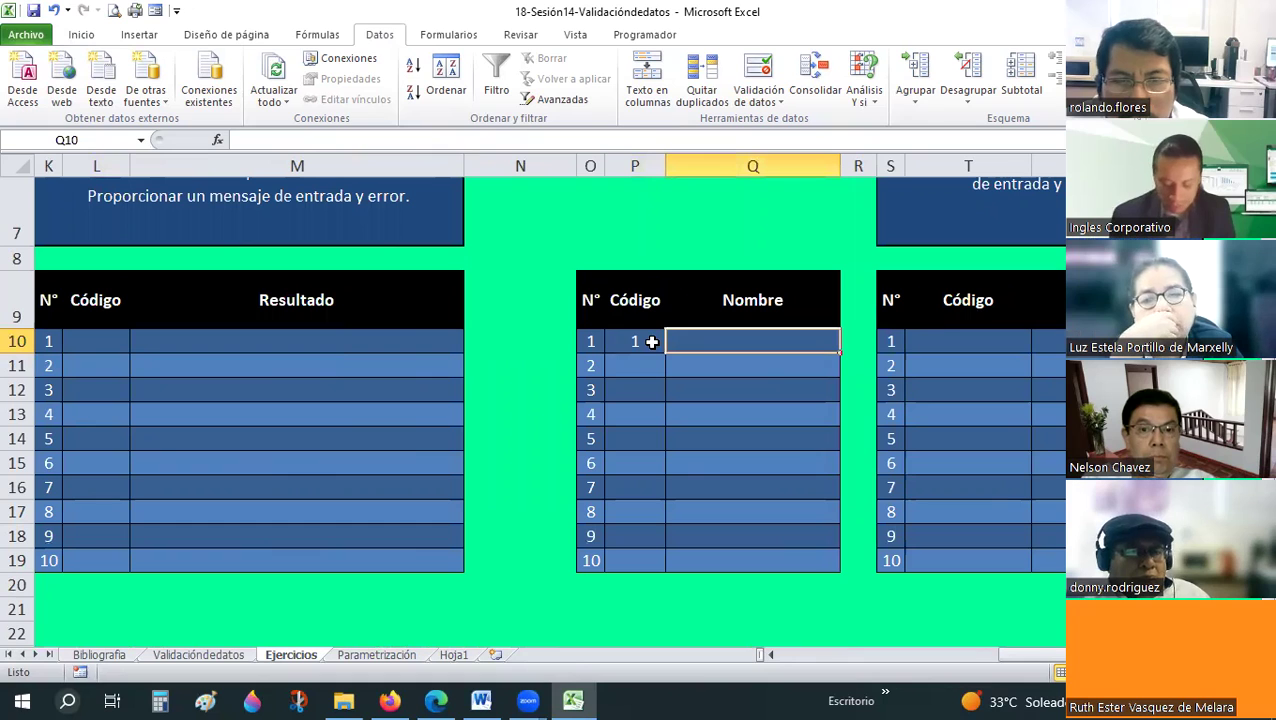
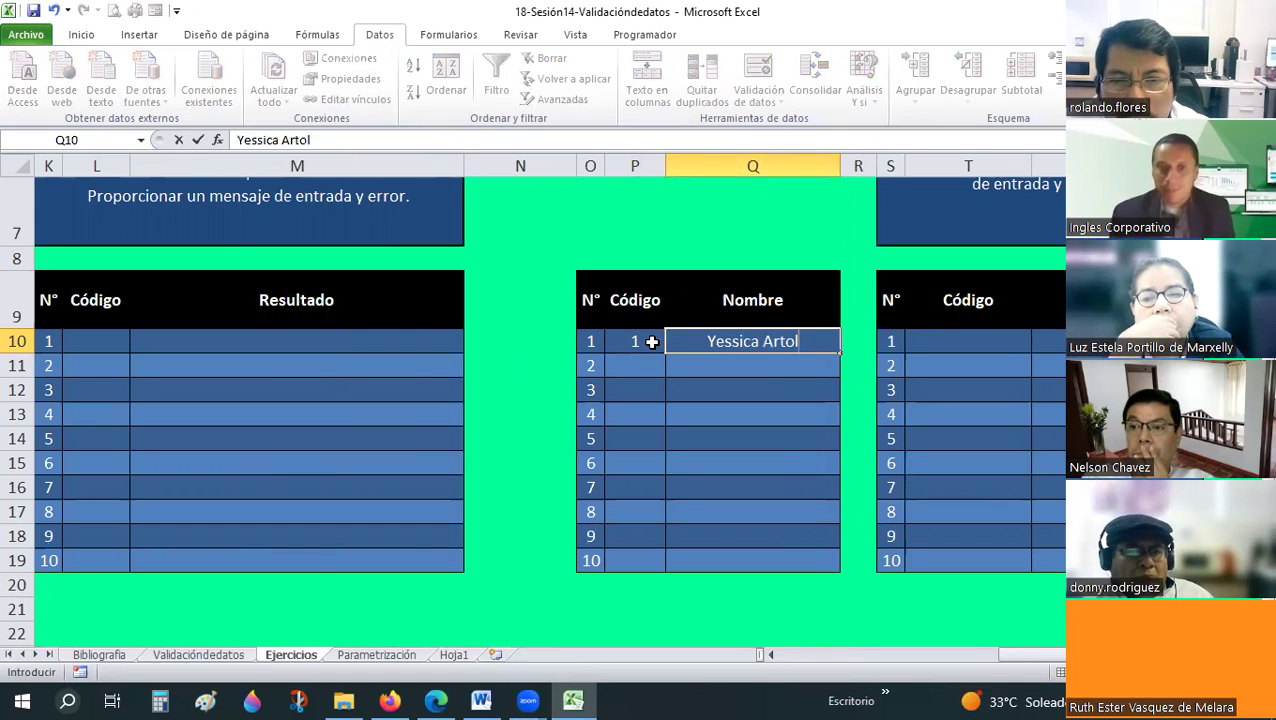
{"action": "key", "text": "Return"}
Enter code 1 in L10 to test the name lookup, then select L10:L19.
{"action": "left_click", "coordinate": [117, 343]}
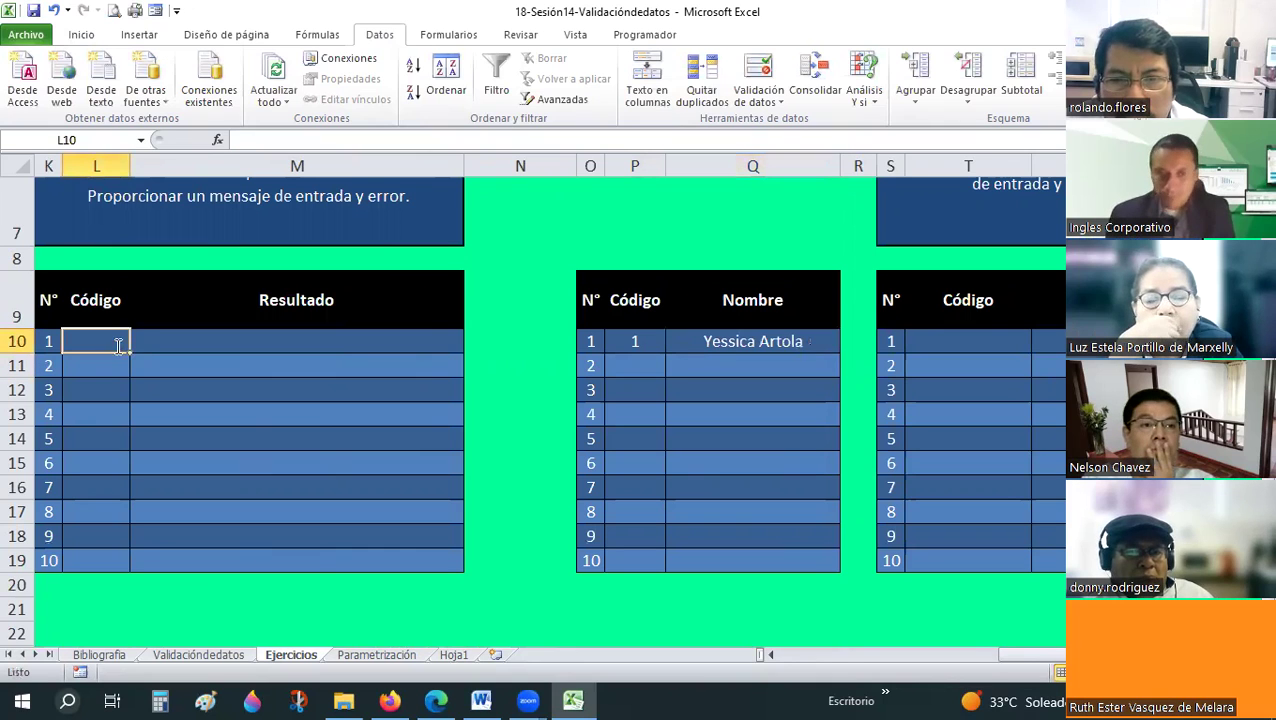
{"action": "type", "text": "1"}
{"action": "key", "text": "Return"}
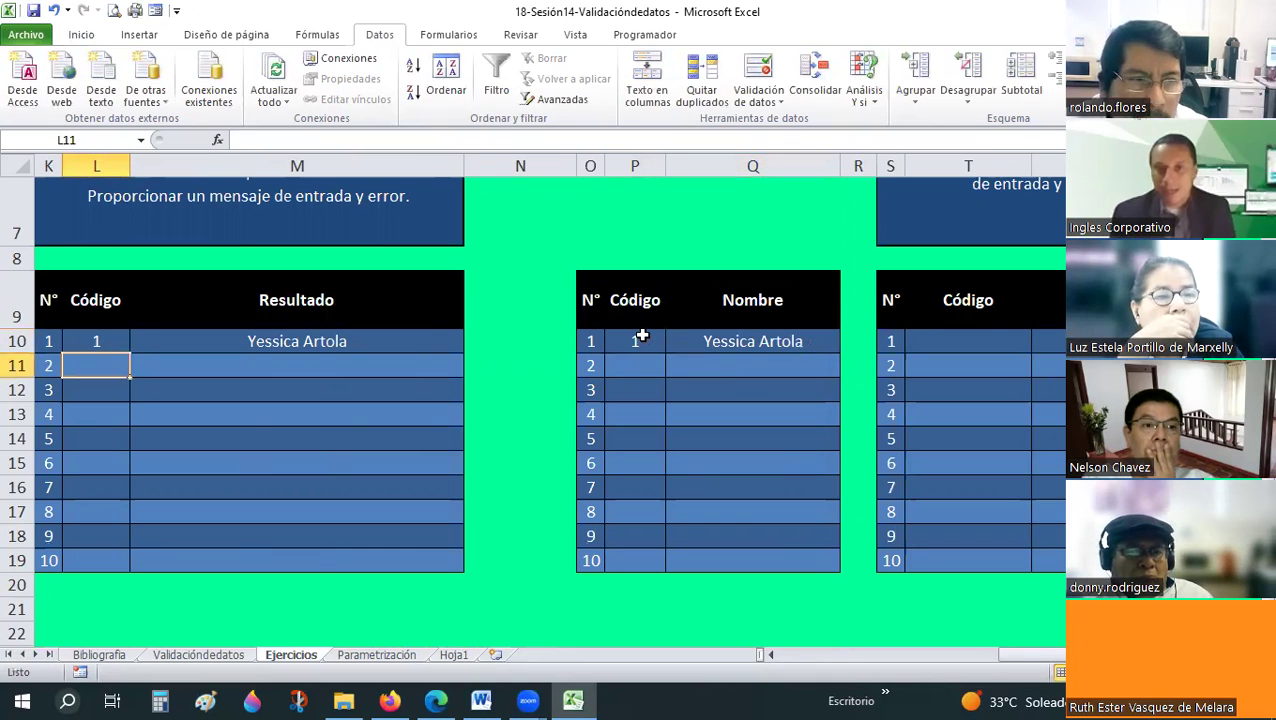
{"action": "left_click_drag", "start_coordinate": [634, 341], "coordinate": [755, 568]}
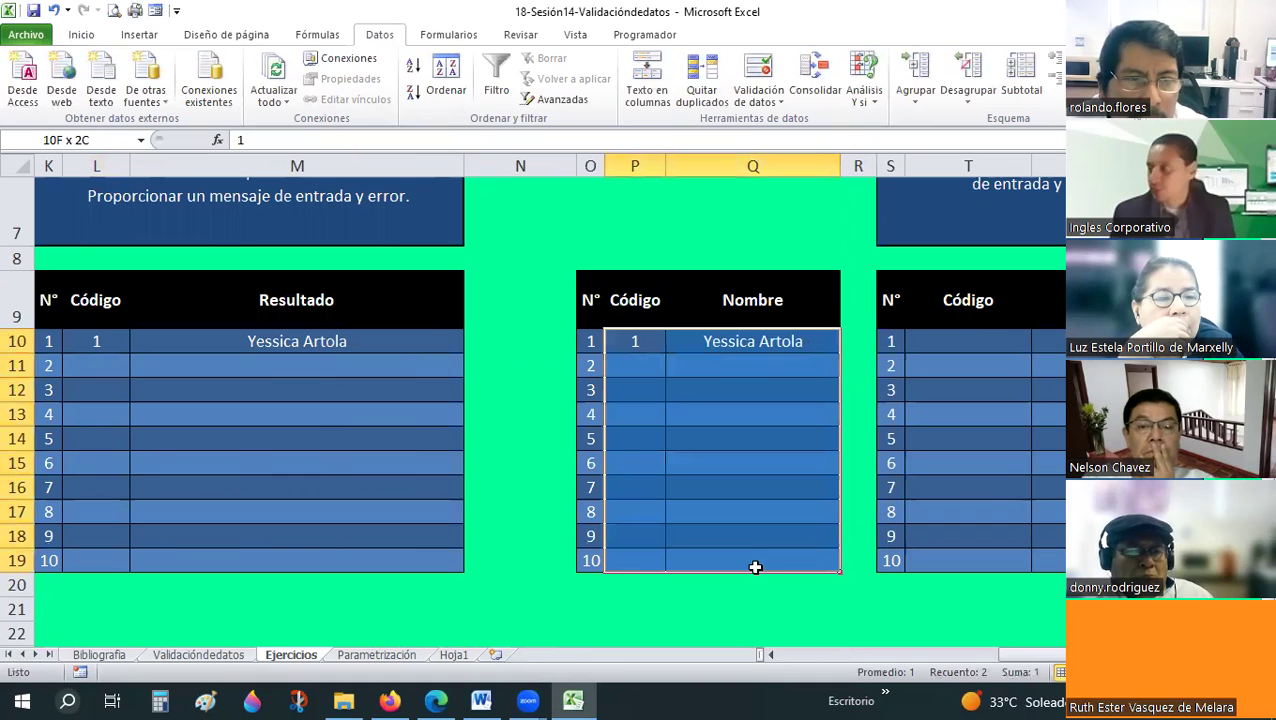
{"action": "left_click", "coordinate": [642, 389]}
{"action": "left_click", "coordinate": [643, 512]}
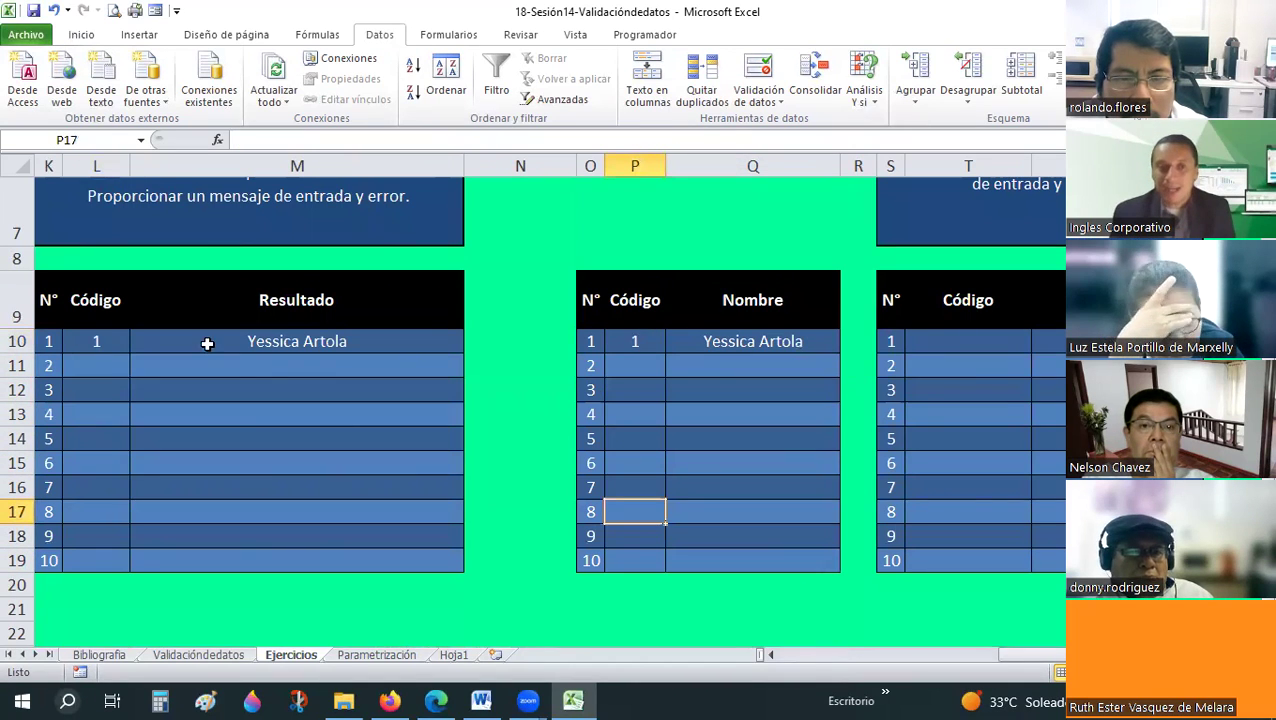
{"action": "scroll", "coordinate": [207, 343], "scroll_direction": "up", "scroll_amount": 2}
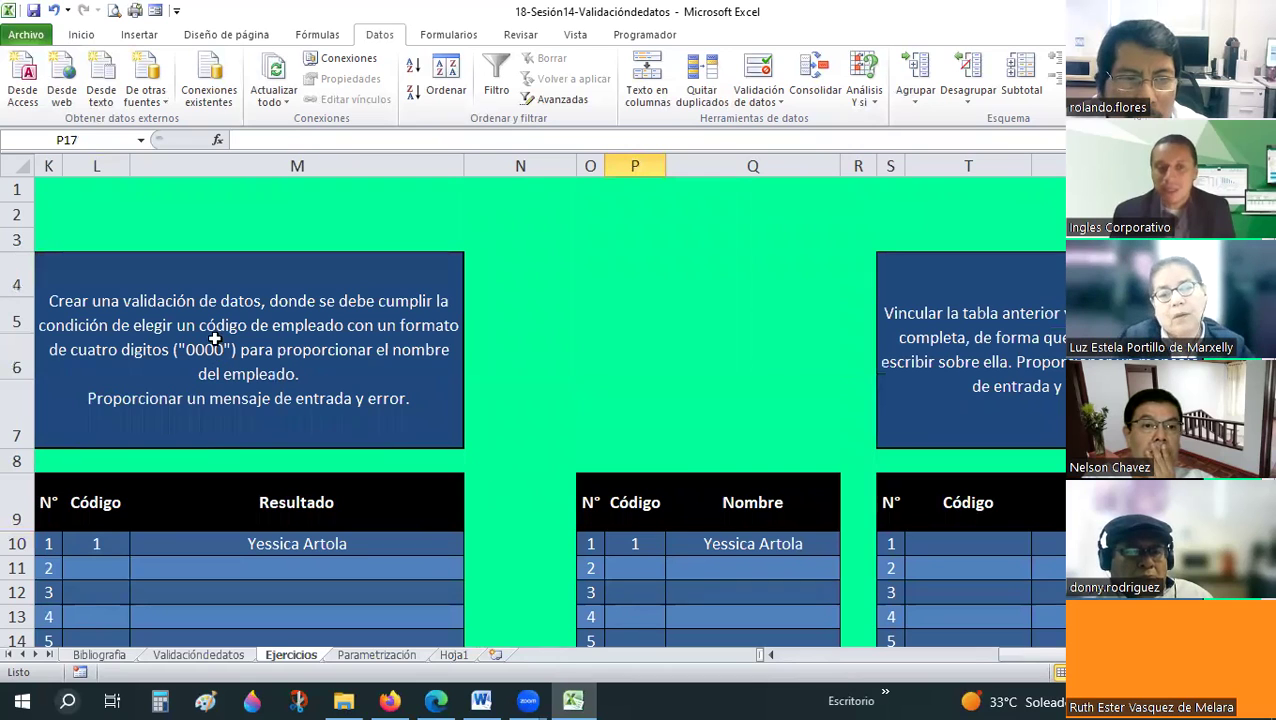
{"action": "scroll", "coordinate": [214, 339], "scroll_direction": "down", "scroll_amount": 2}
{"action": "left_click_drag", "start_coordinate": [96, 342], "coordinate": [90, 563]}
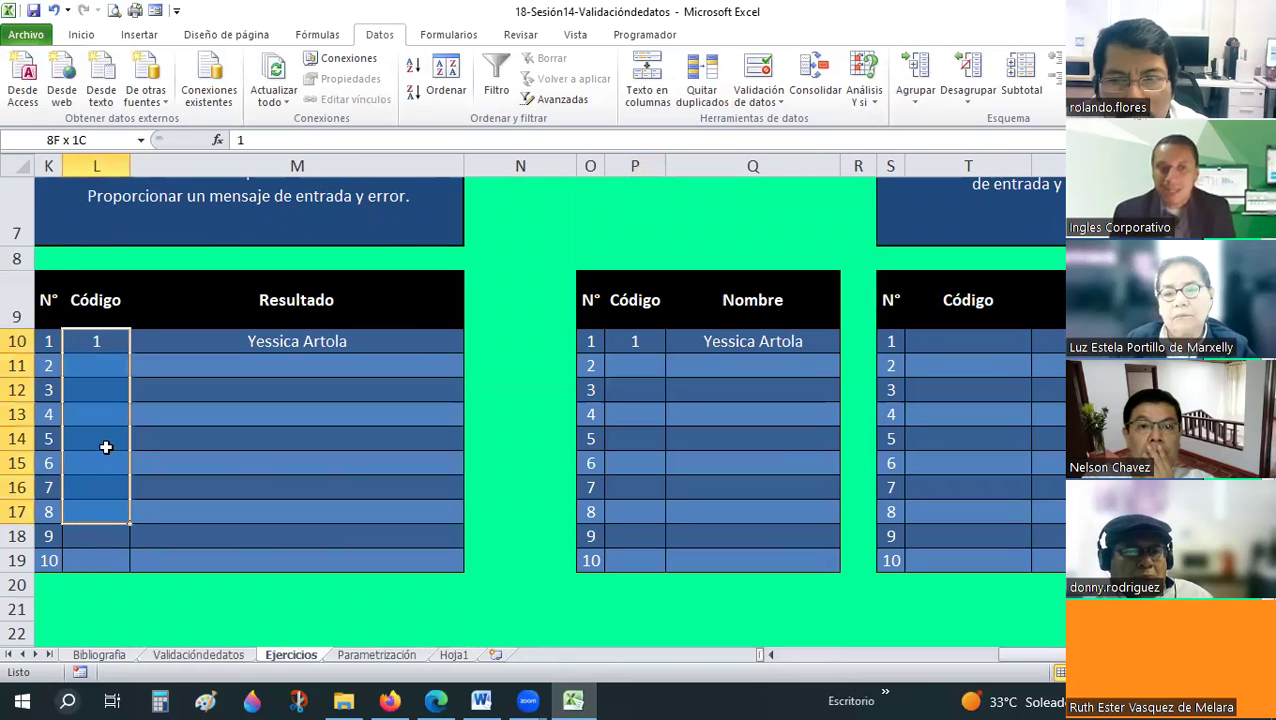
{"action": "left_click_drag", "start_coordinate": [106, 447], "coordinate": [95, 562]}
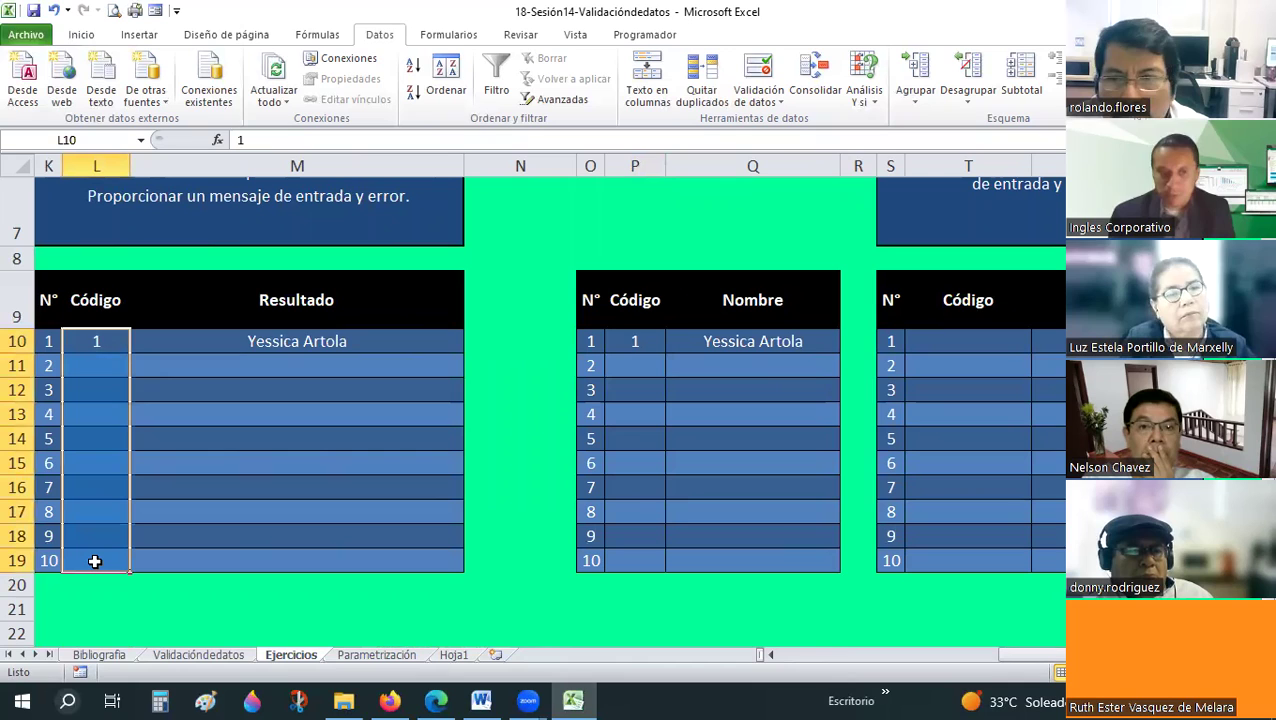
Clear the test code from L10 and the sample code and name from P10:Q10.
{"action": "key", "text": "Delete"}
{"action": "key", "text": "Up"}
{"action": "key", "text": "Right"}
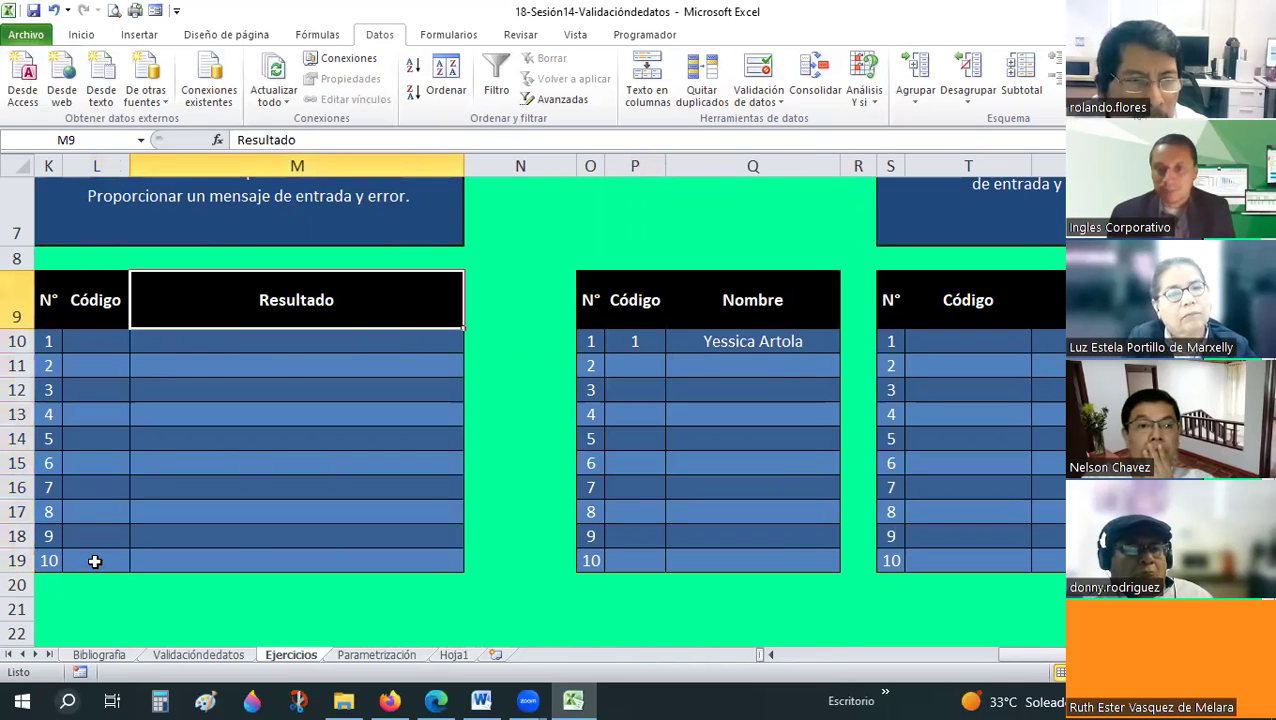
{"action": "key", "text": "Right"}
{"action": "key", "text": "Right"}
{"action": "key", "text": "Right"}
{"action": "key", "text": "Down"}
{"action": "key", "text": "shift+Right"}
{"action": "key", "text": "Delete"}
Link T10 to P10 with =P10, then cancel the rejected =Q10 entry in U10.
{"action": "key", "text": "Right"}
{"action": "key", "text": "Right"}
{"action": "key", "text": "Right"}
{"action": "type", "text": "="}
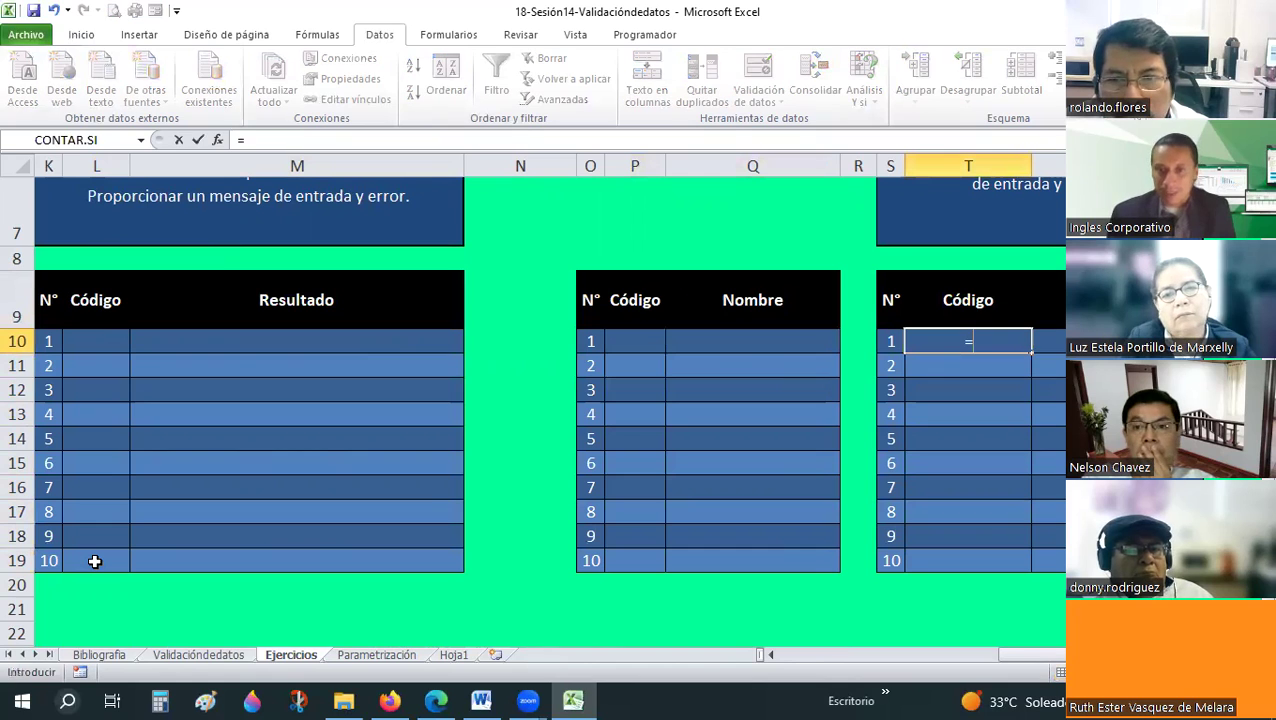
{"action": "key", "text": "Left"}
{"action": "key", "text": "Left"}
{"action": "key", "text": "Left"}
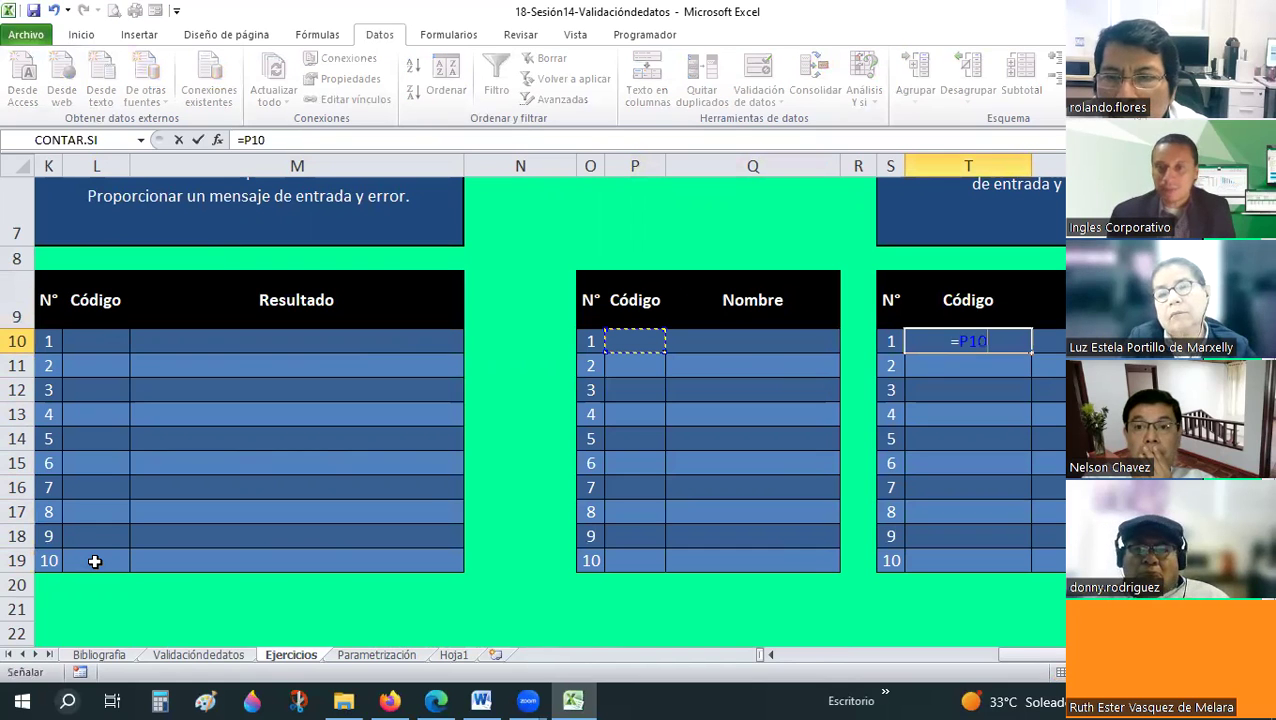
{"action": "key", "text": "Tab"}
{"action": "type", "text": "="}
{"action": "key", "text": "Left"}
{"action": "key", "text": "Left"}
{"action": "key", "text": "Left"}
{"action": "key", "text": "Left"}
{"action": "key", "text": "Return"}
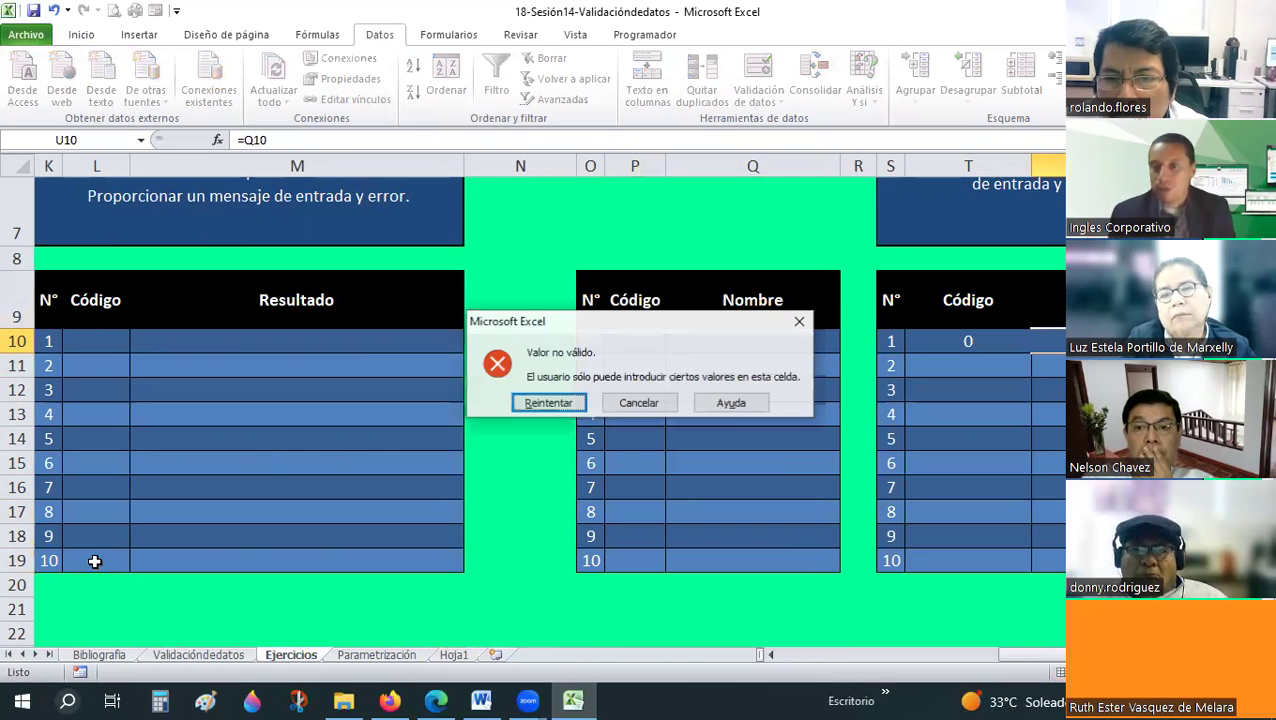
{"action": "key", "text": "Escape"}
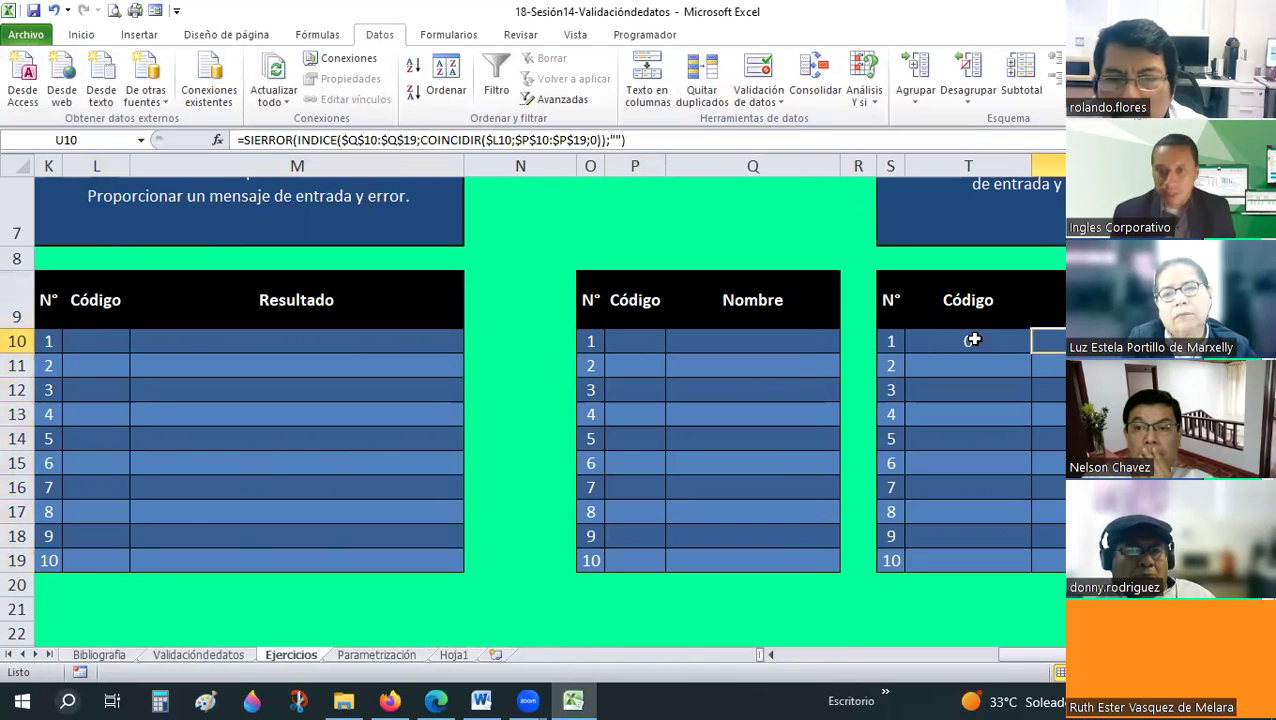
Select T10 and bring the first exercise back into view at the top-left.
{"action": "left_click", "coordinate": [973, 340]}
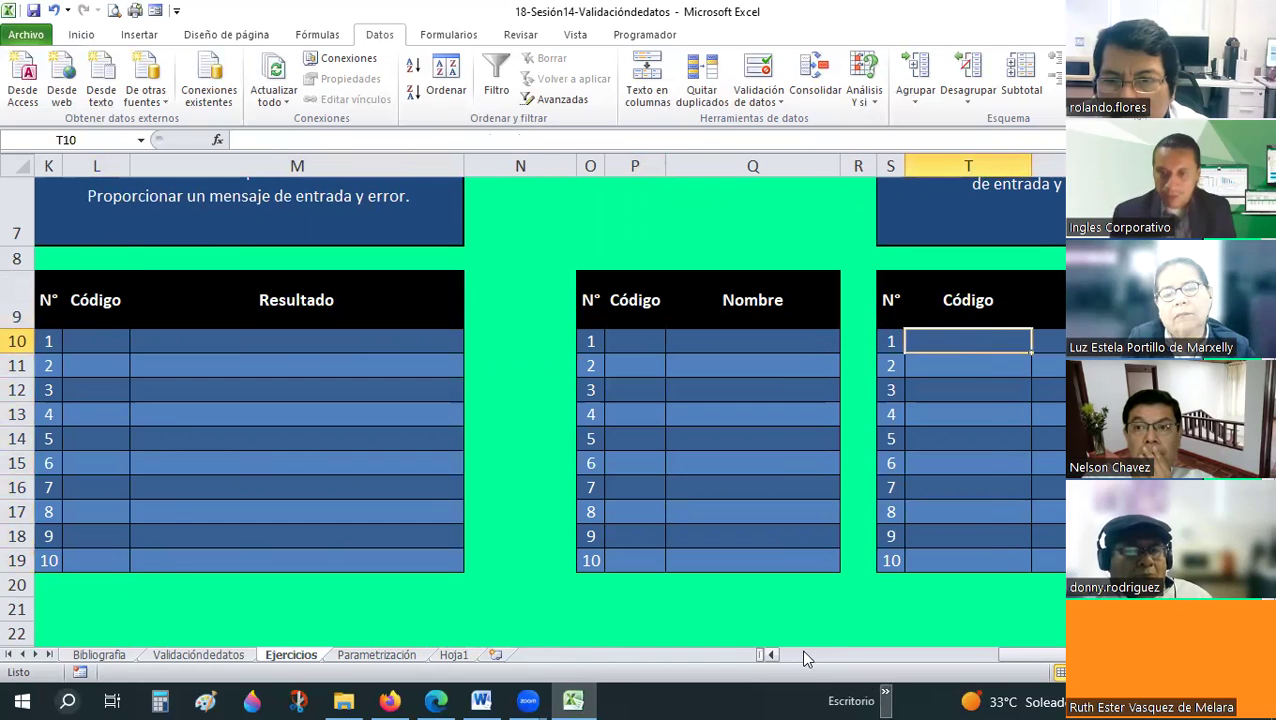
{"action": "left_click", "coordinate": [806, 658]}
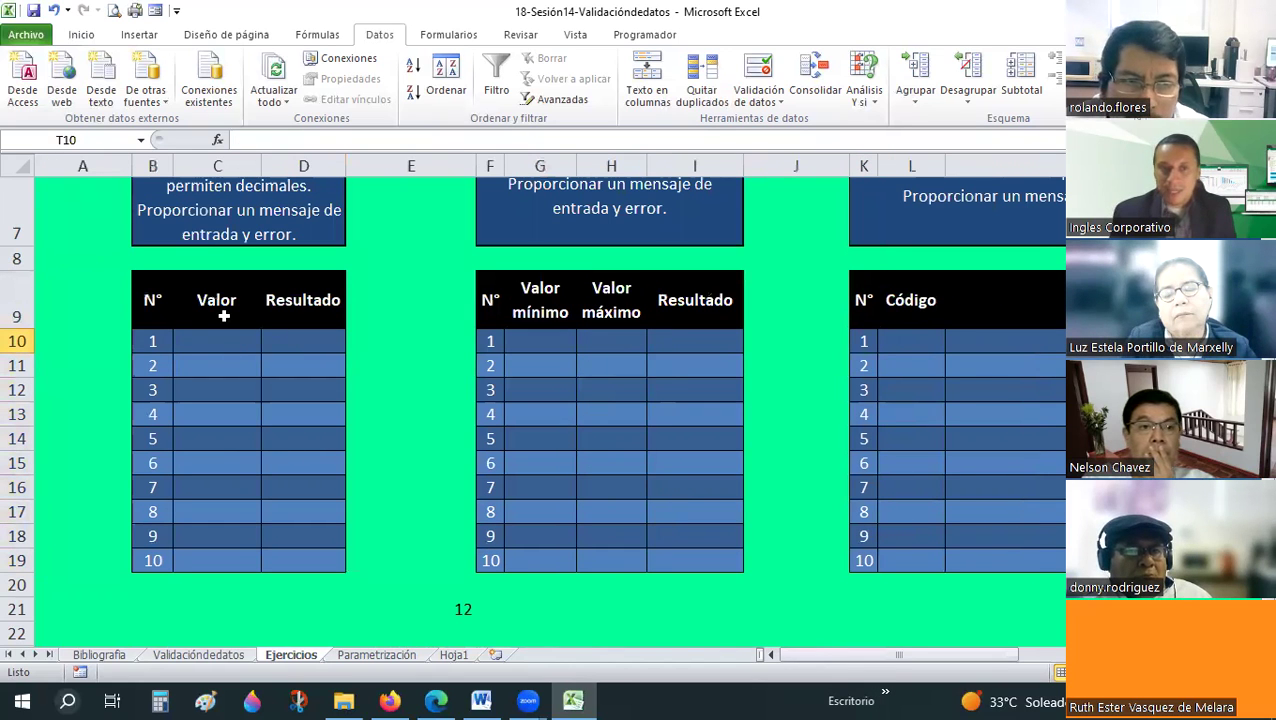
{"action": "scroll", "coordinate": [228, 310], "scroll_direction": "up", "scroll_amount": 2}
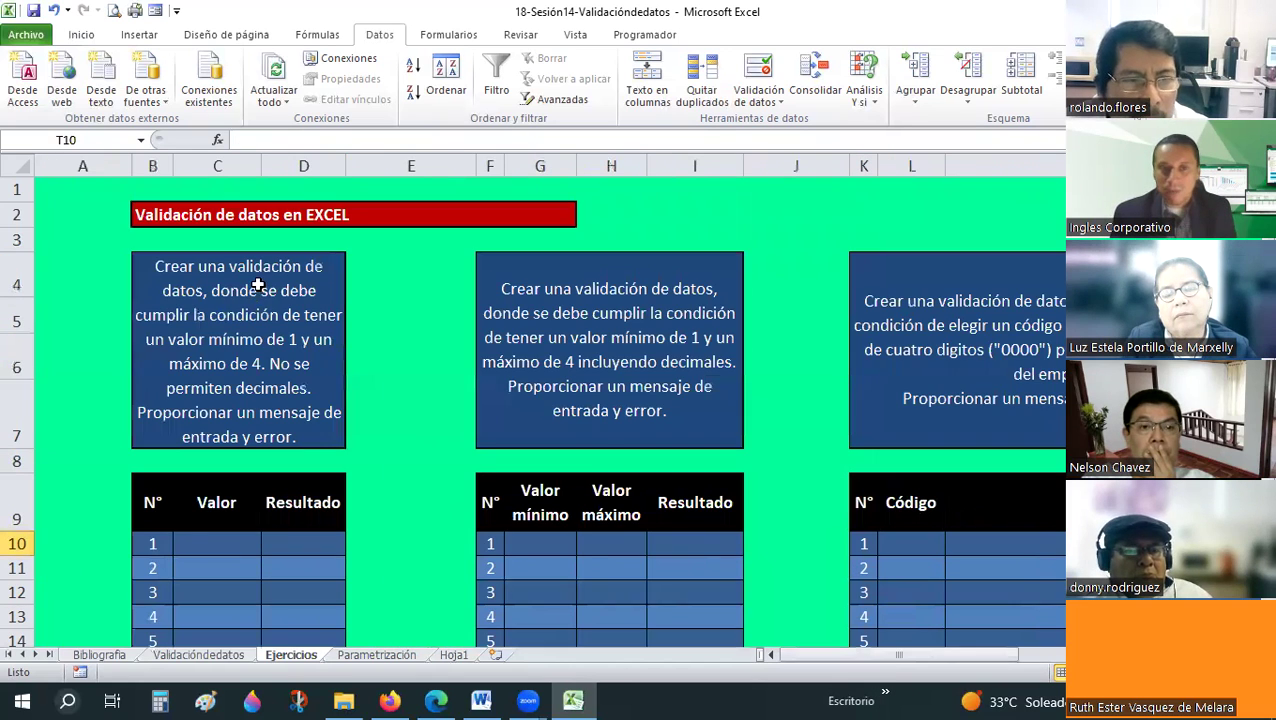
Restrict Valor cell C10 to whole numbers between 1 and 4.
{"action": "left_click", "coordinate": [209, 542]}
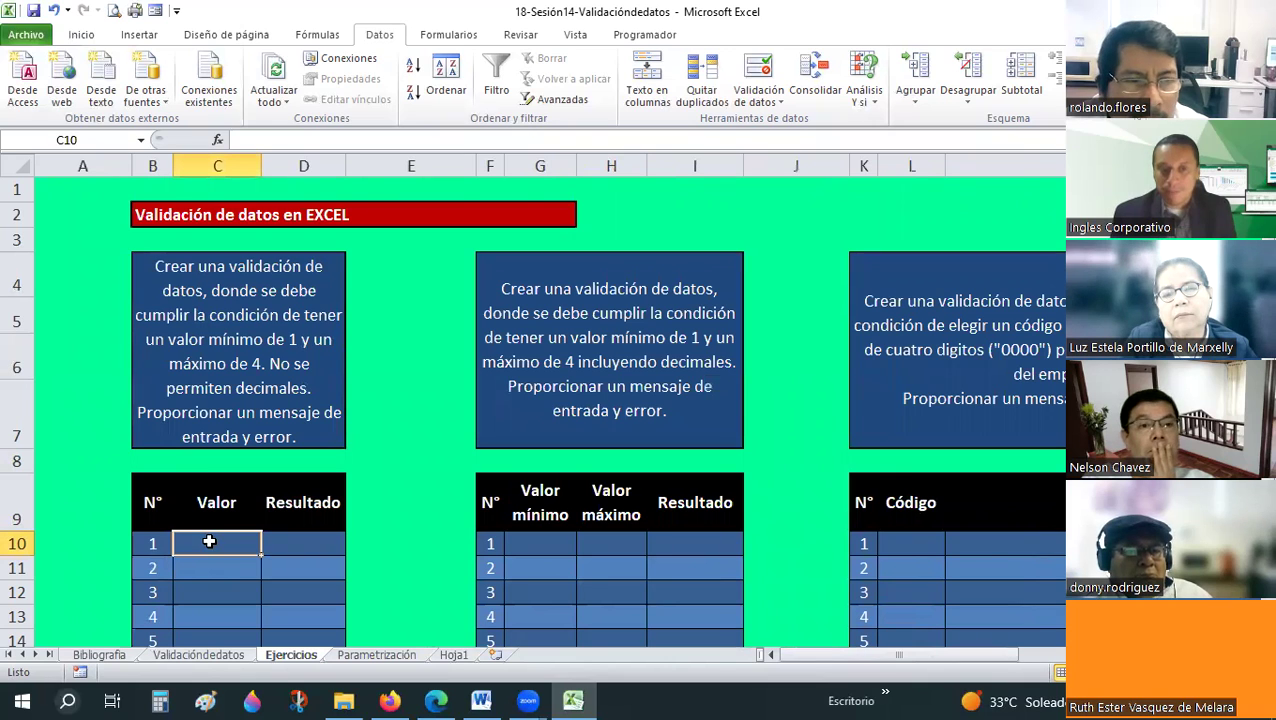
{"action": "left_click", "coordinate": [748, 106]}
{"action": "left_click", "coordinate": [780, 120]}
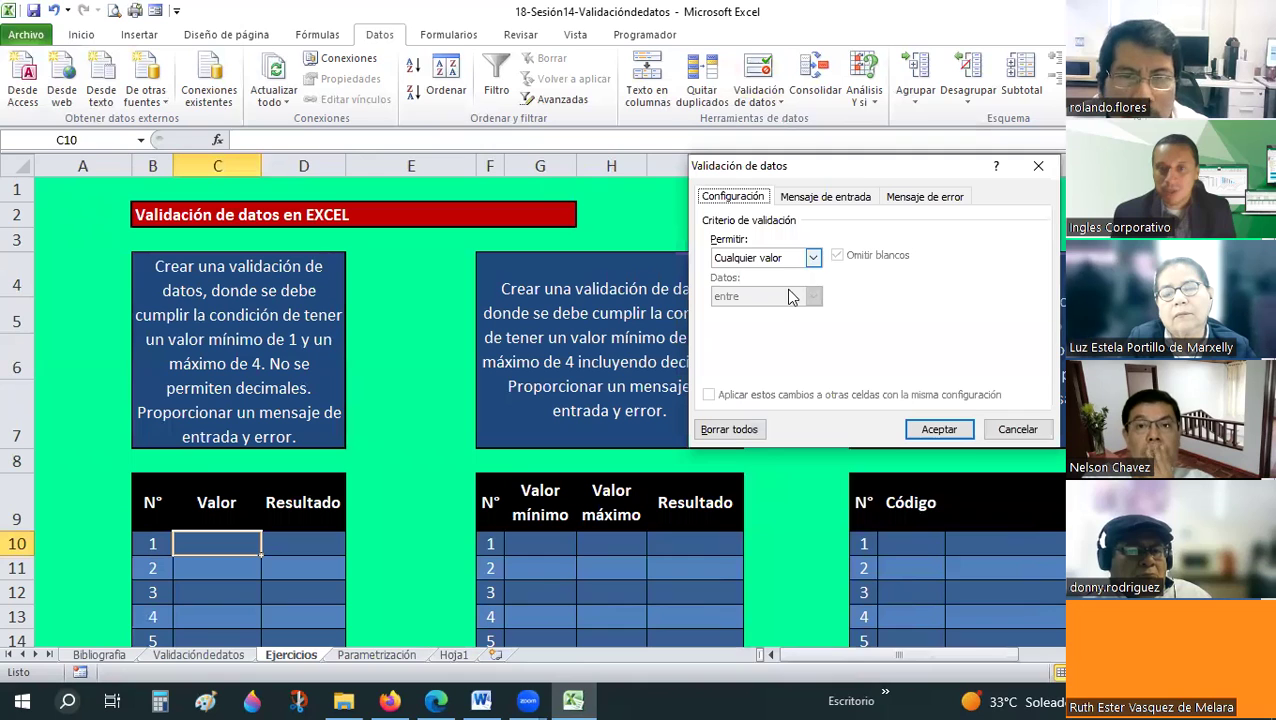
{"action": "left_click", "coordinate": [812, 257]}
{"action": "left_click", "coordinate": [752, 286]}
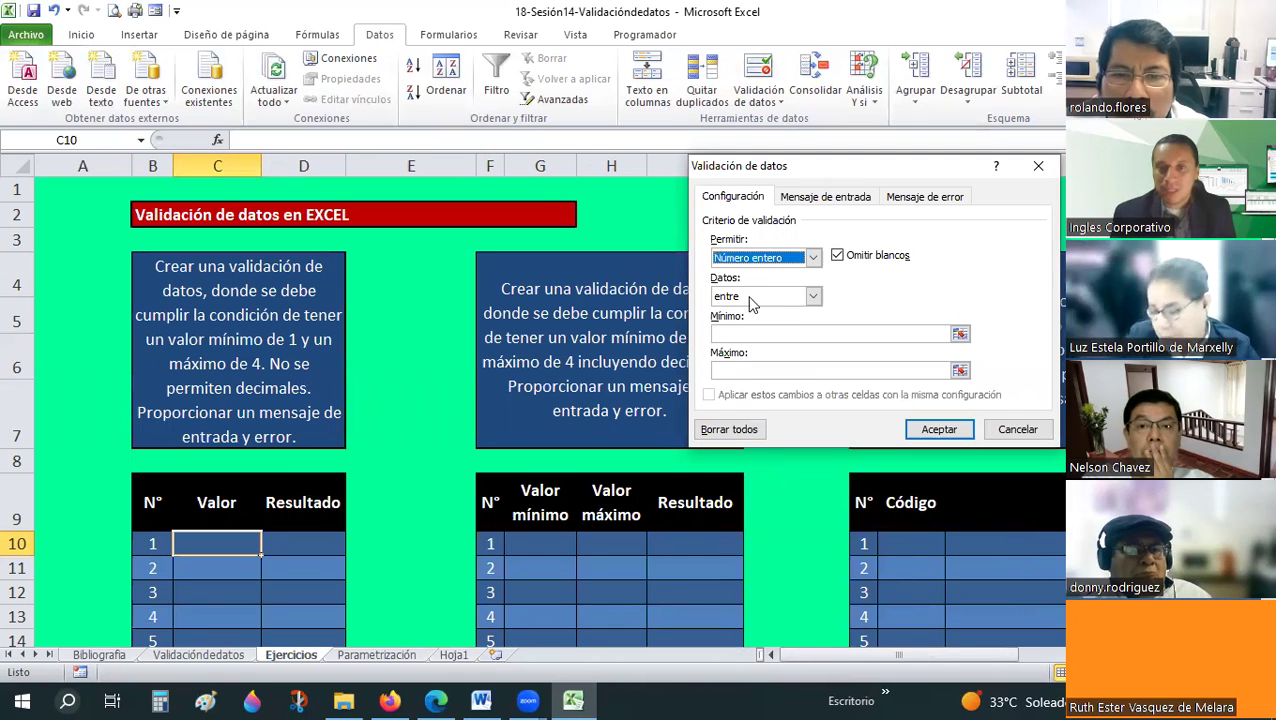
{"action": "left_click", "coordinate": [752, 298]}
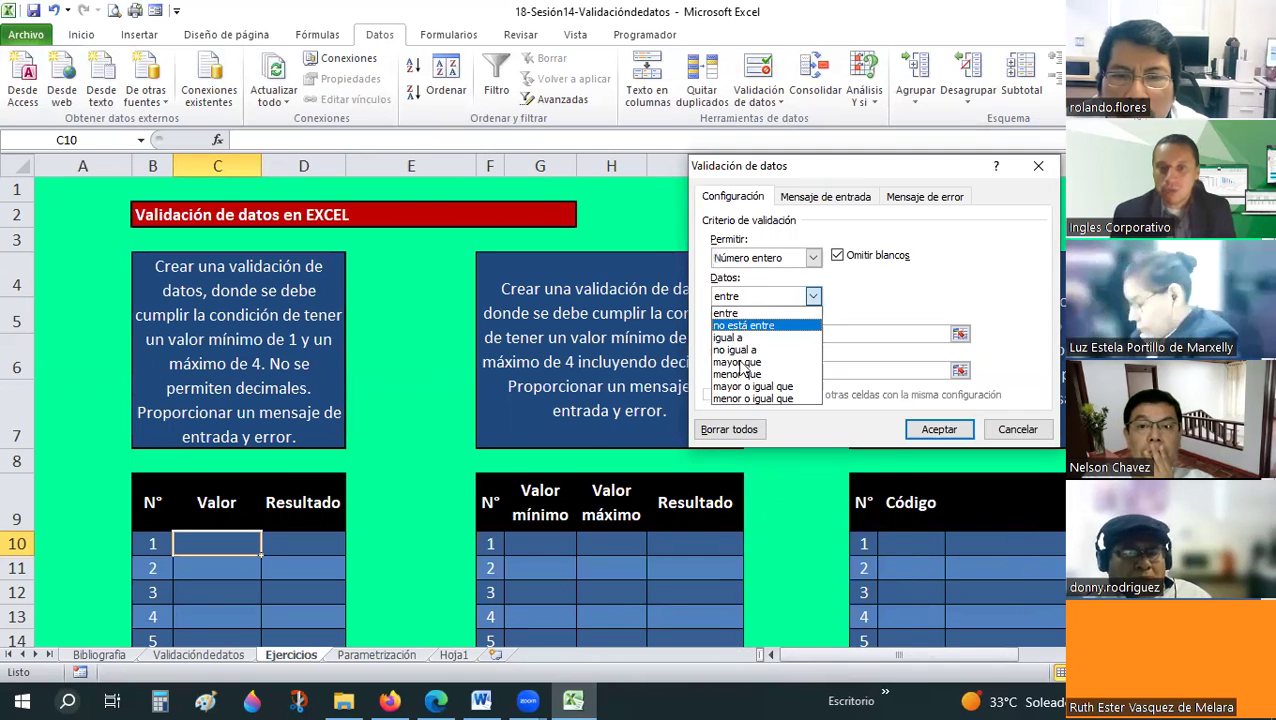
{"action": "left_click", "coordinate": [726, 313]}
{"action": "key", "text": "Tab"}
{"action": "type", "text": "1"}
{"action": "key", "text": "Tab"}
{"action": "type", "text": "4"}
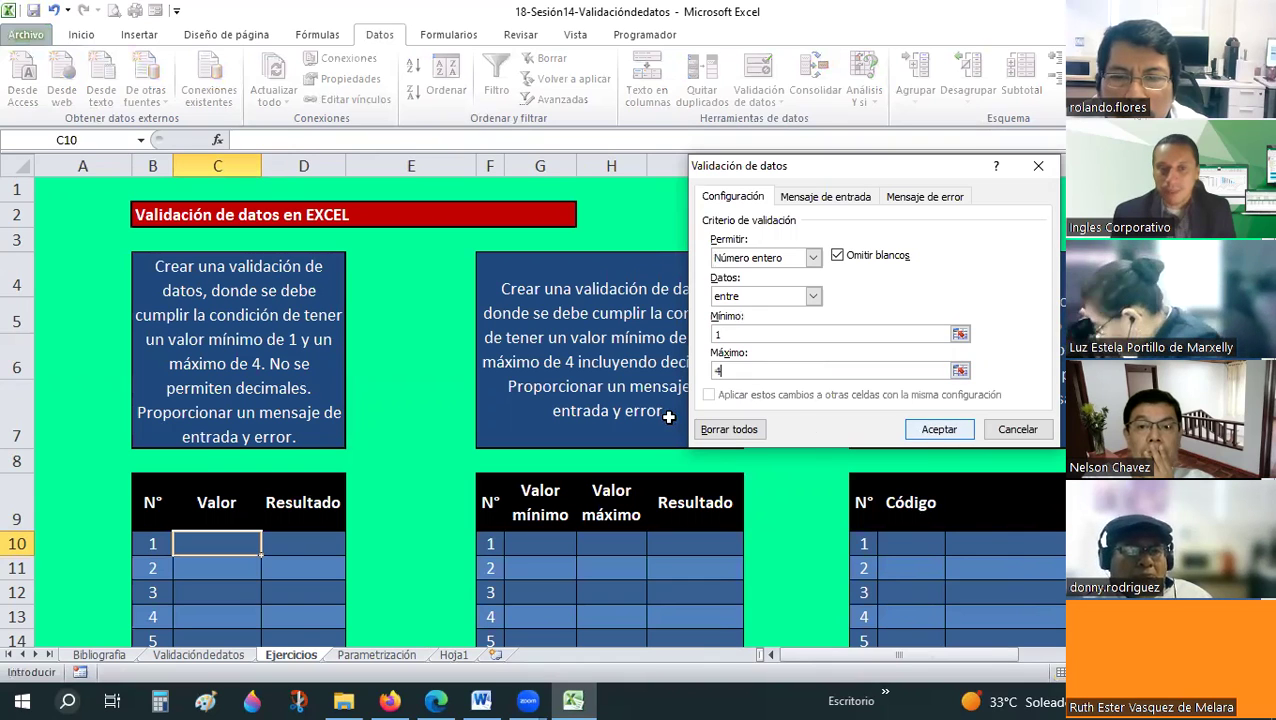
{"action": "key", "text": "Return"}
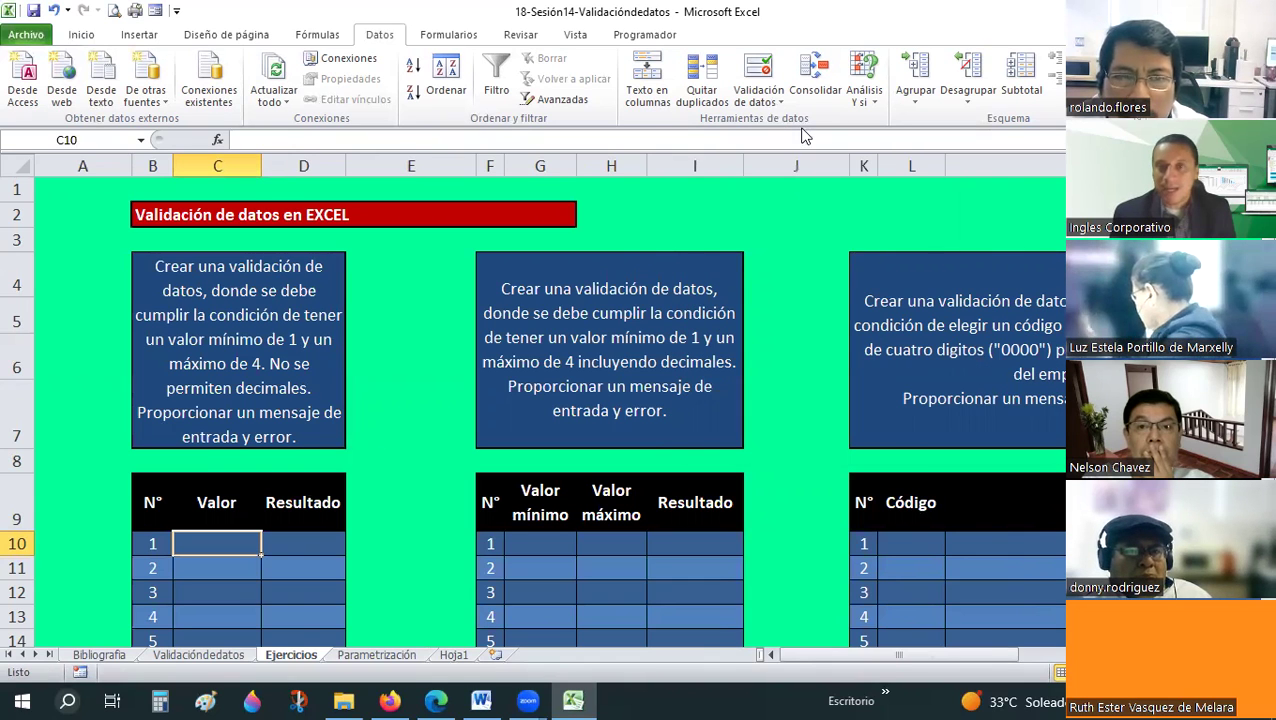
Reopen the validation rule, review its error alert settings, and cancel.
{"action": "left_click", "coordinate": [758, 75]}
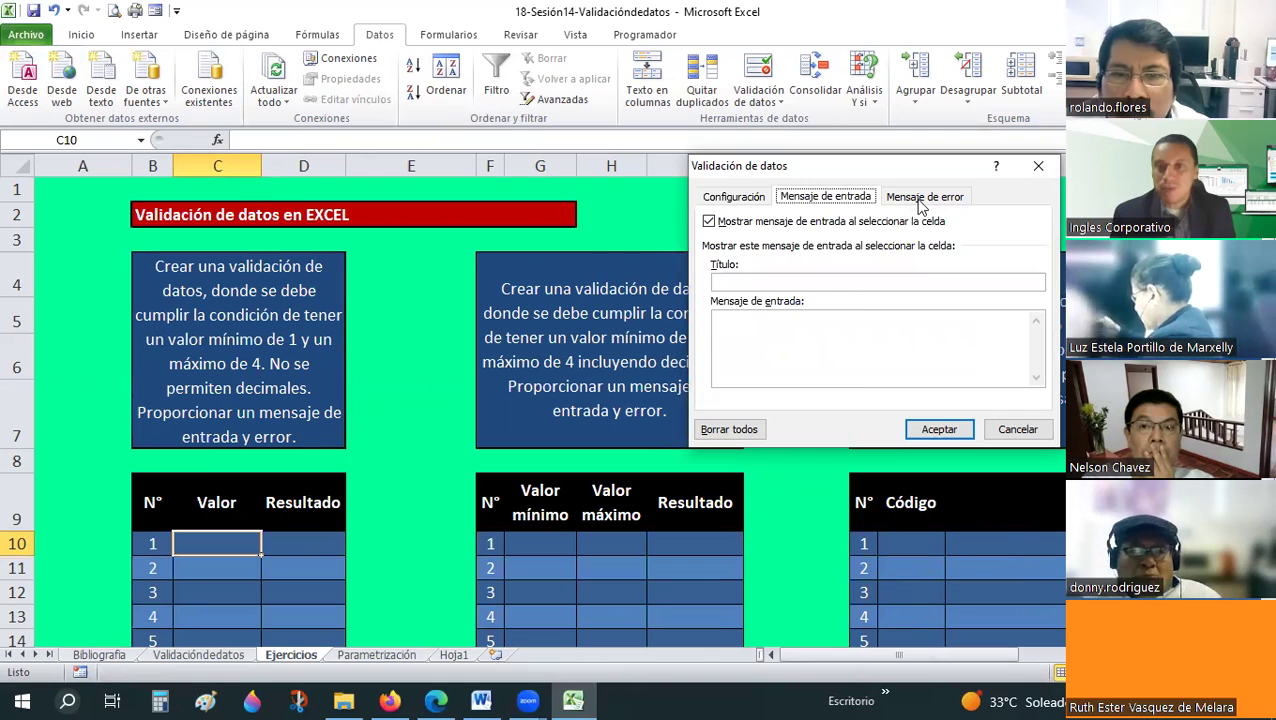
{"action": "left_click", "coordinate": [918, 198]}
{"action": "left_click", "coordinate": [1008, 430]}
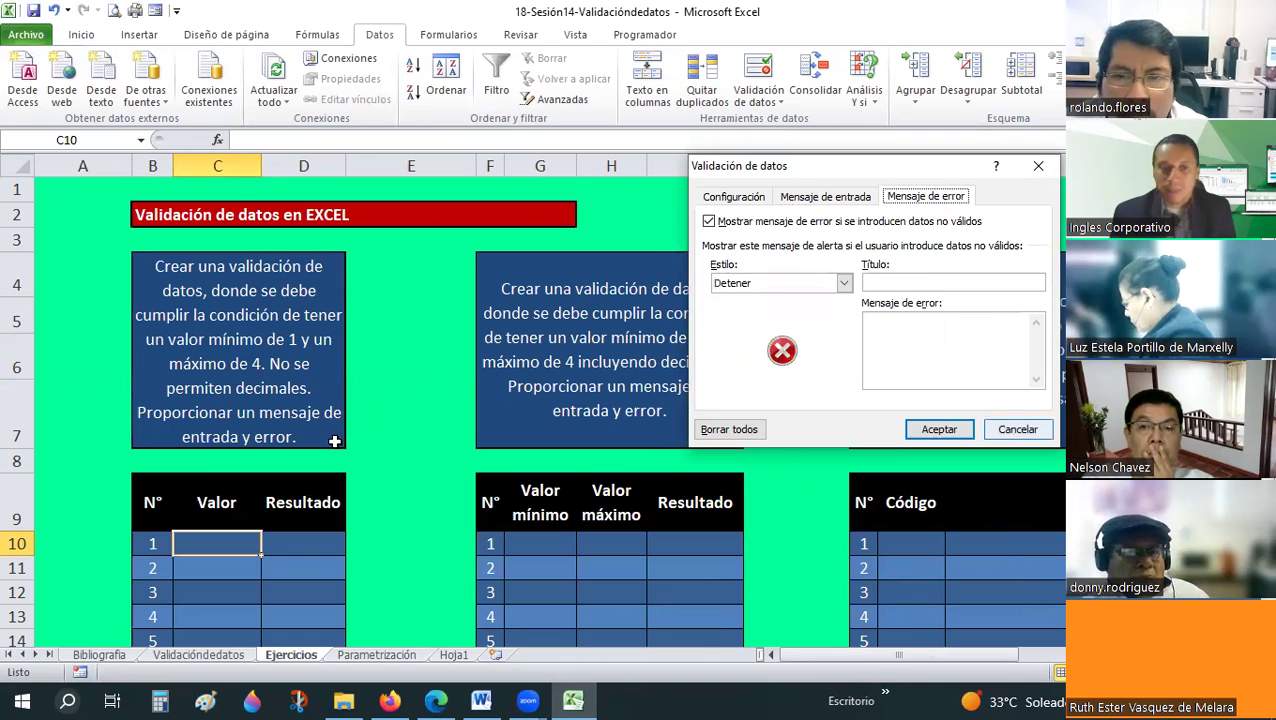
{"action": "scroll", "coordinate": [320, 447], "scroll_direction": "down", "scroll_amount": 2}
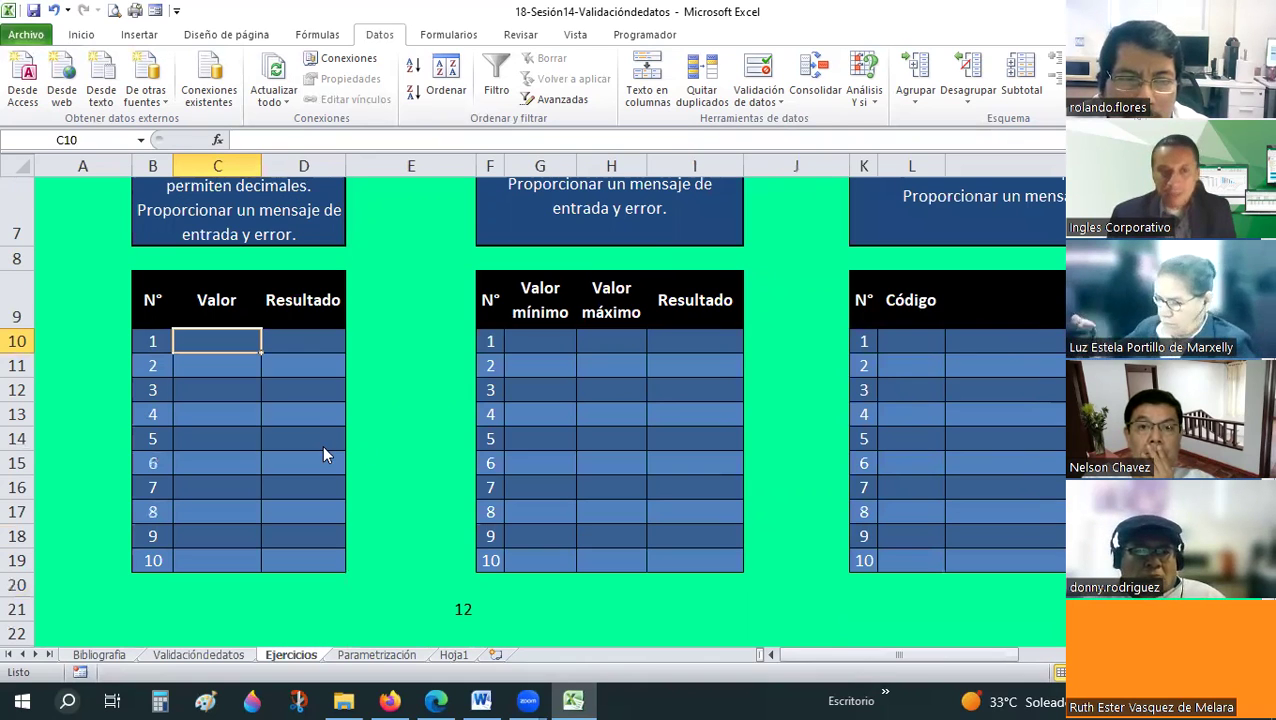
Test C10 with 5, -1 and 1.5, confirming each is rejected.
{"action": "type", "text": "5"}
{"action": "key", "text": "Return"}
{"action": "key", "text": "Return"}
{"action": "type", "text": "0"}
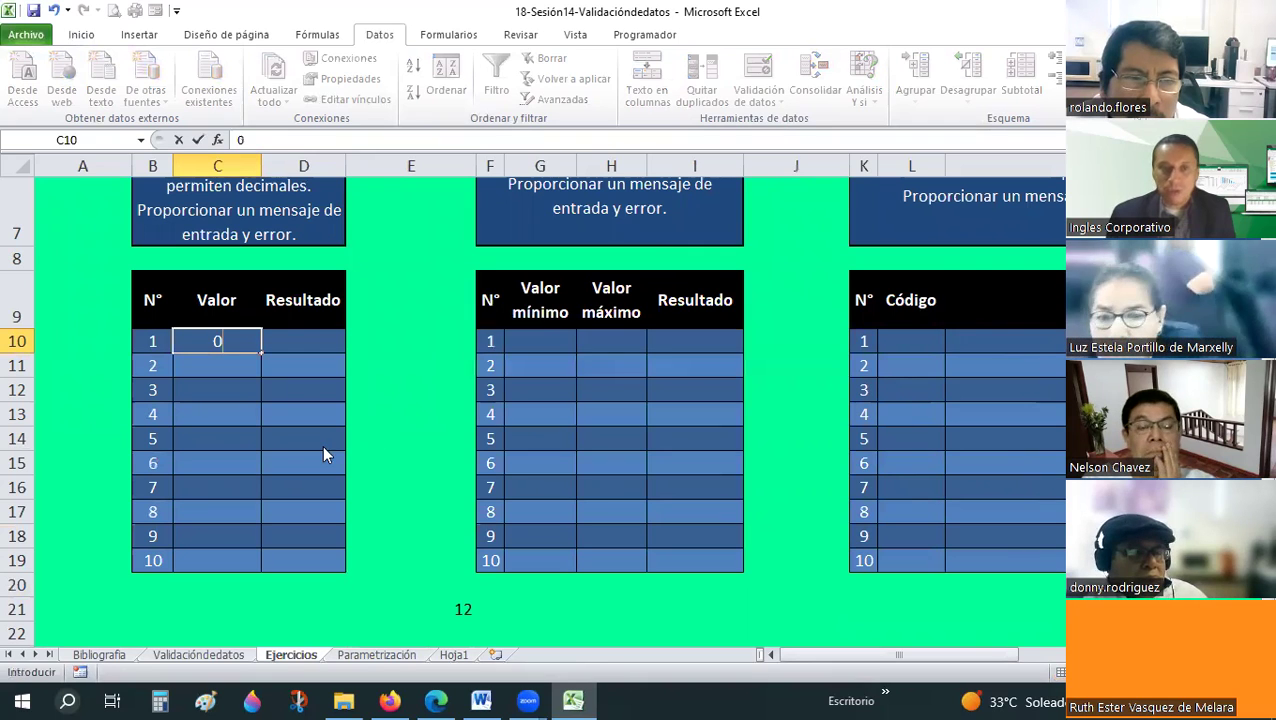
{"action": "key", "text": "BackSpace"}
{"action": "type", "text": "-1"}
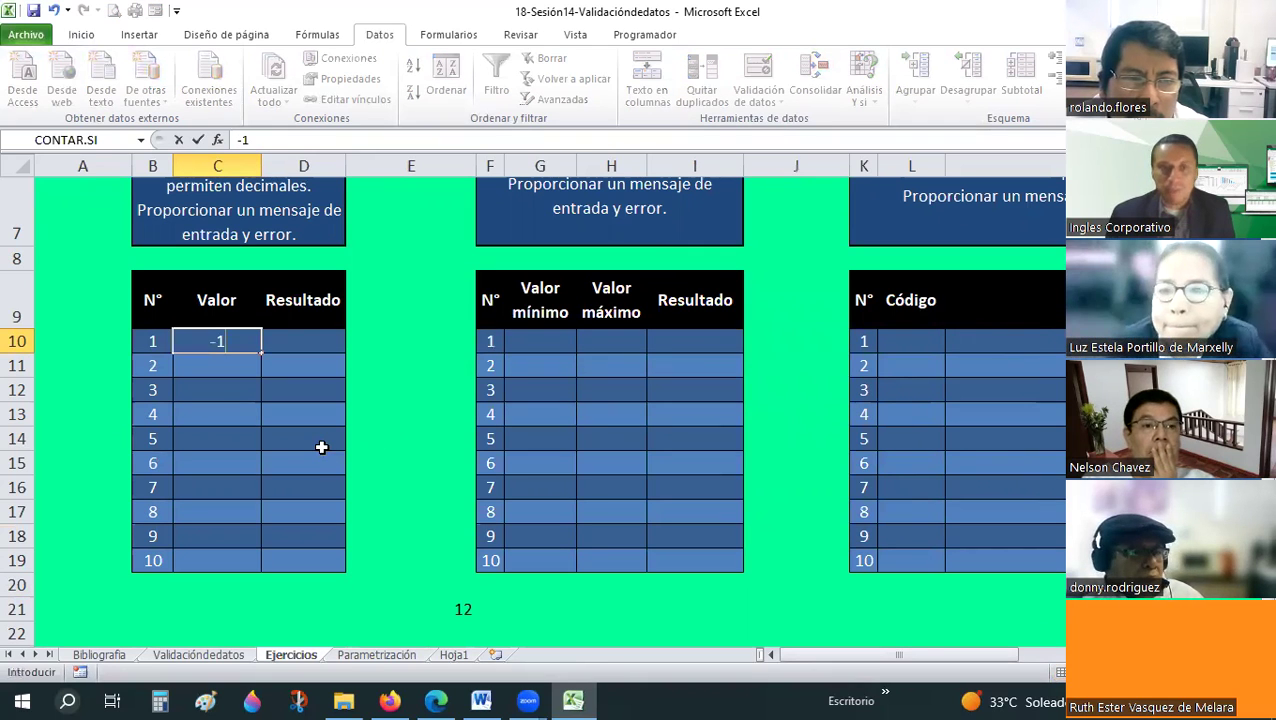
{"action": "key", "text": "BackSpace"}
{"action": "key", "text": "BackSpace"}
{"action": "type", "text": "1.5"}
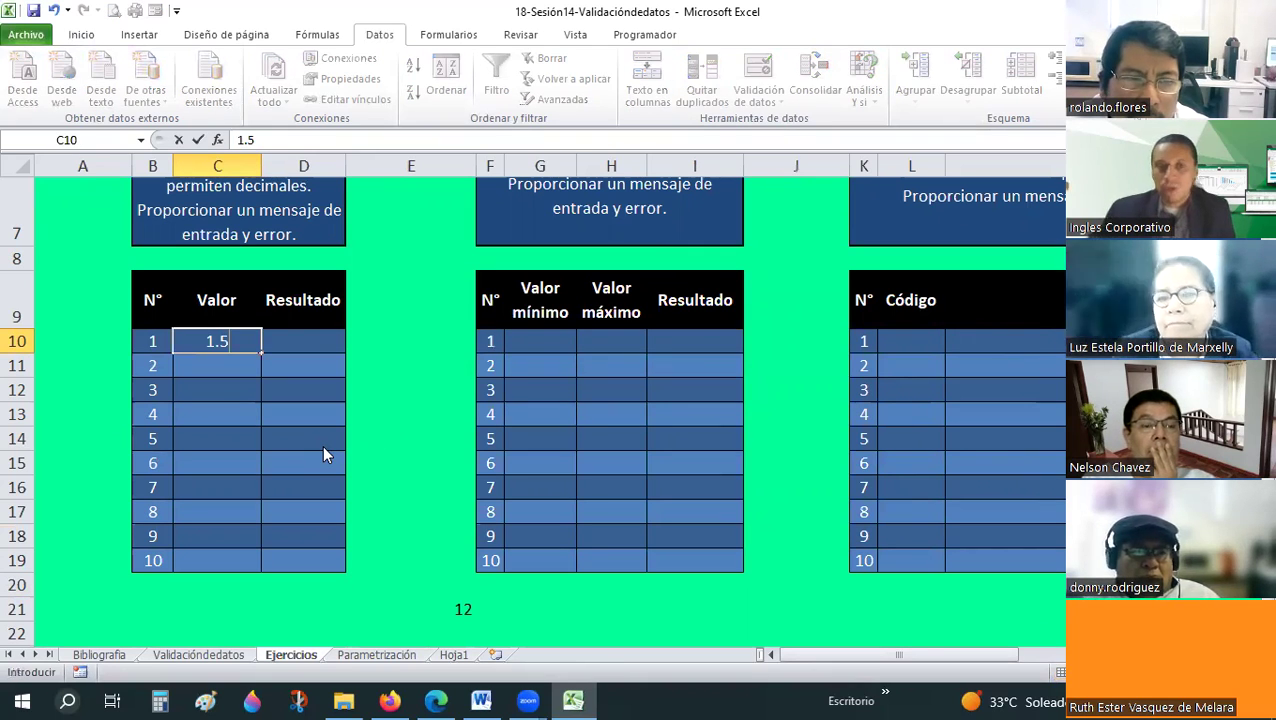
{"action": "key", "text": "Return"}
{"action": "key", "text": "Escape"}
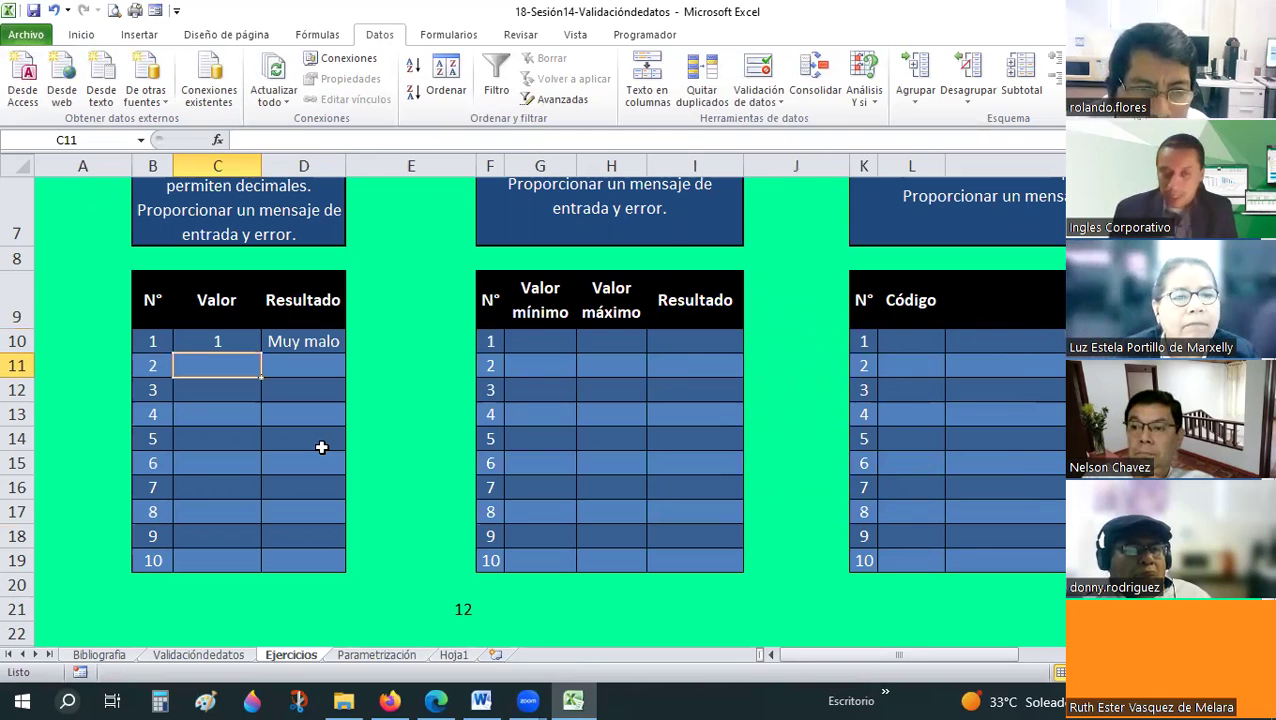
Enter 2 and then 4 in C10, getting the Muy bueno result.
{"action": "key", "text": "Up"}
{"action": "type", "text": "2"}
{"action": "key", "text": "Return"}
{"action": "key", "text": "Up"}
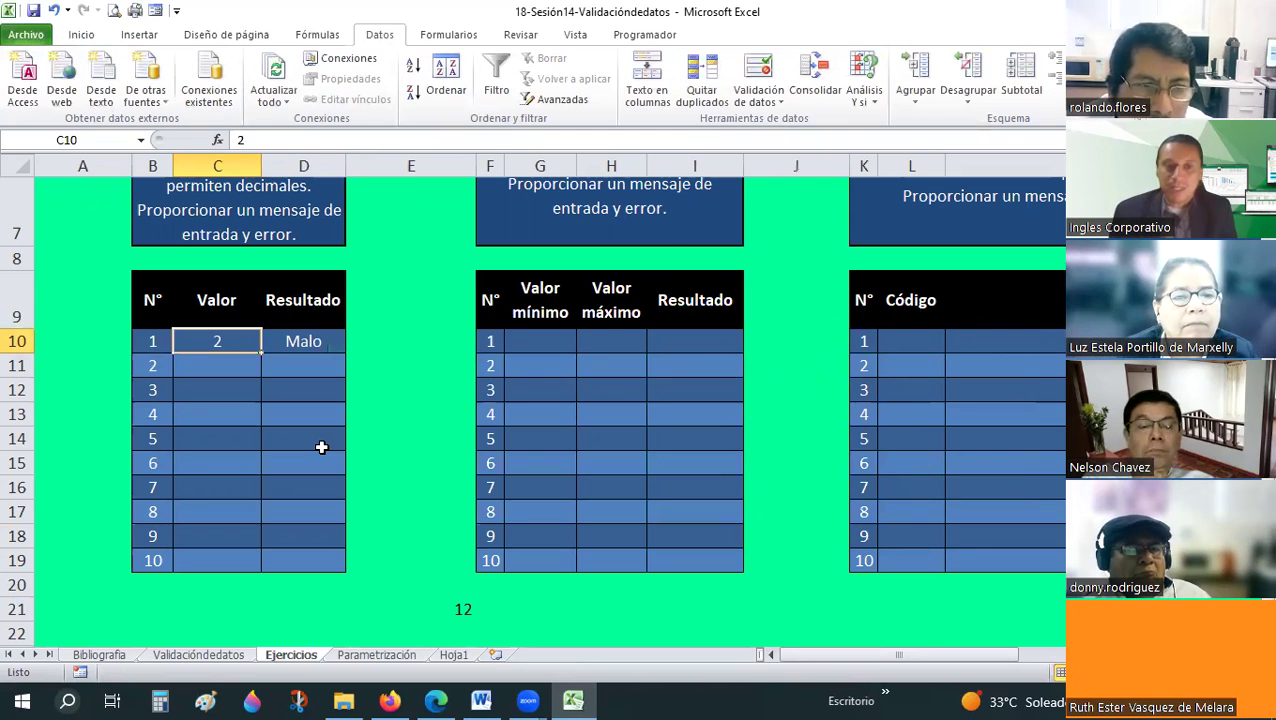
{"action": "type", "text": "4"}
{"action": "key", "text": "Return"}
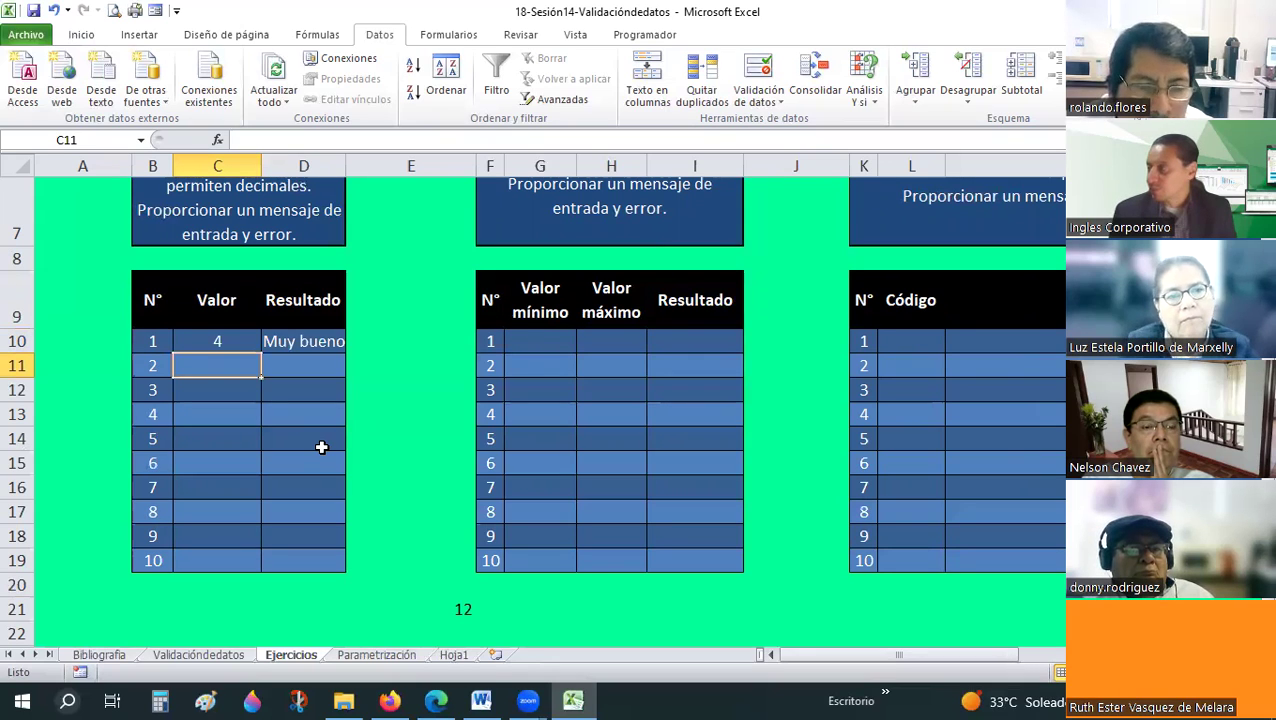
{"action": "key", "text": "Up"}
{"action": "key", "text": "Right"}
{"action": "key", "text": "Right"}
{"action": "key", "text": "Right"}
{"action": "key", "text": "Right"}
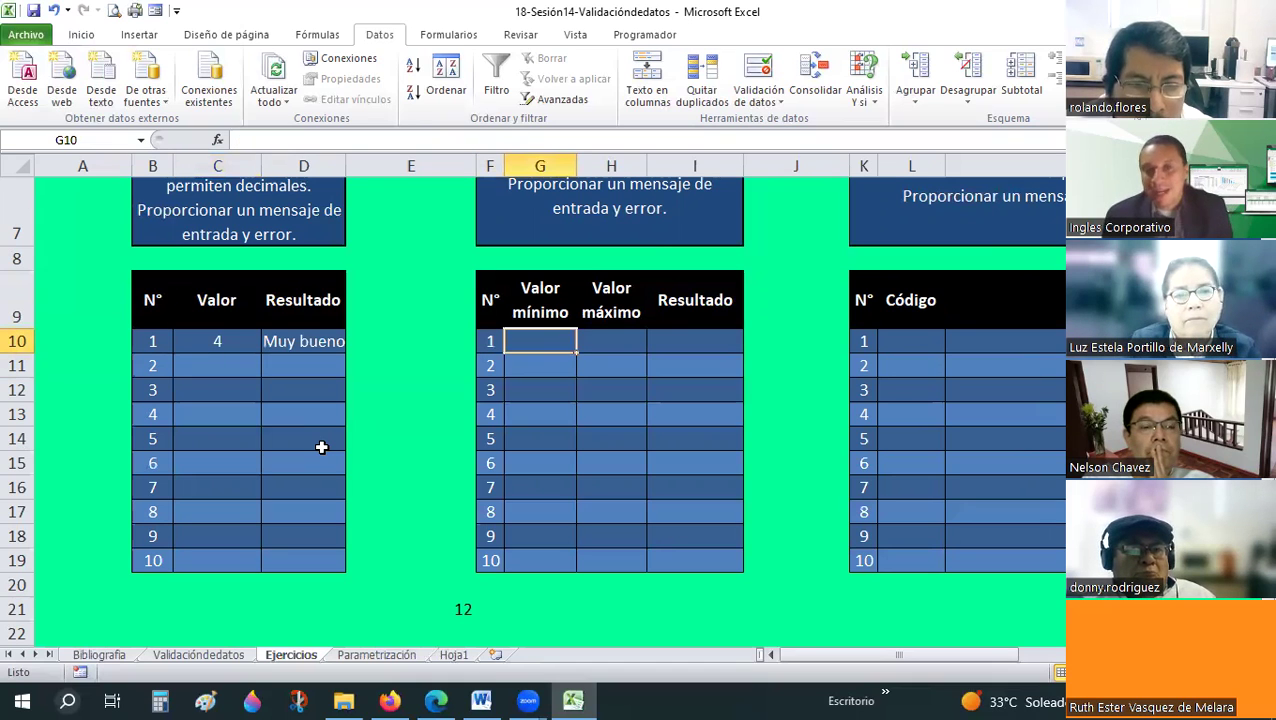
Select the Valor mínimo and Valor máximo cells G10:H19.
{"action": "left_click", "coordinate": [525, 168]}
{"action": "left_click", "coordinate": [540, 300]}
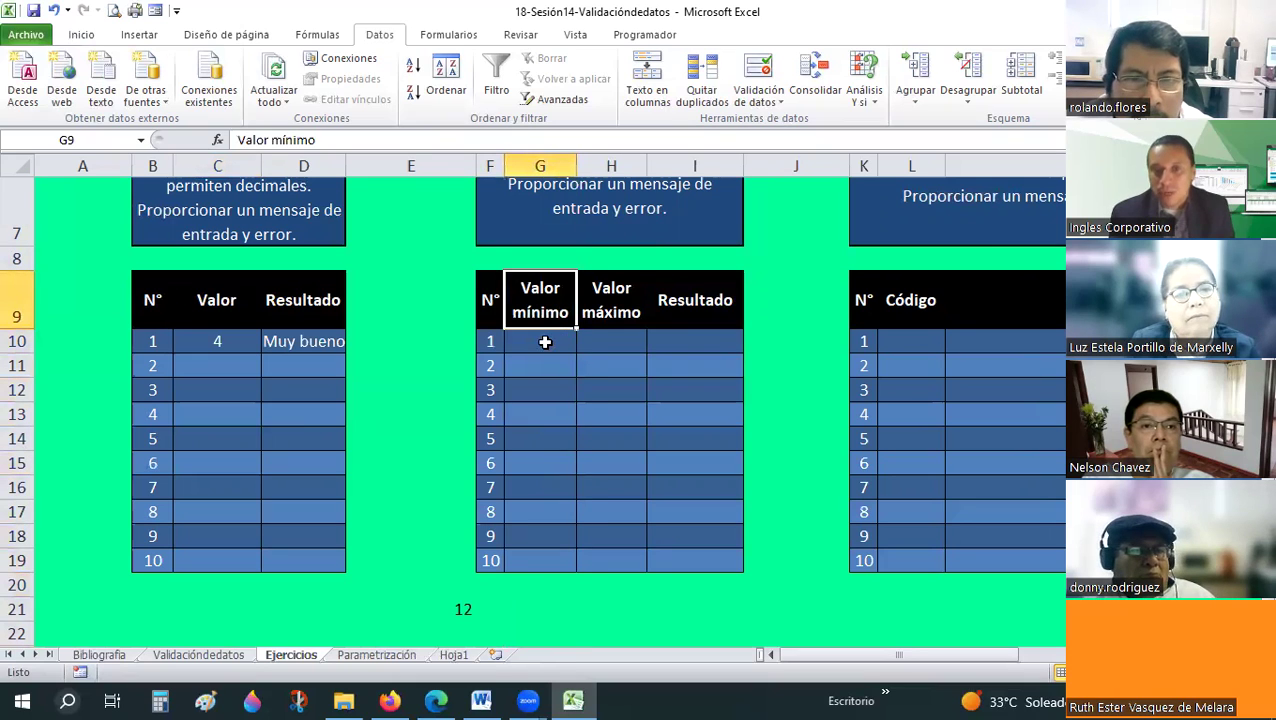
{"action": "left_click", "coordinate": [577, 340]}
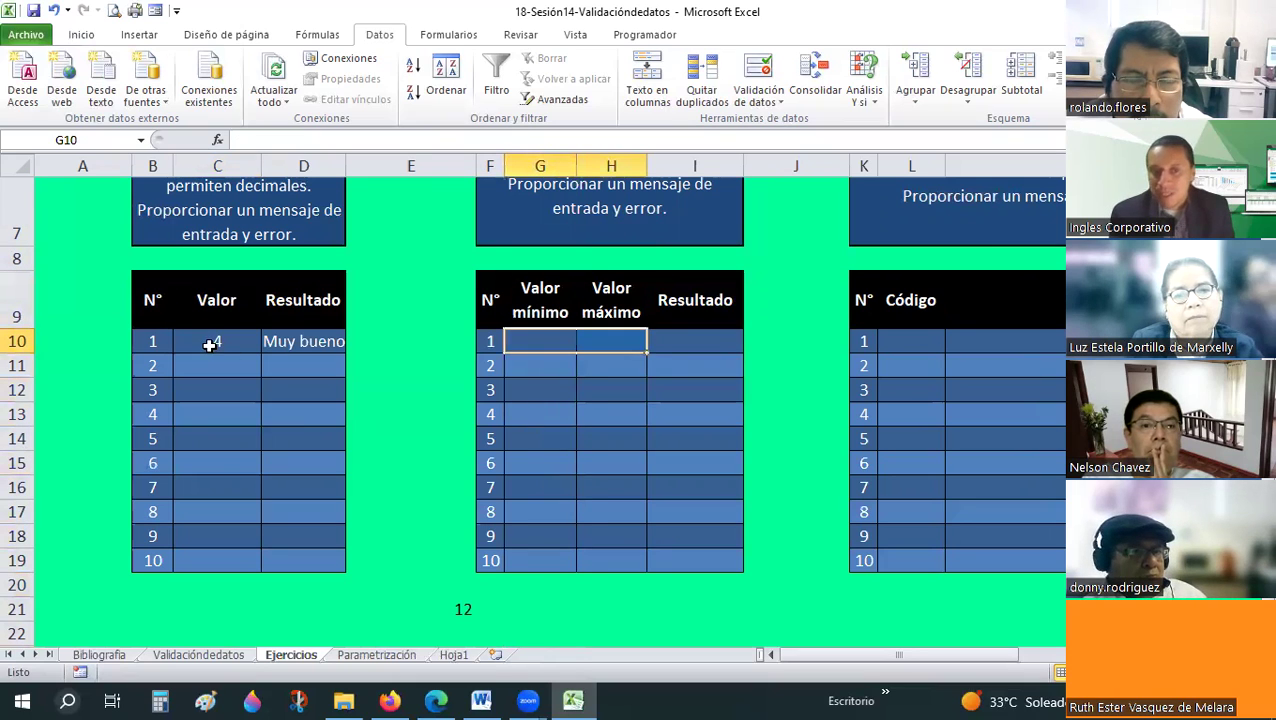
{"action": "left_click_drag", "start_coordinate": [217, 341], "coordinate": [217, 438]}
{"action": "left_click_drag", "start_coordinate": [231, 575], "coordinate": [231, 585]}
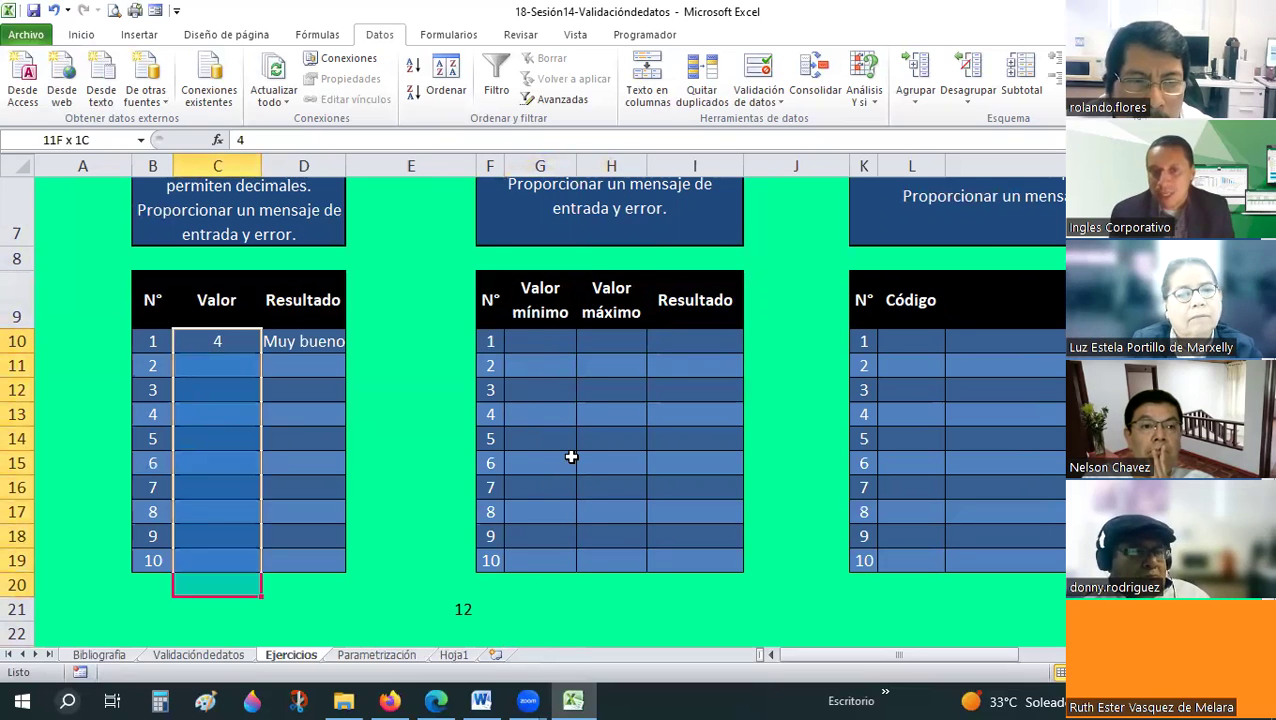
{"action": "key", "text": "shift+Up"}
{"action": "left_click", "coordinate": [548, 342]}
{"action": "left_click_drag", "start_coordinate": [577, 341], "coordinate": [618, 395]}
{"action": "left_click_drag", "start_coordinate": [610, 528], "coordinate": [605, 556]}
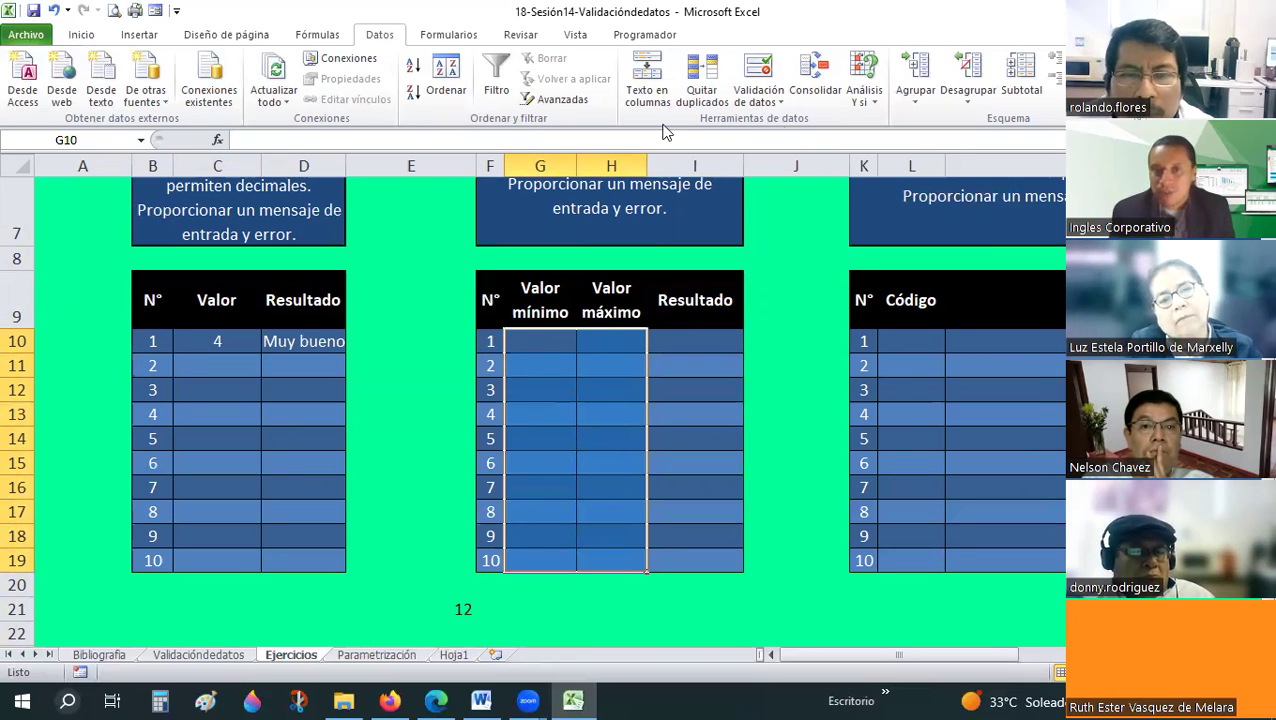
Set a validation rule allowing decimals between 1 and 4 on G10:H19.
{"action": "left_click", "coordinate": [770, 104]}
{"action": "left_click", "coordinate": [815, 121]}
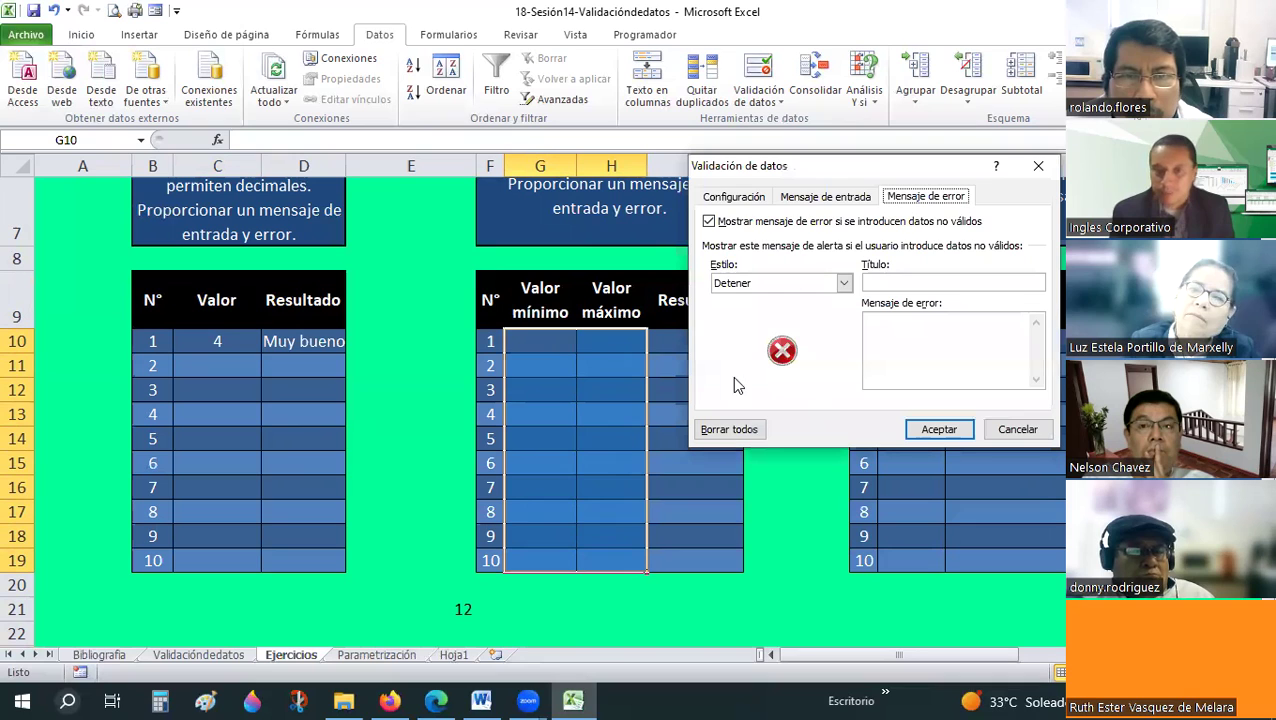
{"action": "left_click", "coordinate": [733, 196]}
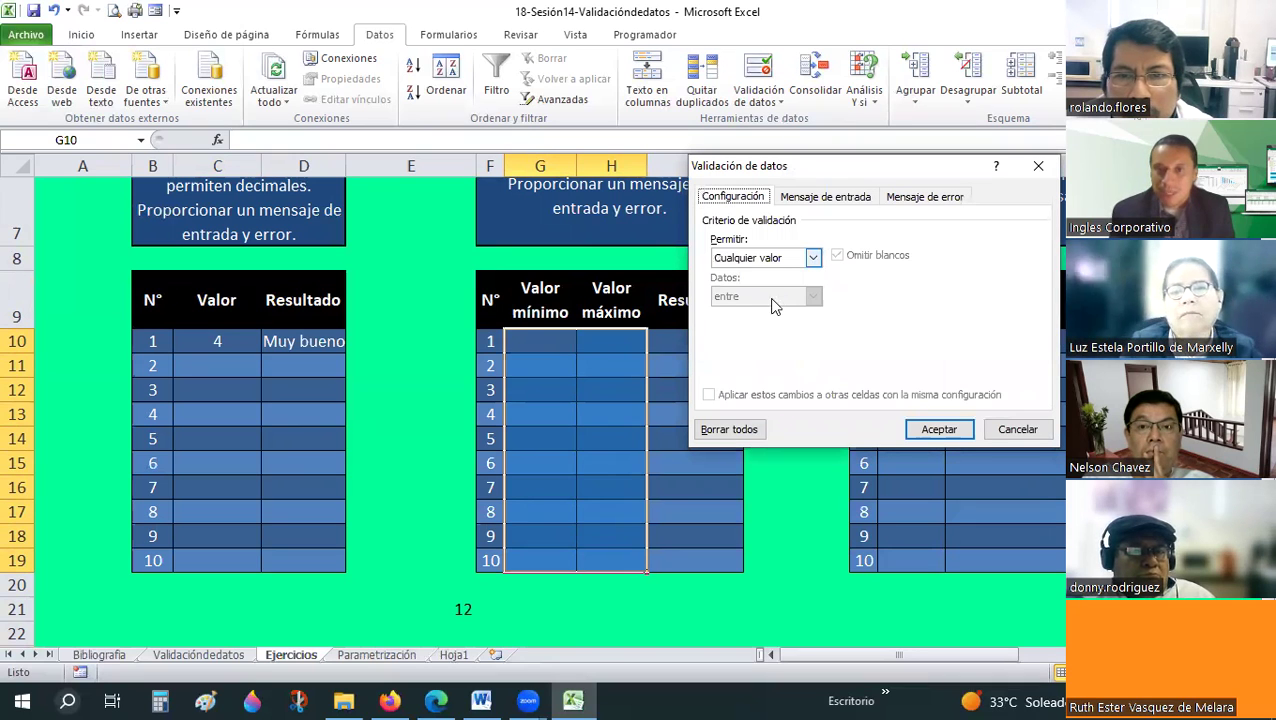
{"action": "left_click", "coordinate": [813, 257]}
{"action": "left_click", "coordinate": [770, 300]}
{"action": "left_click", "coordinate": [762, 296]}
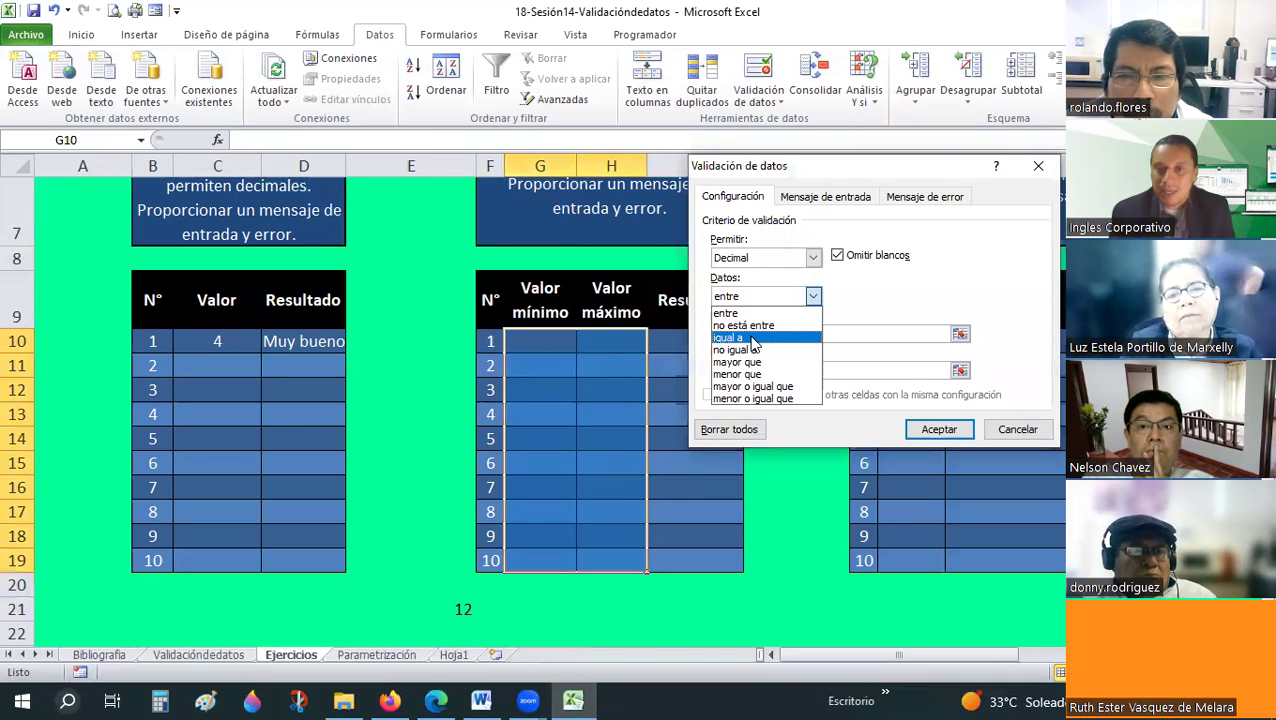
{"action": "left_click", "coordinate": [745, 316]}
{"action": "key", "text": "Tab"}
{"action": "type", "text": "1"}
{"action": "key", "text": "Tab"}
{"action": "type", "text": "4"}
{"action": "left_click", "coordinate": [918, 429]}
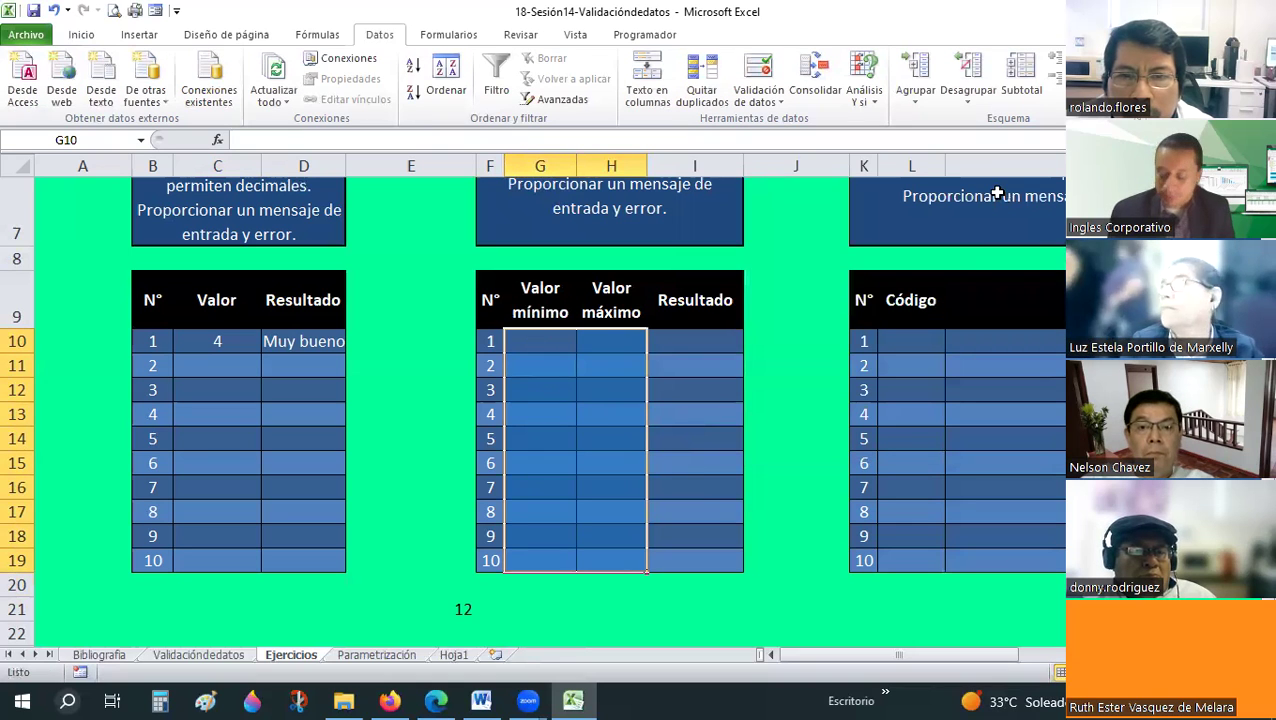
Test Valor mínimo with 0, which is rejected, then enter 1.5 as the minimum.
{"action": "type", "text": "0"}
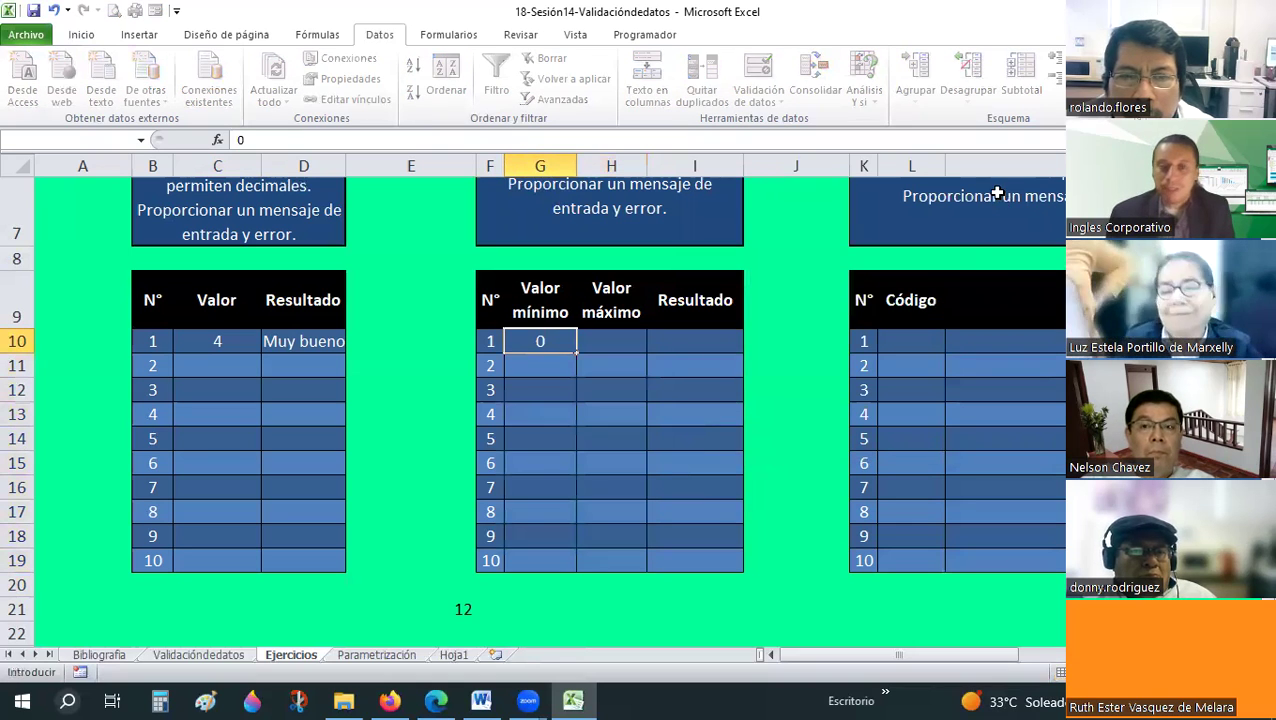
{"action": "key", "text": "Tab"}
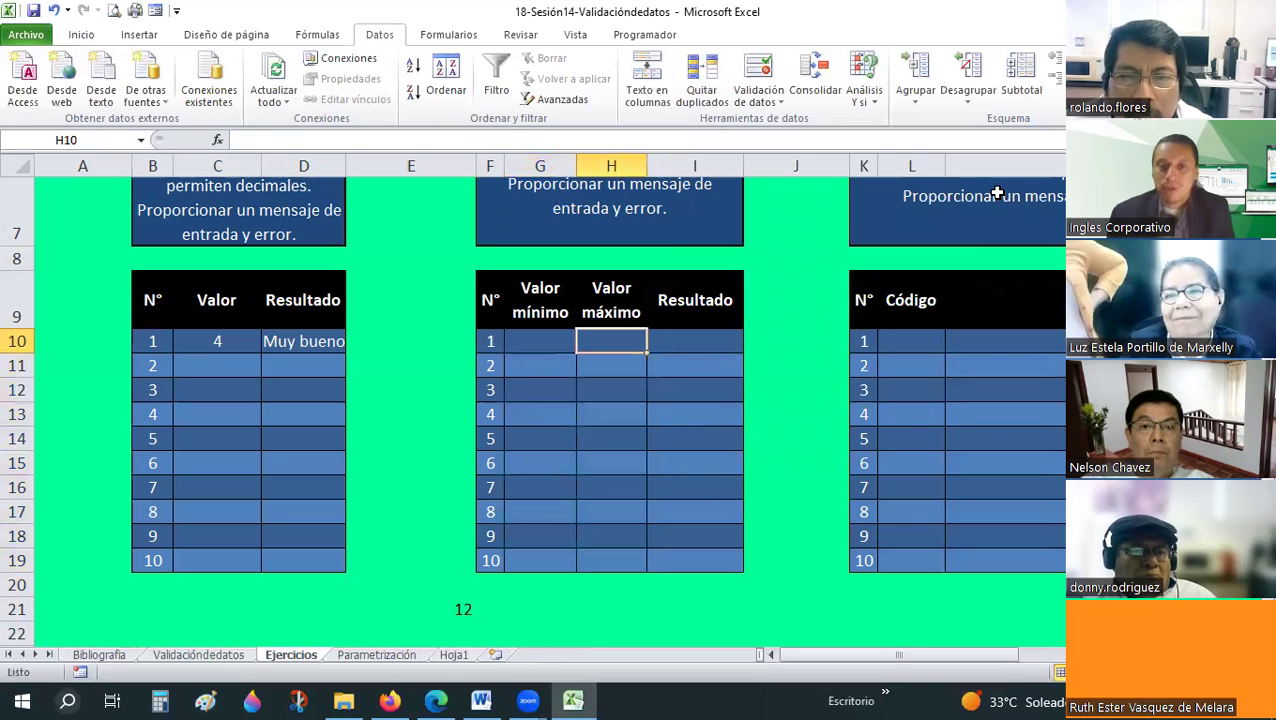
{"action": "key", "text": "Left"}
{"action": "type", "text": "1.5"}
{"action": "key", "text": "Tab"}
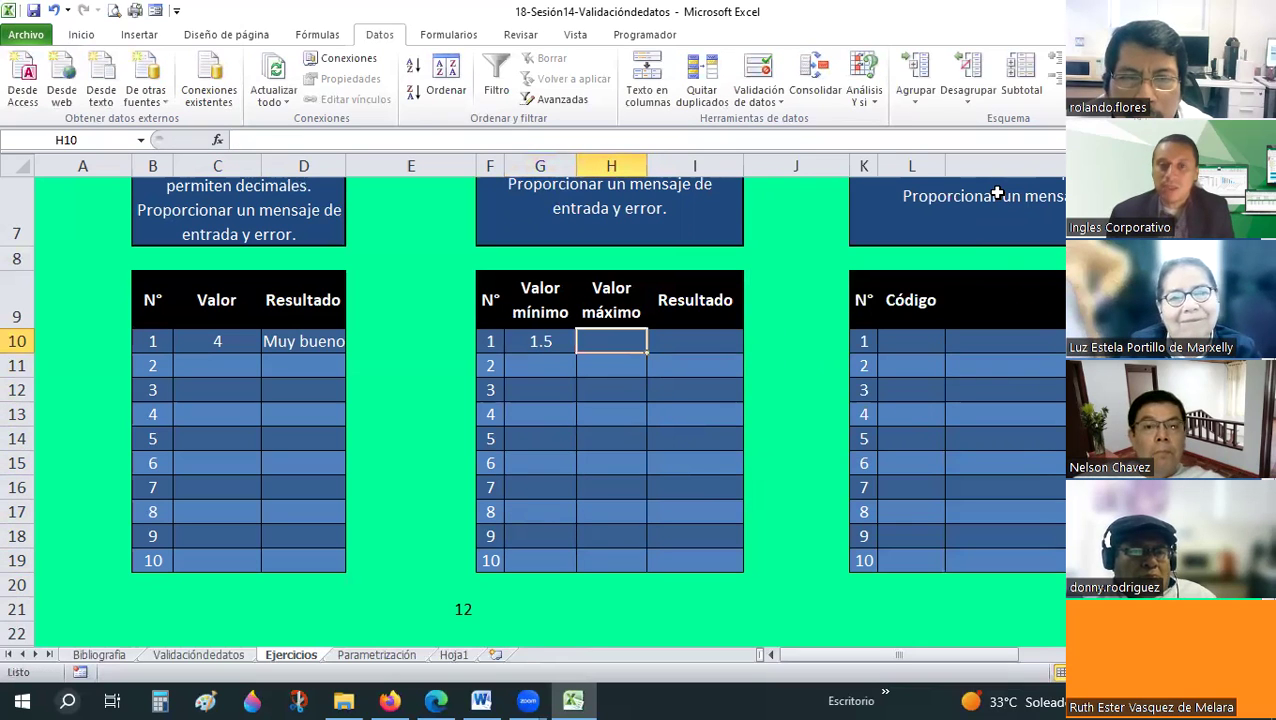
Test Valor máximo with the rejected 5 and 5.5, then enter 4 as the maximum.
{"action": "type", "text": "5"}
{"action": "key", "text": "Return"}
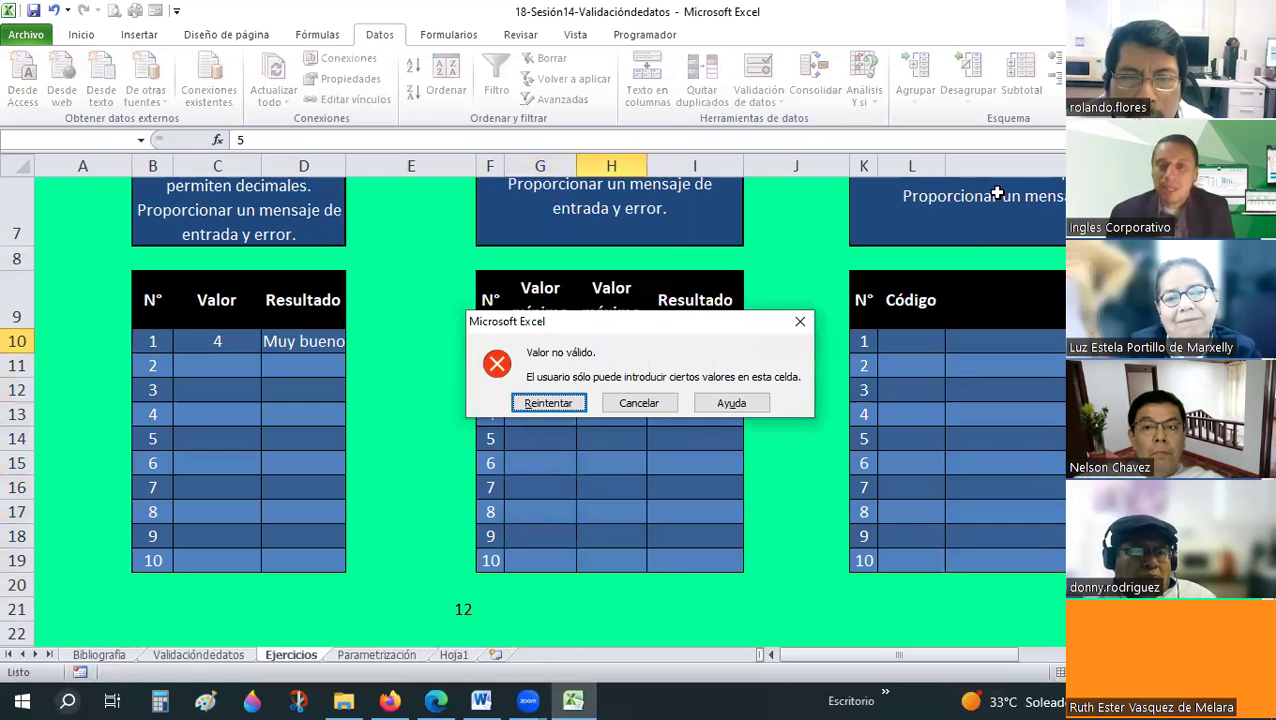
{"action": "key", "text": "Escape"}
{"action": "type", "text": "5.5"}
{"action": "key", "text": "Return"}
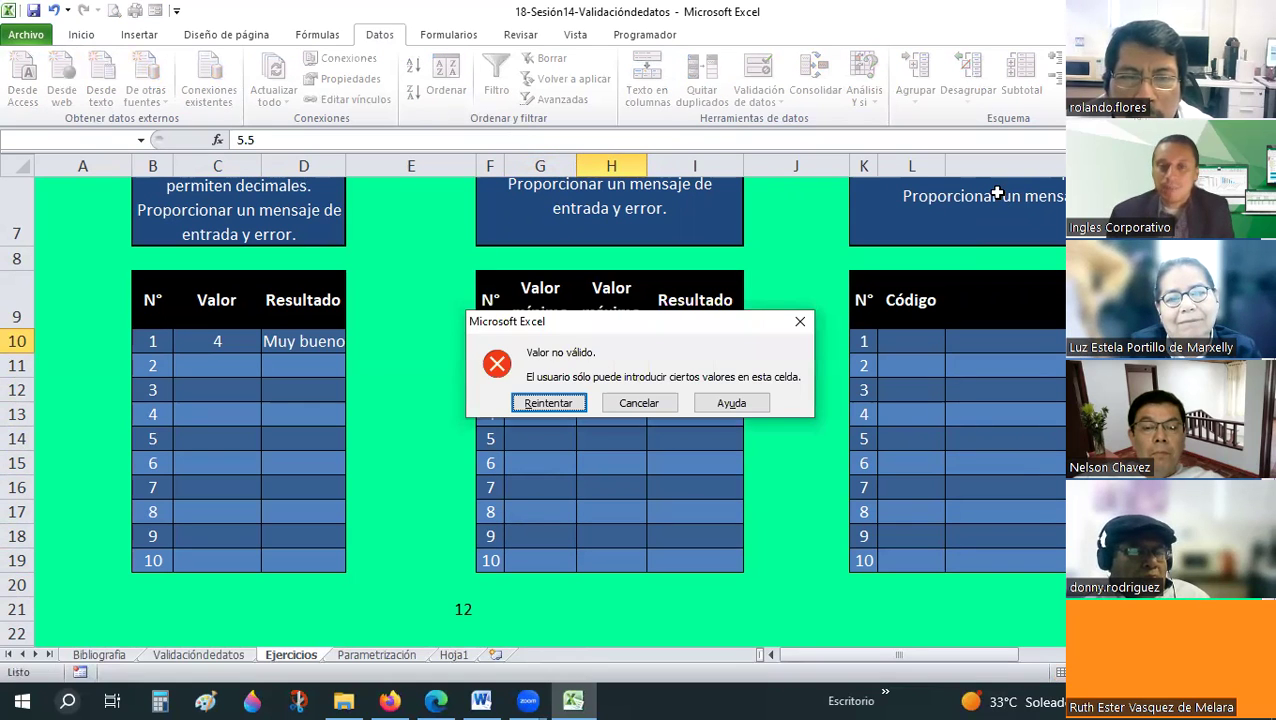
{"action": "key", "text": "Return"}
{"action": "type", "text": "4"}
{"action": "key", "text": "ctrl+Return"}
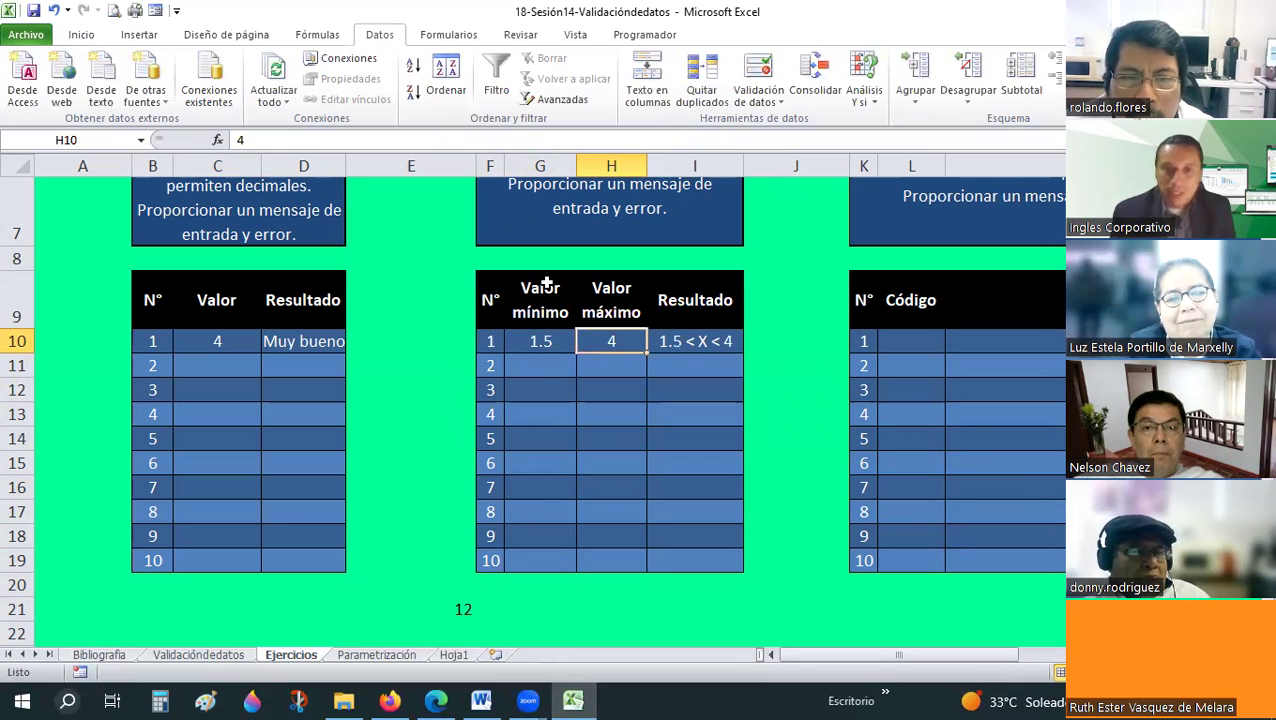
Check the Valor mínimo and máximo cells, then locate the empty Código cells.
{"action": "scroll", "coordinate": [538, 340], "scroll_direction": "up", "scroll_amount": 2}
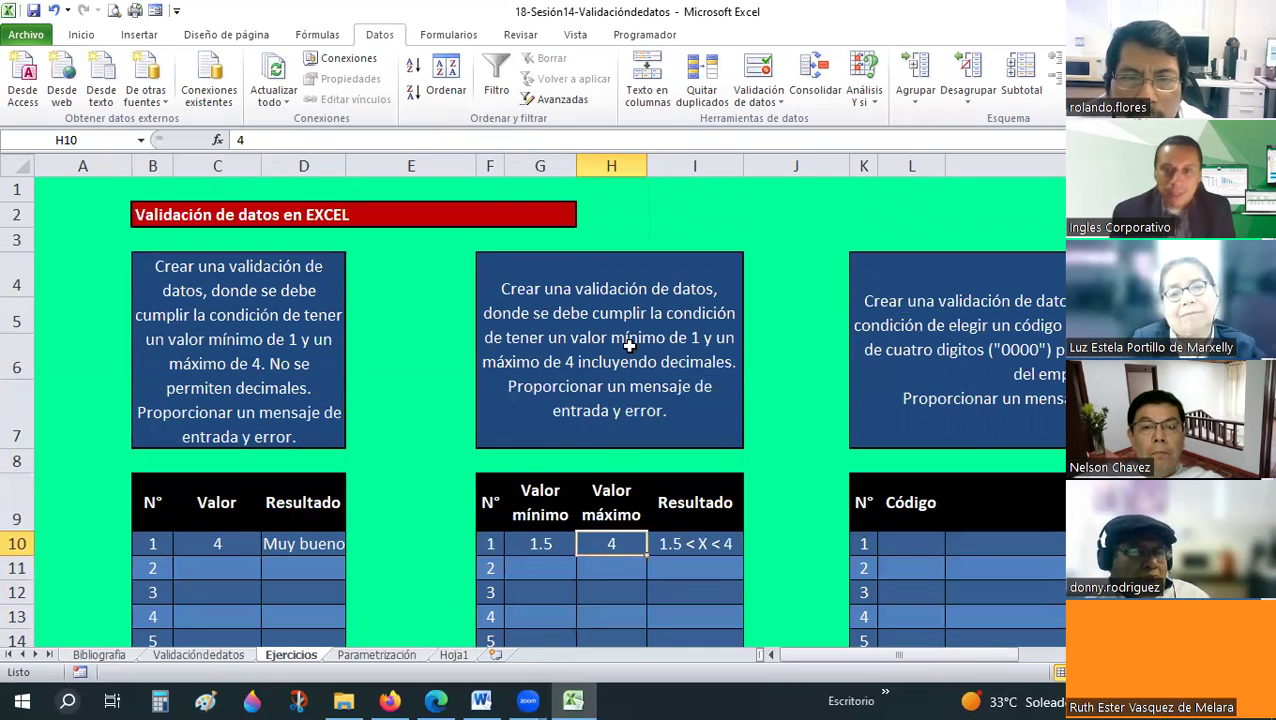
{"action": "scroll", "coordinate": [595, 483], "scroll_direction": "down", "scroll_amount": 1}
{"action": "left_click", "coordinate": [541, 468]}
{"action": "left_click", "coordinate": [606, 468]}
{"action": "scroll", "coordinate": [607, 455], "scroll_direction": "down", "scroll_amount": 1}
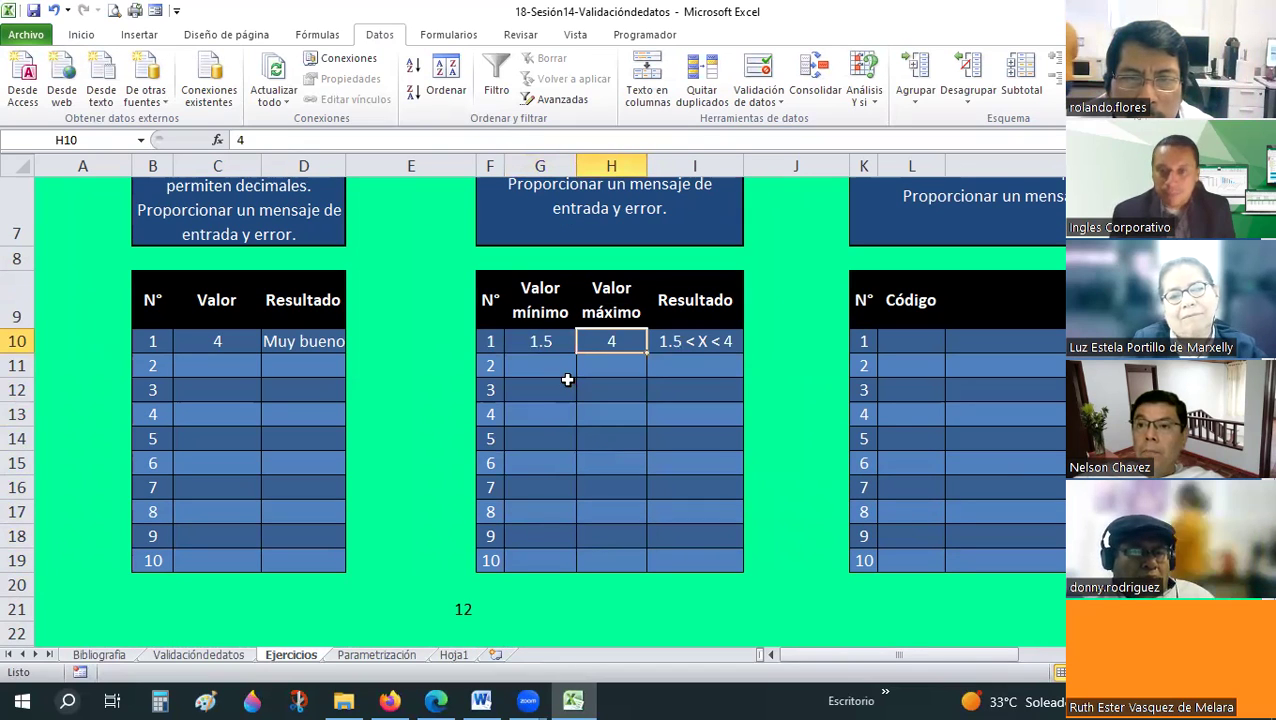
{"action": "scroll", "coordinate": [968, 656], "scroll_direction": "up", "scroll_amount": 2}
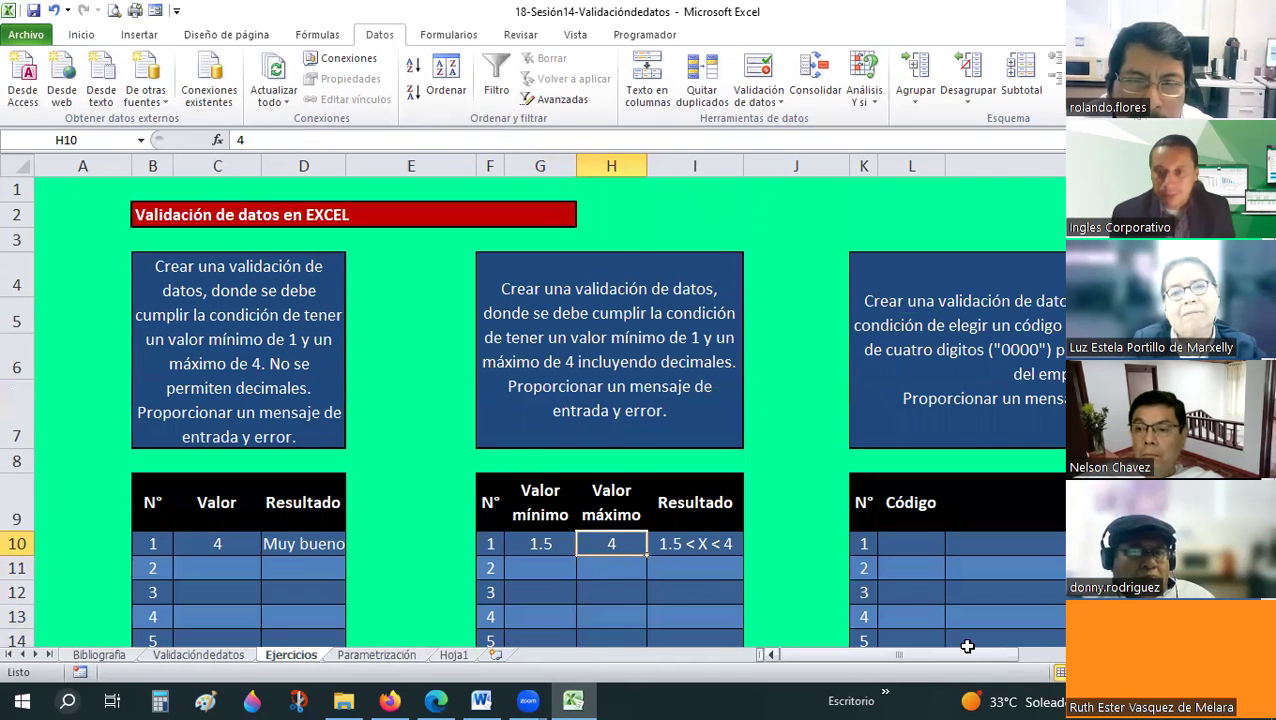
{"action": "left_click_drag", "start_coordinate": [968, 656], "coordinate": [1025, 654]}
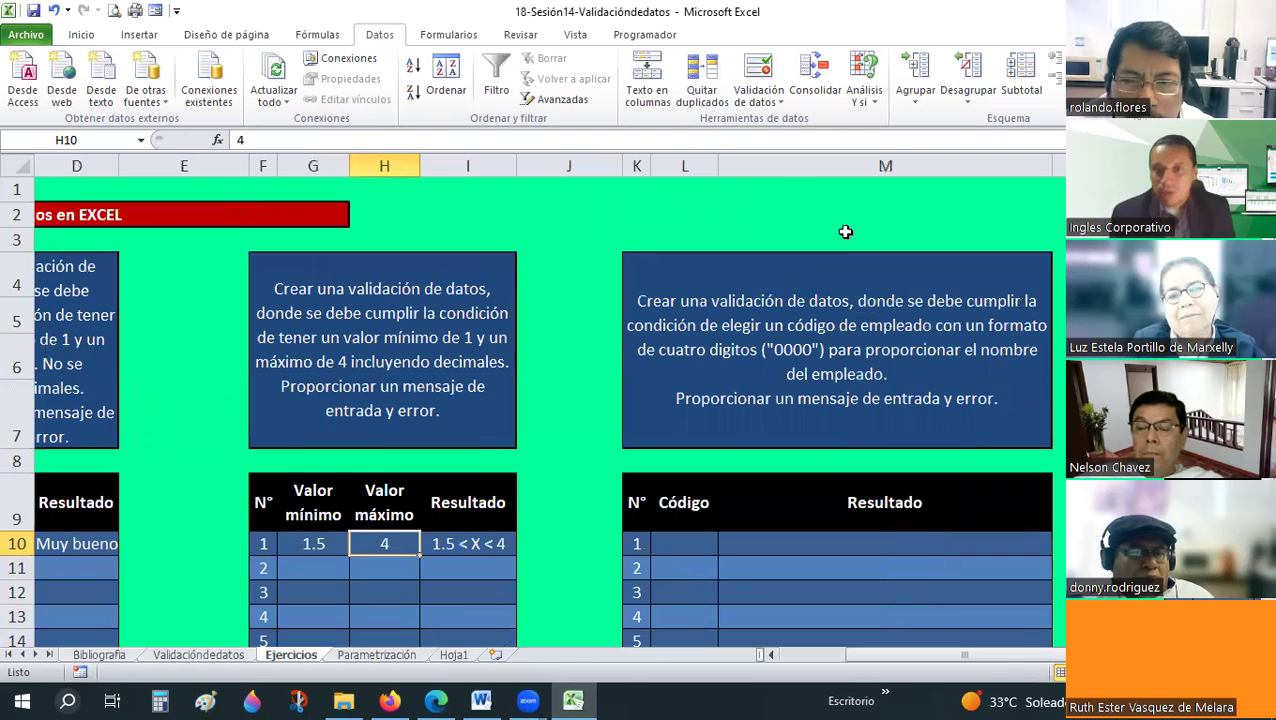
{"action": "scroll", "coordinate": [845, 231], "scroll_direction": "down", "scroll_amount": 1}
{"action": "scroll", "coordinate": [706, 205], "scroll_direction": "down", "scroll_amount": 2}
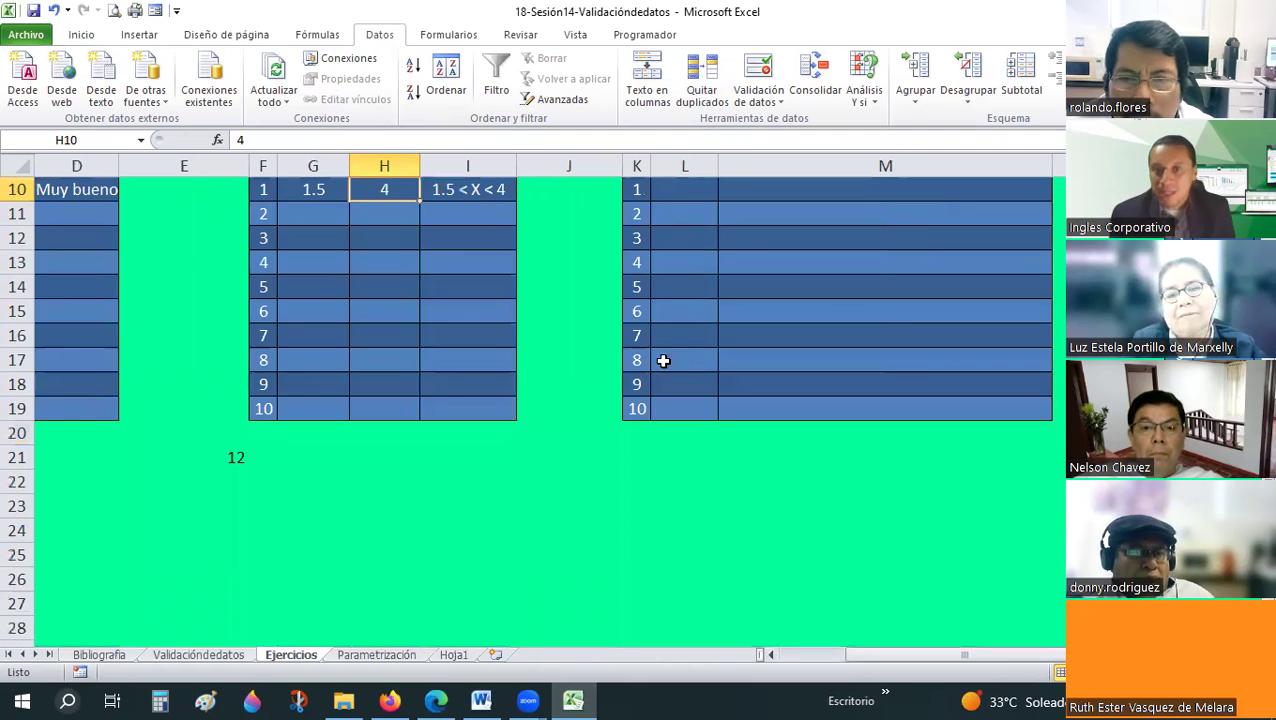
{"action": "scroll", "coordinate": [680, 518], "scroll_direction": "up", "scroll_amount": 1}
{"action": "left_click_drag", "start_coordinate": [684, 341], "coordinate": [686, 561]}
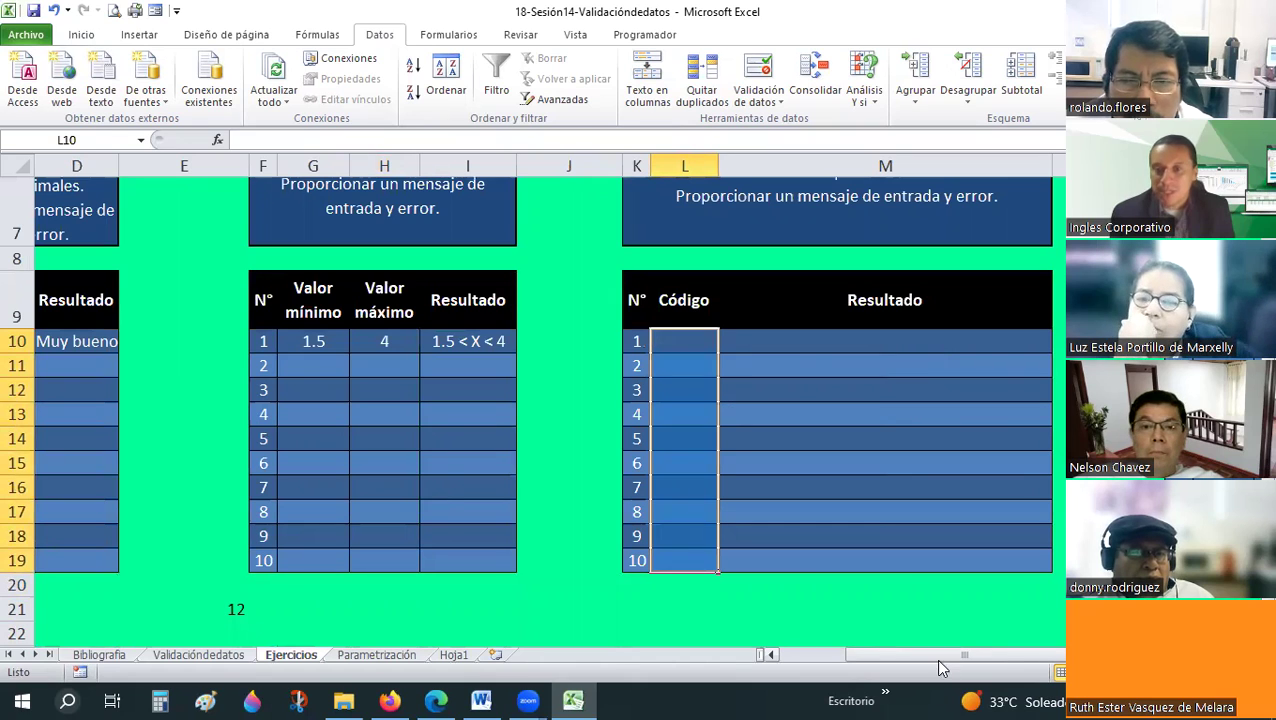
{"action": "left_click", "coordinate": [883, 612]}
{"action": "scroll", "coordinate": [989, 342], "scroll_direction": "right", "scroll_amount": 3}
Give the Código cells P10:P19 a custom 0000 number format.
{"action": "left_click", "coordinate": [989, 342]}
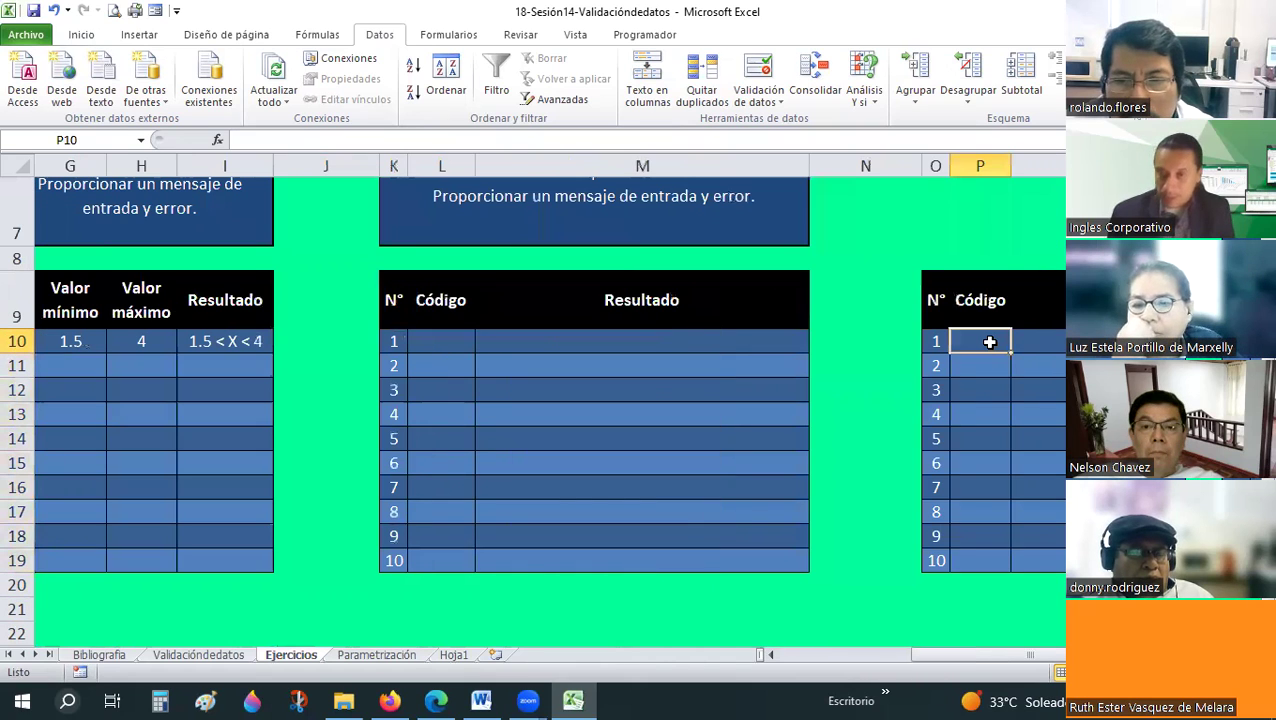
{"action": "left_click_drag", "start_coordinate": [989, 342], "coordinate": [982, 558]}
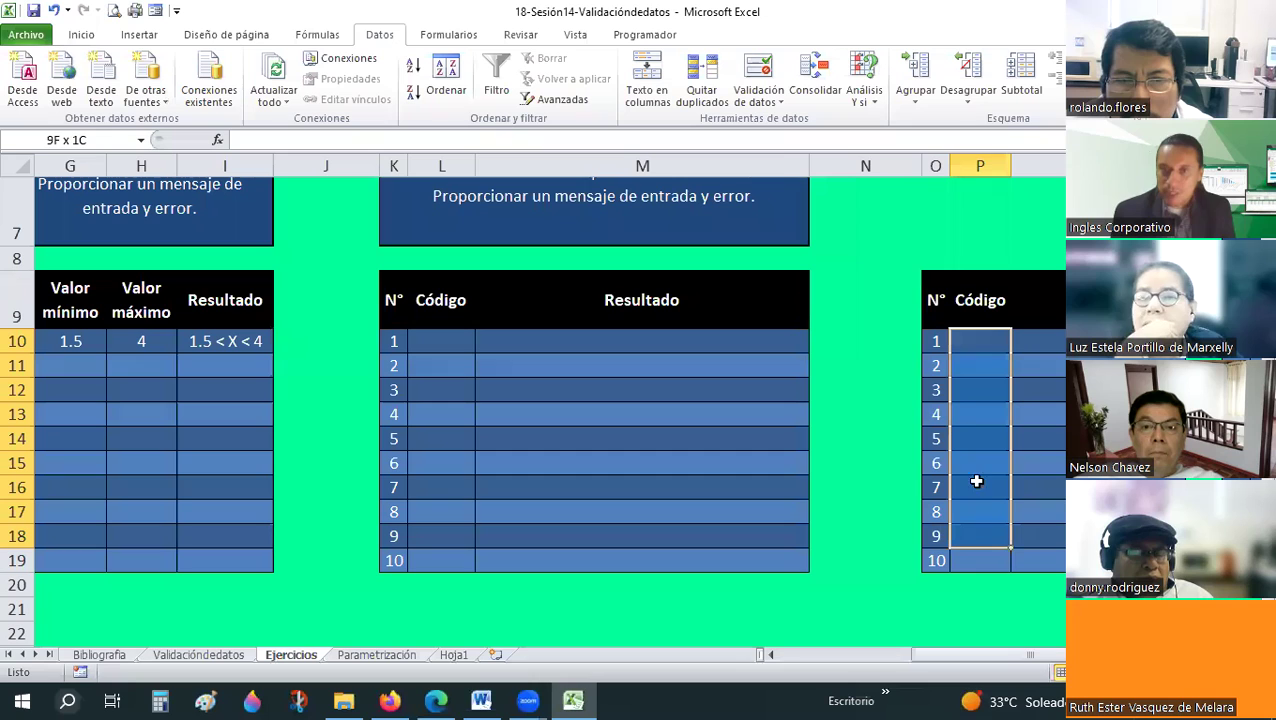
{"action": "right_click", "coordinate": [974, 353]}
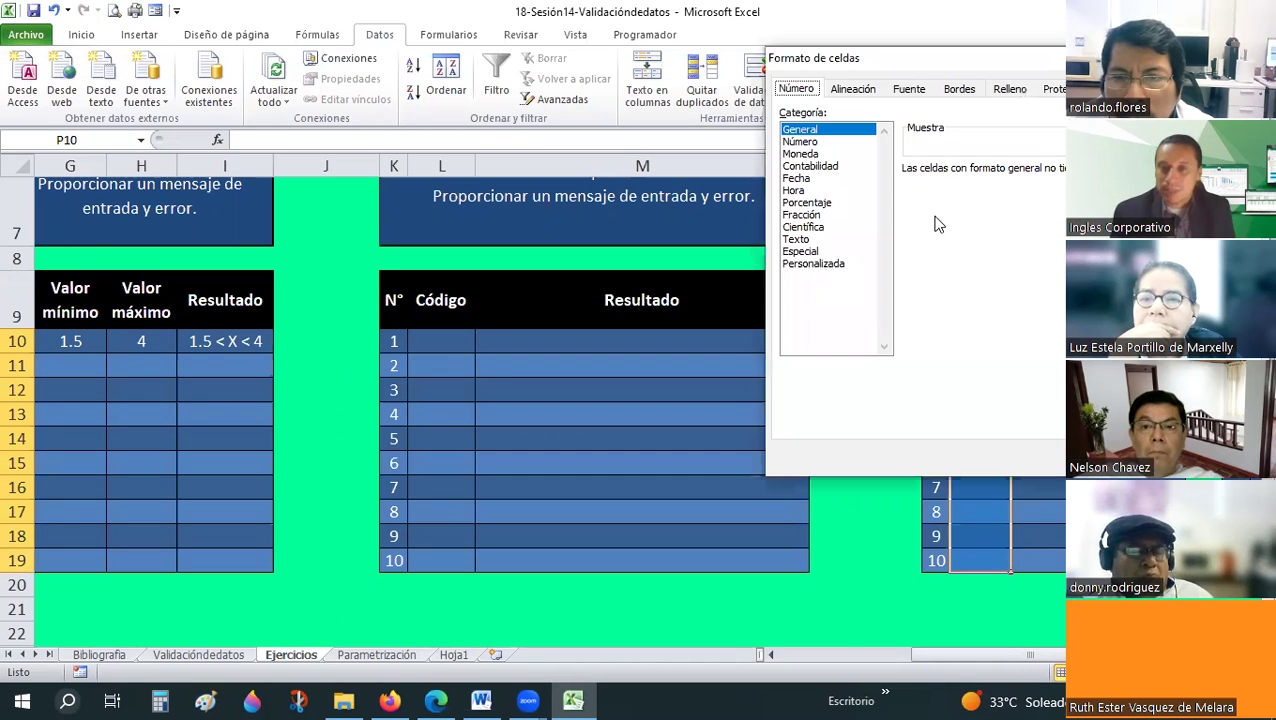
{"action": "key", "text": "End"}
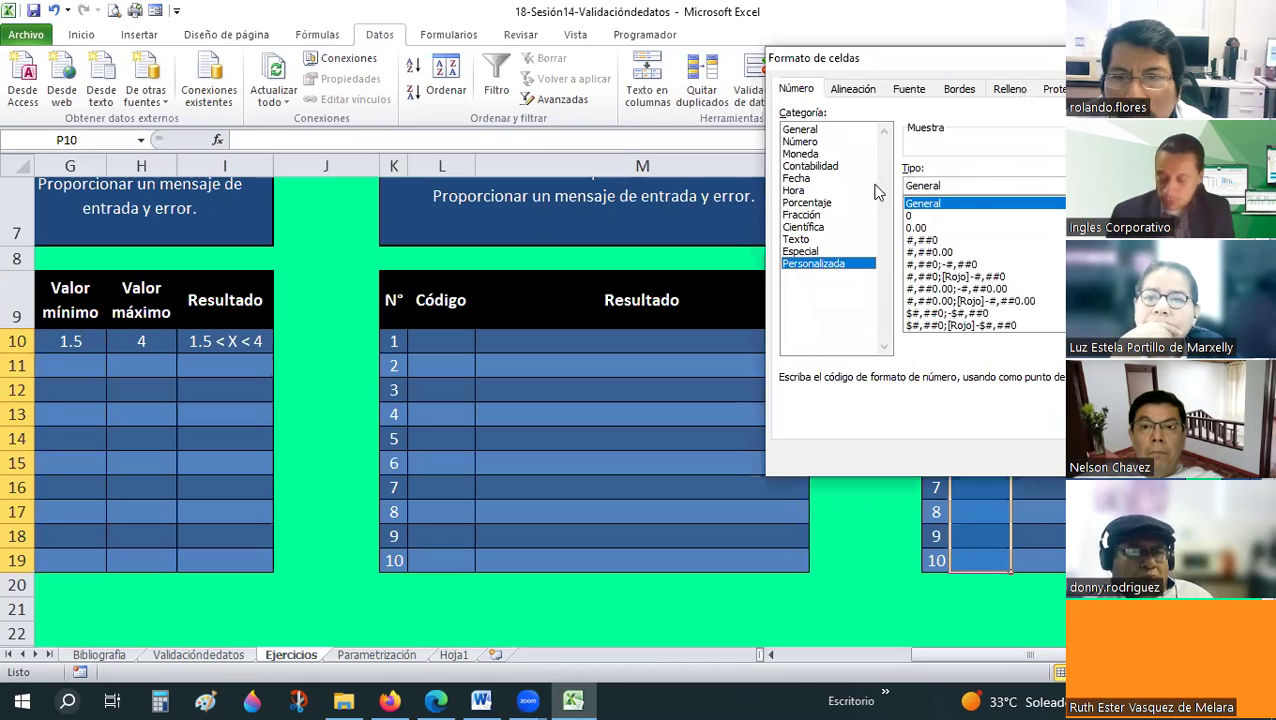
{"action": "type", "text": "0000"}
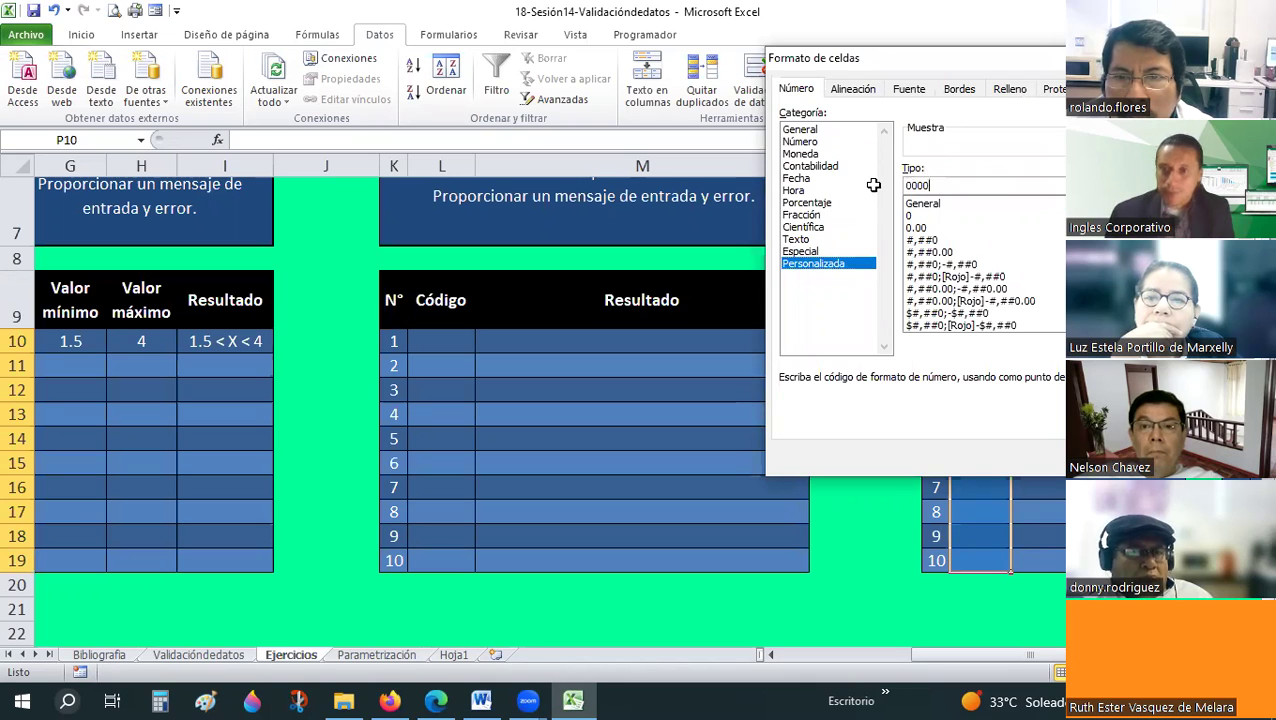
{"action": "key", "text": "Return"}
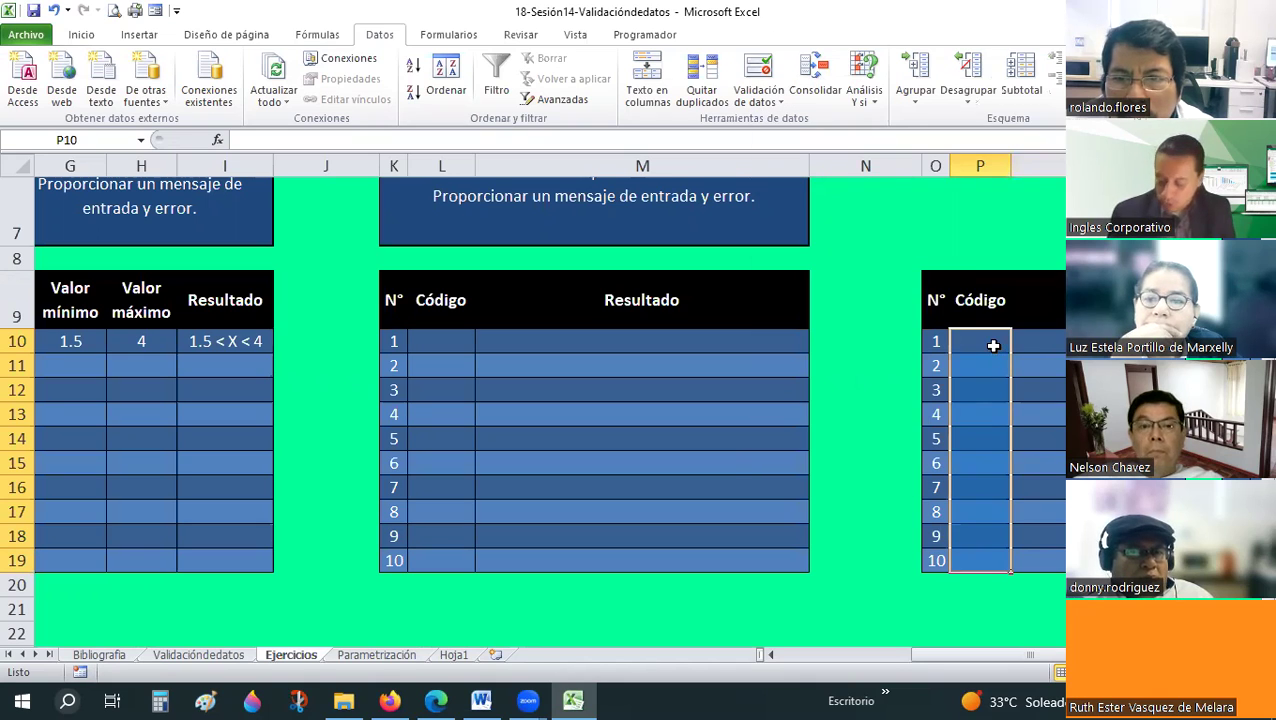
Enter code 1 in P10 and the formula =+P10+1 in P11.
{"action": "double_click", "coordinate": [994, 345]}
{"action": "type", "text": "1"}
{"action": "key", "text": "Return"}
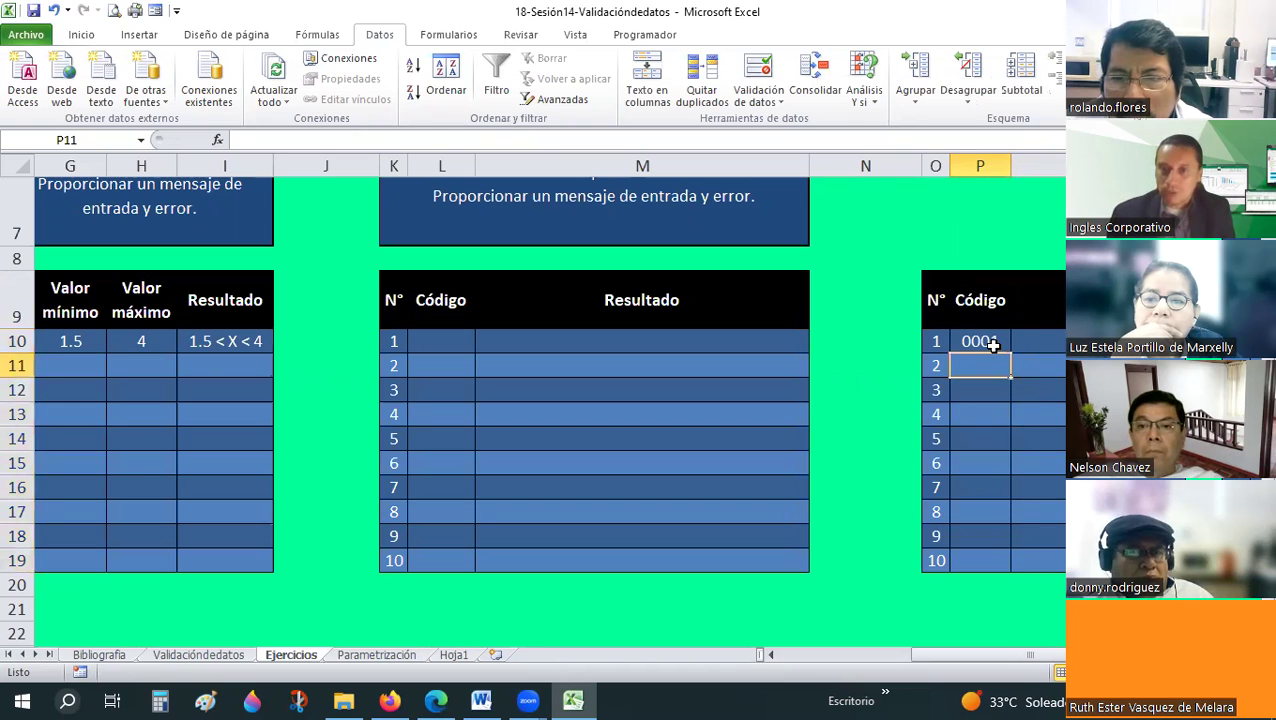
{"action": "type", "text": "2"}
{"action": "key", "text": "Return"}
{"action": "key", "text": "Up"}
{"action": "type", "text": "+"}
{"action": "left_click", "coordinate": [993, 344]}
{"action": "type", "text": "+"}
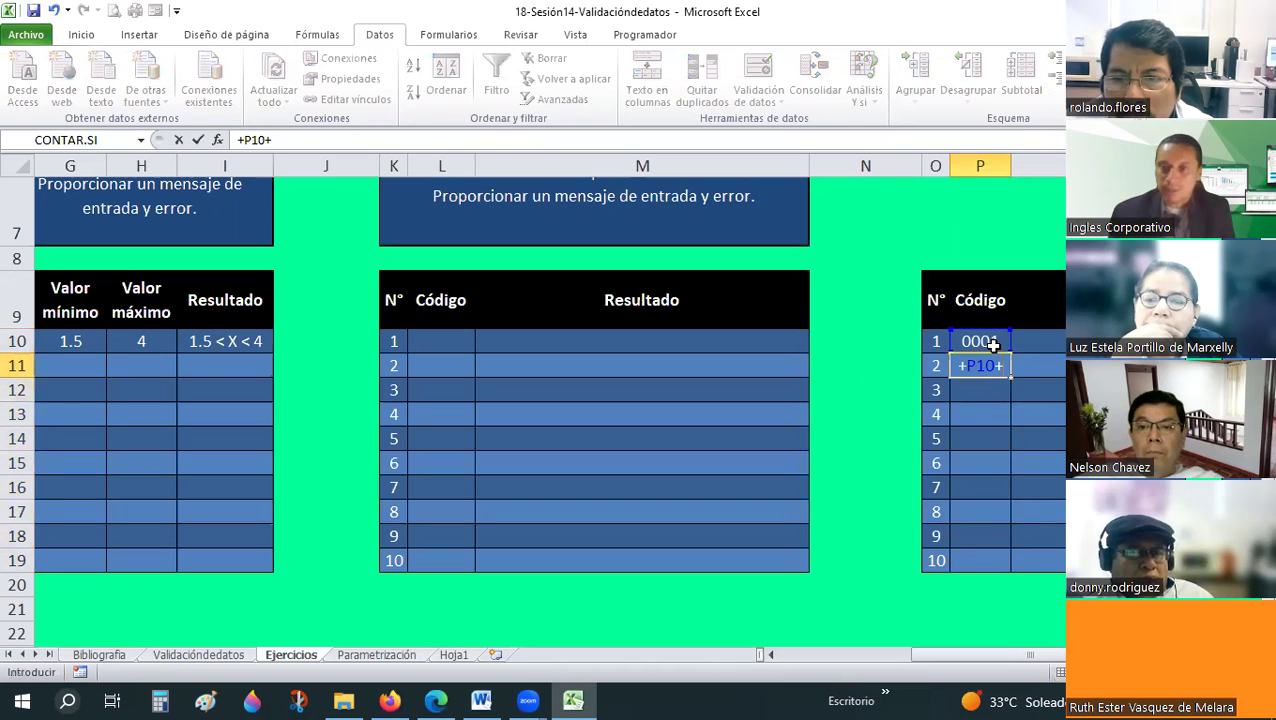
{"action": "type", "text": "1"}
{"action": "key", "text": "Return"}
Copy P11's incrementing formula into P12:P19 to produce codes 0003 through 0010.
{"action": "left_click", "coordinate": [1002, 366]}
{"action": "key", "text": "ctrl+c"}
{"action": "left_click_drag", "start_coordinate": [980, 390], "coordinate": [990, 560]}
{"action": "right_click", "coordinate": [993, 560]}
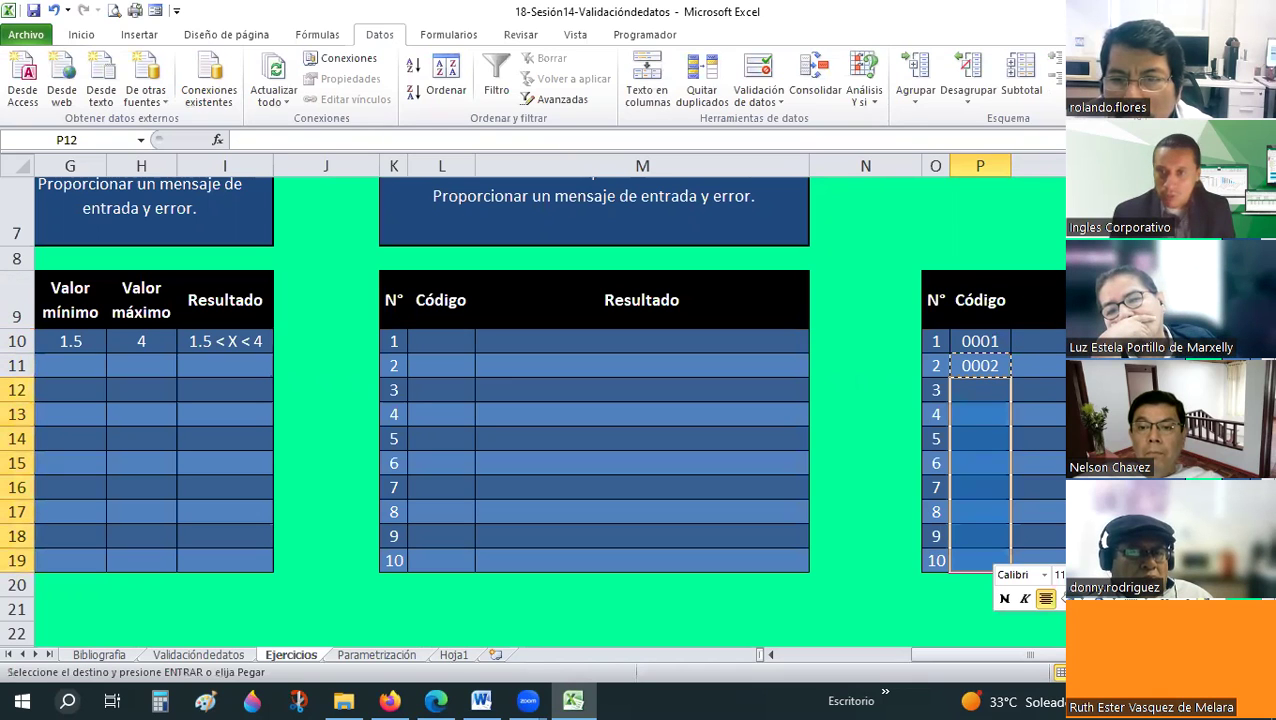
{"action": "left_click", "coordinate": [1032, 291]}
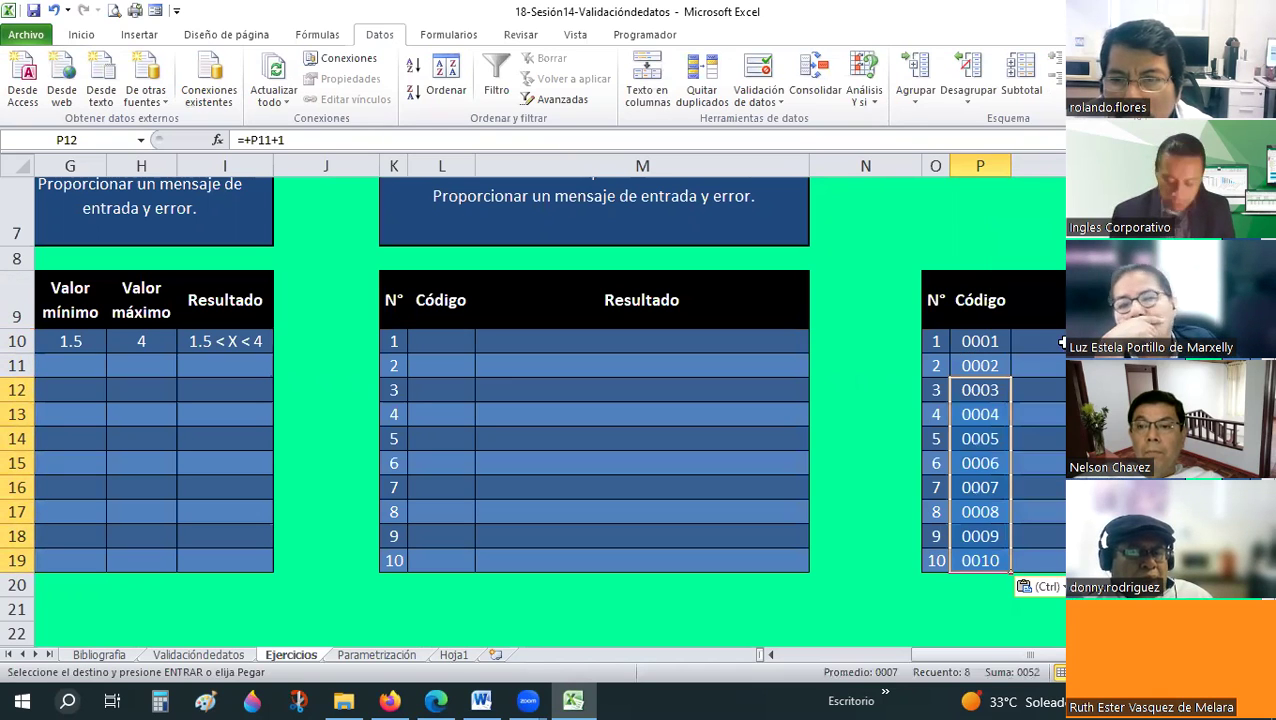
{"action": "left_click", "coordinate": [1060, 341]}
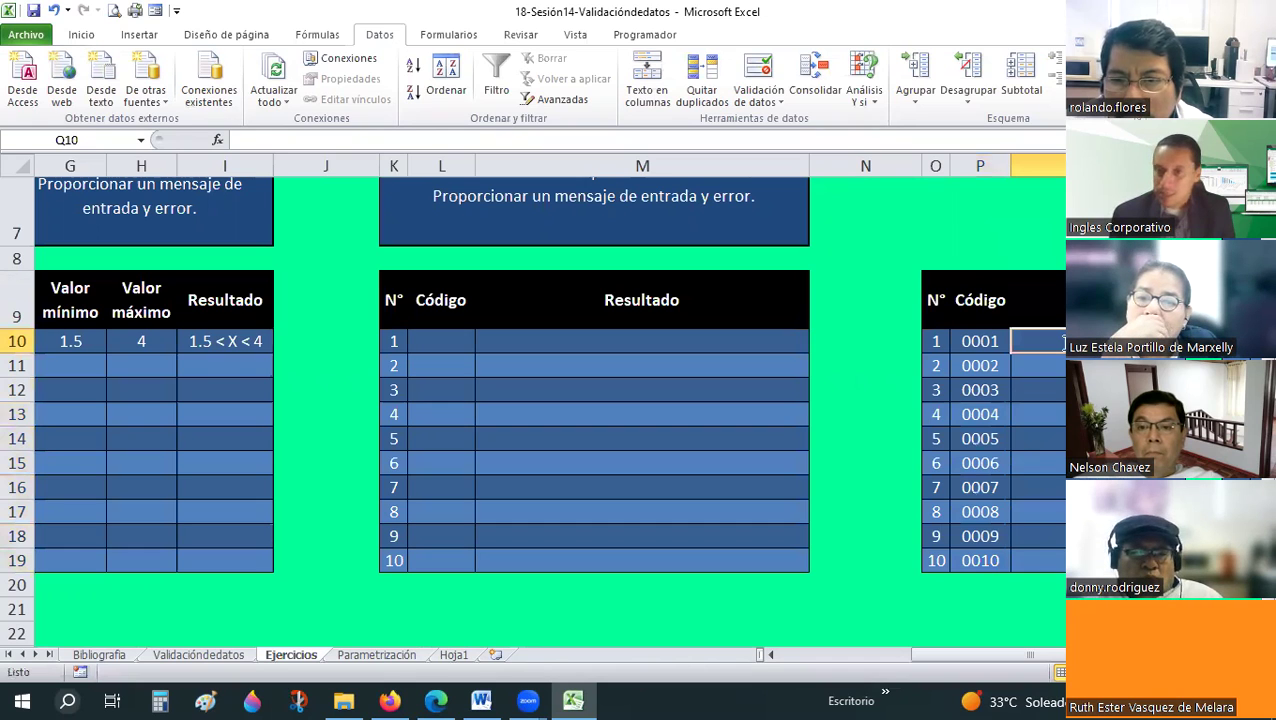
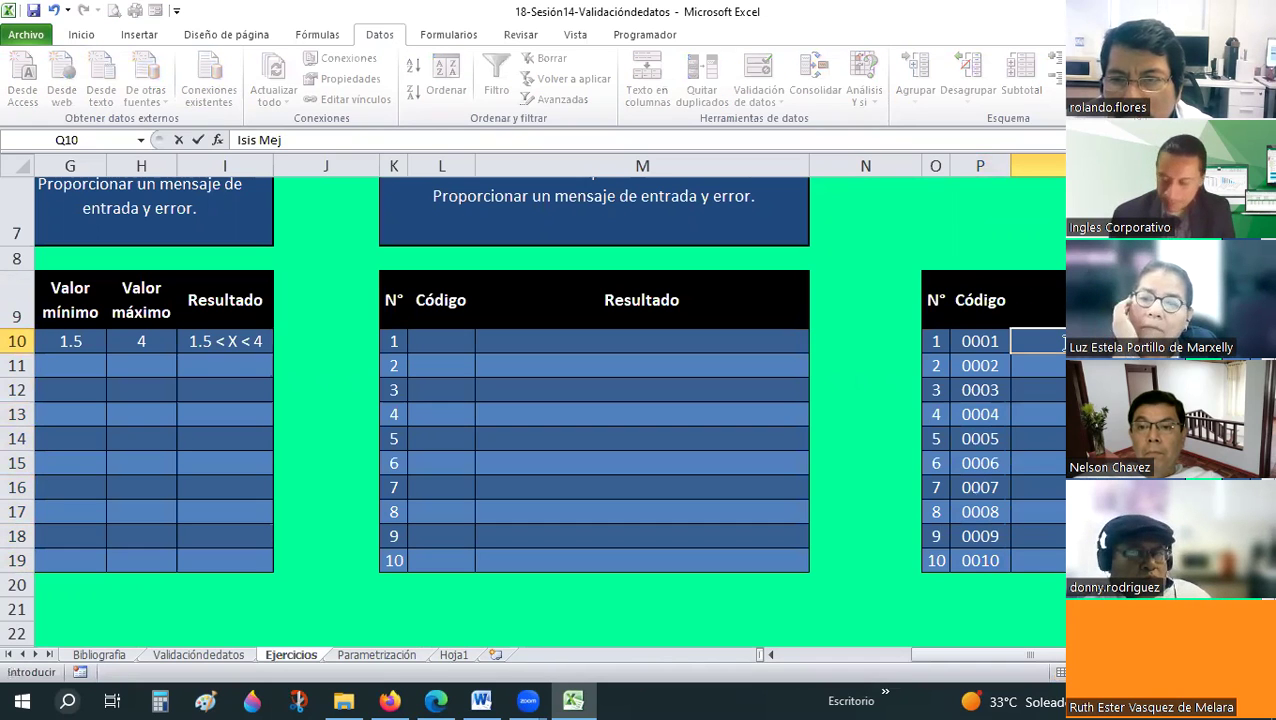
Enter an employee's name in each of Q10, Q11 and Q12, beside codes 0001–0003.
{"action": "key", "text": "Return"}
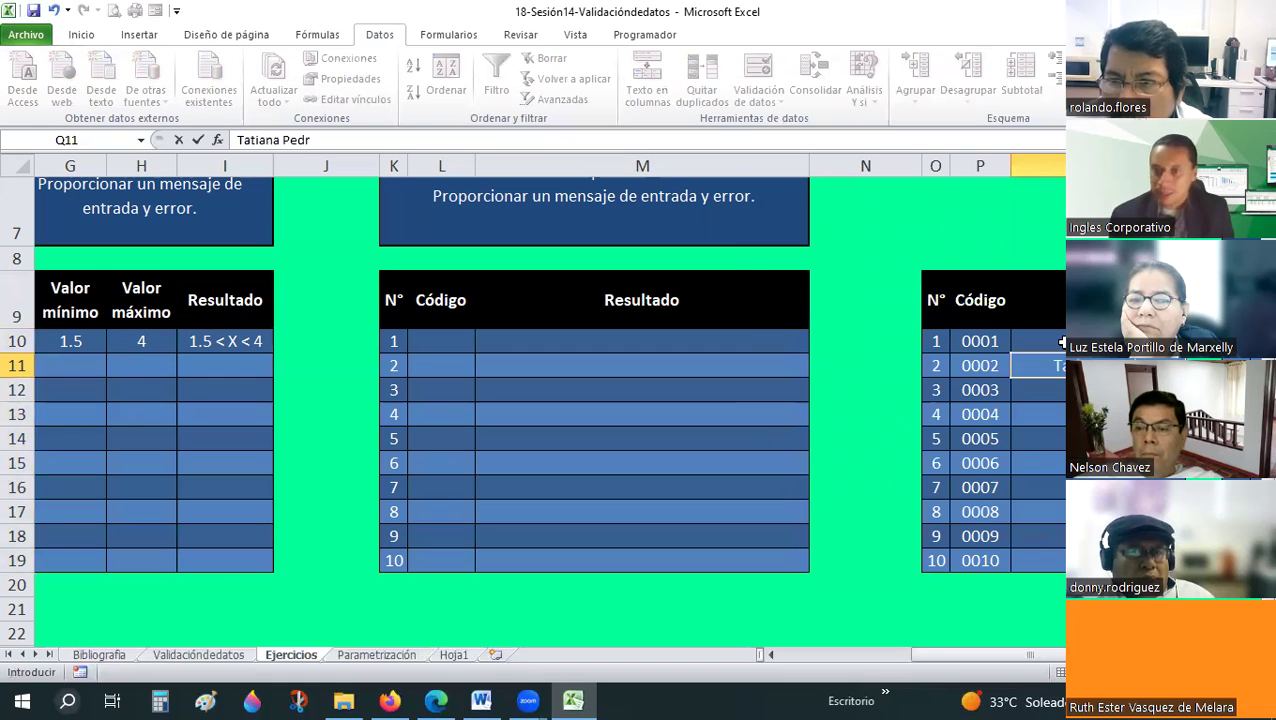
{"action": "key", "text": "Return"}
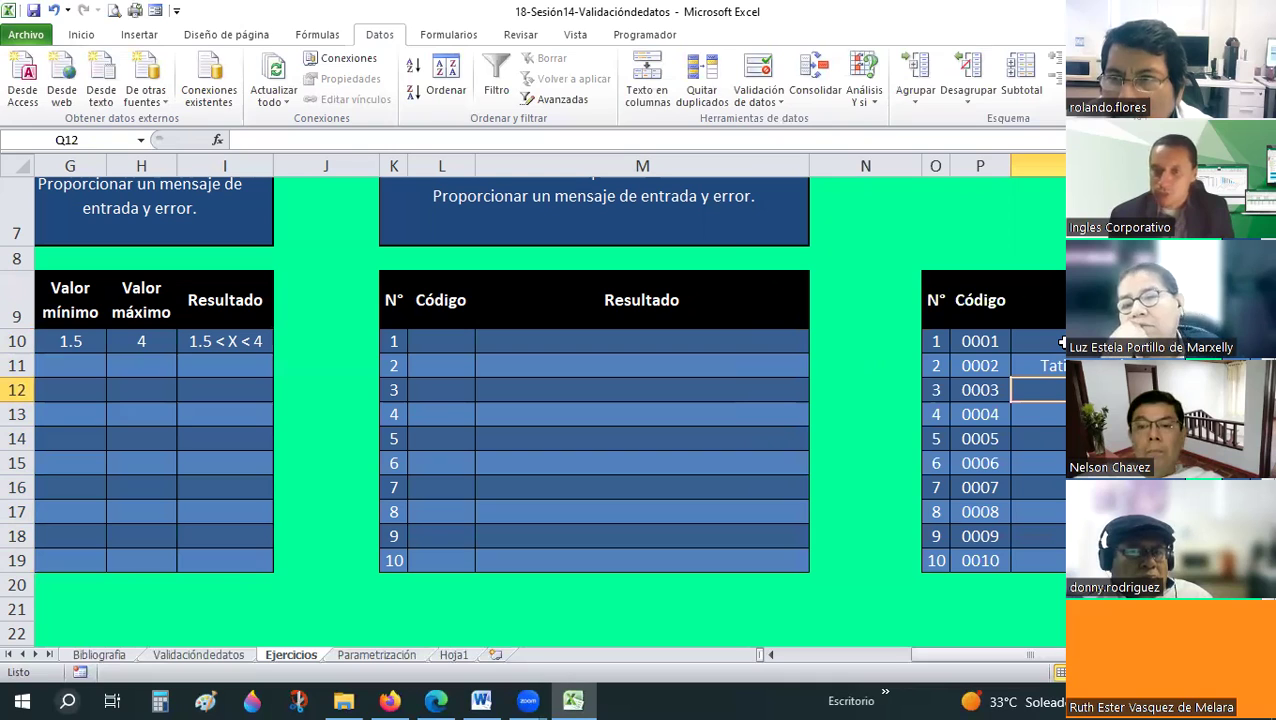
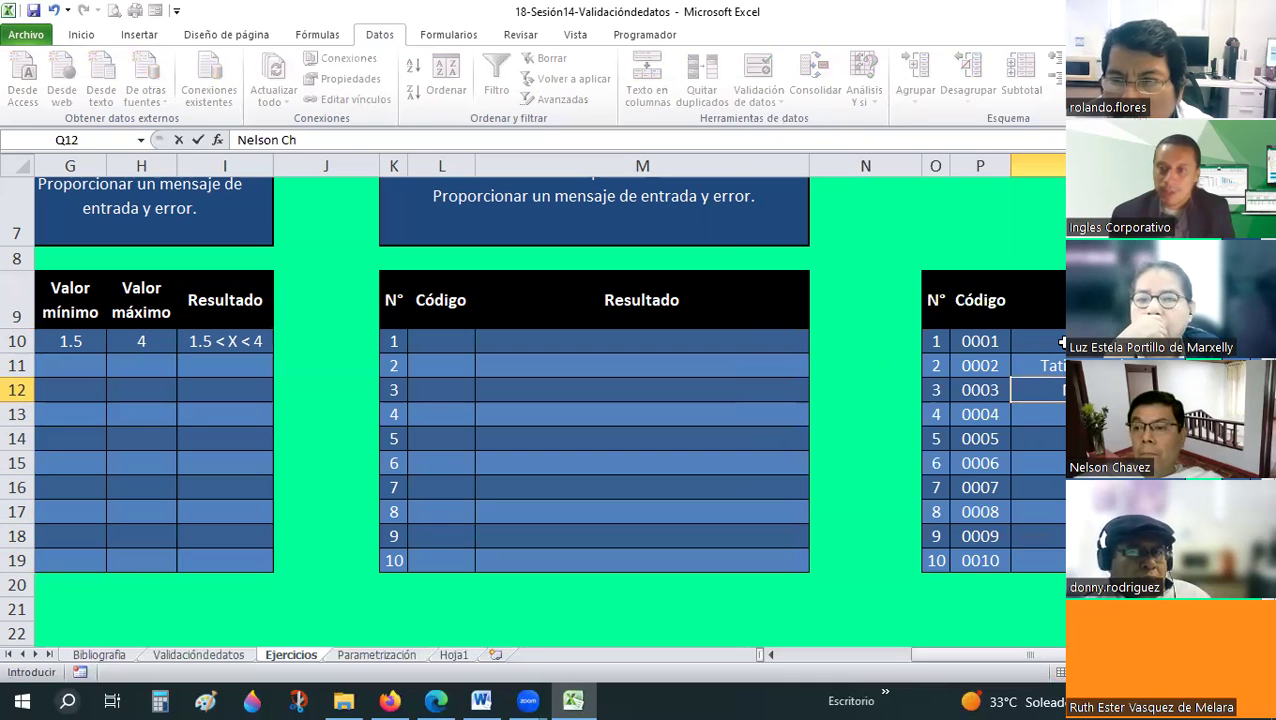
{"action": "key", "text": "Return"}
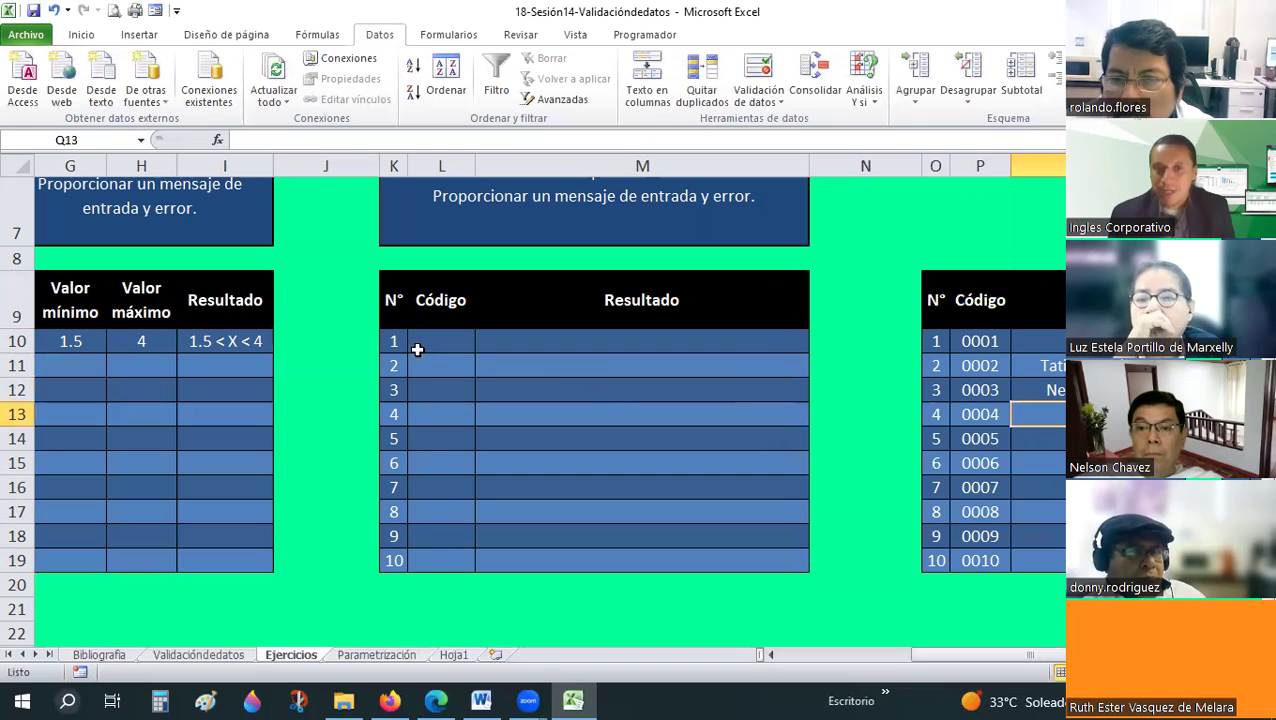
Restrict L10:L19 to a drop-down list sourced from =$P$10:$P$19.
{"action": "left_click_drag", "start_coordinate": [441, 341], "coordinate": [441, 560]}
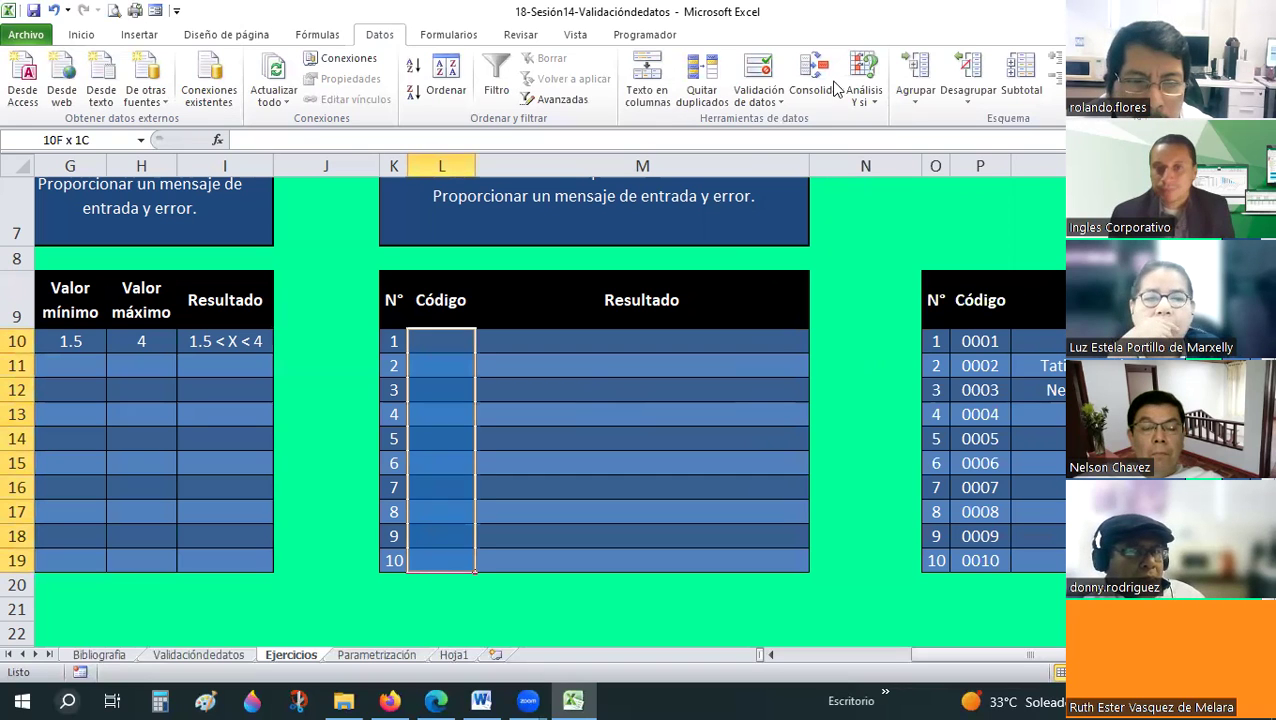
{"action": "left_click", "coordinate": [759, 101]}
{"action": "left_click", "coordinate": [790, 124]}
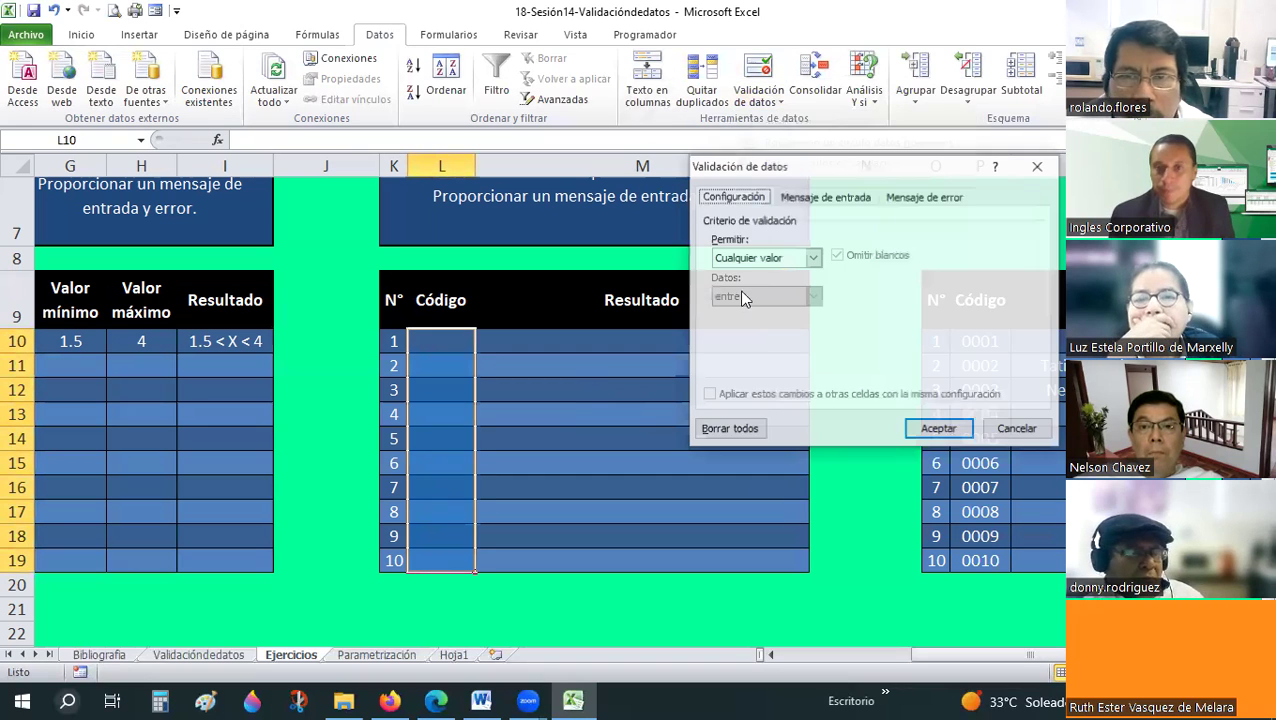
{"action": "left_click", "coordinate": [741, 258]}
{"action": "left_click", "coordinate": [740, 315]}
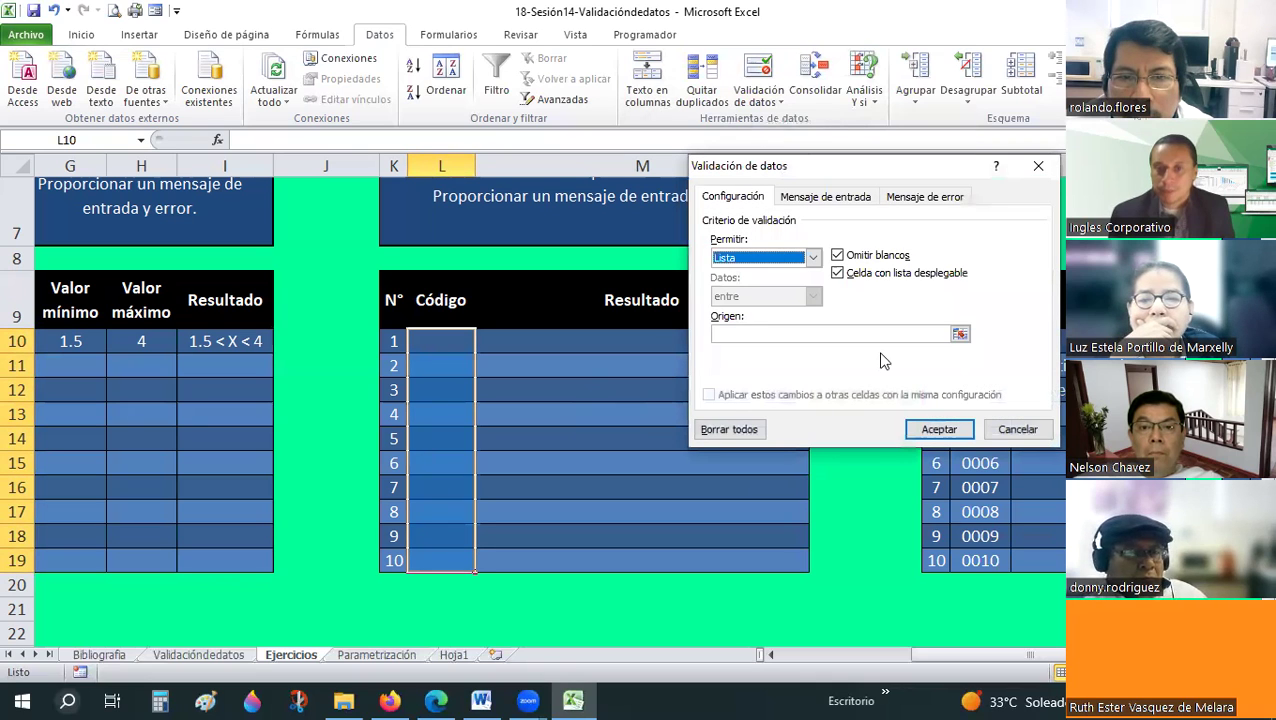
{"action": "left_click", "coordinate": [945, 334]}
{"action": "left_click_drag", "start_coordinate": [980, 341], "coordinate": [977, 561]}
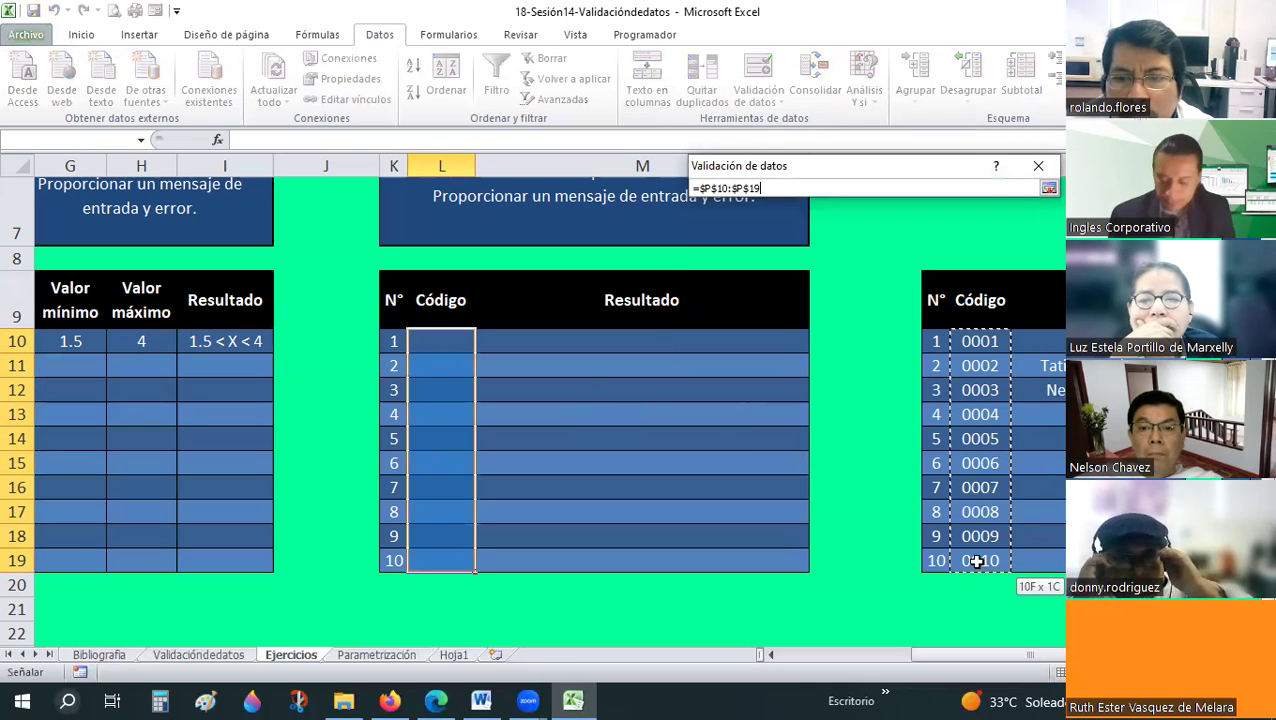
{"action": "key", "text": "Return"}
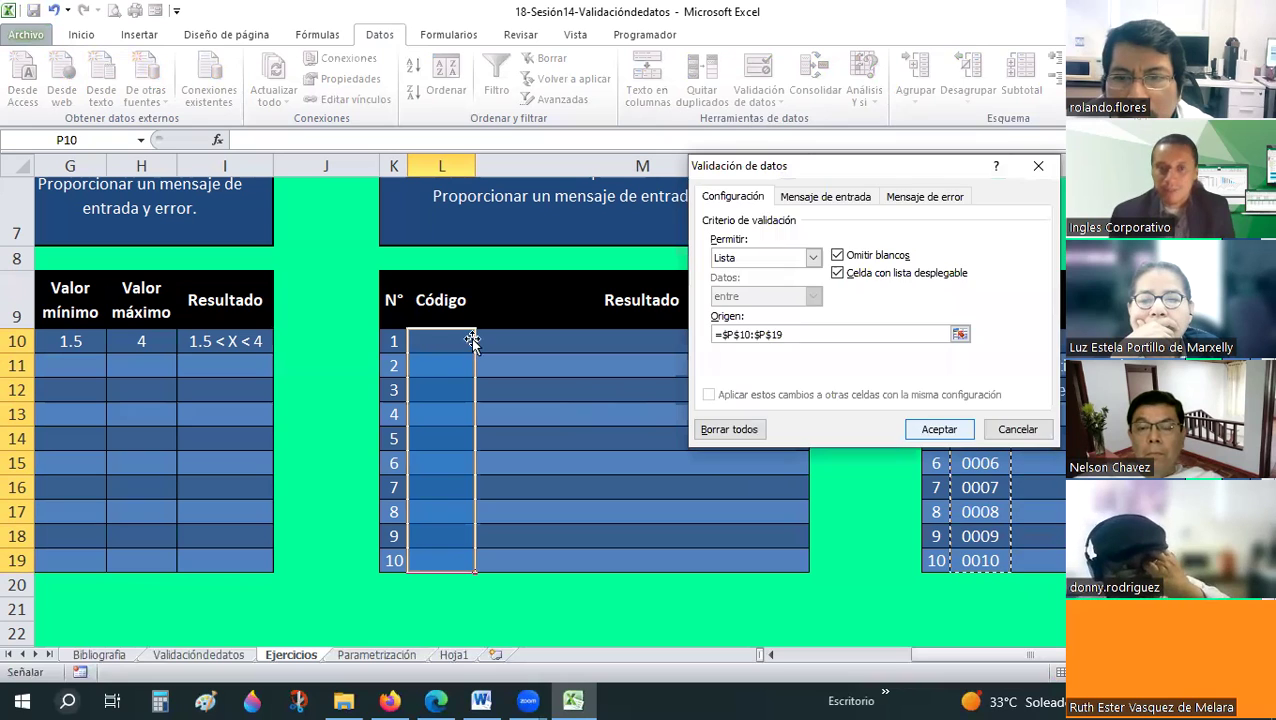
{"action": "key", "text": "Return"}
Enter code 3 in L10 and check the employee name returned in Resultado.
{"action": "left_click", "coordinate": [477, 348]}
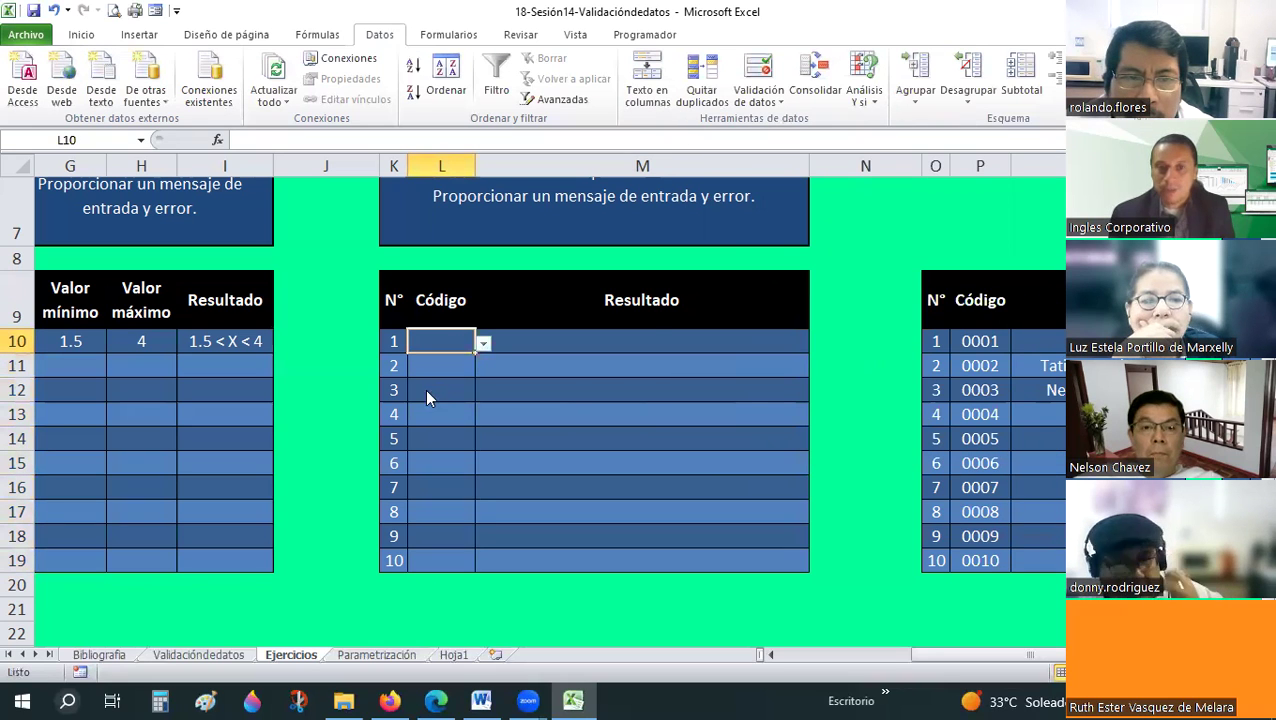
{"action": "type", "text": "3"}
{"action": "key", "text": "ctrl+Return"}
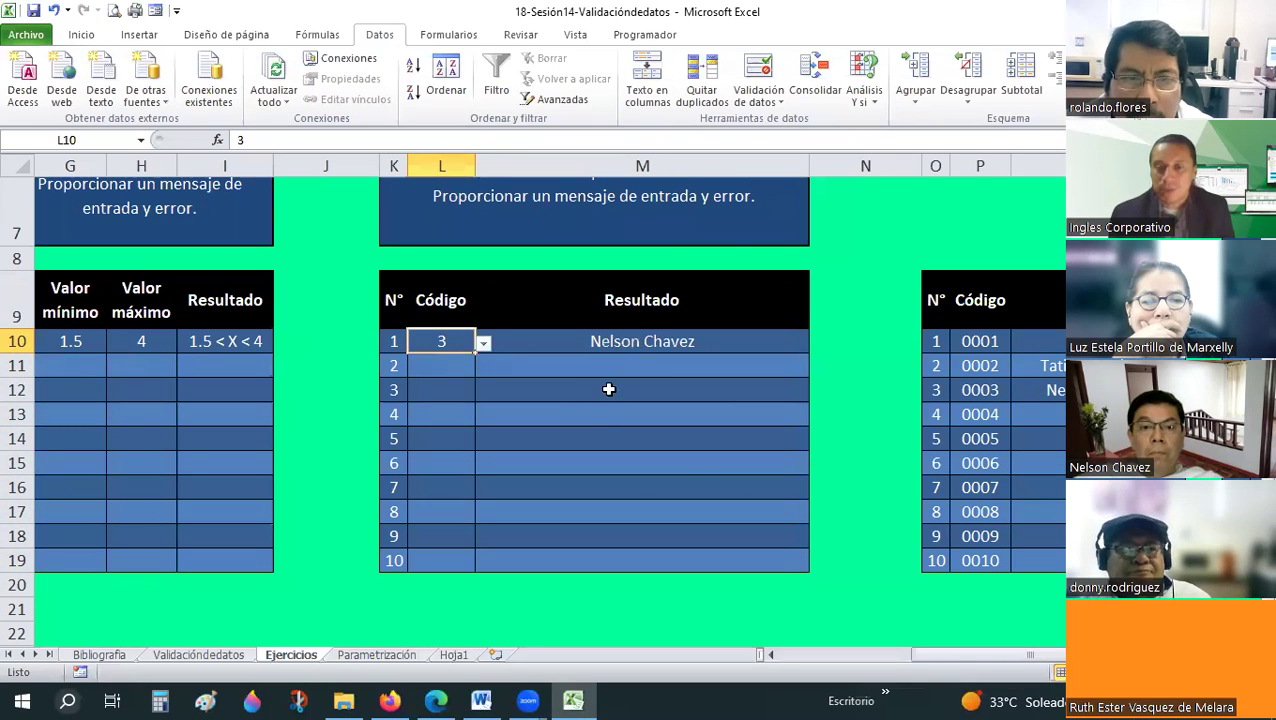
{"action": "key", "text": "Right"}
{"action": "left_click_drag", "start_coordinate": [960, 652], "coordinate": [968, 652]}
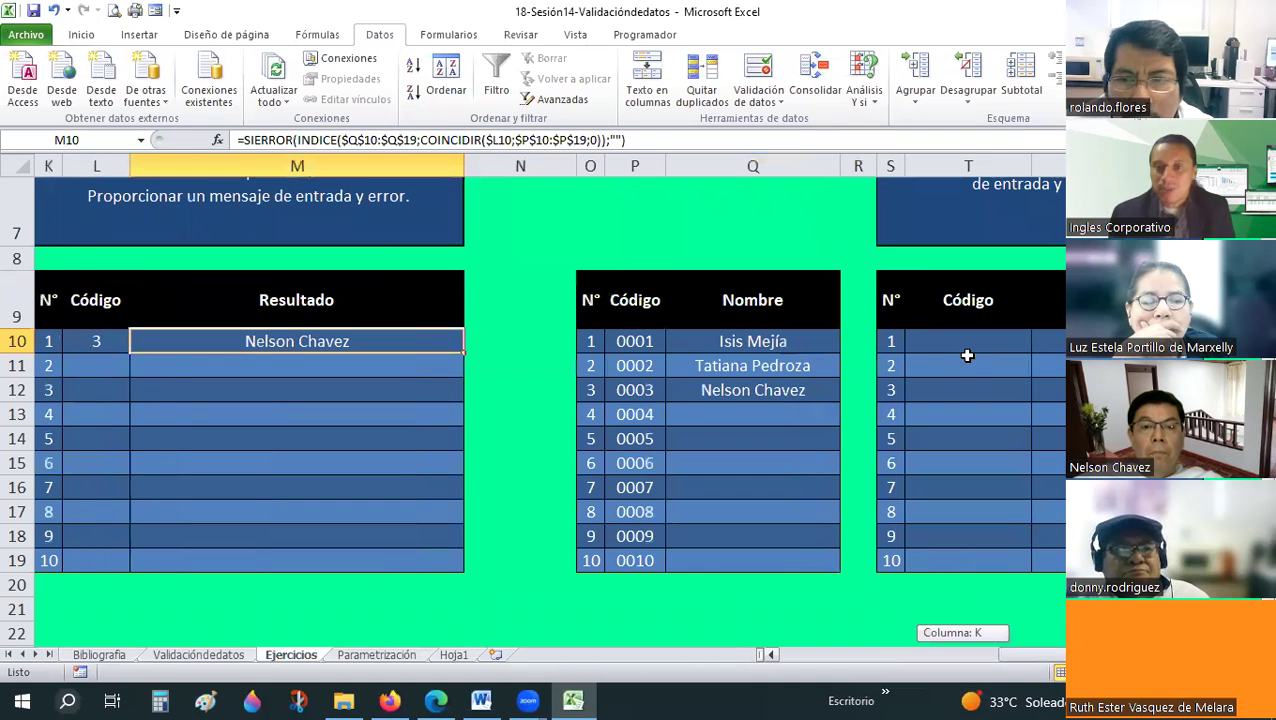
Link T10 to P10 with =P10 and paste it down T11:T19.
{"action": "left_click", "coordinate": [961, 344]}
{"action": "type", "text": "="}
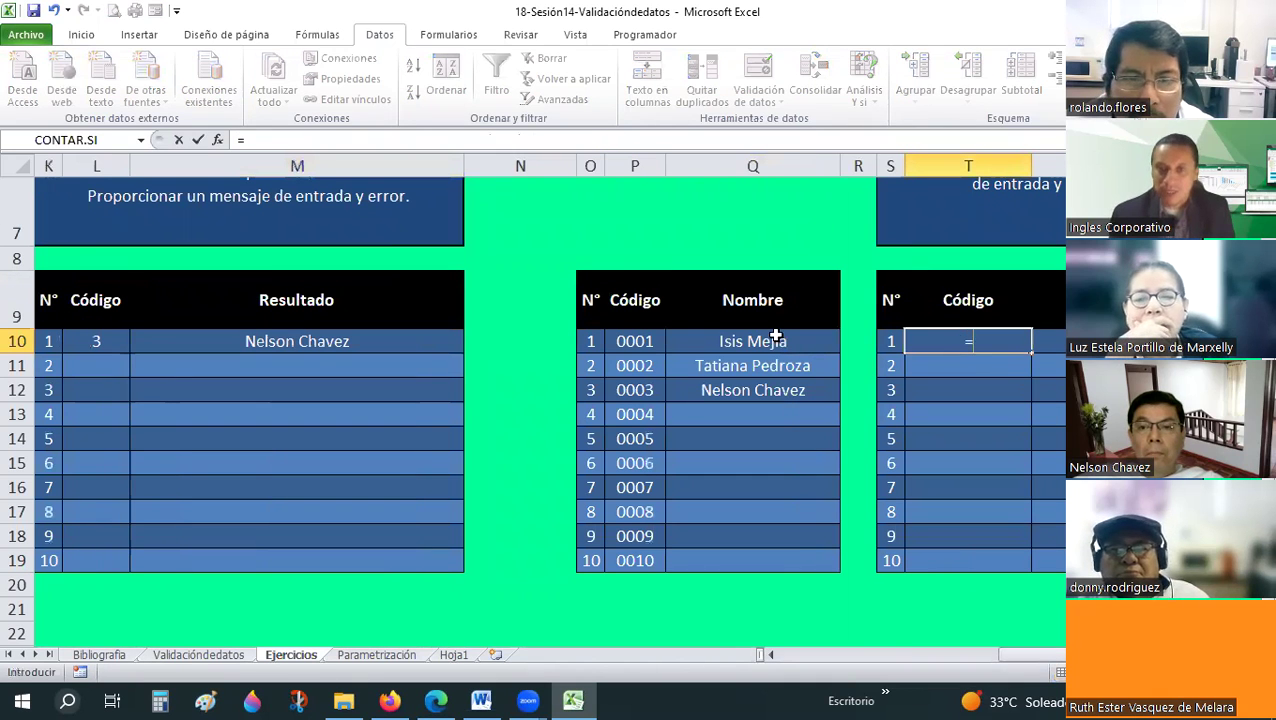
{"action": "left_click", "coordinate": [637, 341]}
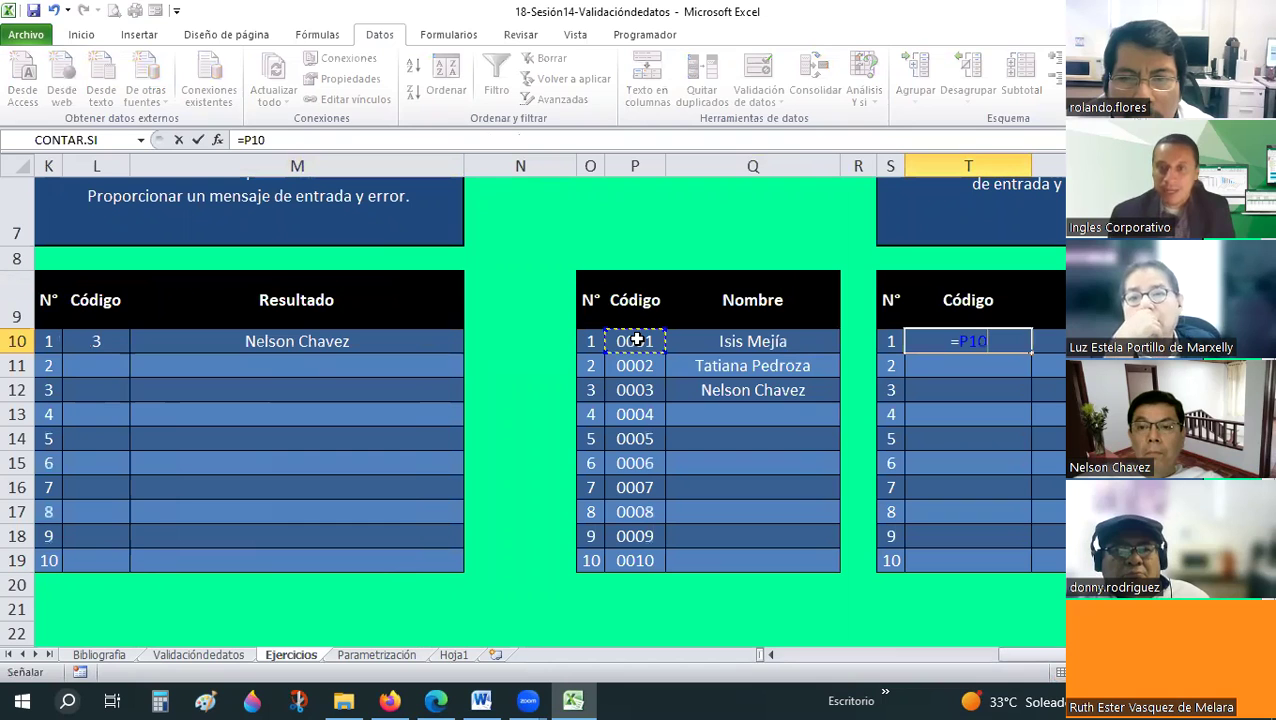
{"action": "key", "text": "Return"}
{"action": "left_click", "coordinate": [990, 342]}
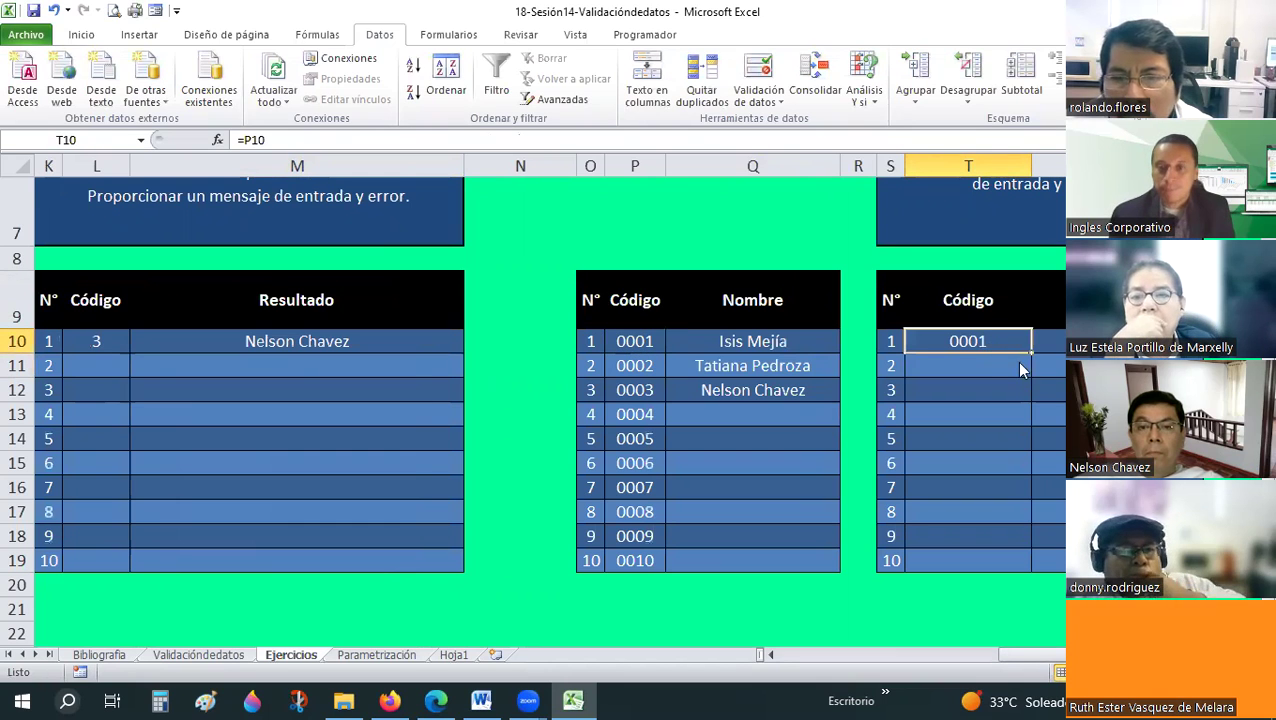
{"action": "key", "text": "ctrl+c"}
{"action": "right_click", "coordinate": [984, 370]}
{"action": "left_click_drag", "start_coordinate": [961, 366], "coordinate": [961, 554]}
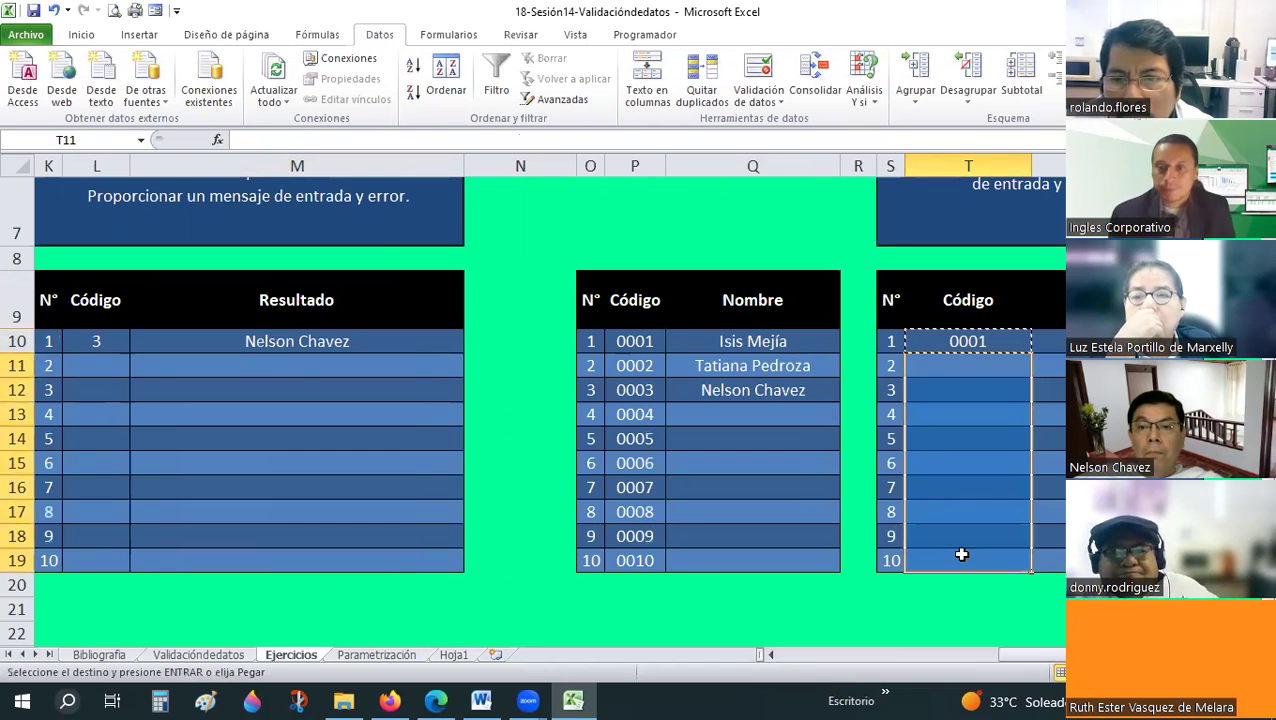
{"action": "right_click", "coordinate": [1030, 392]}
{"action": "key", "text": "ctrl+v"}
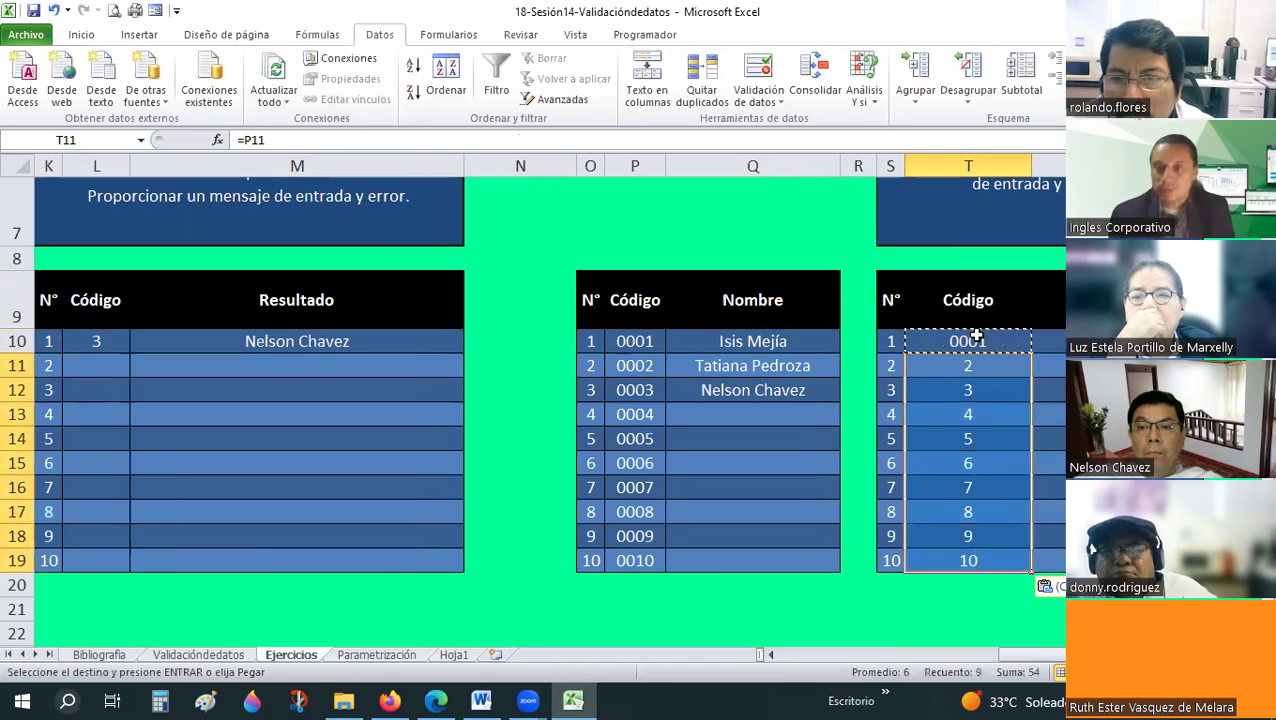
Re-paste T10 into T11:T19 as formulas with number formats.
{"action": "left_click", "coordinate": [976, 336]}
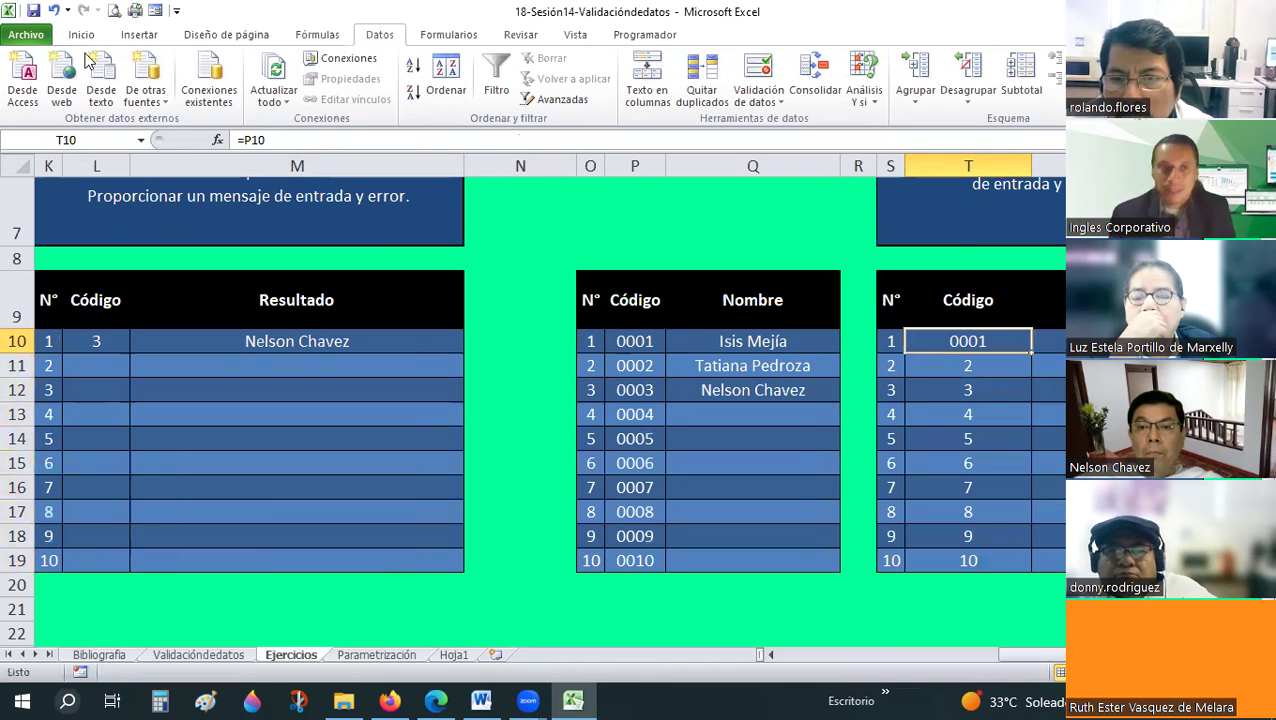
{"action": "key", "text": "ctrl+c"}
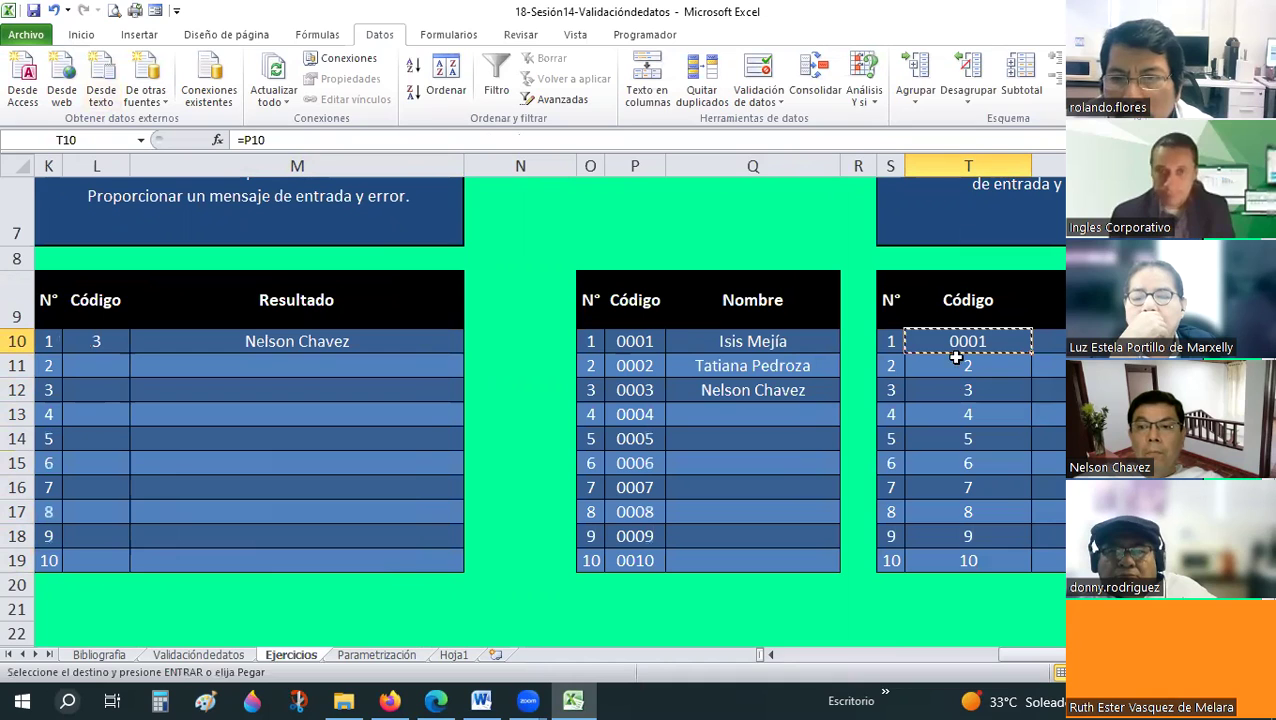
{"action": "left_click_drag", "start_coordinate": [954, 366], "coordinate": [931, 563]}
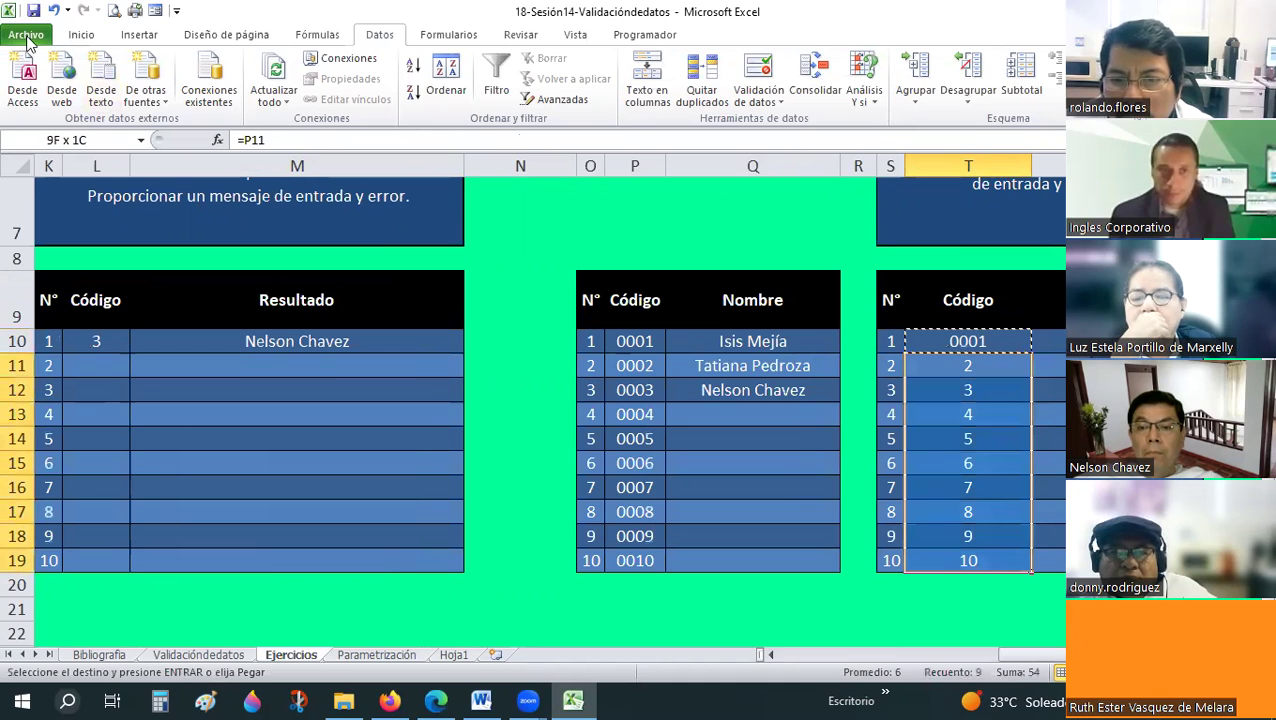
{"action": "scroll", "coordinate": [50, 100], "scroll_direction": "up", "scroll_amount": 4}
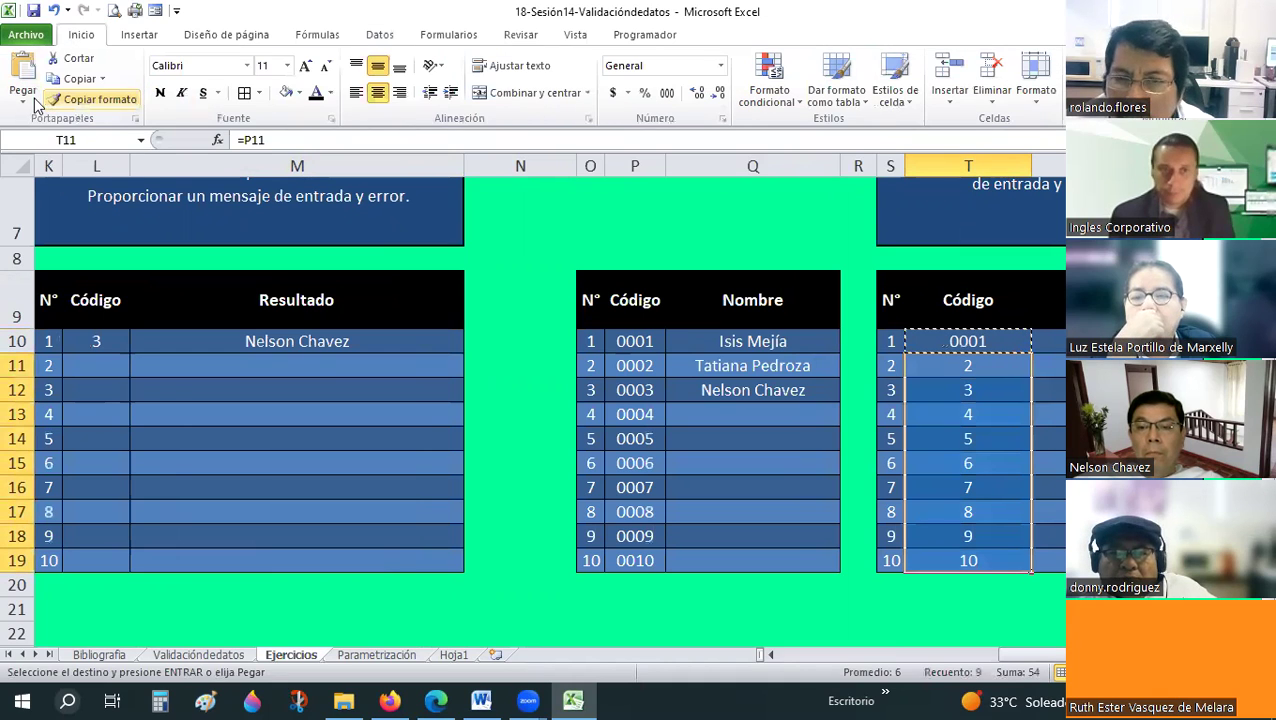
{"action": "left_click", "coordinate": [35, 103]}
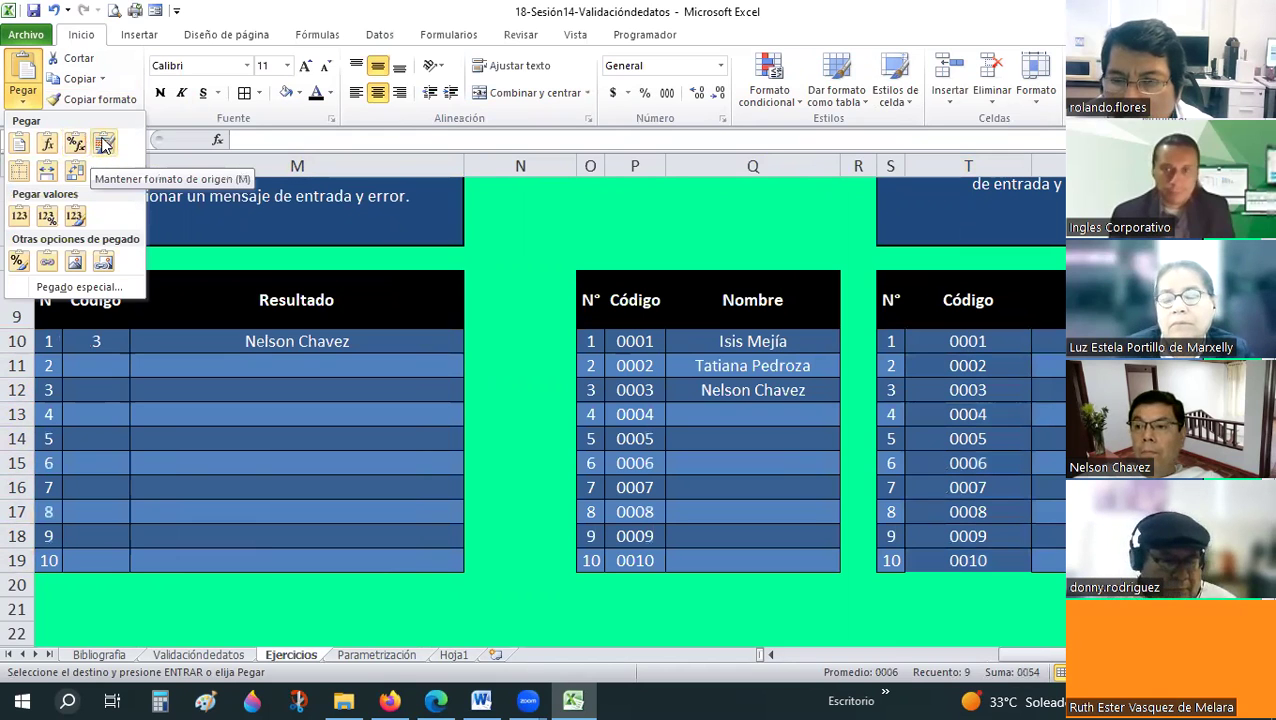
{"action": "left_click", "coordinate": [100, 145]}
{"action": "key", "text": "Down"}
{"action": "key", "text": "Down"}
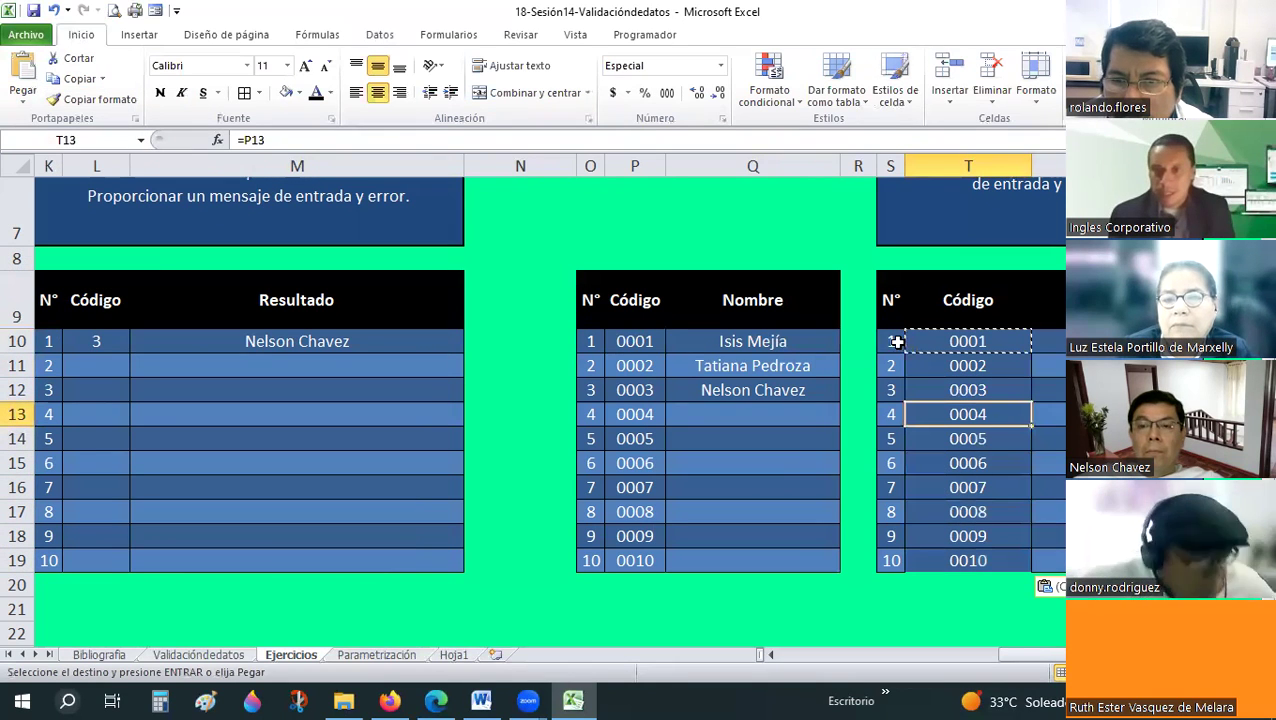
Apply the custom 0000 number format to Código cells T10:T19.
{"action": "left_click_drag", "start_coordinate": [891, 341], "coordinate": [891, 365]}
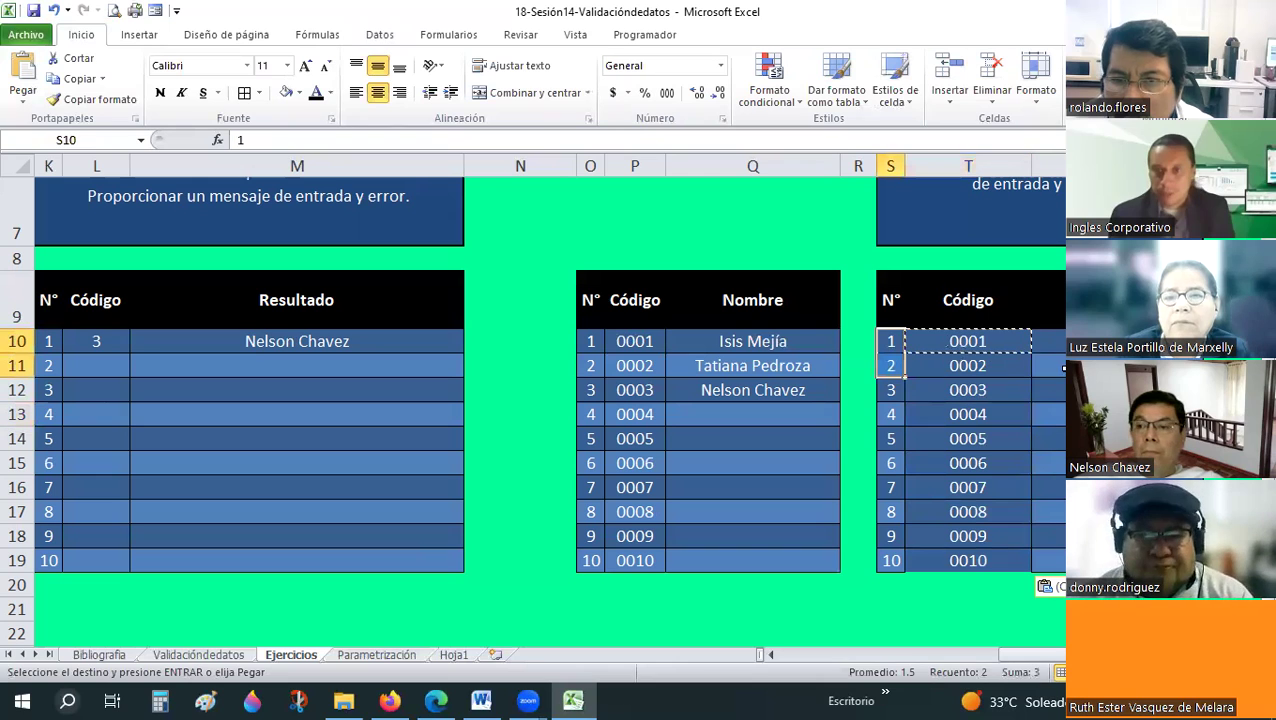
{"action": "left_click", "coordinate": [967, 341]}
{"action": "left_click_drag", "start_coordinate": [976, 568], "coordinate": [977, 572]}
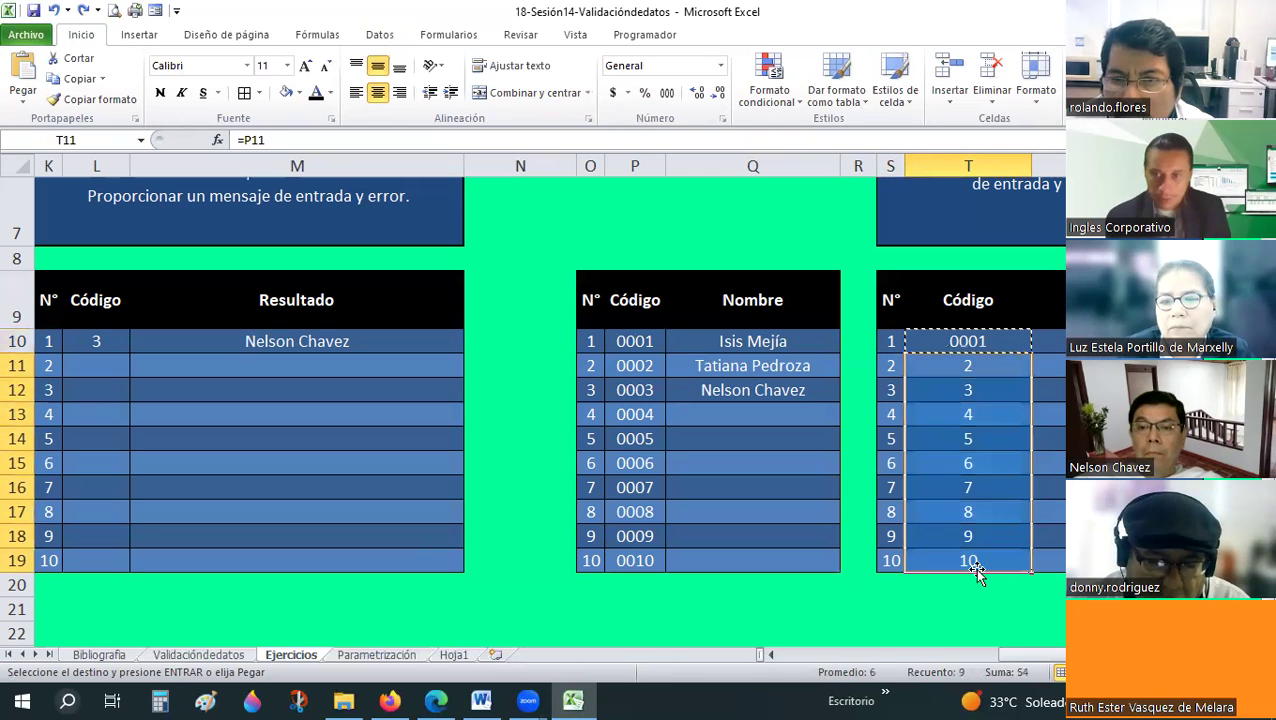
{"action": "left_click", "coordinate": [972, 366]}
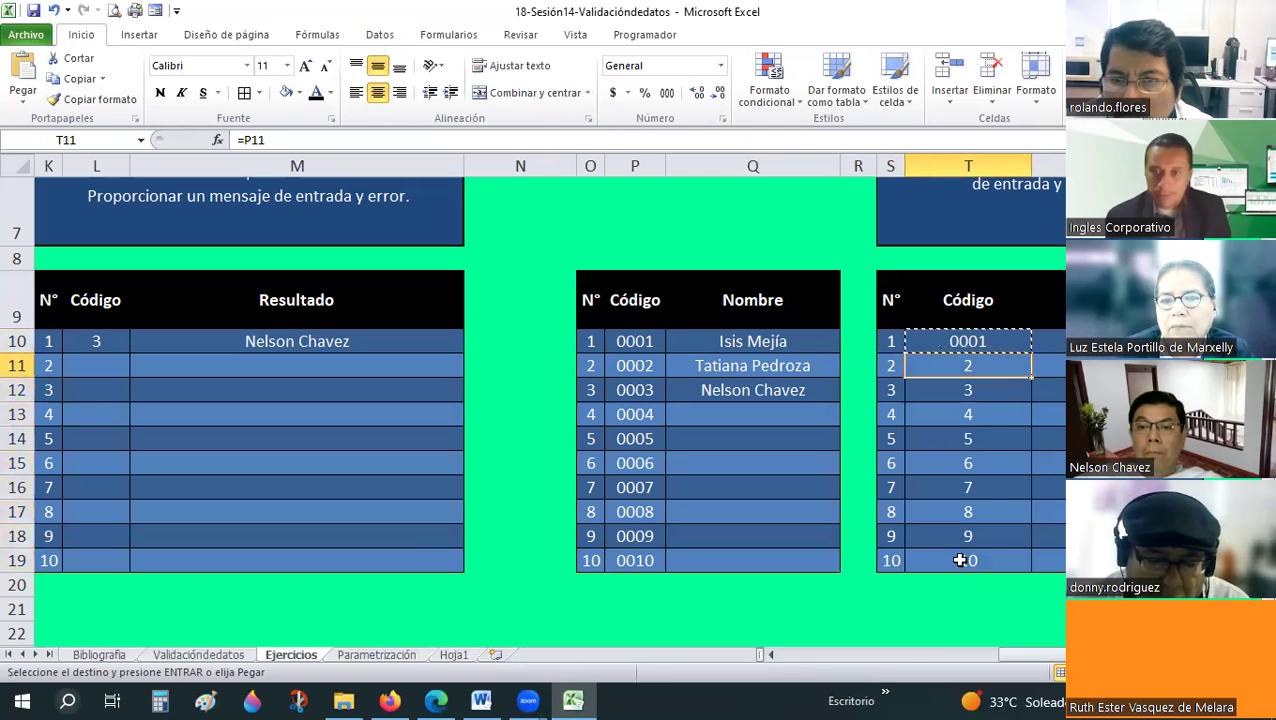
{"action": "left_click_drag", "start_coordinate": [968, 341], "coordinate": [960, 560]}
{"action": "right_click", "coordinate": [960, 560]}
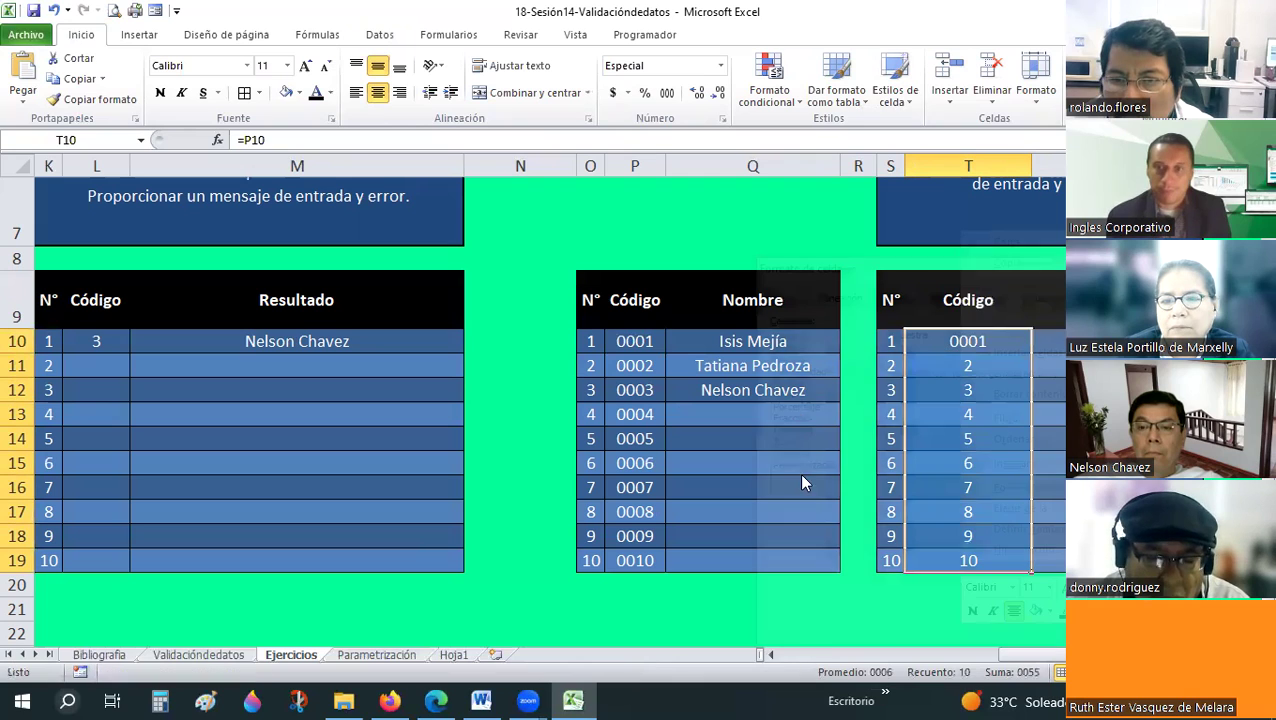
{"action": "left_click", "coordinate": [801, 477]}
{"action": "left_click", "coordinate": [795, 466]}
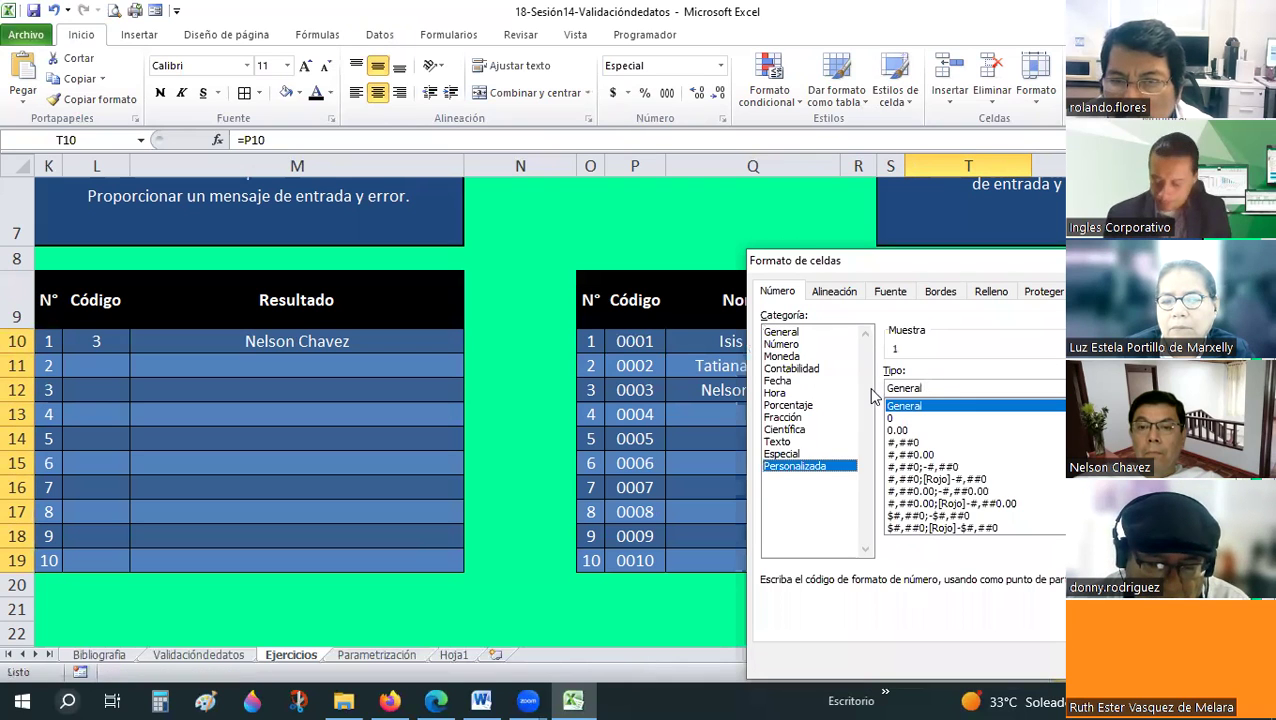
{"action": "type", "text": "0"}
{"action": "key", "text": "Return"}
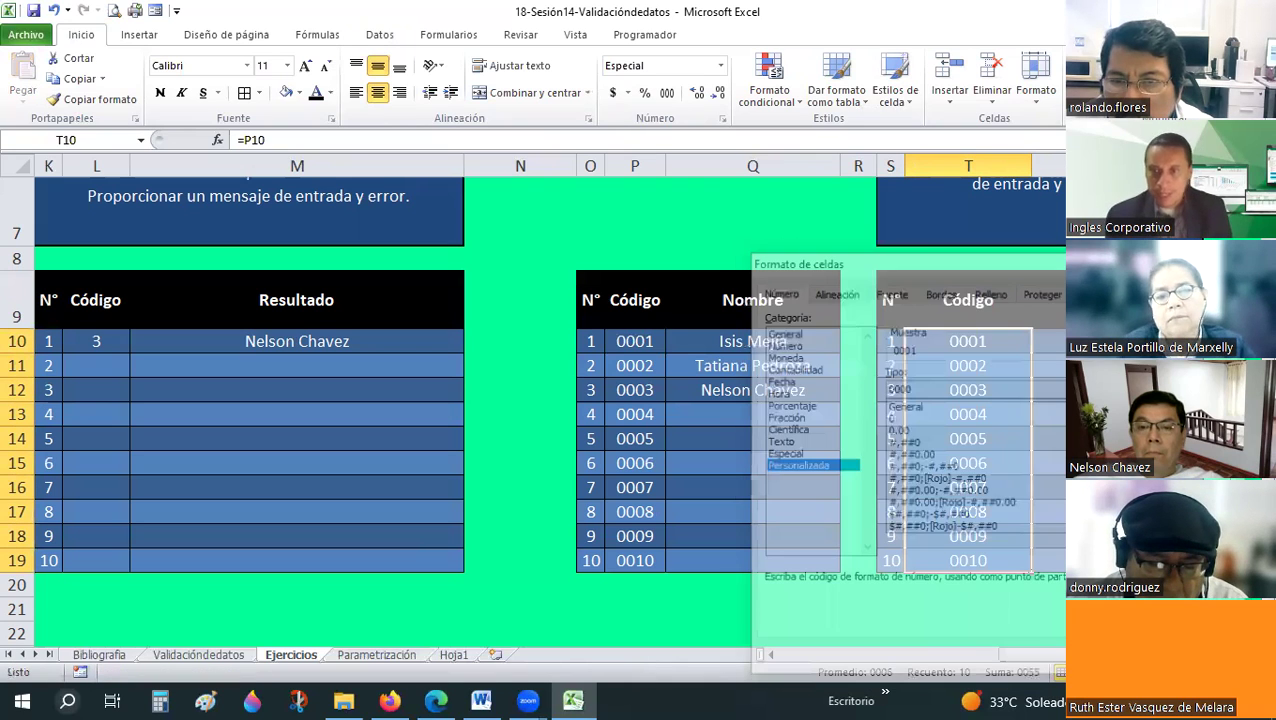
{"action": "mouse_move", "coordinate": [893, 292]}
{"action": "left_mouse_down"}
{"action": "mouse_move", "coordinate": [1014, 374]}
{"action": "mouse_move", "coordinate": [1045, 560]}
{"action": "left_mouse_up"}
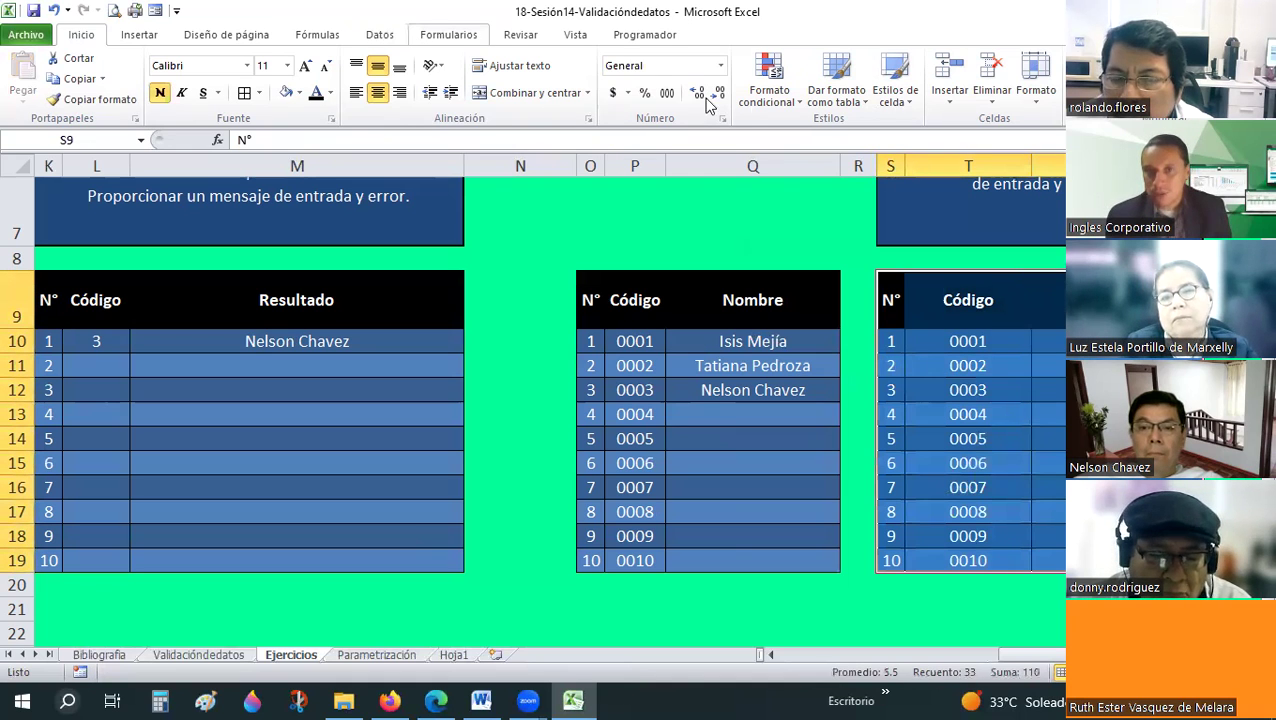
Limit S9:T19 to text length equal to 0, then test it by entering dasd in T13.
{"action": "scroll", "coordinate": [757, 108], "scroll_direction": "down", "scroll_amount": 4}
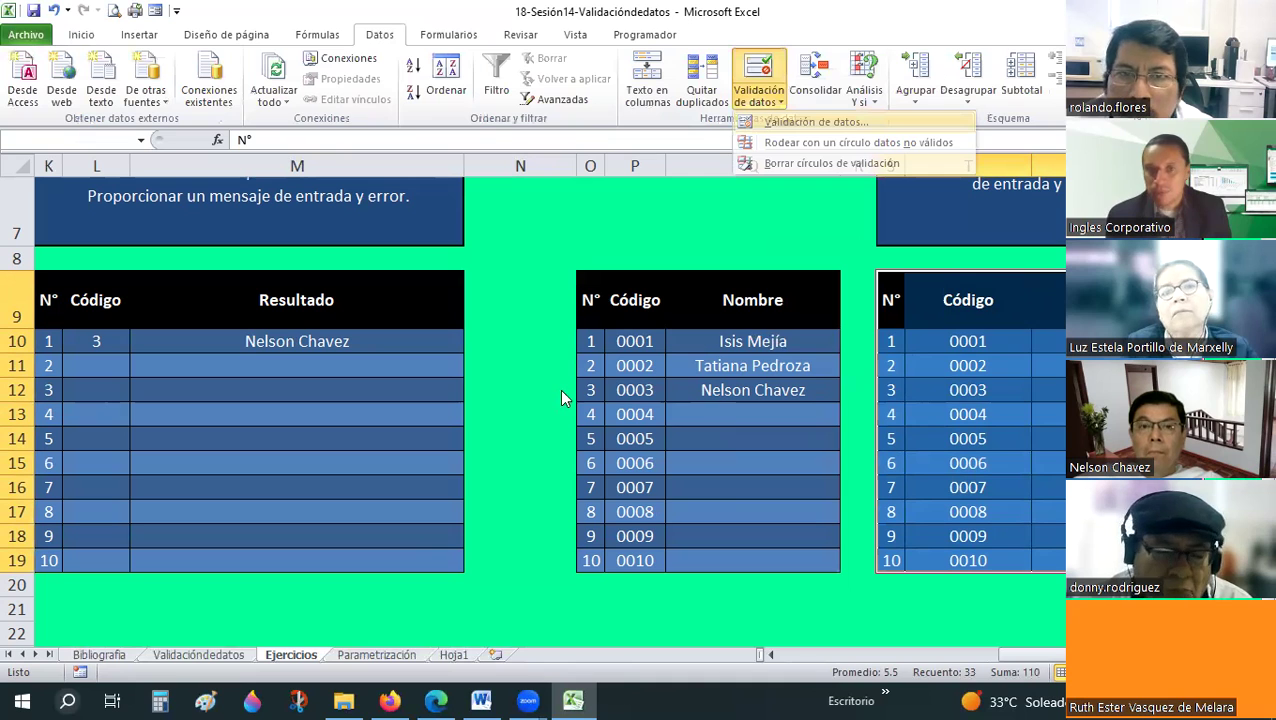
{"action": "left_click", "coordinate": [810, 121]}
{"action": "left_click", "coordinate": [773, 257]}
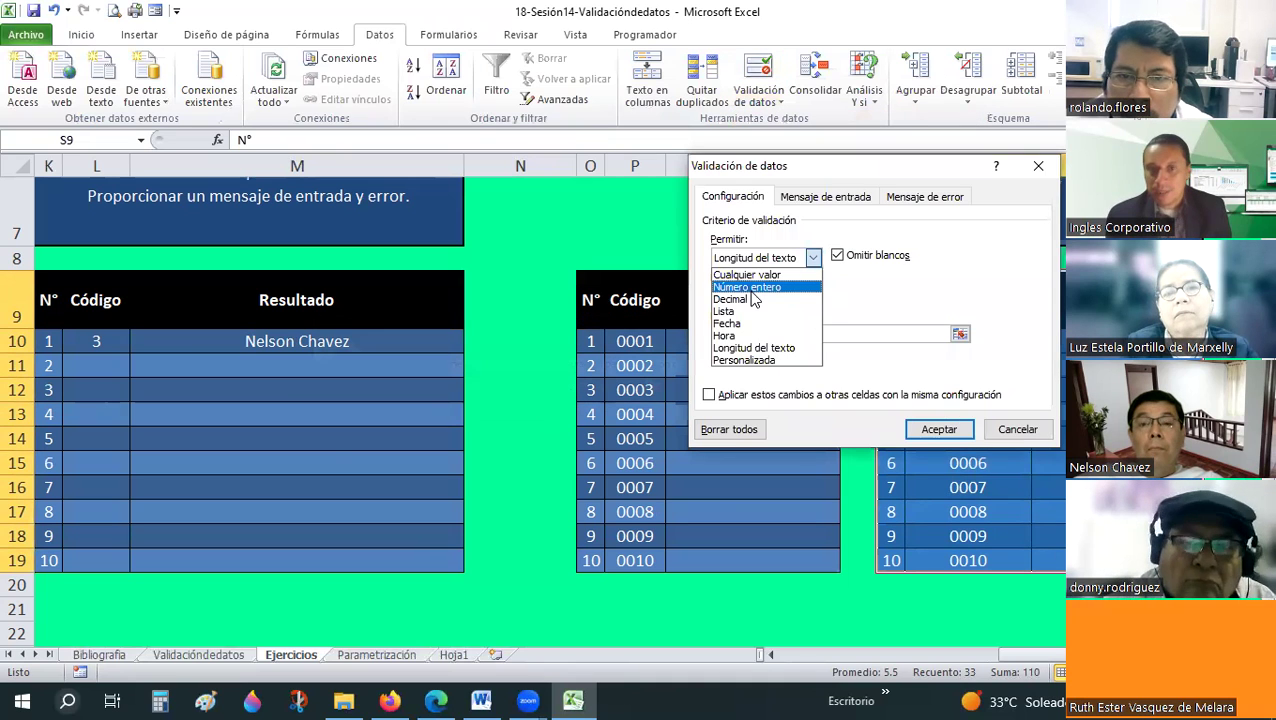
{"action": "left_click", "coordinate": [752, 347]}
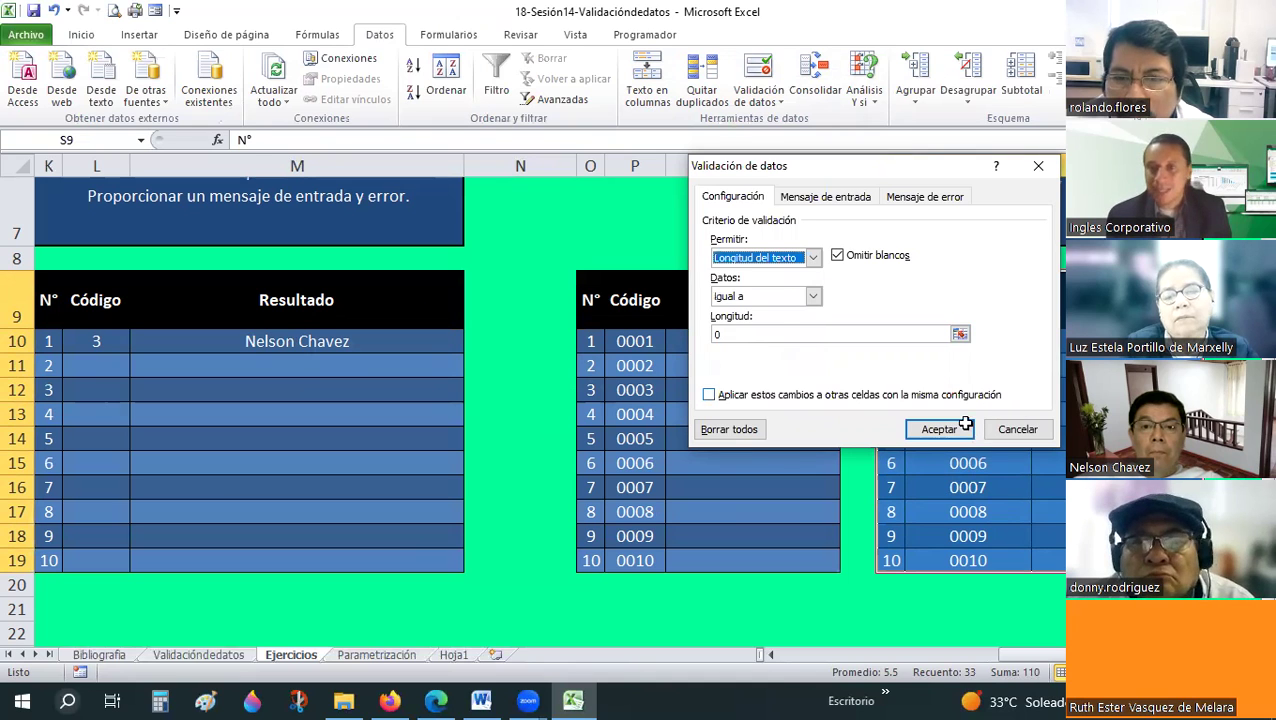
{"action": "left_click", "coordinate": [965, 424]}
{"action": "left_click", "coordinate": [969, 405]}
{"action": "type", "text": "dasd"}
{"action": "key", "text": "Return"}
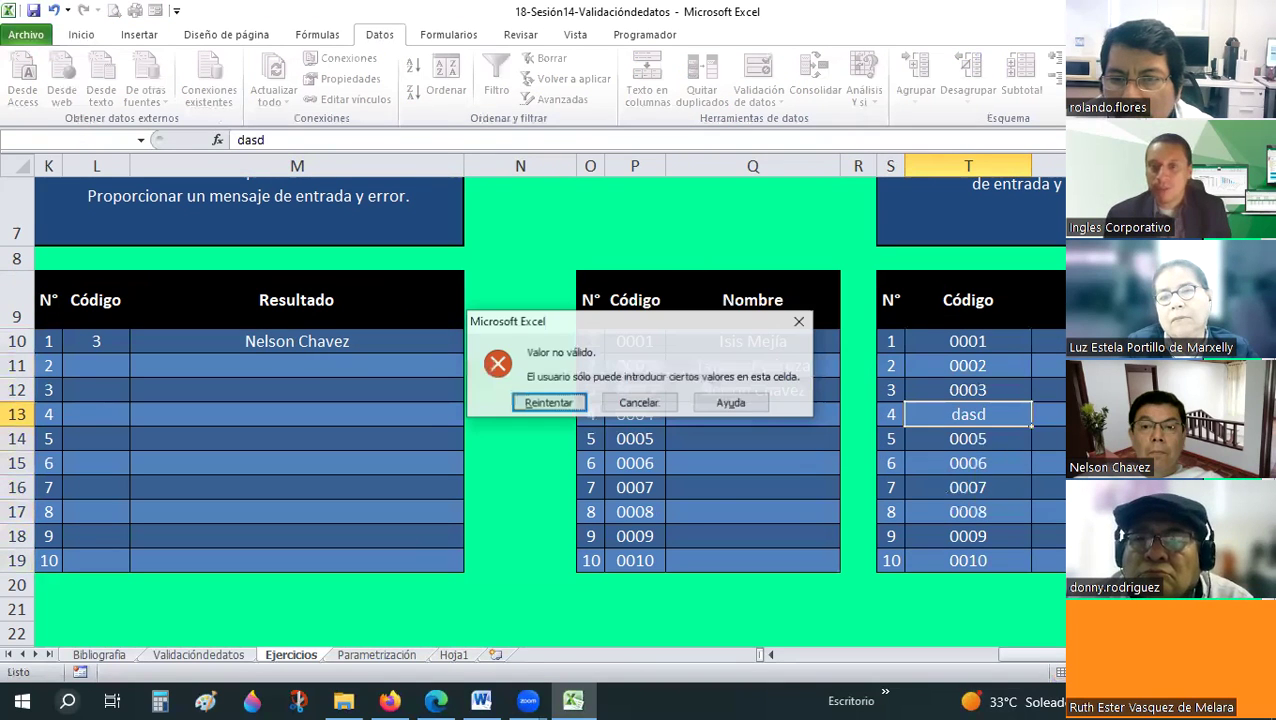
Cancel the rejected T13 entry, then test S13 with dasd and discard the error.
{"action": "key", "text": "Tab"}
{"action": "type", "text": "rasdas"}
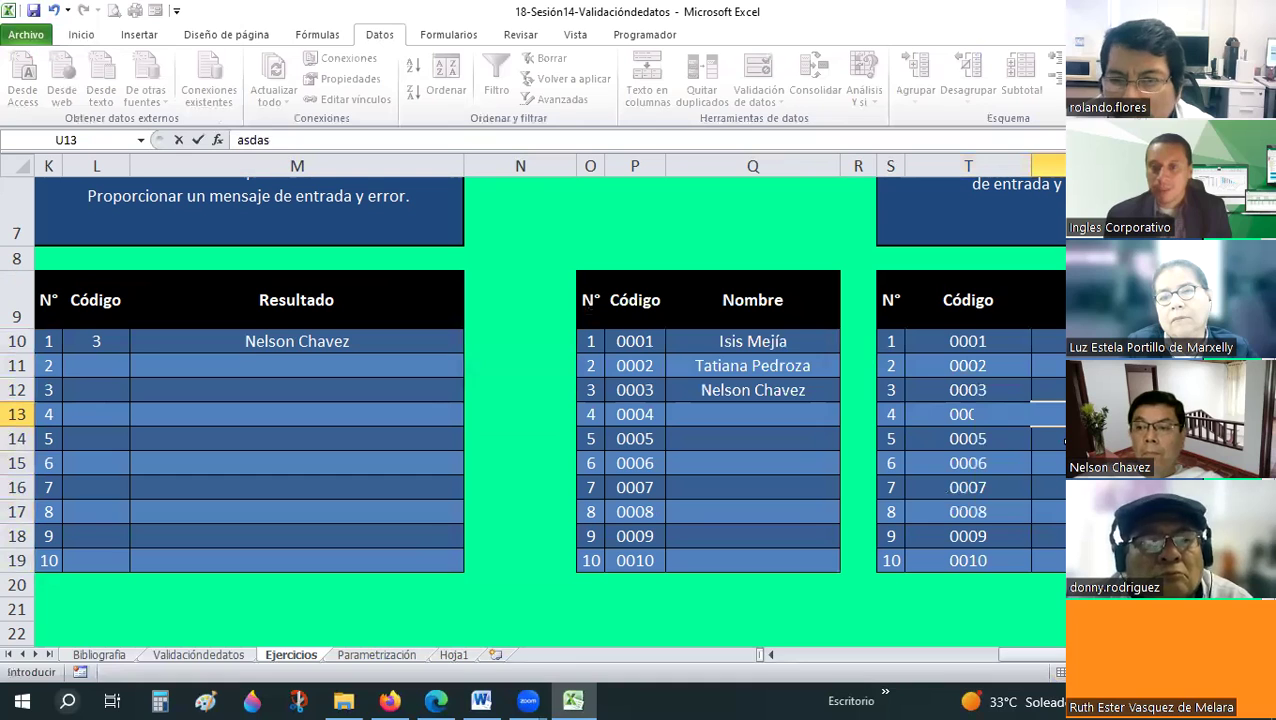
{"action": "key", "text": "Escape"}
{"action": "key", "text": "Left"}
{"action": "type", "text": "dasd"}
{"action": "key", "text": "Return"}
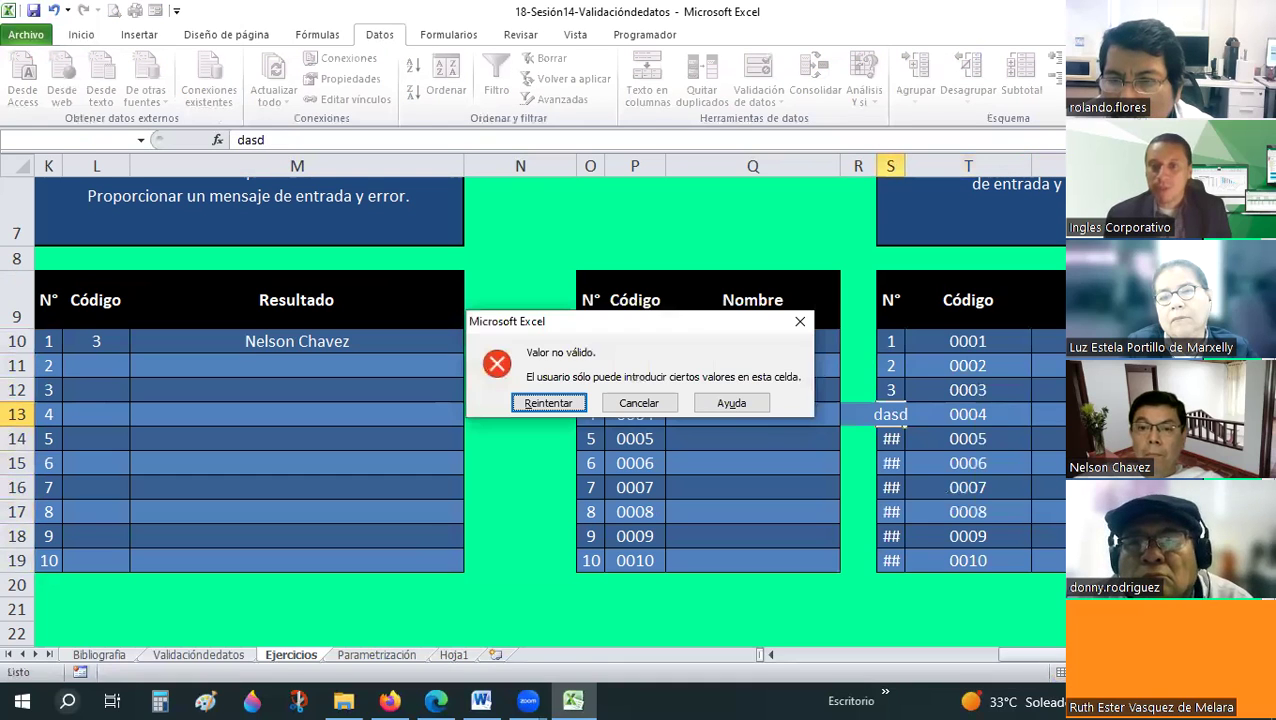
{"action": "key", "text": "Escape"}
Test the N° and Código headers with dasd, cancel, then return to the first table's Resultado.
{"action": "left_click", "coordinate": [890, 300]}
{"action": "type", "text": "dasd"}
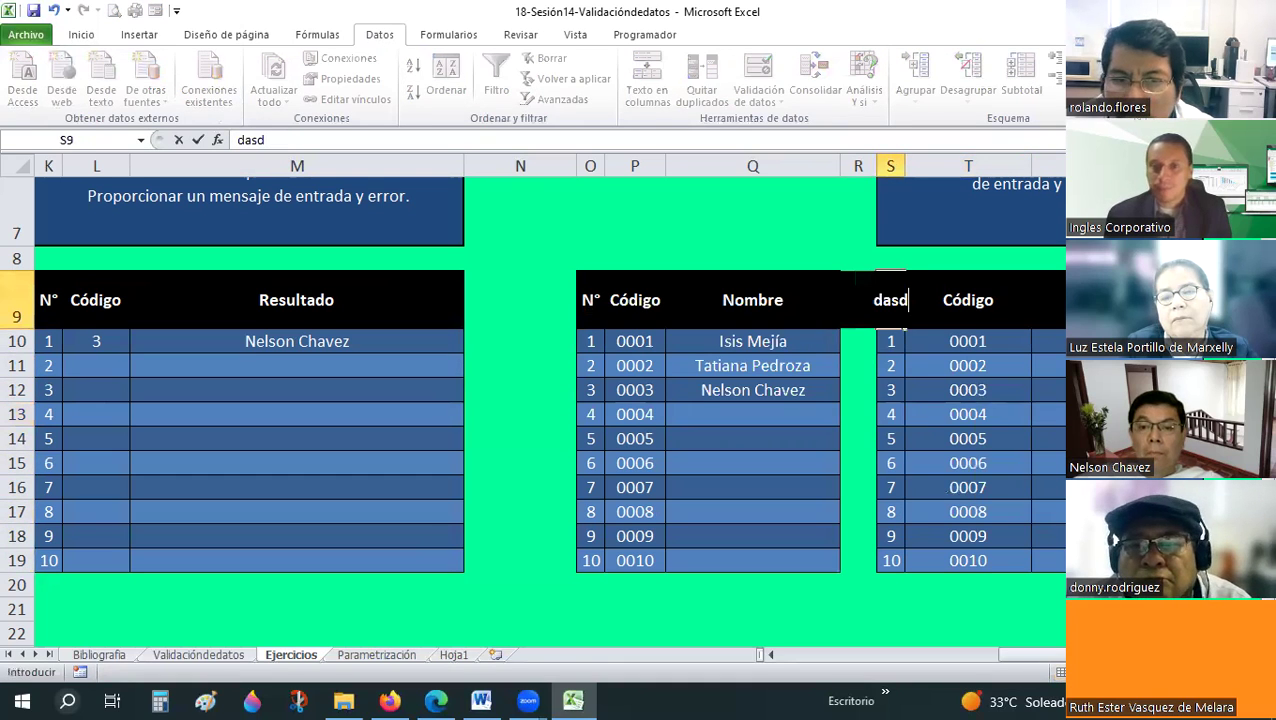
{"action": "key", "text": "Escape"}
{"action": "left_click", "coordinate": [968, 300]}
{"action": "type", "text": "dasd"}
{"action": "key", "text": "Return"}
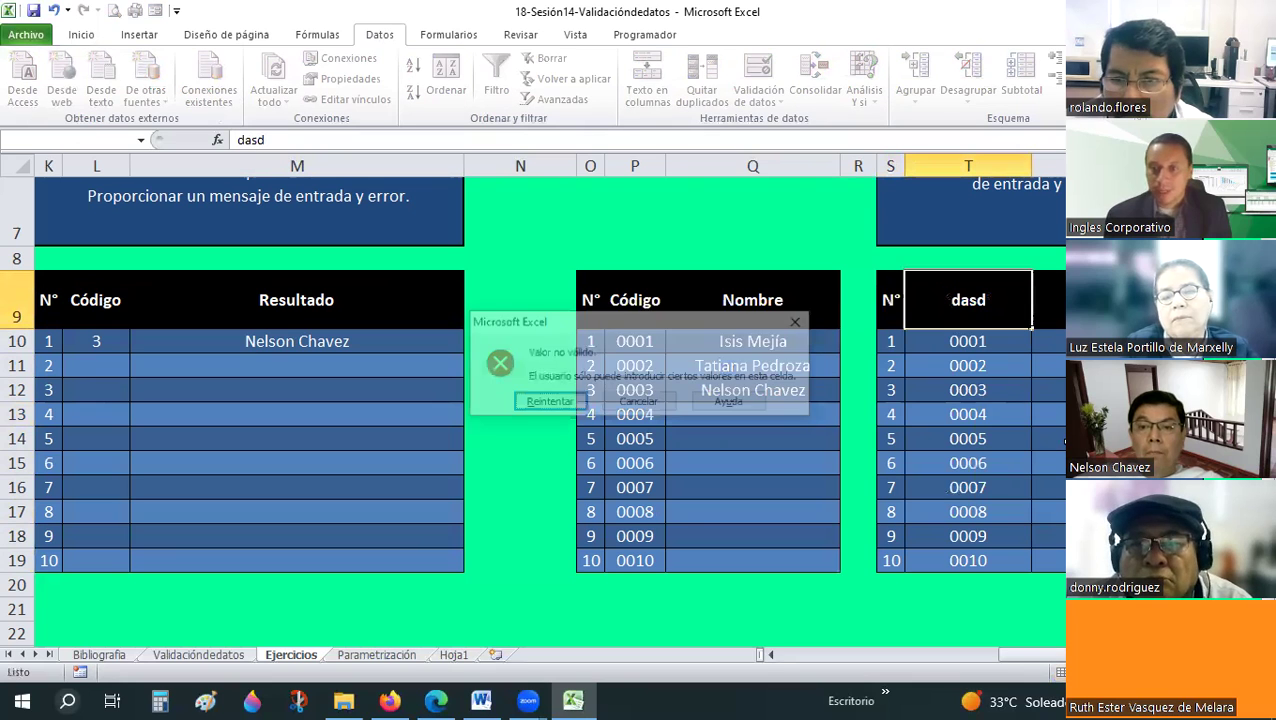
{"action": "key", "text": "Escape"}
{"action": "key", "text": "Home"}
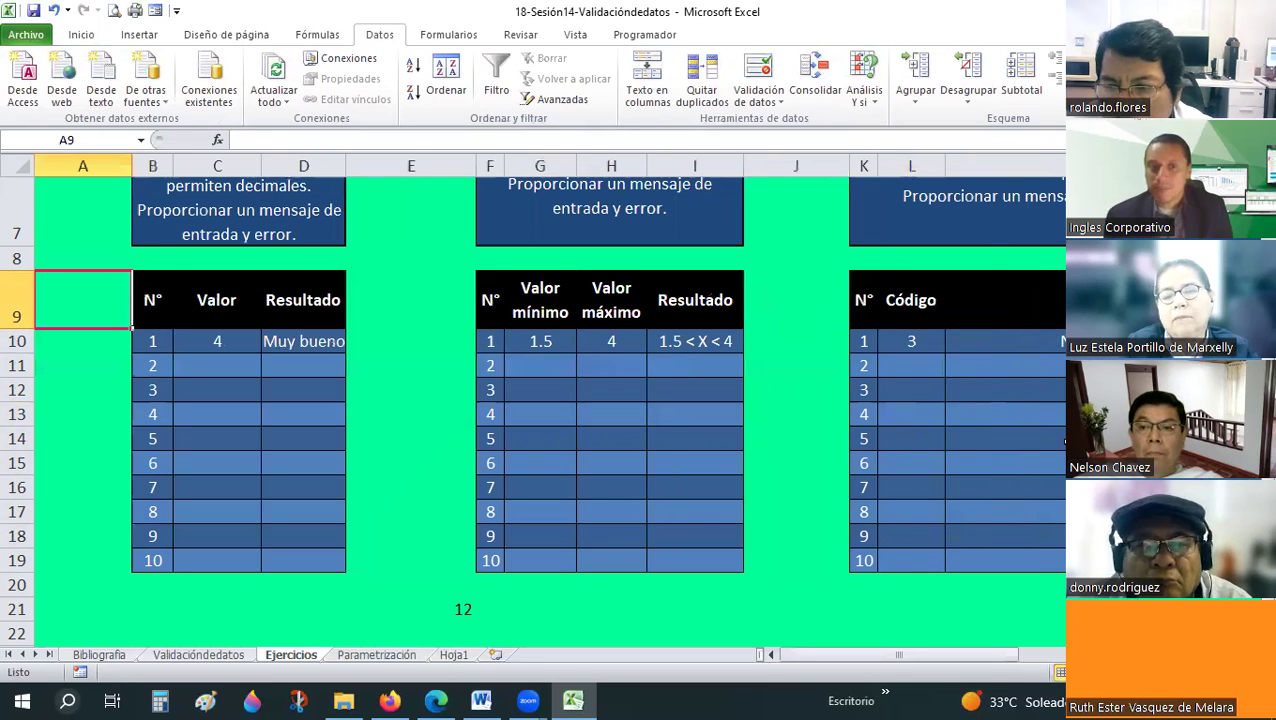
{"action": "key", "text": "Right"}
{"action": "key", "text": "Right"}
{"action": "key", "text": "Right"}
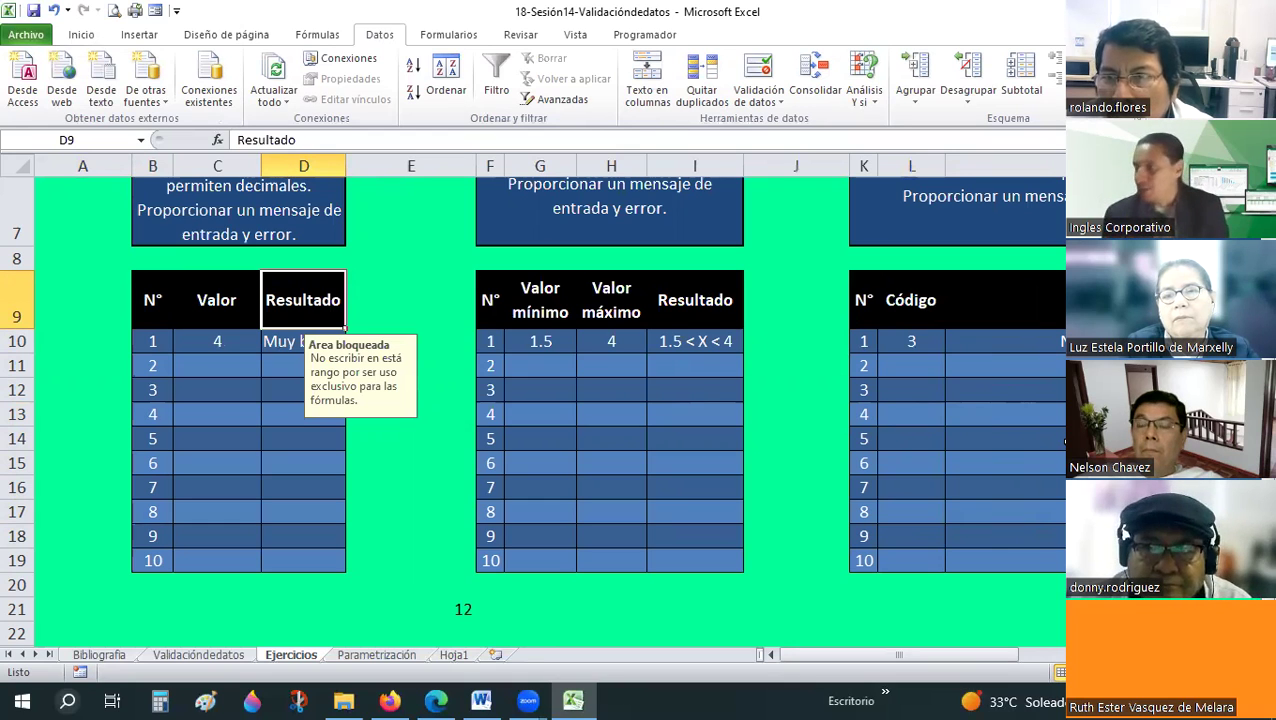
{"action": "left_click", "coordinate": [217, 341]}
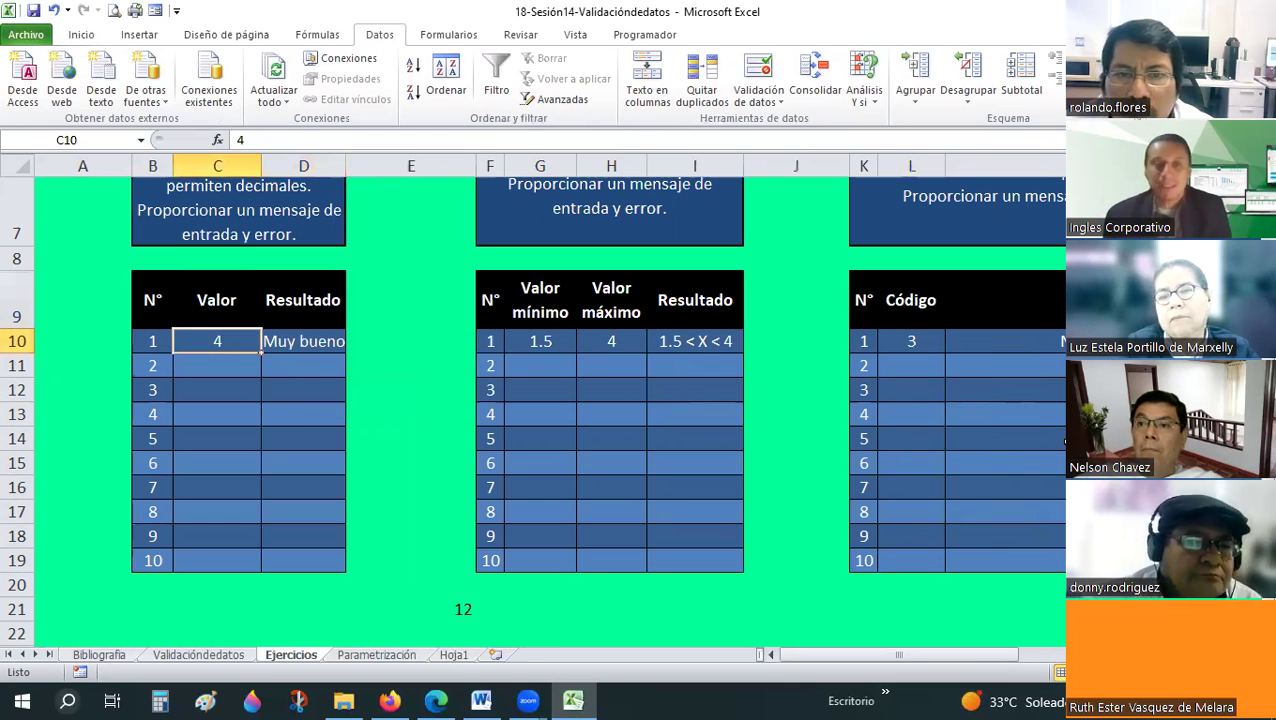
{"action": "left_click", "coordinate": [303, 341]}
{"action": "left_click", "coordinate": [217, 341]}
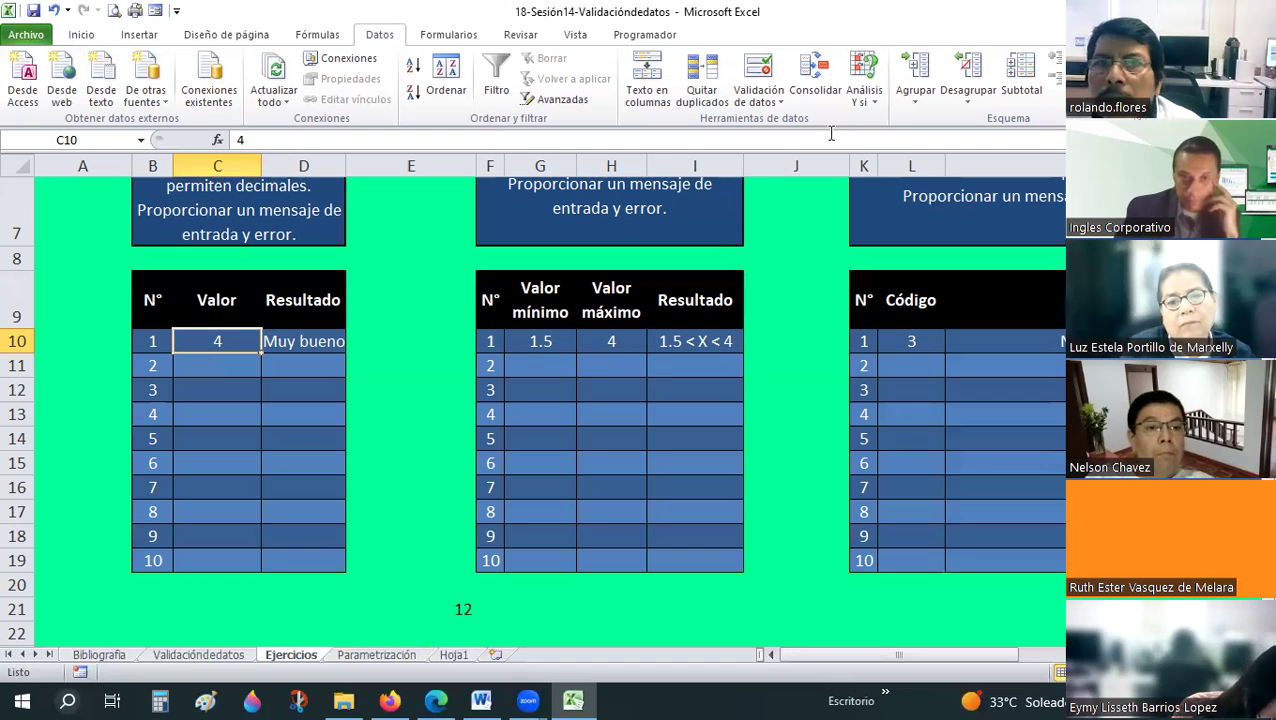
Select cell E4, scroll down the Ejercicios sheet, and switch to the Firefox attendance spreadsheet.
{"action": "left_click", "coordinate": [382, 344]}
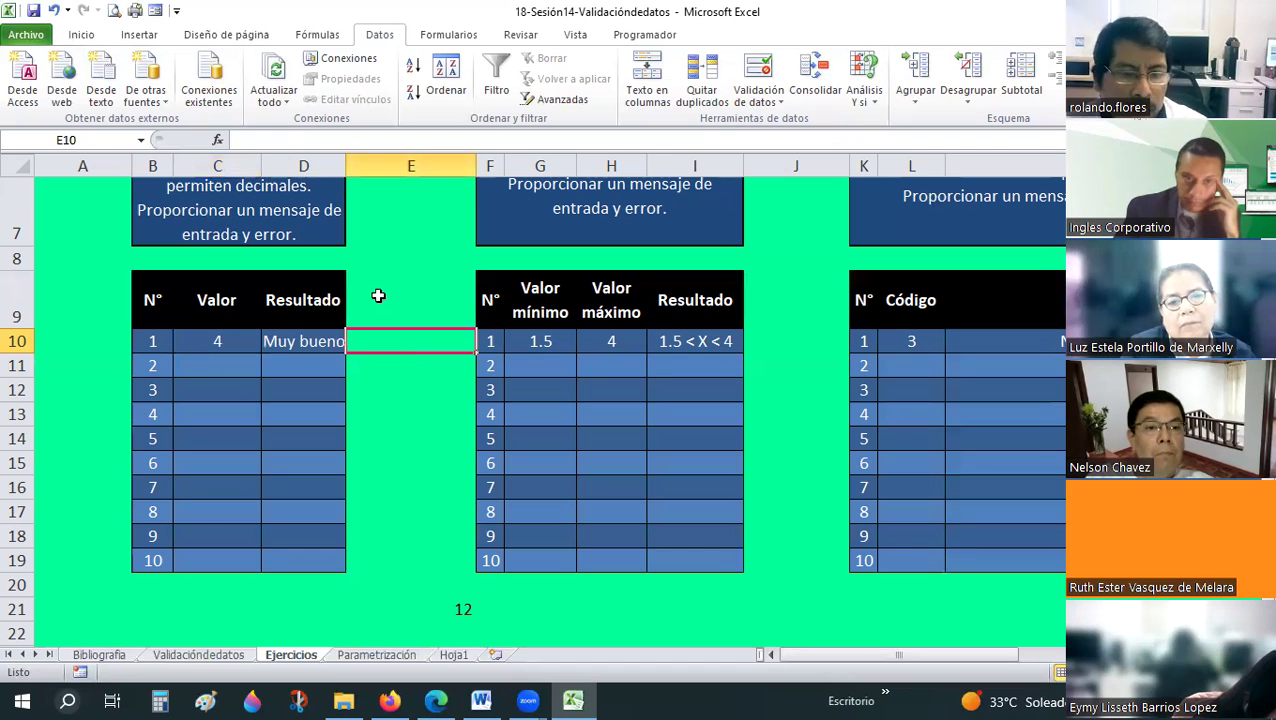
{"action": "scroll", "coordinate": [378, 296], "scroll_direction": "up", "scroll_amount": 1}
{"action": "left_click", "coordinate": [378, 296]}
{"action": "scroll", "coordinate": [375, 275], "scroll_direction": "up", "scroll_amount": 1}
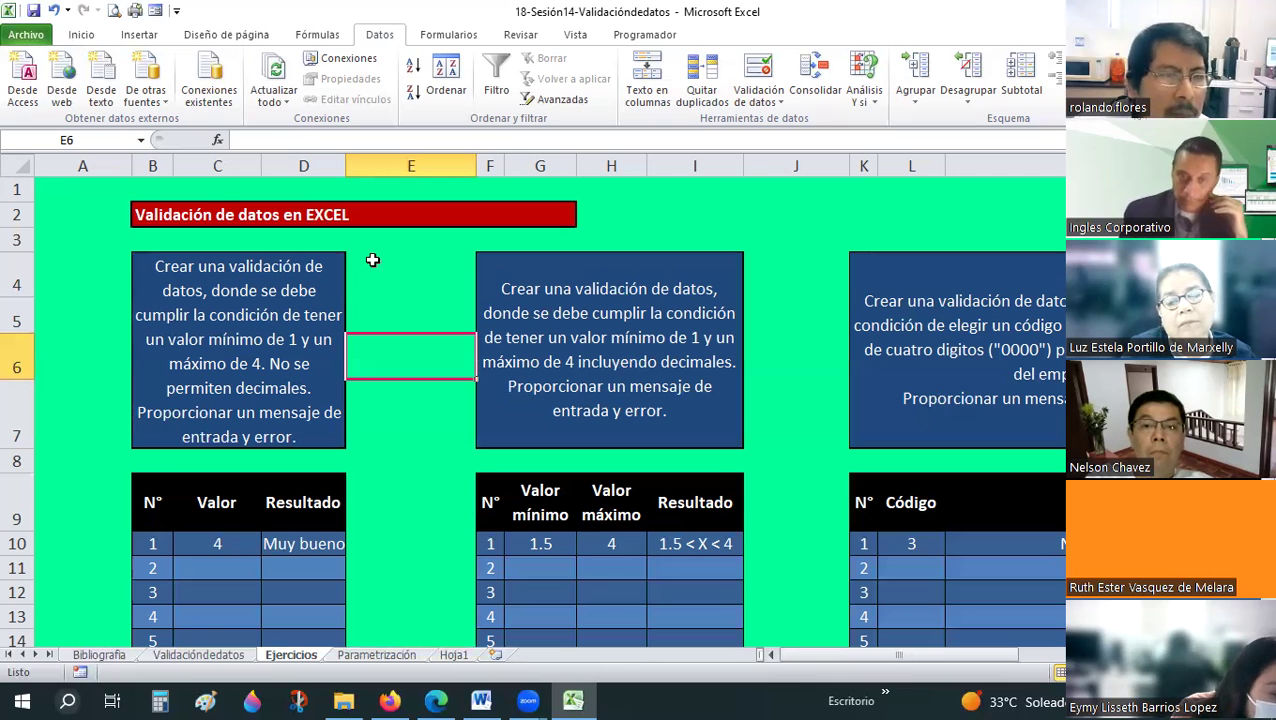
{"action": "left_click", "coordinate": [400, 302]}
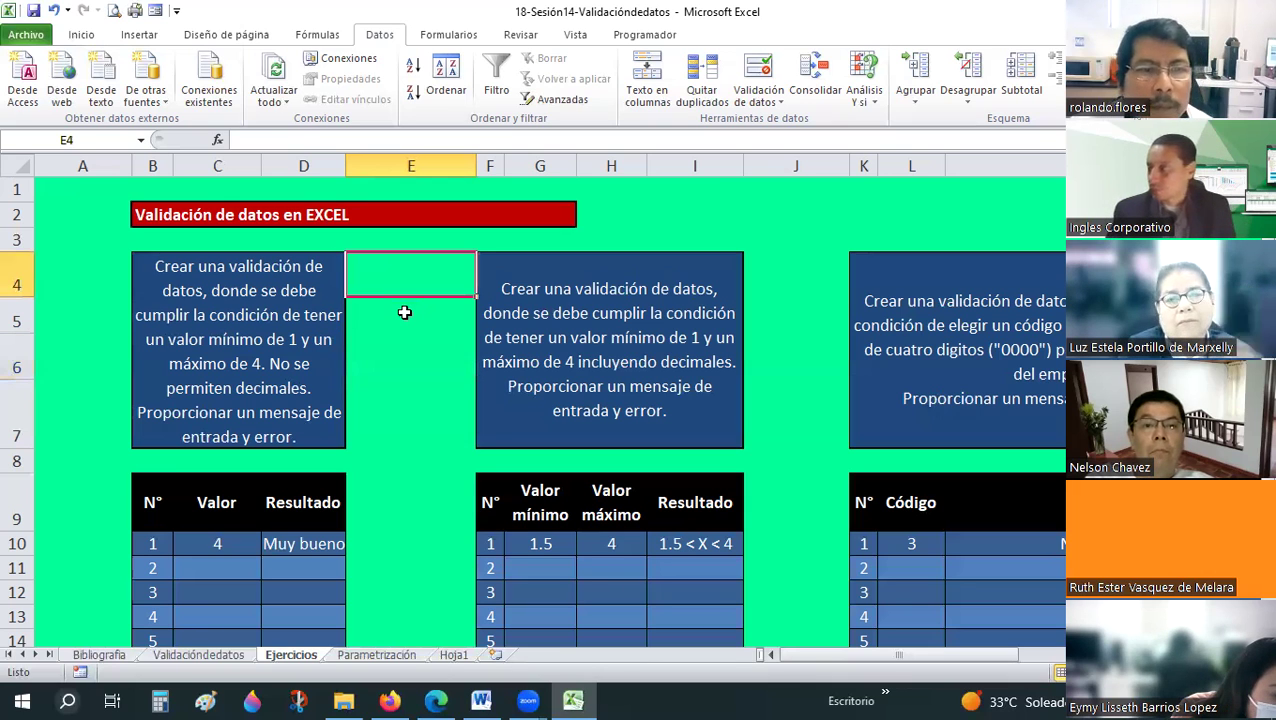
{"action": "scroll", "coordinate": [436, 393], "scroll_direction": "down", "scroll_amount": 2}
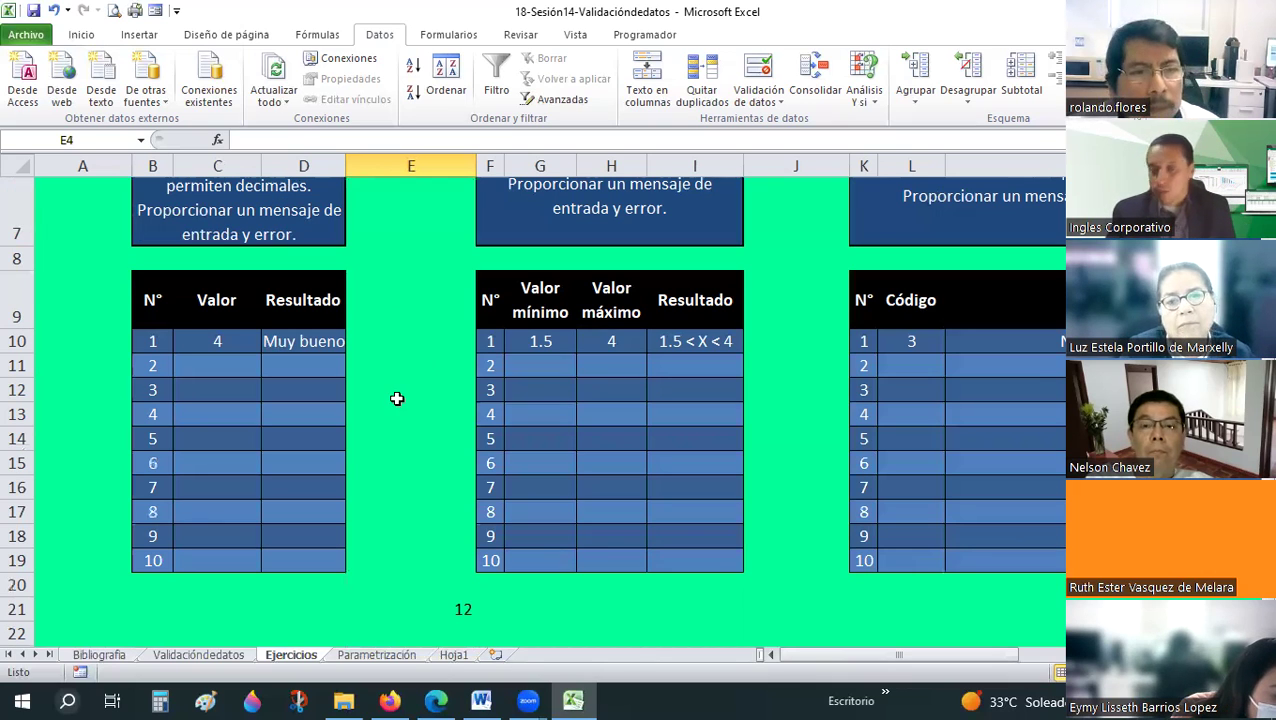
{"action": "left_click", "coordinate": [390, 698]}
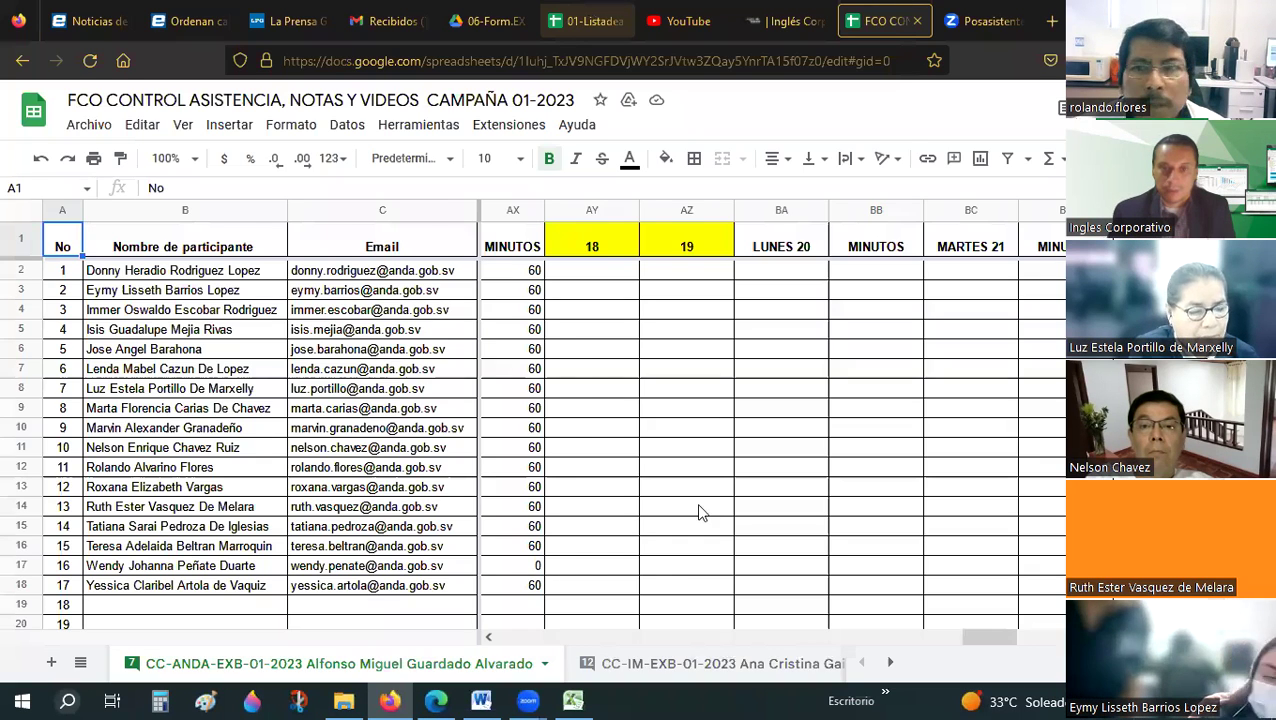
Review repeated respondent names in the attendance form responses sheet.
{"action": "key", "text": "ctrl+Tab"}
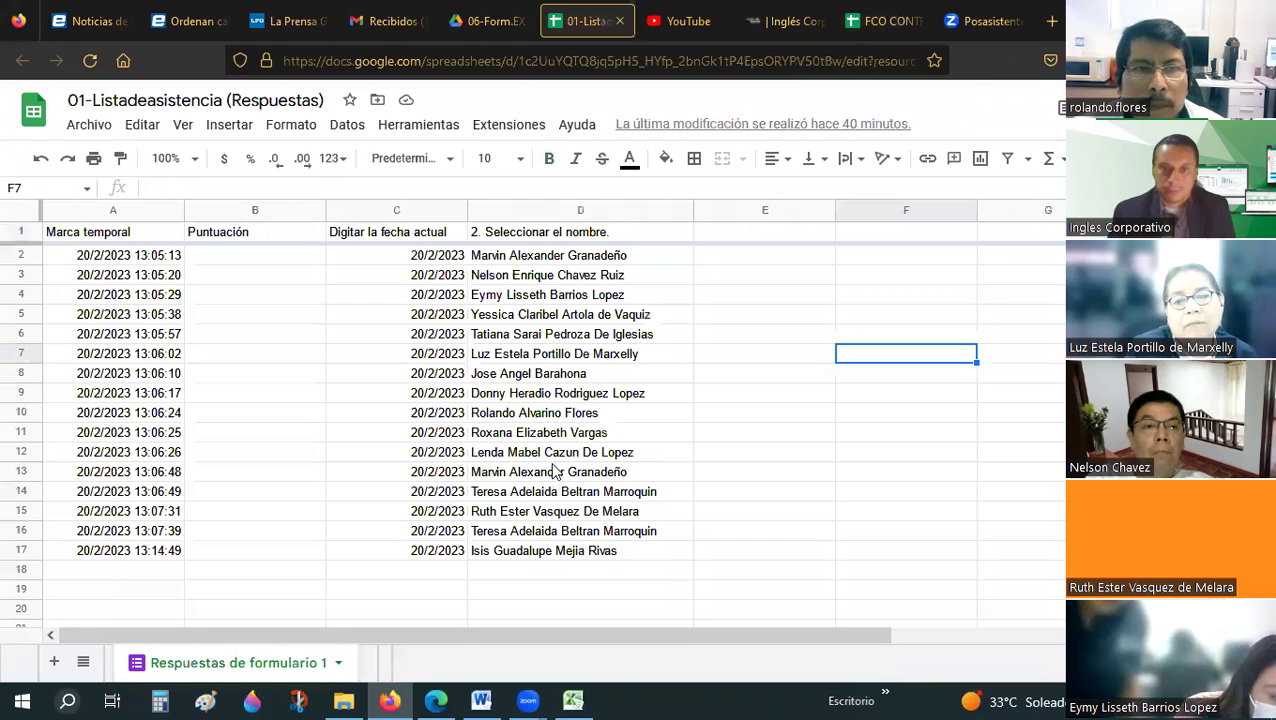
{"action": "left_click", "coordinate": [553, 468]}
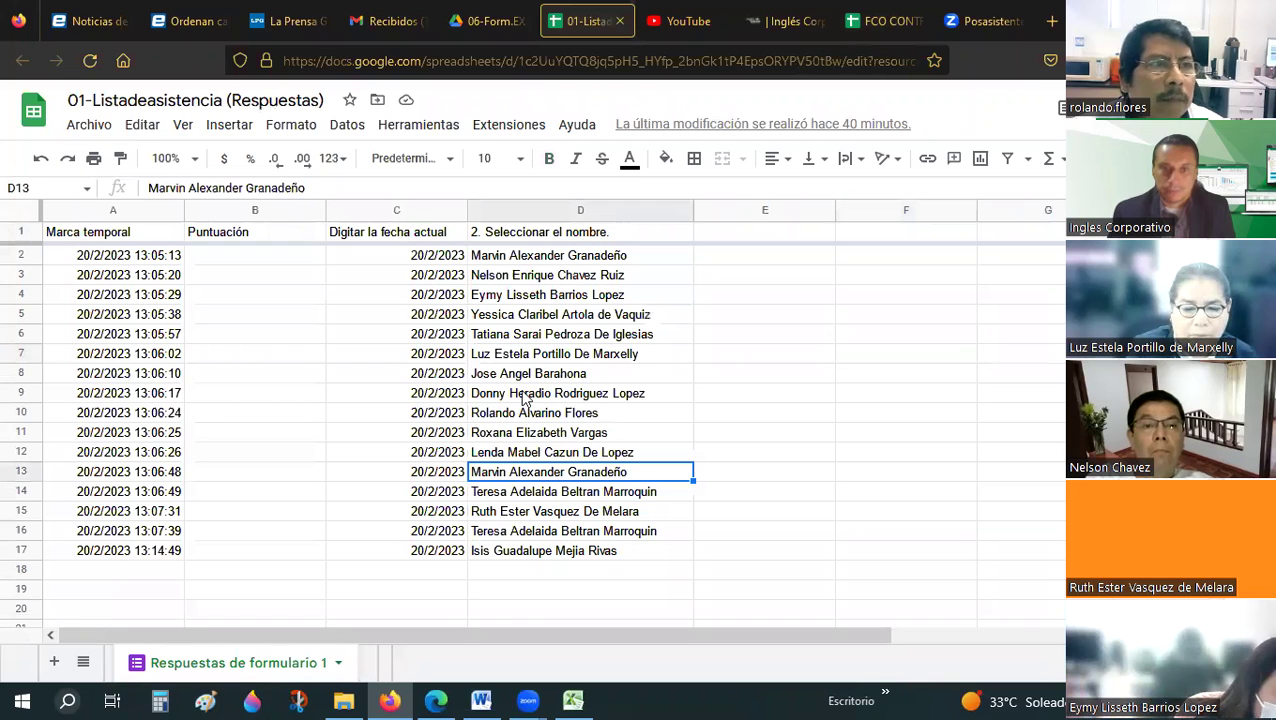
{"action": "left_click", "coordinate": [525, 396]}
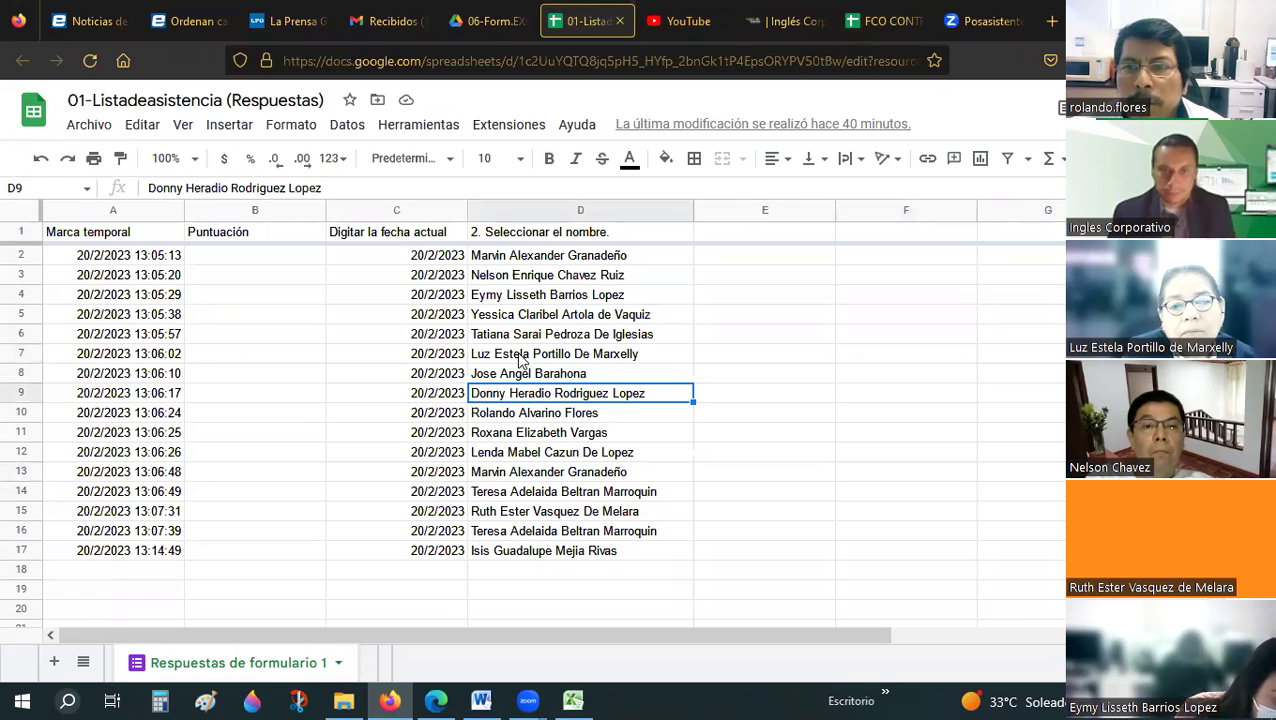
{"action": "left_click", "coordinate": [521, 358]}
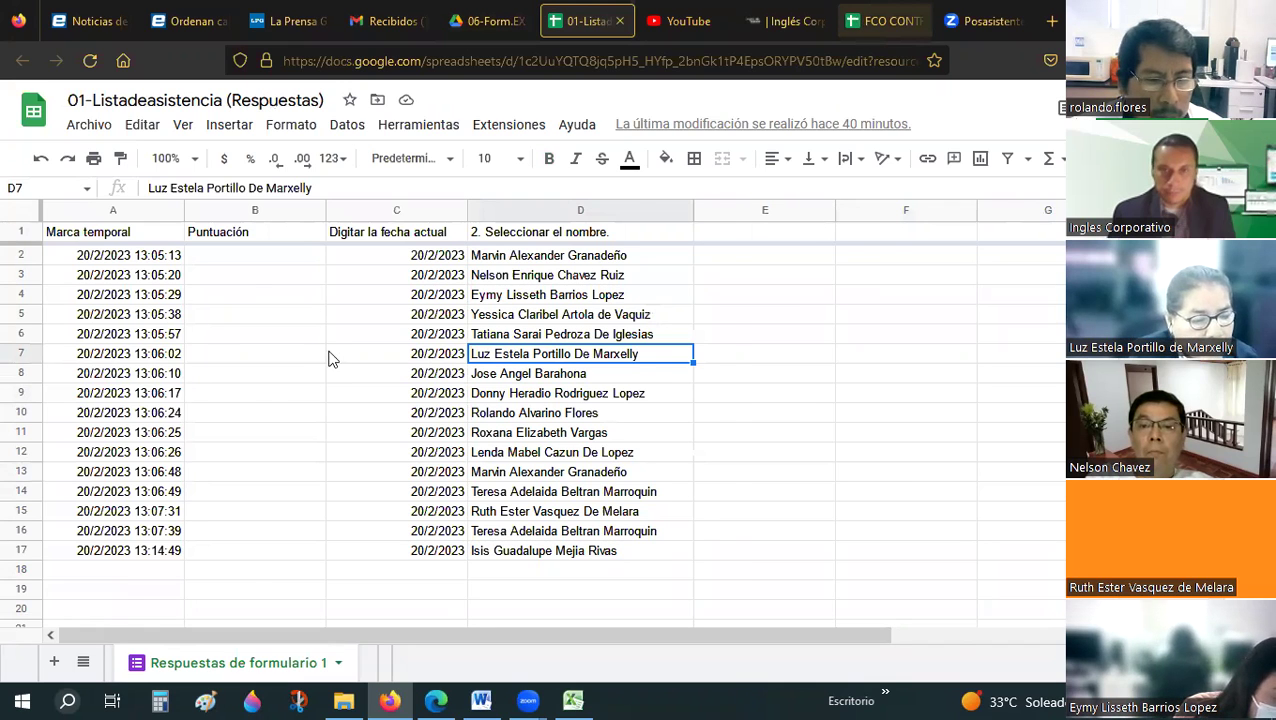
{"action": "key", "text": "ctrl+Tab"}
{"action": "key", "text": "ctrl+Tab"}
{"action": "key", "text": "ctrl+Tab"}
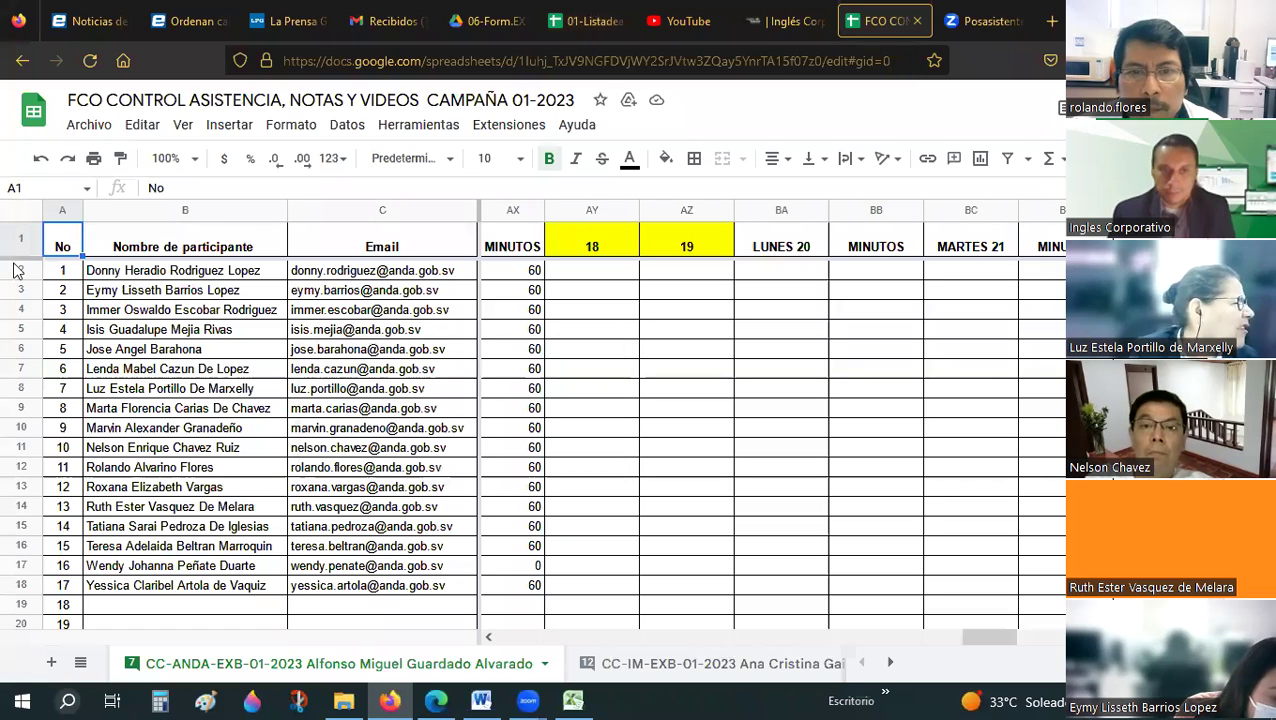
Copy the No and Nombre de participante list from FCO CONTROL into E1 of the responses sheet.
{"action": "left_click", "coordinate": [95, 272]}
{"action": "left_click", "coordinate": [60, 276]}
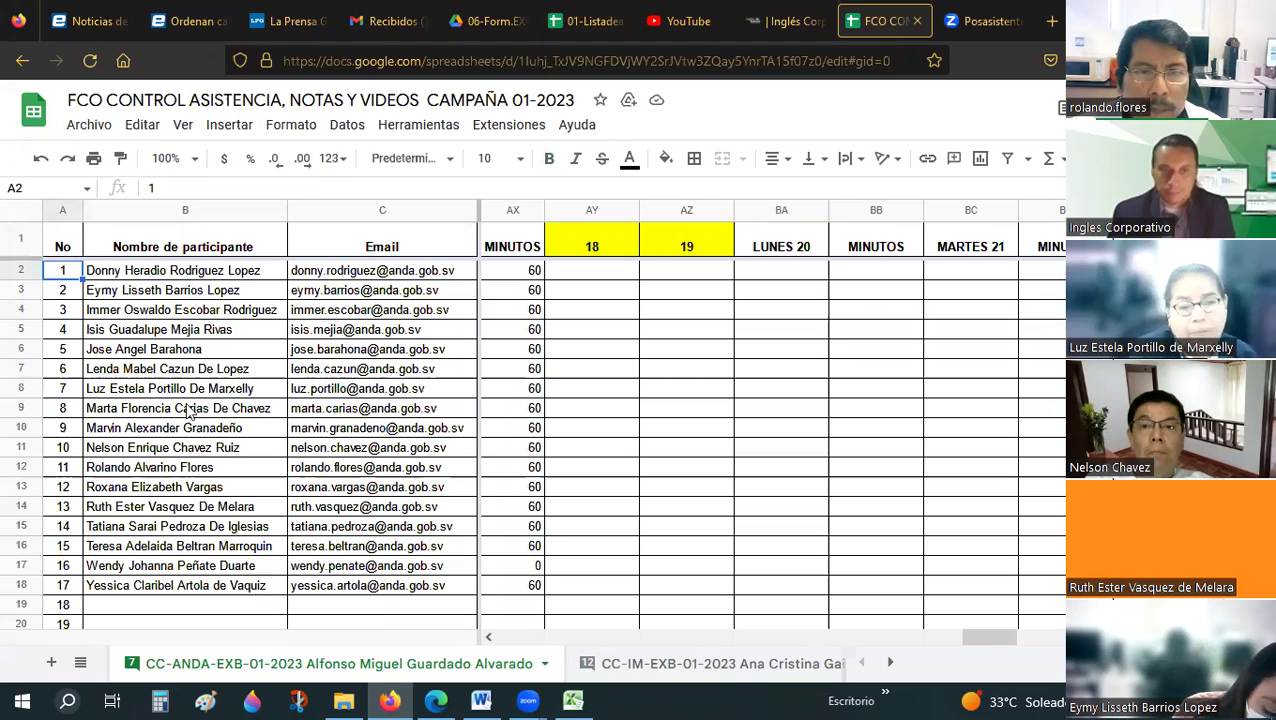
{"action": "left_click_drag", "start_coordinate": [62, 246], "coordinate": [200, 598]}
{"action": "key", "text": "ctrl+c"}
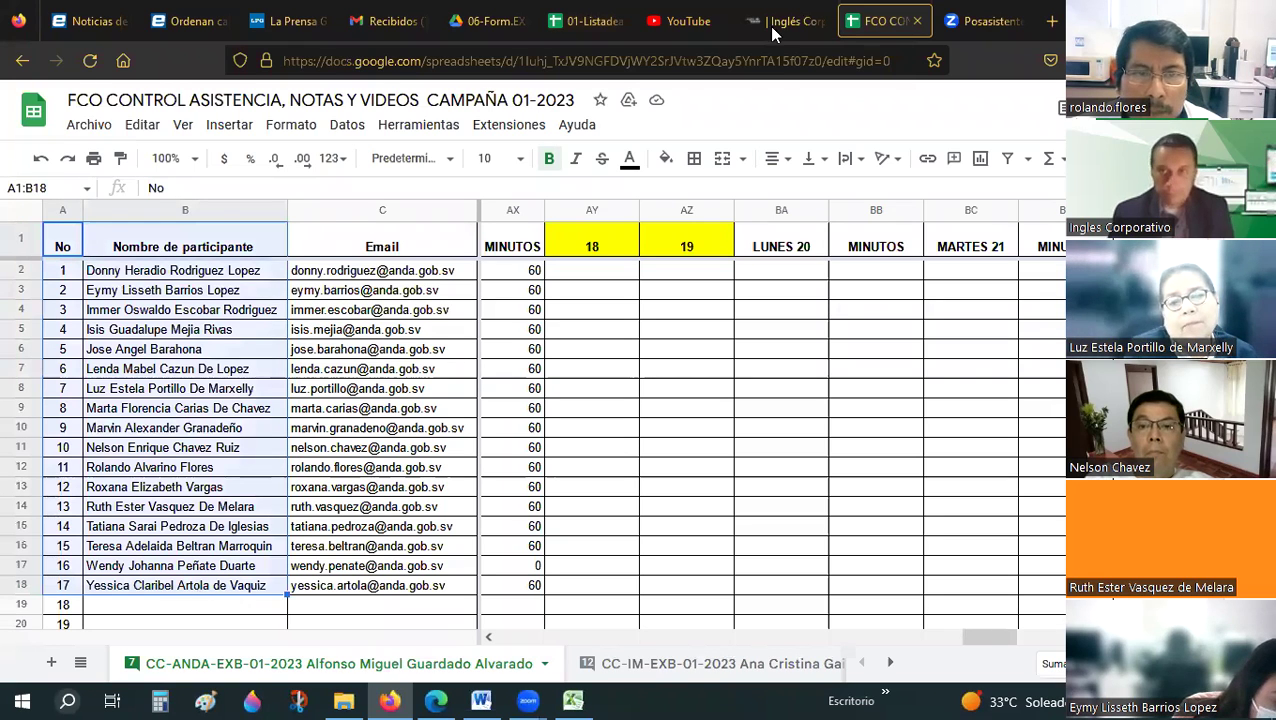
{"action": "left_click", "coordinate": [605, 8]}
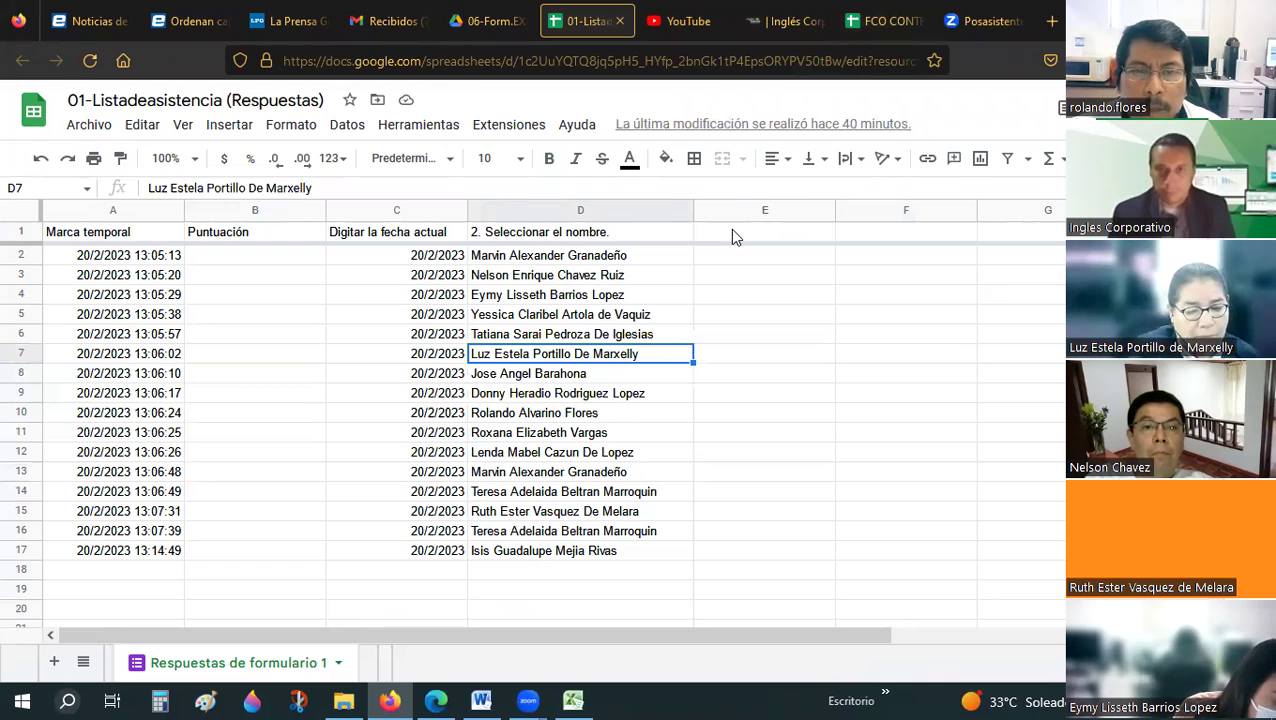
{"action": "left_click", "coordinate": [731, 230]}
{"action": "key", "text": "ctrl+v"}
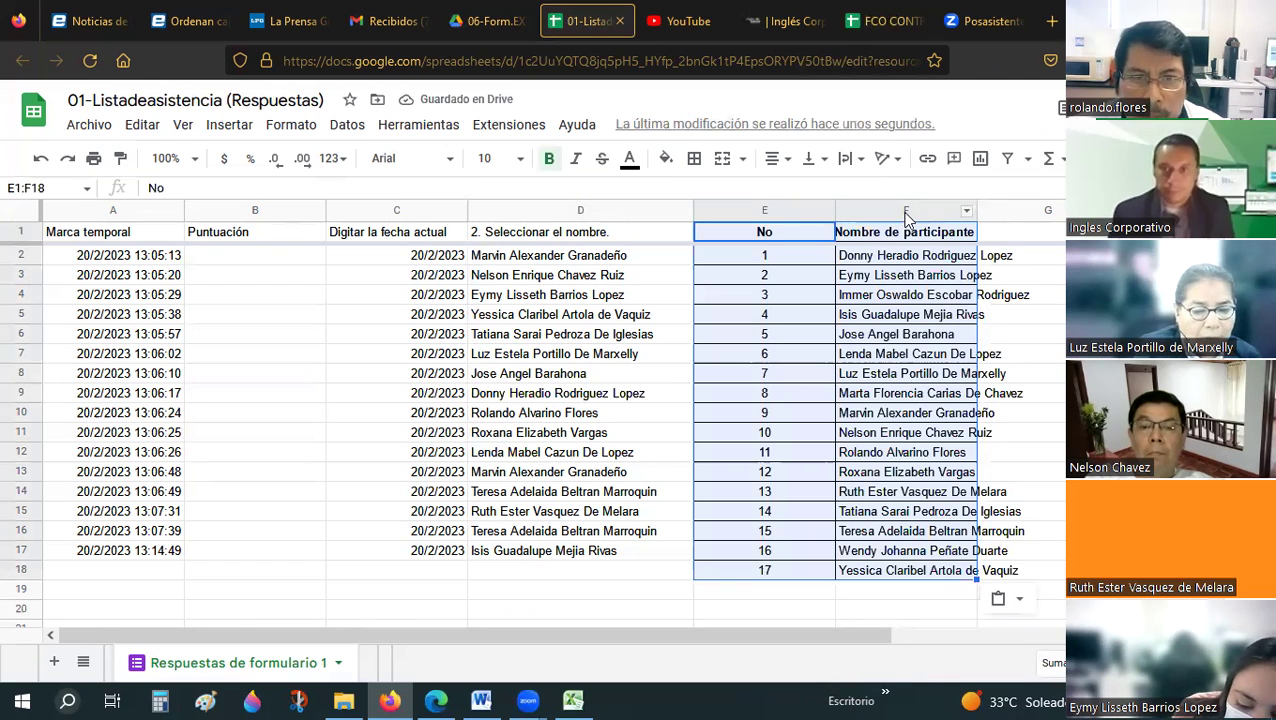
Autofit columns F and E, then insert an empty column E before the participant list.
{"action": "double_click", "coordinate": [977, 210]}
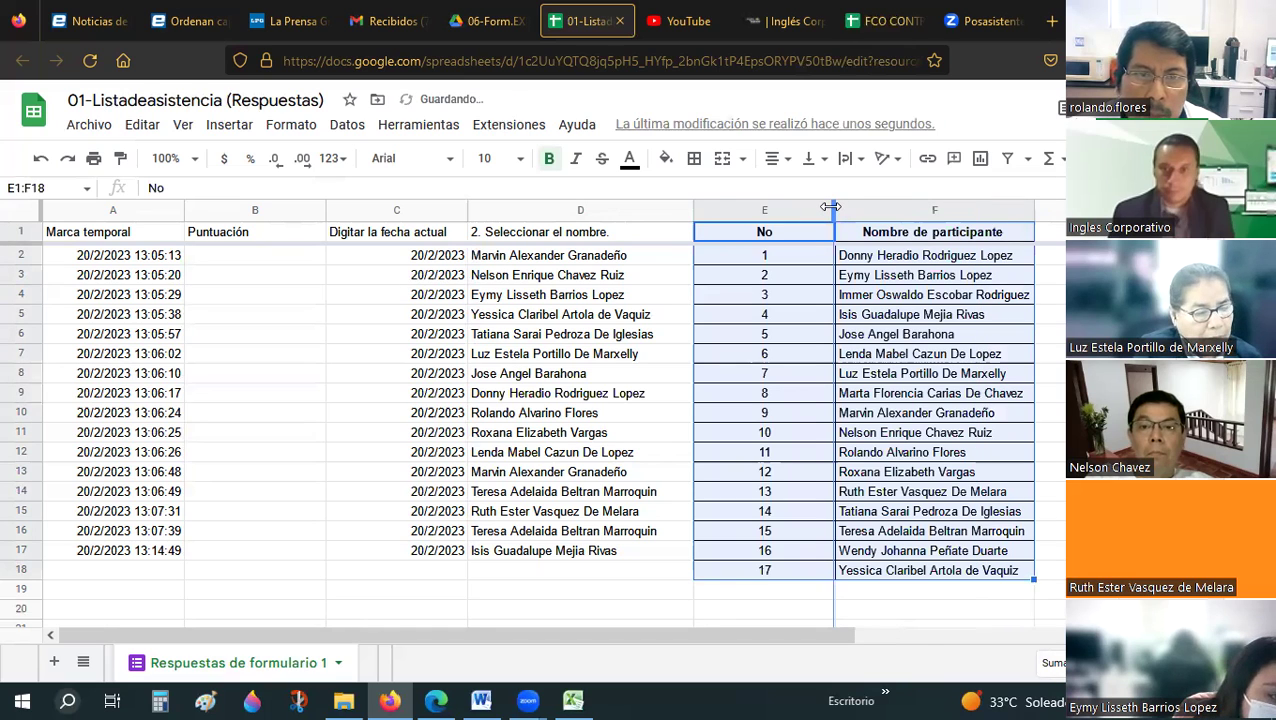
{"action": "double_click", "coordinate": [832, 209]}
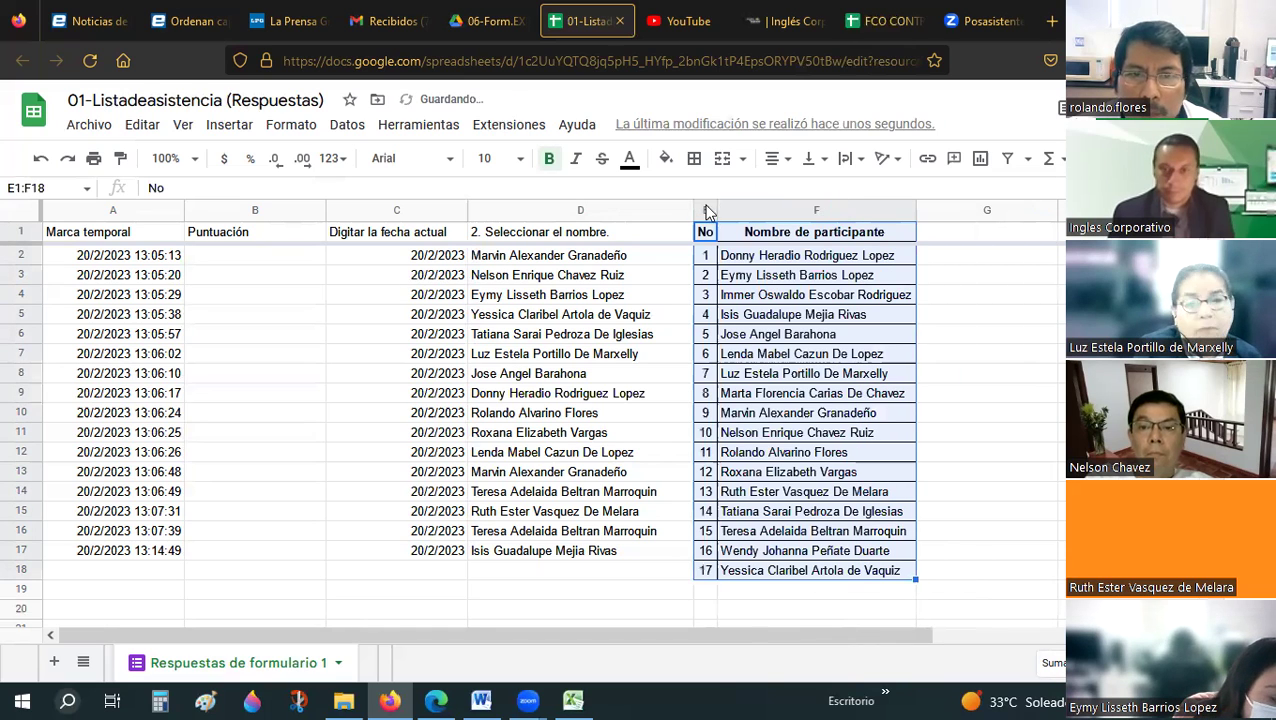
{"action": "right_click", "coordinate": [707, 211]}
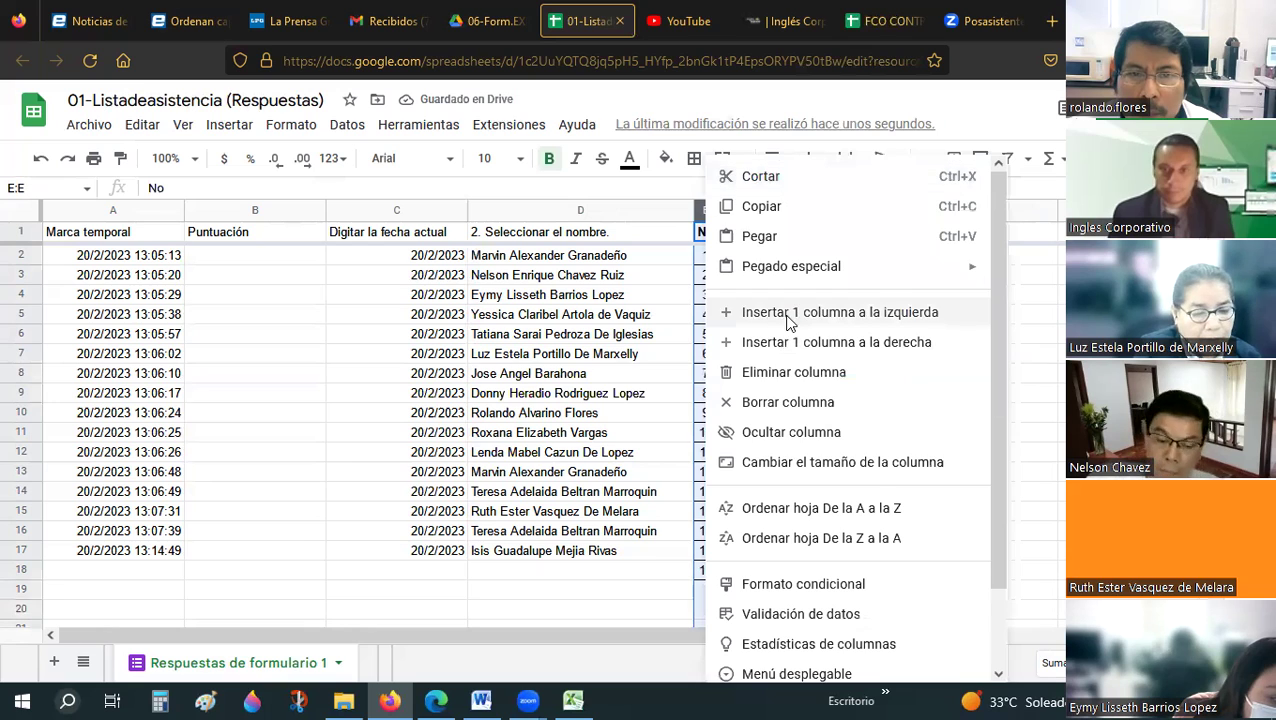
{"action": "left_click", "coordinate": [789, 314]}
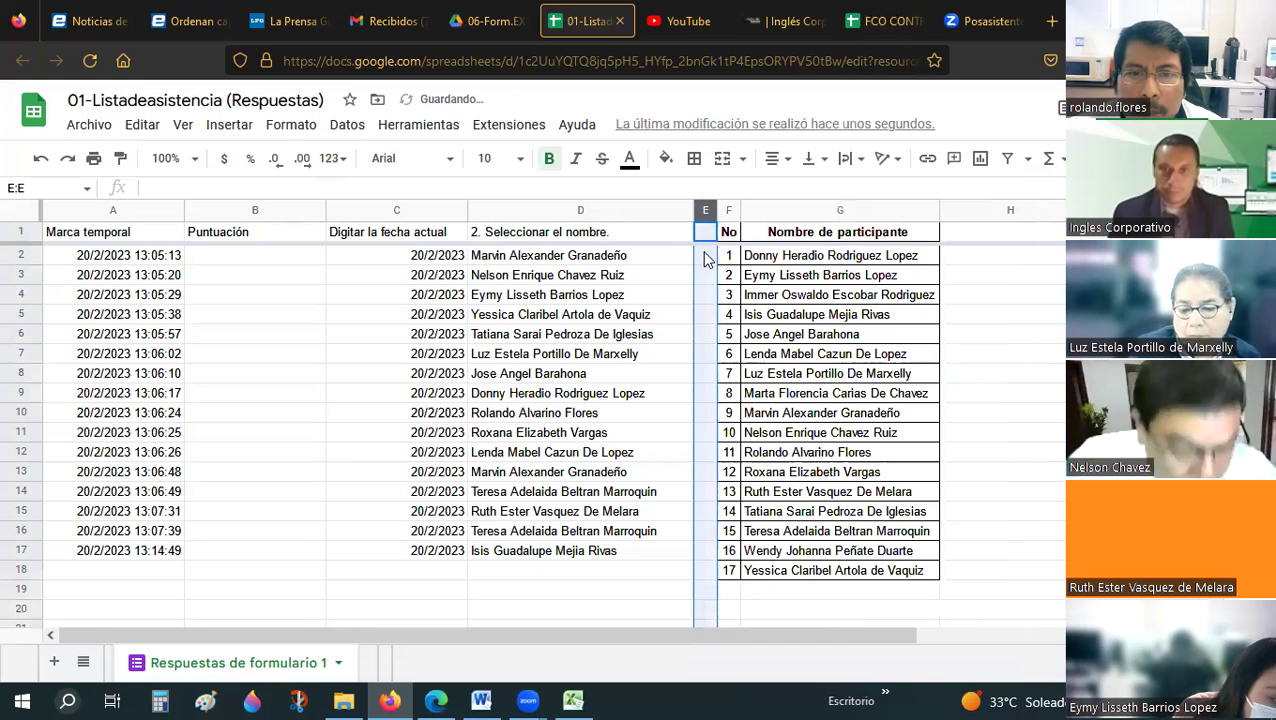
{"action": "left_click", "coordinate": [705, 255]}
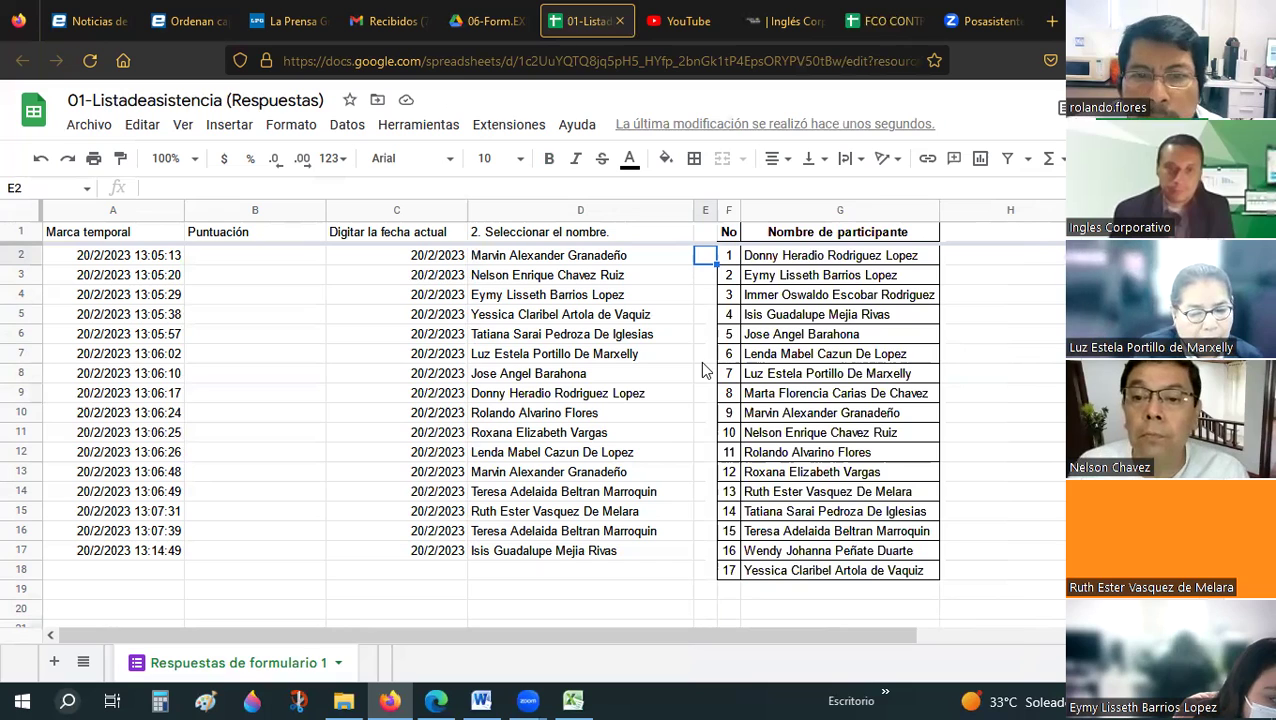
Select the respondent names in D2:D17.
{"action": "left_click", "coordinate": [571, 261]}
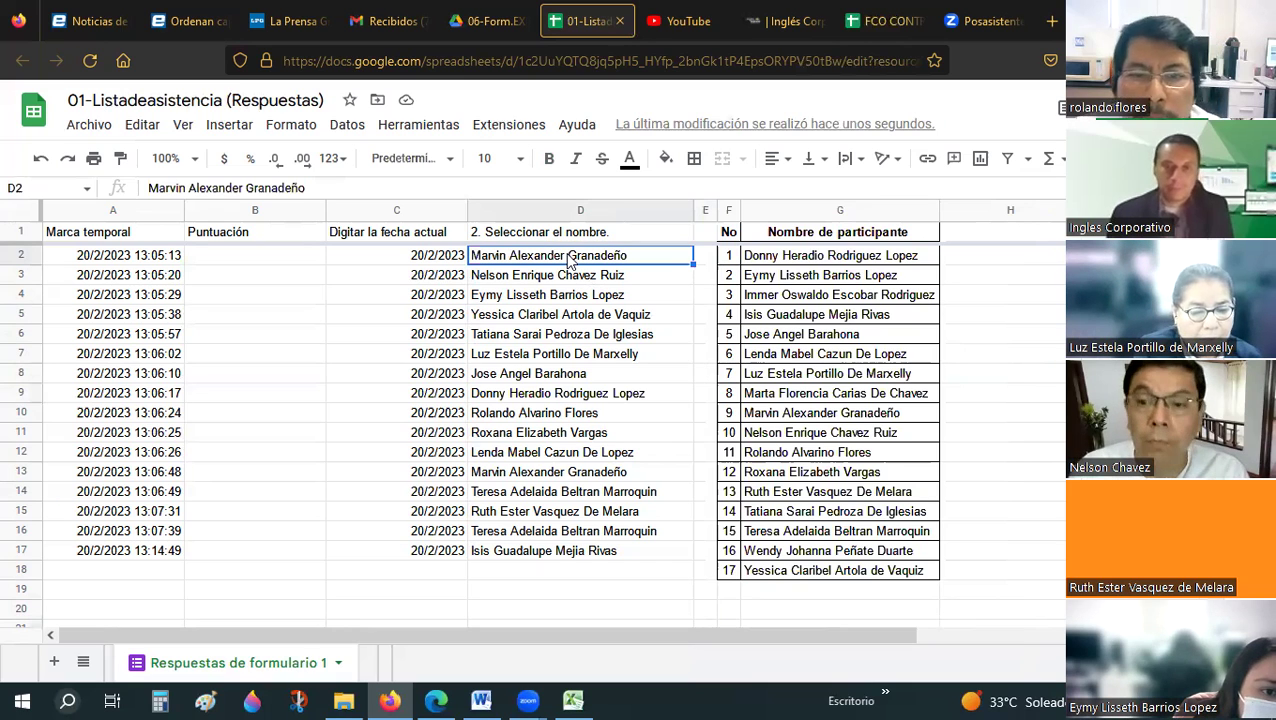
{"action": "key", "text": "shift+Down"}
{"action": "key", "text": "shift+Down"}
{"action": "key", "text": "shift+Down"}
{"action": "key", "text": "shift+Down"}
{"action": "key", "text": "shift+Down"}
{"action": "key", "text": "shift+Down"}
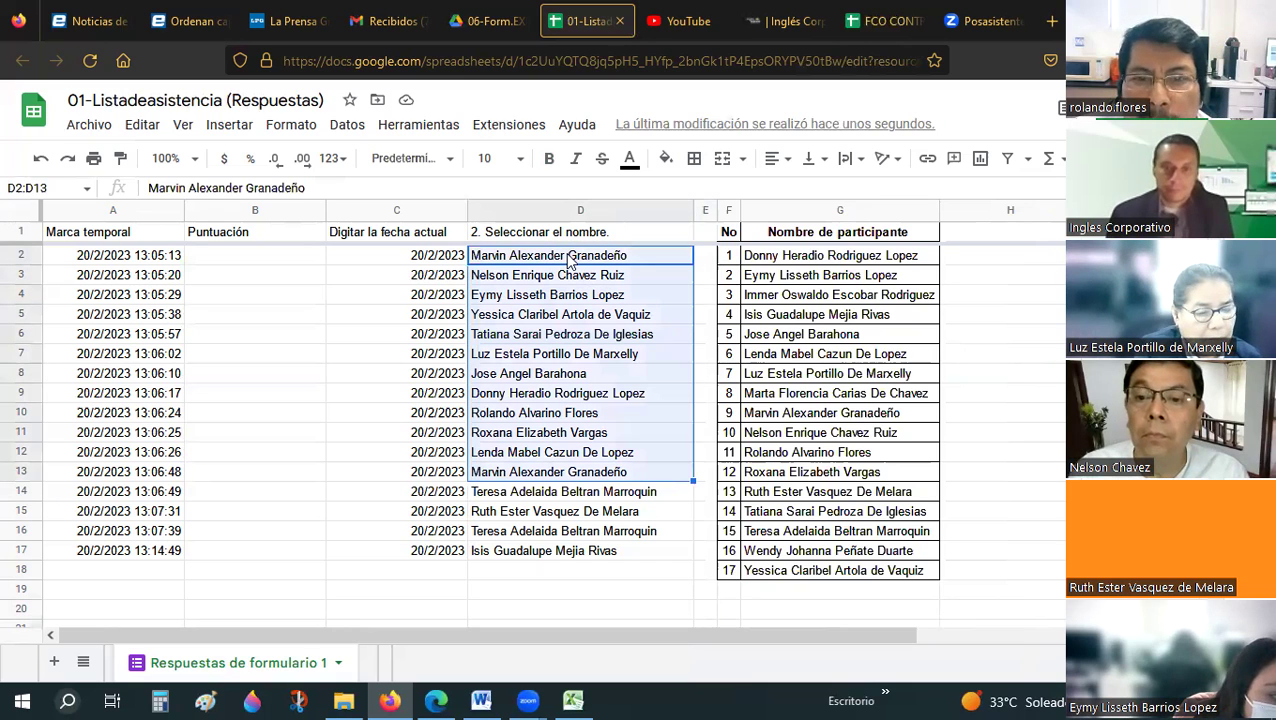
{"action": "key", "text": "shift+Down"}
{"action": "key", "text": "shift+Down"}
{"action": "key", "text": "shift+Down"}
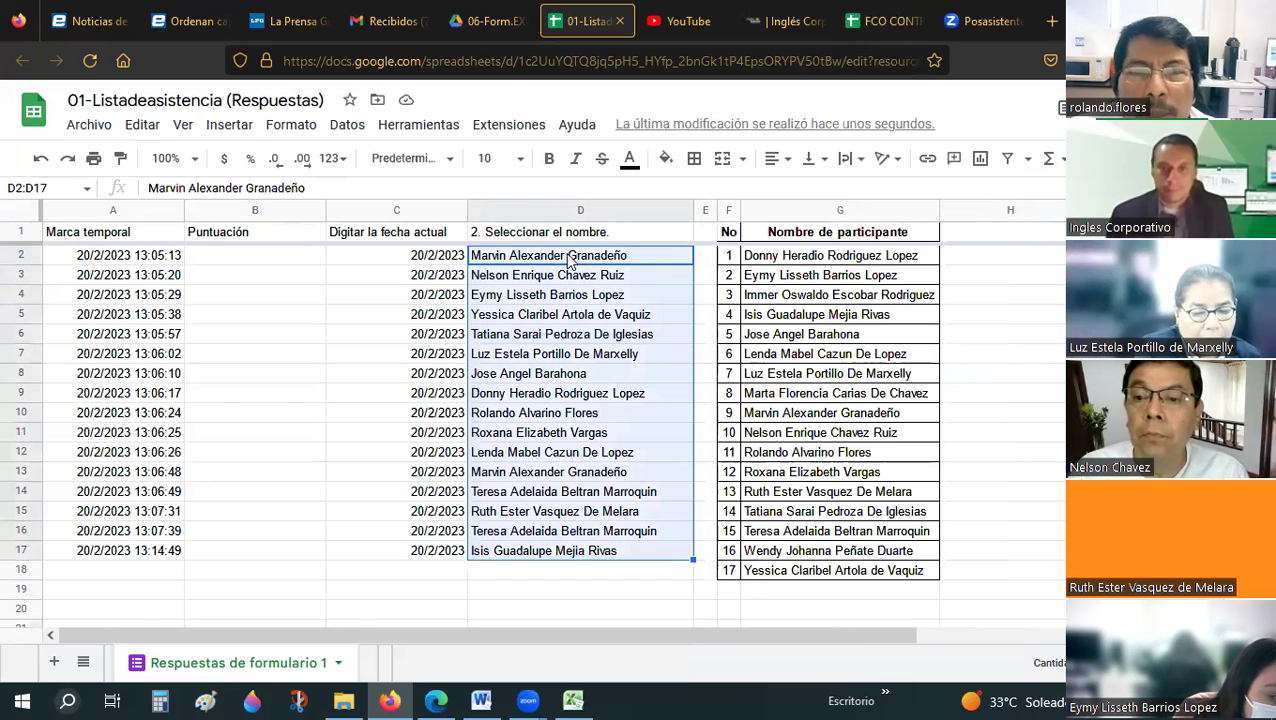
{"action": "key", "text": "alt+Tab"}
{"action": "key", "text": "Down"}
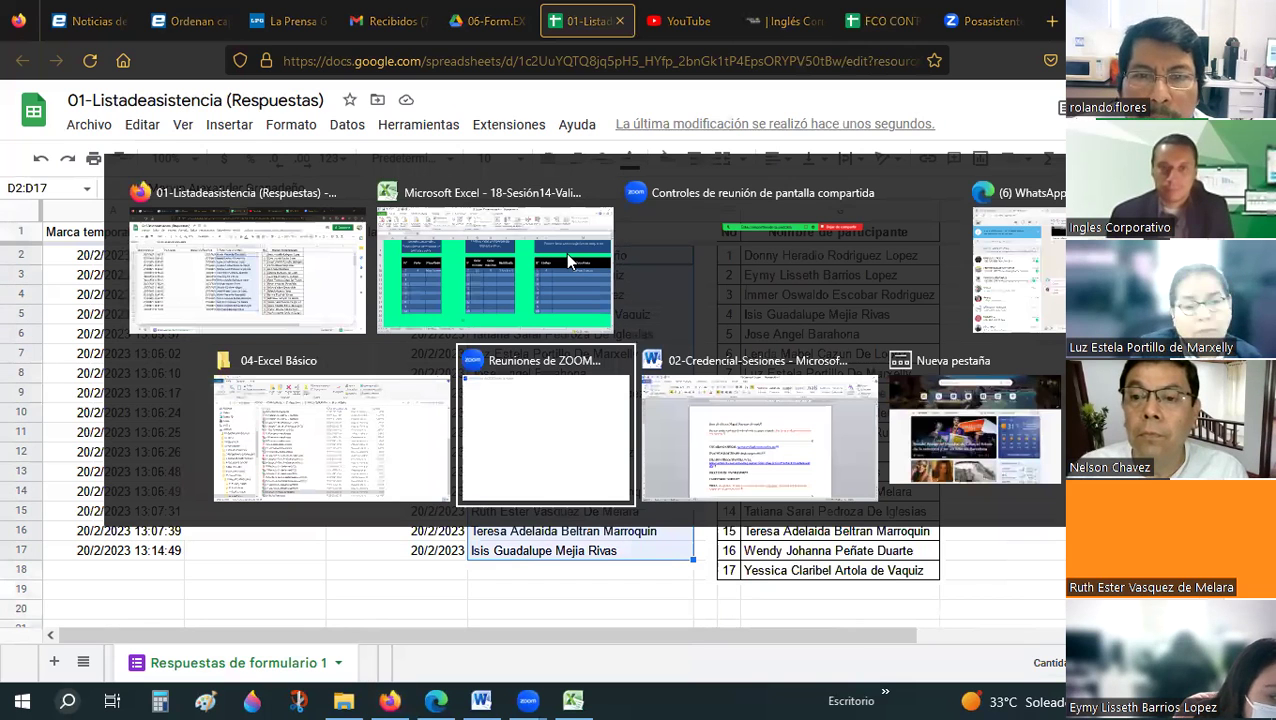
{"action": "key", "text": "Escape"}
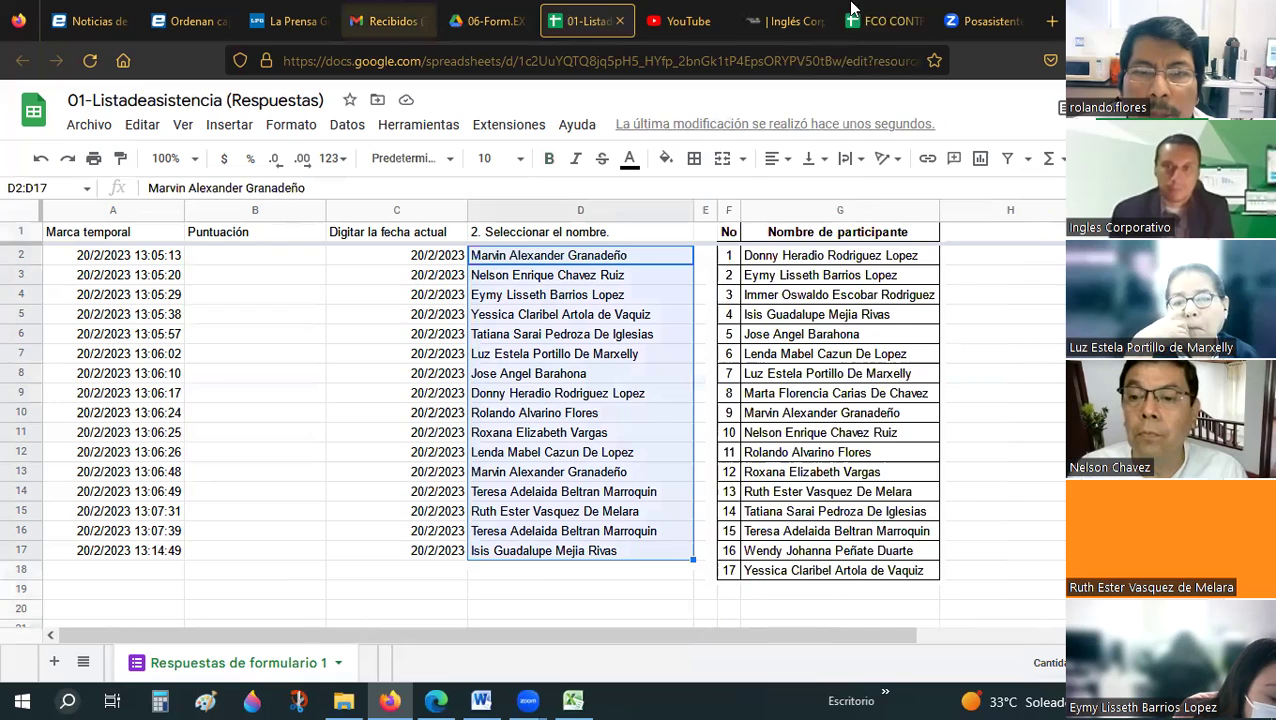
In the FCO CONTROL register, enter 1 down the LUNES 20 attendance column.
{"action": "left_click", "coordinate": [853, 14]}
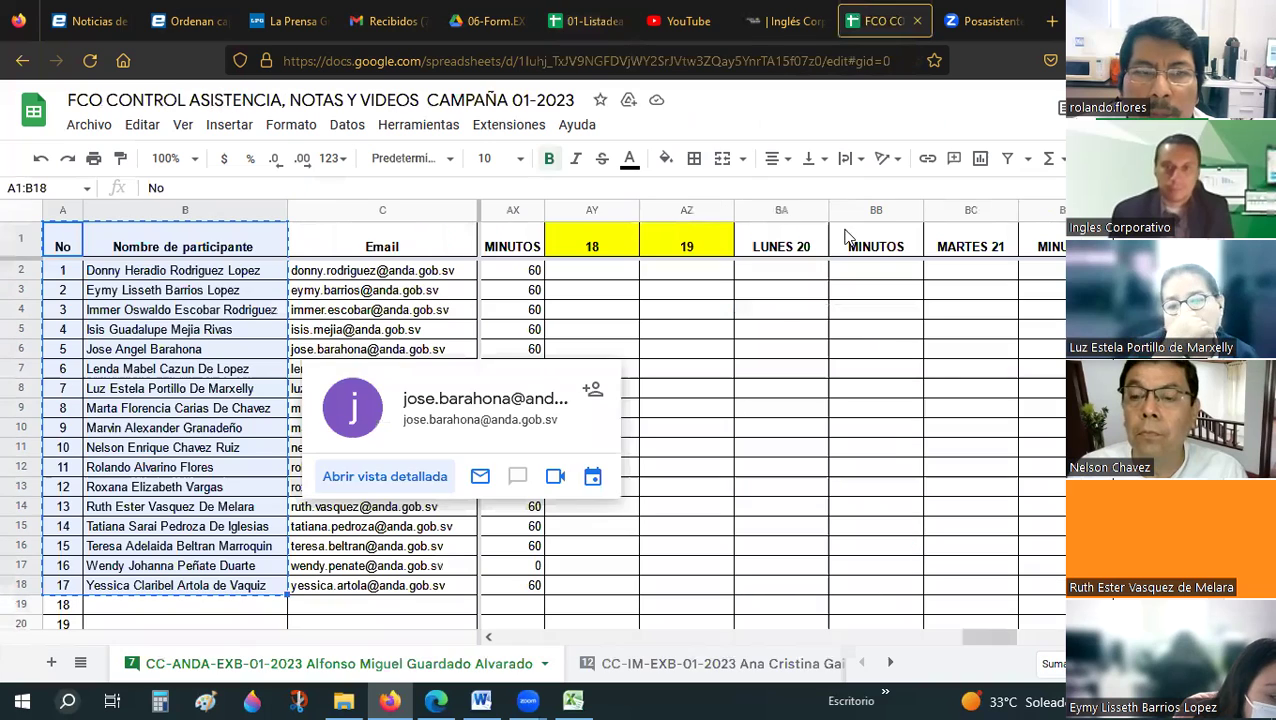
{"action": "left_click", "coordinate": [769, 279]}
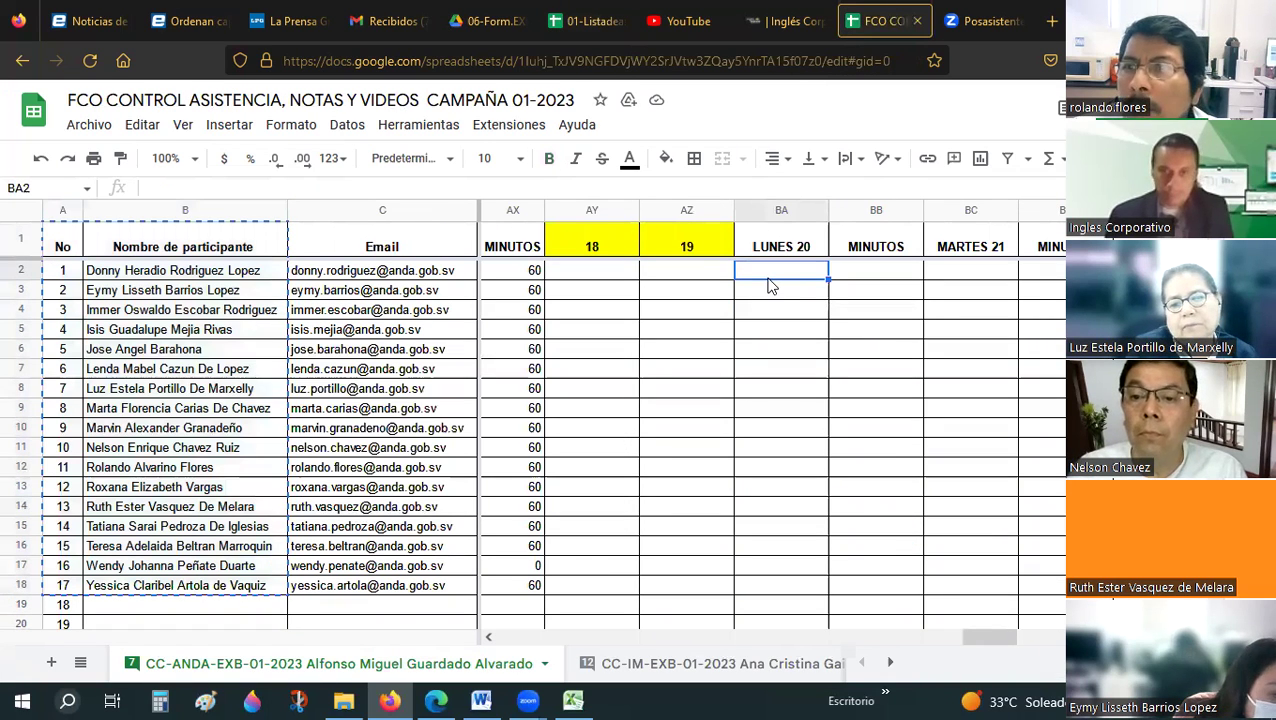
{"action": "type", "text": "1"}
{"action": "key", "text": "Return"}
{"action": "type", "text": "1"}
{"action": "key", "text": "Return"}
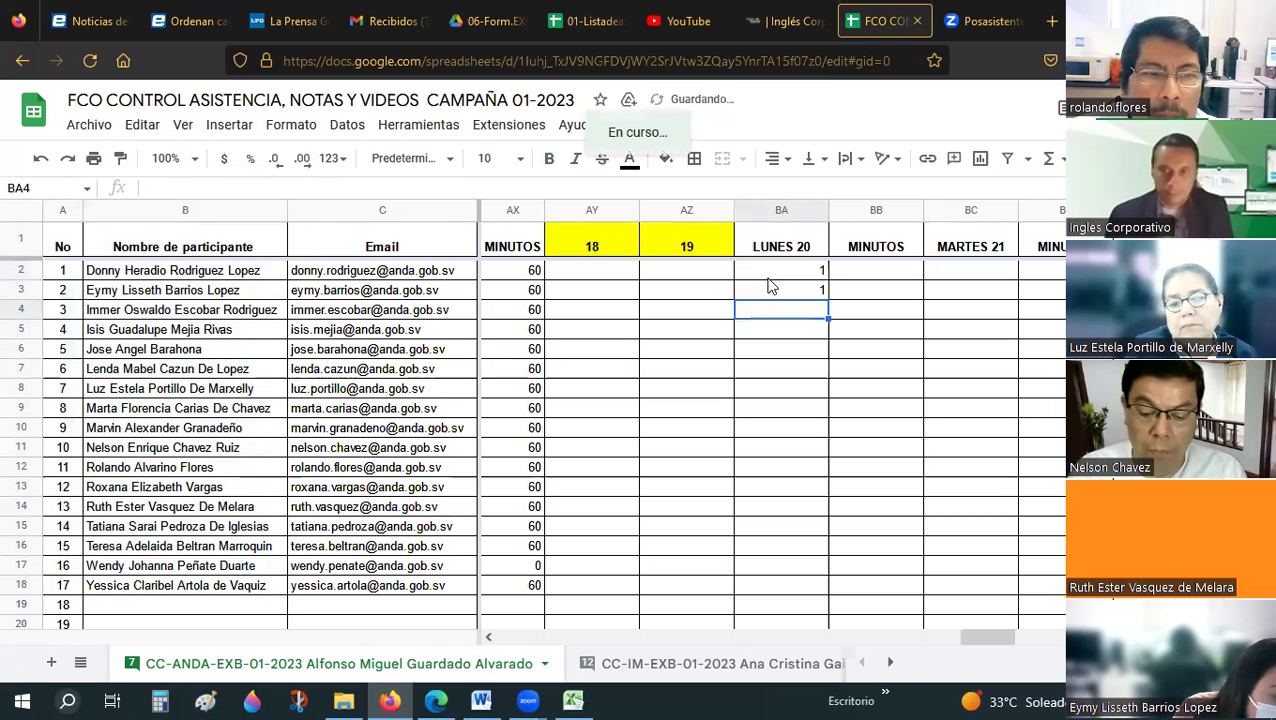
{"action": "type", "text": "1 1 1 1 1 1 1 1 1 "}
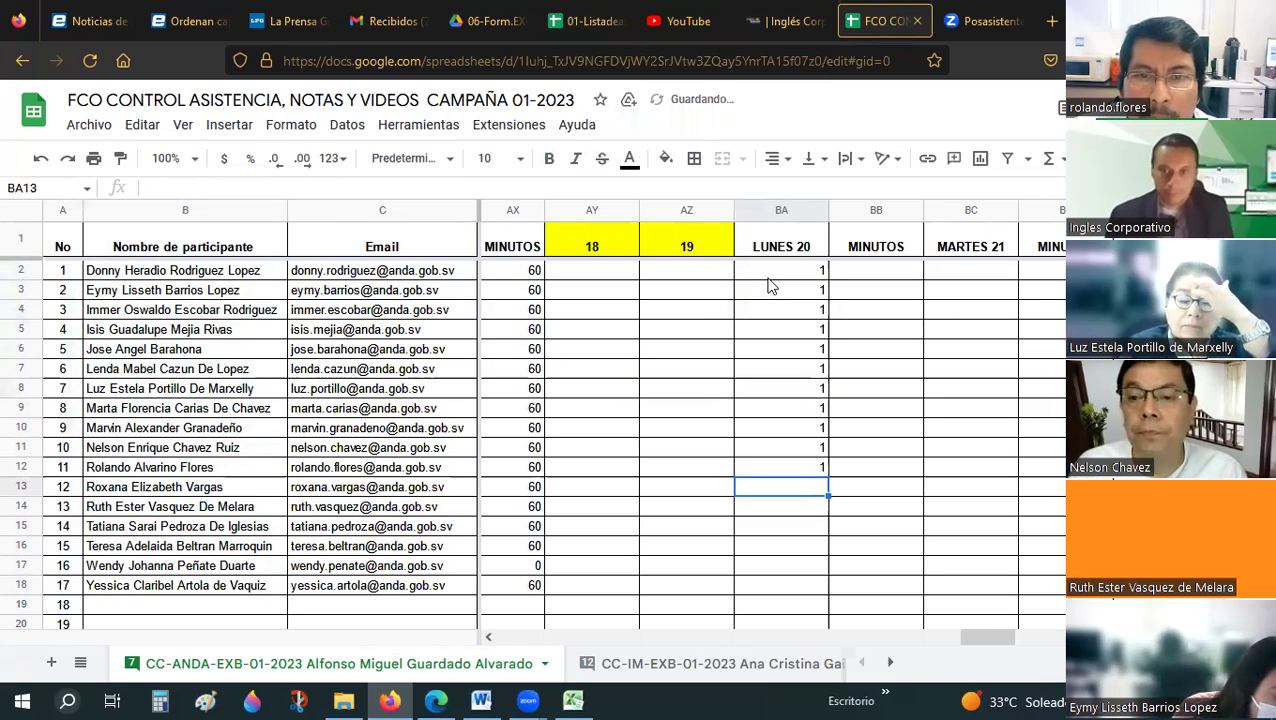
{"action": "type", "text": "1 1 1 1 1 1 1 1 1"}
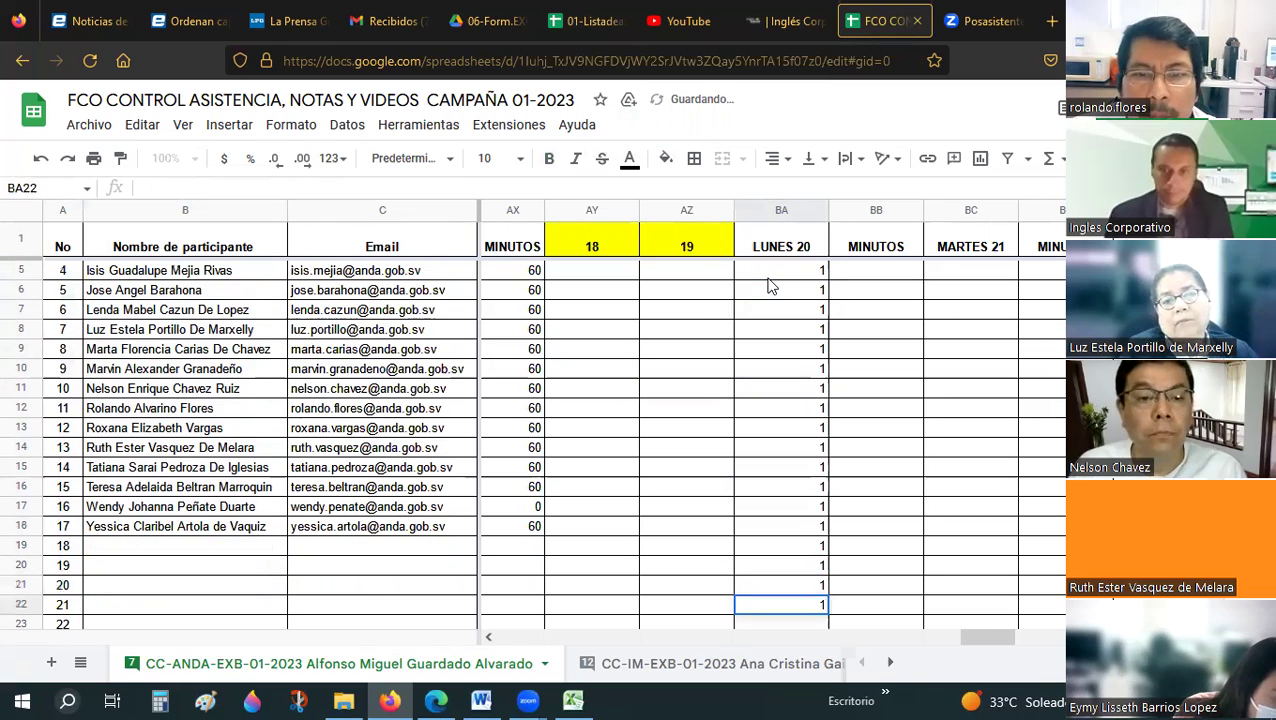
Clear the extra 1s in rows 19–22 below the participant list.
{"action": "key", "text": "Up"}
{"action": "key", "text": "Up"}
{"action": "key", "text": "Up"}
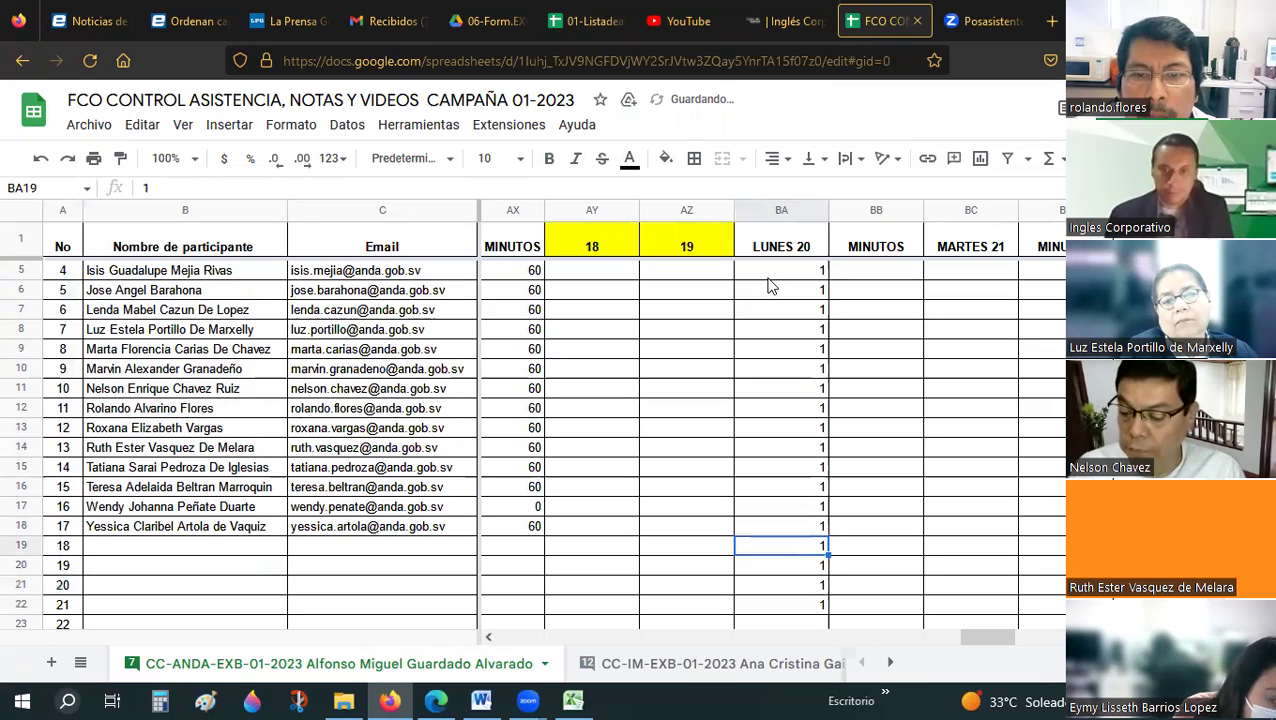
{"action": "key", "text": "shift+Down"}
{"action": "key", "text": "shift+Down"}
{"action": "key", "text": "shift+Down"}
{"action": "key", "text": "Delete"}
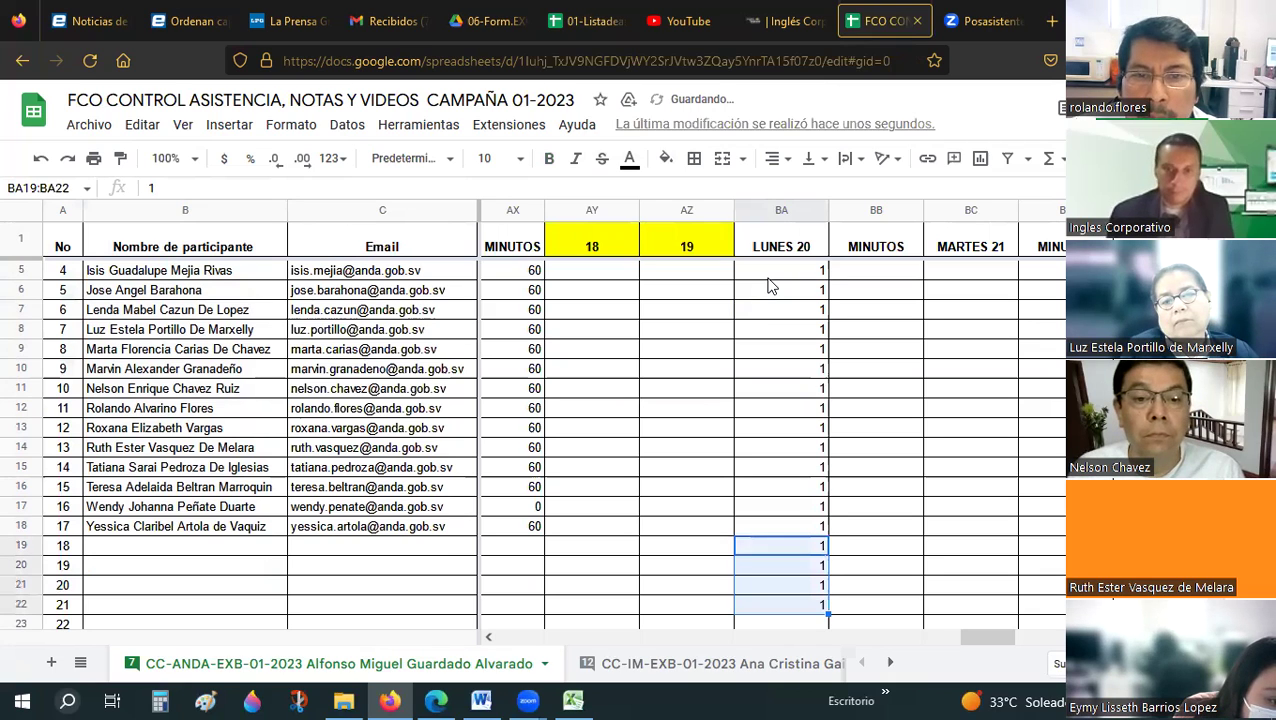
{"action": "key", "text": "Left"}
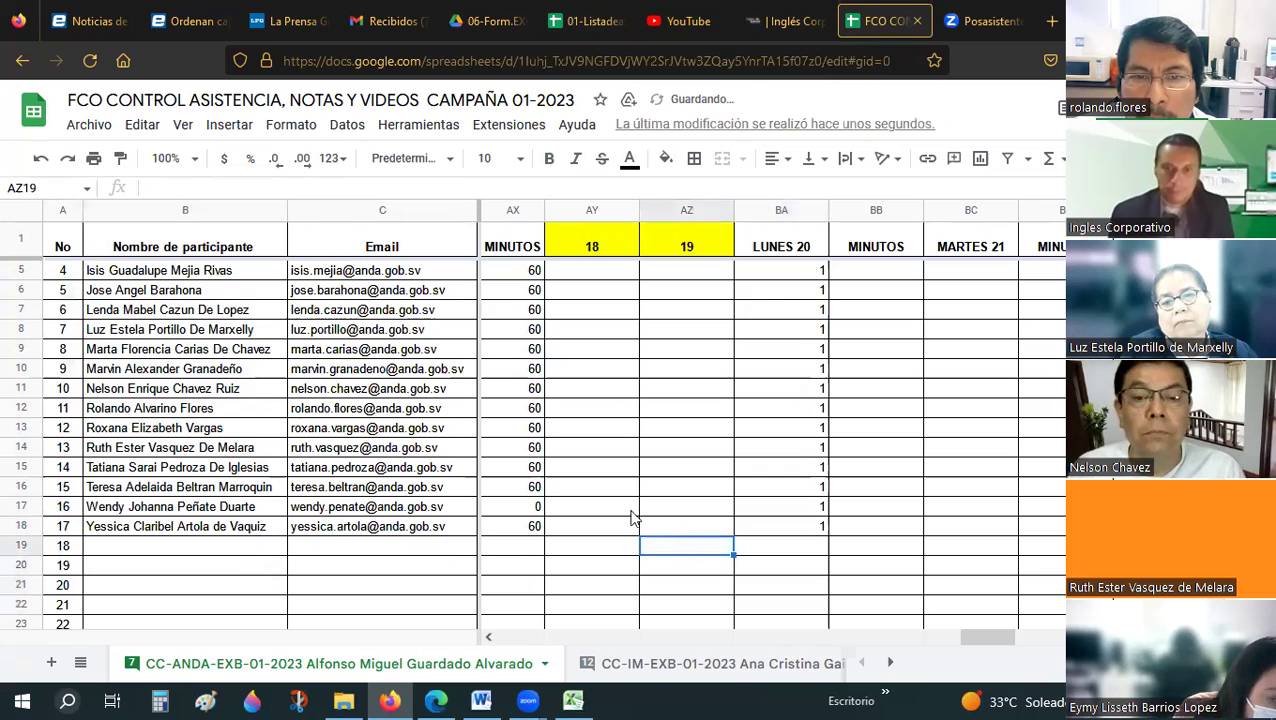
{"action": "scroll", "coordinate": [632, 517], "scroll_direction": "up", "scroll_amount": 1}
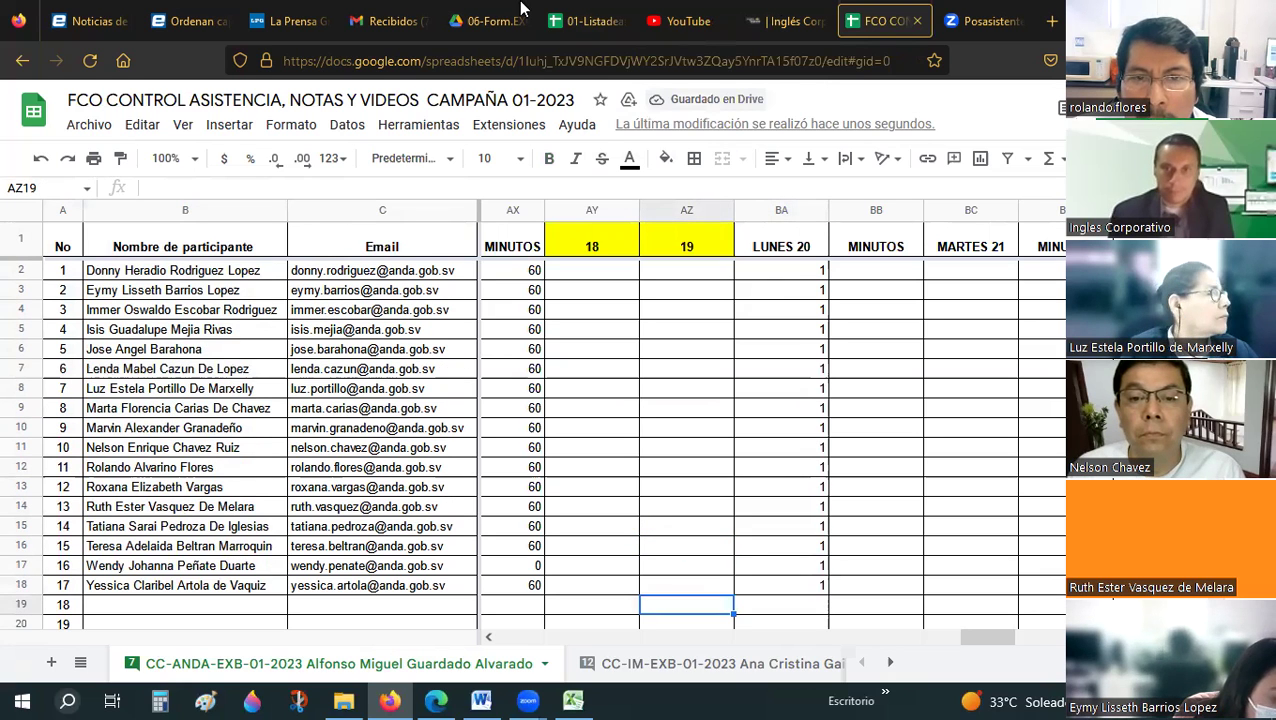
Delete columns E through G from the attendance responses spreadsheet.
{"action": "left_click", "coordinate": [595, 21]}
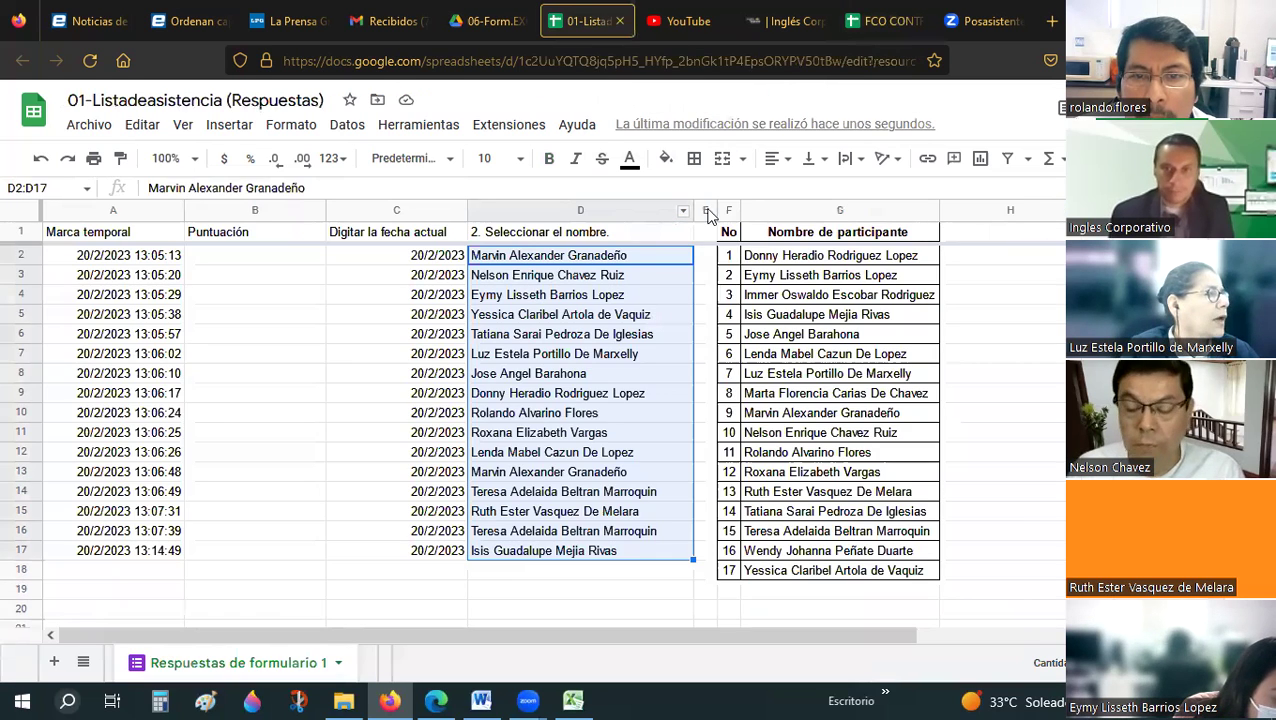
{"action": "left_click", "coordinate": [707, 210]}
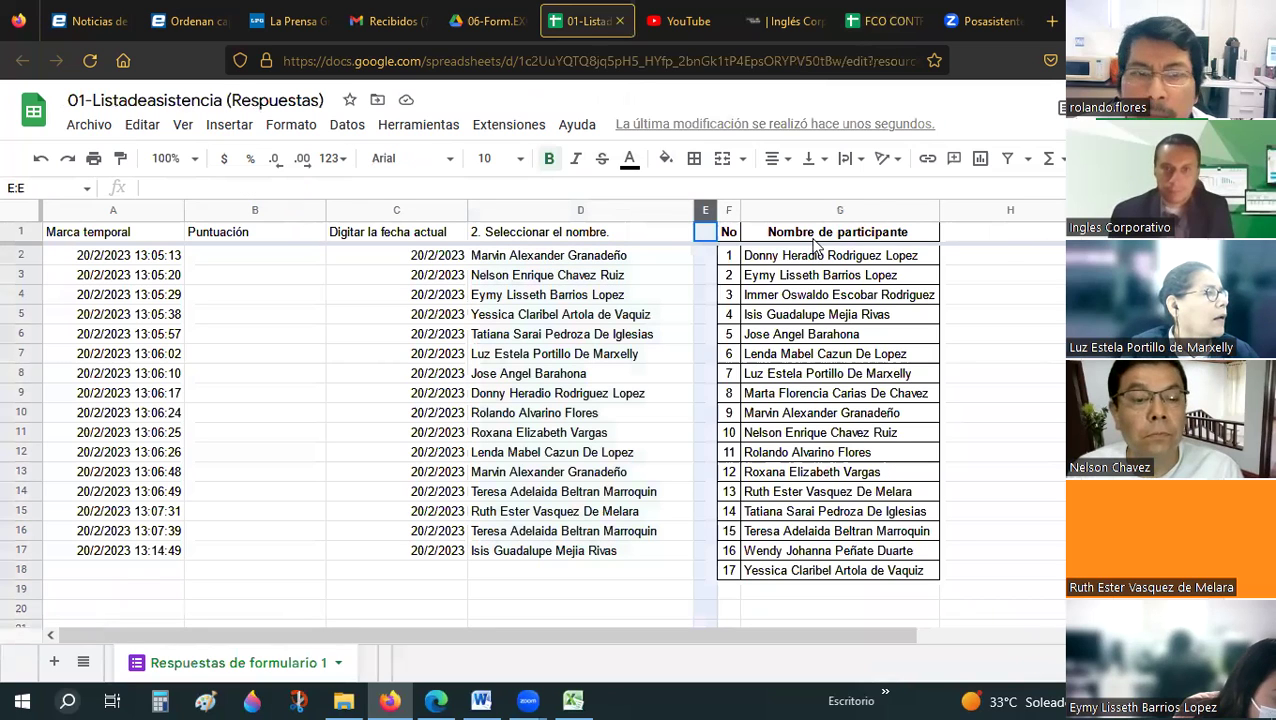
{"action": "left_click", "coordinate": [815, 210], "text": "shift"}
{"action": "right_click", "coordinate": [815, 210]}
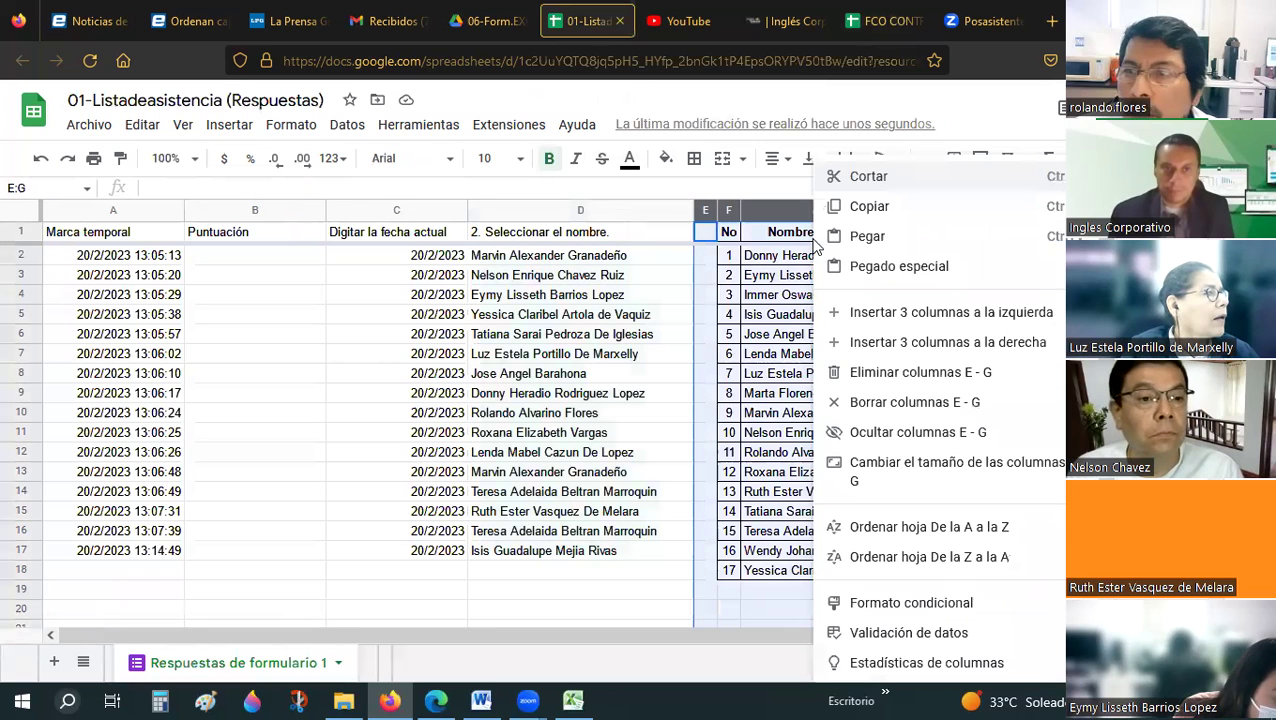
{"action": "left_click", "coordinate": [888, 373]}
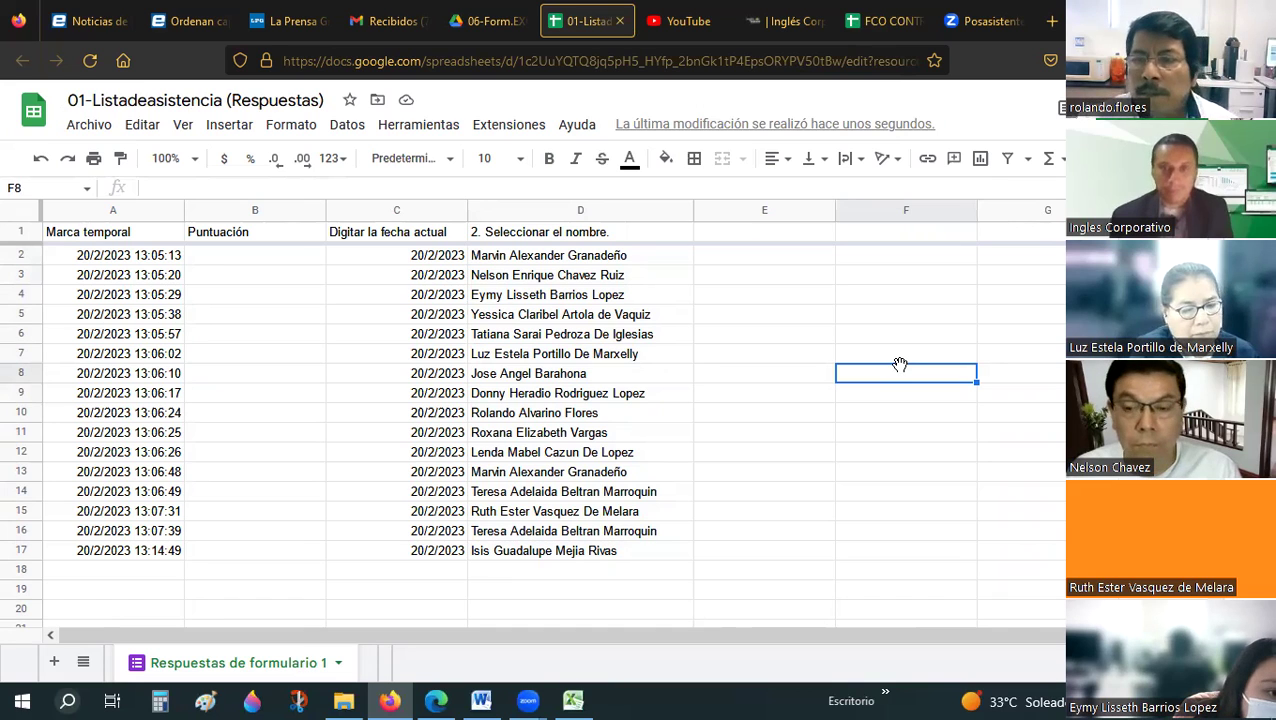
{"action": "left_click", "coordinate": [731, 282]}
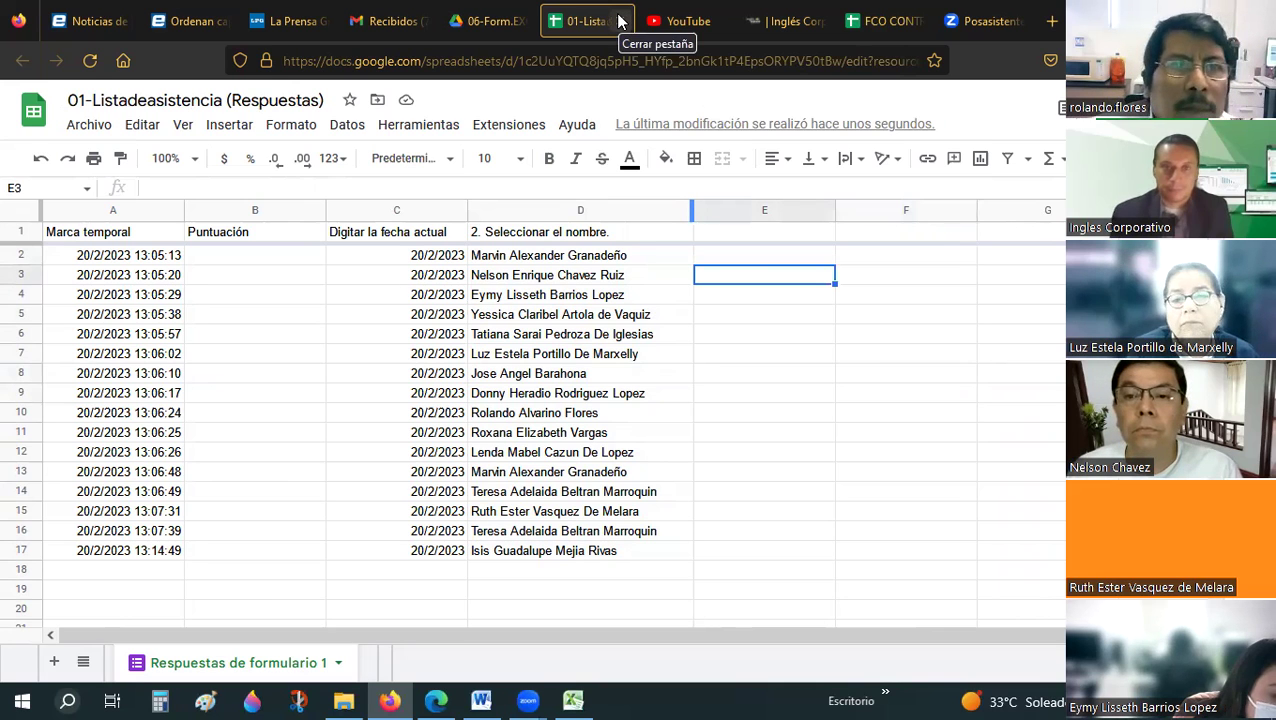
Close the responses spreadsheet with Ctrl+W and bring the Excel exercise workbook forward.
{"action": "key", "text": "ctrl+w"}
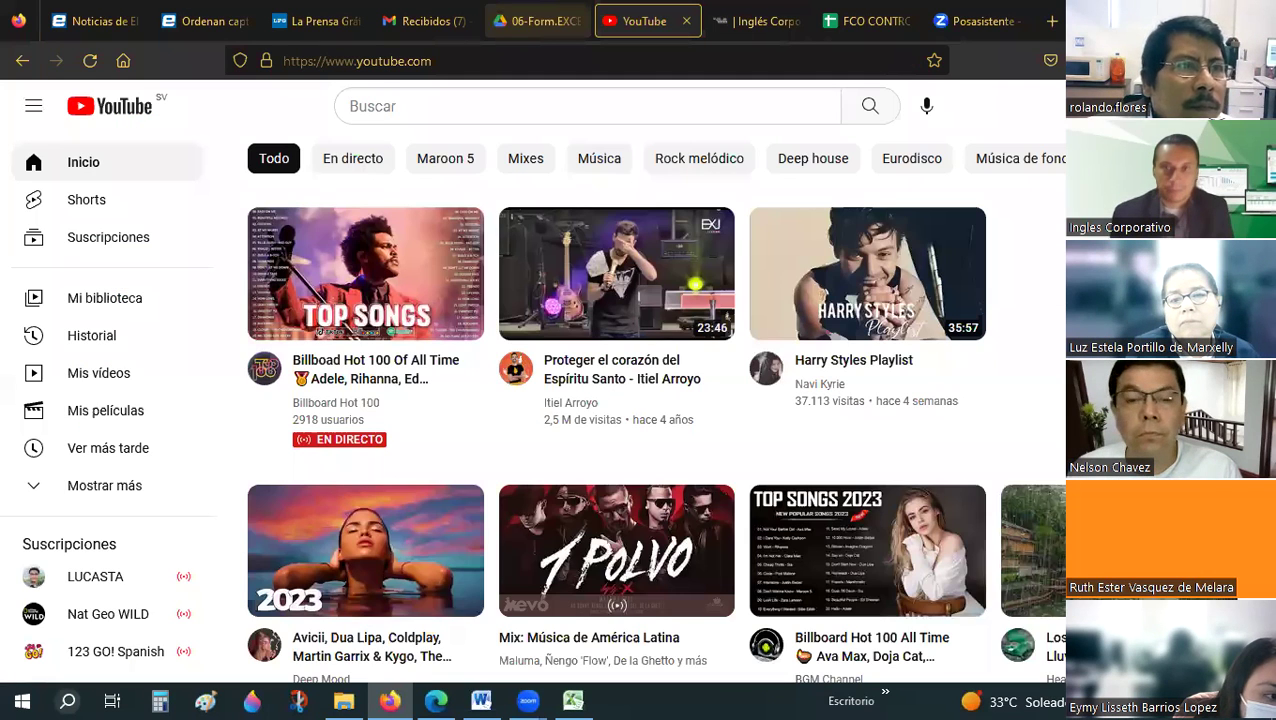
{"action": "left_click", "coordinate": [566, 14]}
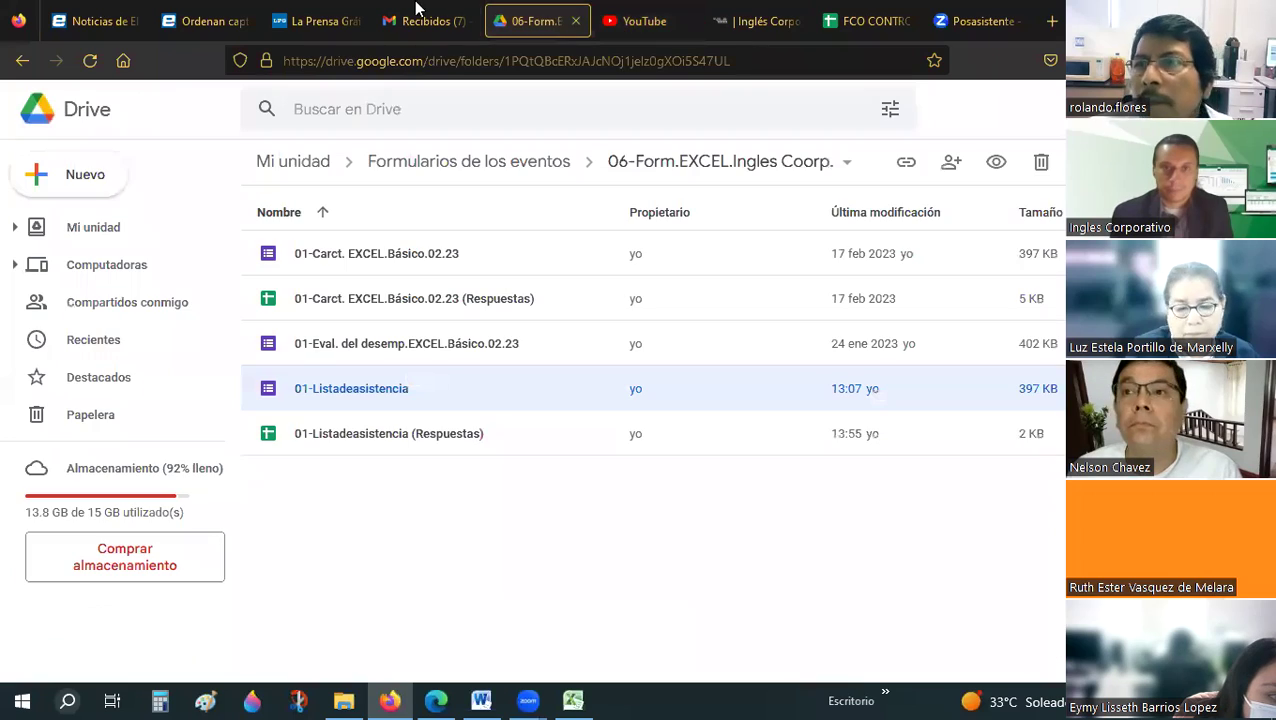
{"action": "left_click", "coordinate": [345, 12]}
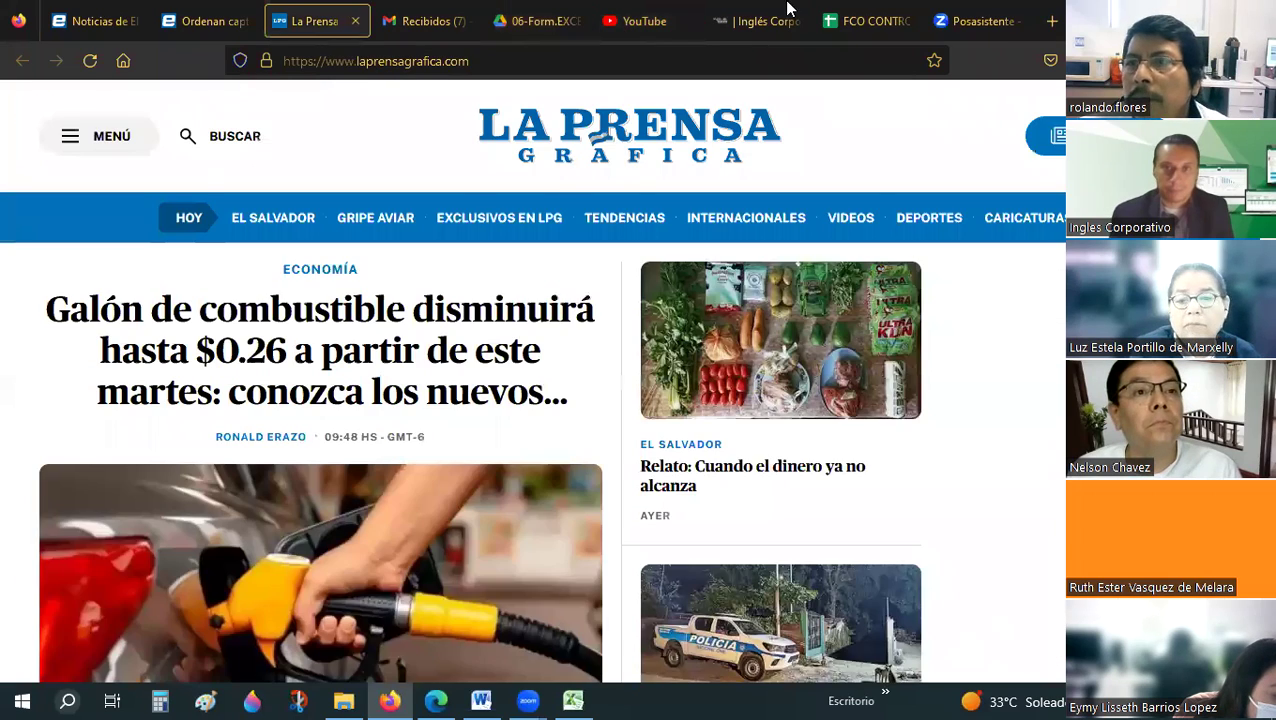
{"action": "left_click", "coordinate": [787, 10]}
{"action": "left_click", "coordinate": [866, 10]}
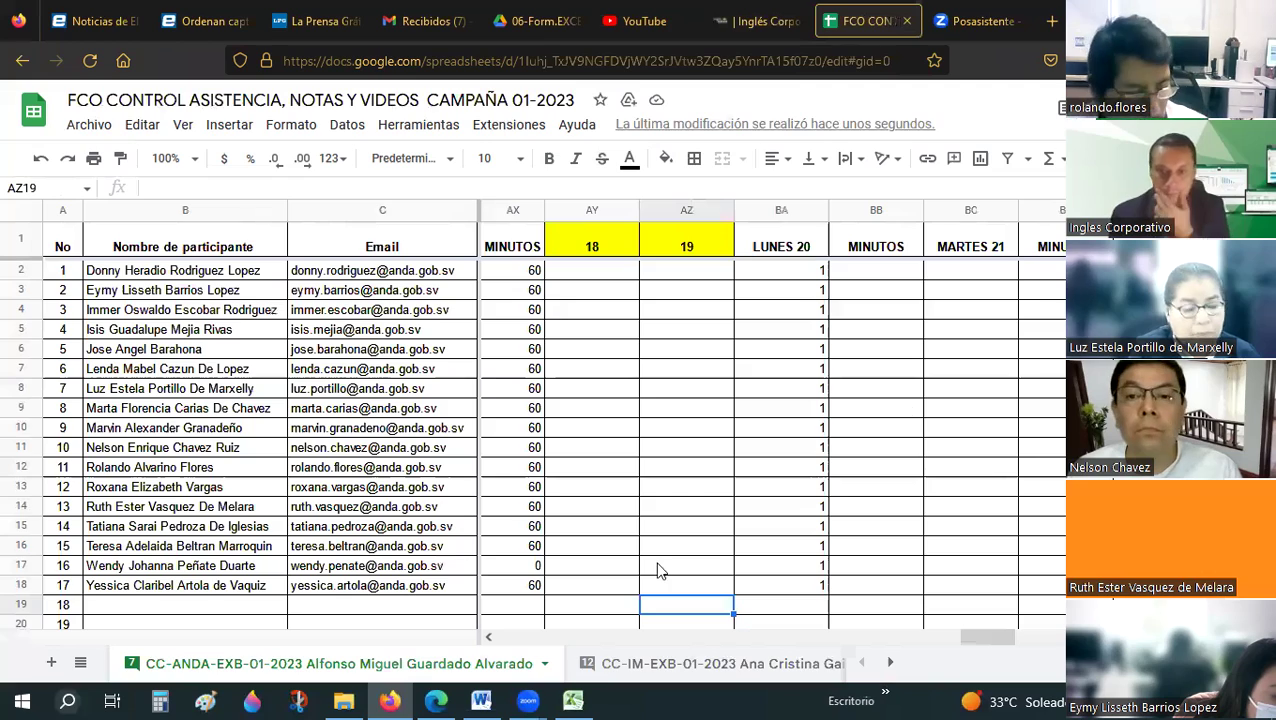
{"action": "left_click", "coordinate": [586, 699]}
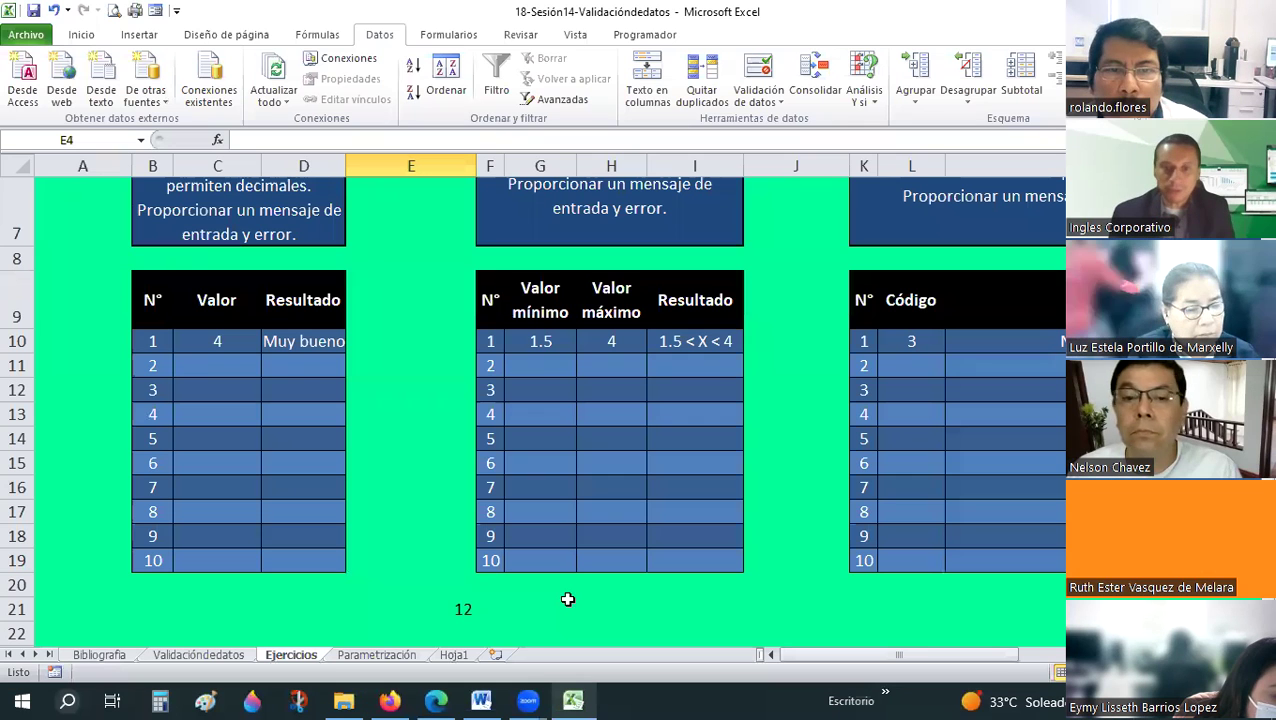
{"action": "left_click", "coordinate": [428, 408]}
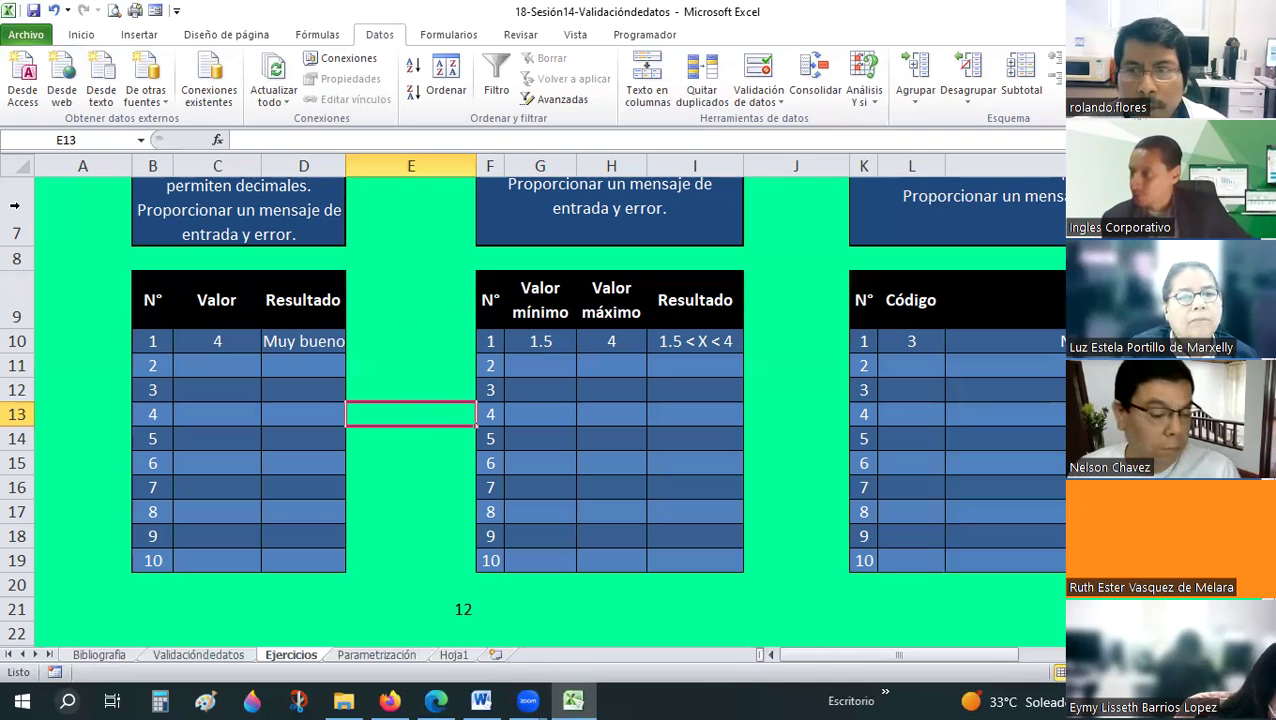
{"action": "left_click", "coordinate": [522, 455]}
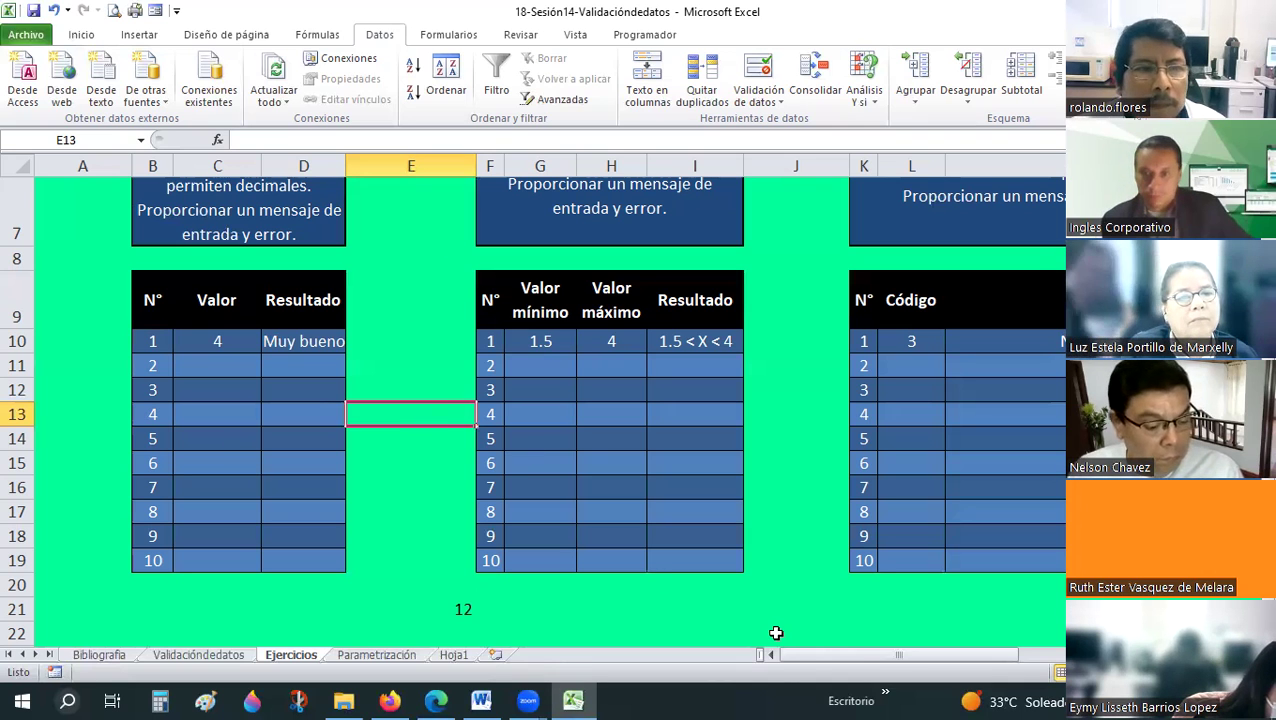
{"action": "mouse_move", "coordinate": [858, 655]}
{"action": "left_mouse_down"}
{"action": "mouse_move", "coordinate": [935, 665]}
{"action": "mouse_move", "coordinate": [687, 417]}
{"action": "left_mouse_up"}
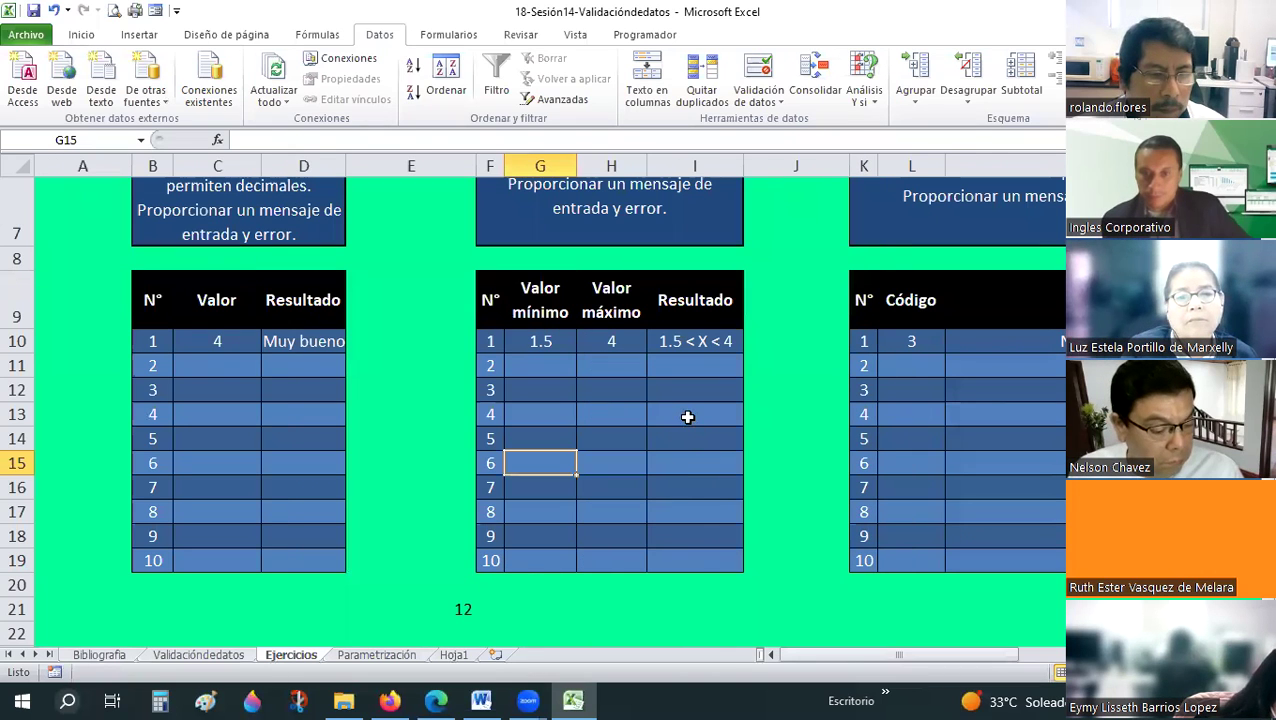
{"action": "left_click", "coordinate": [688, 432]}
{"action": "scroll", "coordinate": [687, 417], "scroll_direction": "down", "scroll_amount": 2}
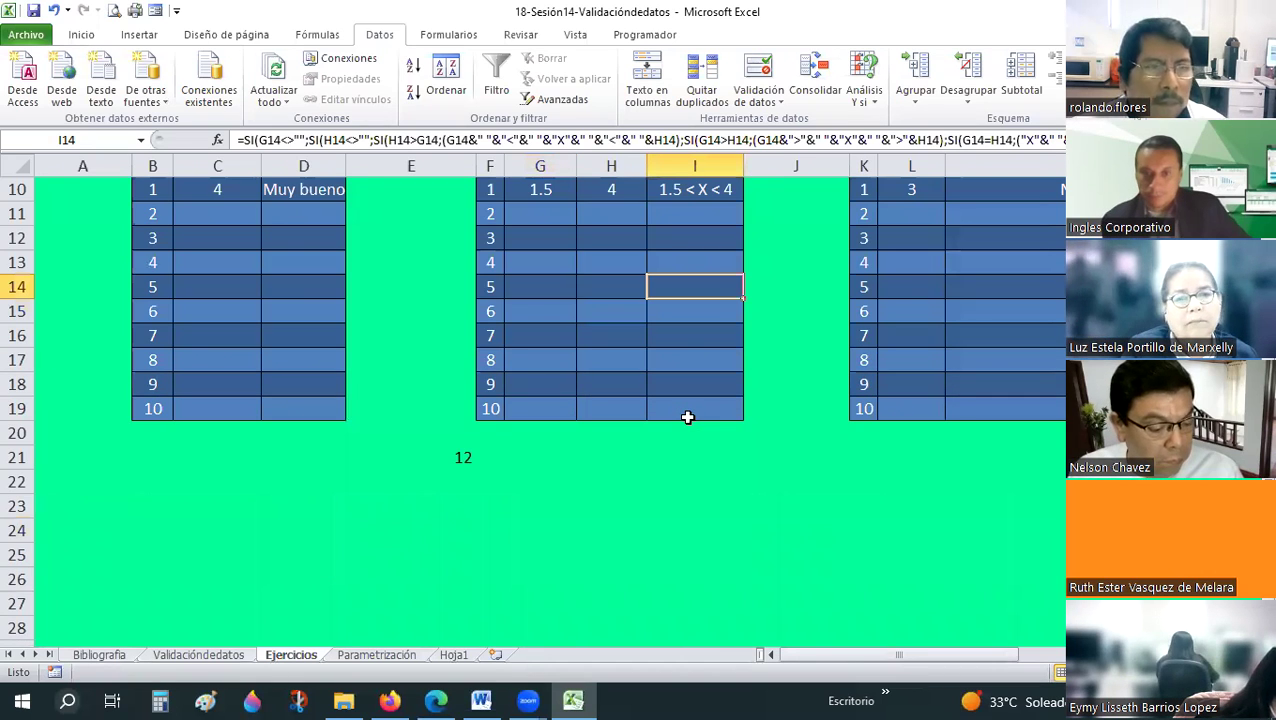
{"action": "scroll", "coordinate": [687, 417], "scroll_direction": "up", "scroll_amount": 1}
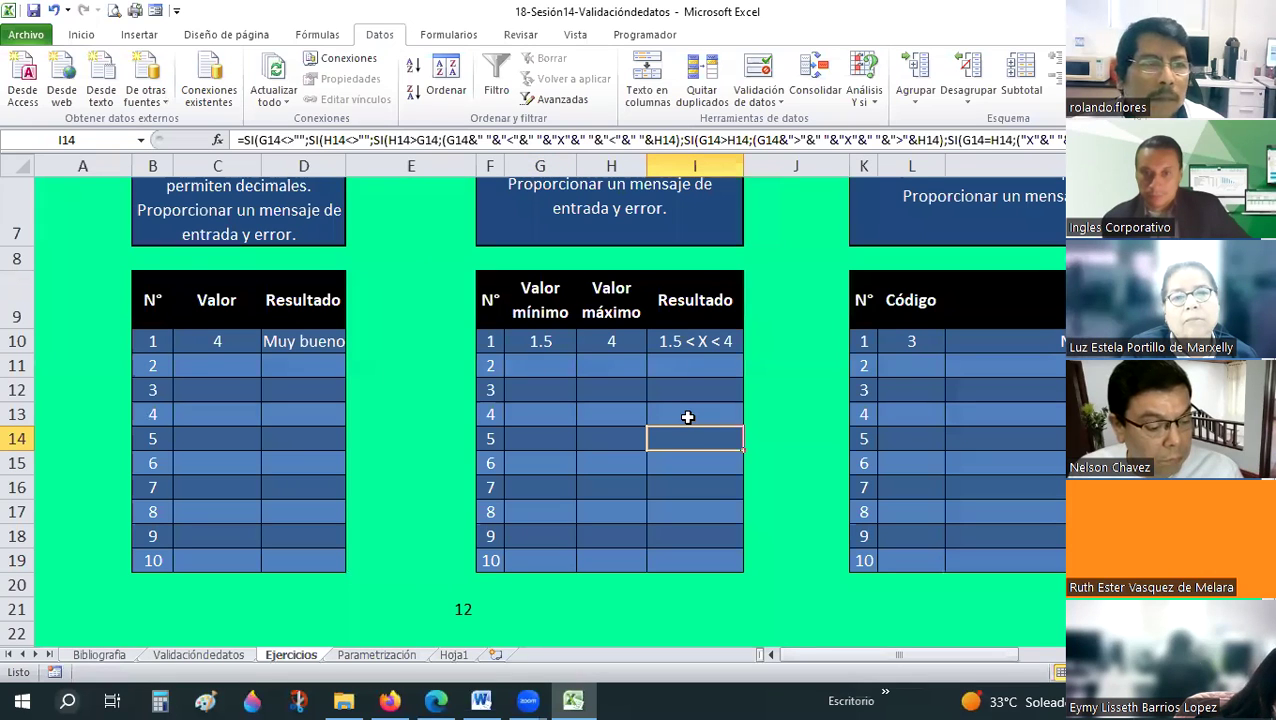
{"action": "left_click", "coordinate": [688, 417]}
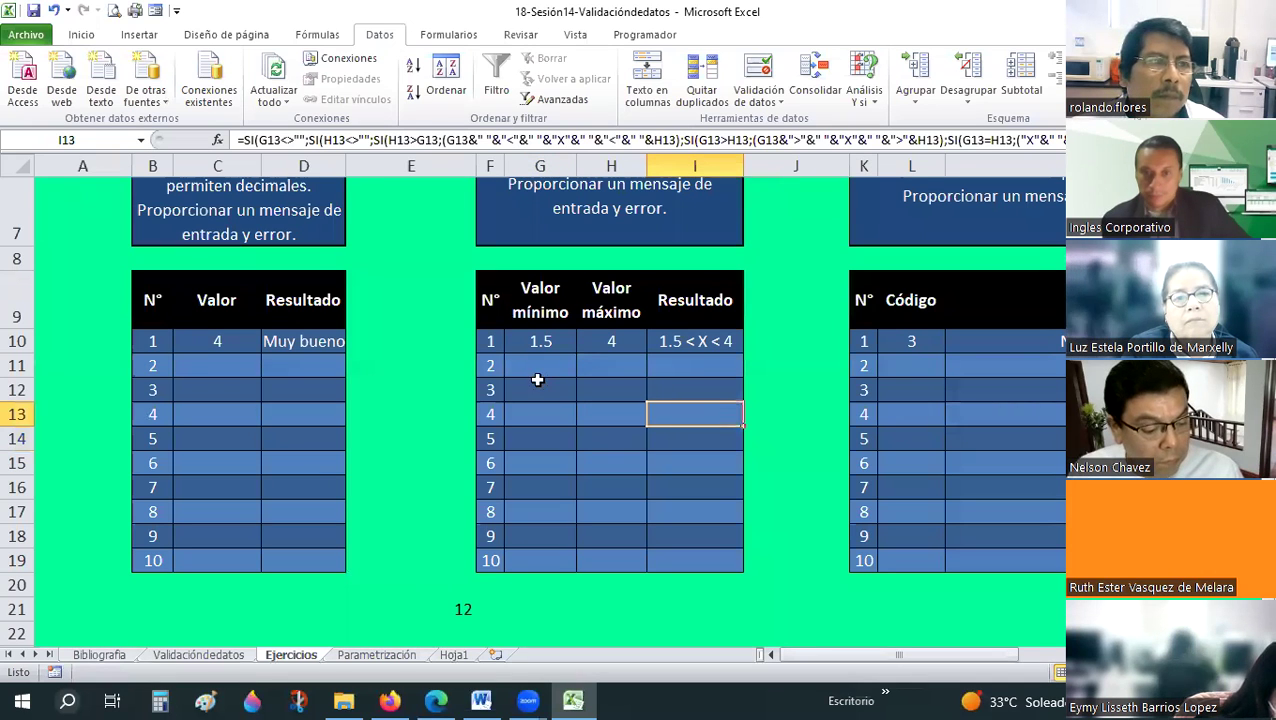
{"action": "left_click", "coordinate": [200, 340]}
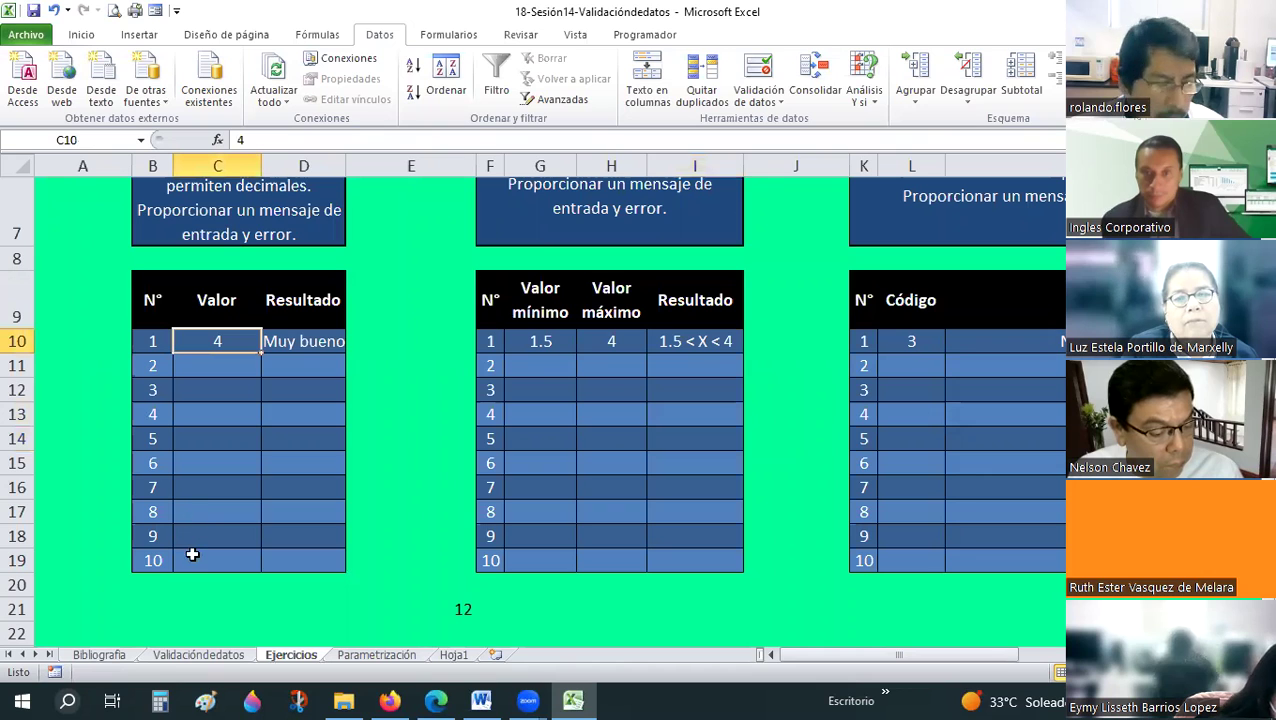
{"action": "left_click", "coordinate": [192, 555], "text": "shift"}
{"action": "left_click", "coordinate": [773, 90]}
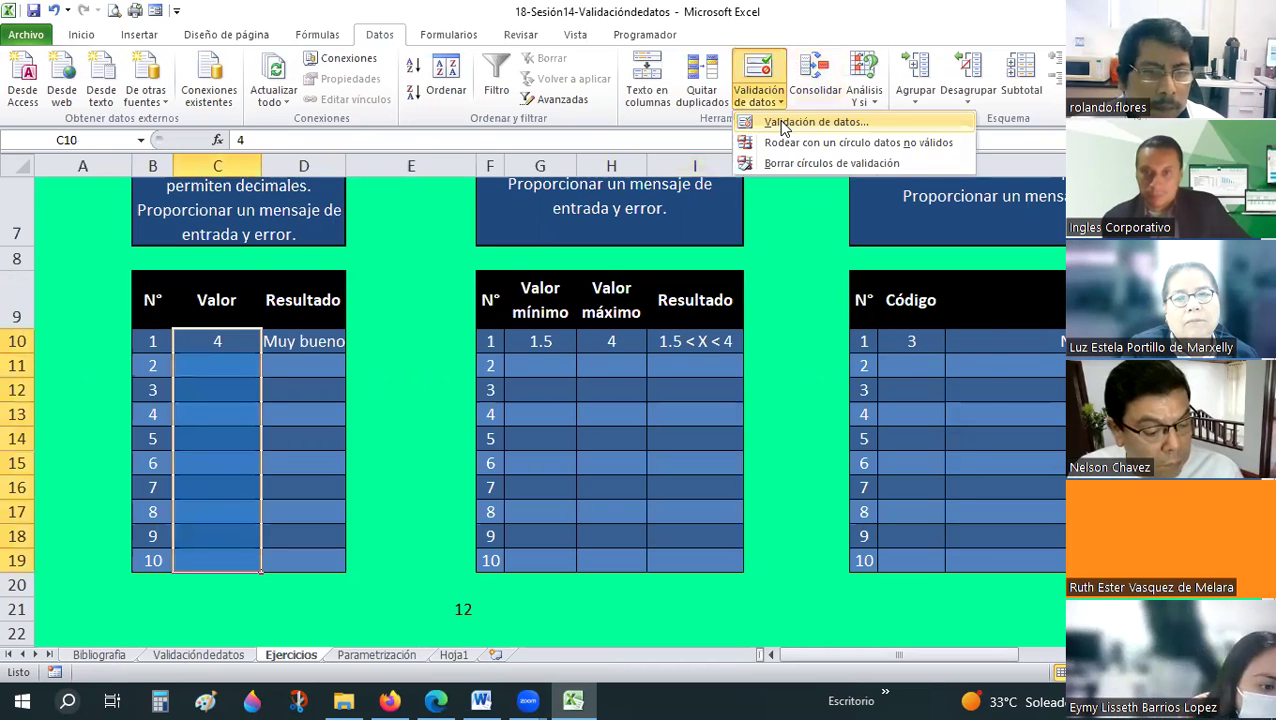
{"action": "left_click", "coordinate": [790, 120]}
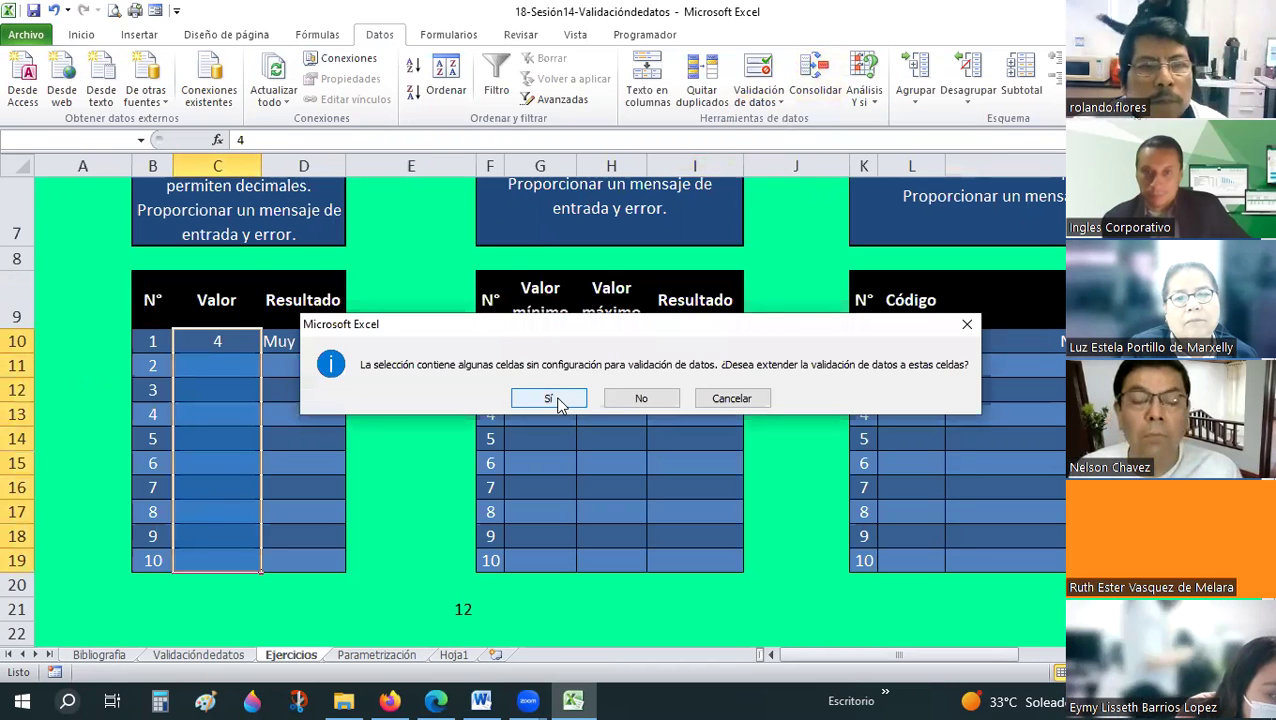
{"action": "left_click", "coordinate": [549, 398]}
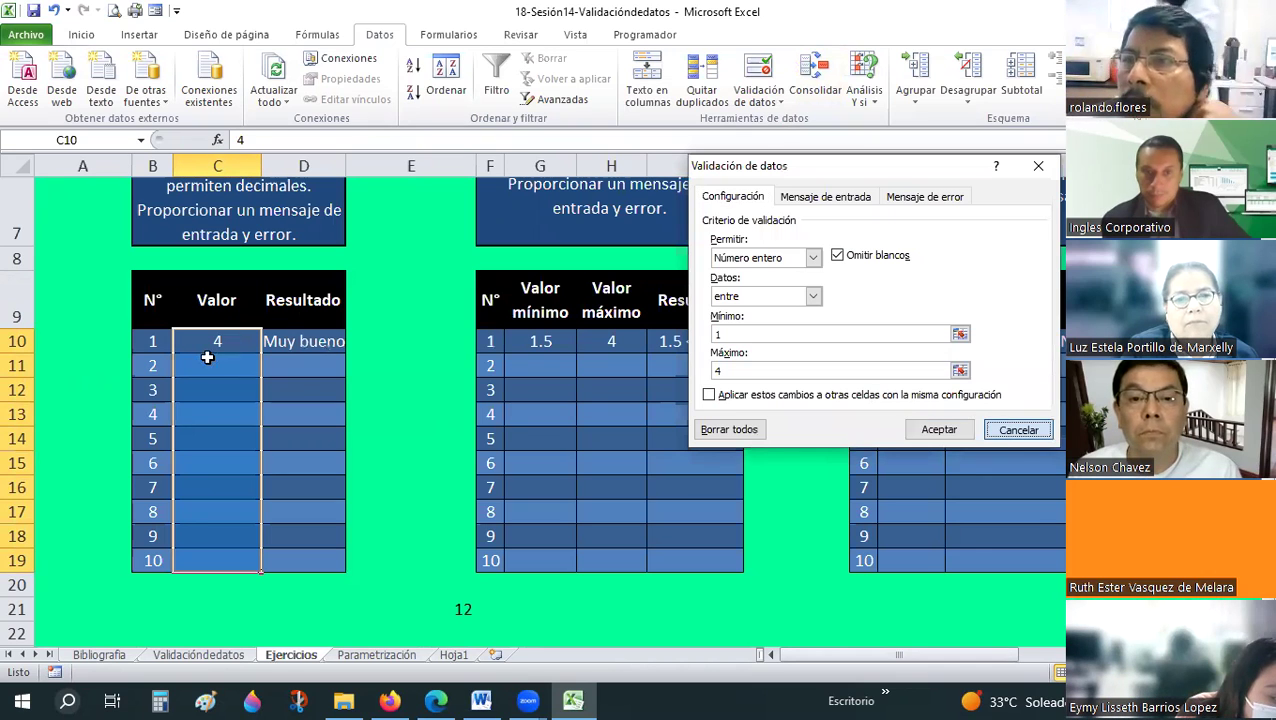
{"action": "key", "text": "Return"}
{"action": "key", "text": "Down"}
{"action": "left_click", "coordinate": [763, 99]}
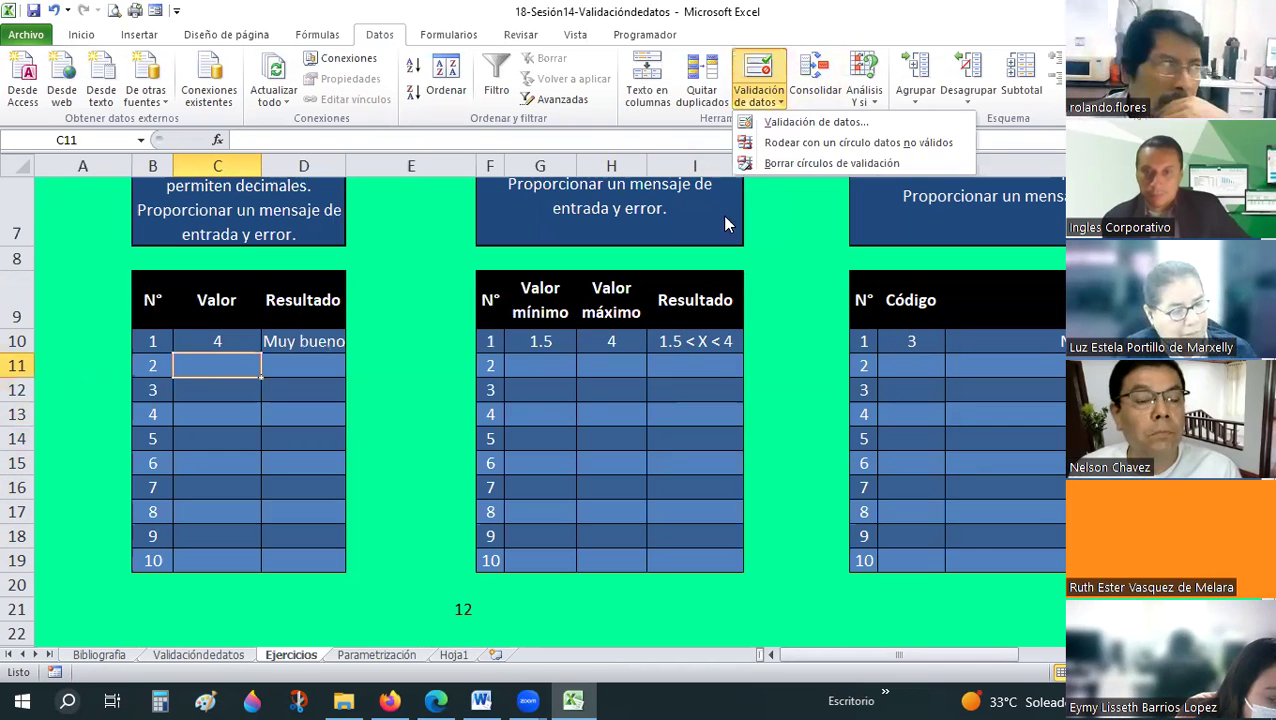
{"action": "left_click", "coordinate": [815, 121]}
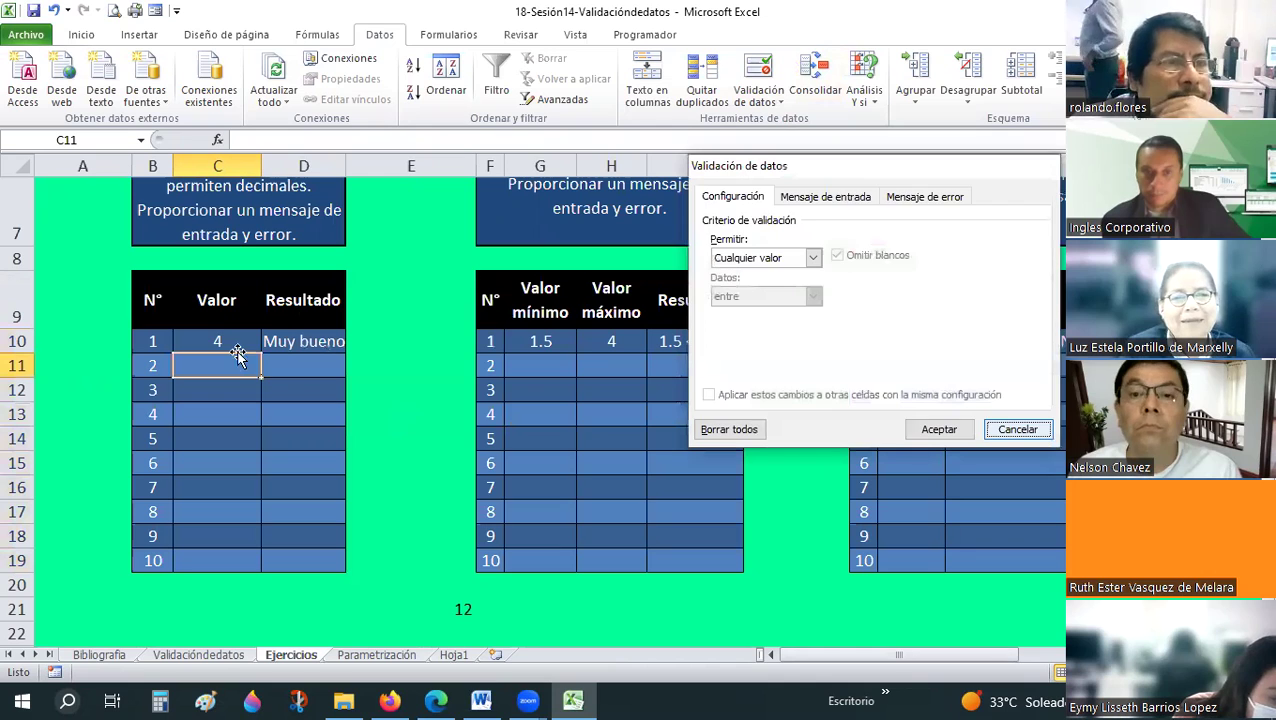
{"action": "key", "text": "Escape"}
{"action": "left_click", "coordinate": [218, 340]}
{"action": "left_click", "coordinate": [772, 98]}
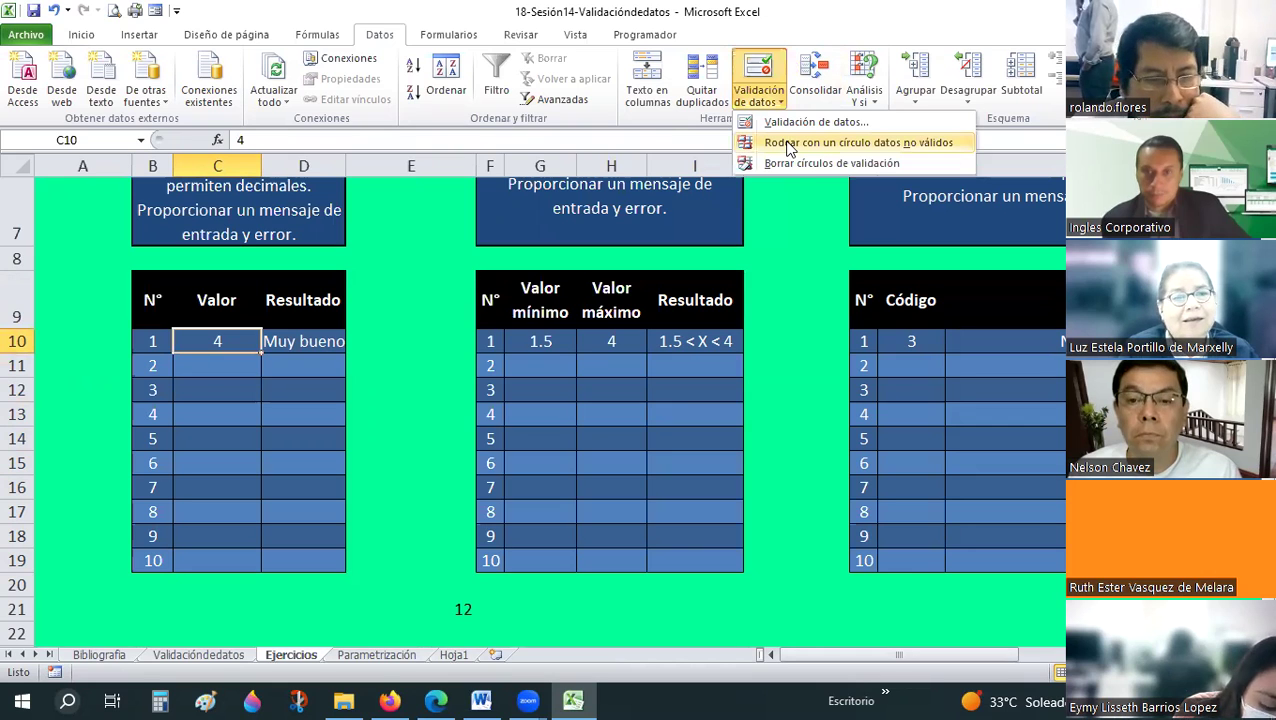
{"action": "left_click", "coordinate": [787, 285]}
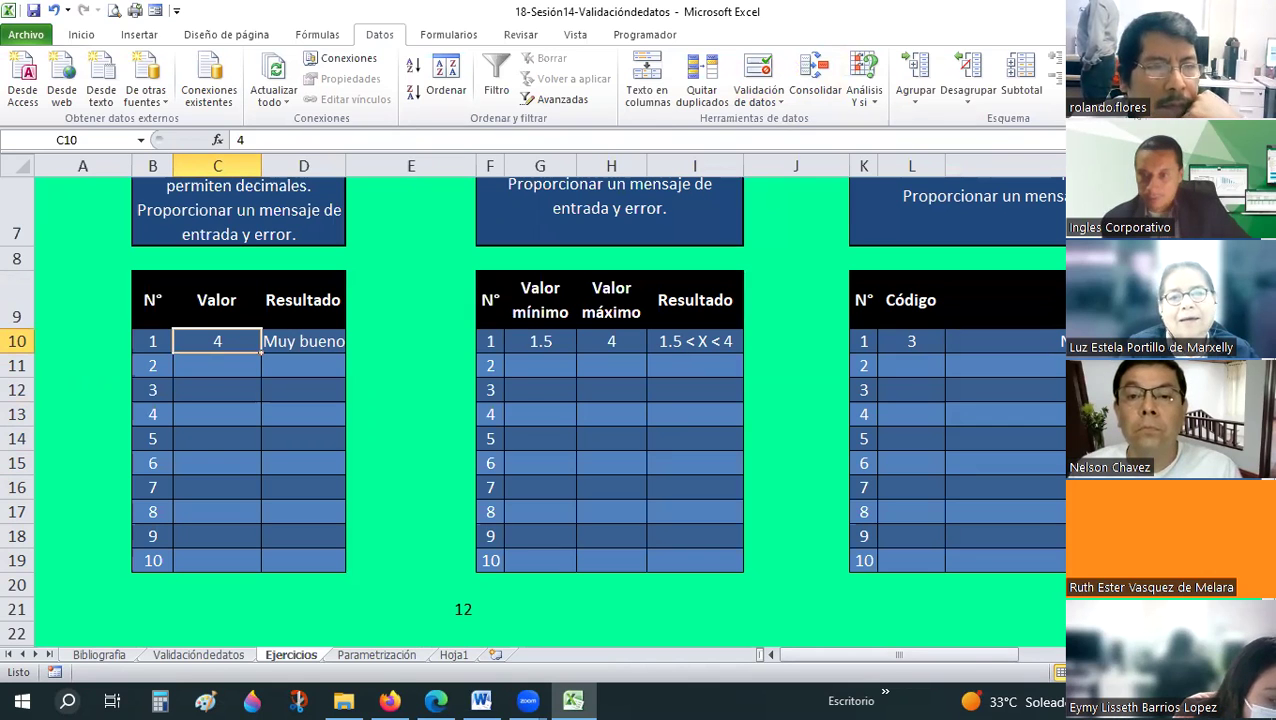
{"action": "left_click_drag", "start_coordinate": [966, 660], "coordinate": [1120, 660]}
{"action": "mouse_move", "coordinate": [980, 654]}
{"action": "left_mouse_down"}
{"action": "mouse_move", "coordinate": [1000, 654]}
{"action": "mouse_move", "coordinate": [790, 650]}
{"action": "left_mouse_up"}
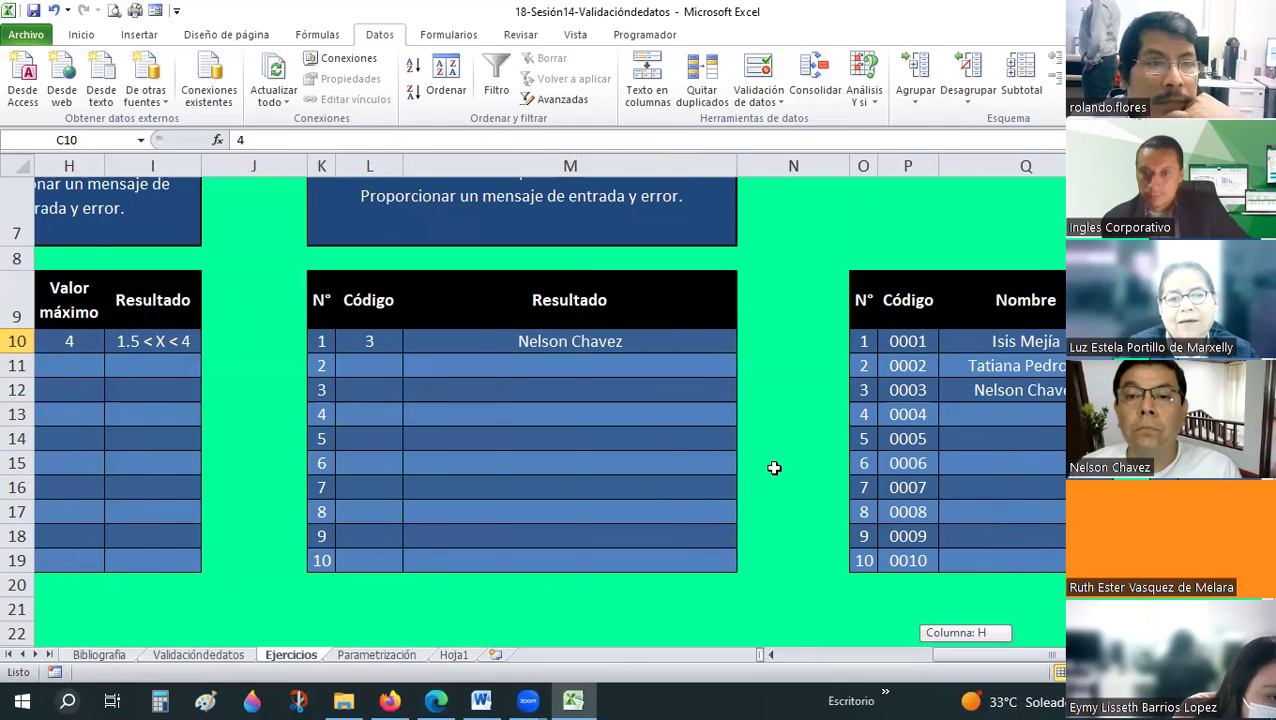
{"action": "left_click_drag", "start_coordinate": [774, 467], "coordinate": [774, 467]}
{"action": "left_click", "coordinate": [774, 467]}
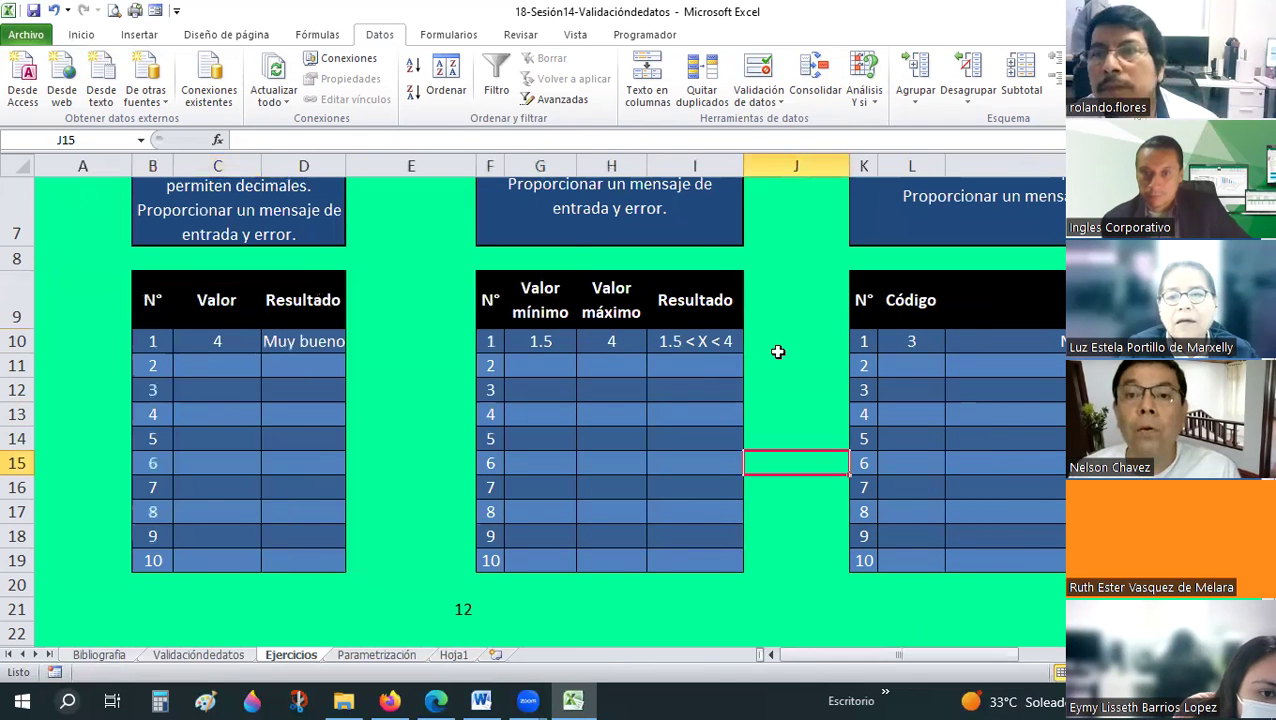
{"action": "scroll", "coordinate": [778, 352], "scroll_direction": "up", "scroll_amount": 2}
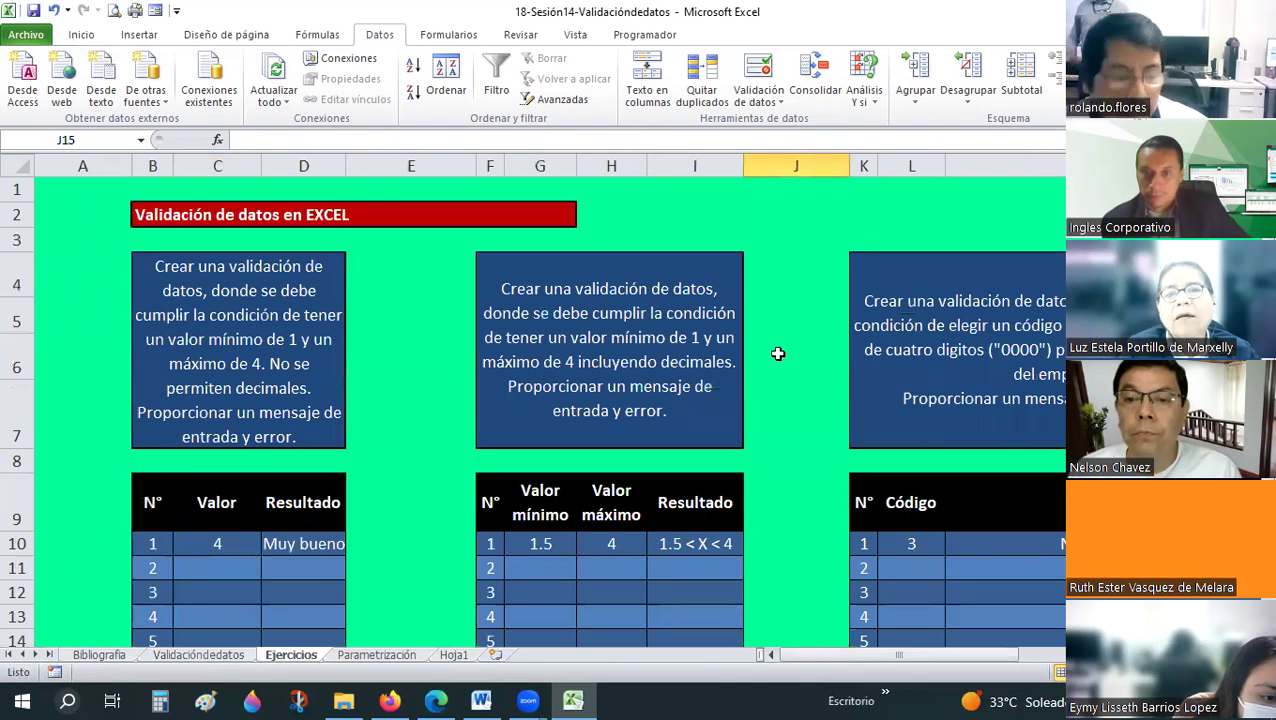
{"action": "scroll", "coordinate": [778, 353], "scroll_direction": "down", "scroll_amount": 1}
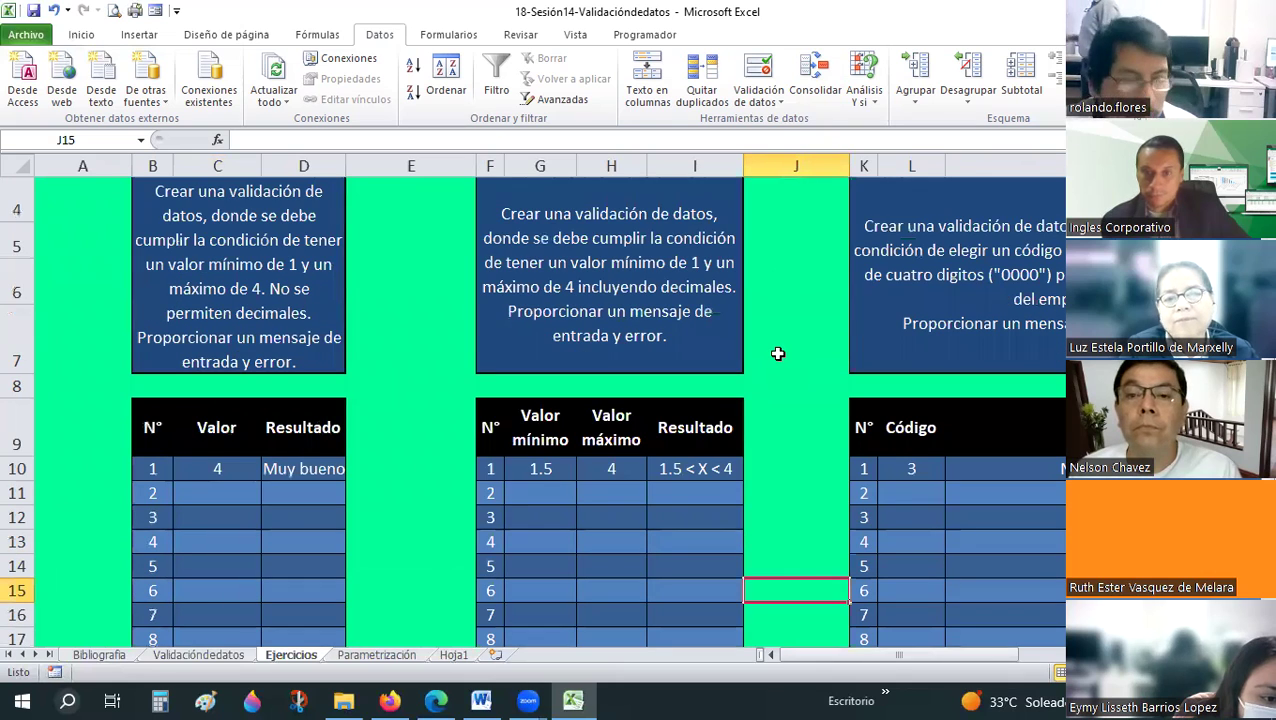
{"action": "left_click", "coordinate": [778, 353]}
{"action": "left_click", "coordinate": [678, 381]}
{"action": "left_click", "coordinate": [512, 386]}
{"action": "left_click", "coordinate": [492, 386]}
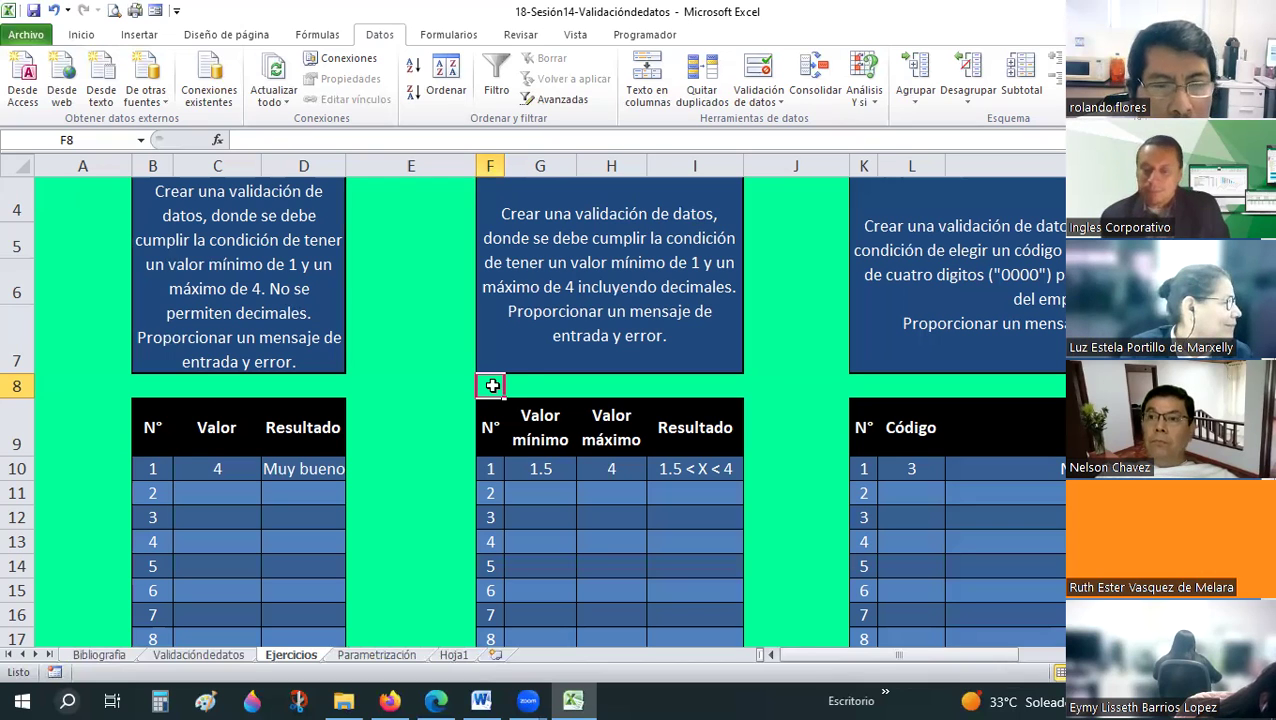
{"action": "scroll", "coordinate": [810, 303], "scroll_direction": "up", "scroll_amount": 1}
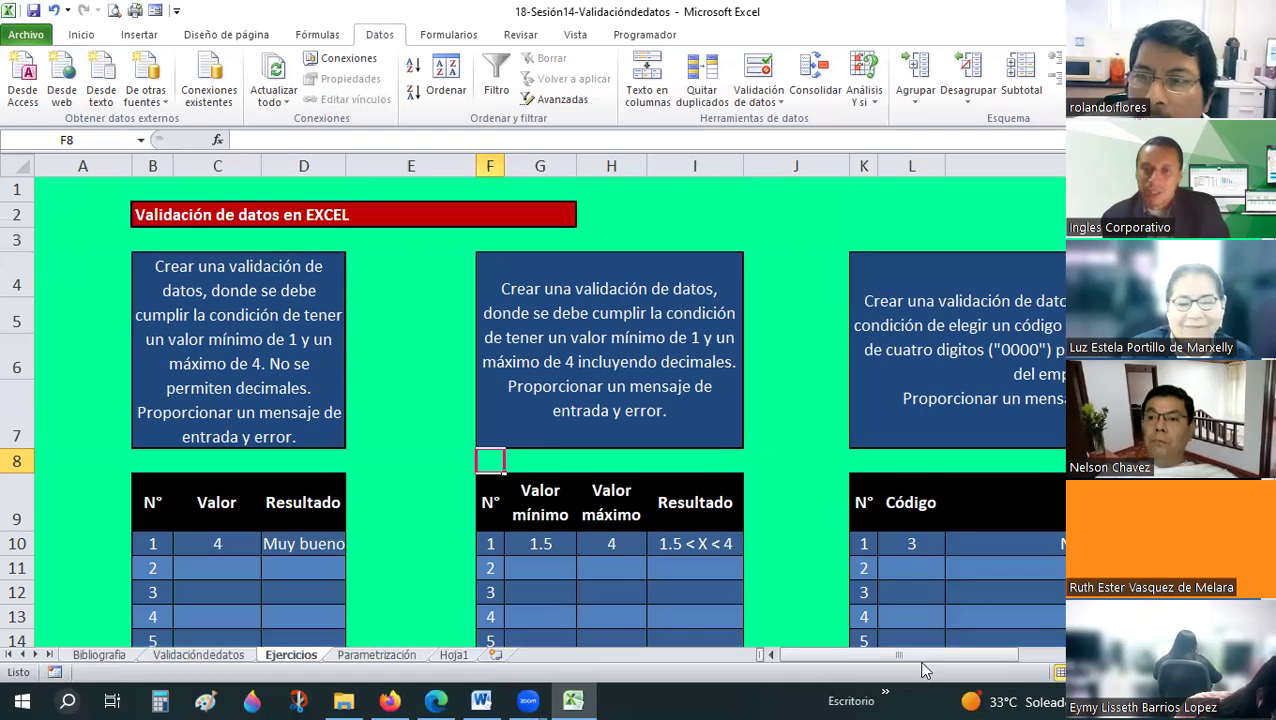
{"action": "scroll", "coordinate": [928, 663], "scroll_direction": "down", "scroll_amount": 2}
{"action": "scroll", "coordinate": [706, 464], "scroll_direction": "up", "scroll_amount": 2}
{"action": "scroll", "coordinate": [706, 464], "scroll_direction": "right", "scroll_amount": 3}
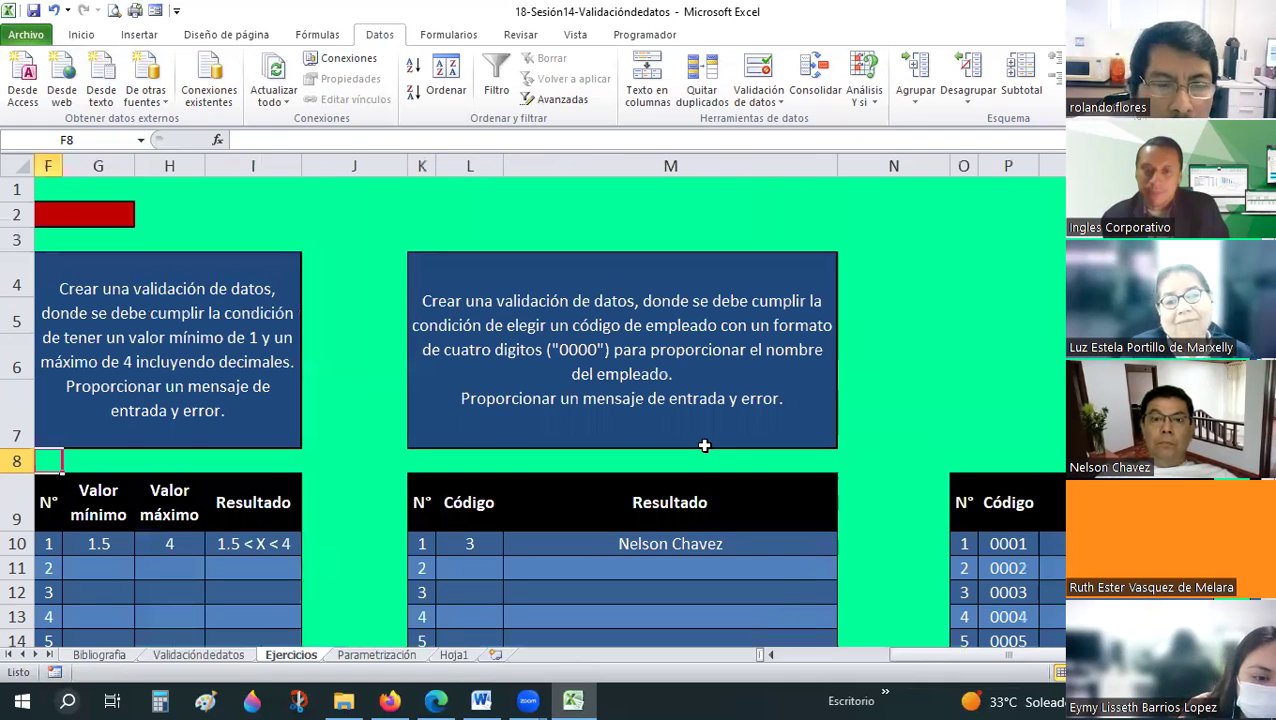
{"action": "scroll", "coordinate": [704, 445], "scroll_direction": "down", "scroll_amount": 1}
{"action": "scroll", "coordinate": [704, 445], "scroll_direction": "down", "scroll_amount": 1}
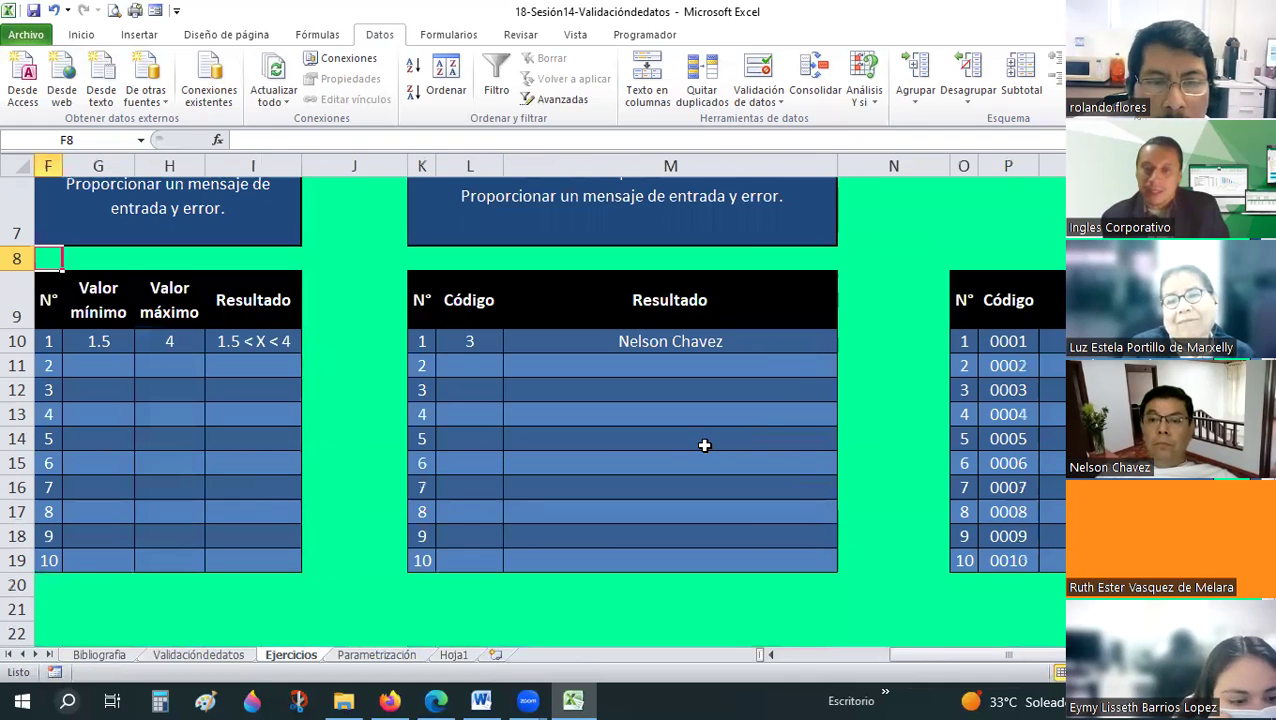
{"action": "left_click", "coordinate": [704, 445]}
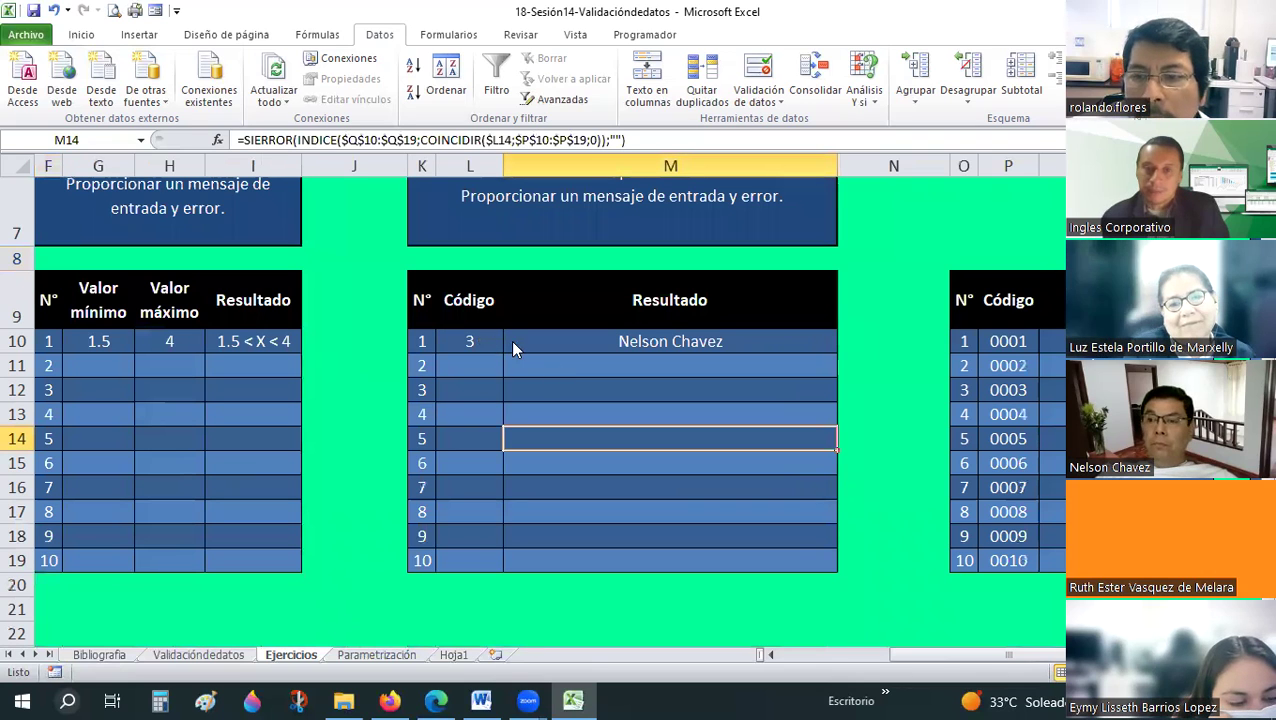
{"action": "left_click", "coordinate": [488, 341]}
{"action": "left_click", "coordinate": [512, 343]}
{"action": "left_click", "coordinate": [513, 343]}
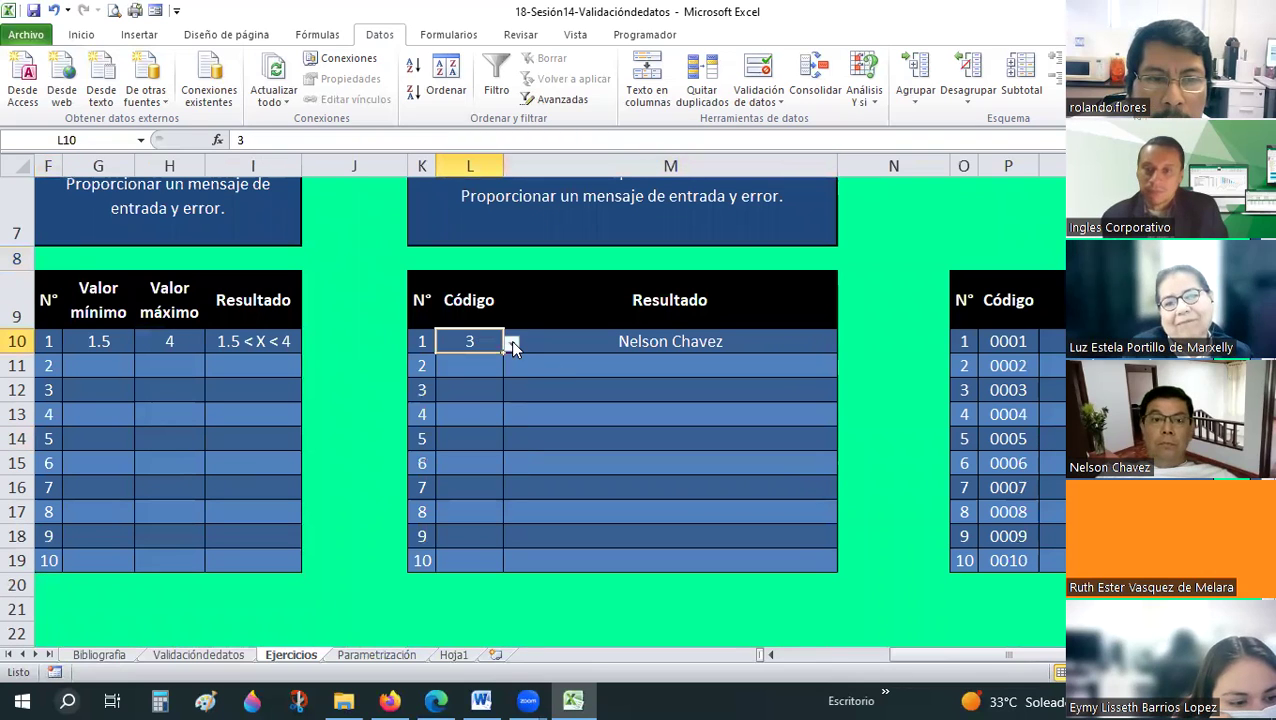
{"action": "left_click", "coordinate": [627, 341]}
{"action": "scroll", "coordinate": [665, 342], "scroll_direction": "down", "scroll_amount": 1}
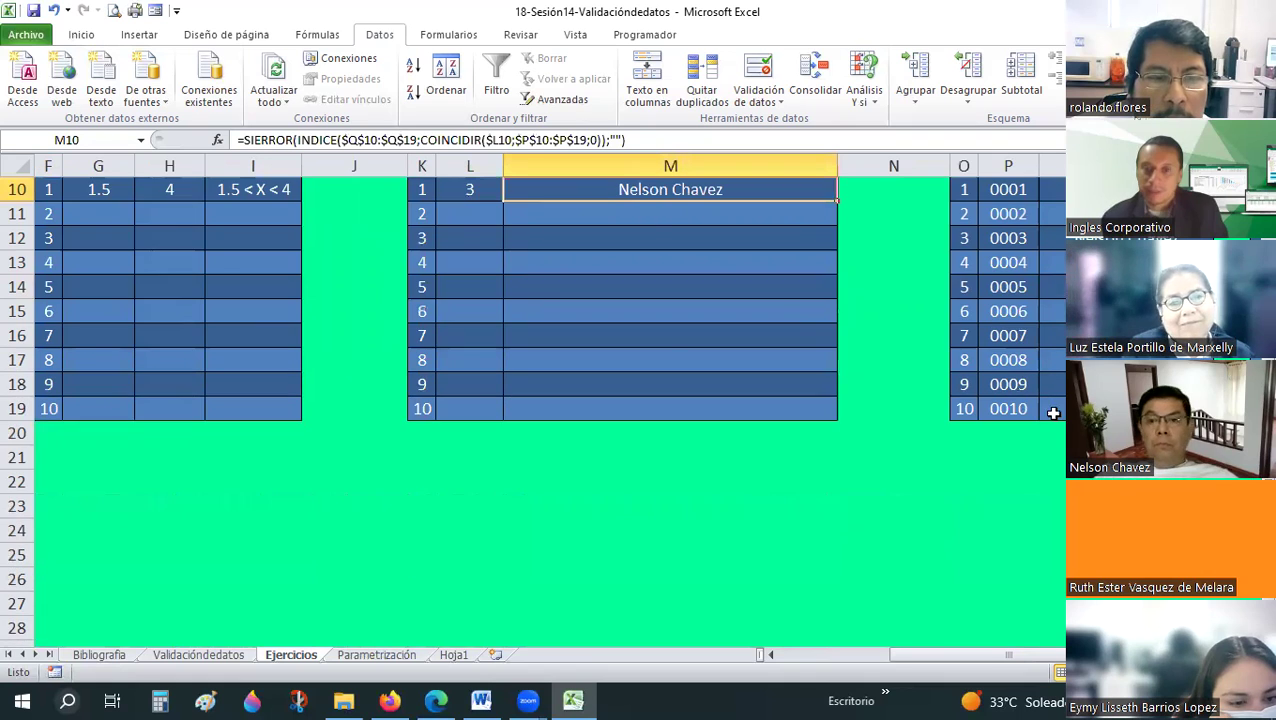
{"action": "scroll", "coordinate": [665, 342], "scroll_direction": "up", "scroll_amount": 1}
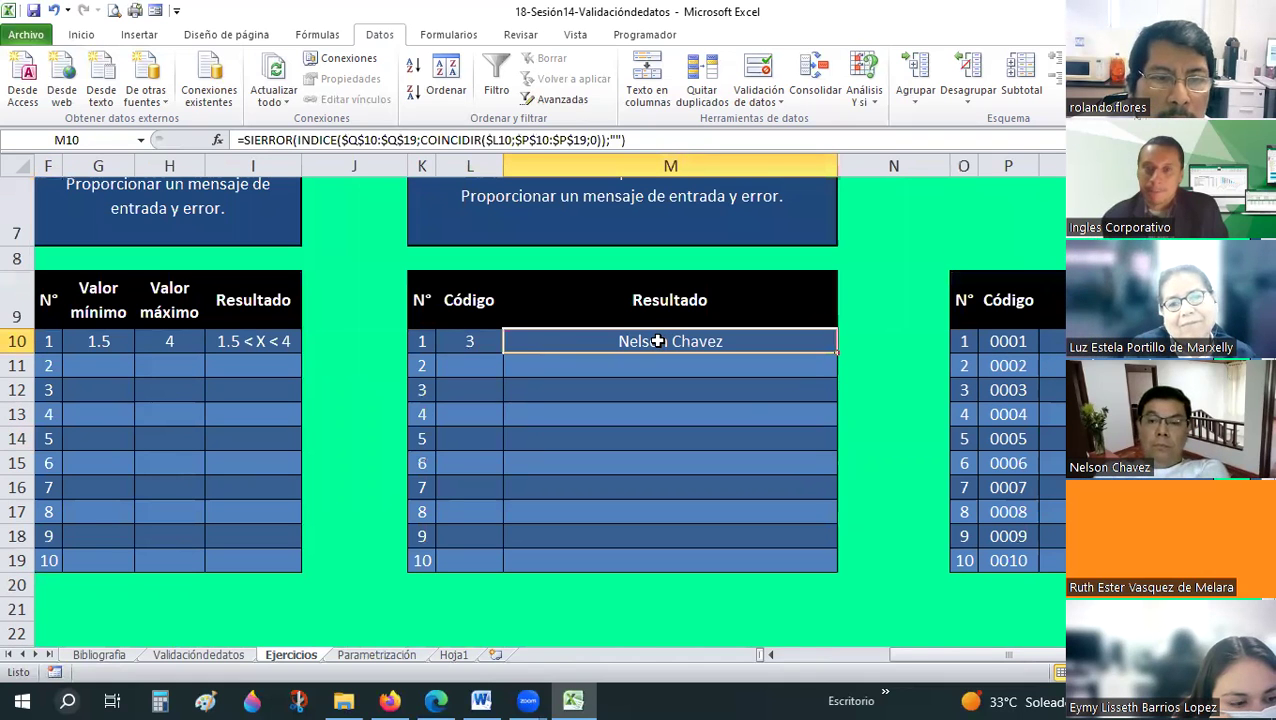
{"action": "left_click", "coordinate": [1014, 341]}
{"action": "left_click_drag", "start_coordinate": [1007, 440], "coordinate": [1004, 556]}
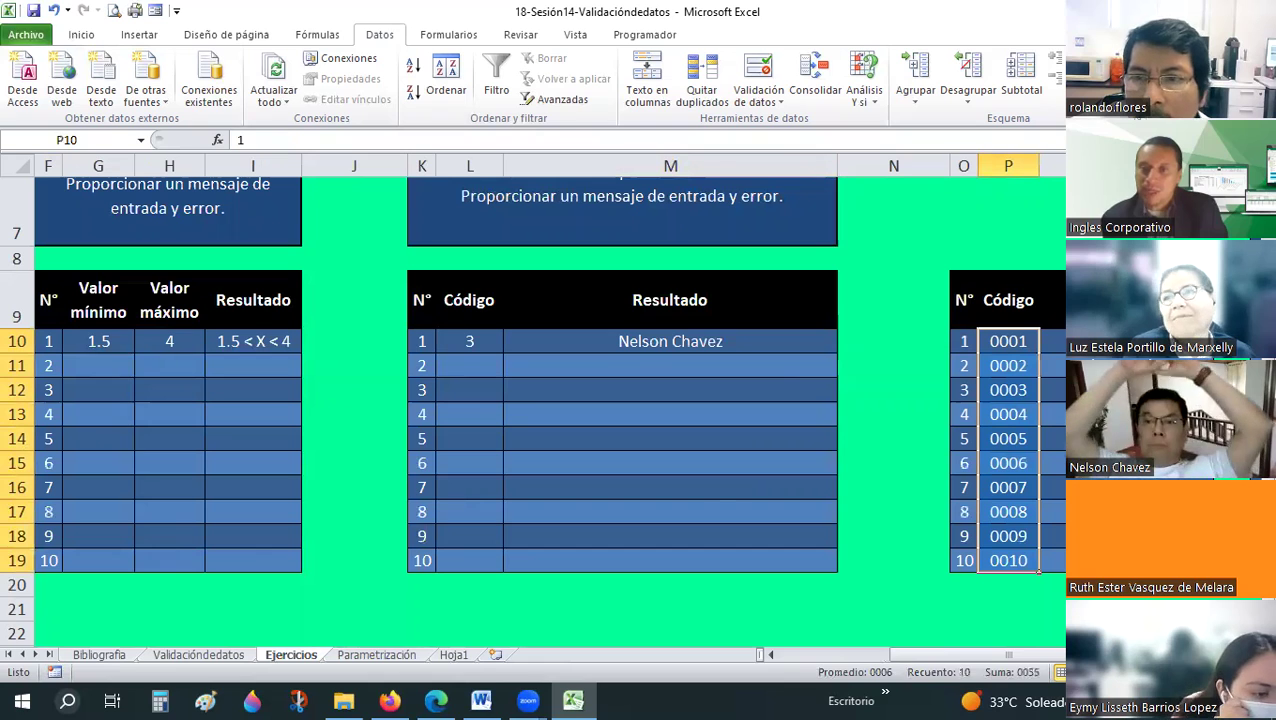
{"action": "left_click", "coordinate": [1052, 341]}
{"action": "left_click", "coordinate": [1052, 365]}
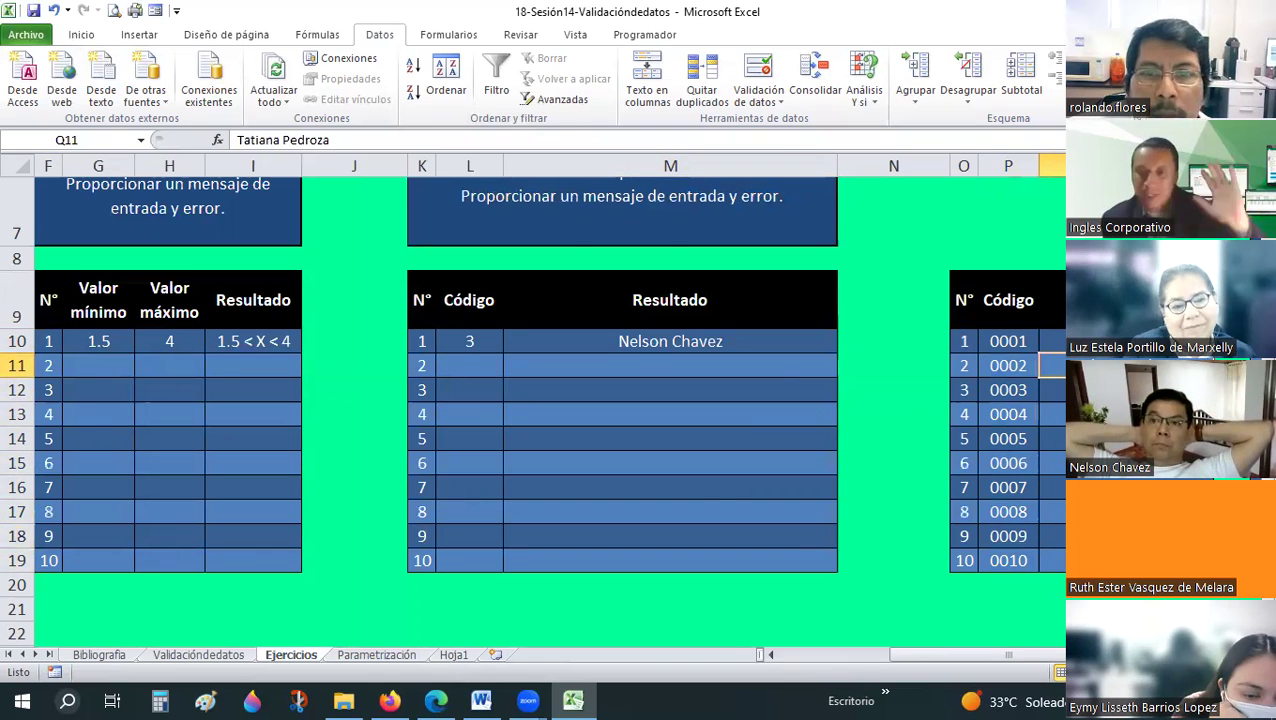
{"action": "key", "text": "Down"}
{"action": "key", "text": "Down"}
{"action": "key", "text": "Down"}
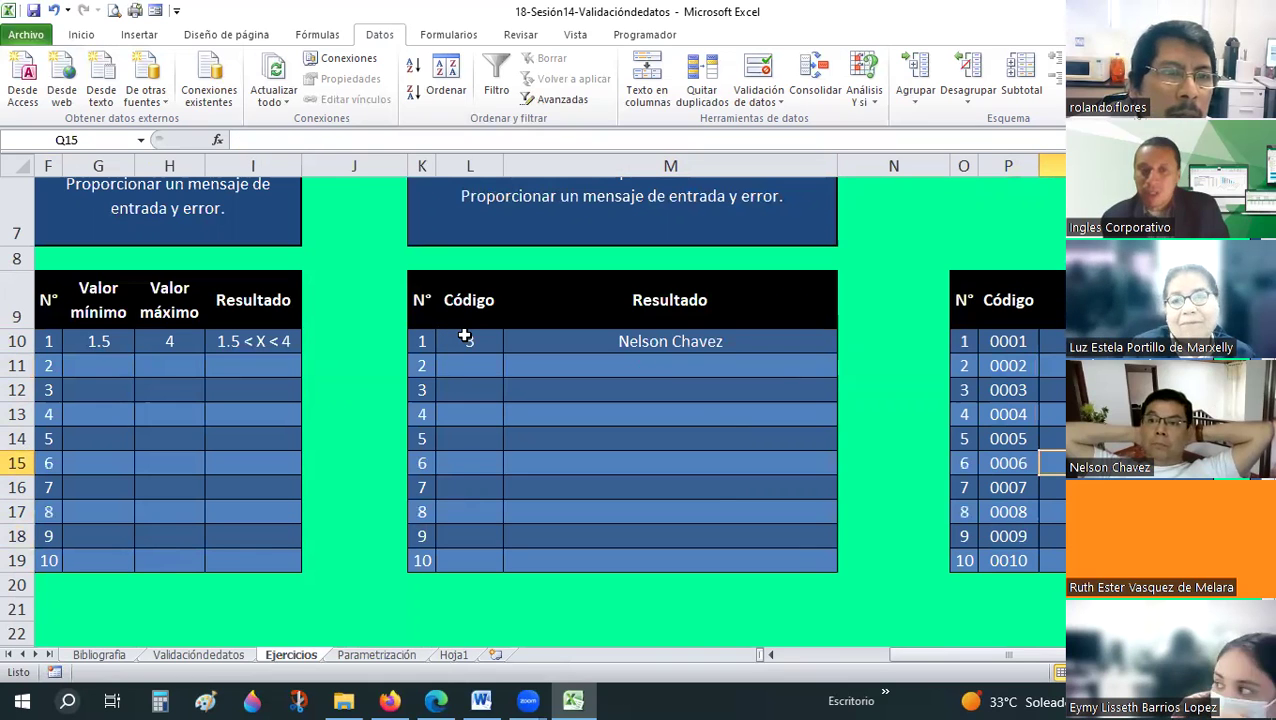
{"action": "left_click", "coordinate": [465, 336]}
{"action": "left_click", "coordinate": [464, 552], "text": "shift"}
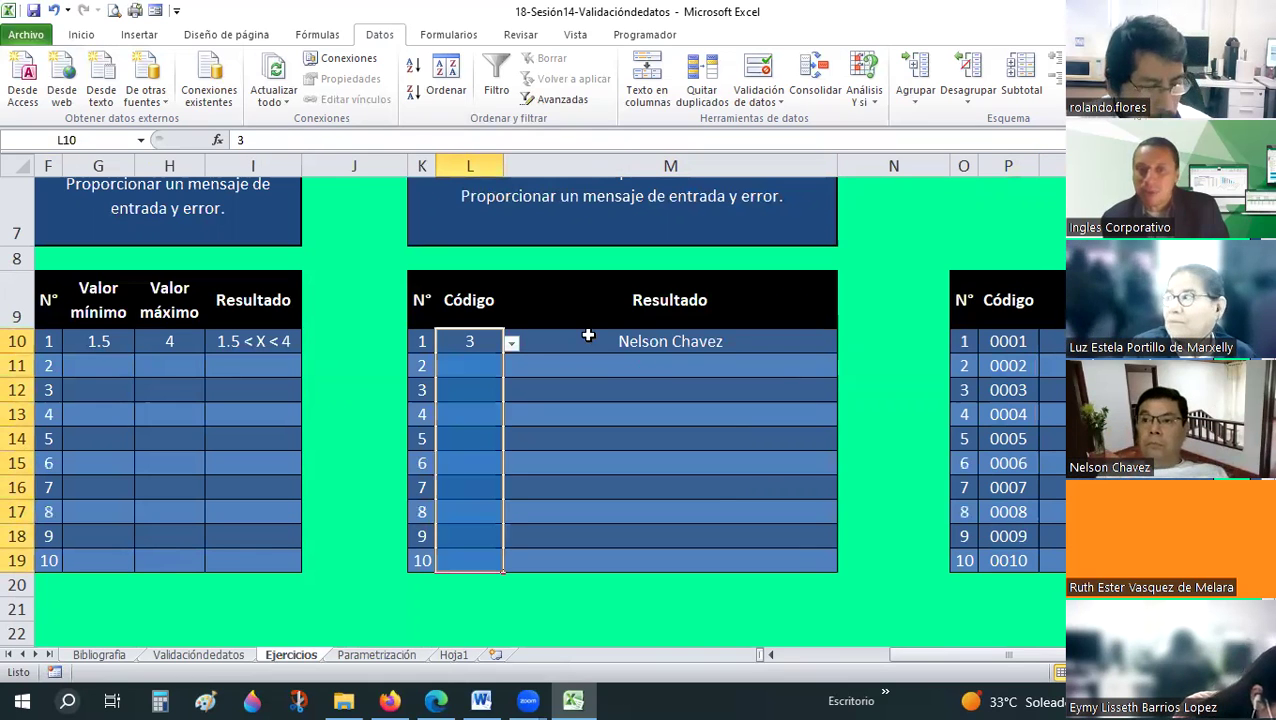
Check the M10 lookup formula, then try codes 0003 and 0004 in L11.
{"action": "left_click", "coordinate": [588, 336]}
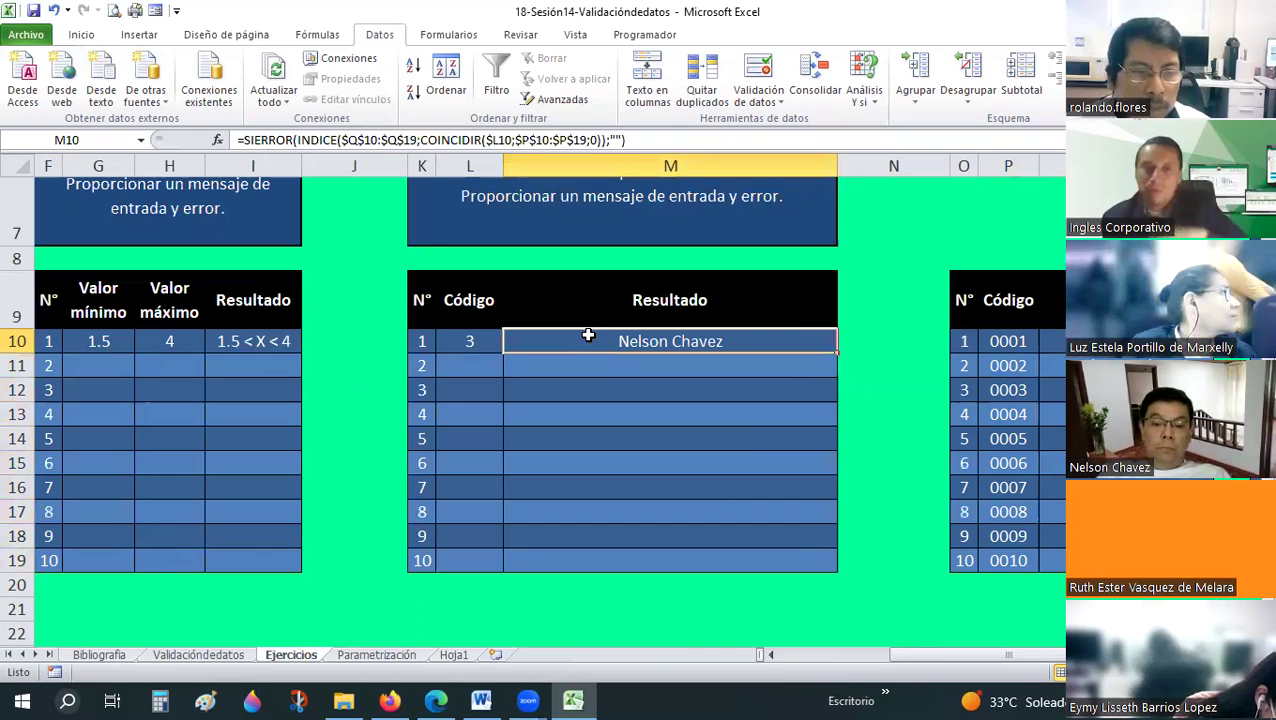
{"action": "left_click", "coordinate": [471, 346]}
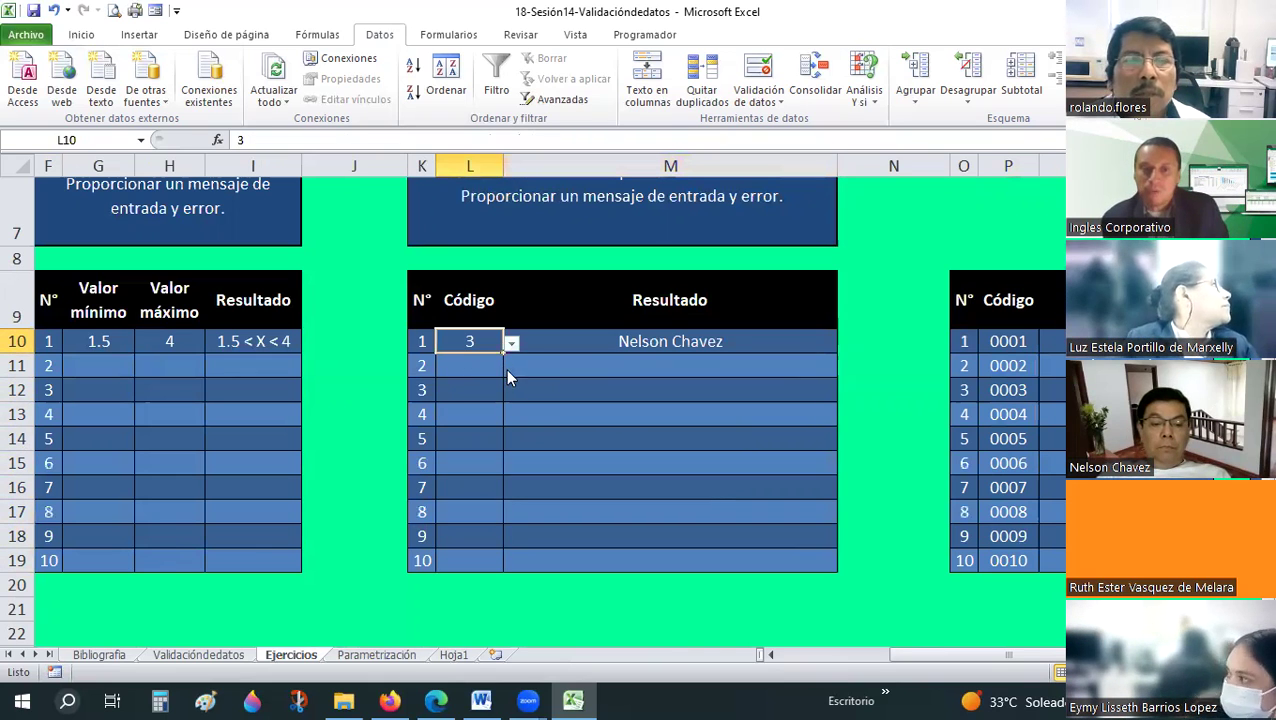
{"action": "left_click", "coordinate": [490, 367]}
{"action": "left_click", "coordinate": [511, 368]}
{"action": "left_click", "coordinate": [433, 419]}
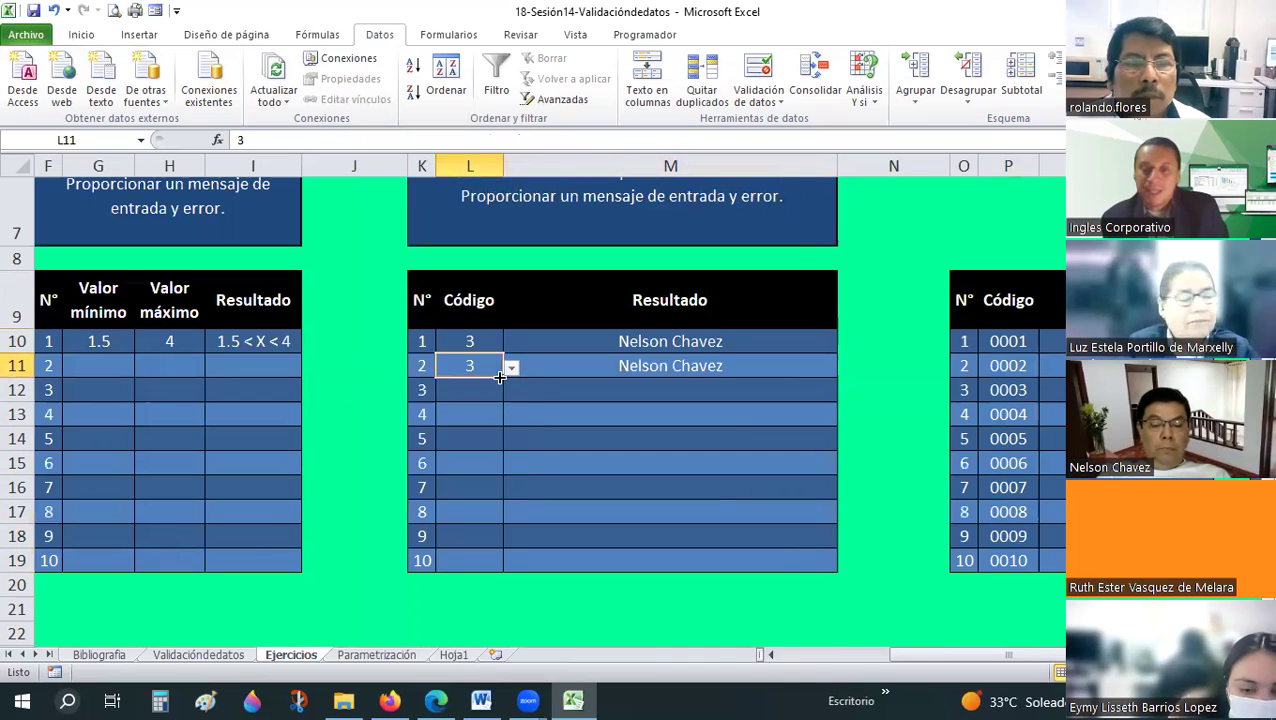
{"action": "left_click", "coordinate": [506, 370]}
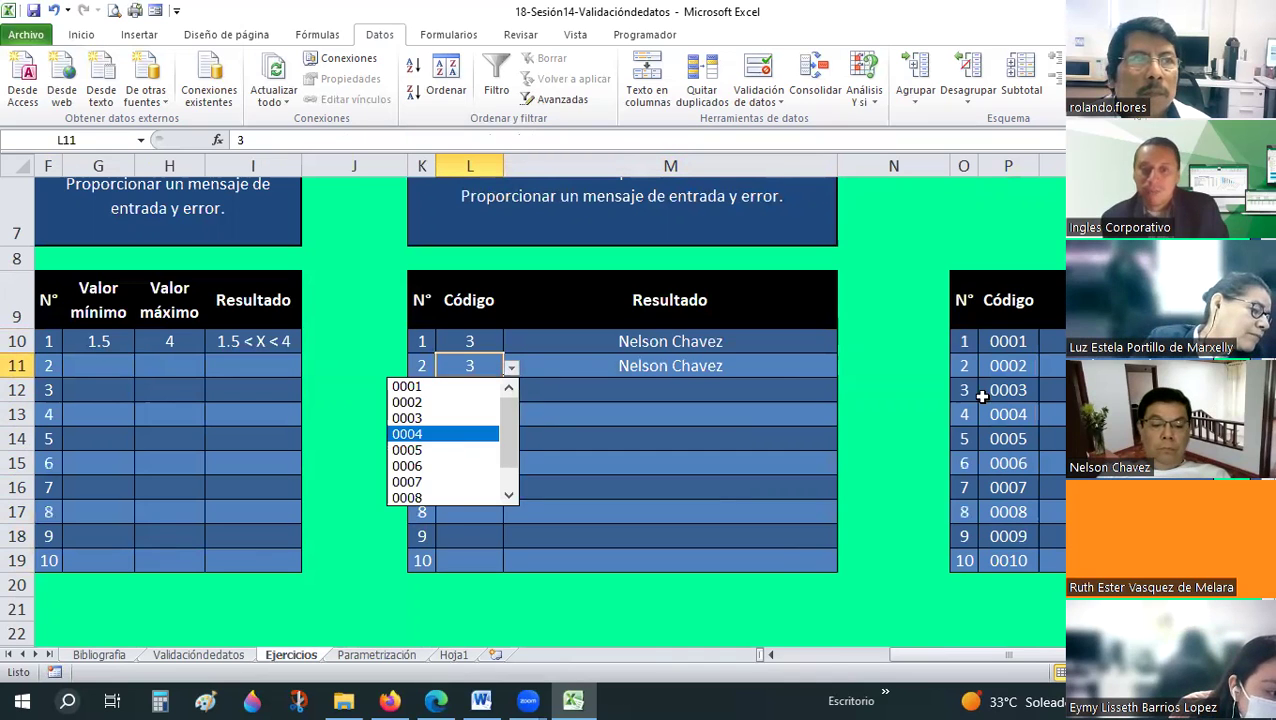
{"action": "left_click", "coordinate": [440, 433]}
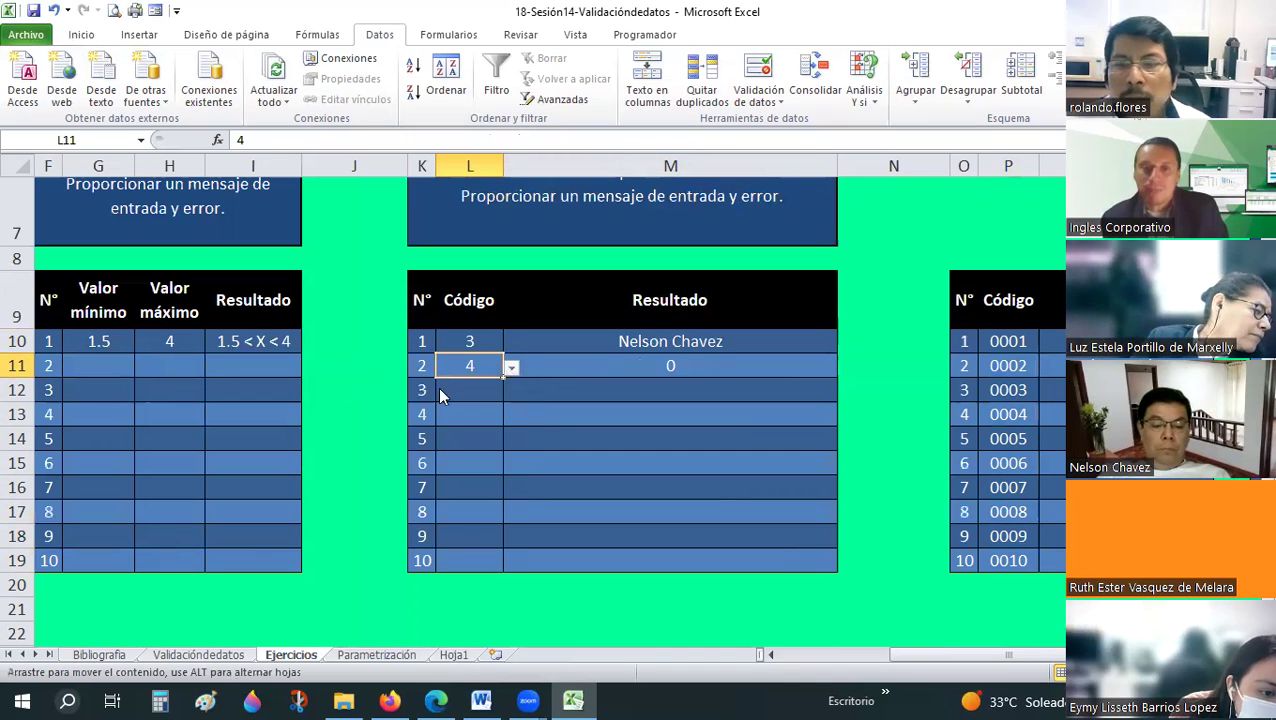
Set L11 to code 0001 and check the employee name returned in M11.
{"action": "key", "text": "alt+Down"}
{"action": "key", "text": "Return"}
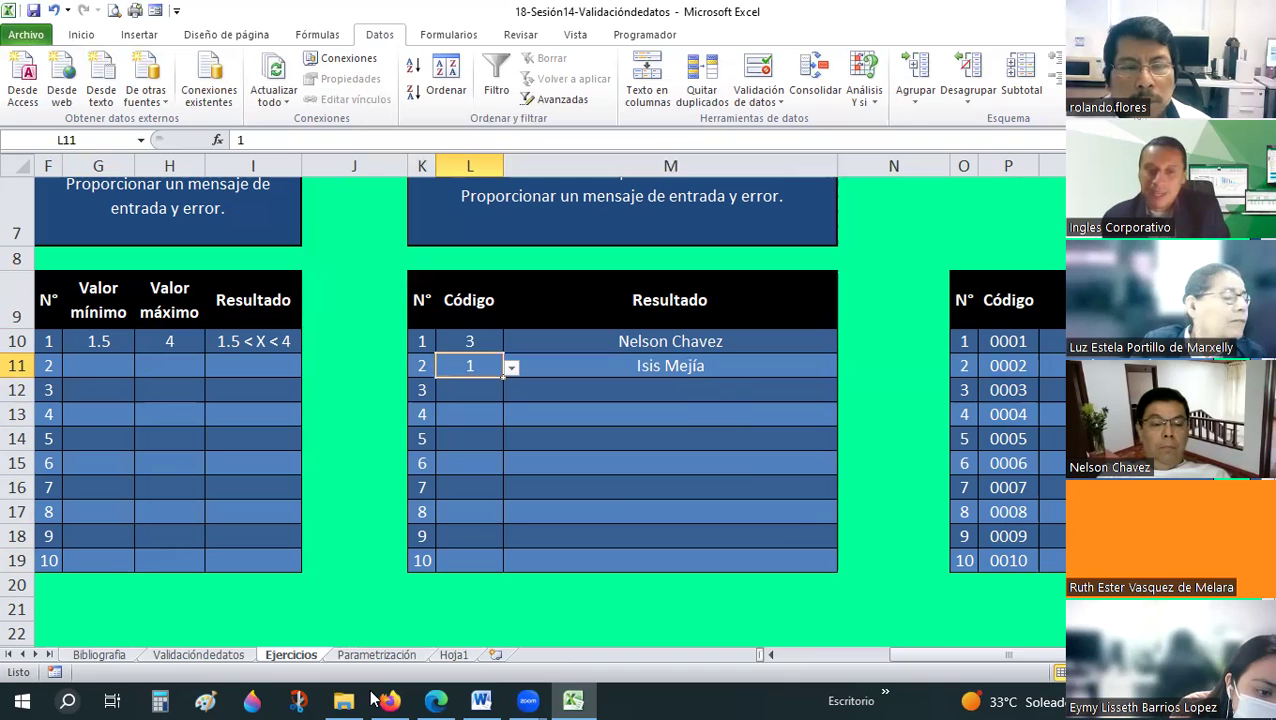
{"action": "mouse_move", "coordinate": [391, 699]}
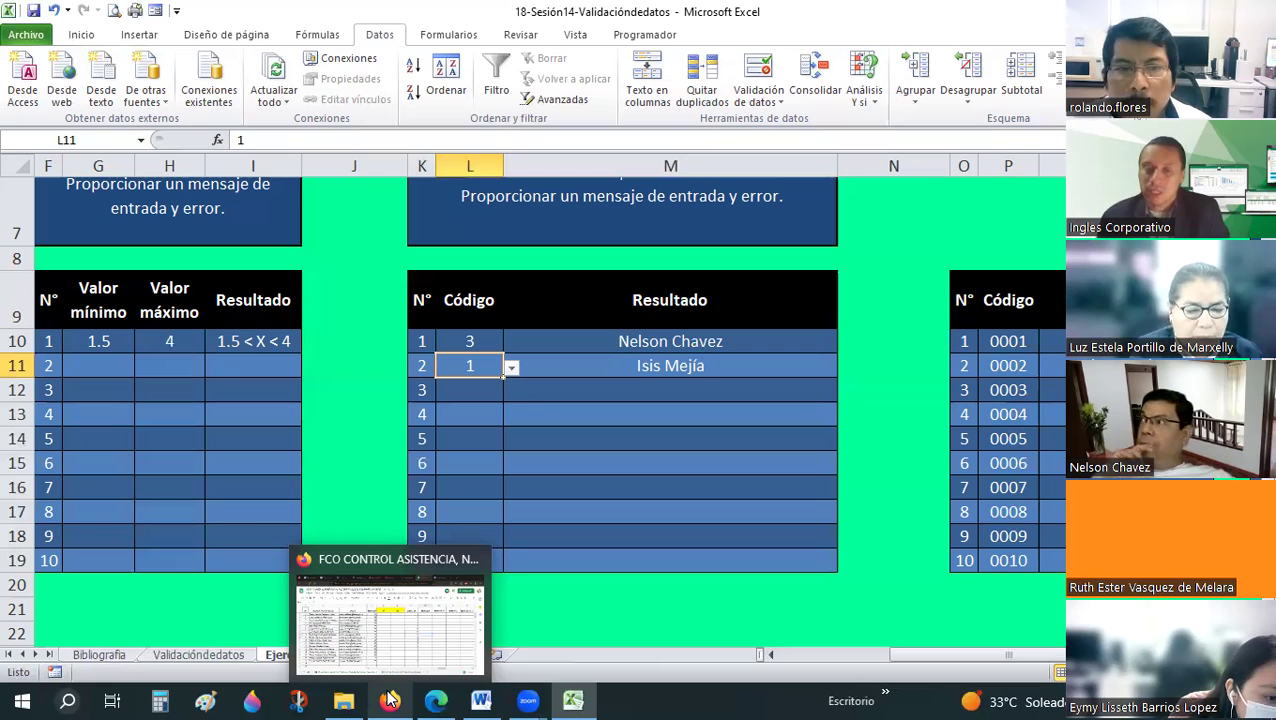
{"action": "left_click", "coordinate": [1057, 368]}
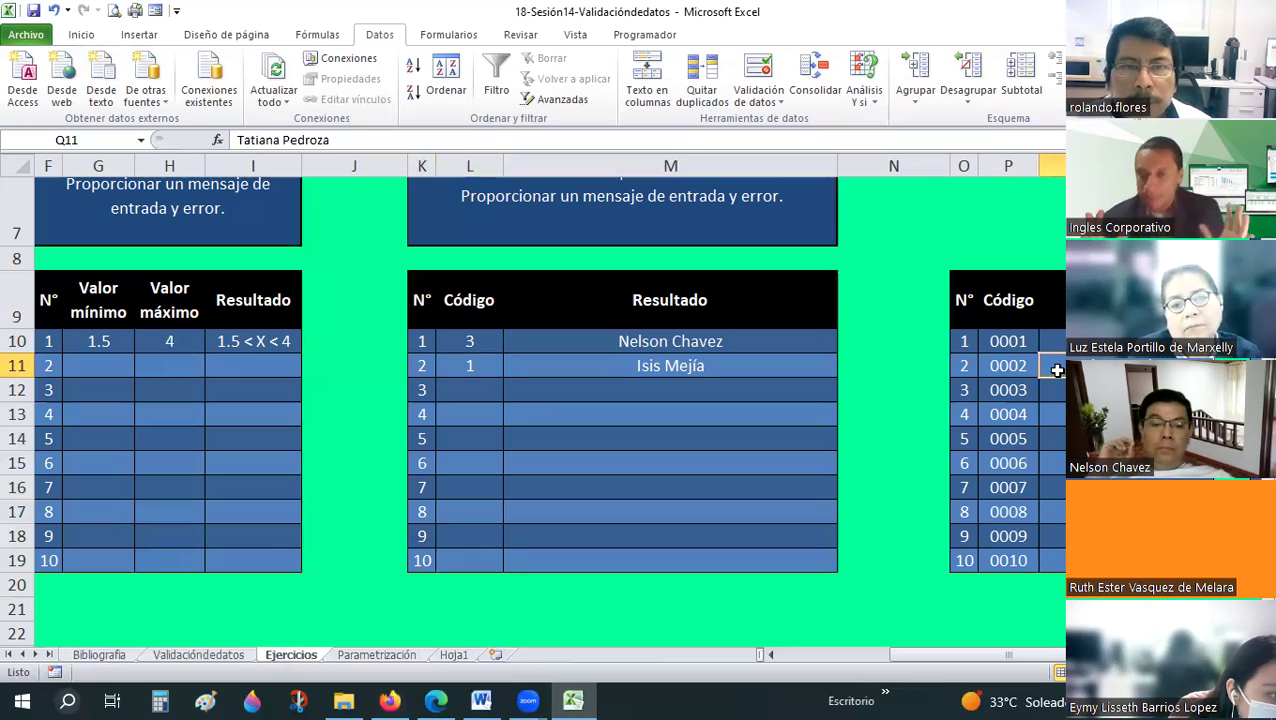